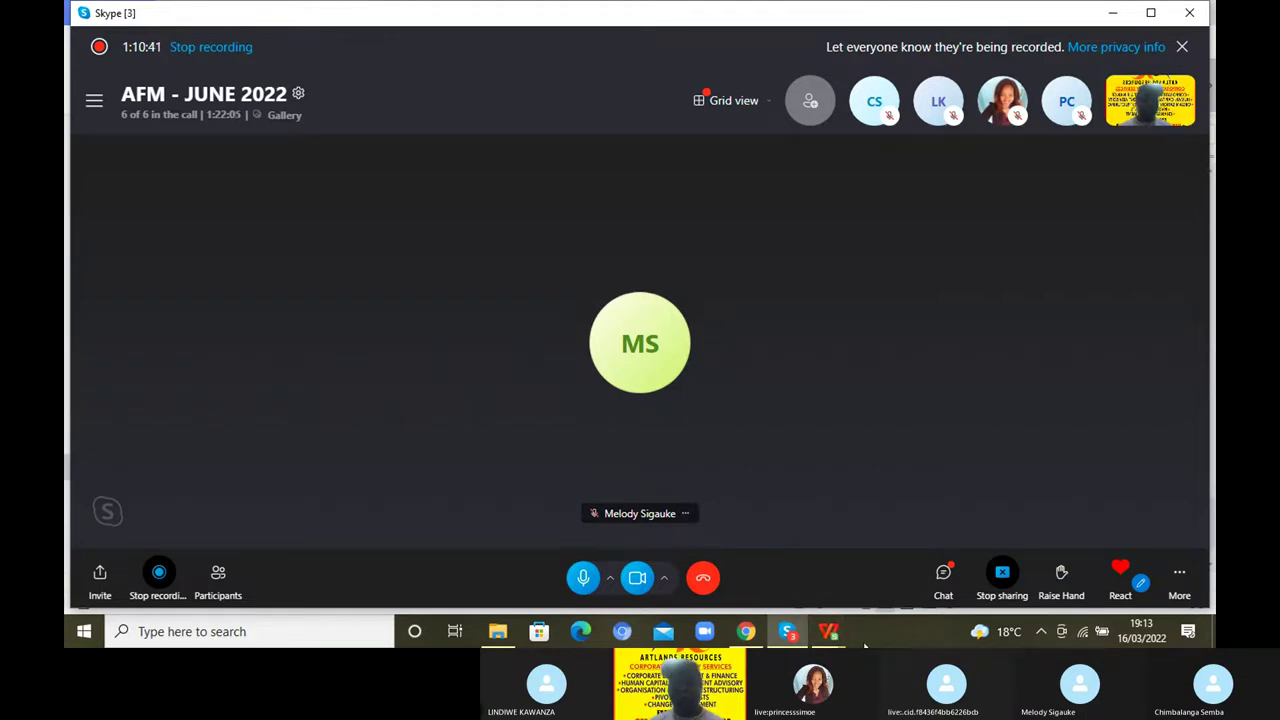
Switch to the Book1 workbook in WPS Office, italicise the Selling Price/Sales Volume formula in B95, and complete its example with 2%
mouse_move(836, 640)
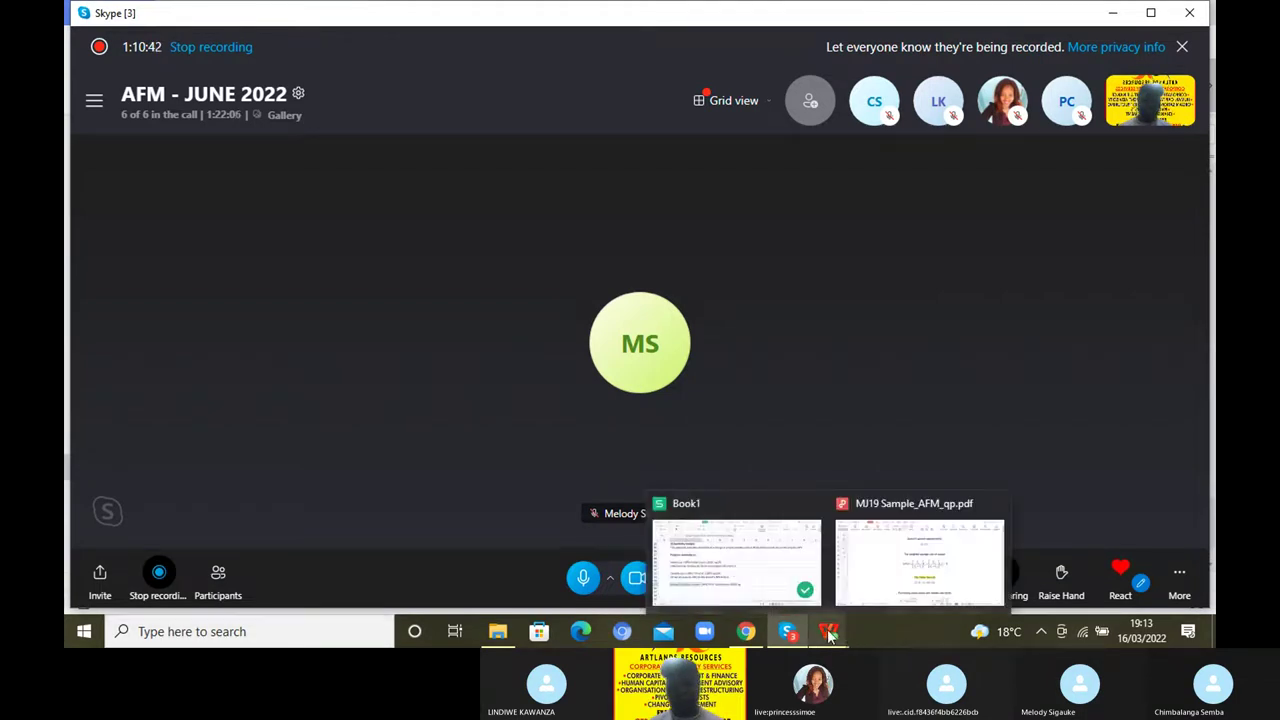
click(727, 561)
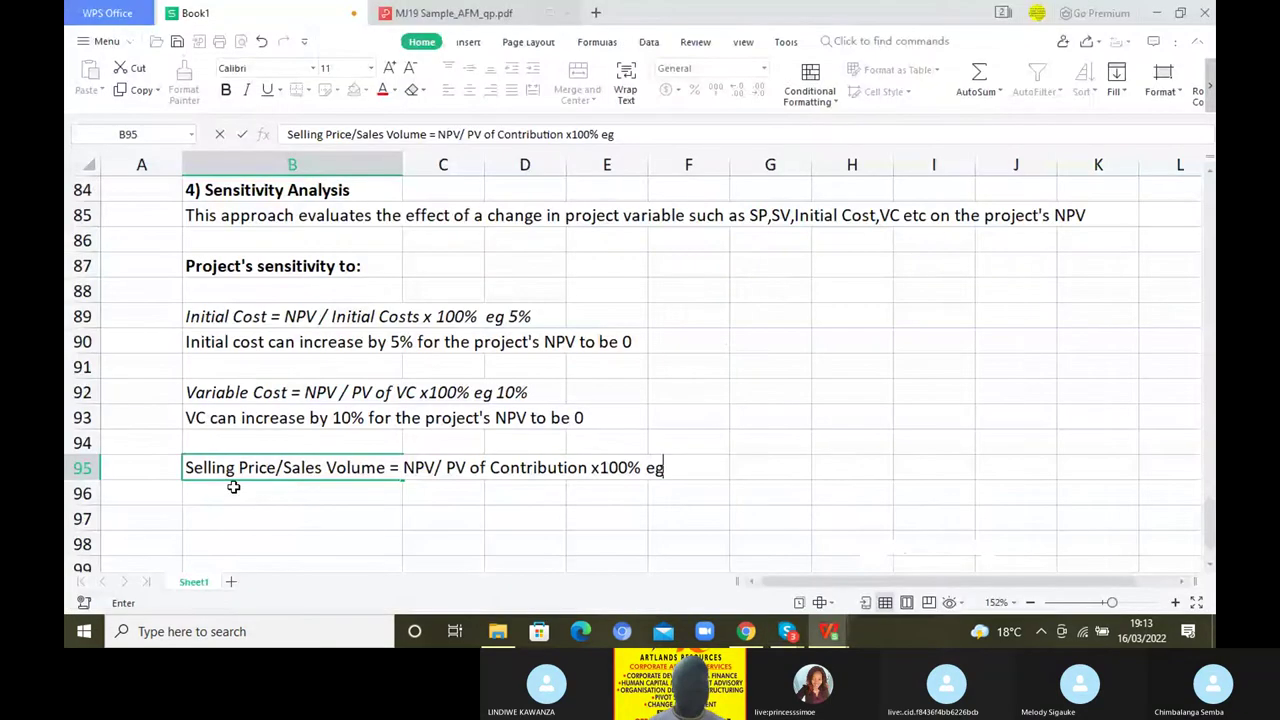
click(242, 133)
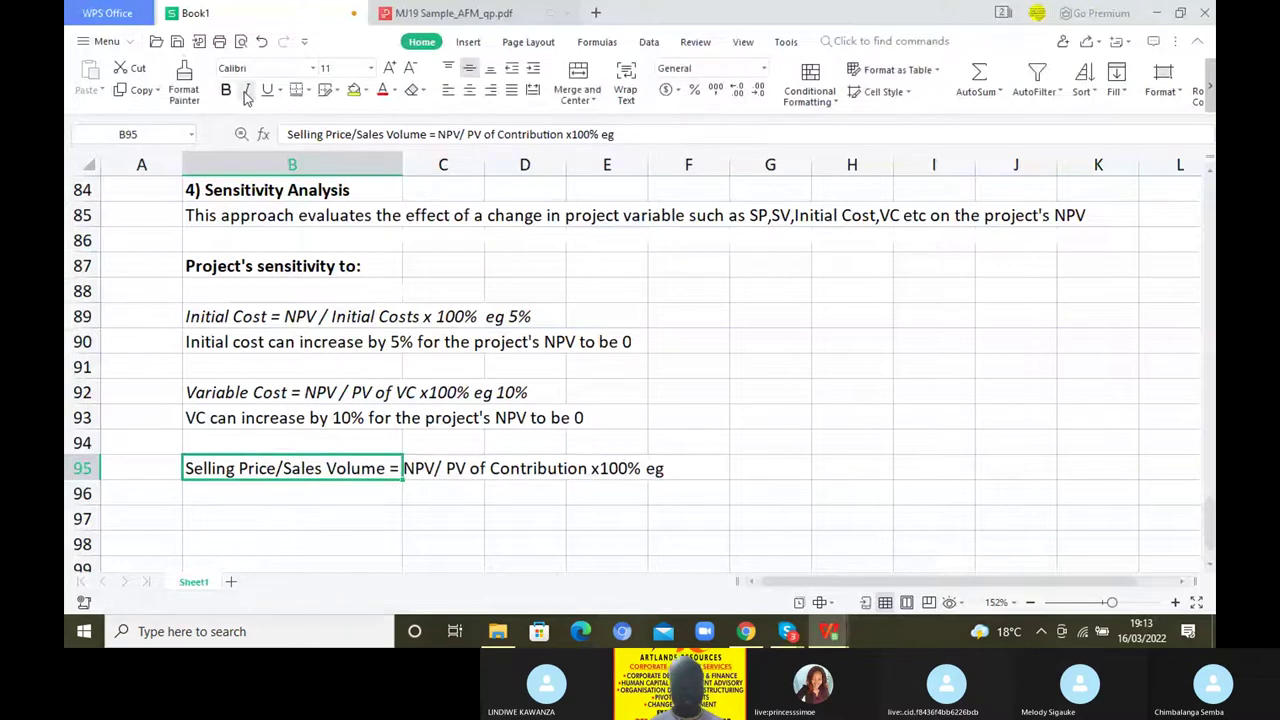
click(247, 91)
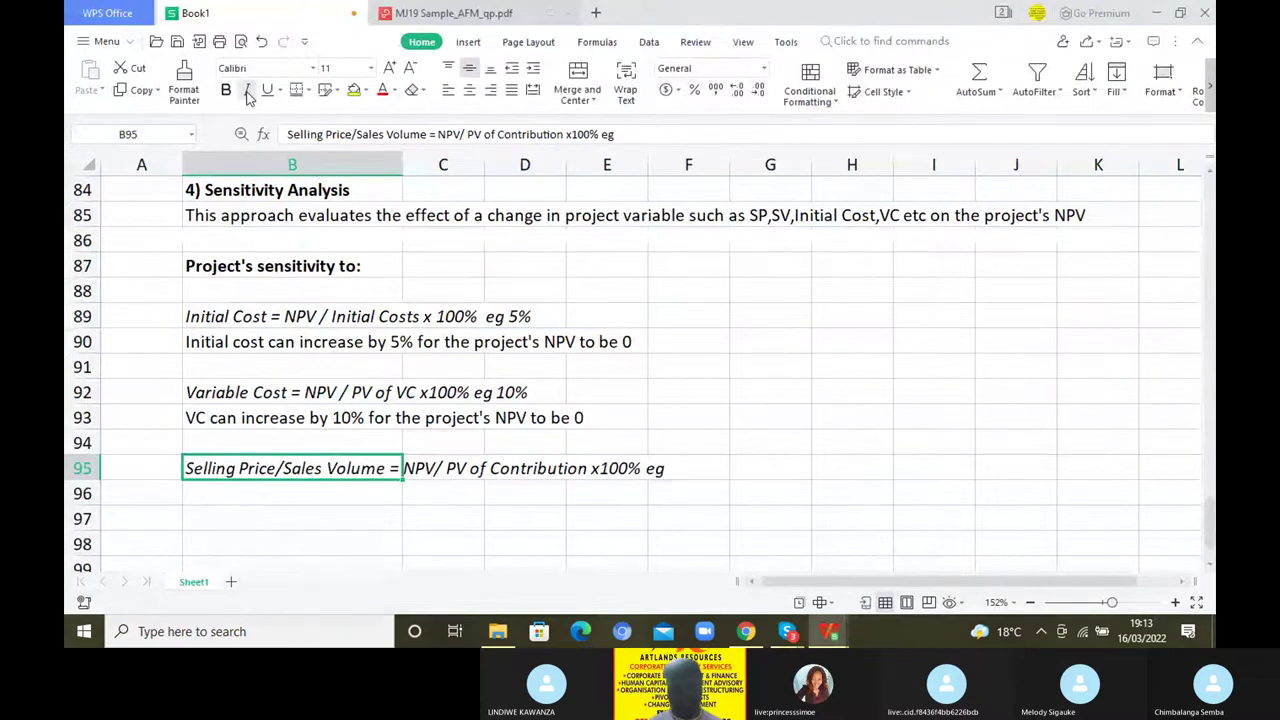
click(626, 133)
text(2)
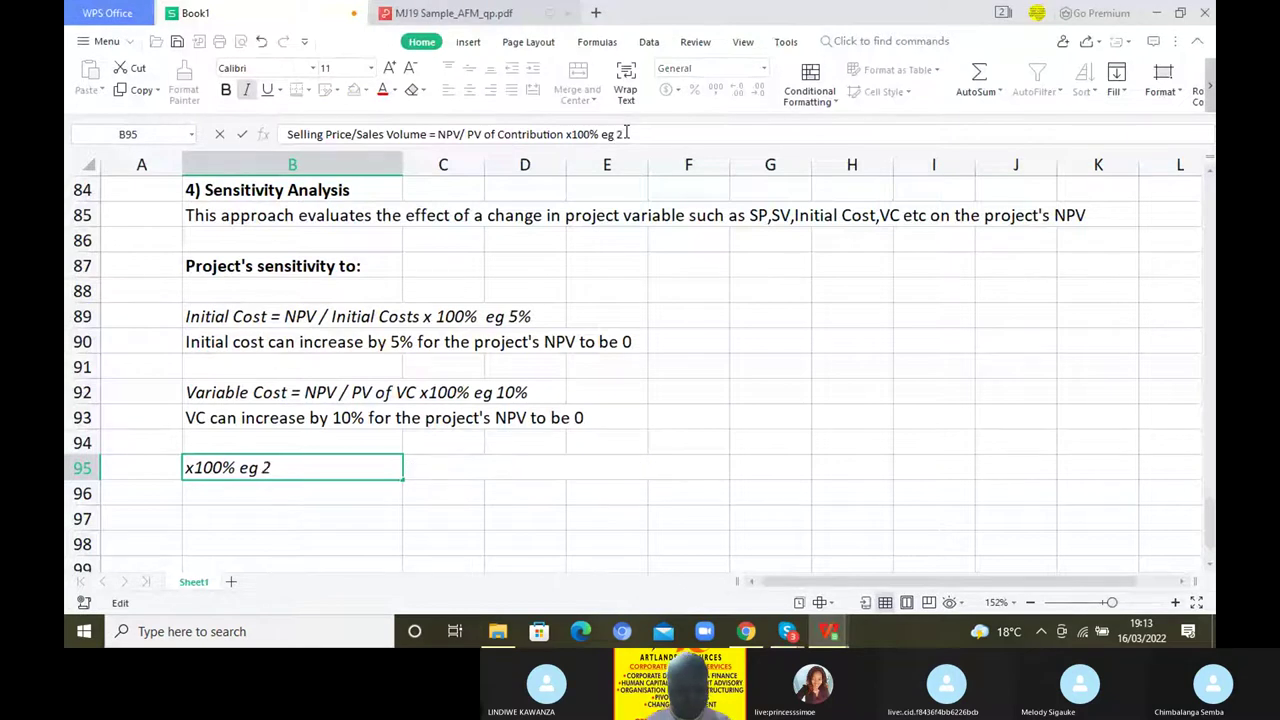
text(%)
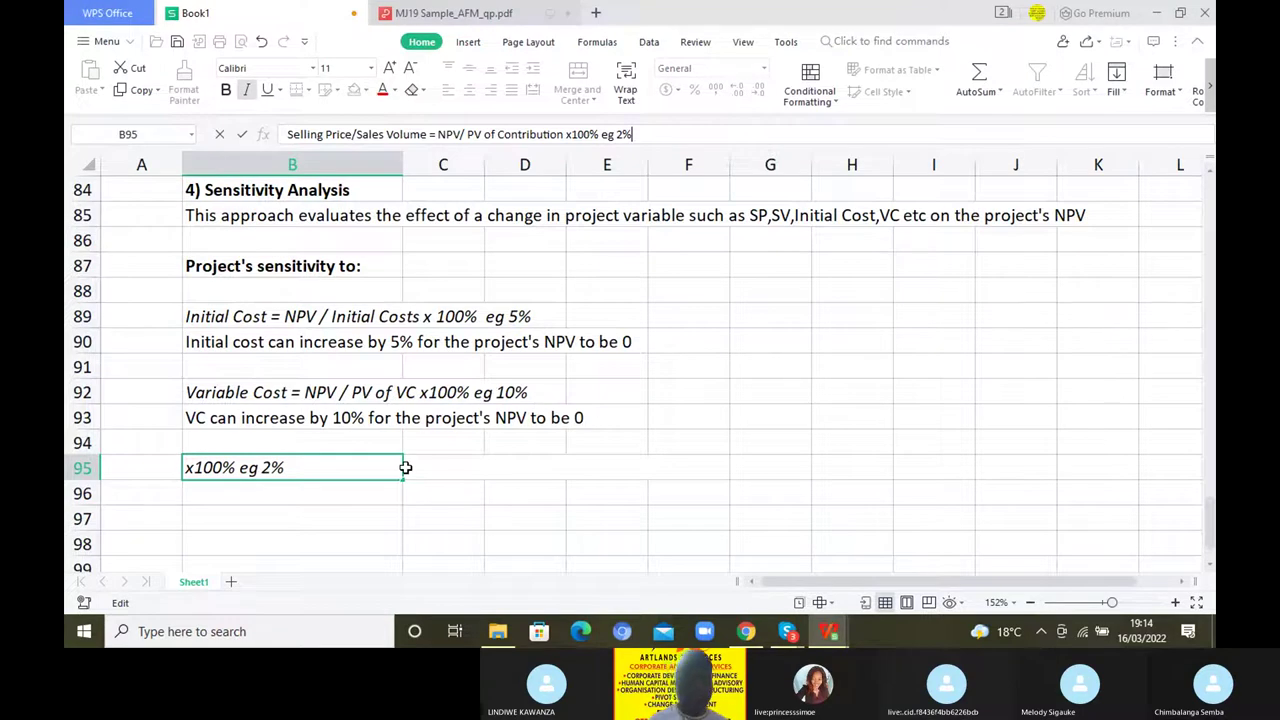
Enter the note "SP or SV can decrease by 2% for NPV to be negative" in cell B96
click(331, 497)
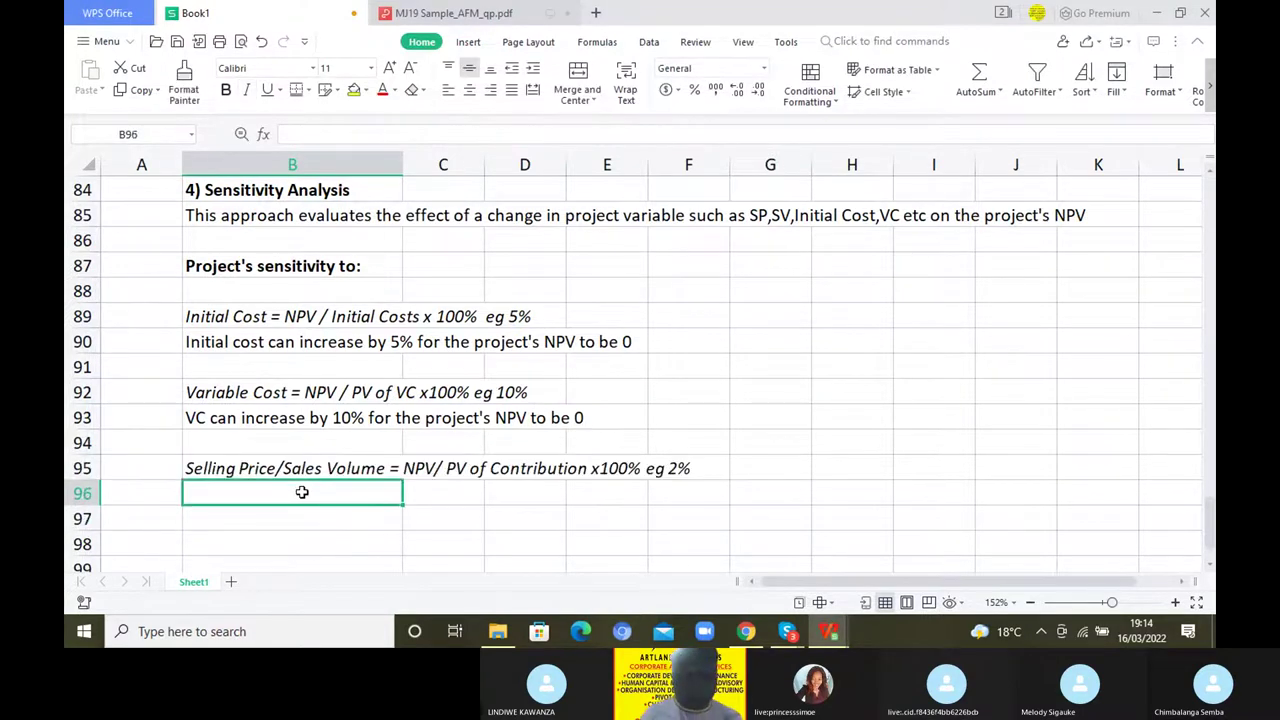
text(SP o)
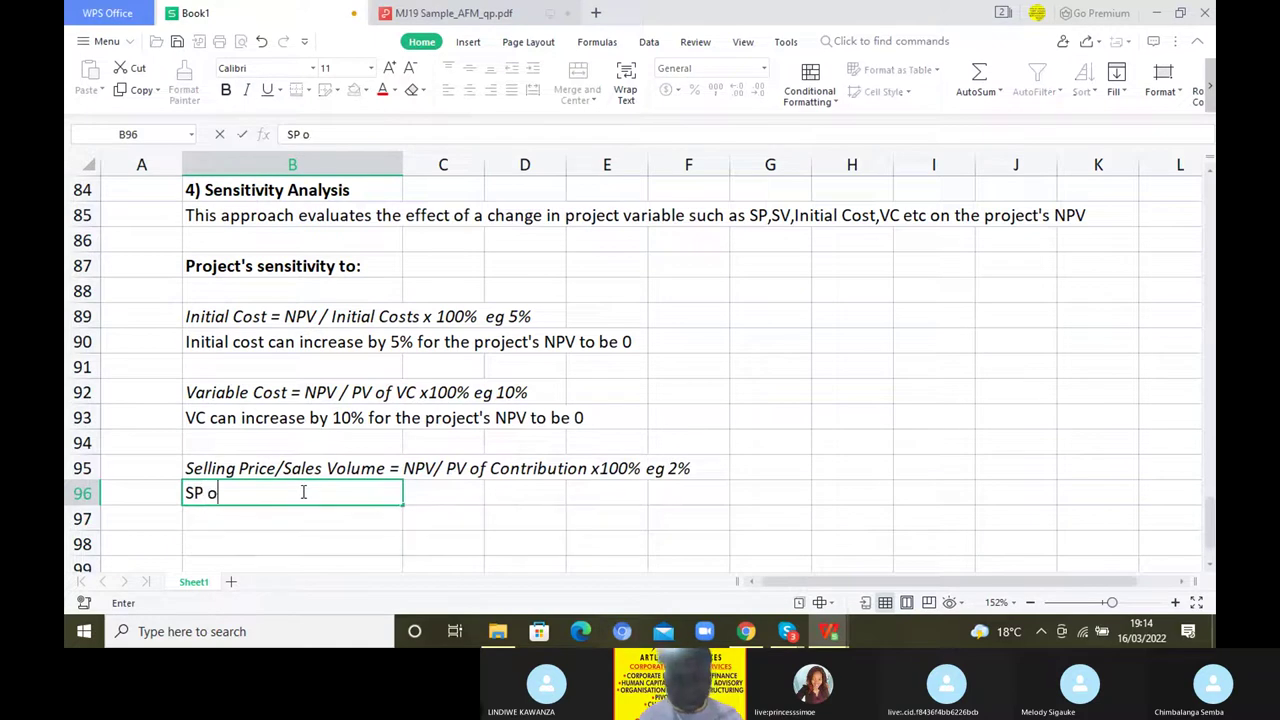
text(r SV)
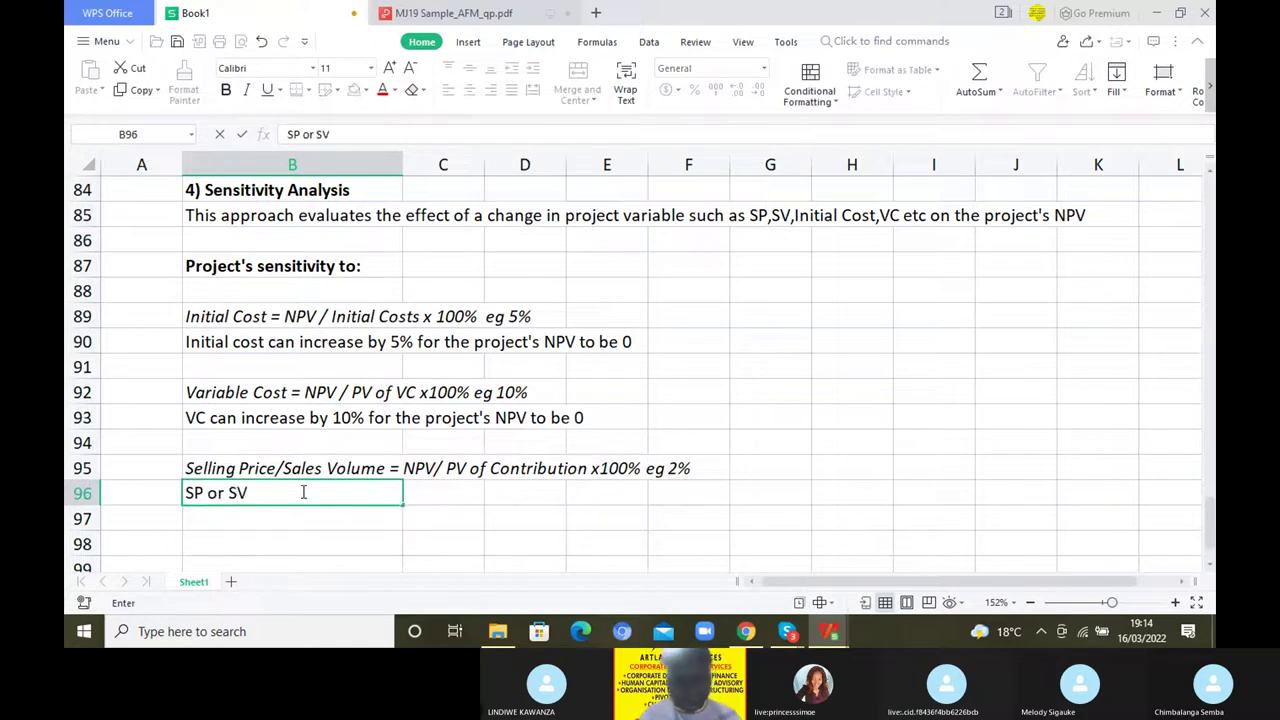
text( can decre)
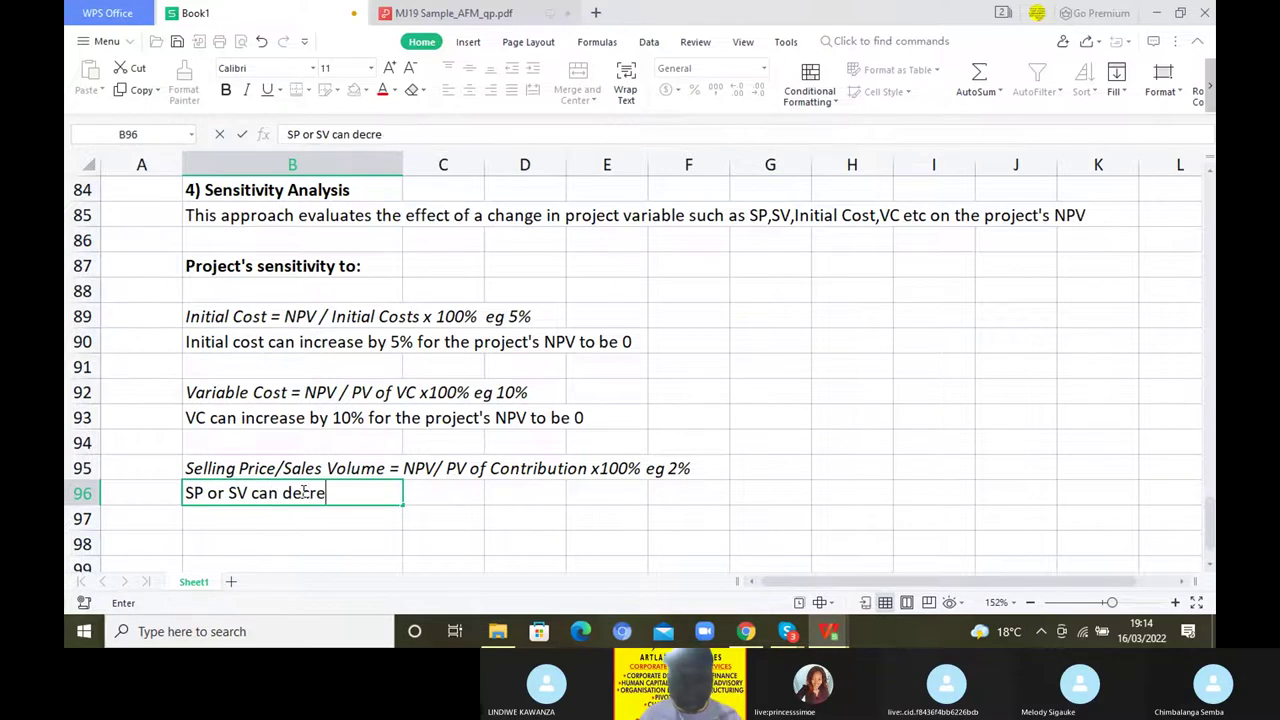
text(ase by)
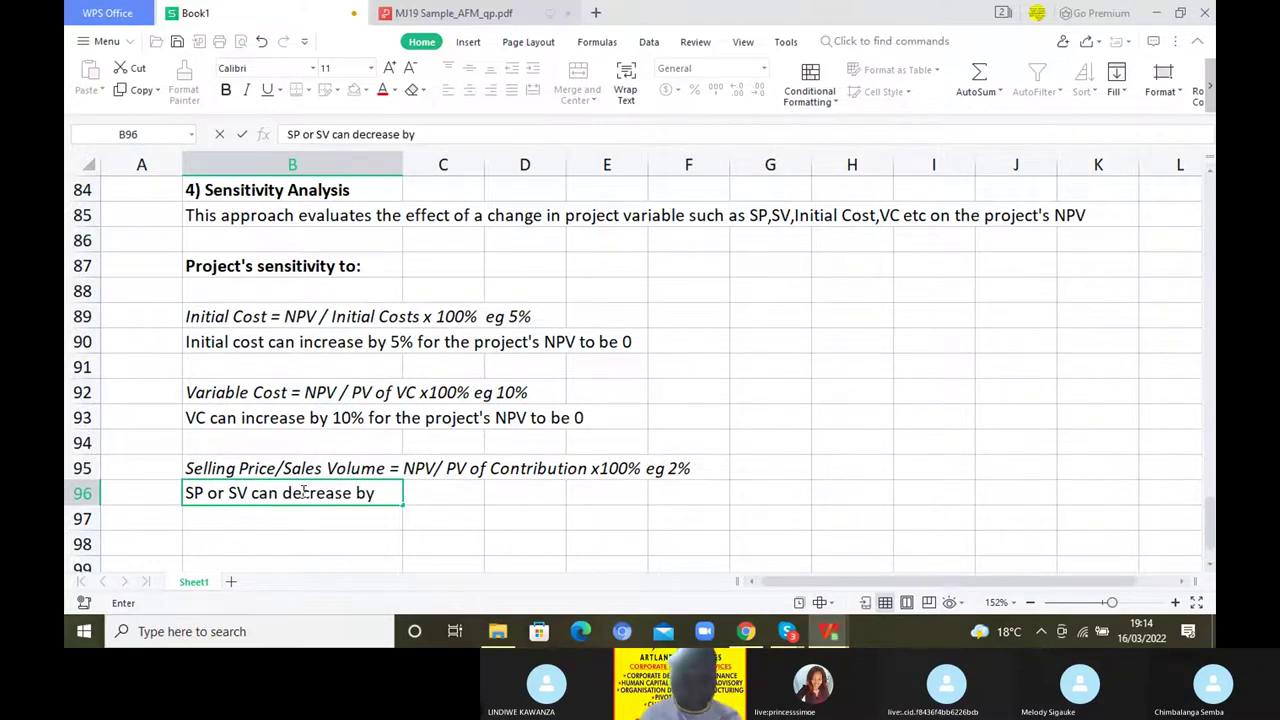
text( 2%)
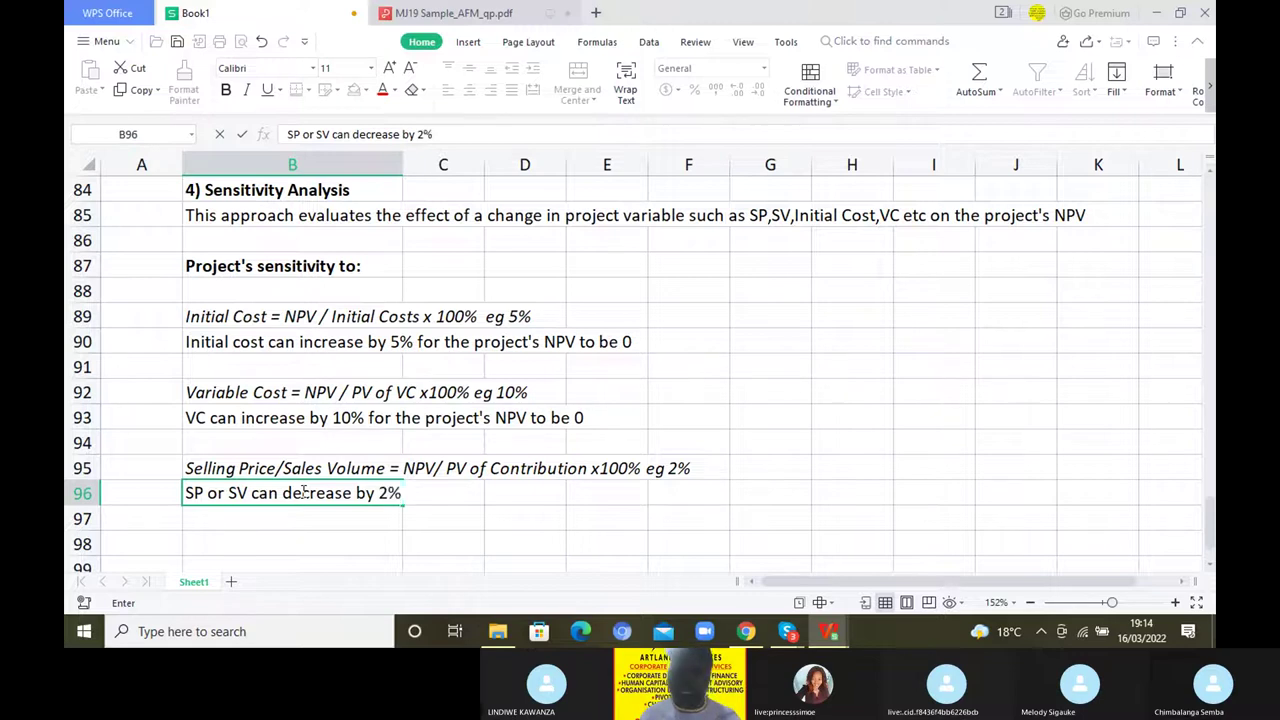
text(  f)
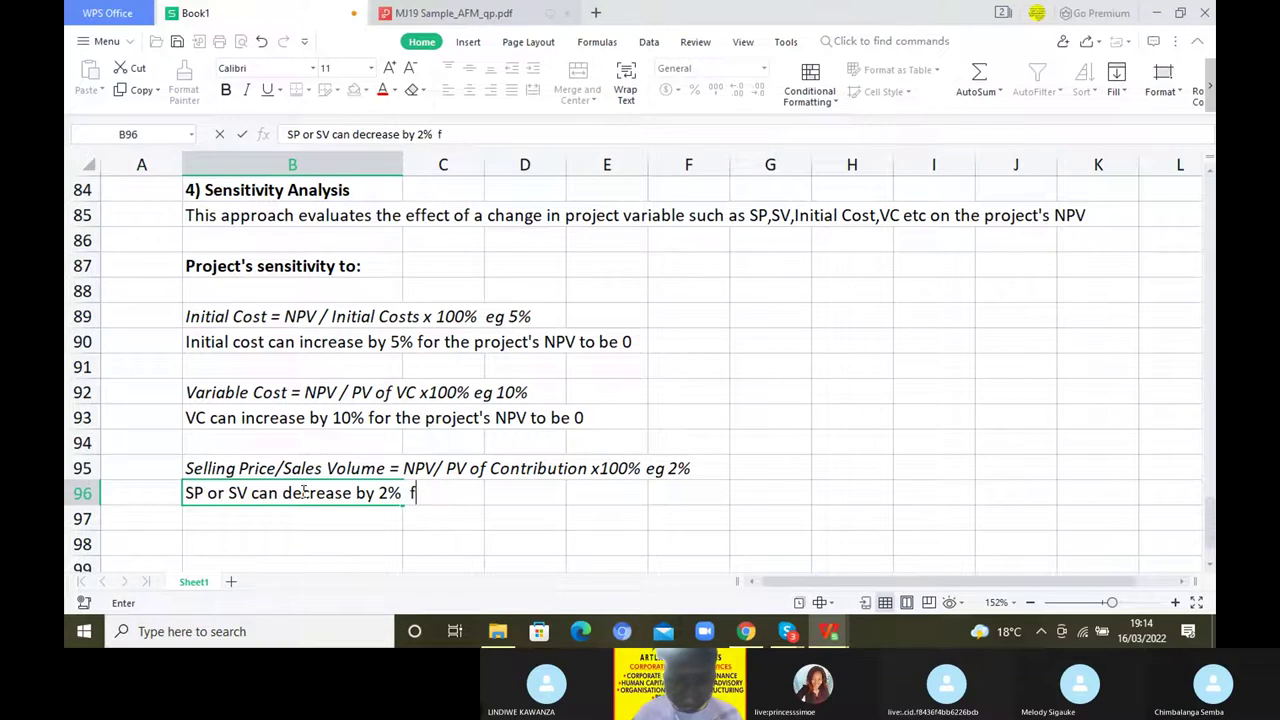
text(or NPV to be n)
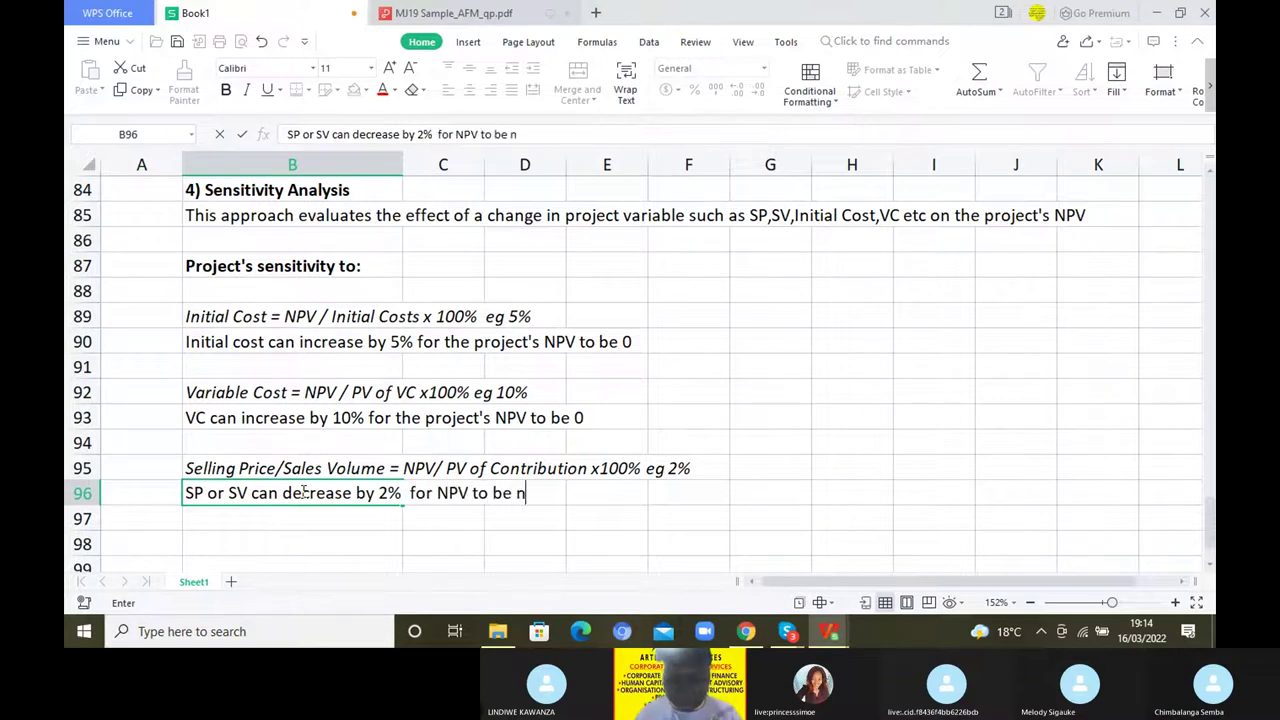
text(egative)
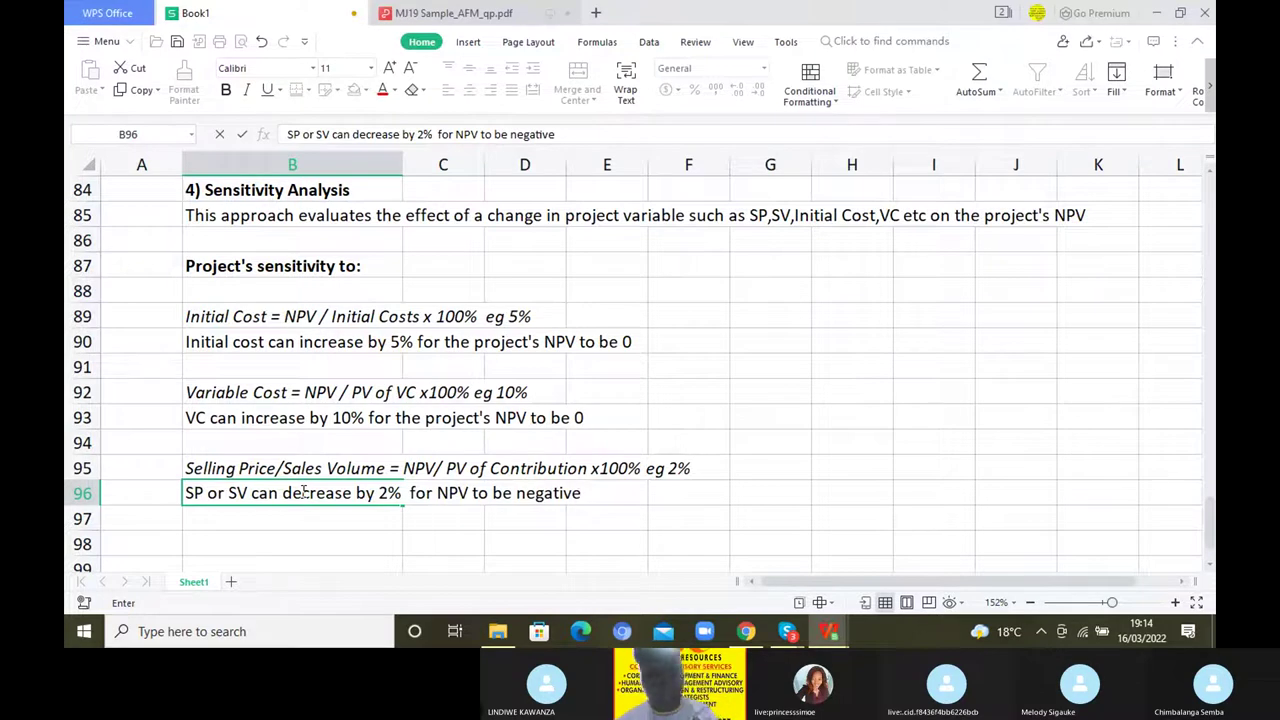
Replace the word "negative" at the end of the B96 note with 0 and commit the entry
key(BackSpace)
key(BackSpace)
key(BackSpace)
key(BackSpace)
key(BackSpace)
key(BackSpace)
key(BackSpace)
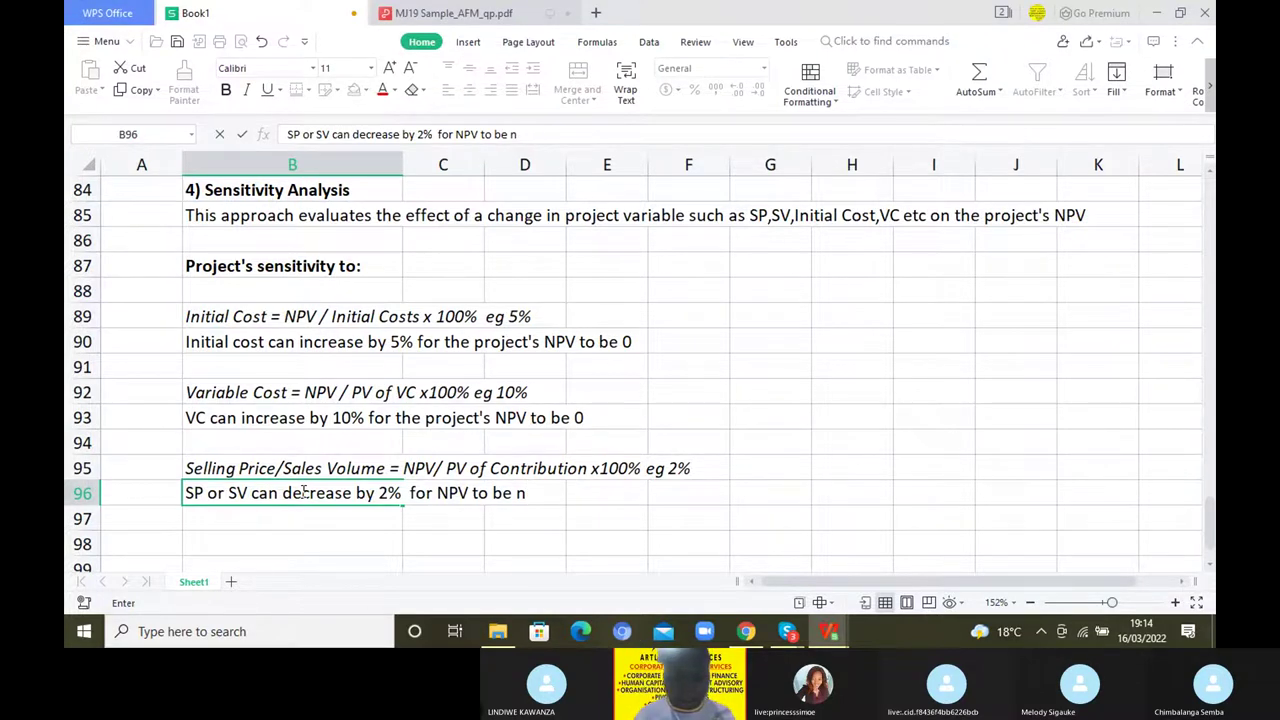
key(BackSpace)
text(0)
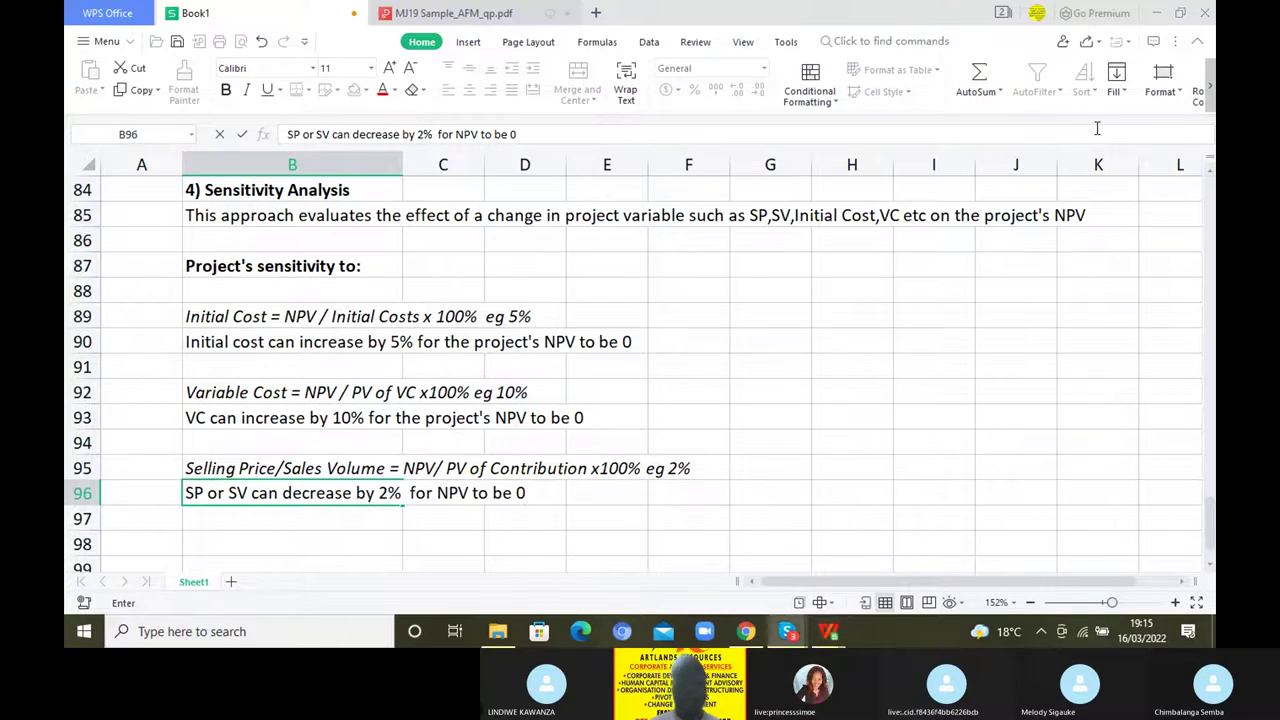
click(300, 521)
click(276, 543)
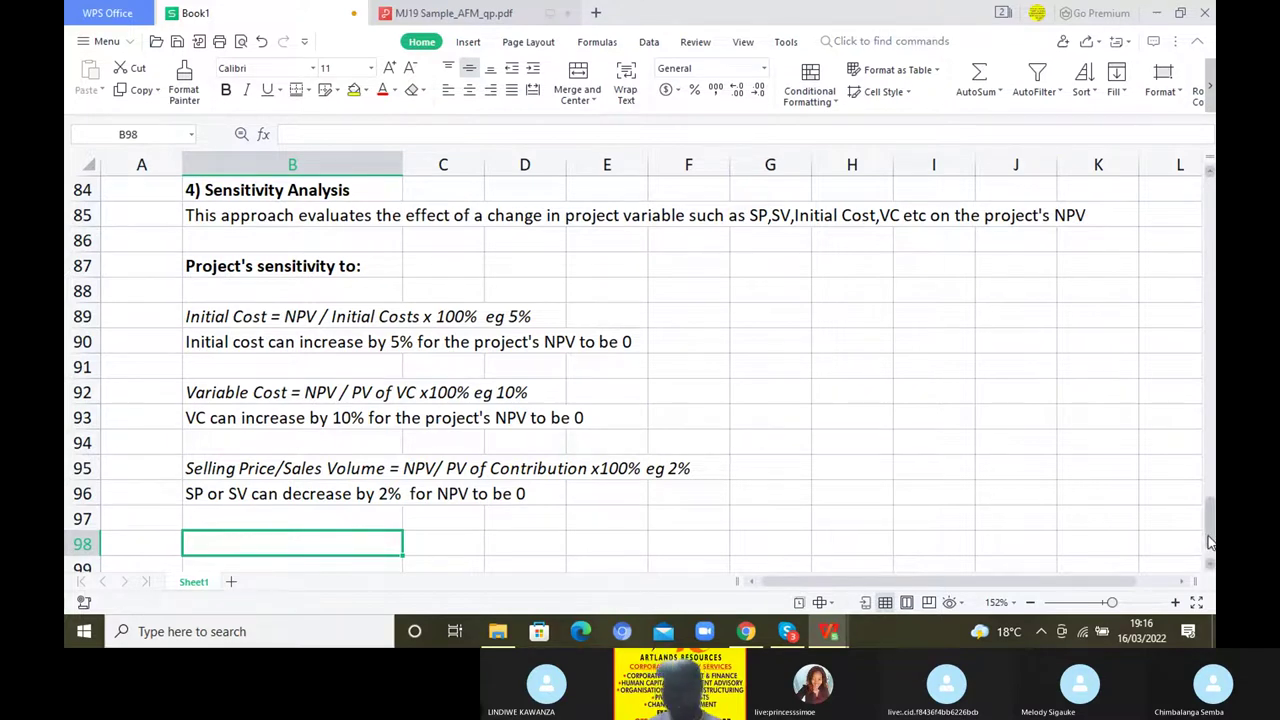
Review the notes on risk and uncertainty techniques, from the Expected Value approach down to Sensitivity Analysis
drag(1208, 541, 1211, 470)
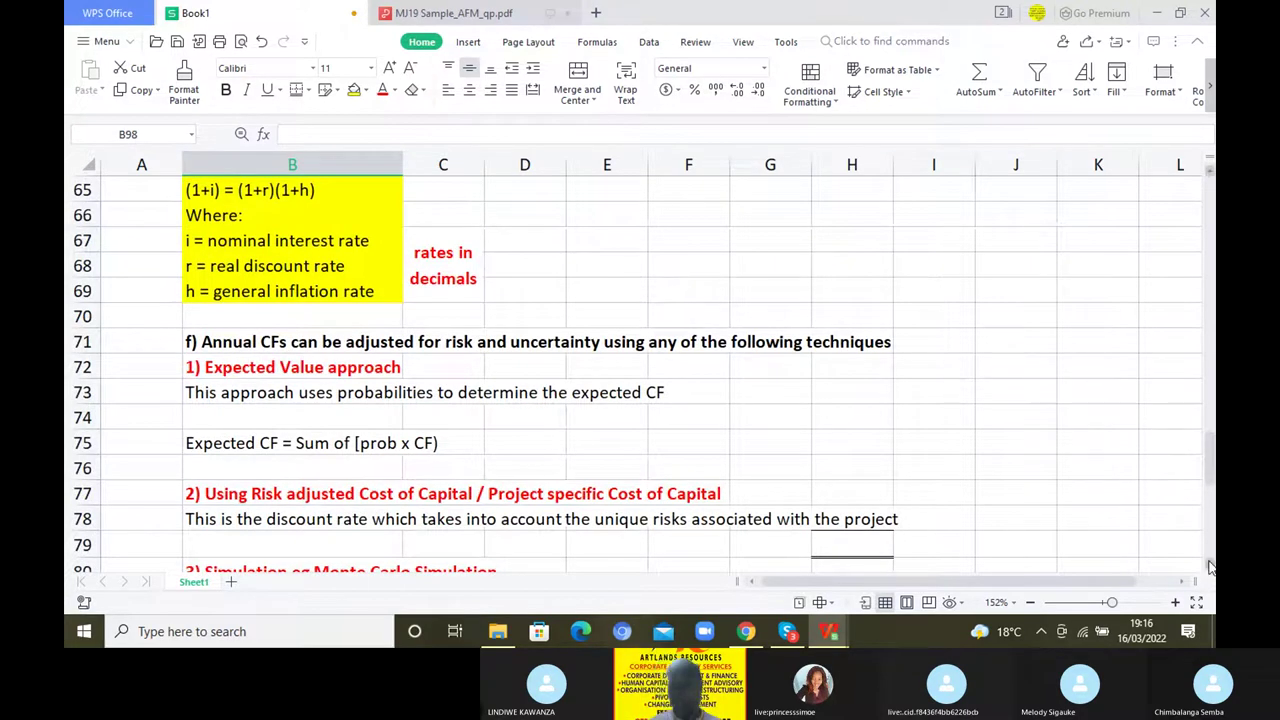
scroll(1208, 567, down, 2)
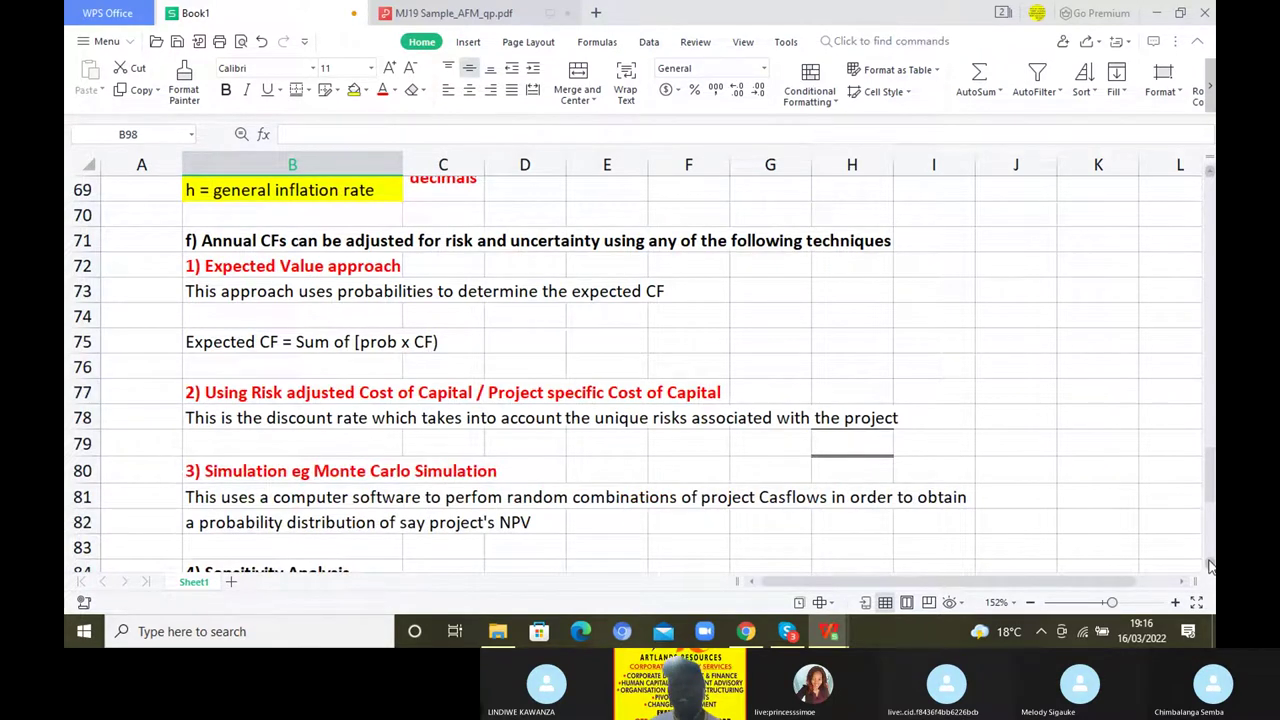
scroll(1208, 567, down, 3)
scroll(1208, 567, down, 6)
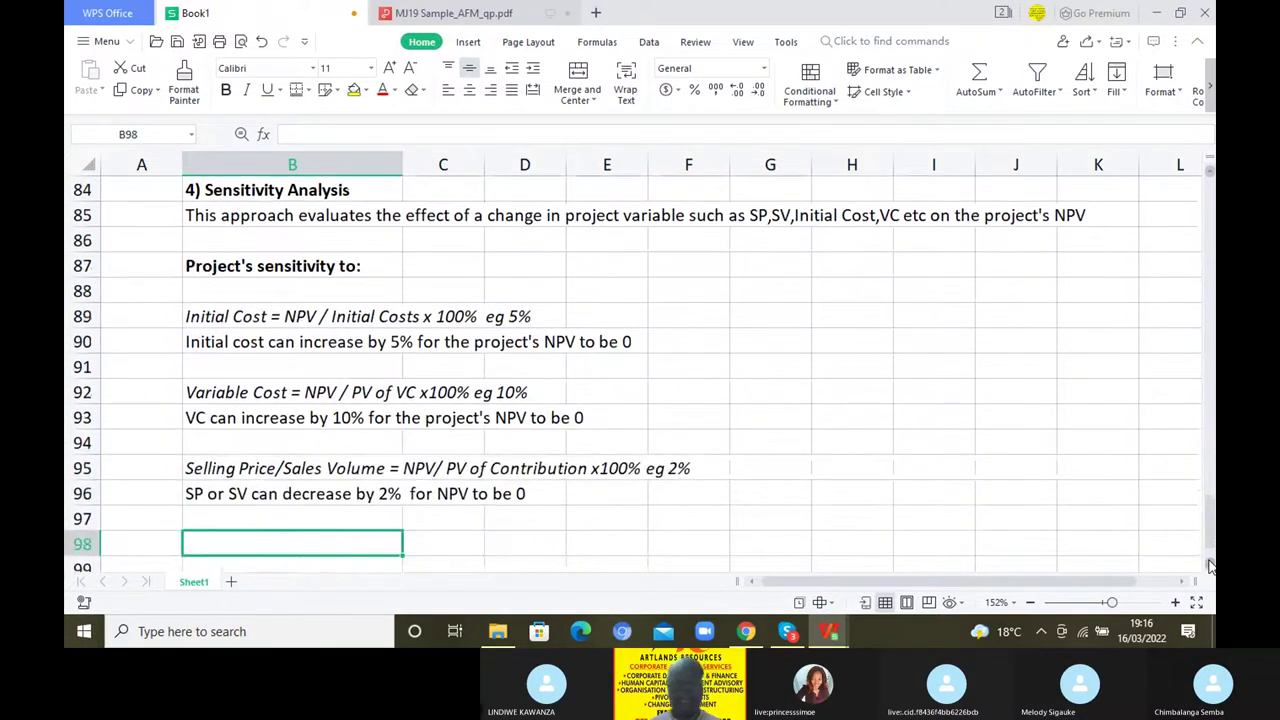
scroll(1208, 567, down, 1)
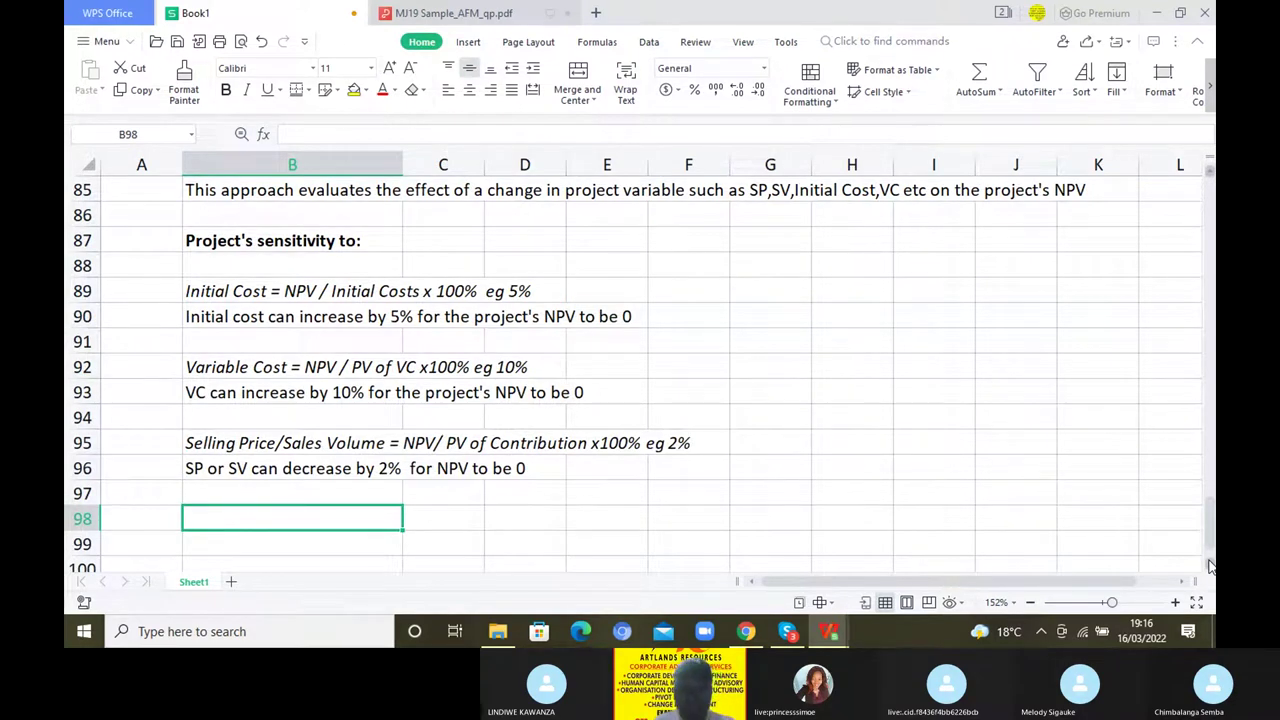
text(Pro)
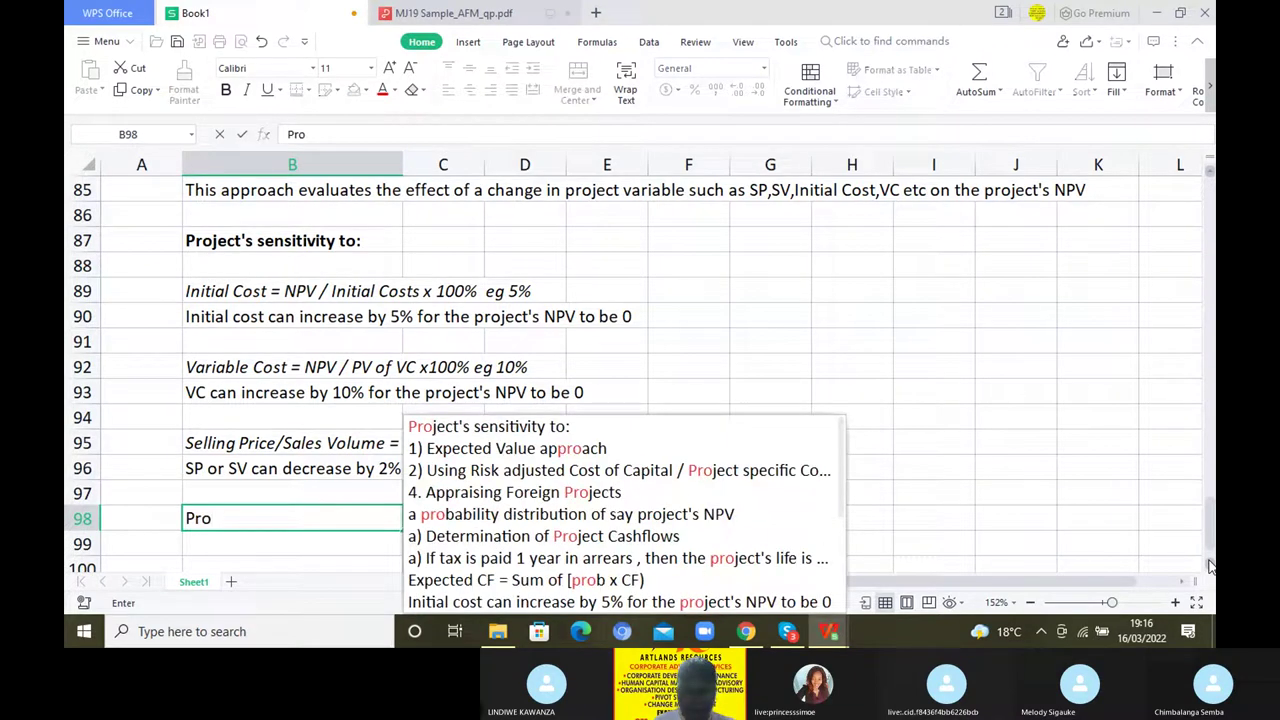
key(BackSpace)
key(BackSpace)
key(BackSpace)
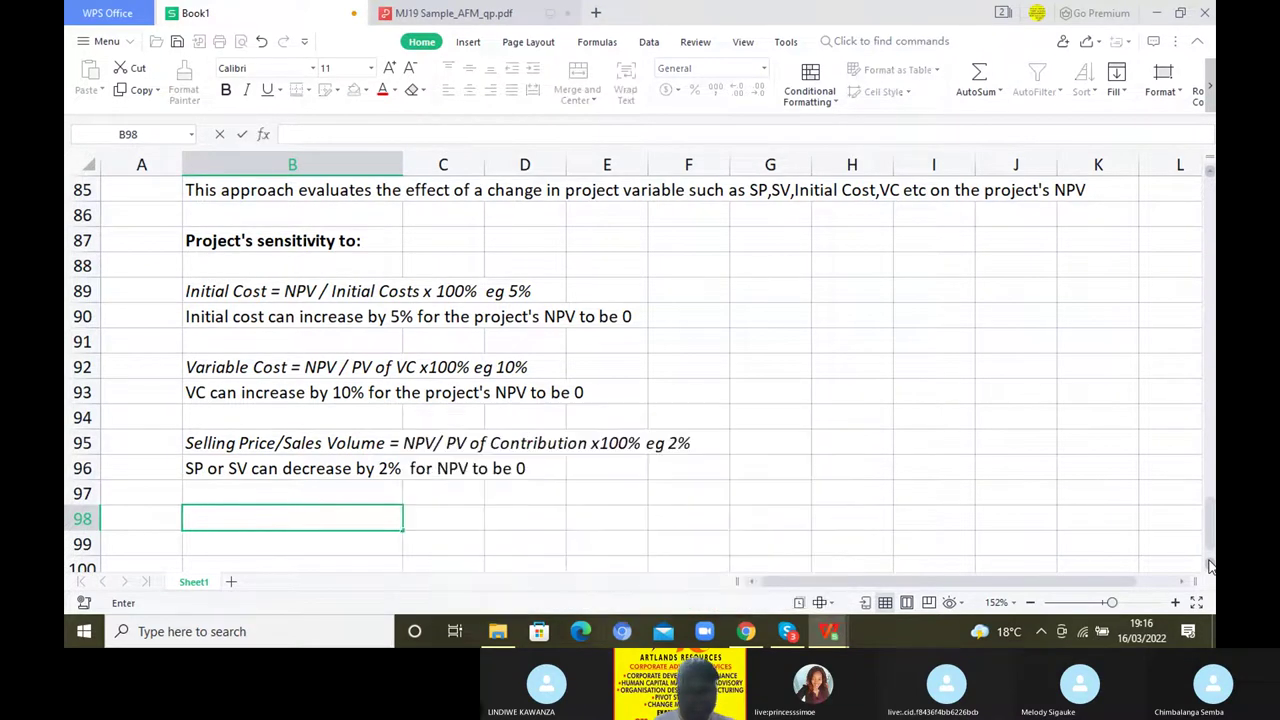
Enter the heading "5) Project Duration" in cell B98 and format it bold and red
text(5))
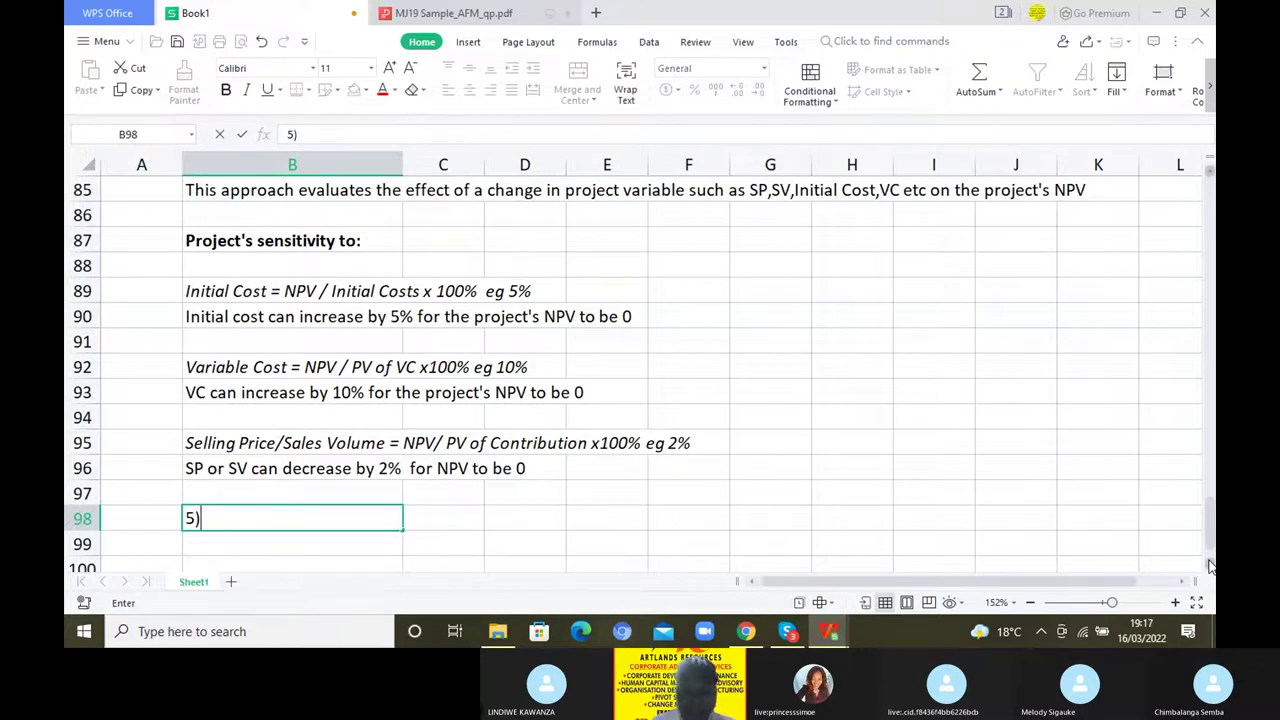
text( Proj)
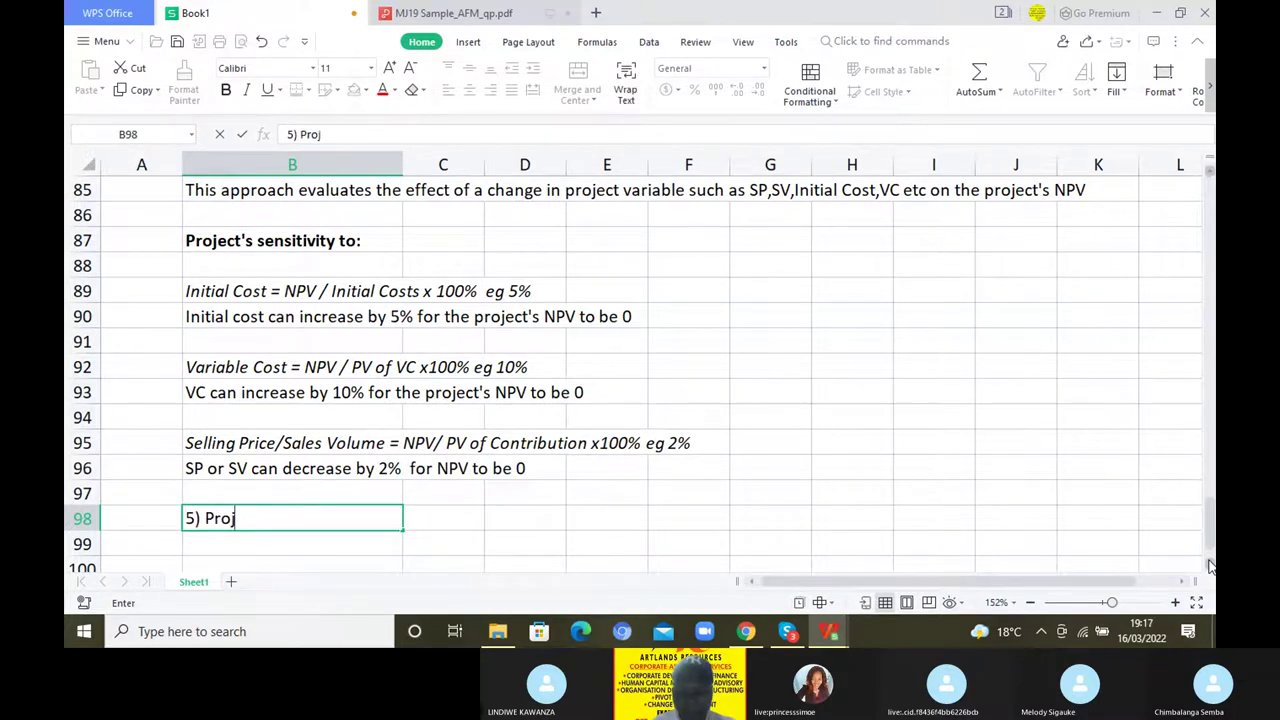
text(ect Dur)
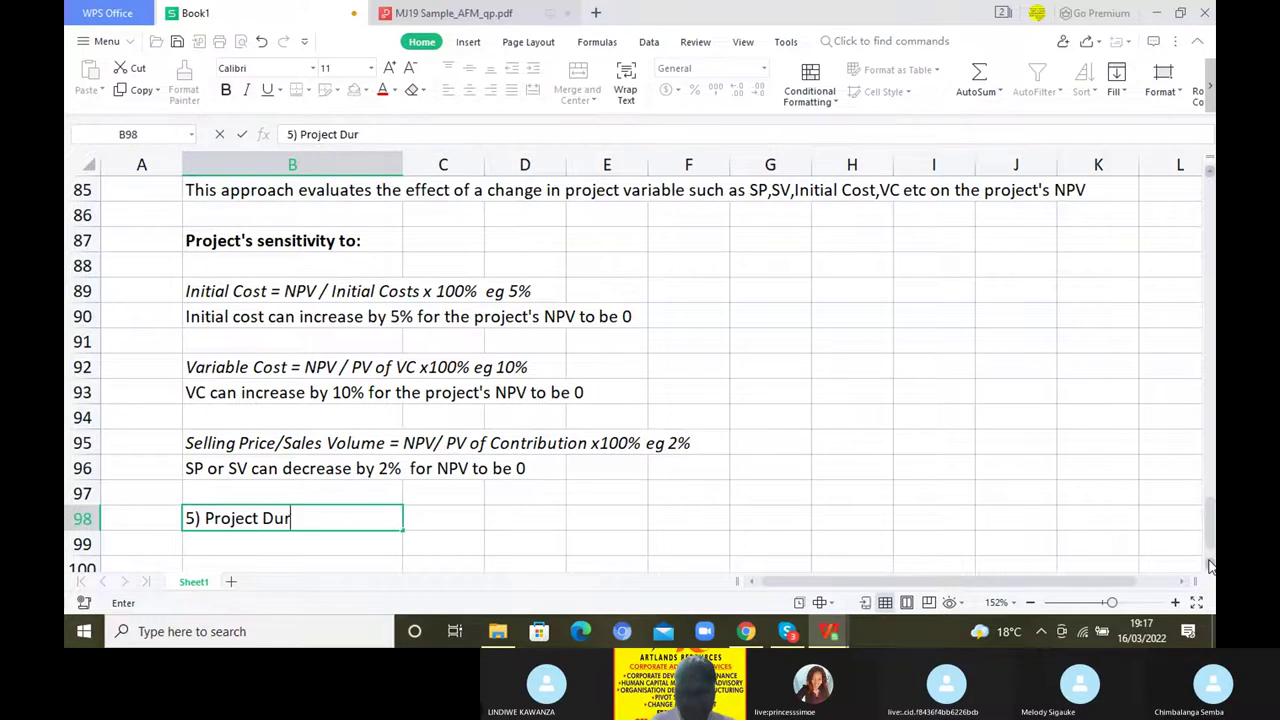
text(ation)
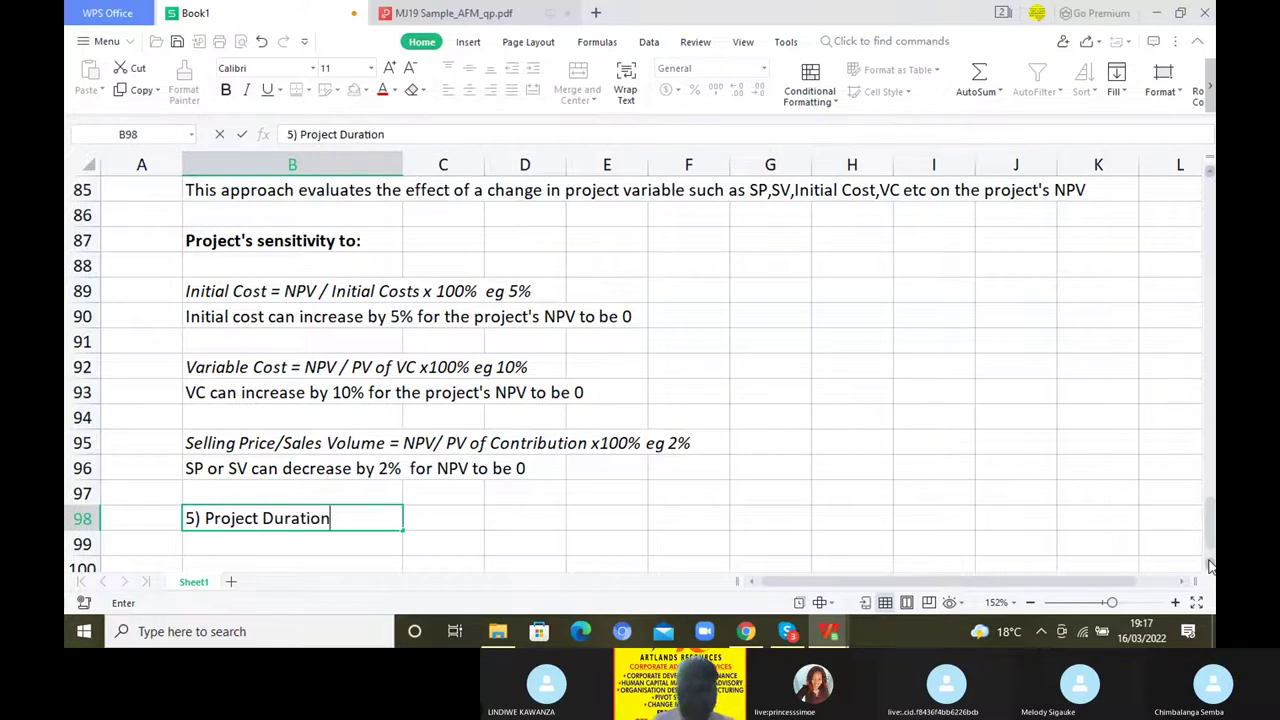
click(451, 507)
click(240, 515)
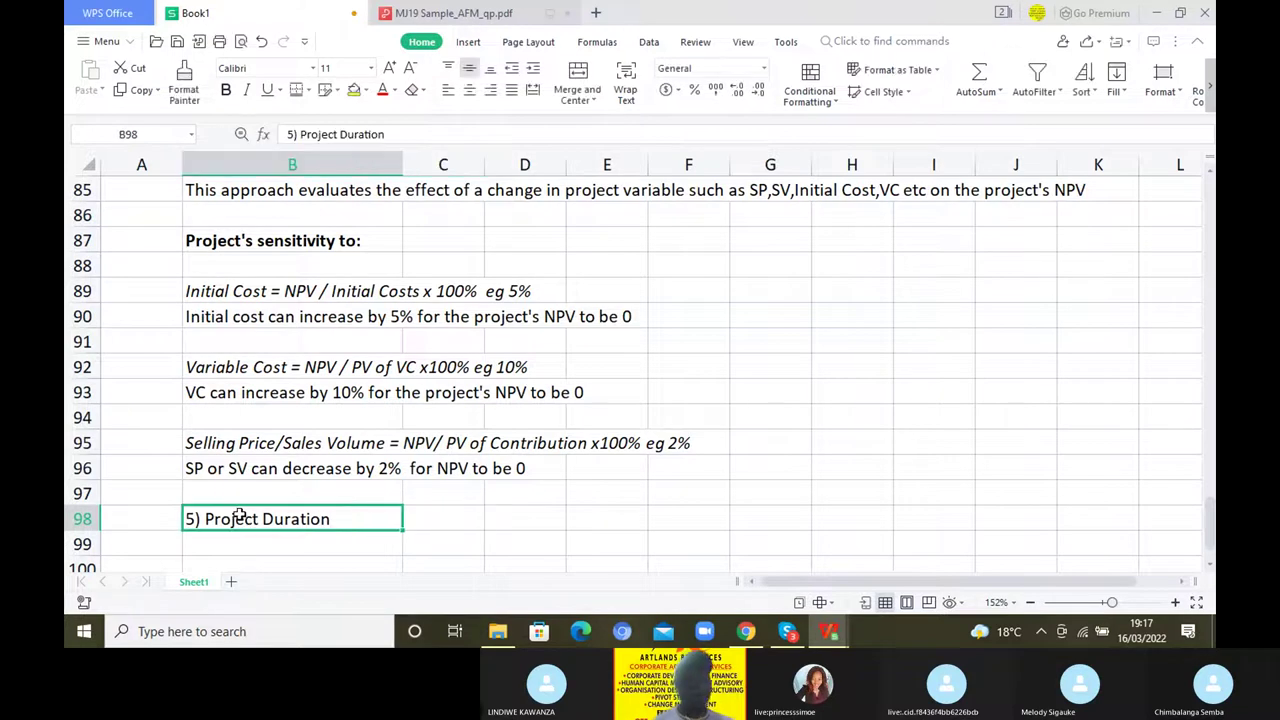
click(227, 91)
click(382, 89)
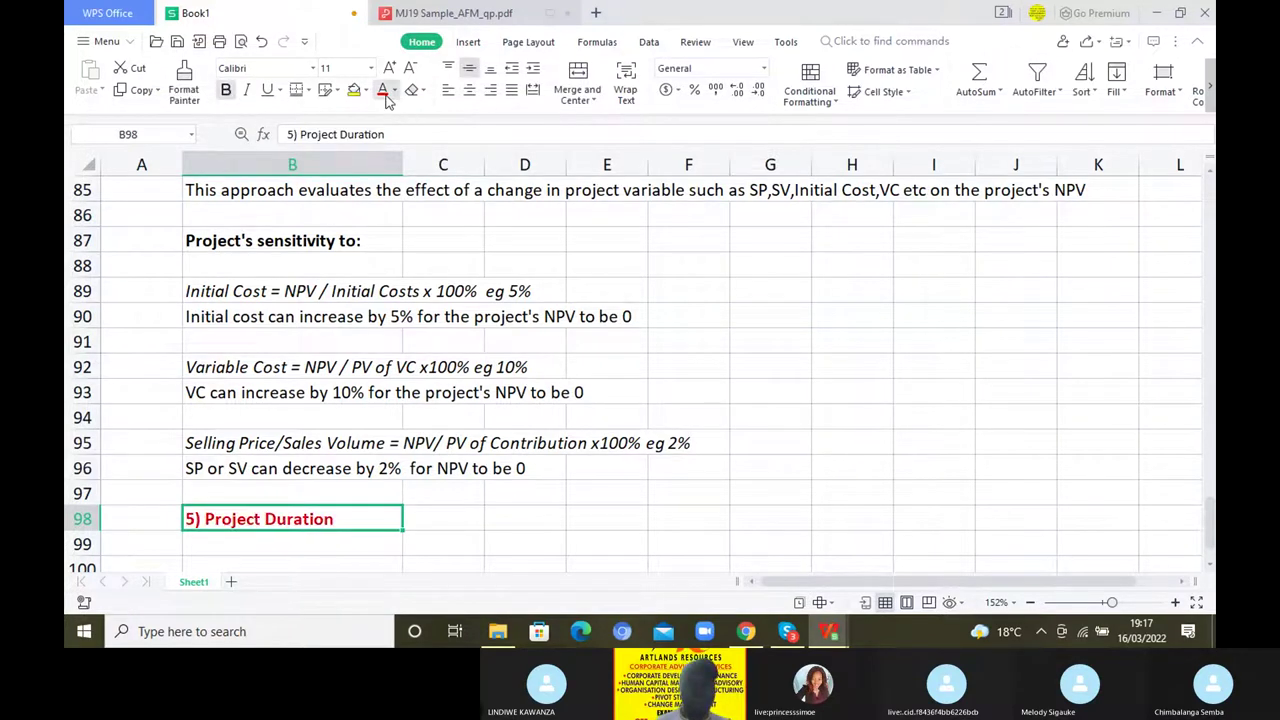
Enter "This measures the weighted average period of time that the project's Cshflows take to deliver value to the investor" in cell B99
click(286, 541)
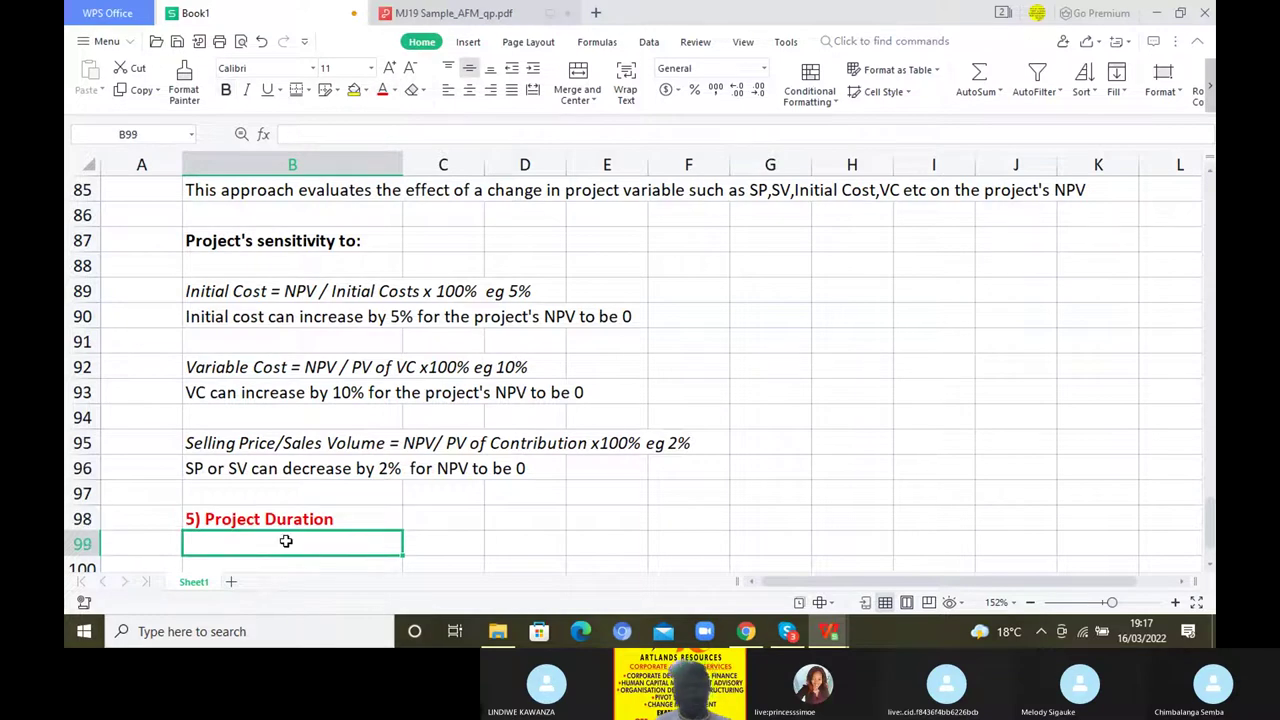
scroll(651, 554, down, 1)
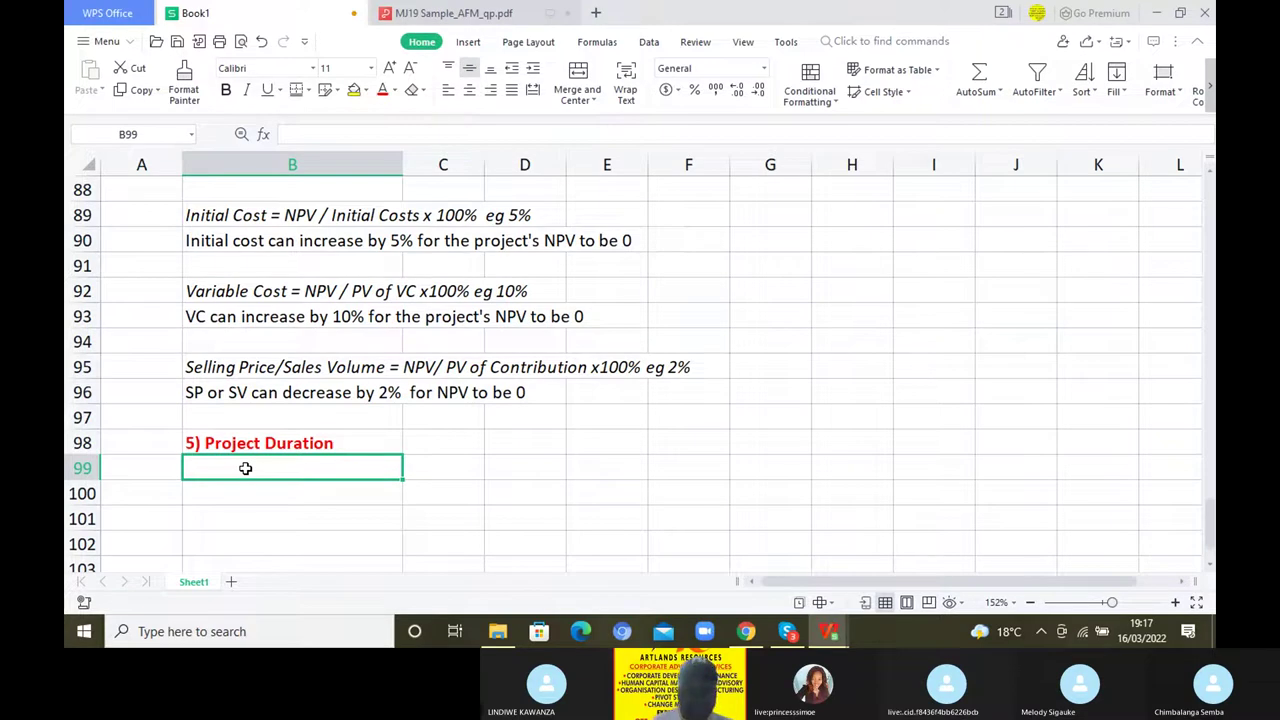
text(Th)
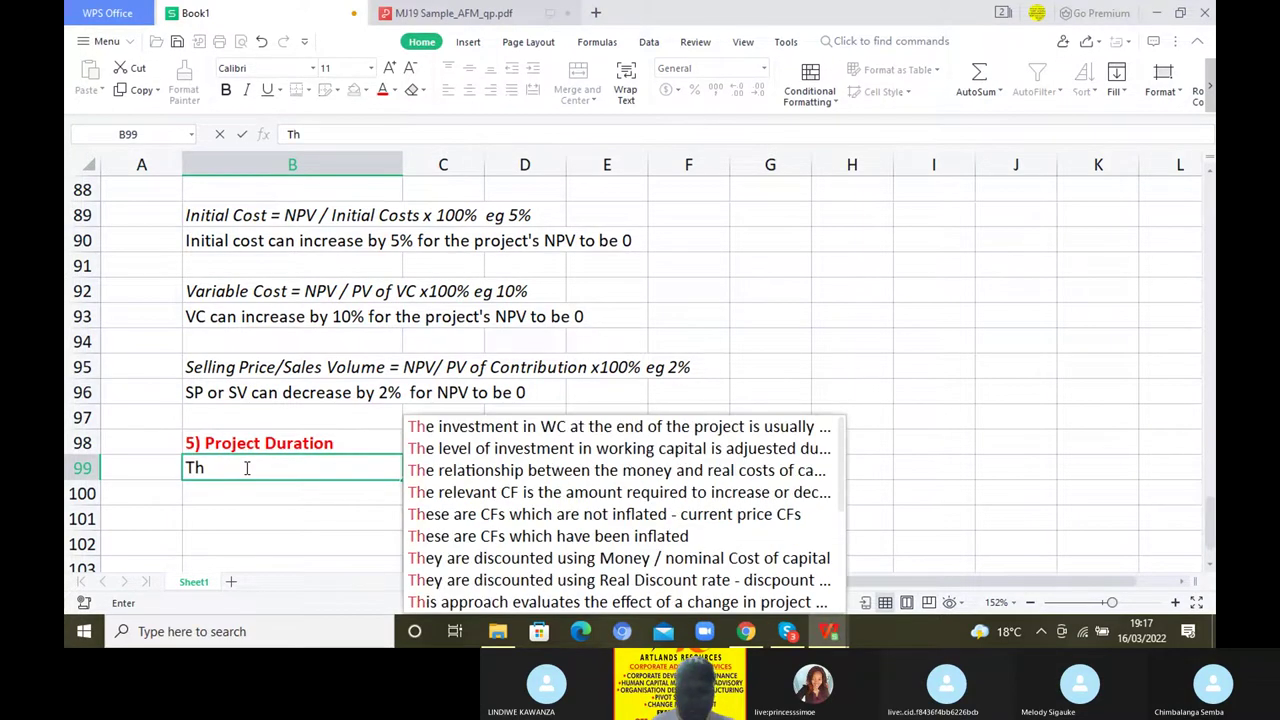
text(is measures)
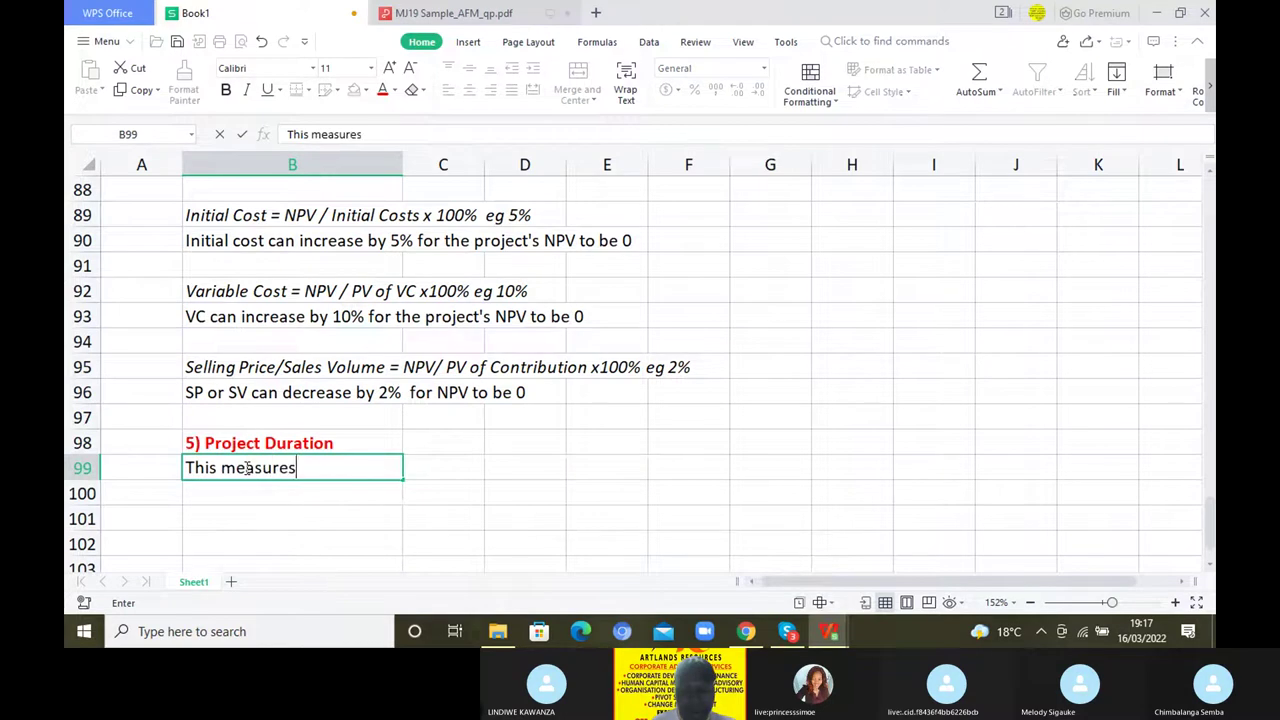
text( the)
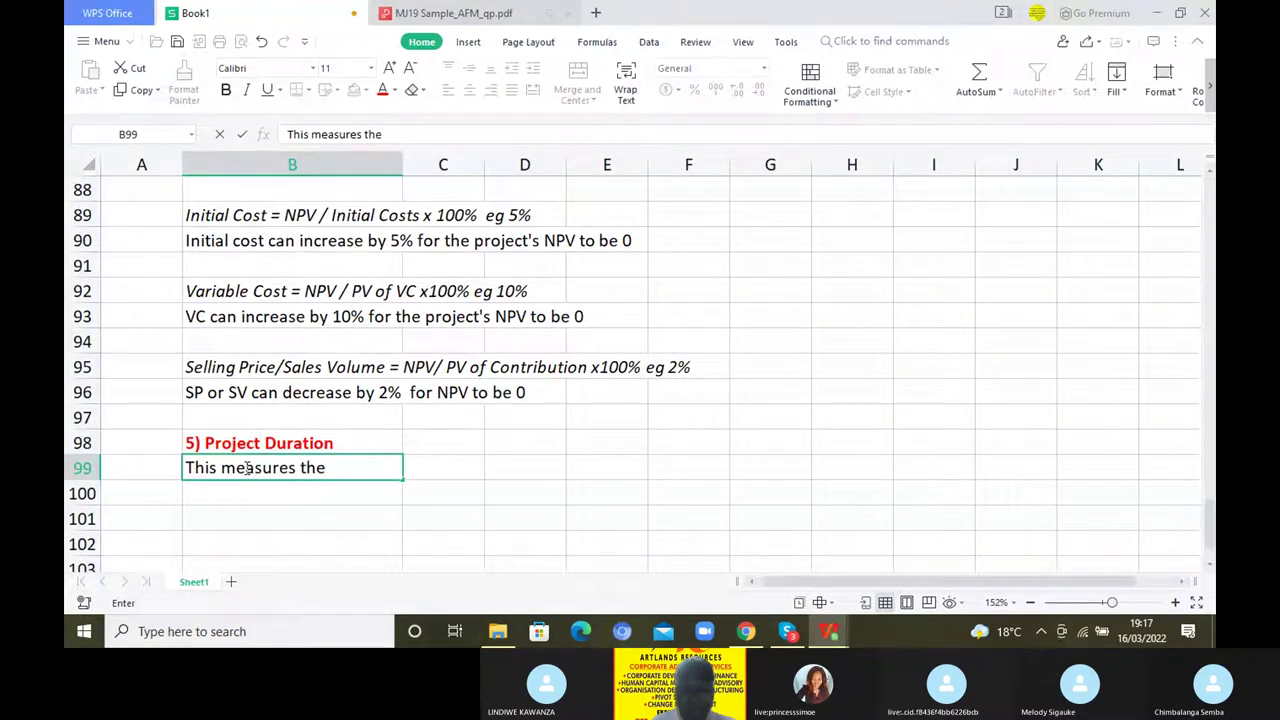
text( we)
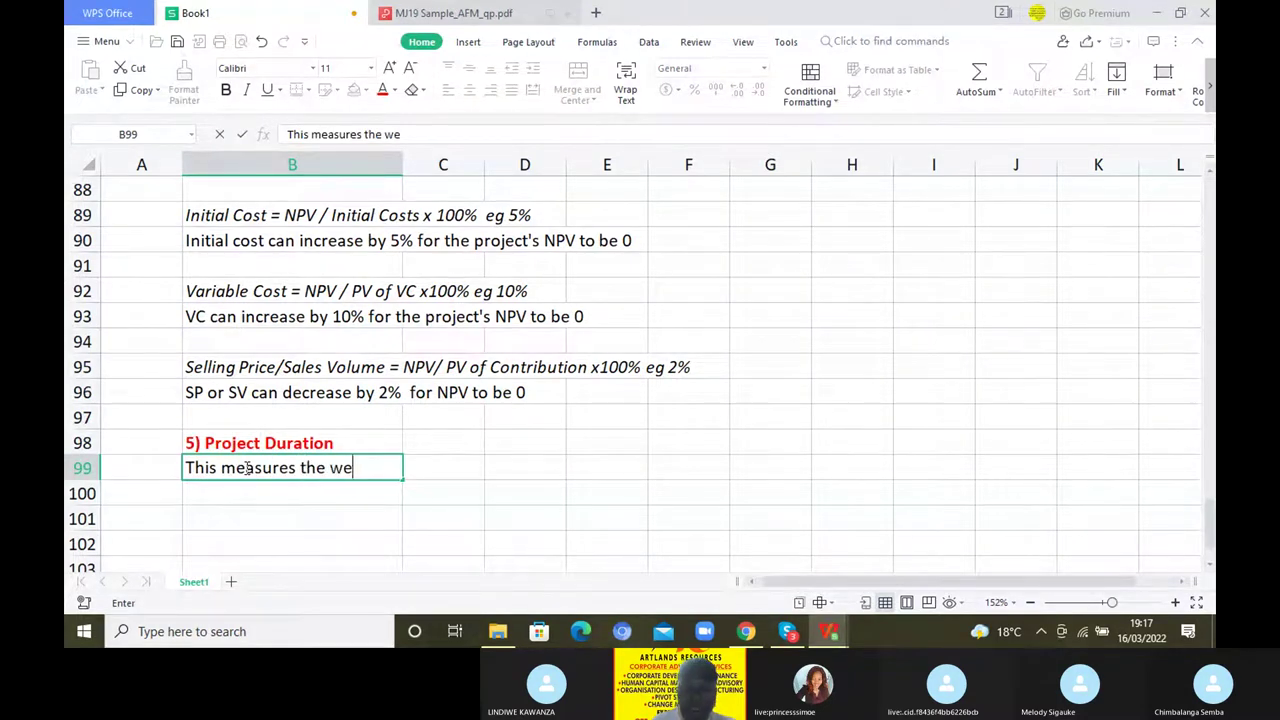
text(ighted)
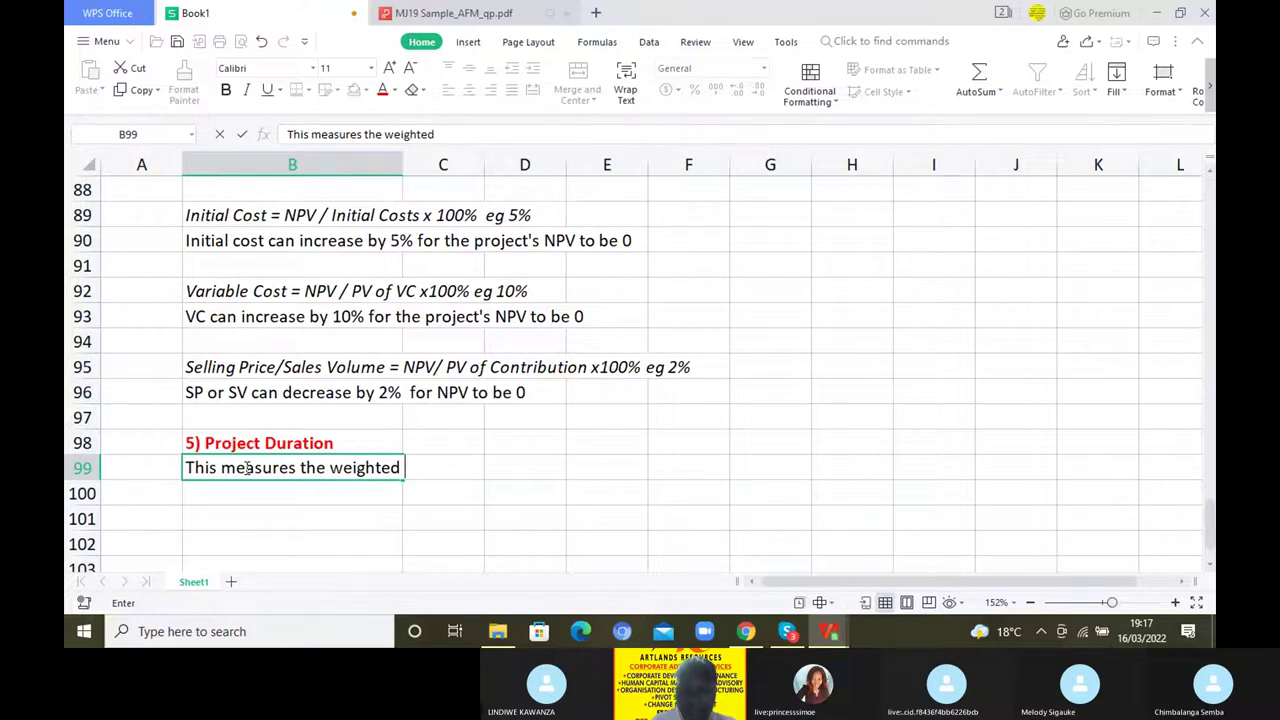
text(average period of time th)
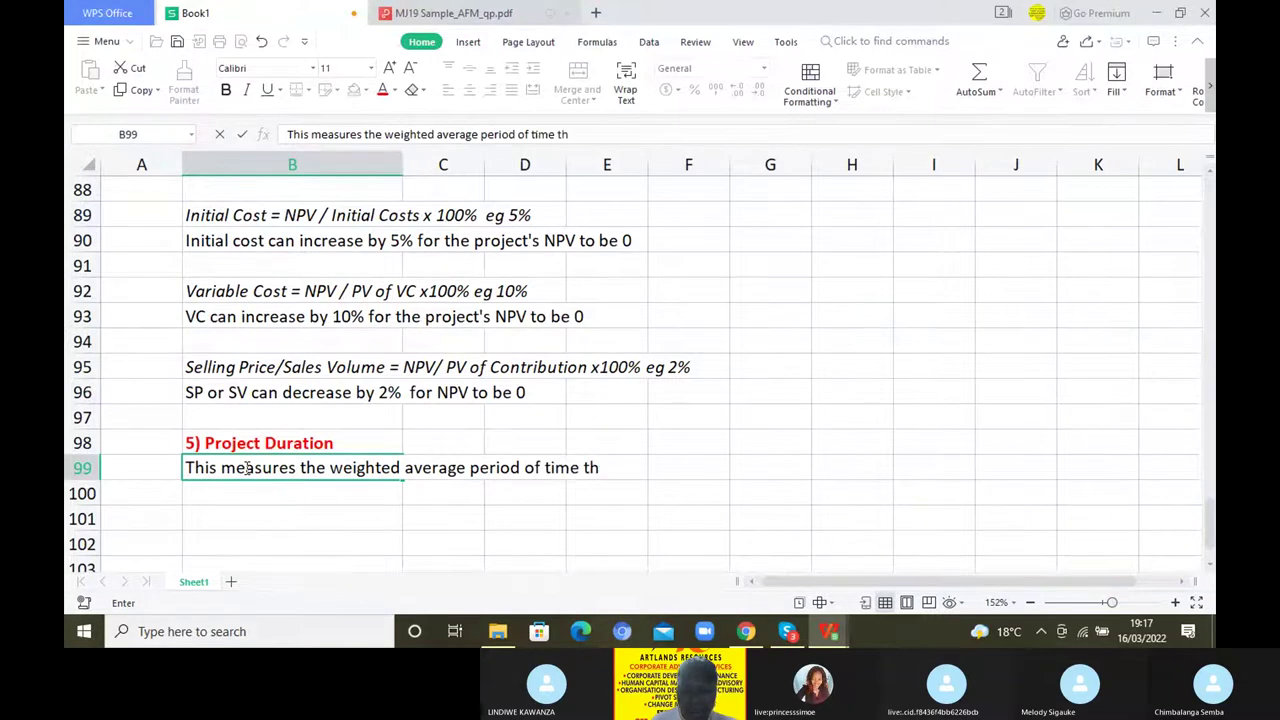
text(at the pro)
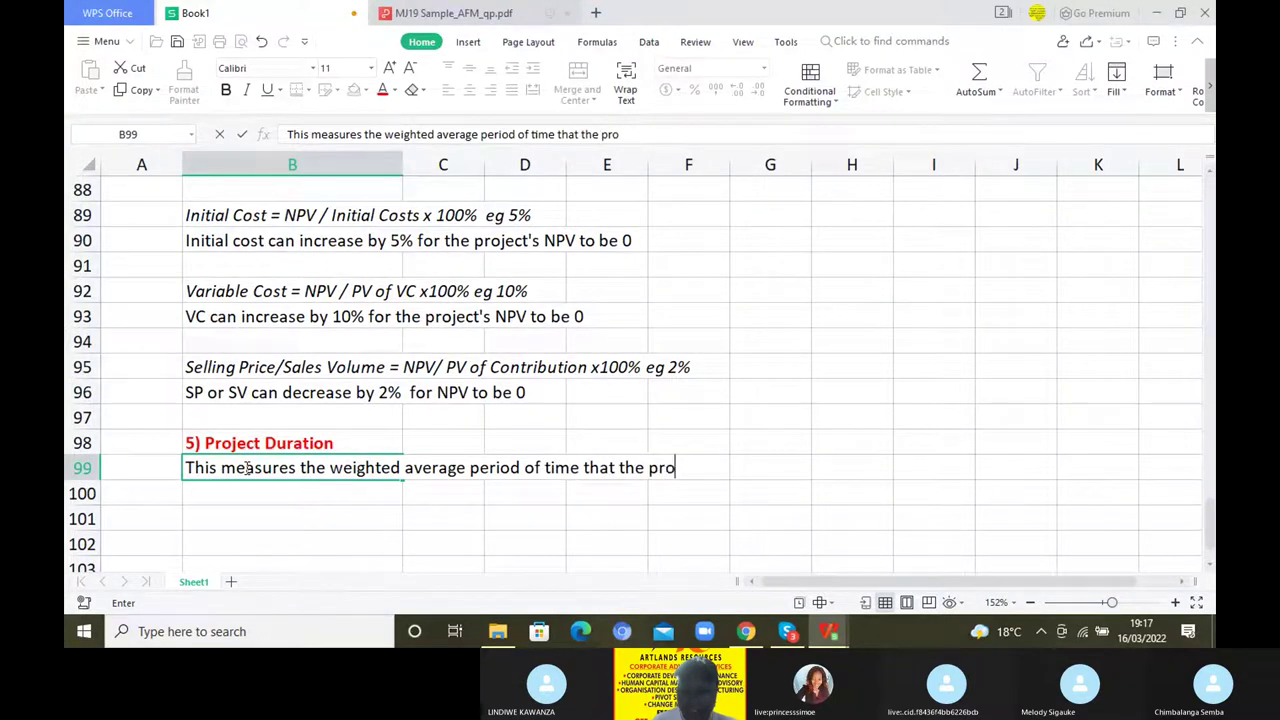
text(ject's )
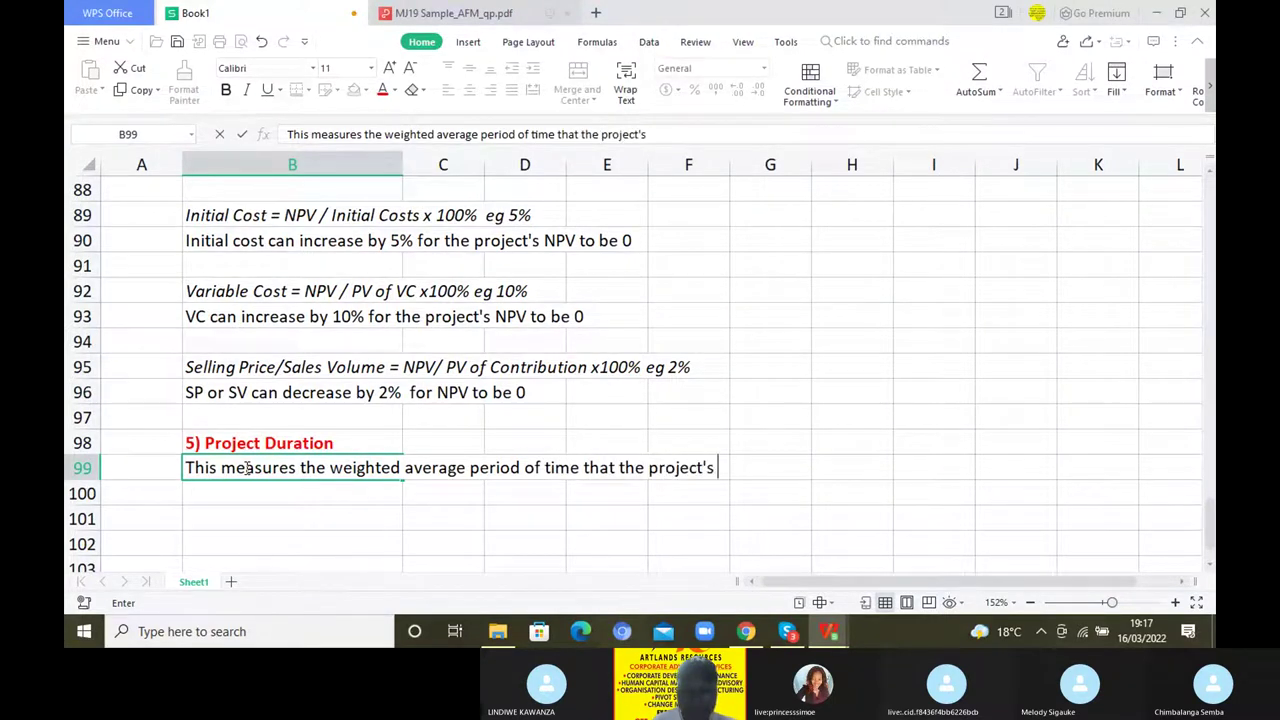
text(Cshflow)
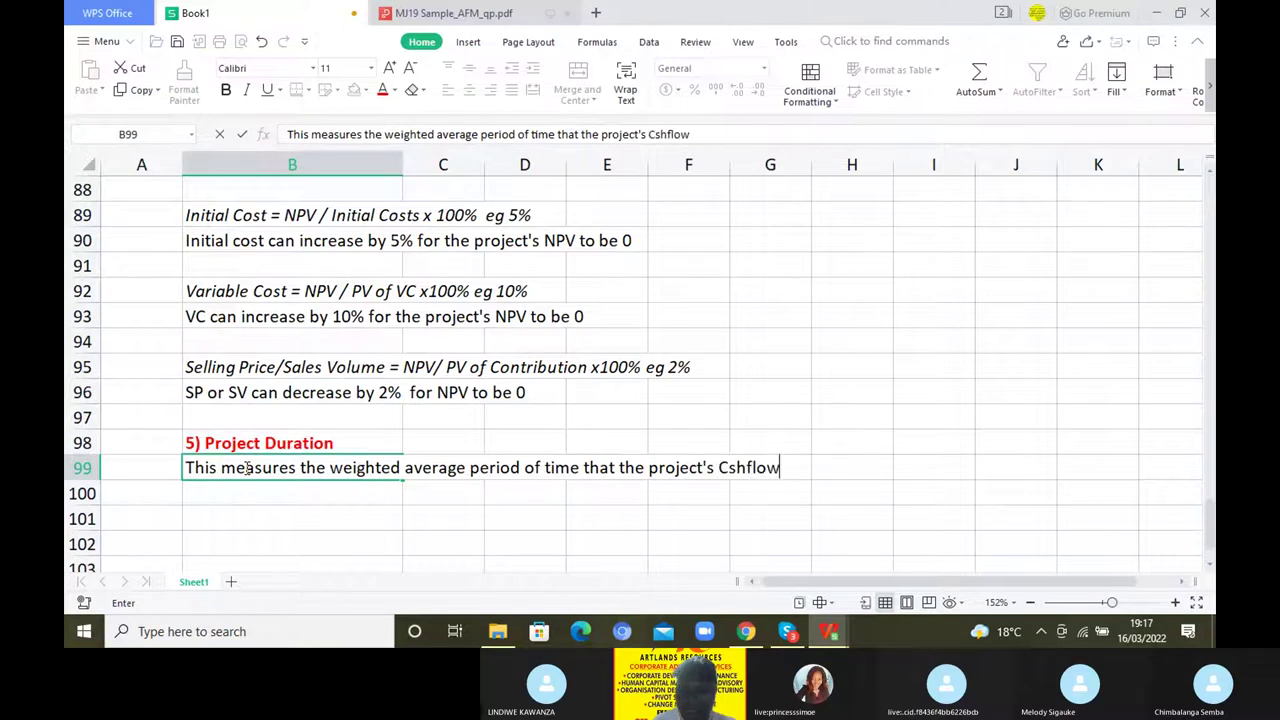
text(s ta)
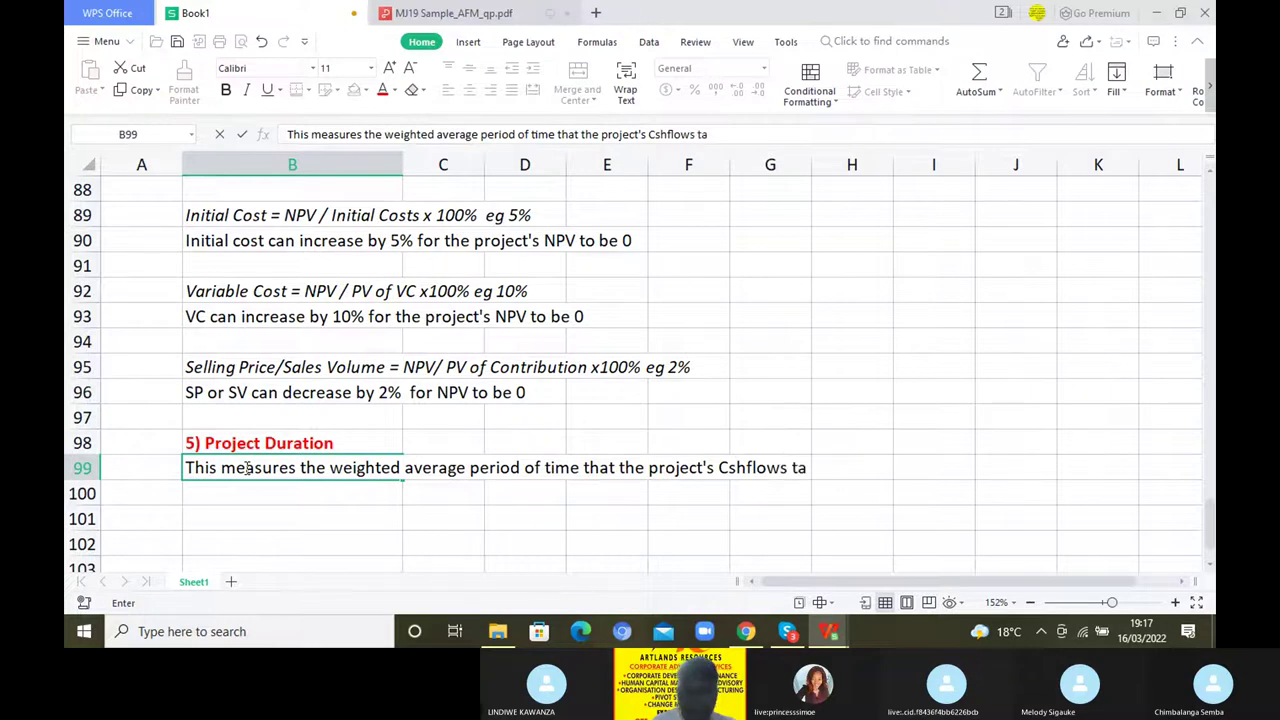
text(ke to del)
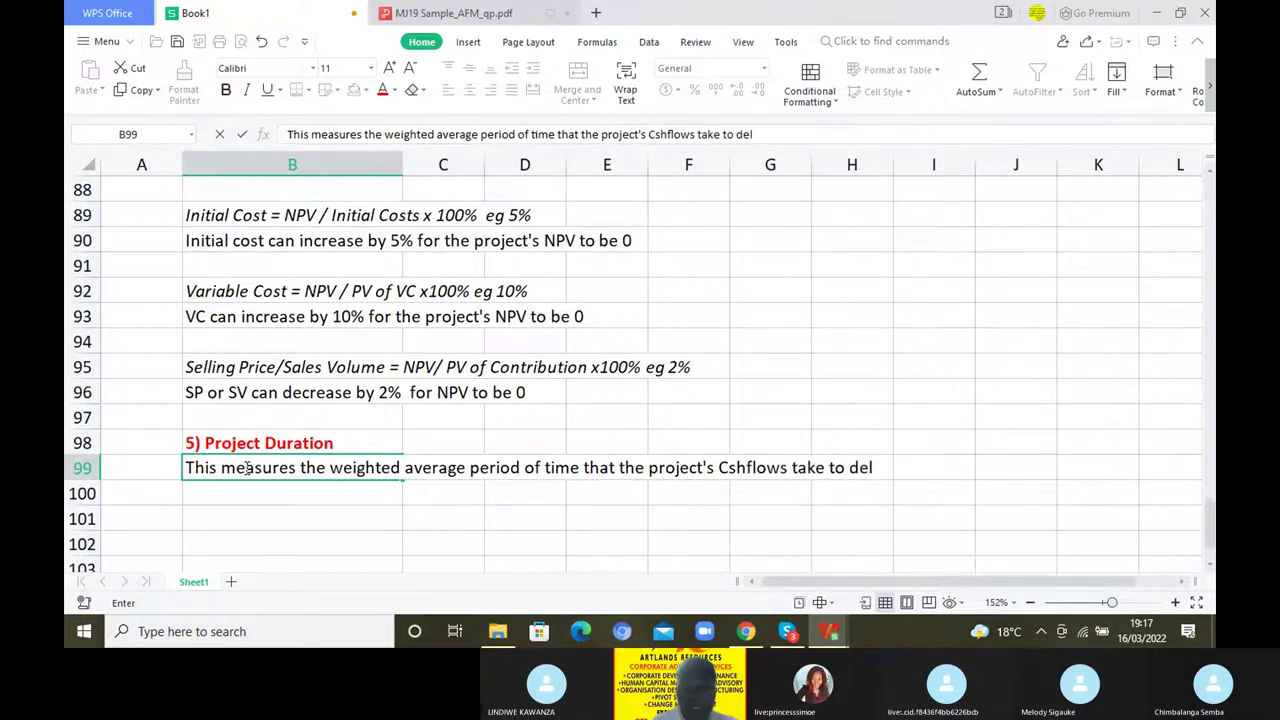
text(iver val)
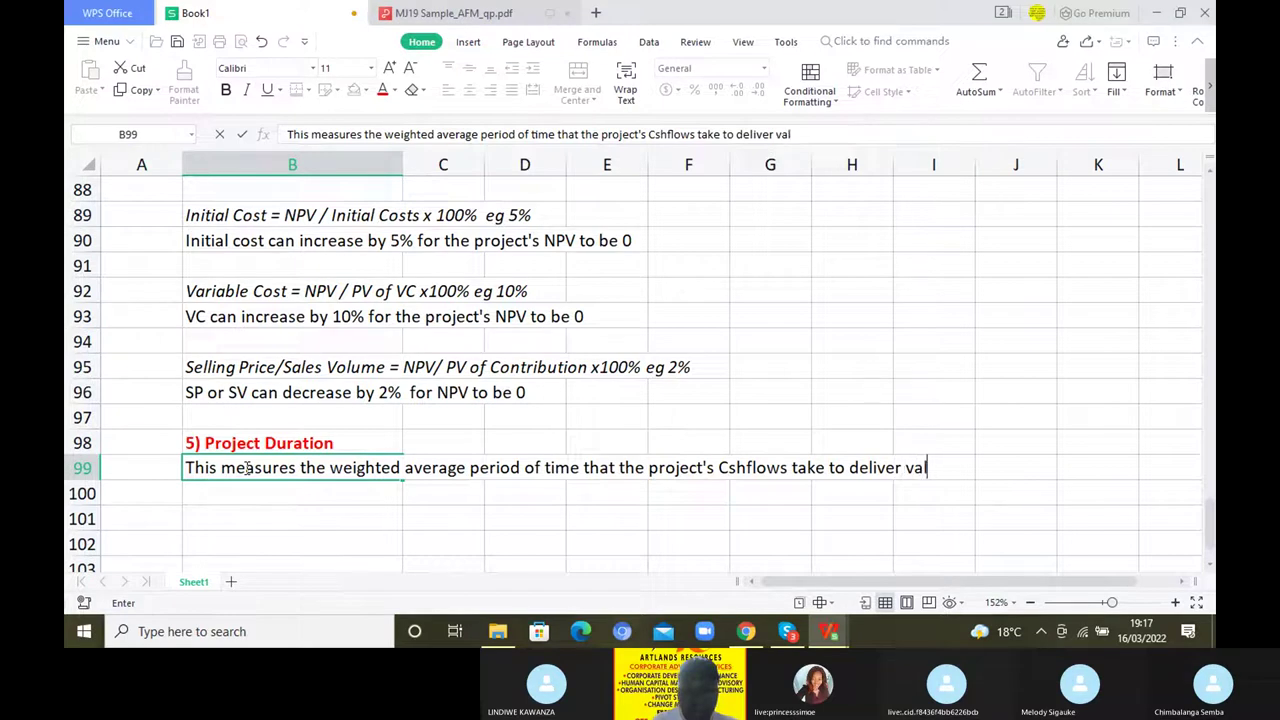
text(ue to the )
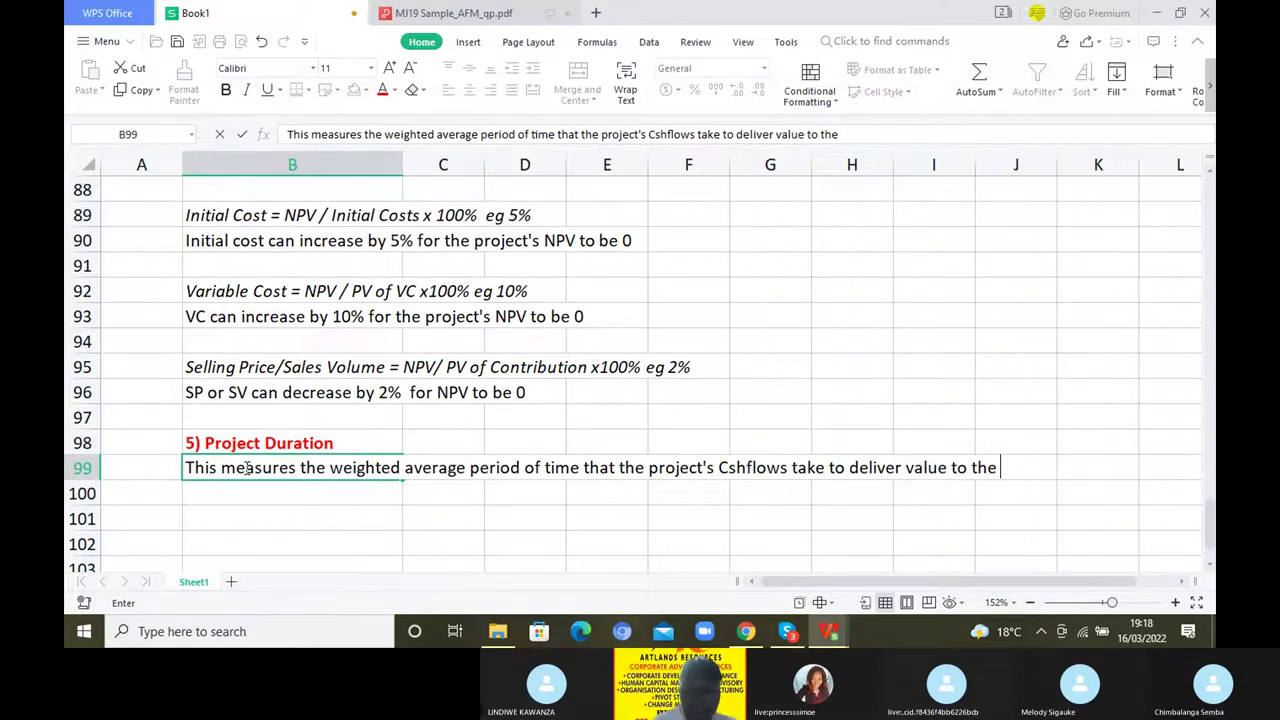
text(investor)
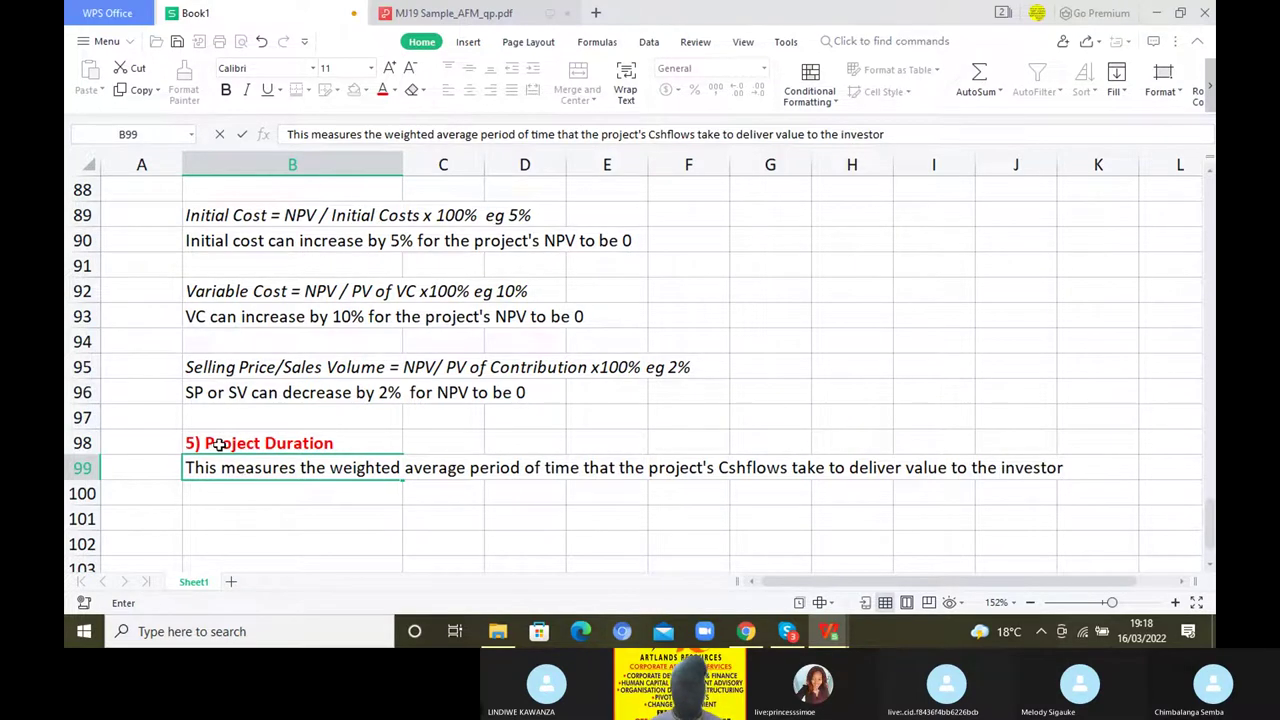
Append the abbreviation "[PD)" to the Project Duration heading in cell B98 and commit the entry
click(220, 445)
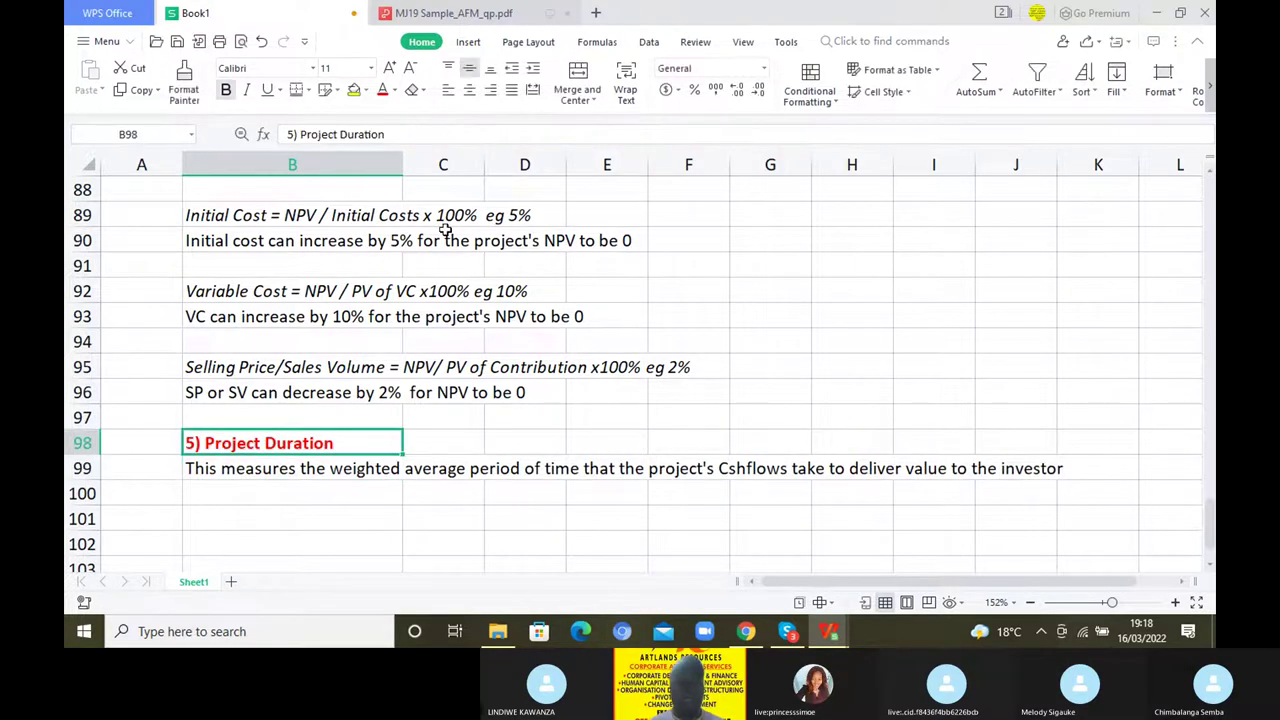
click(401, 137)
text([PD))
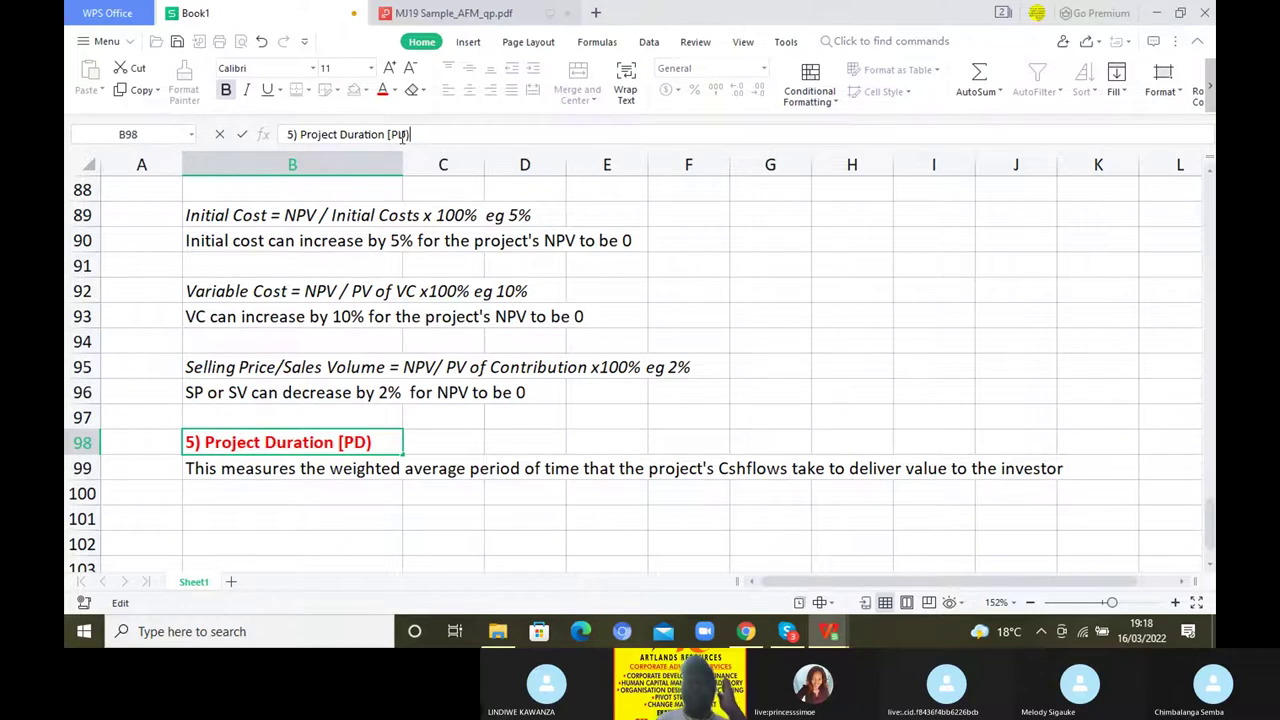
click(320, 520)
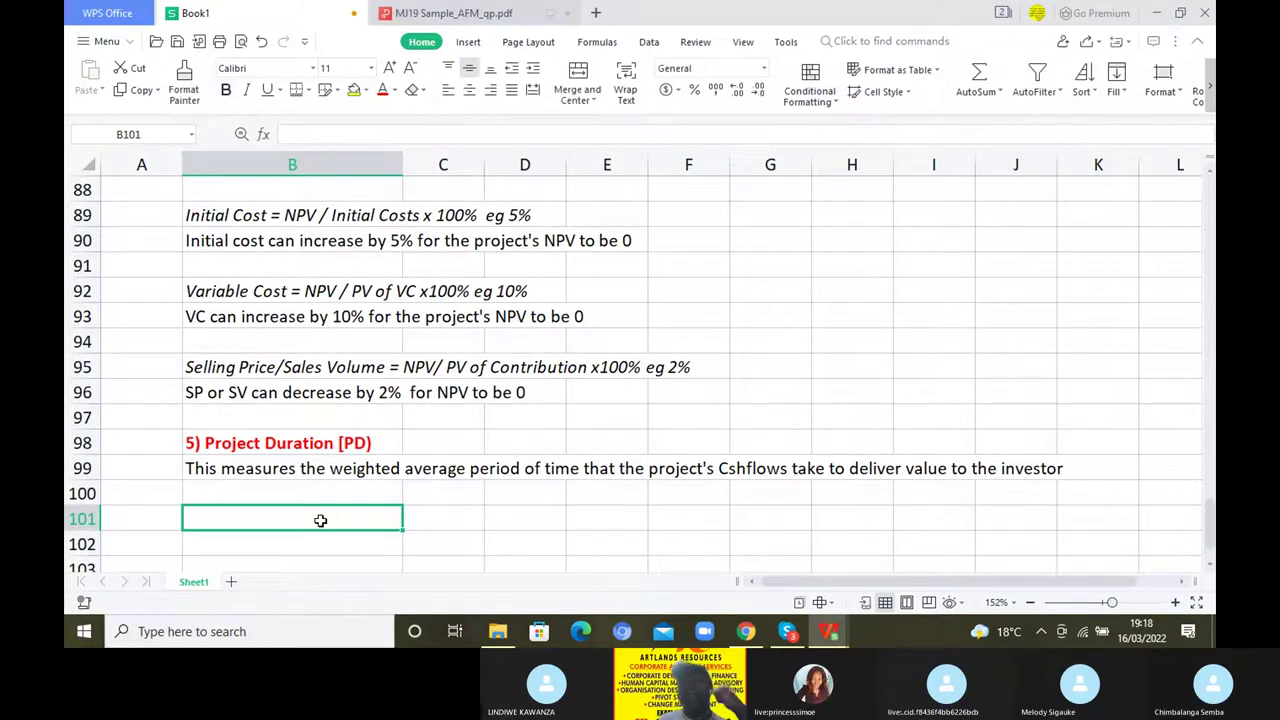
Enter the line "PD is calculated as follows:" in cell B100
click(307, 497)
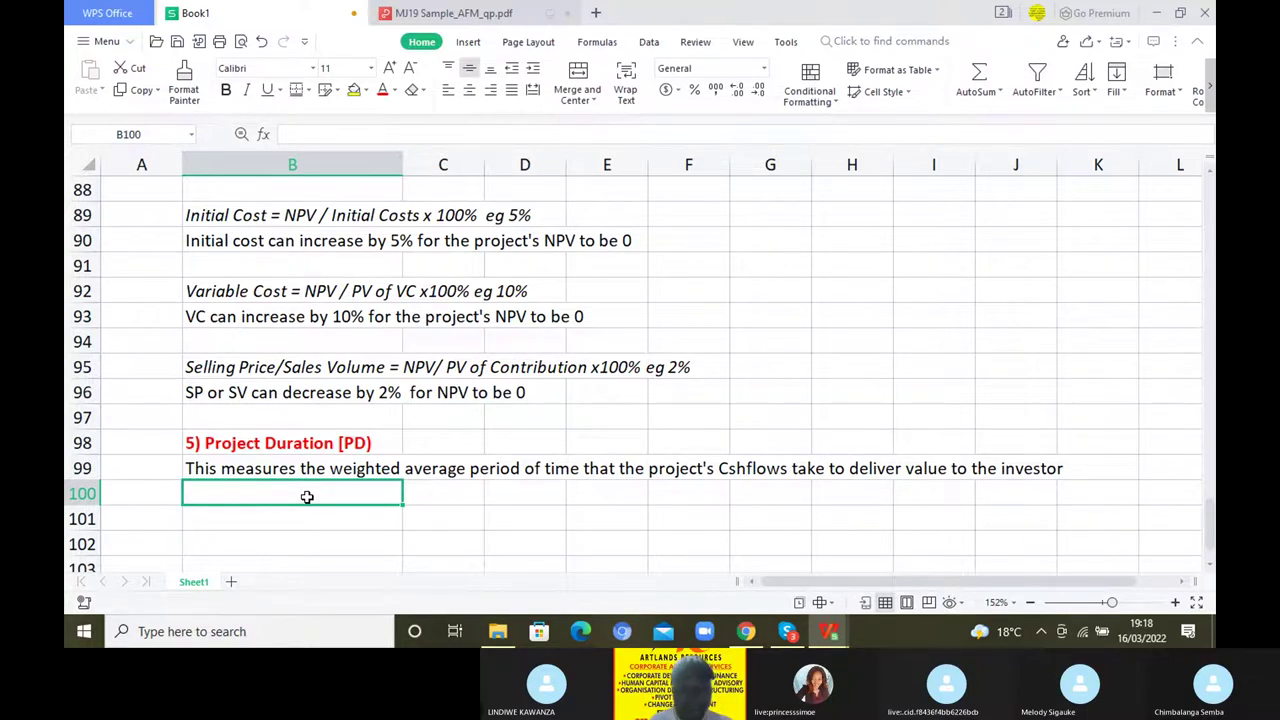
text(PD is calc)
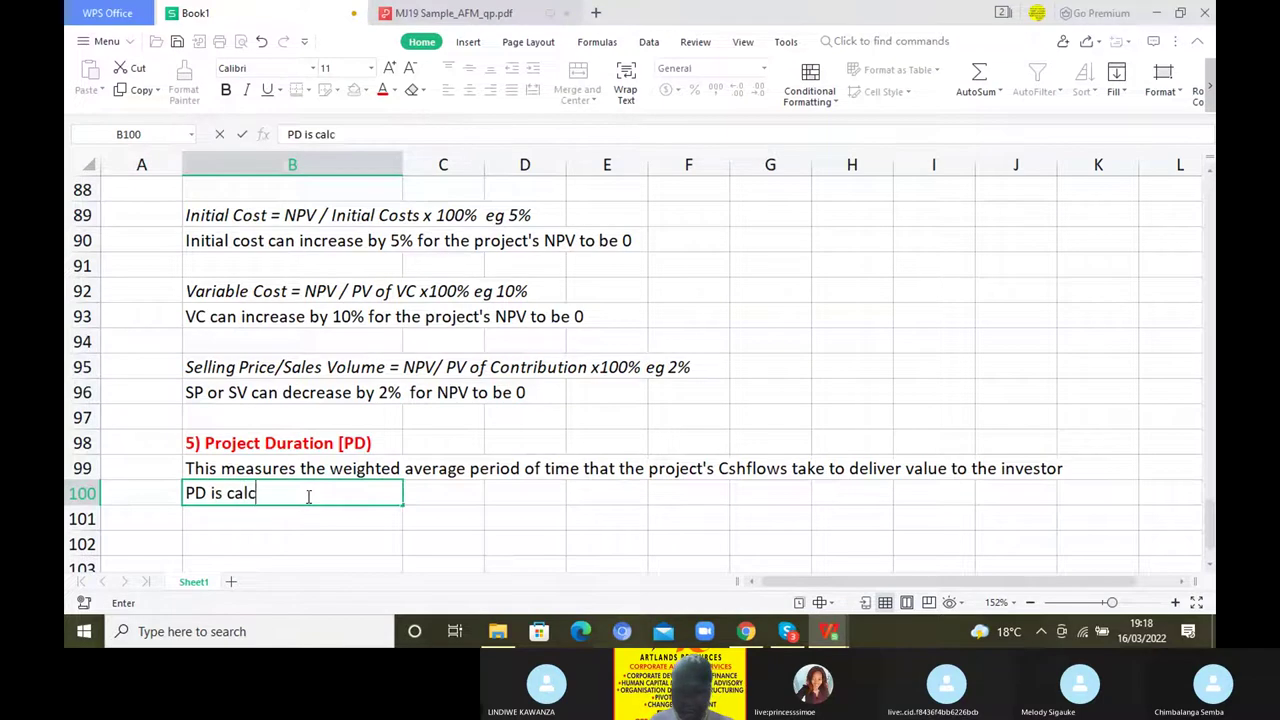
text(ulated as f)
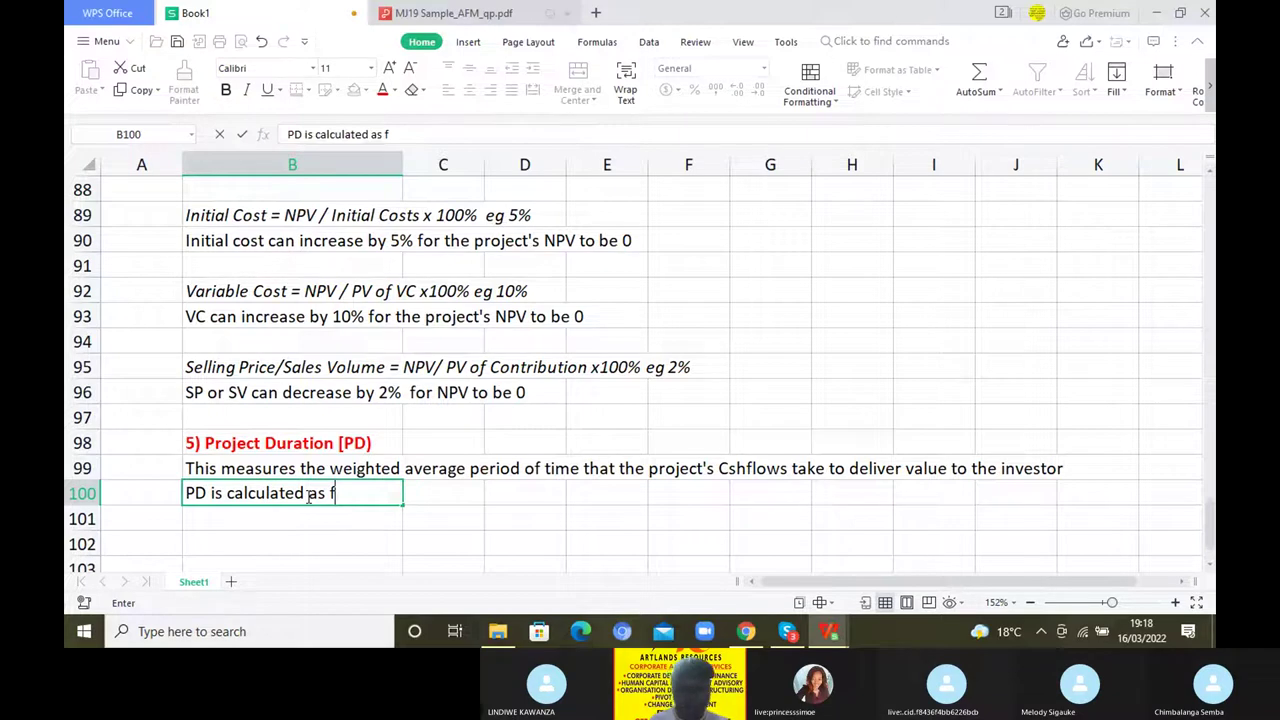
text(ollows:)
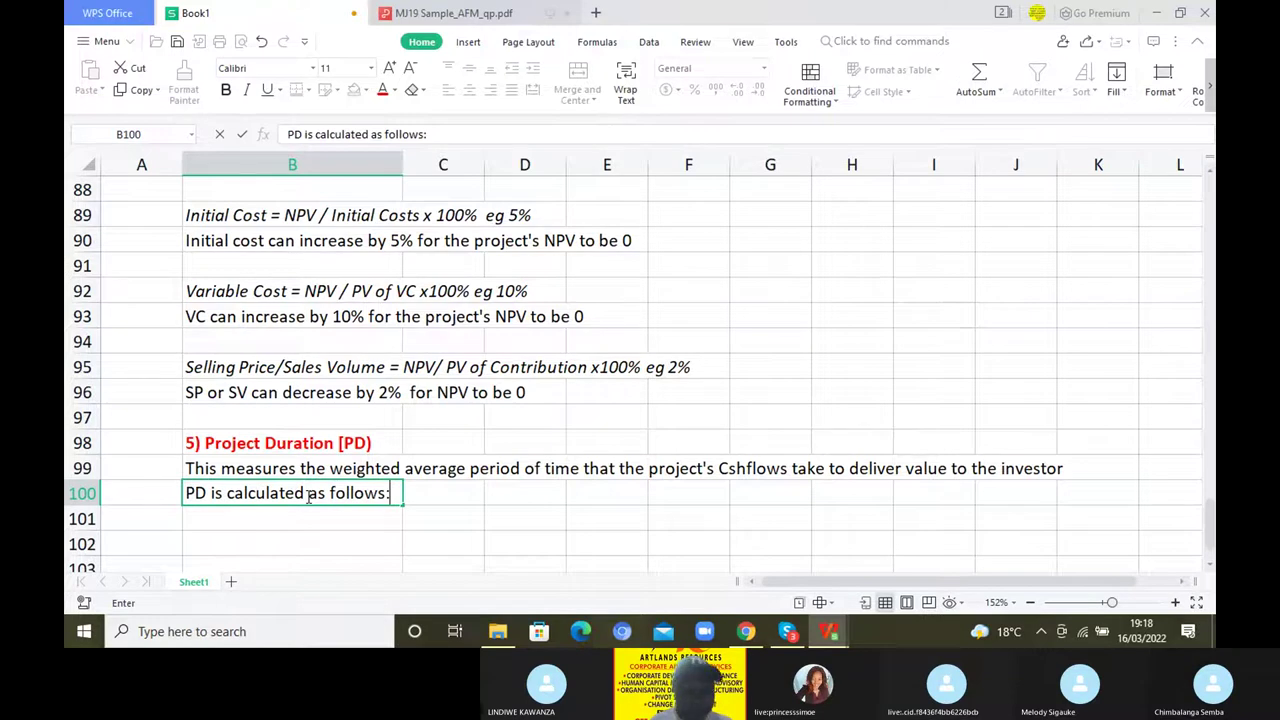
key(Return)
Begin the formula in cell B102 with "Project Duration [PD) =", reusing the suggested heading text without its "5)" numbering
key(Return)
text(Pro)
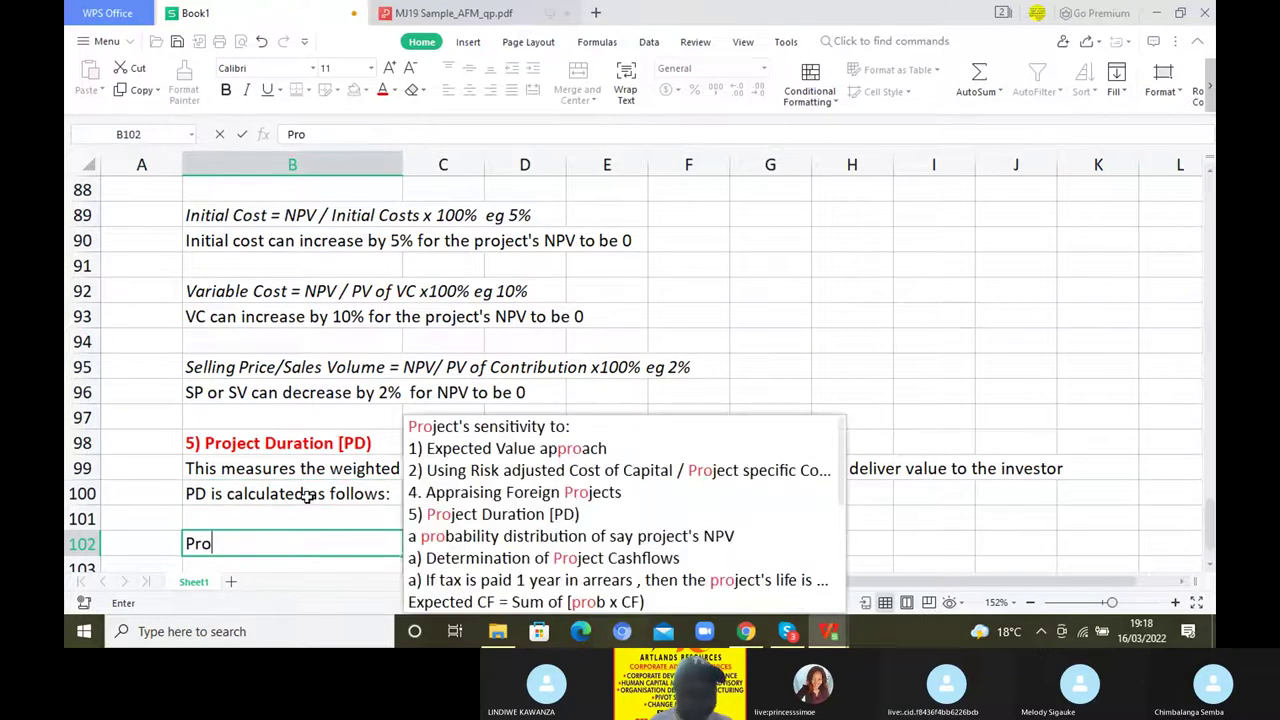
click(455, 512)
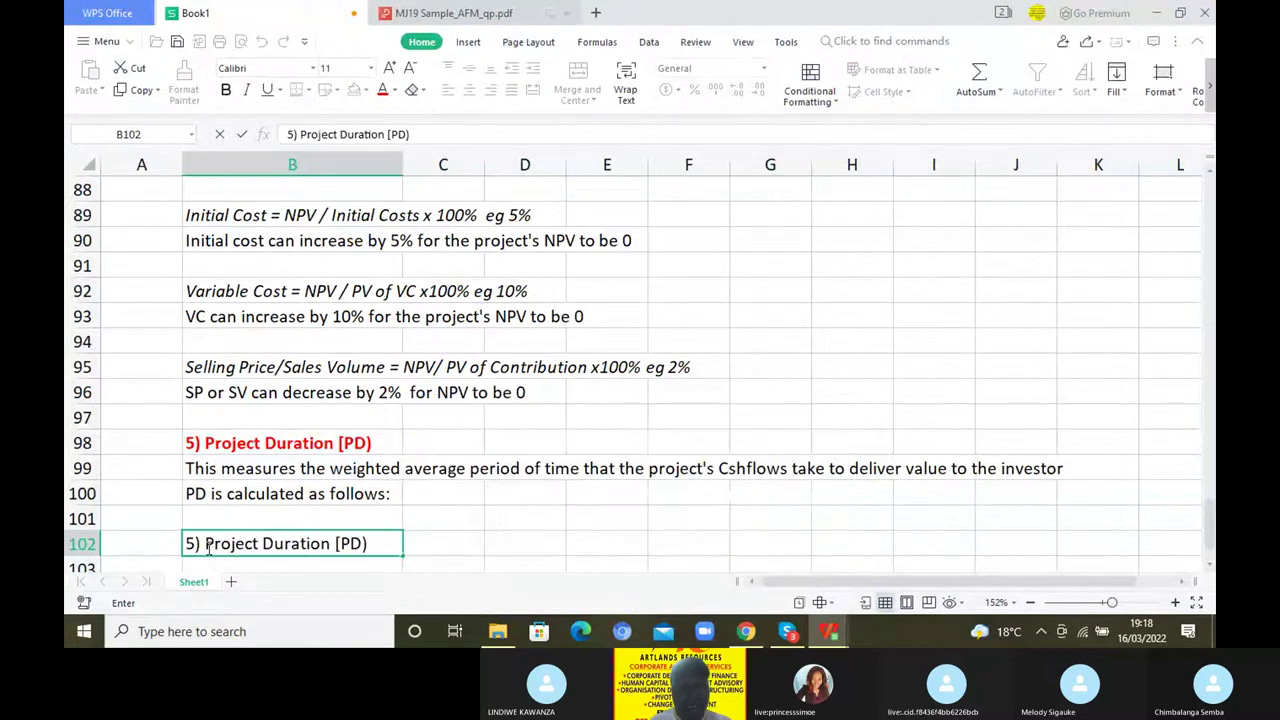
click(210, 543)
key(BackSpace)
key(BackSpace)
key(BackSpace)
click(364, 543)
text(=)
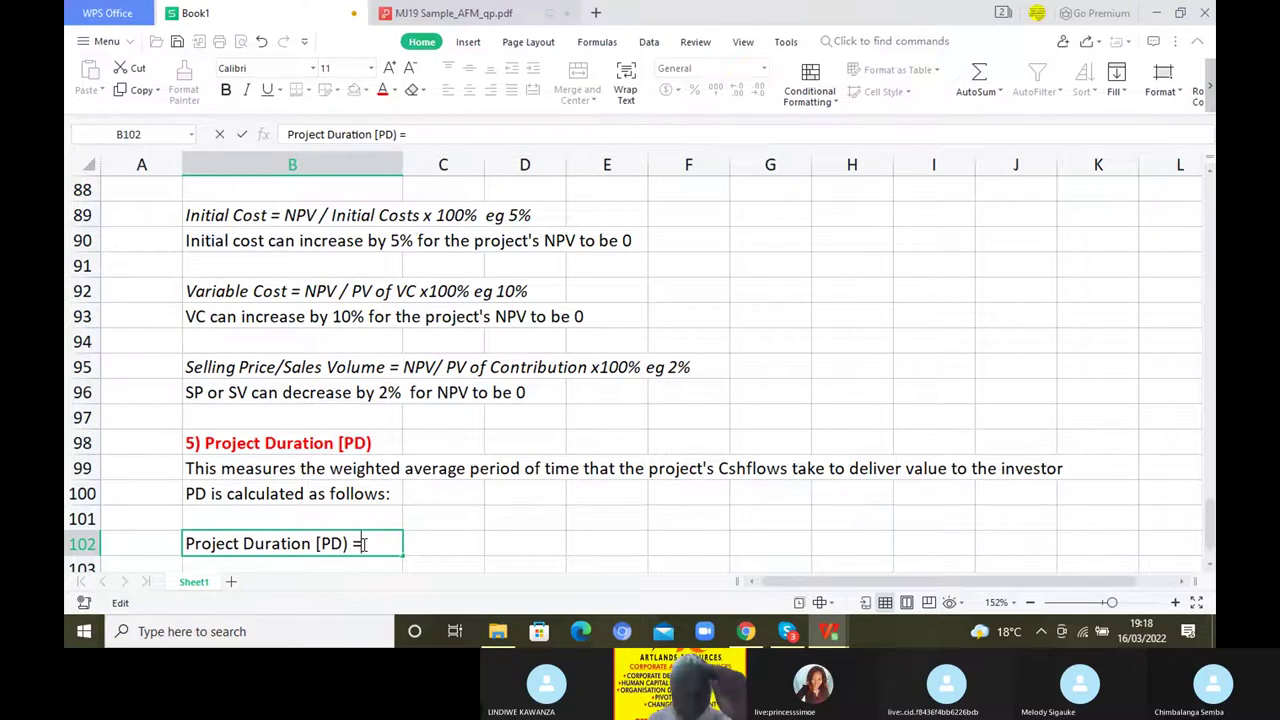
Complete the right-hand side of the Project Duration formula in B102 with "Sum of [PV x t] / Sum of PV"
text(Su)
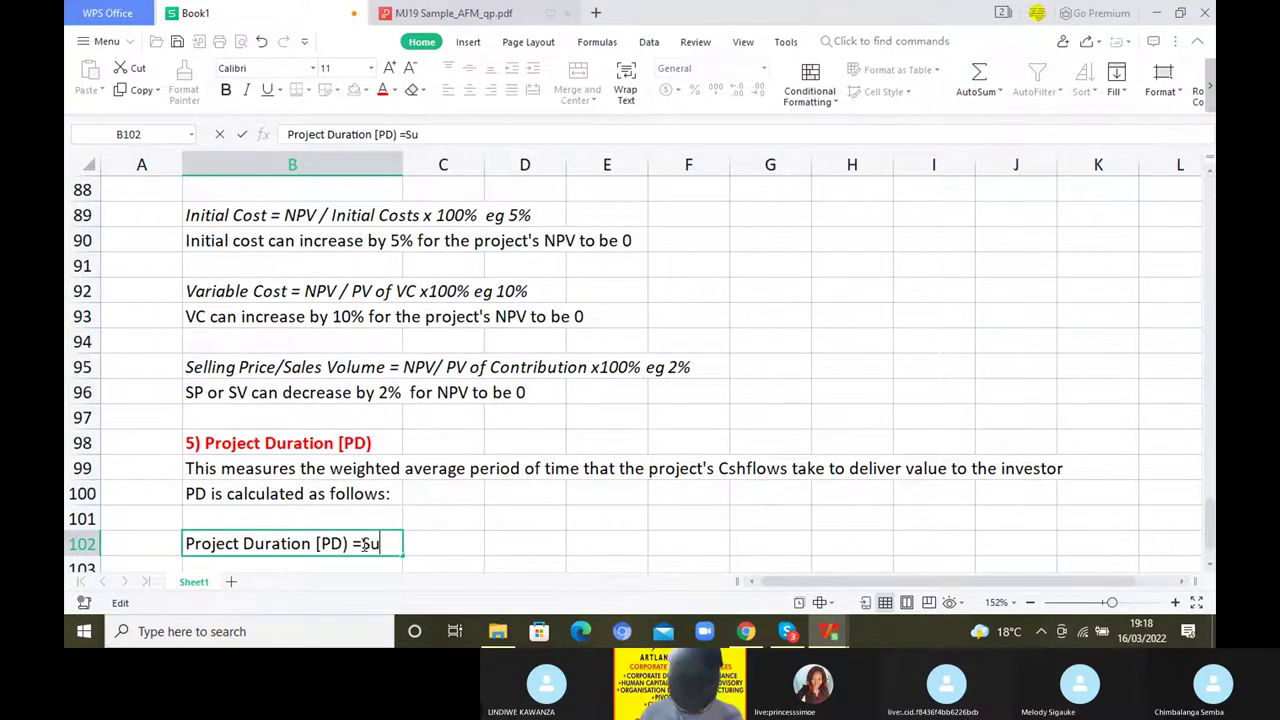
text(m of)
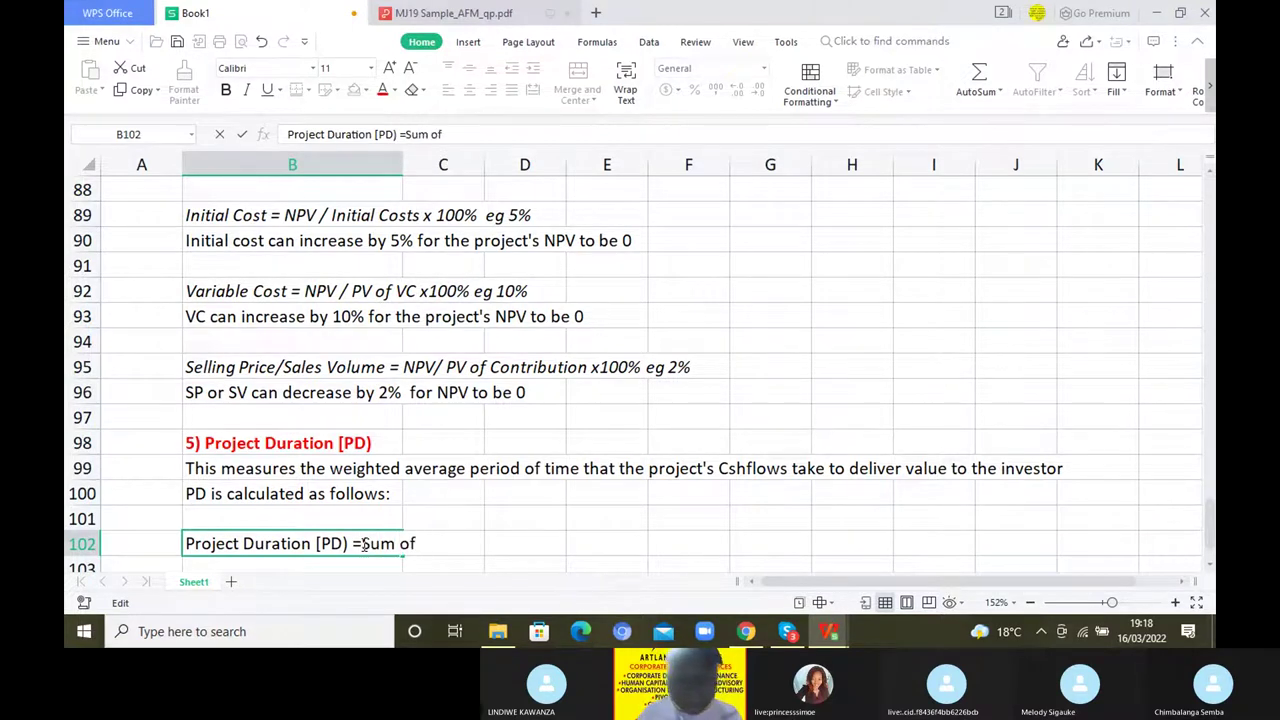
text( P)
text(V)
key(BackSpace)
key(BackSpace)
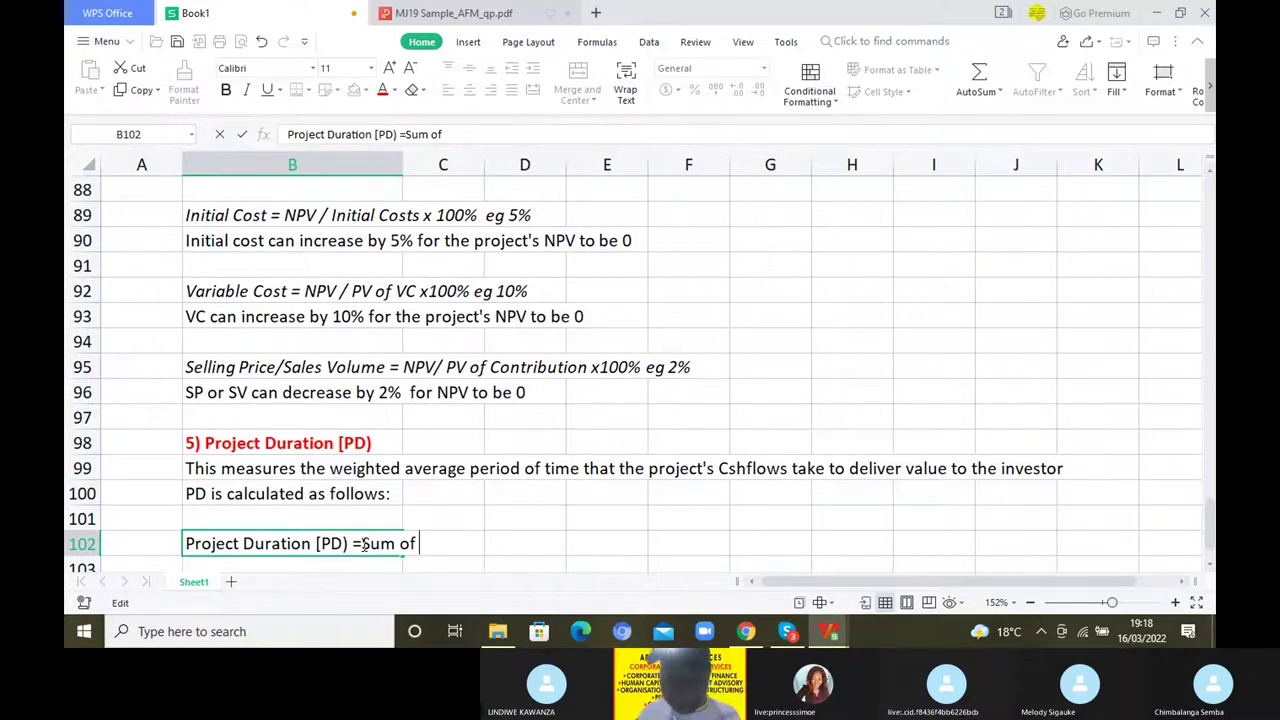
text([PV)
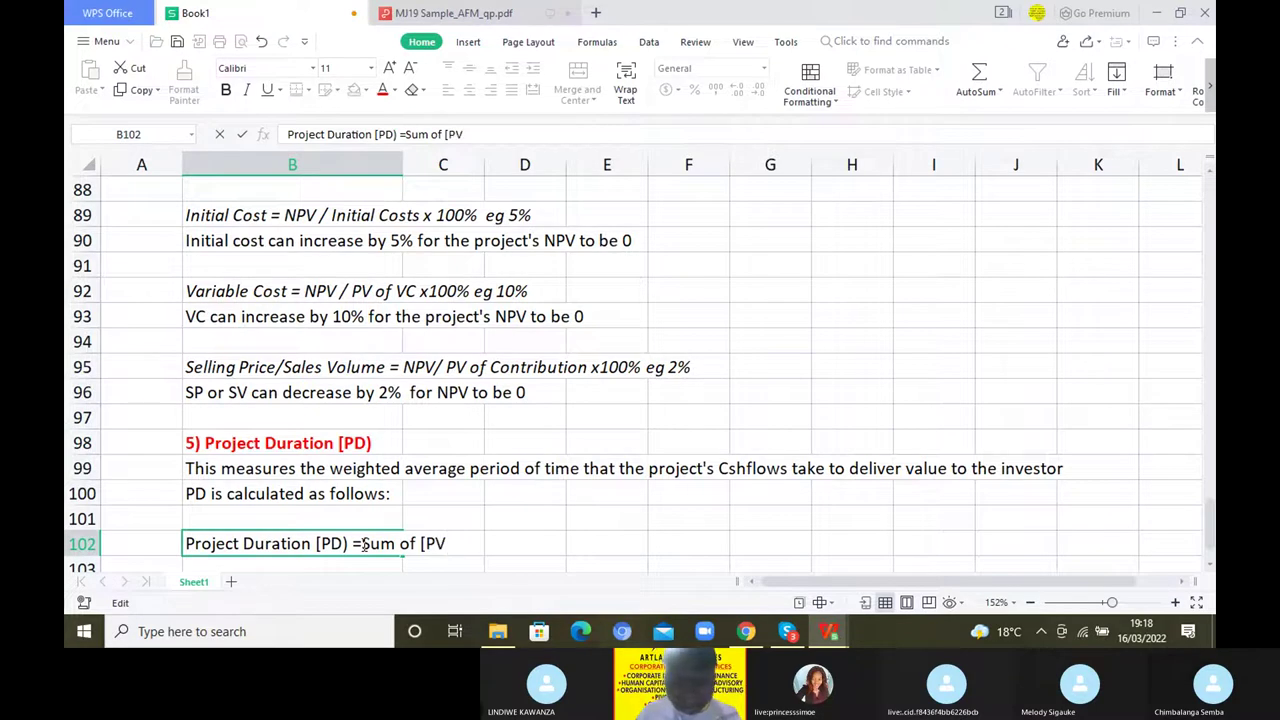
text( x t])
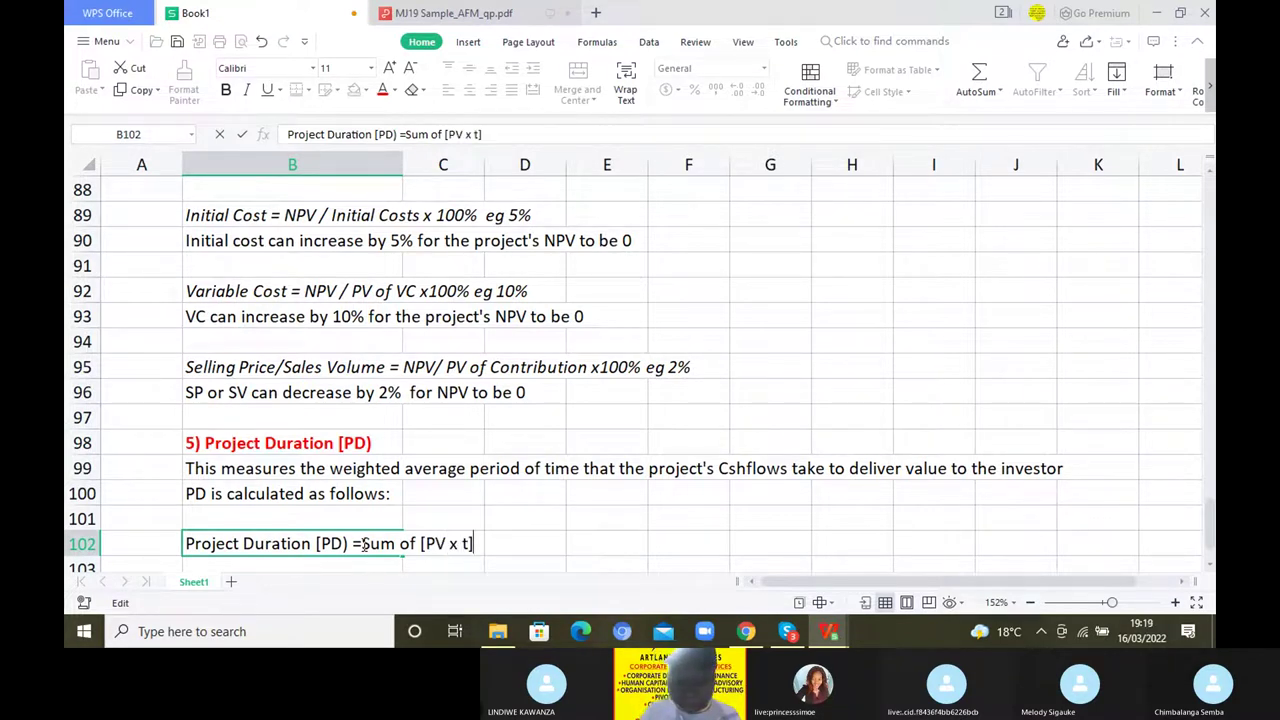
text(  /)
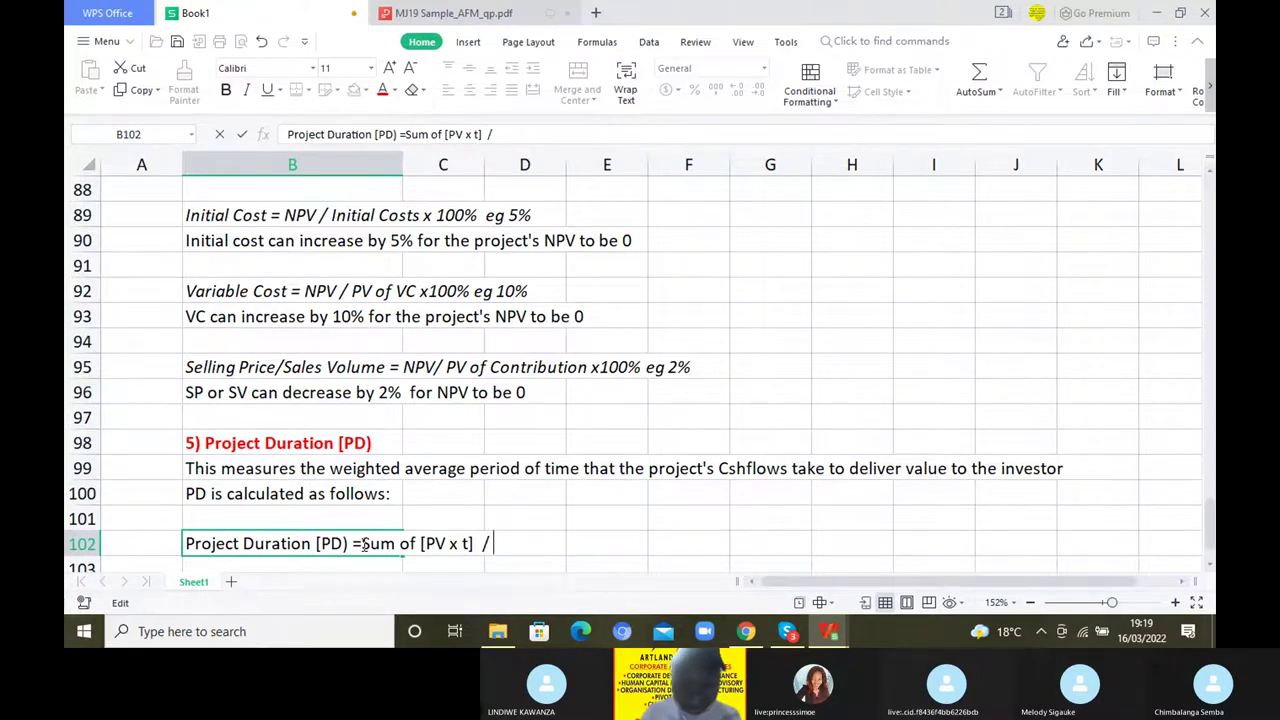
text(Sum of)
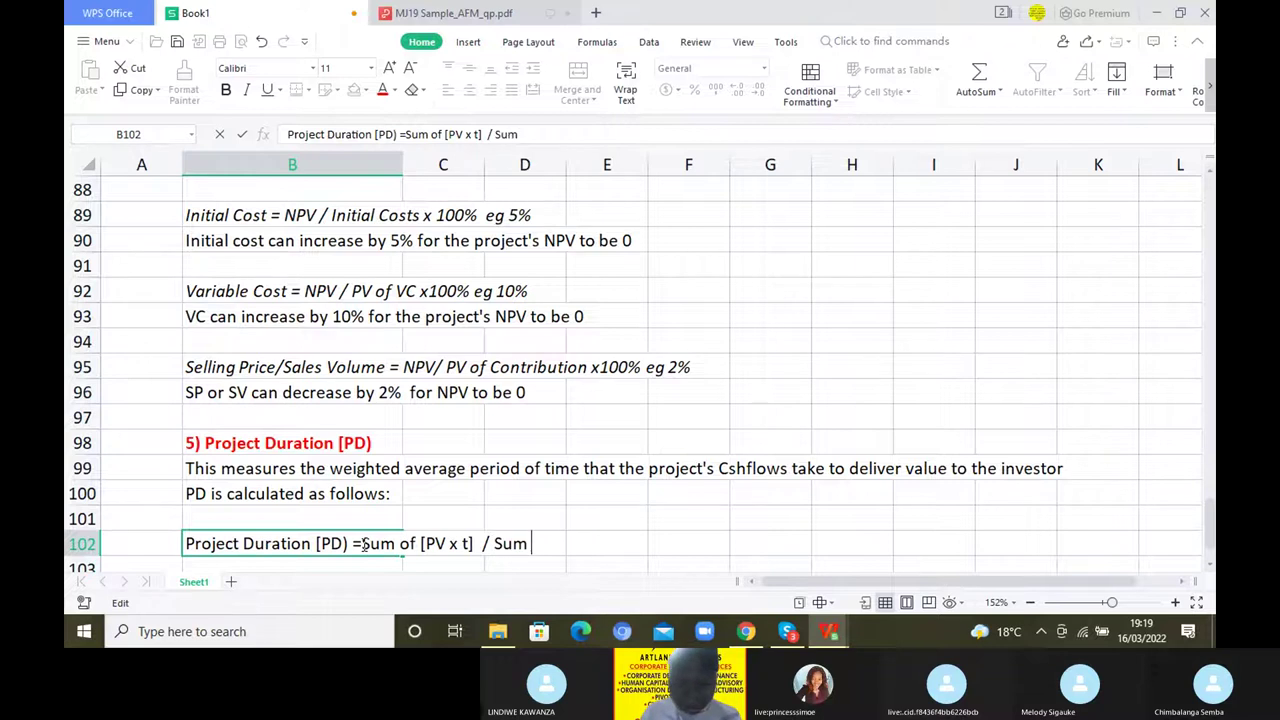
text( P)
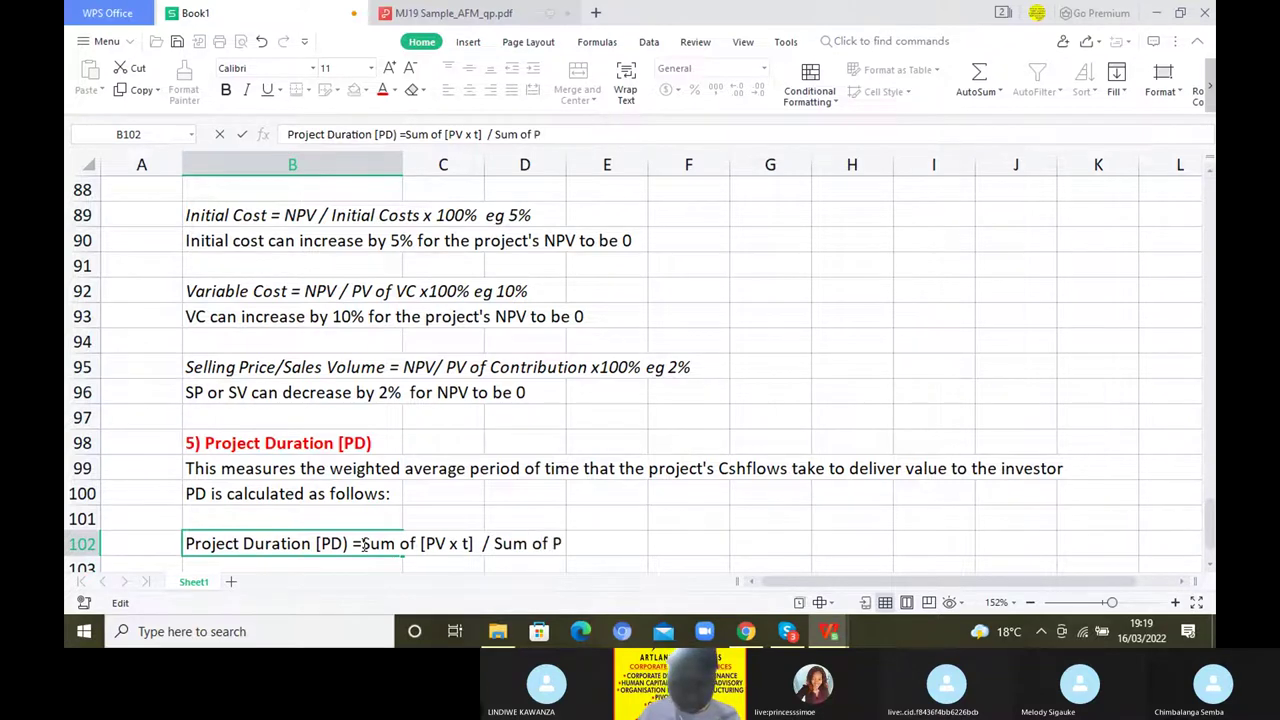
text(V)
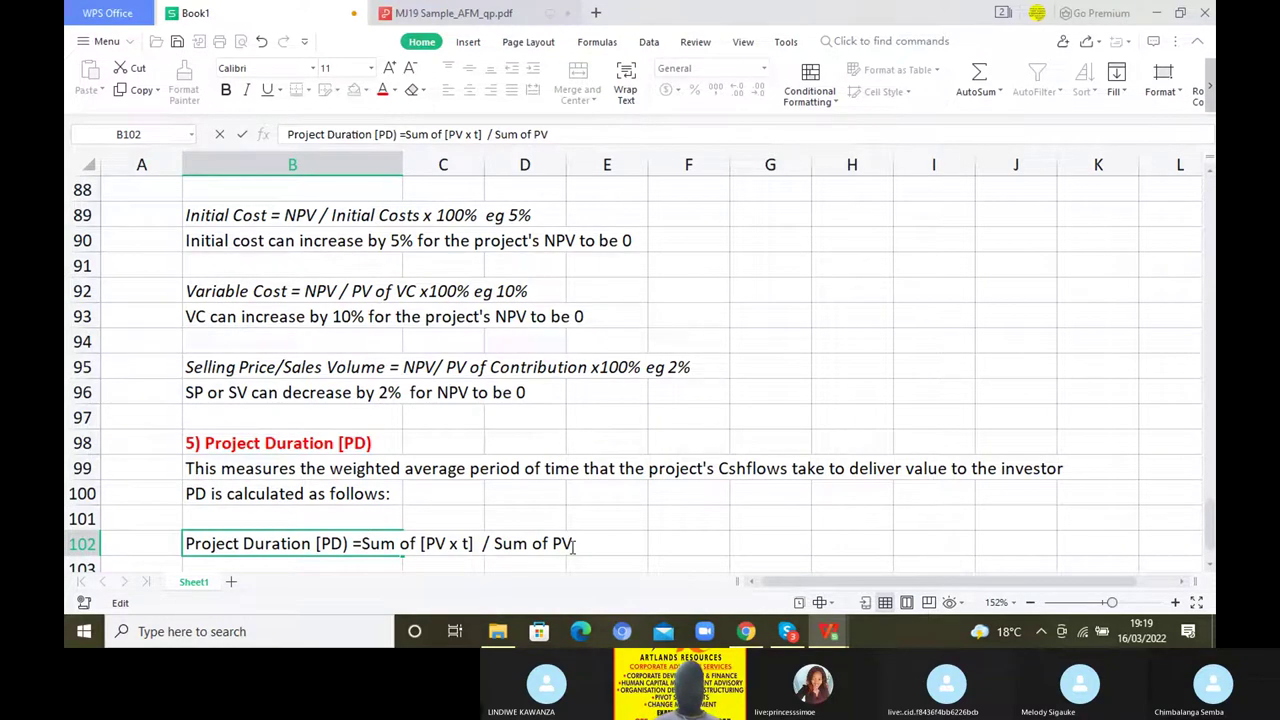
Commit the Project Duration formula in cell B102 and make it bold
click(655, 522)
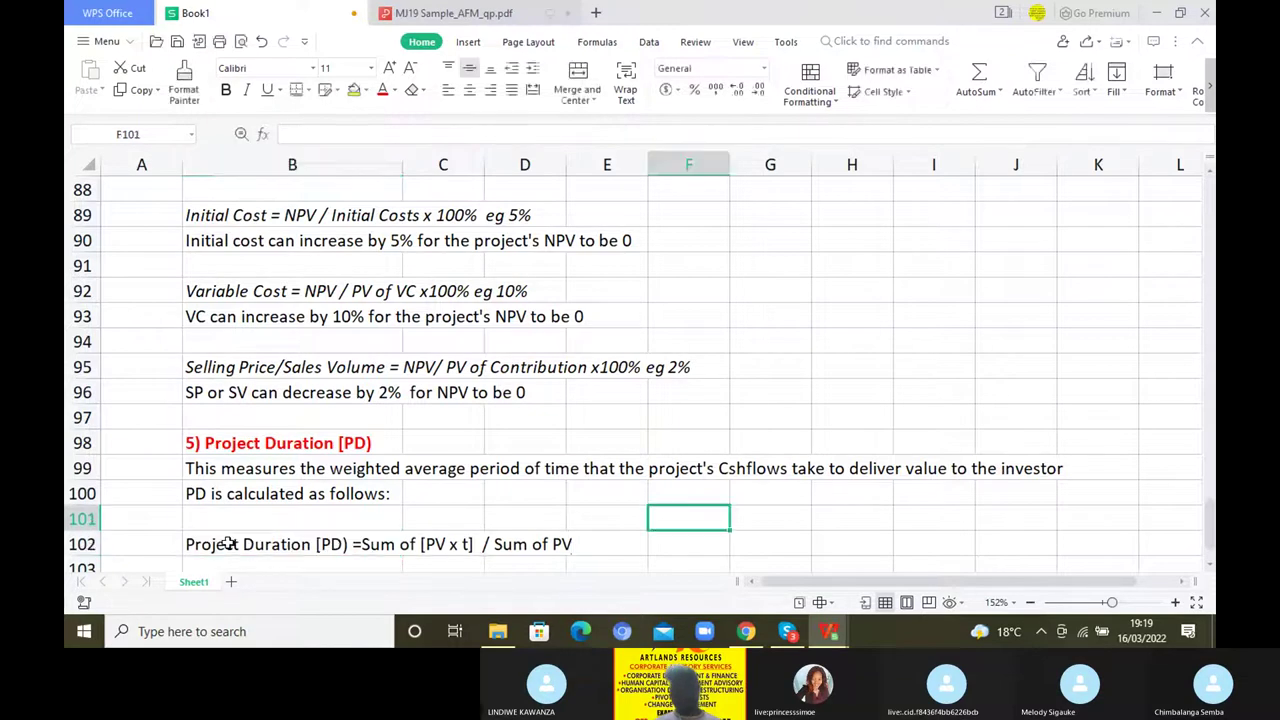
click(228, 543)
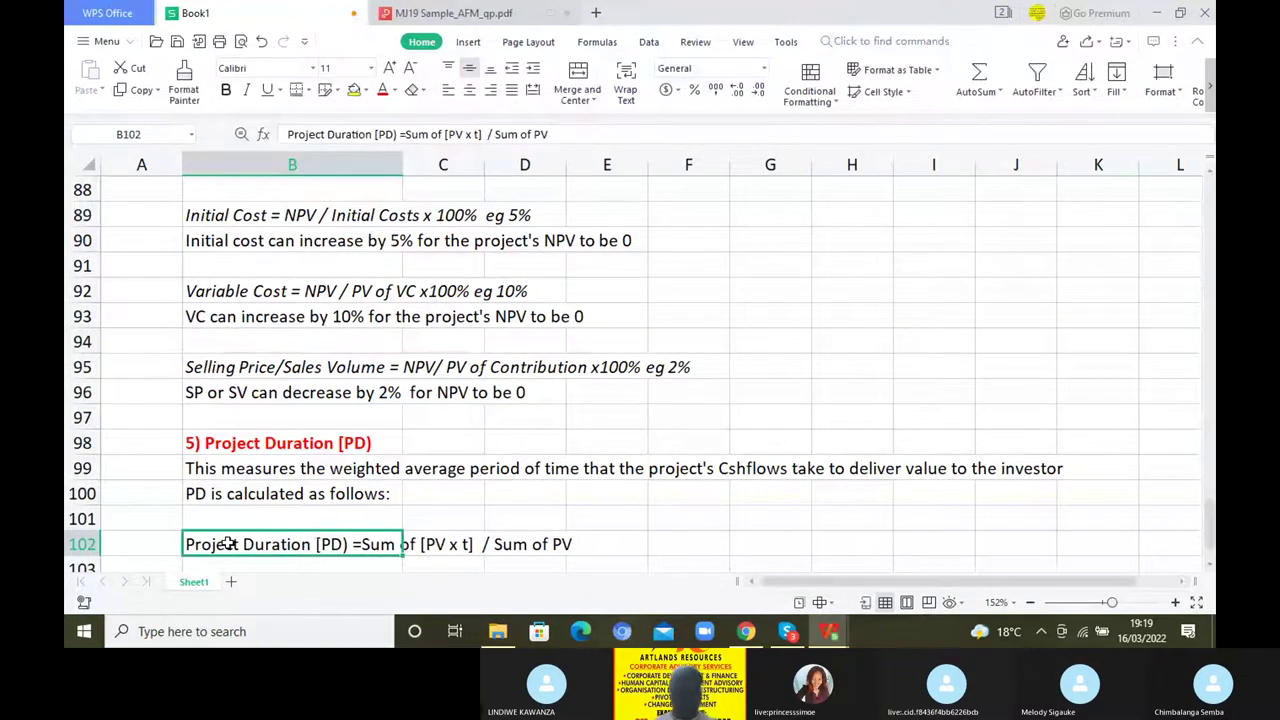
key(ctrl+b)
scroll(225, 540, down, 2)
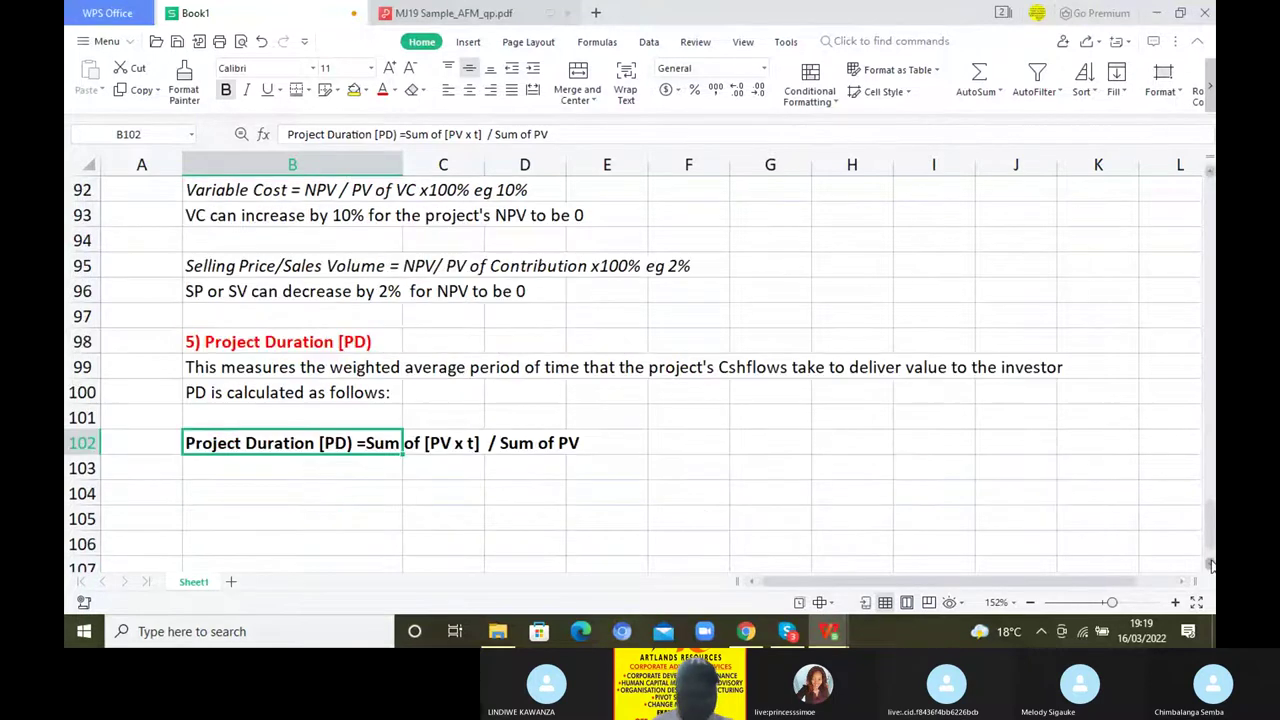
click(258, 460)
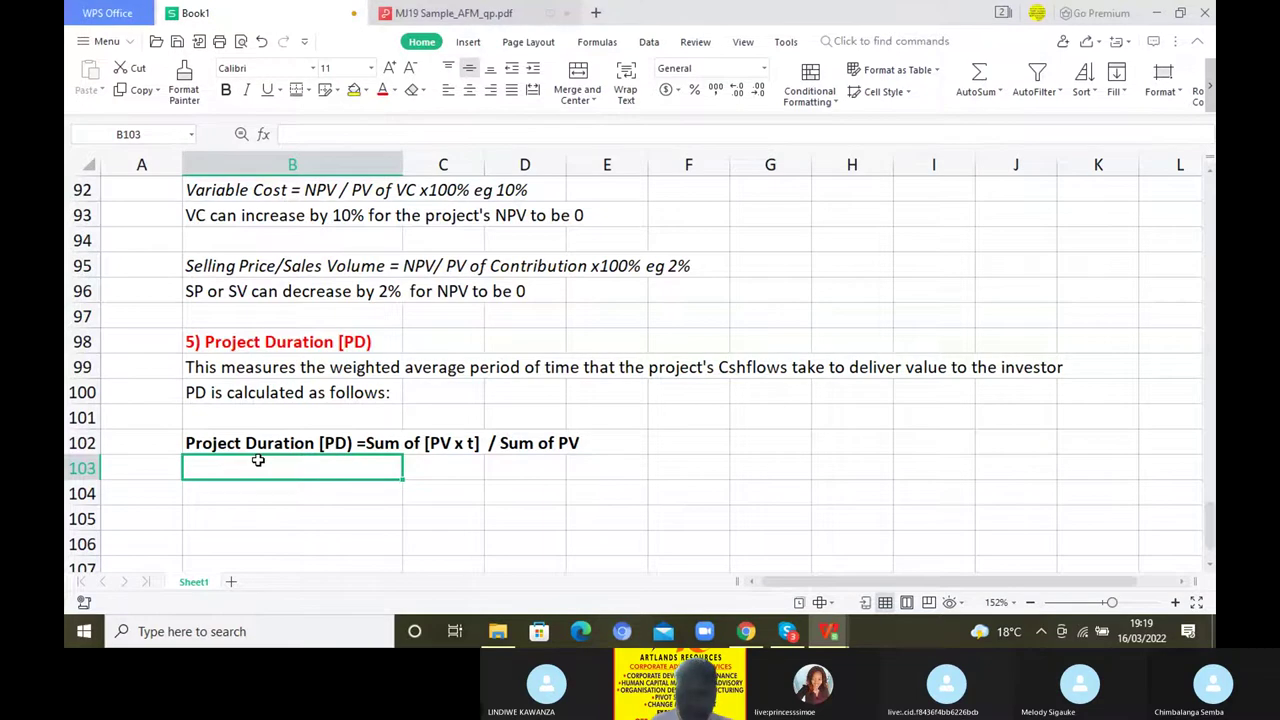
text(Whe)
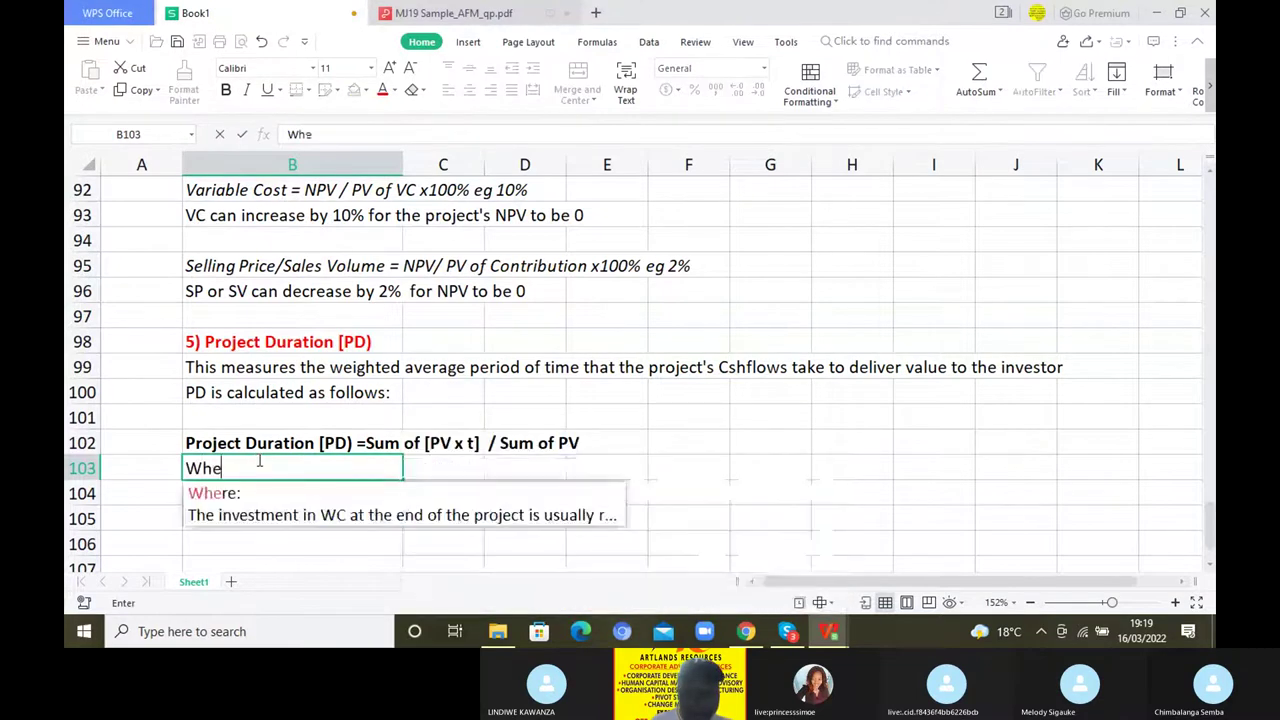
key(Escape)
Enter the heading "Steps involved in computing PD" in cell B104 and make it bold
key(Return)
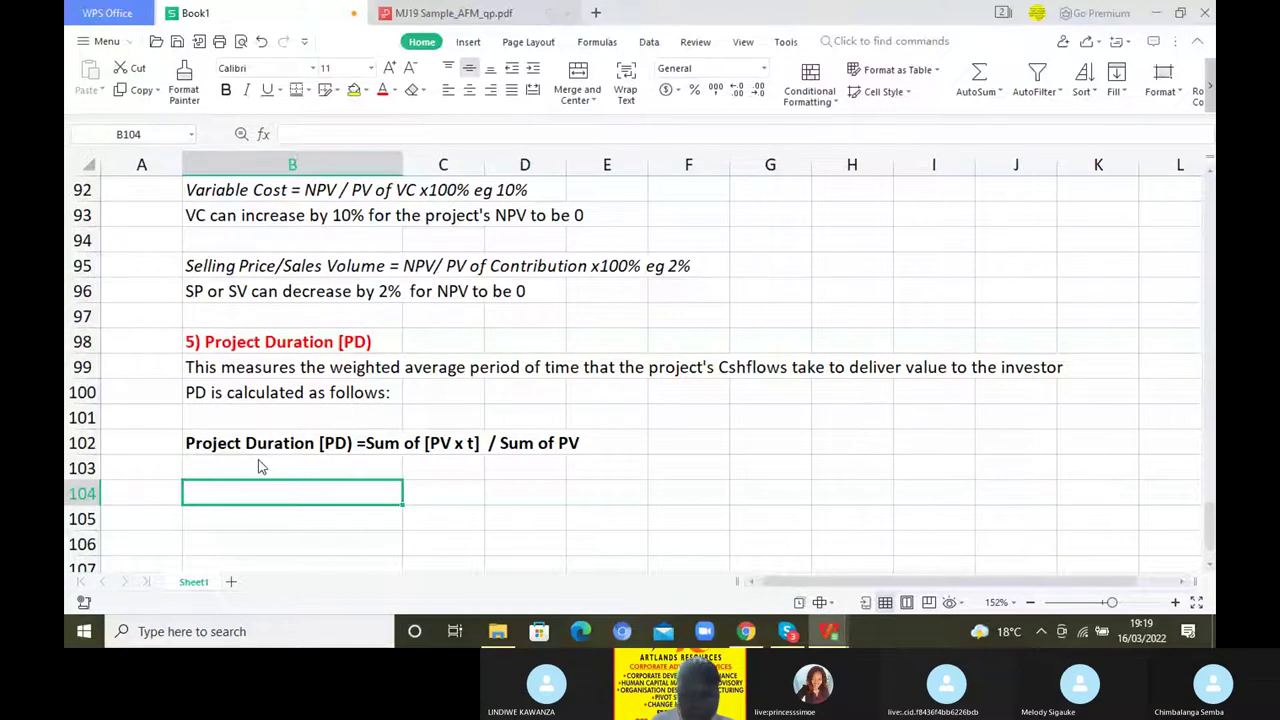
text(Step)
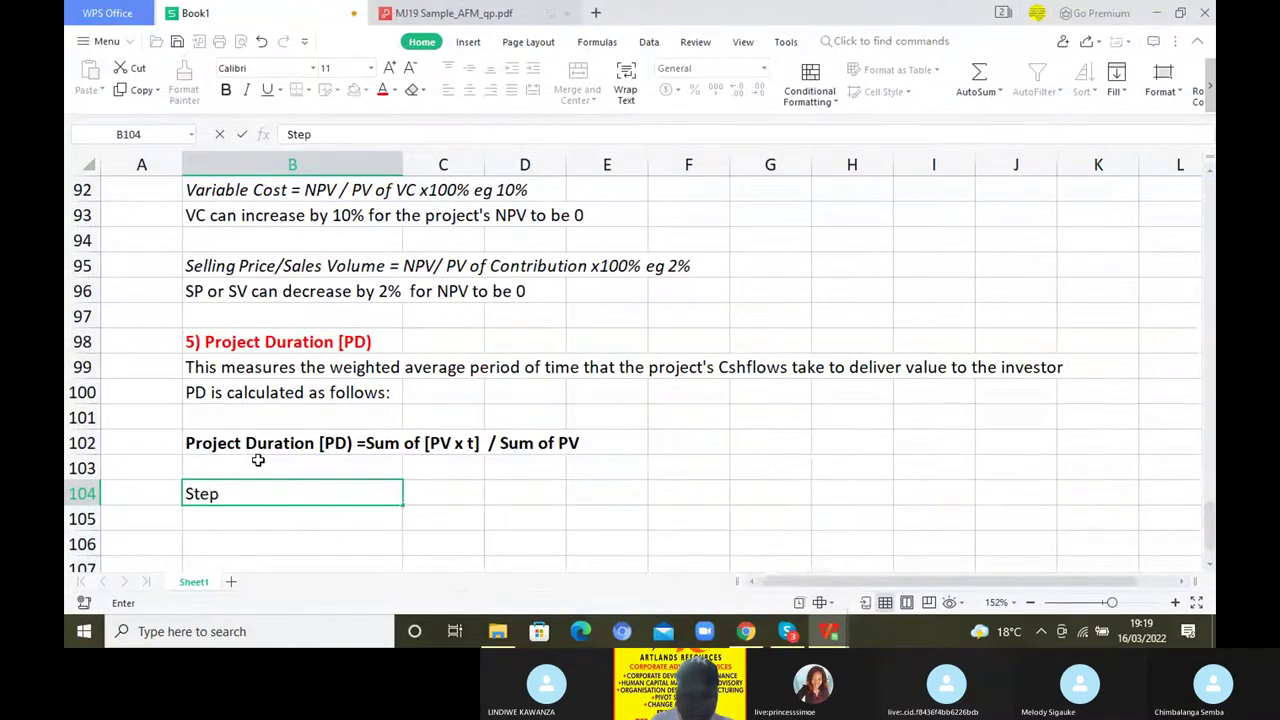
text(s involved )
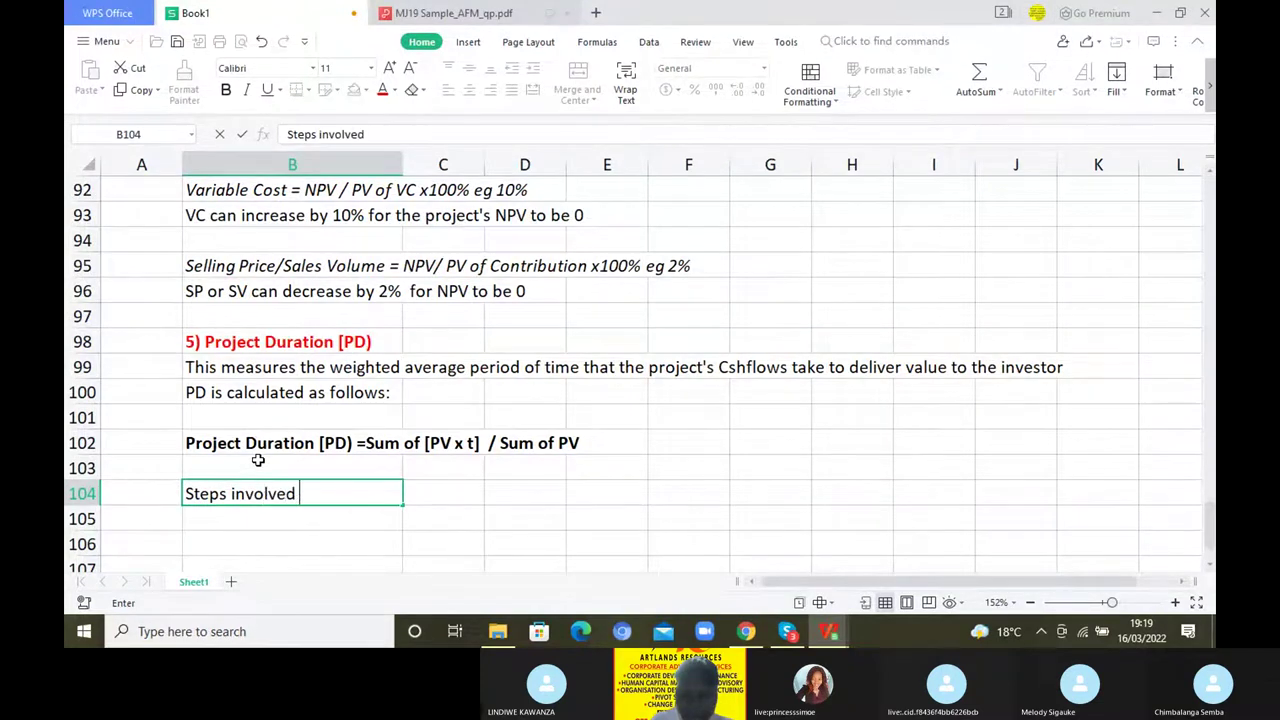
text(in comput)
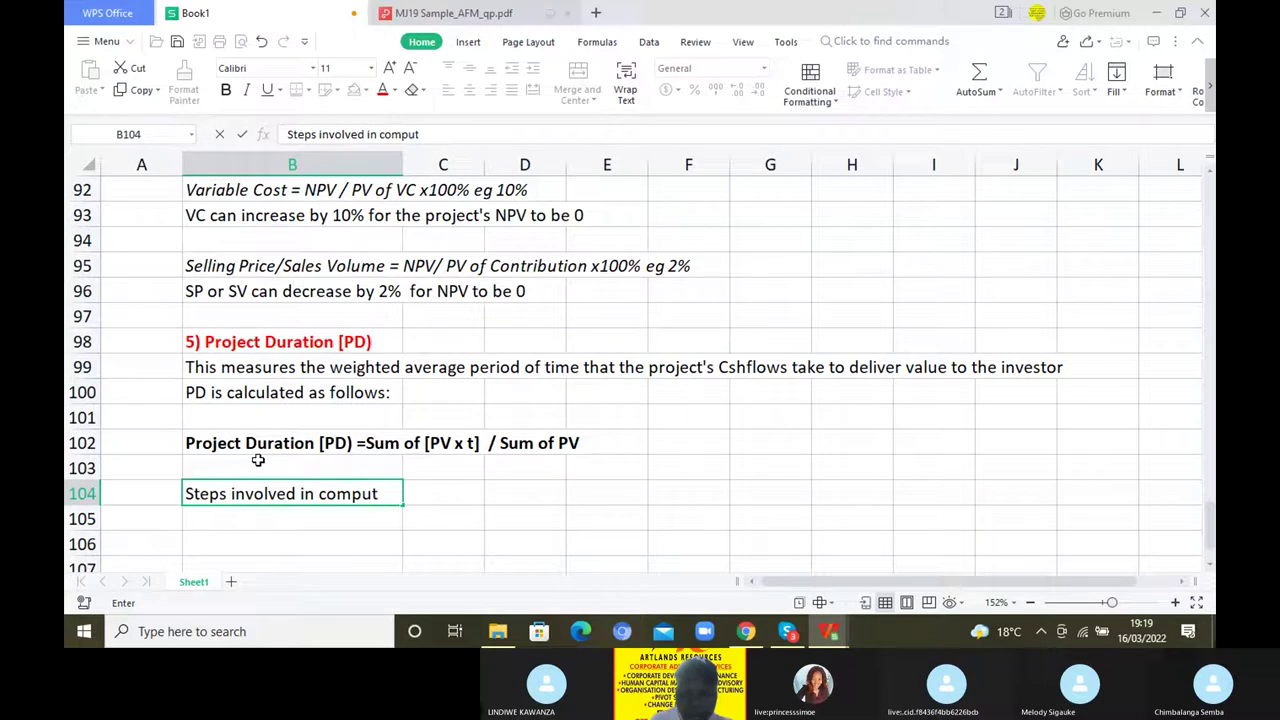
text(ing)
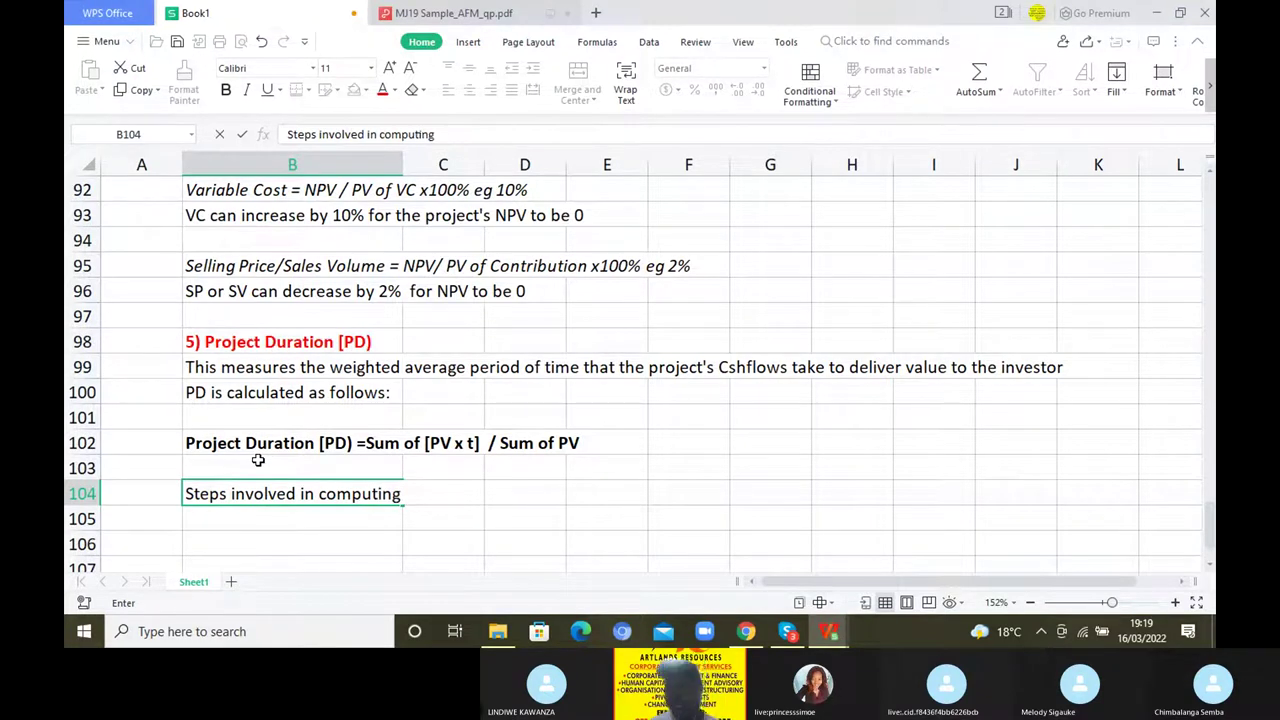
text( PD)
key(ctrl+Return)
key(ctrl+b)
Begin the first step in cell B106 with "Step 1. Calculate the PVs of project"
scroll(517, 533, down, 1)
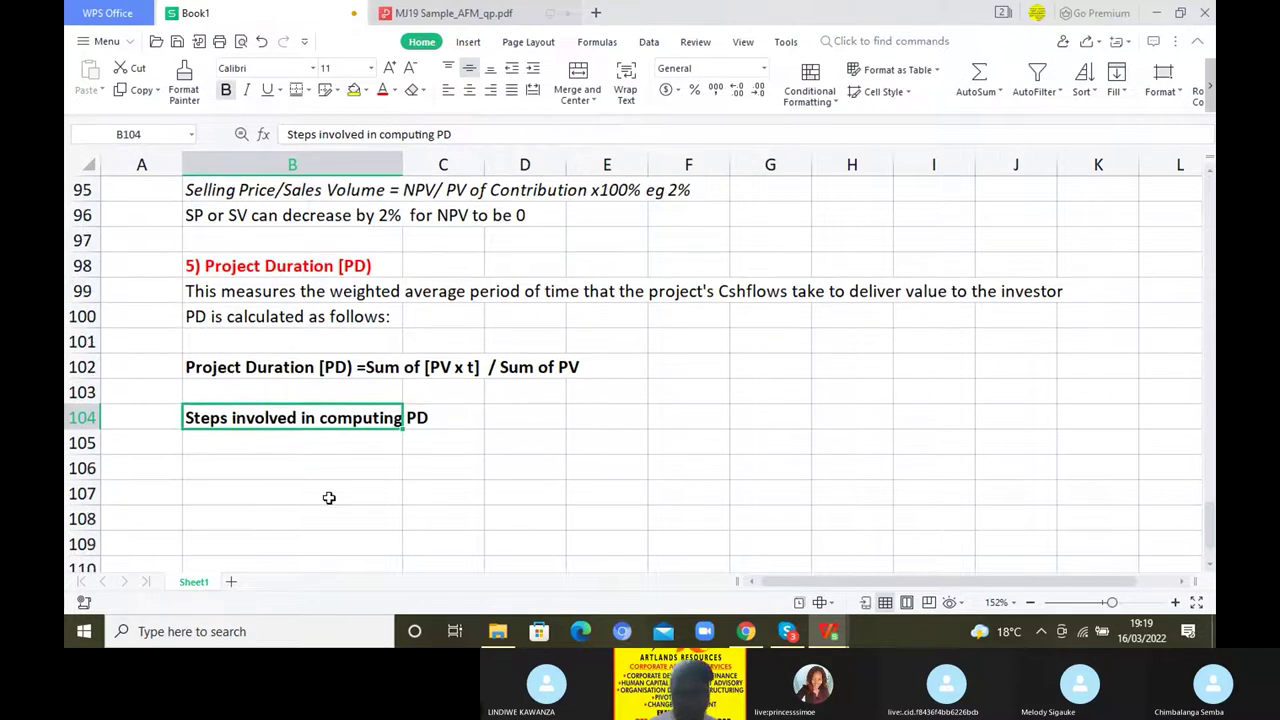
click(250, 467)
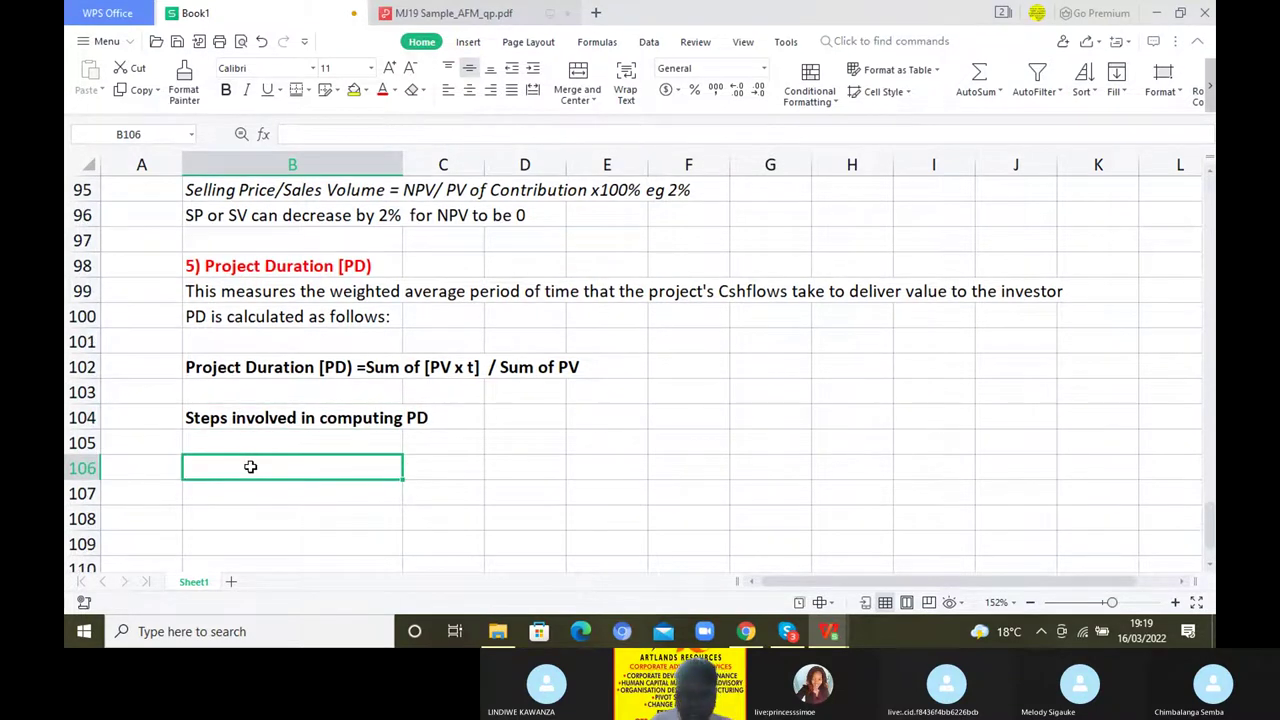
text(Step 1)
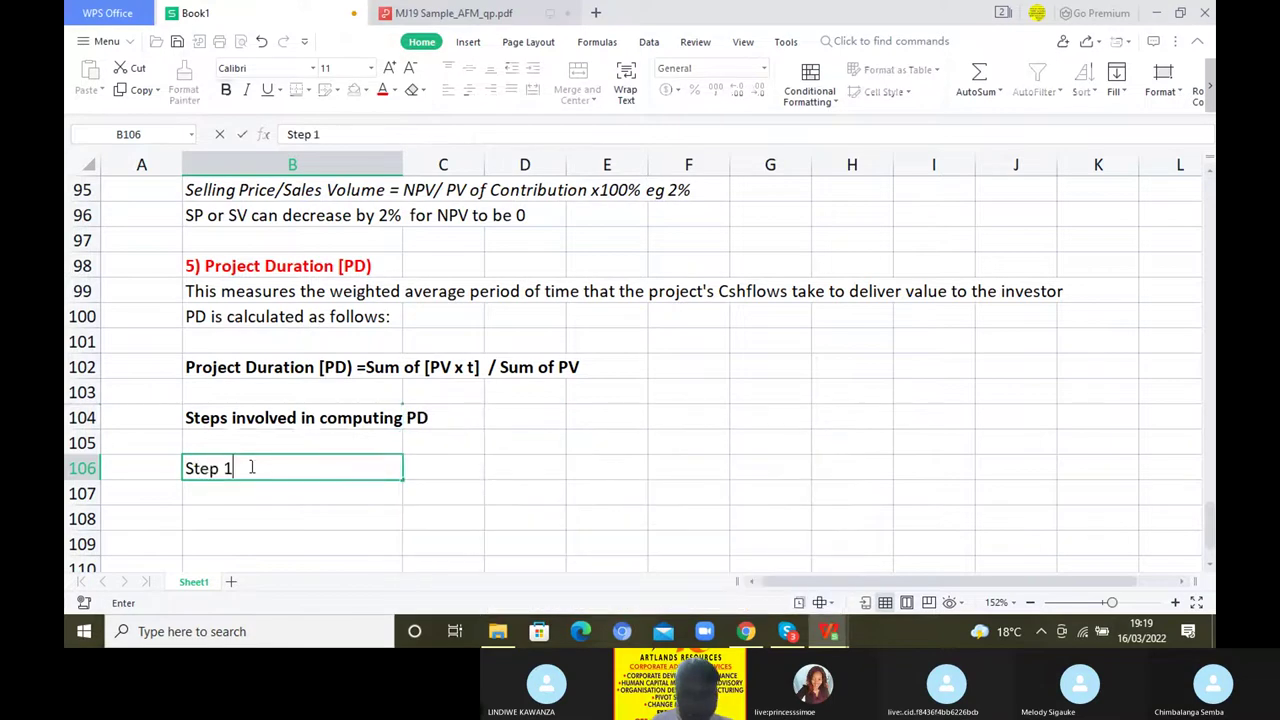
text(. Cal)
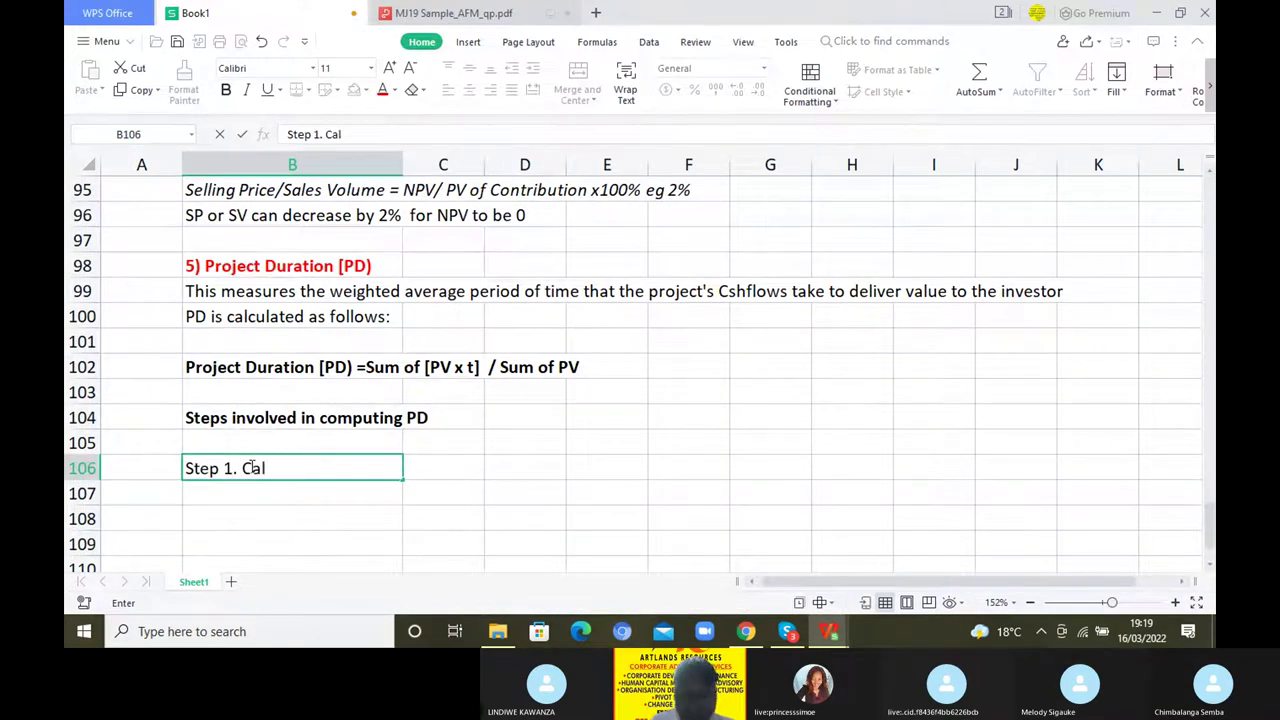
text(cul)
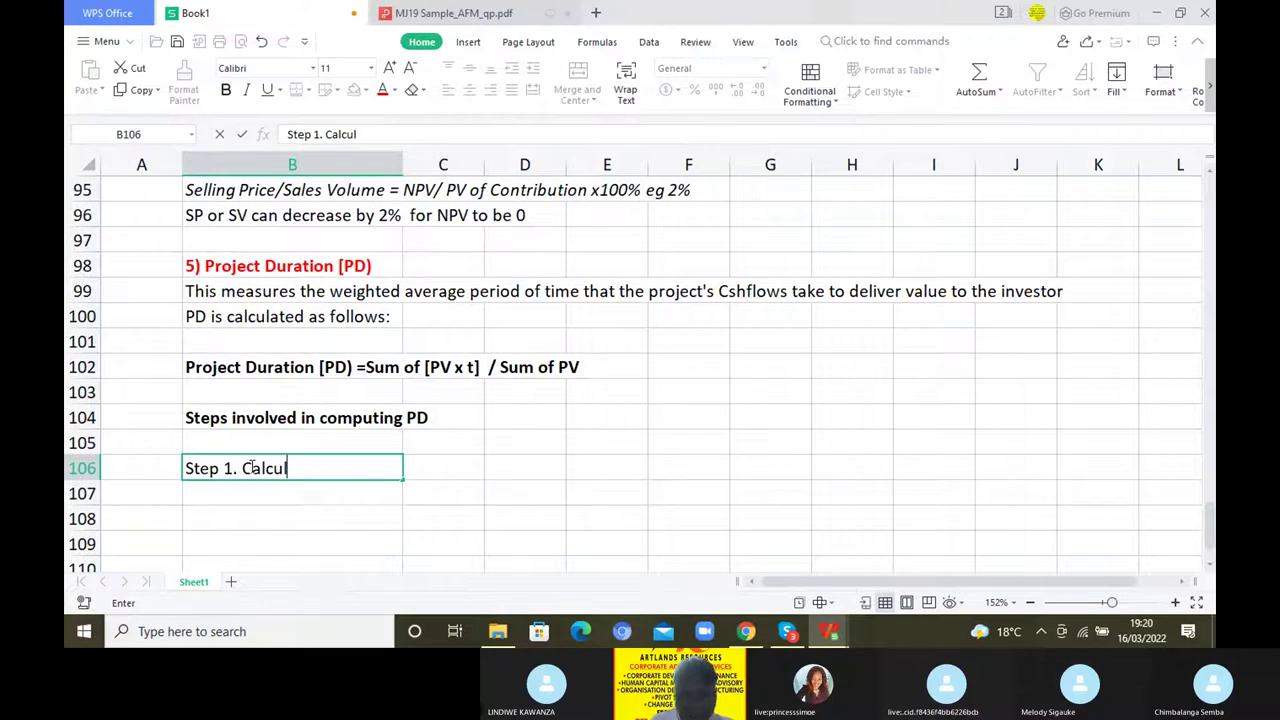
text(ate)
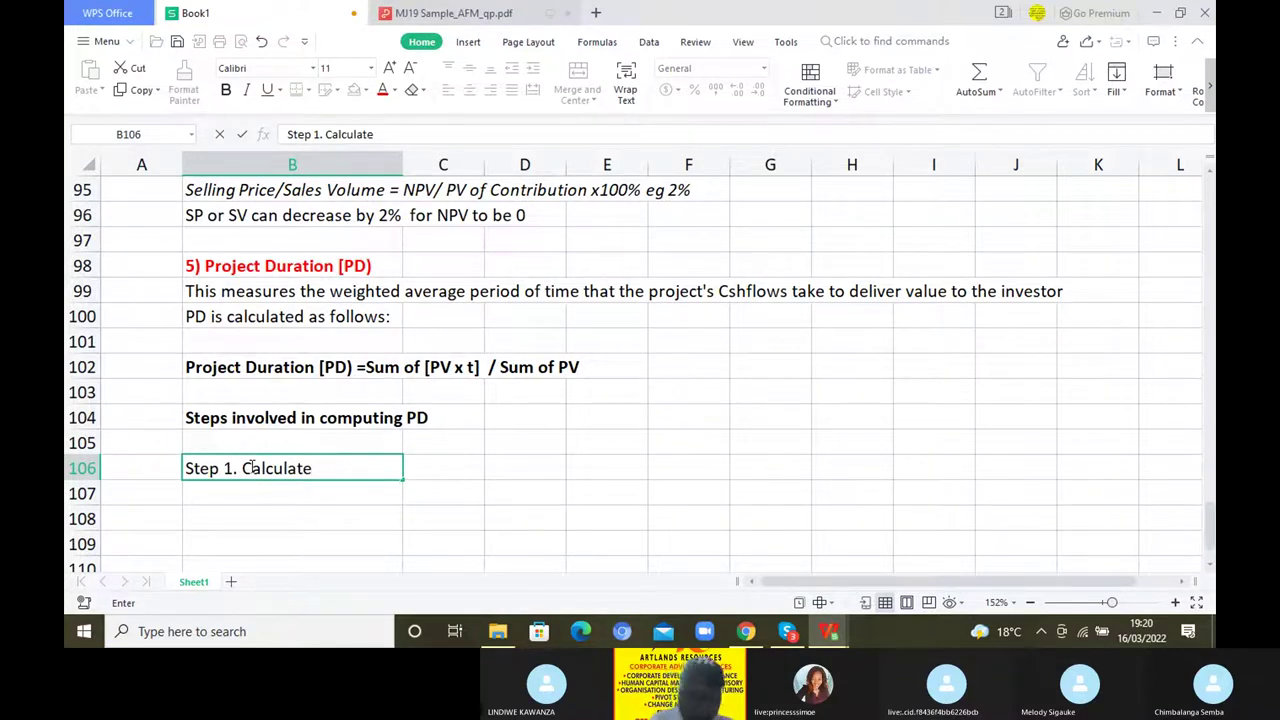
text( the )
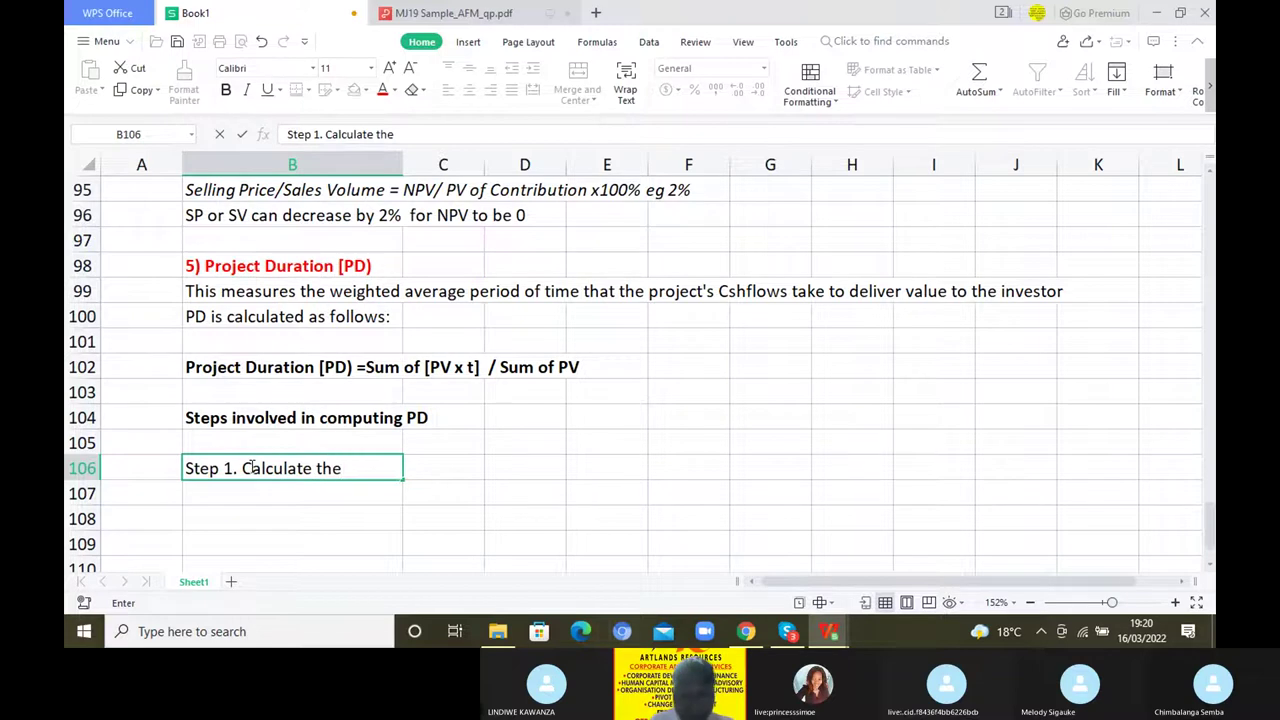
text(PV )
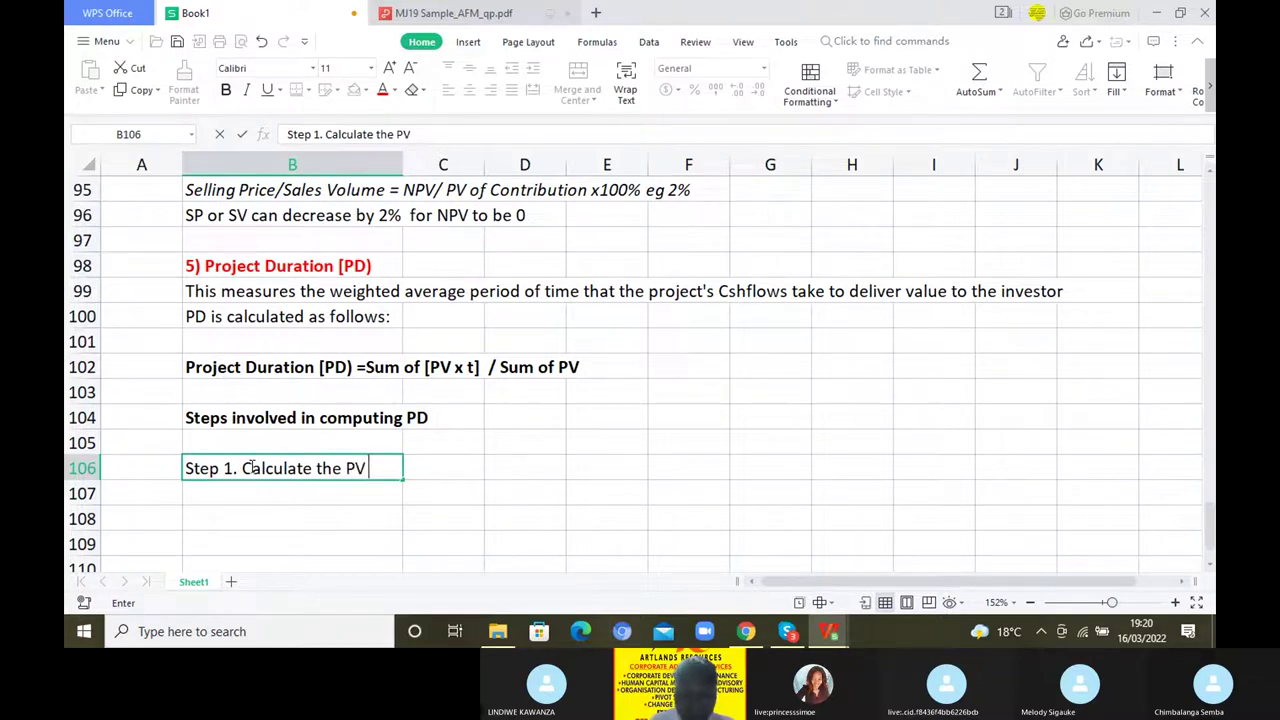
text(of project)
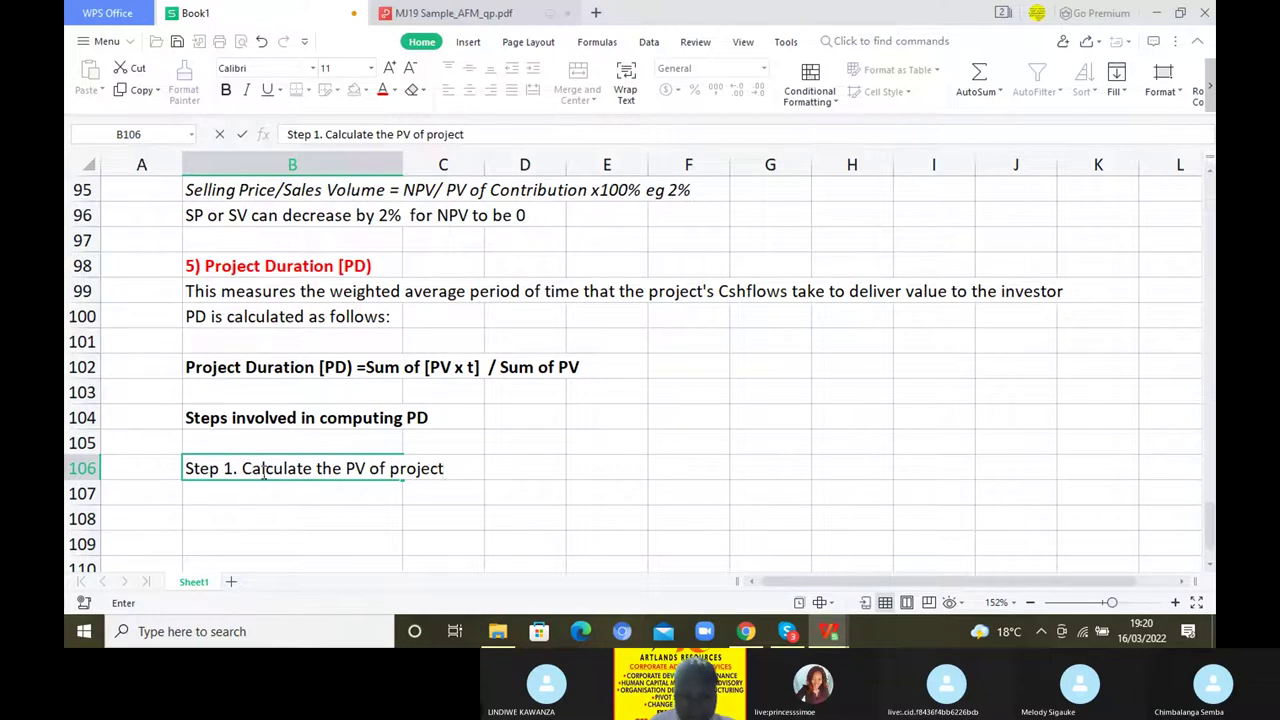
click(366, 470)
text(s)
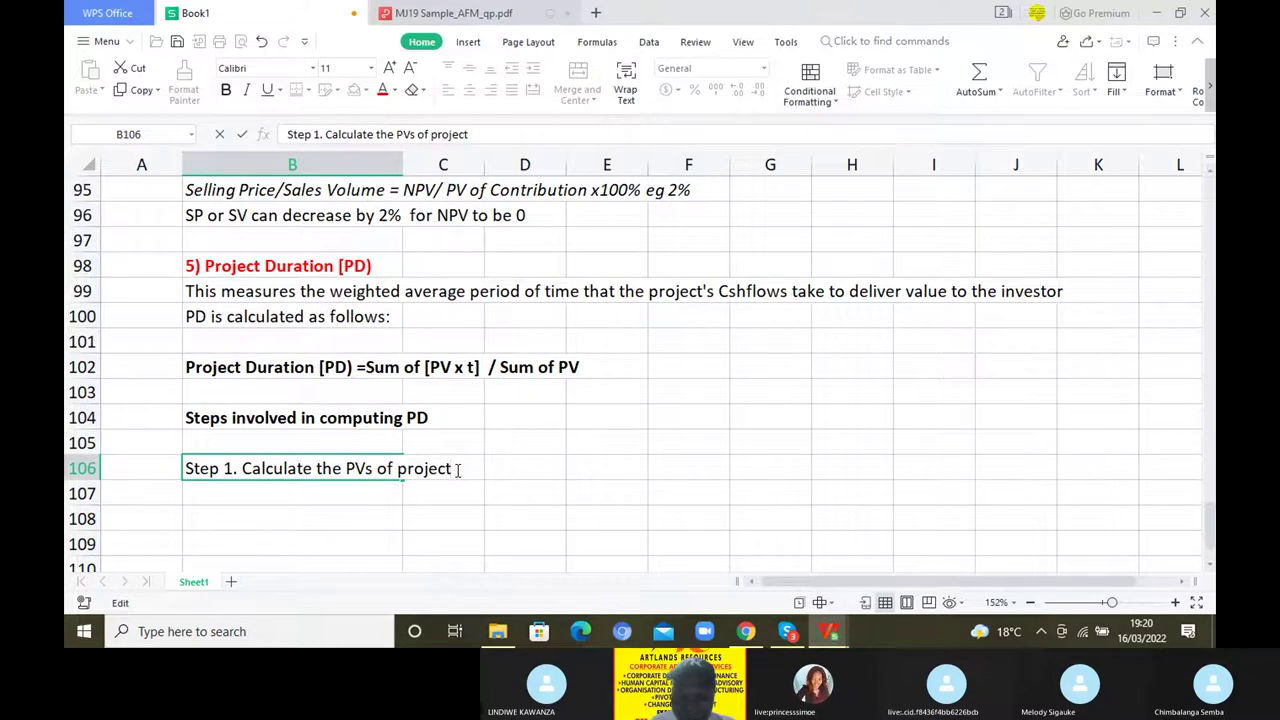
Complete the Step 1 line in B106 with "'s NCFs during the return phase and find their sum [ sum of PV]"
text(s NC)
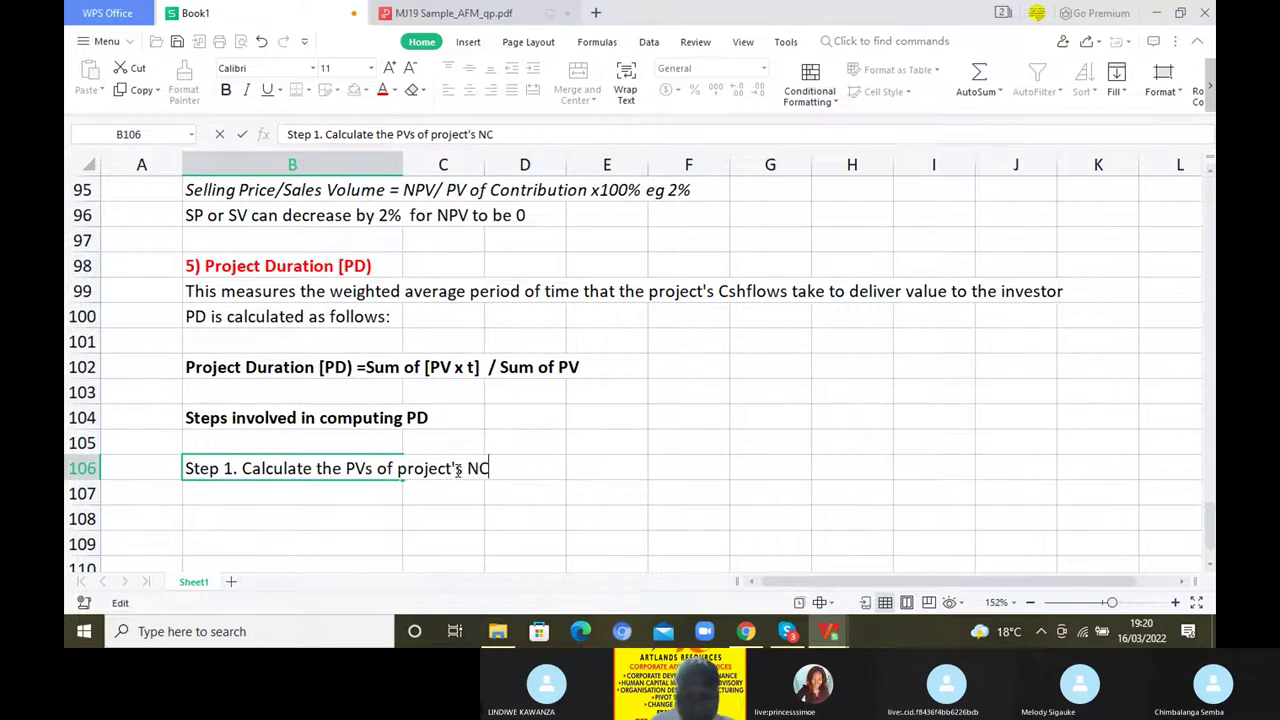
text(Fs dur)
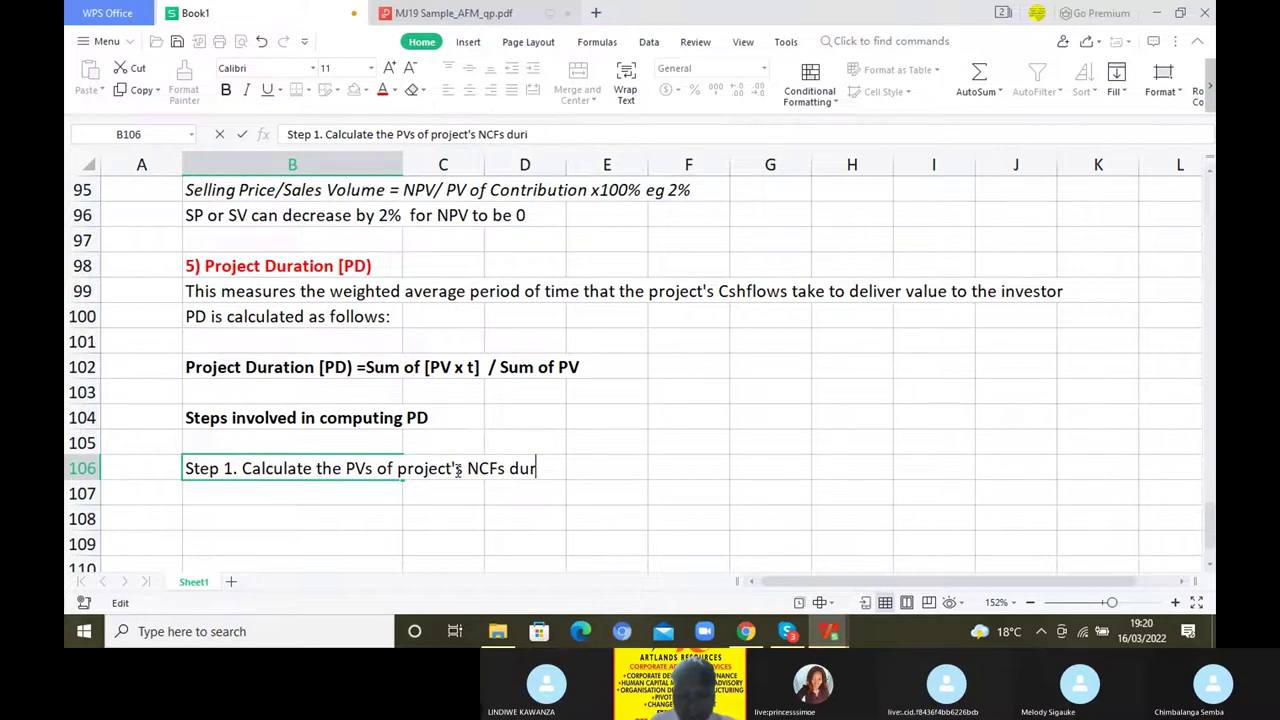
text(ing the ret)
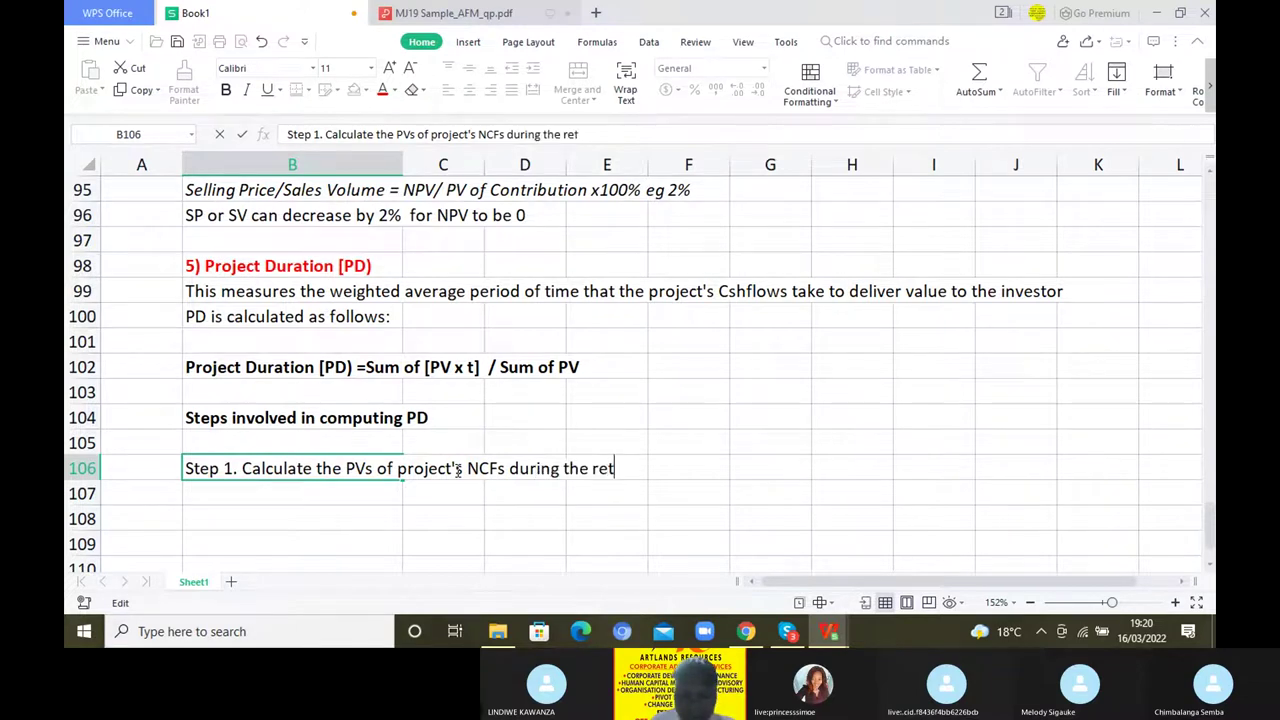
text(urn)
text( ph)
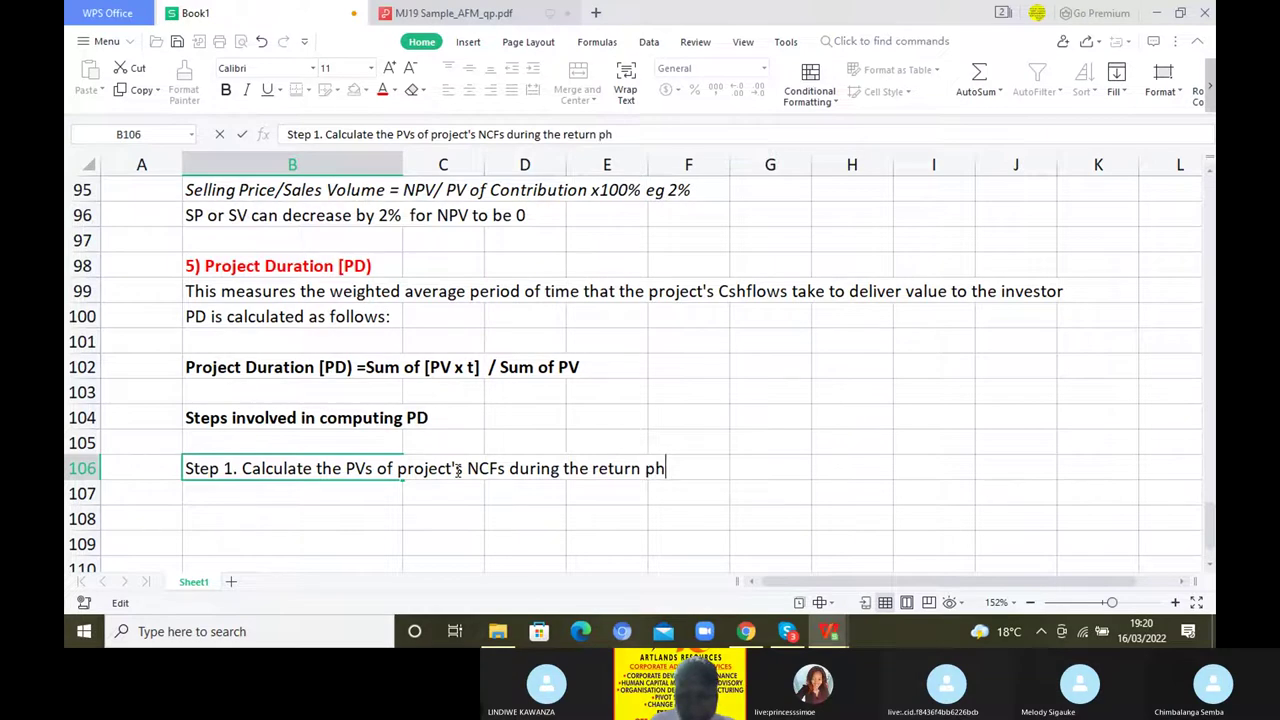
text(ase and fi)
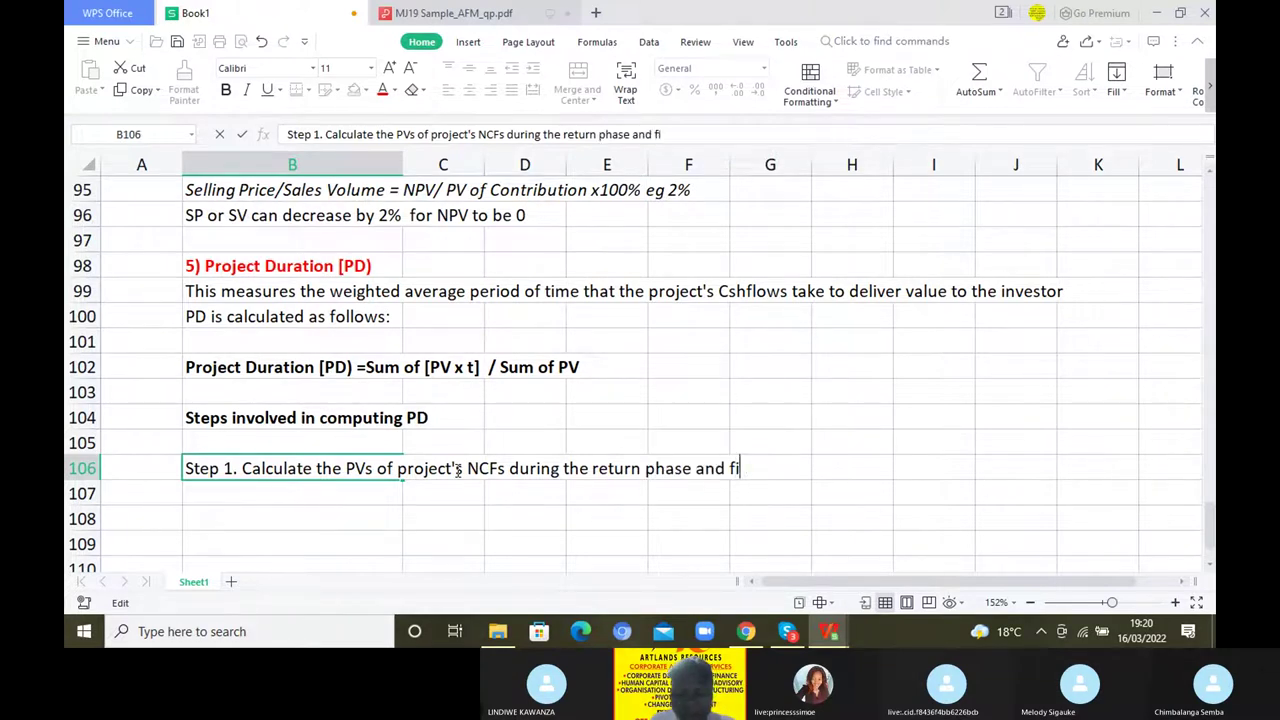
text(nd thei)
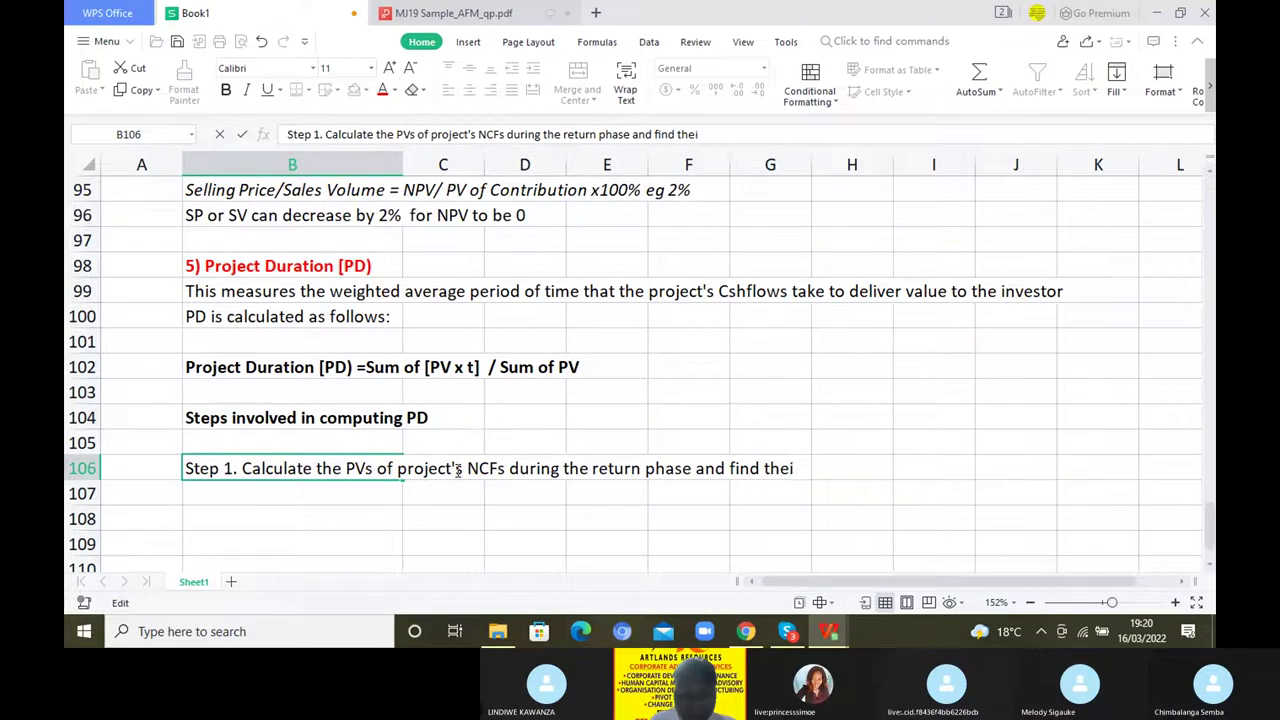
text(r su)
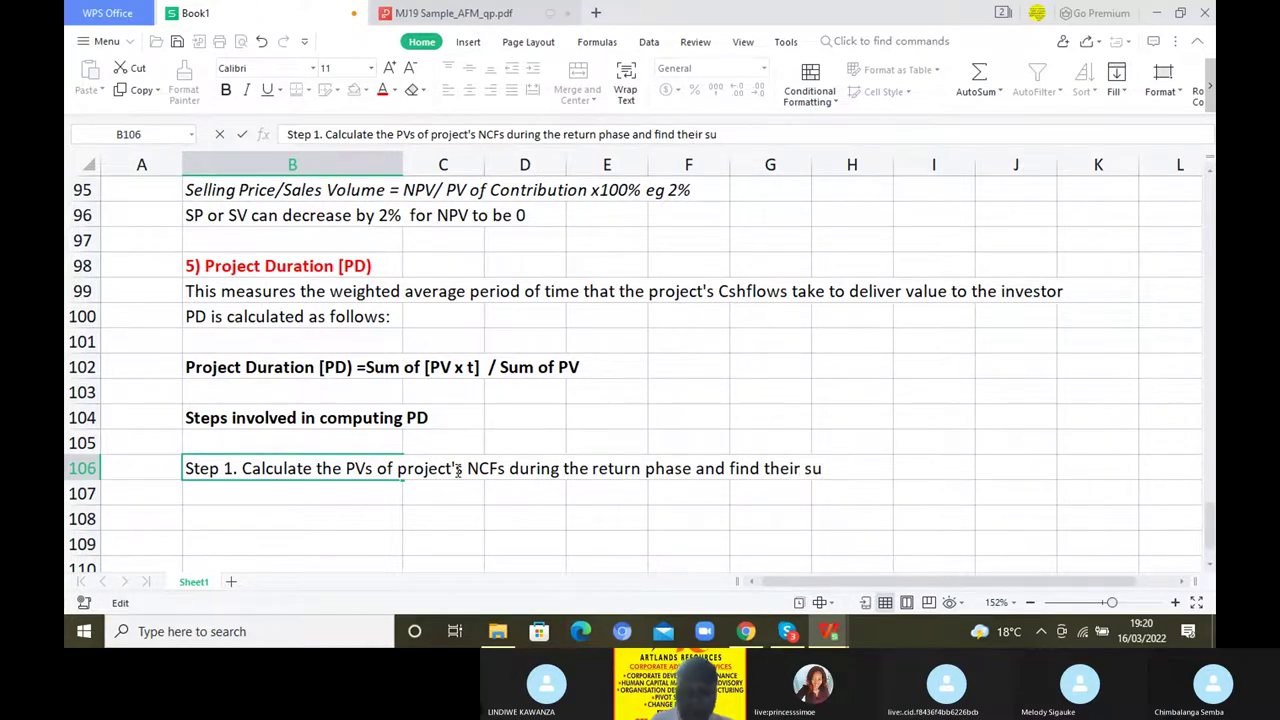
text(m [ sum)
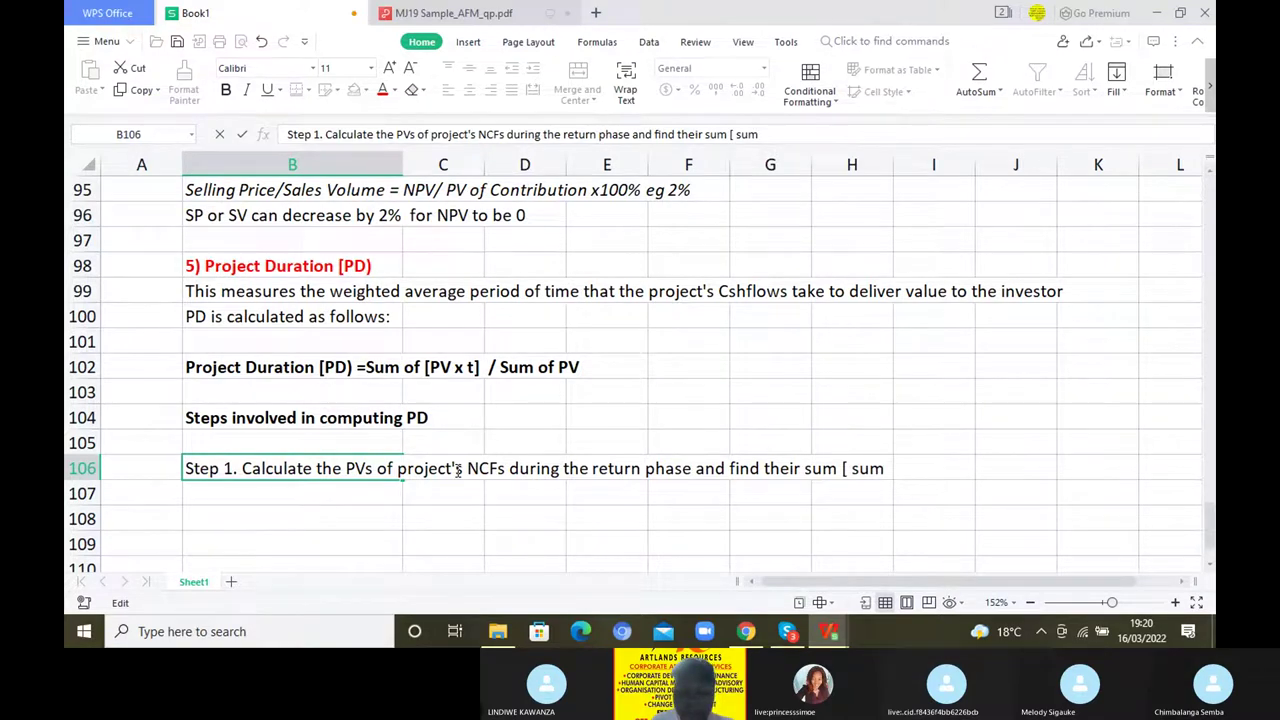
text( of PV)
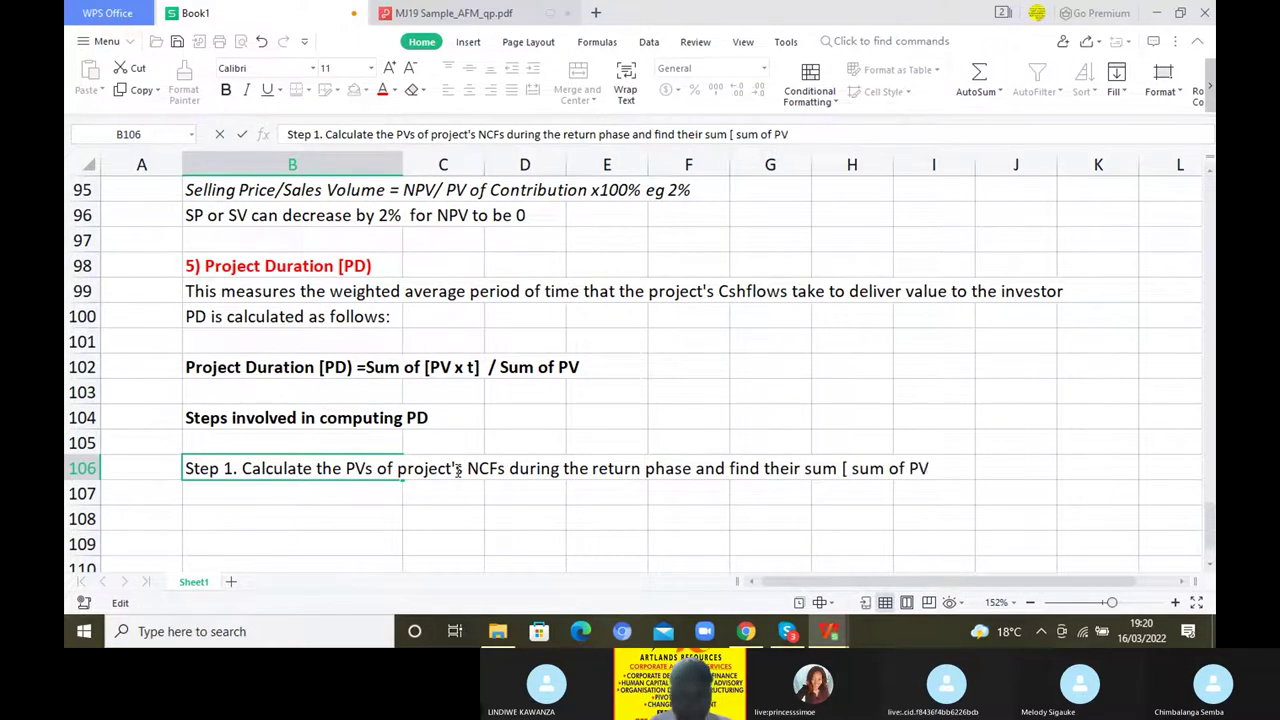
text(])
Check the Skype group call window and return to the Book1 workbook
mouse_move(778, 645)
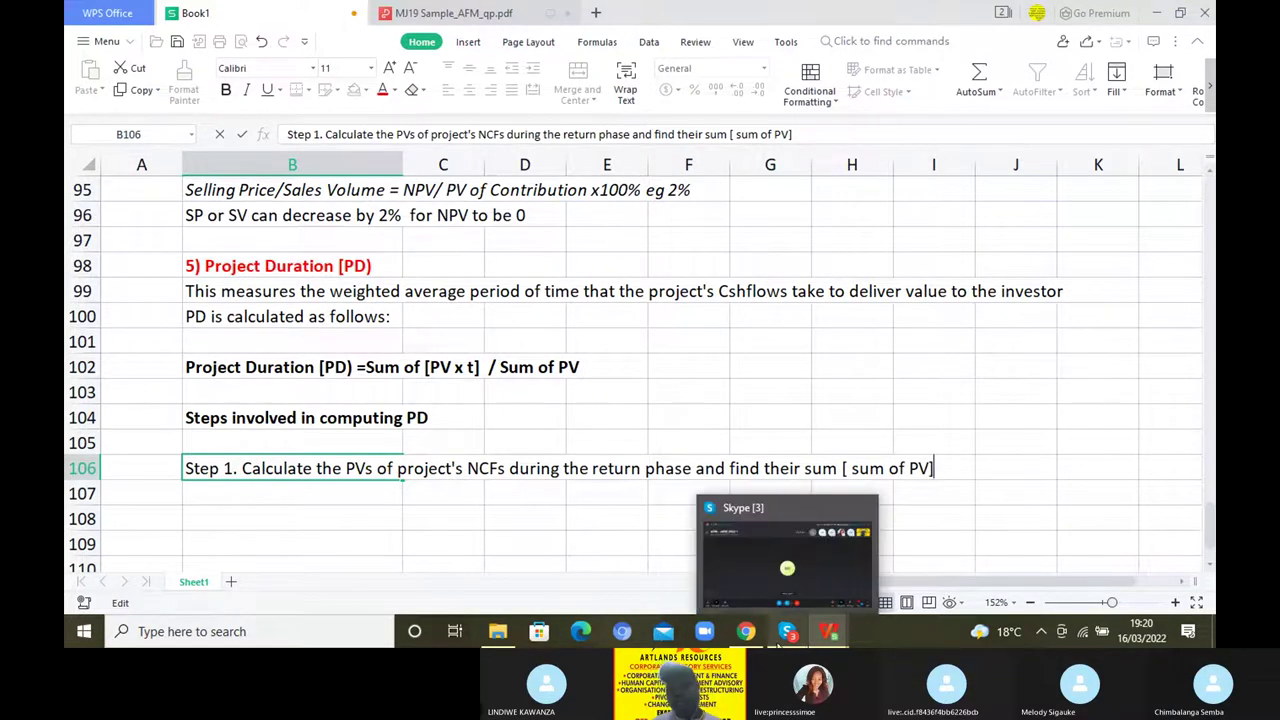
click(749, 575)
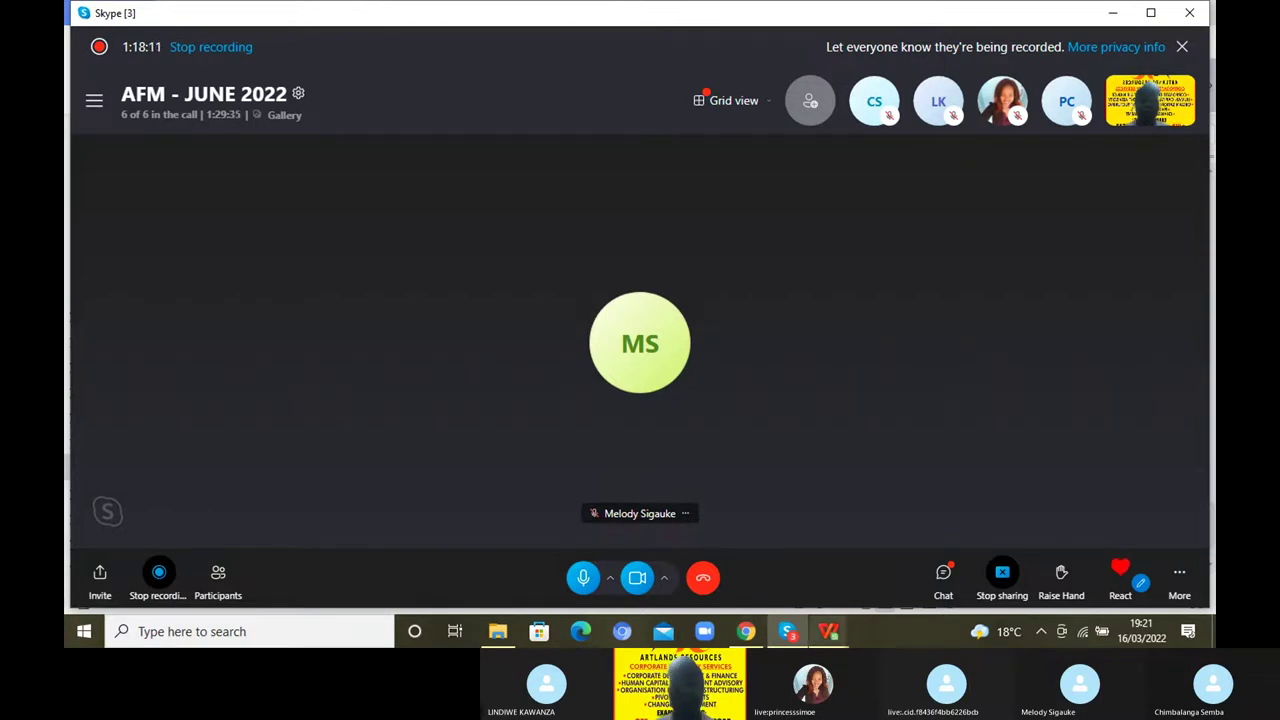
mouse_move(829, 636)
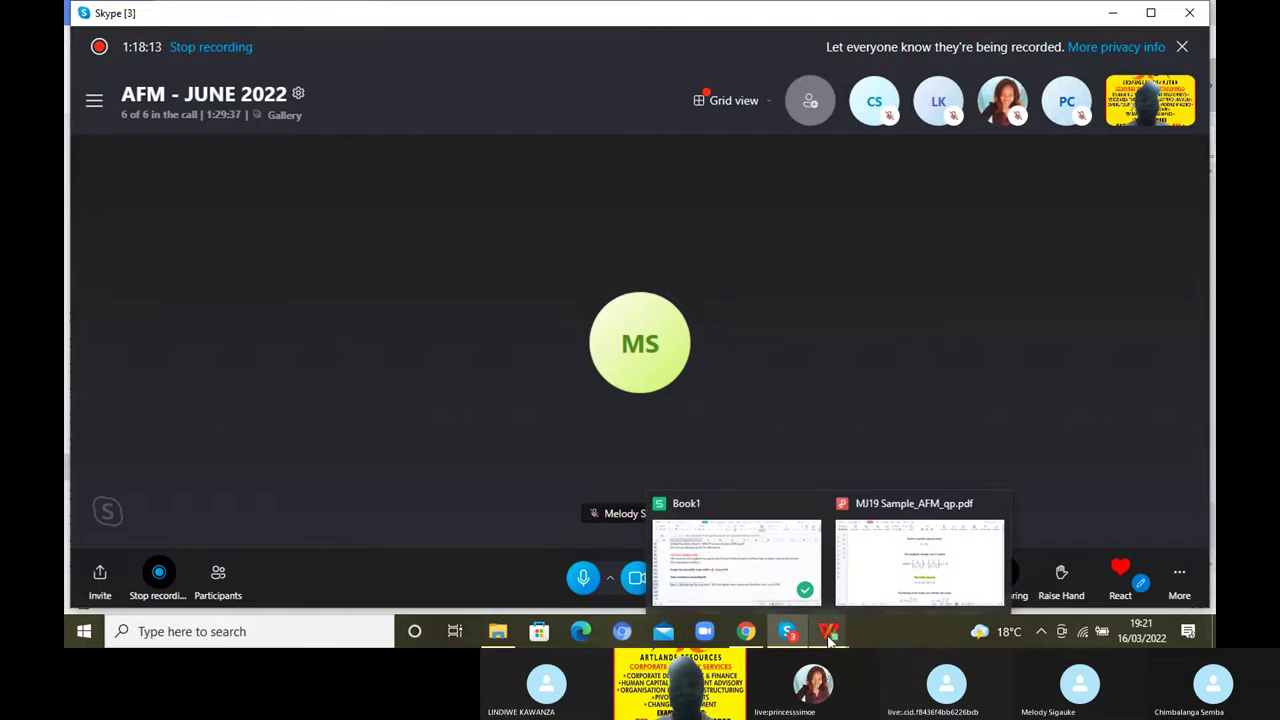
click(753, 581)
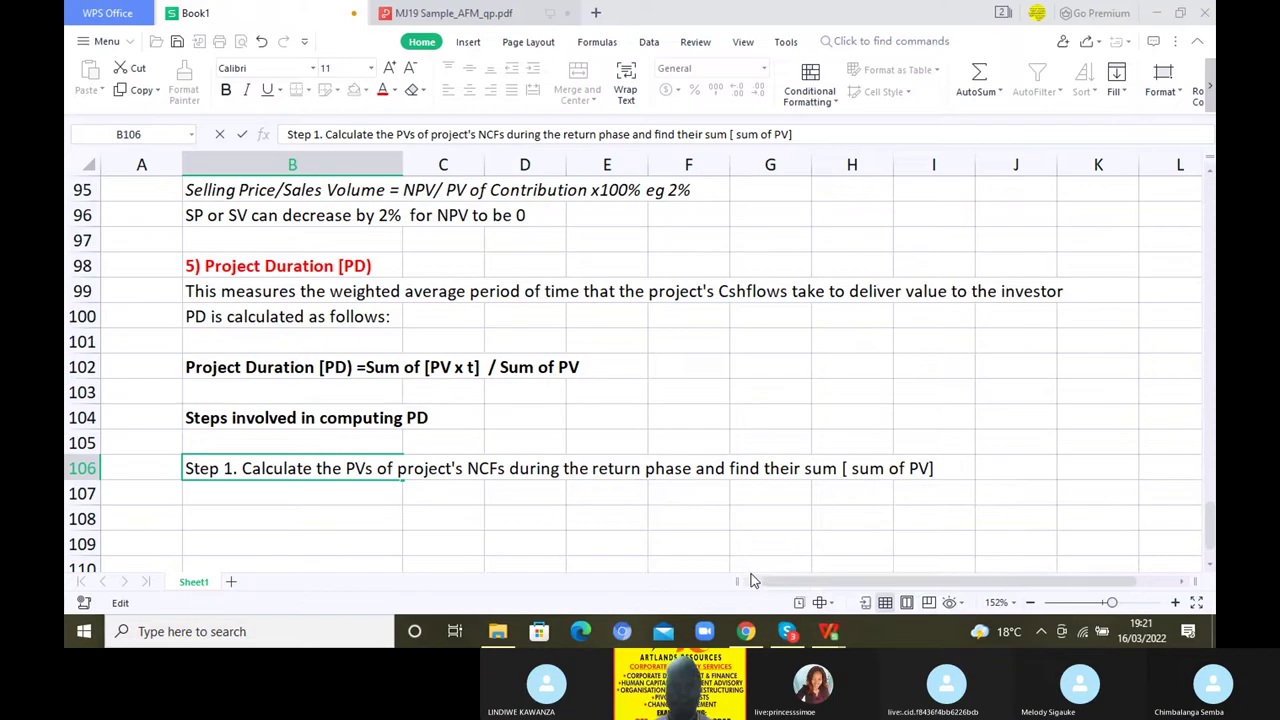
Make the word "return" bold in the Step 1 line of cell B106
drag(593, 468, 641, 468)
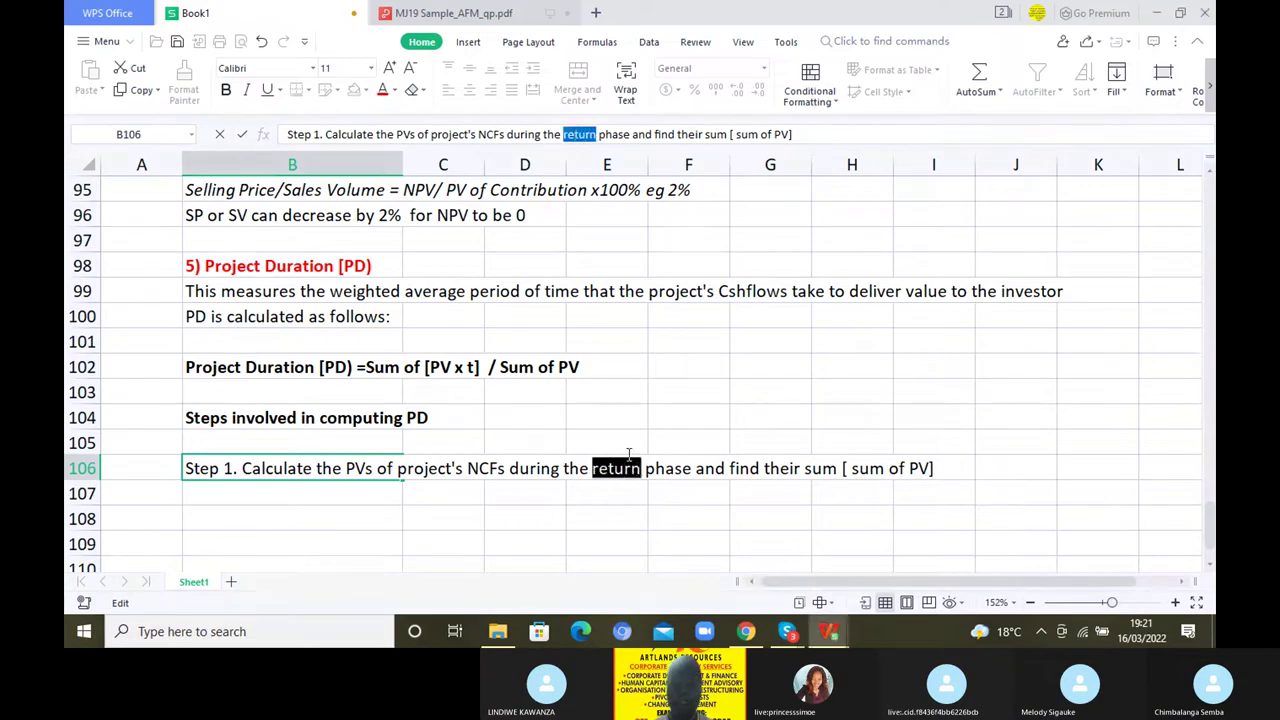
click(226, 90)
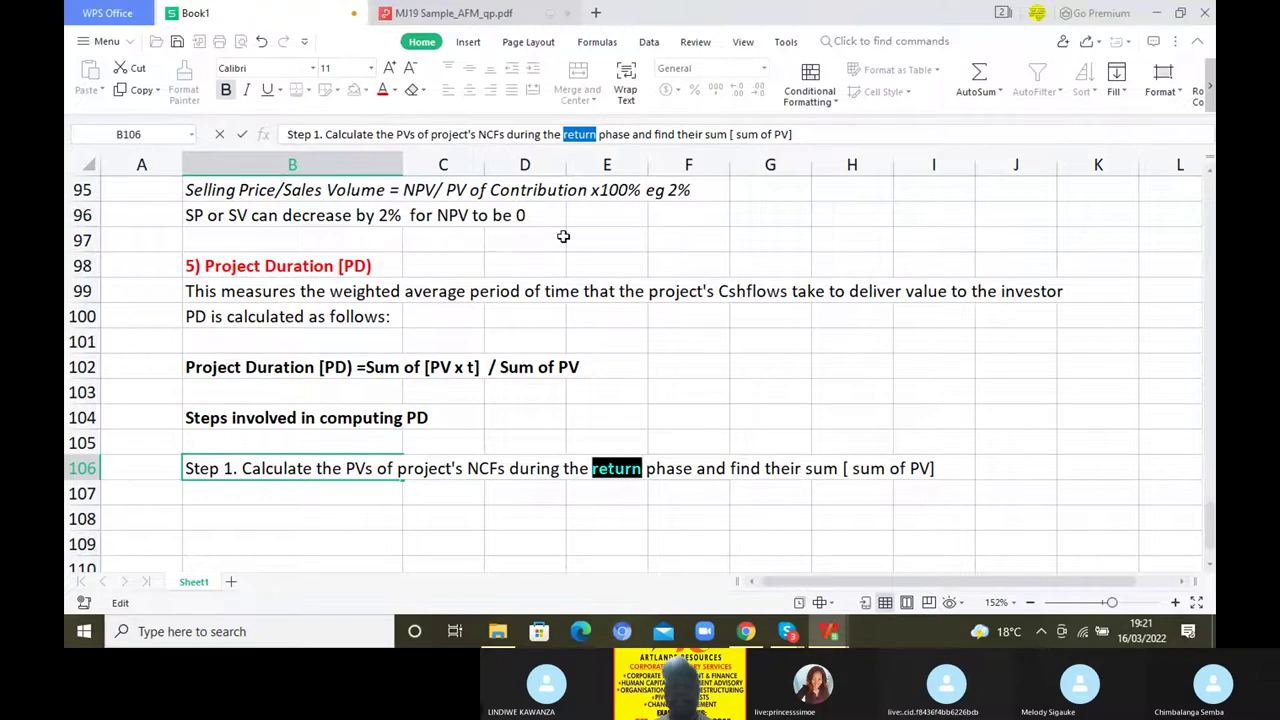
Enter "Step 2. Multiply the PV of CF for each year by the year to get sum of PV xt" in cell B108
click(560, 499)
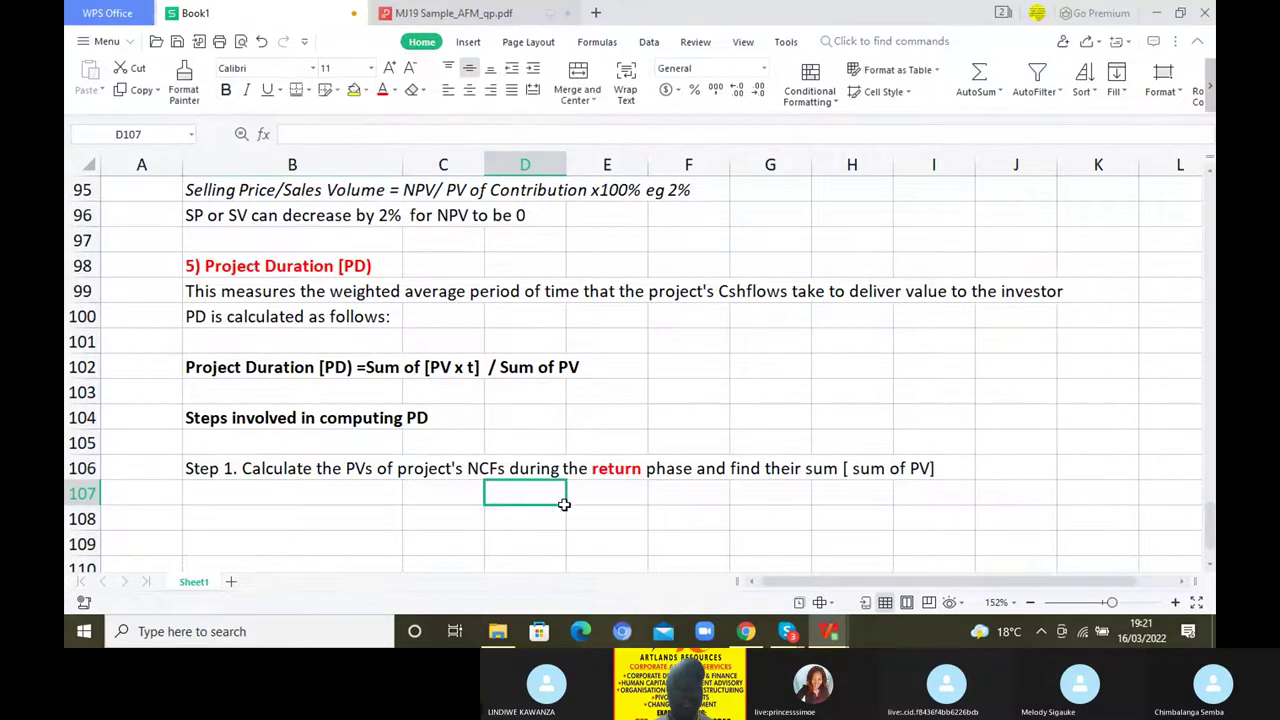
click(244, 518)
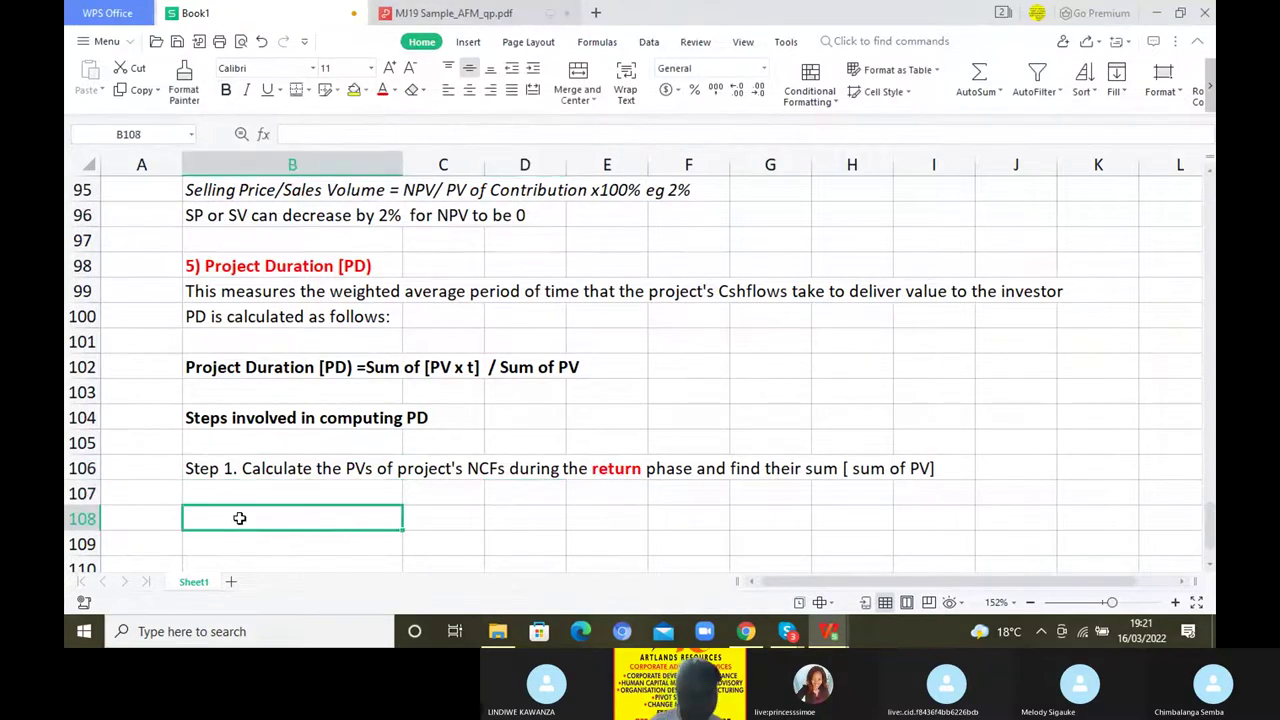
text(S)
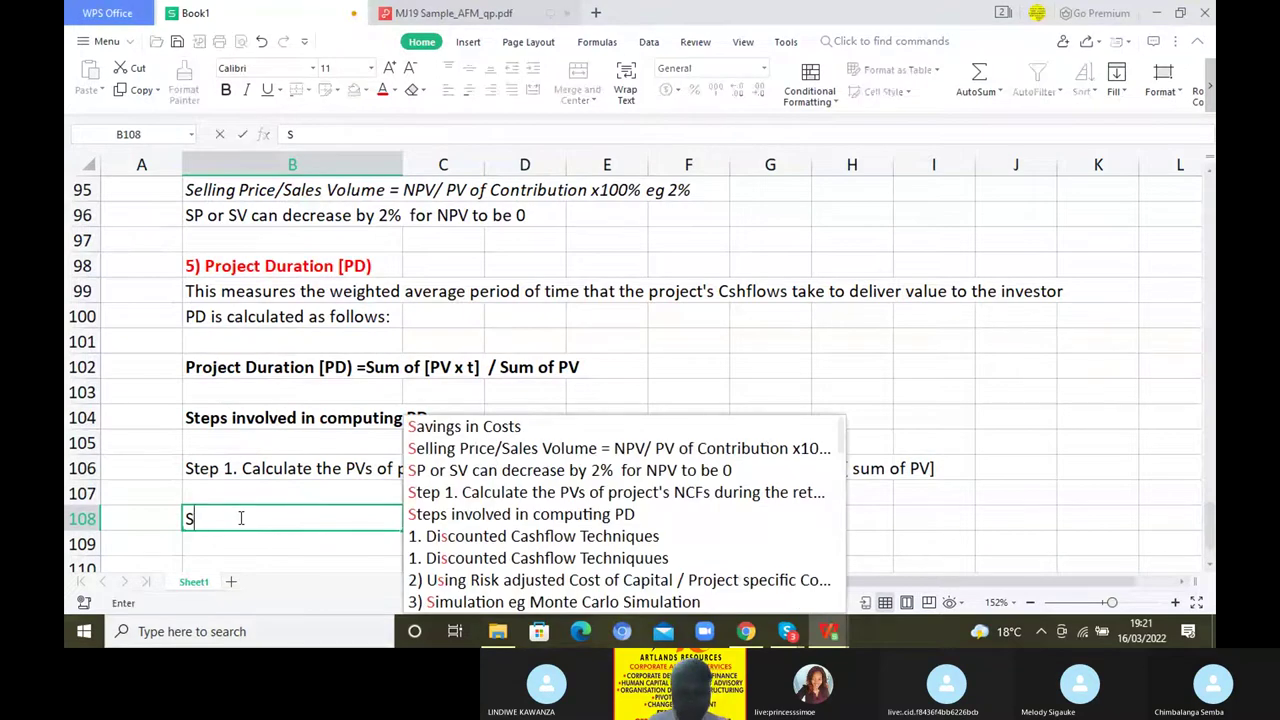
text(tep 2)
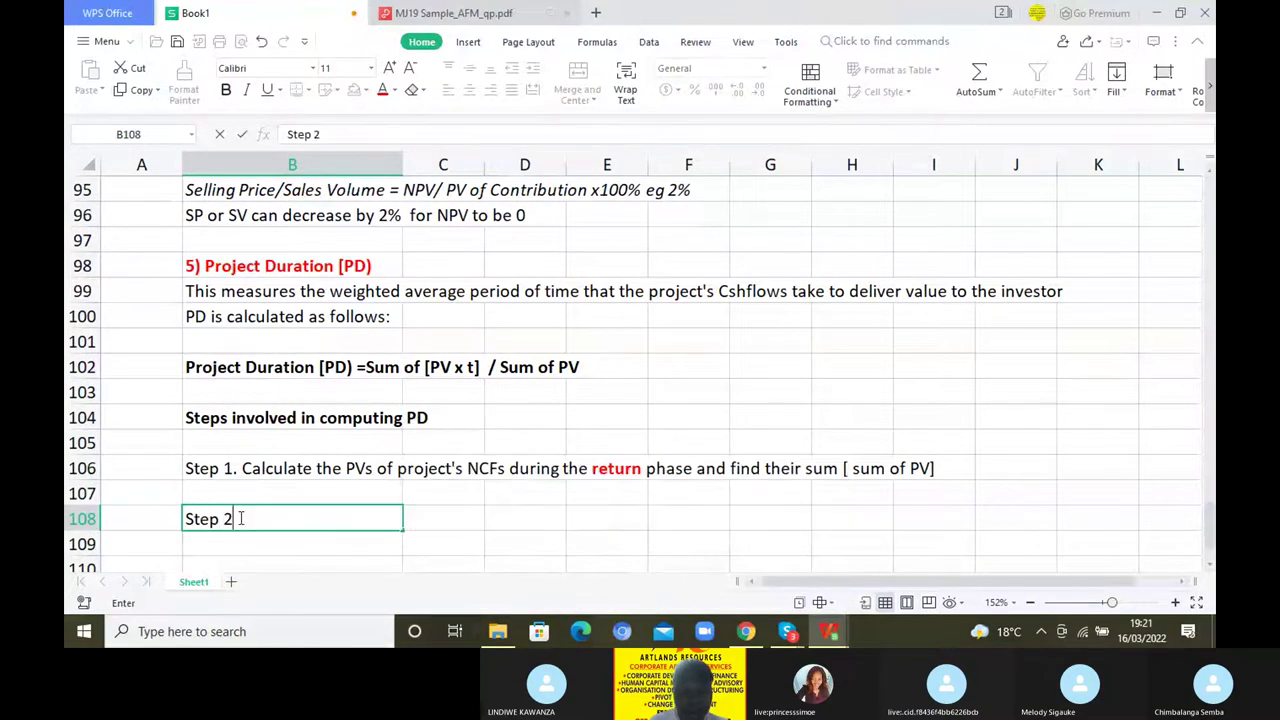
text(.)
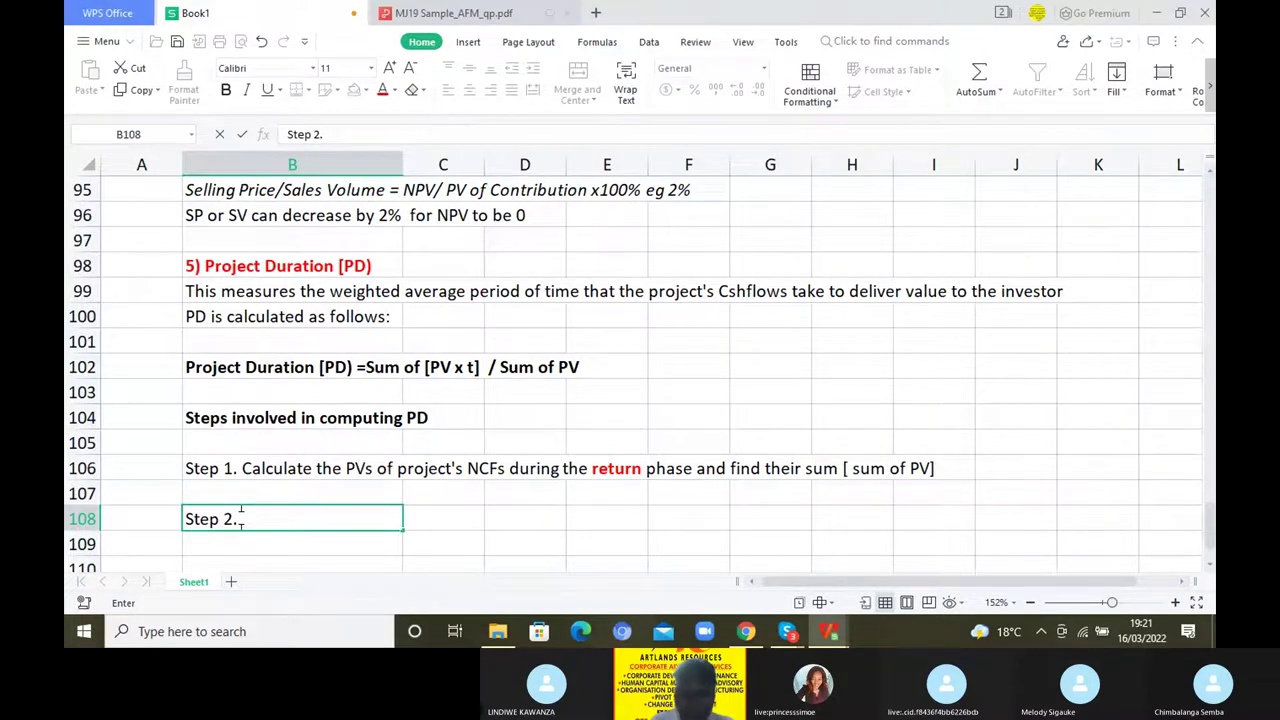
text(Multiply the PV of )
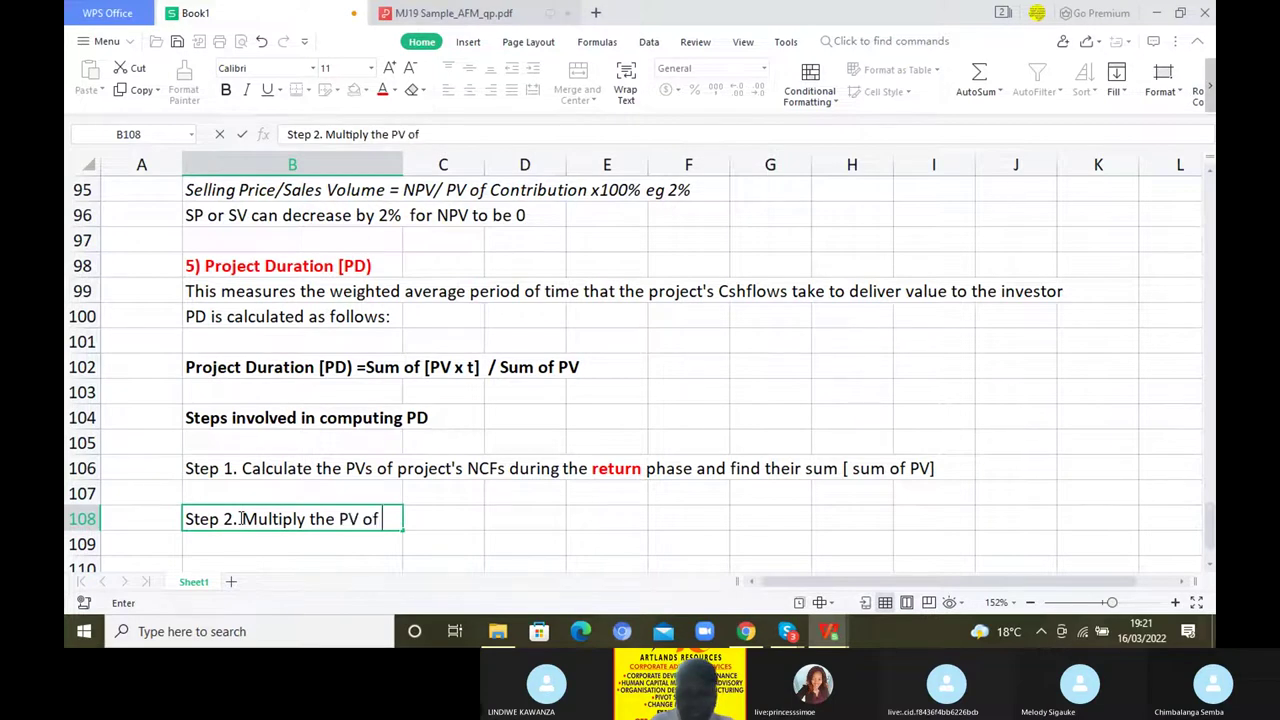
text(CF for each)
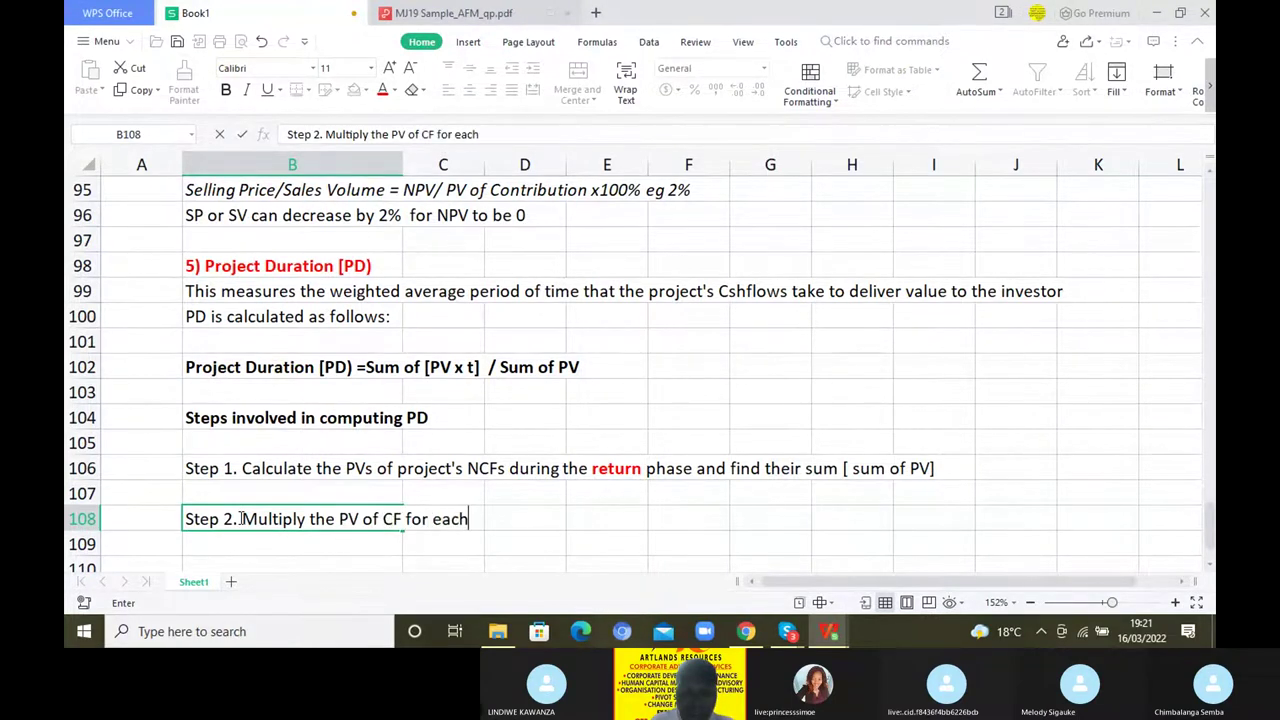
text( year by the)
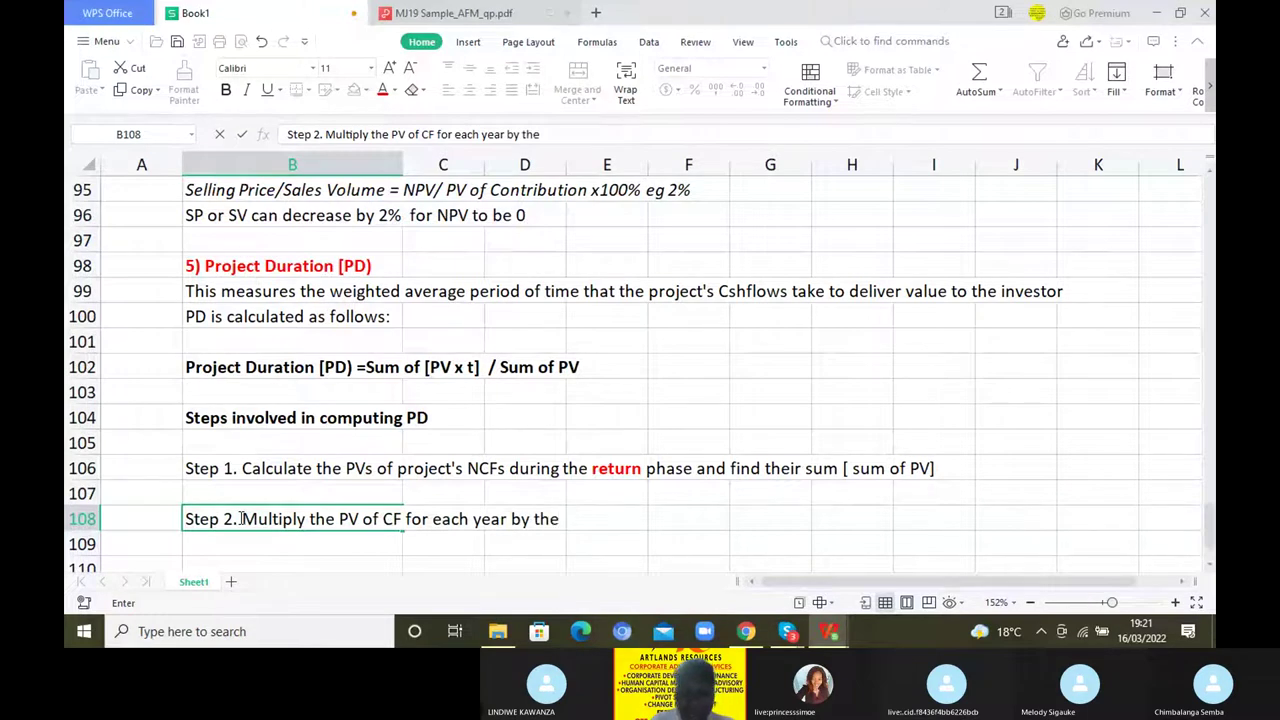
text( year to get)
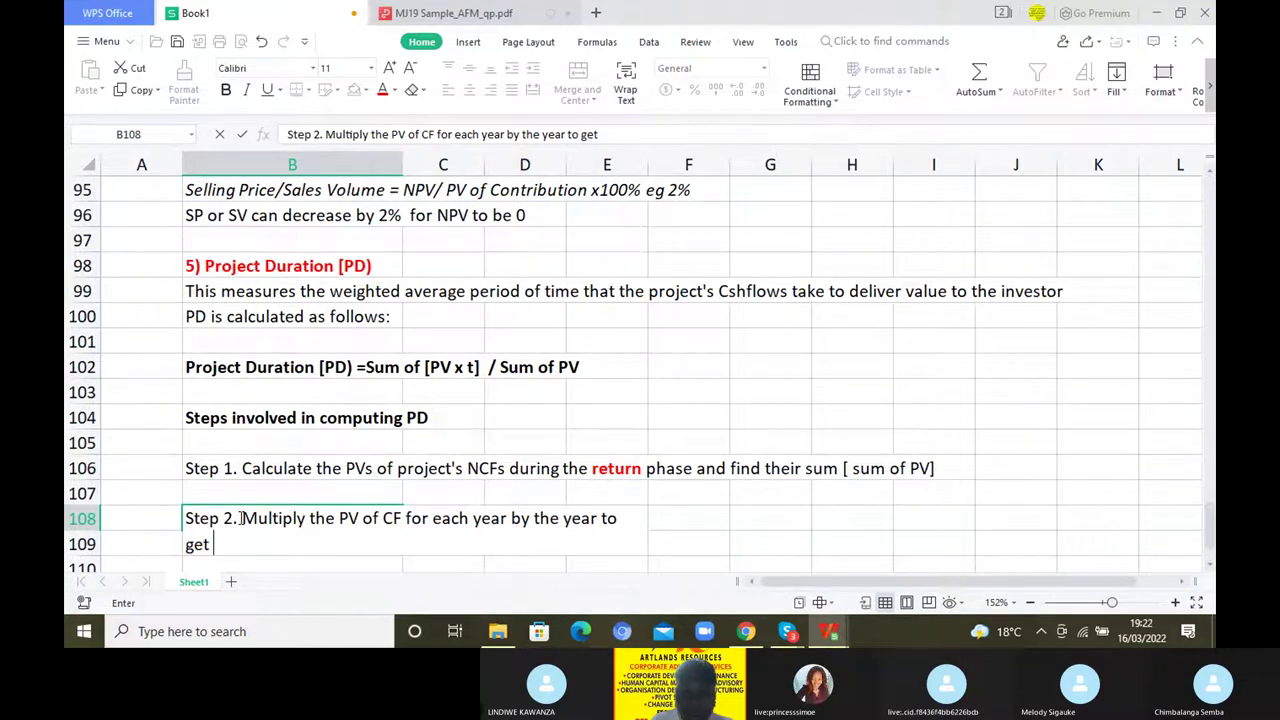
text( sum of)
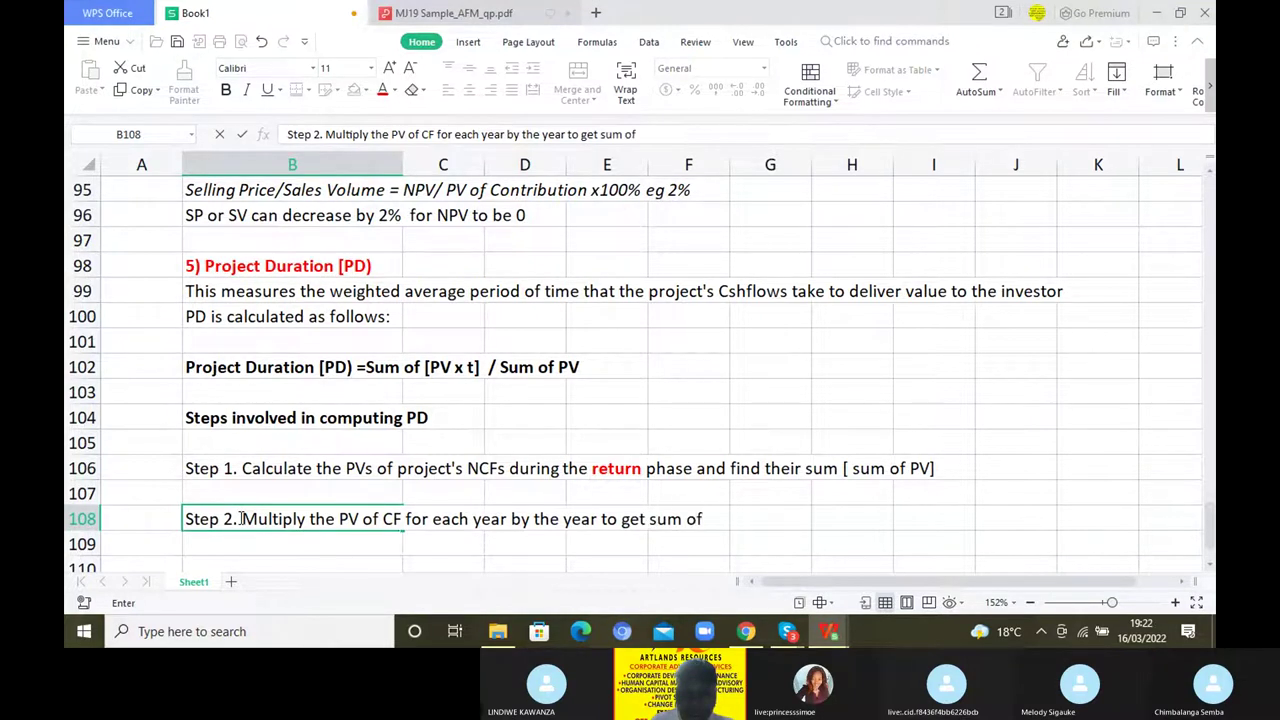
text( PV x)
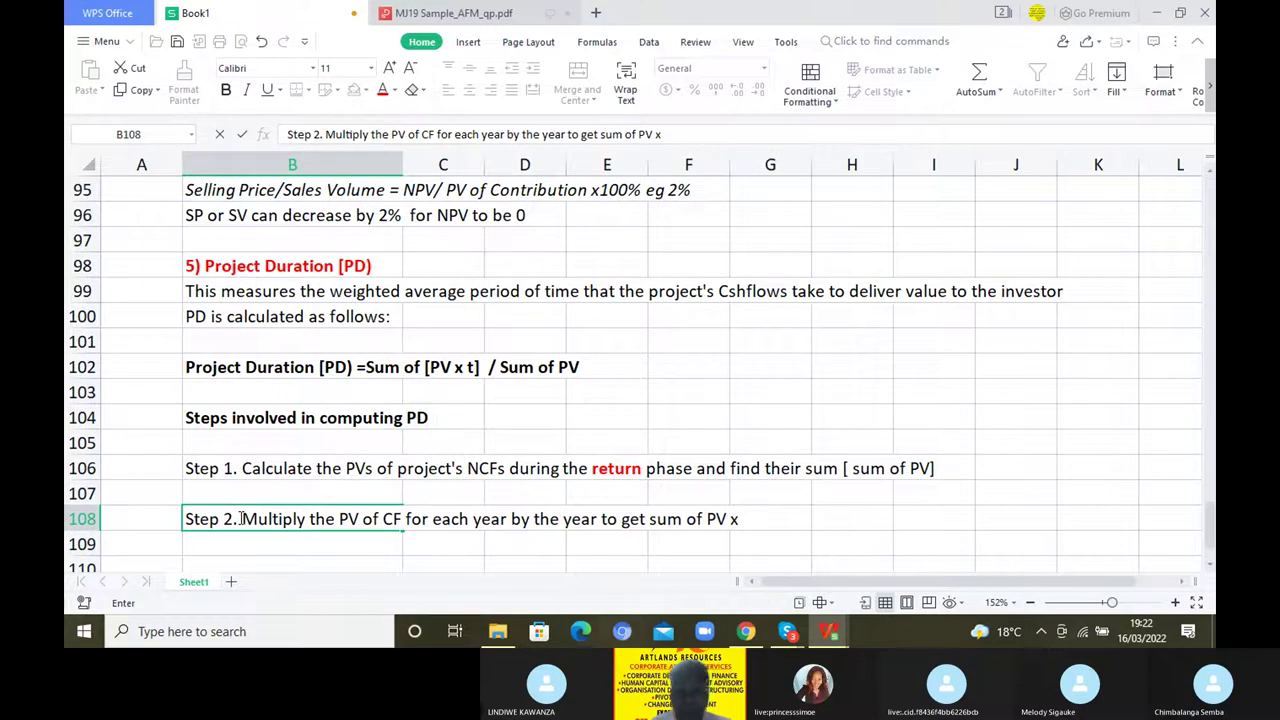
text(t)
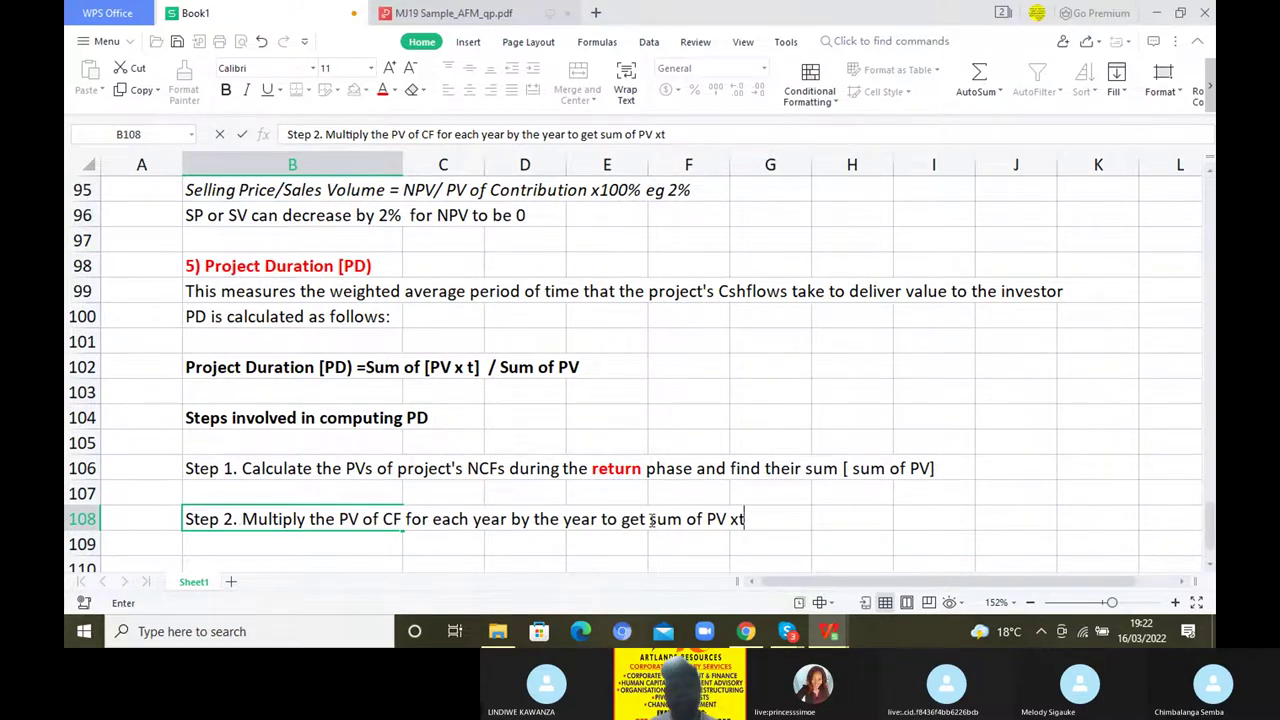
Make the words "sum of PV xt" bold and red in the Step 2 line of cell B108
drag(651, 519, 745, 519)
click(225, 89)
click(382, 89)
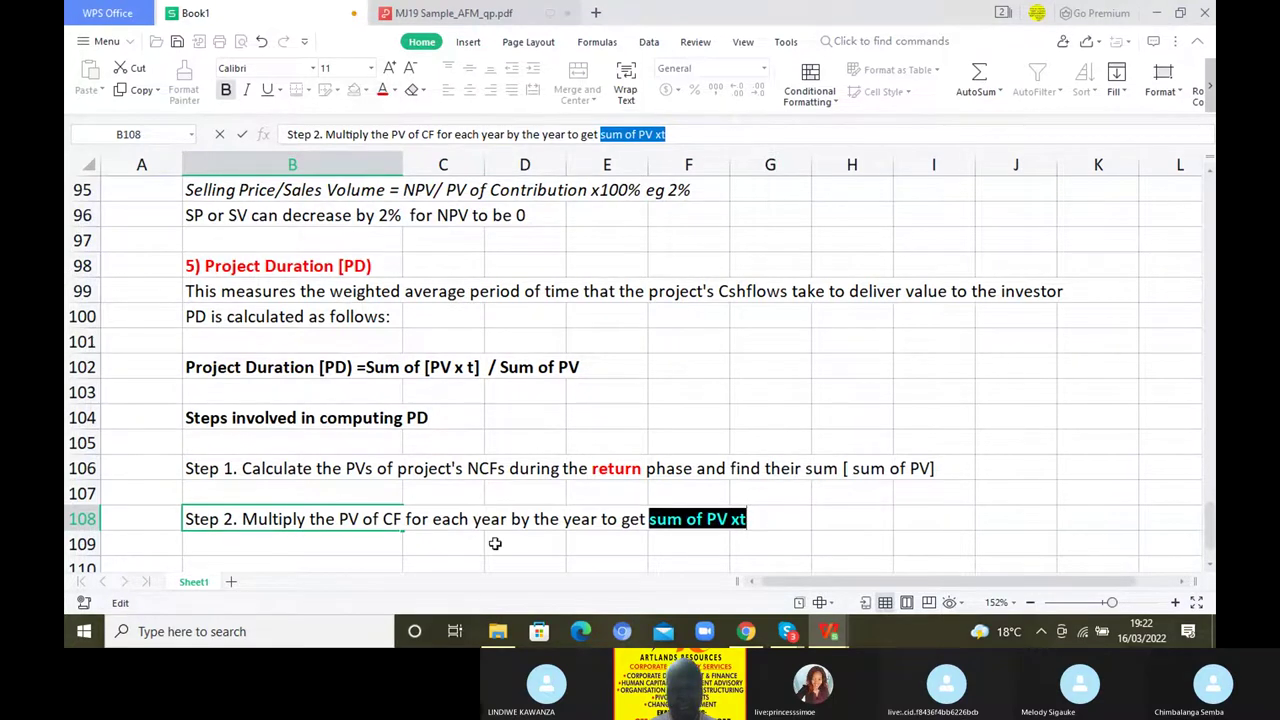
click(603, 548)
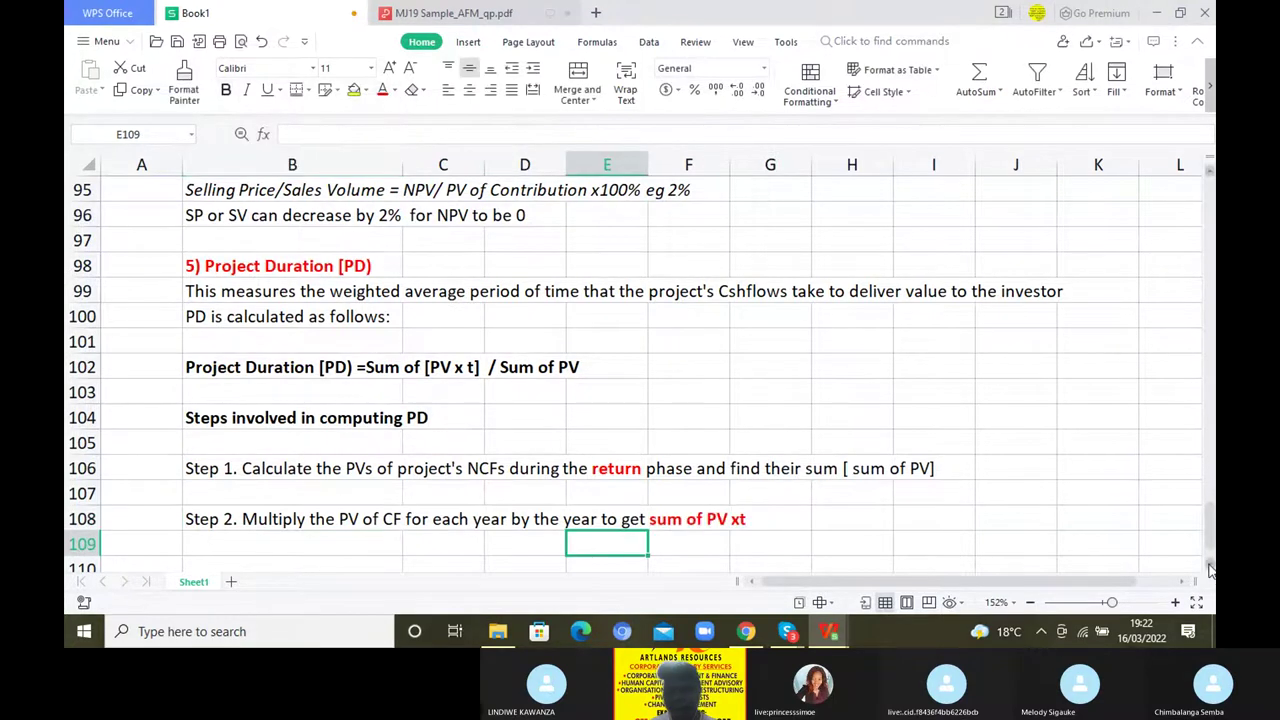
Enter "Step 3. Divide the result of step 2 by that of step1 to get project duration in years" in cell B110
scroll(1206, 560, down, 3)
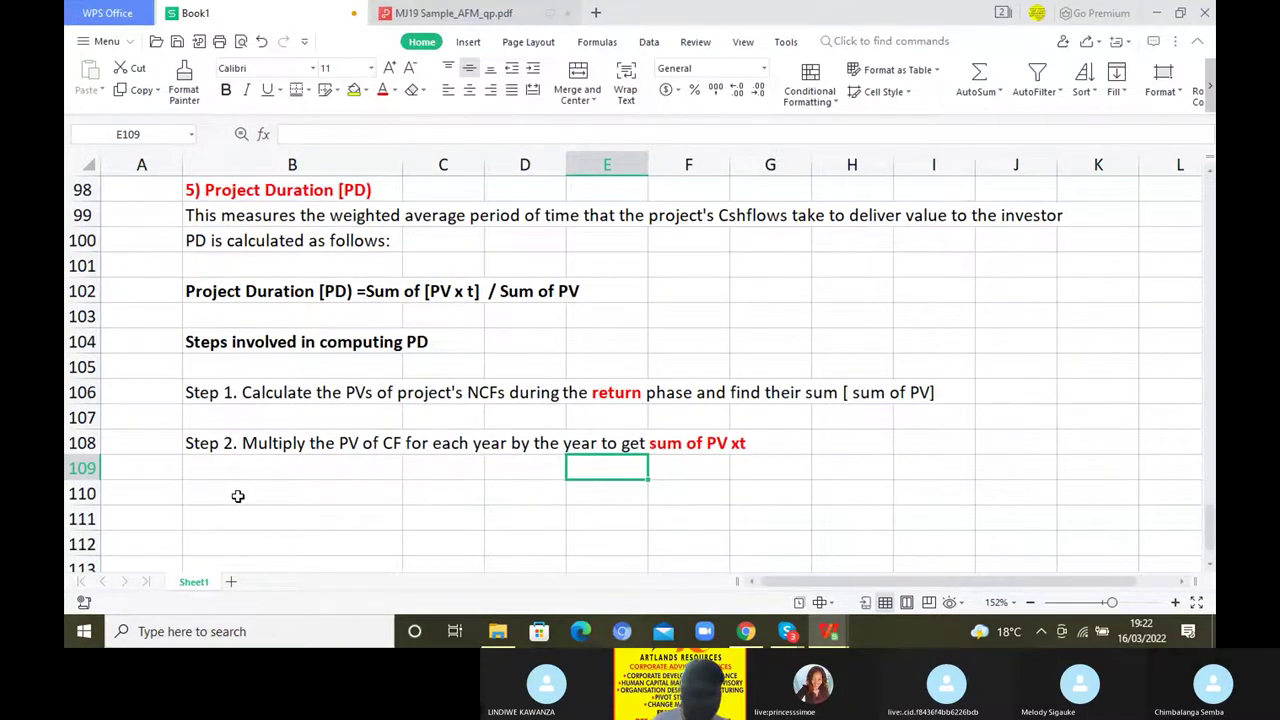
click(238, 496)
text(S)
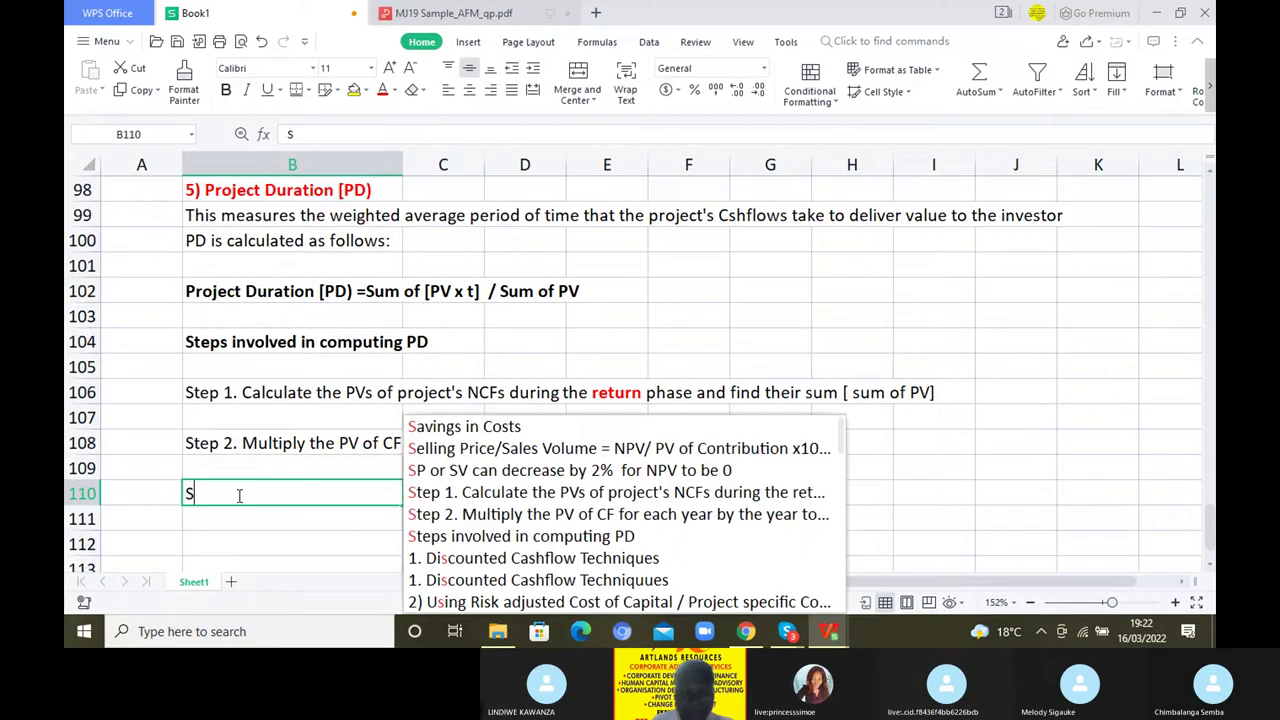
text(tep 3. Div)
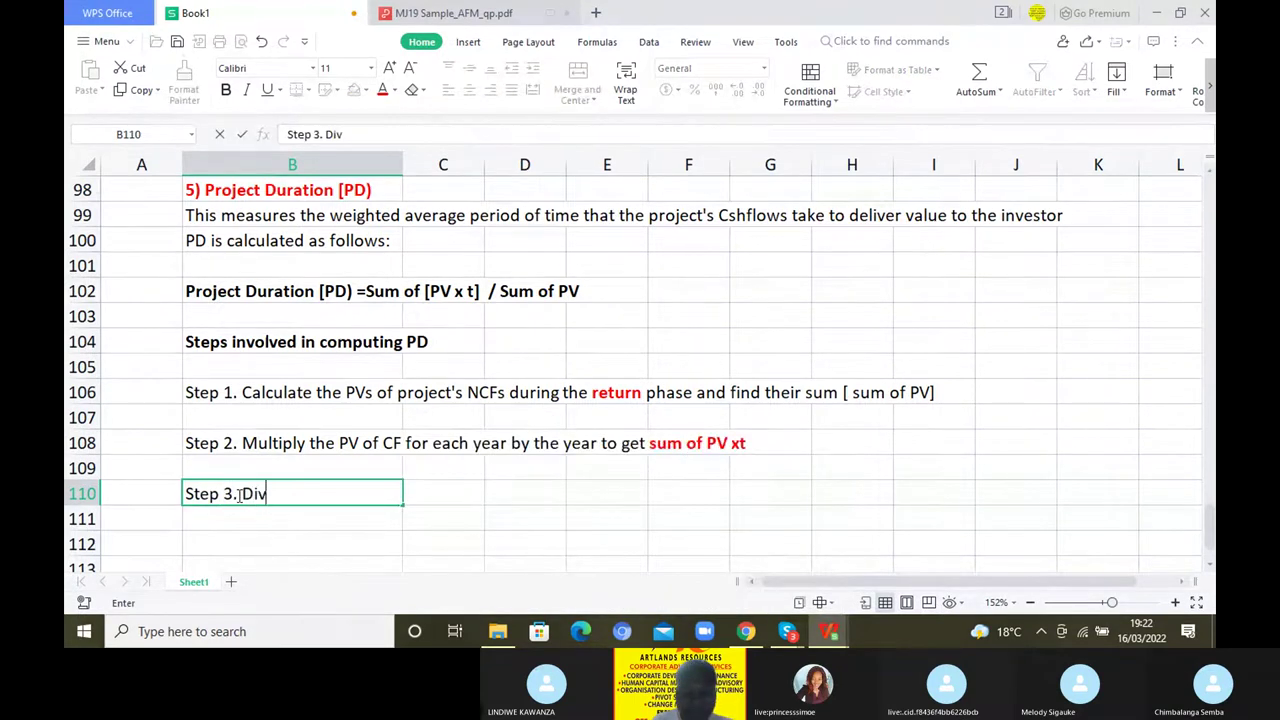
text(ide the)
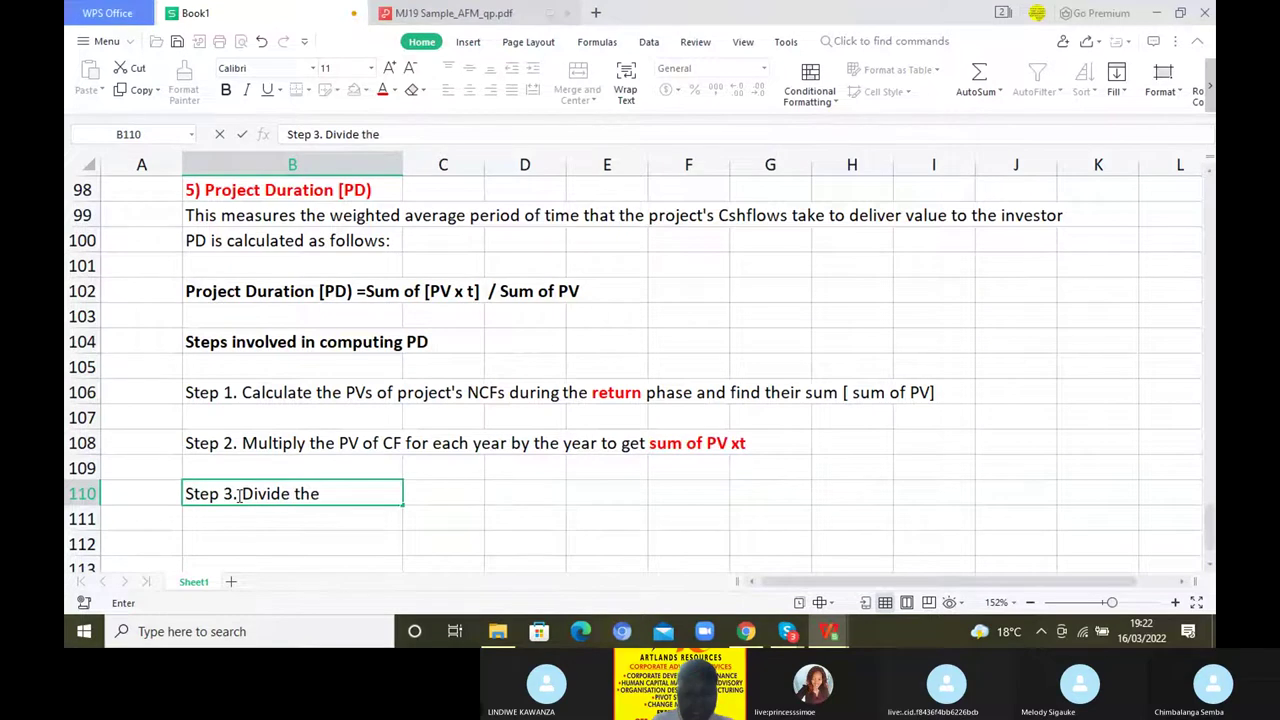
text( resul)
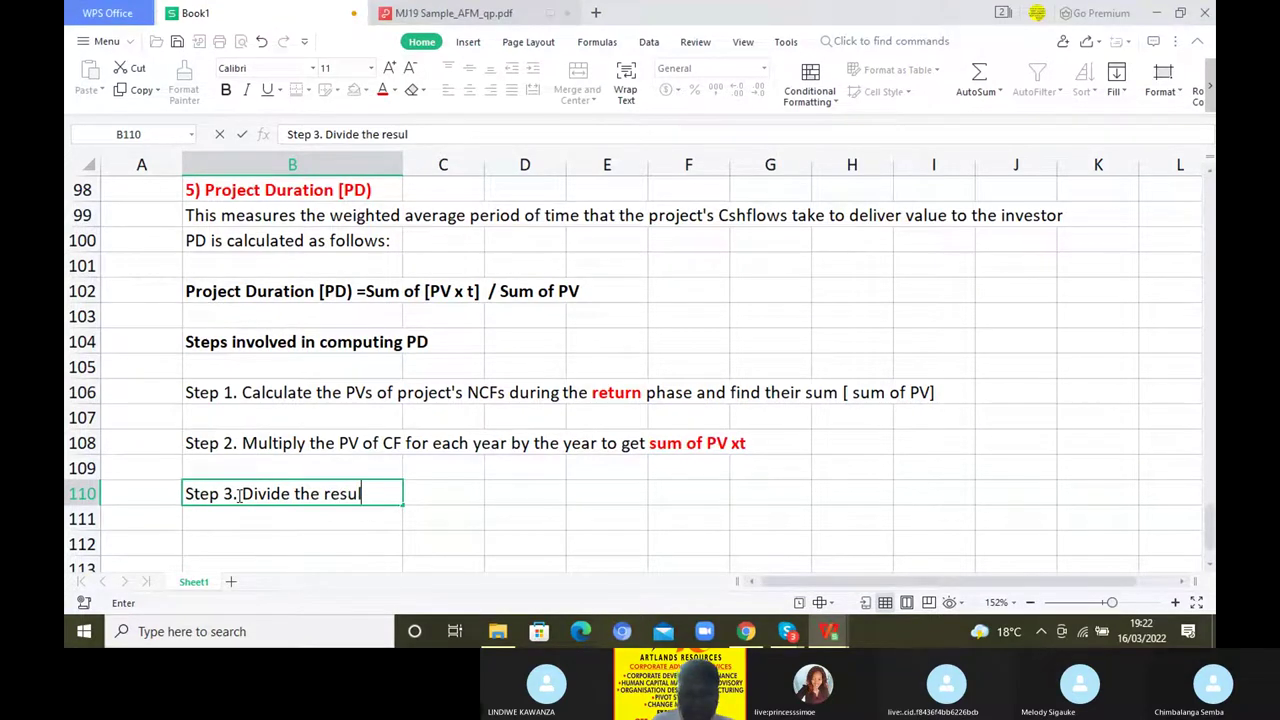
text(t of ste)
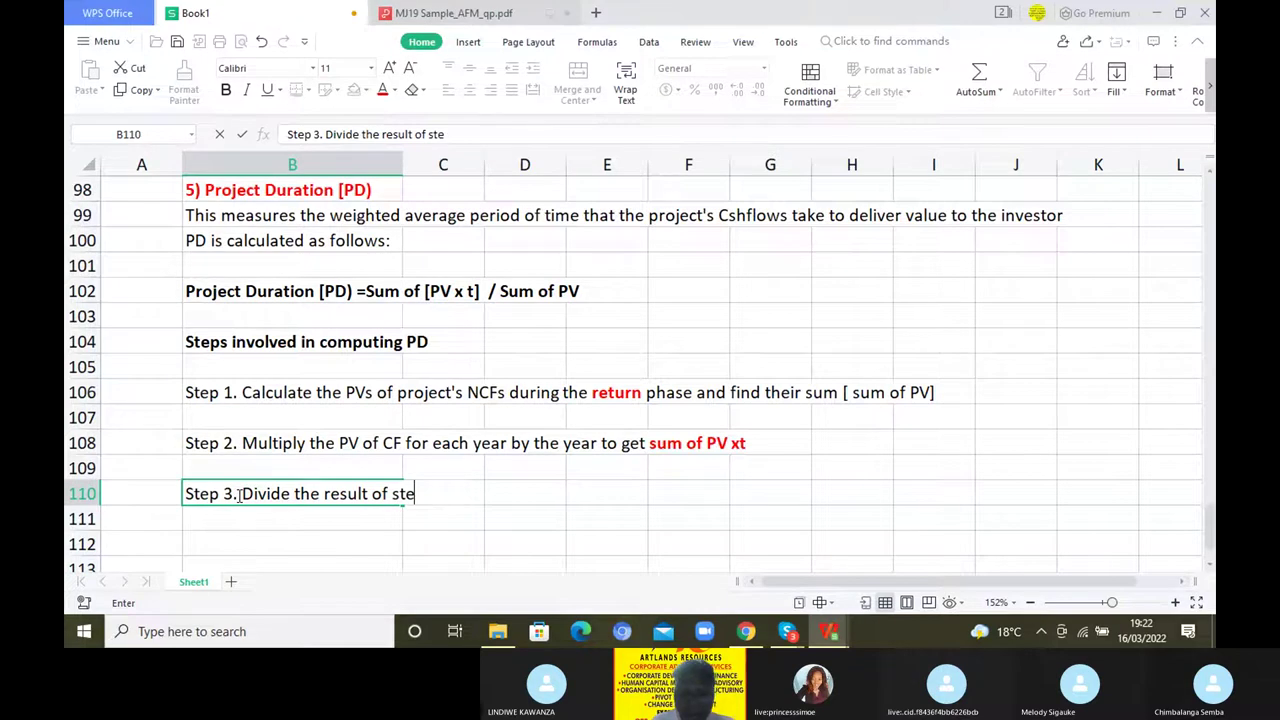
text(p 2 by that)
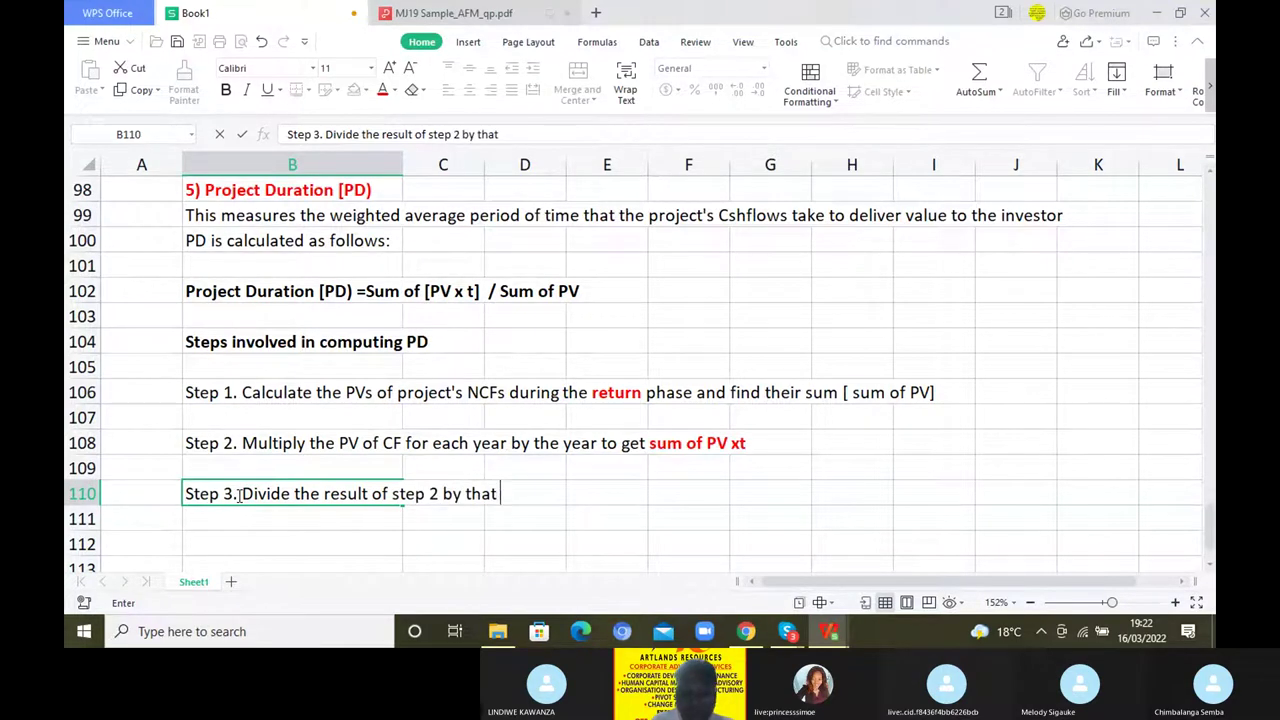
text( of step)
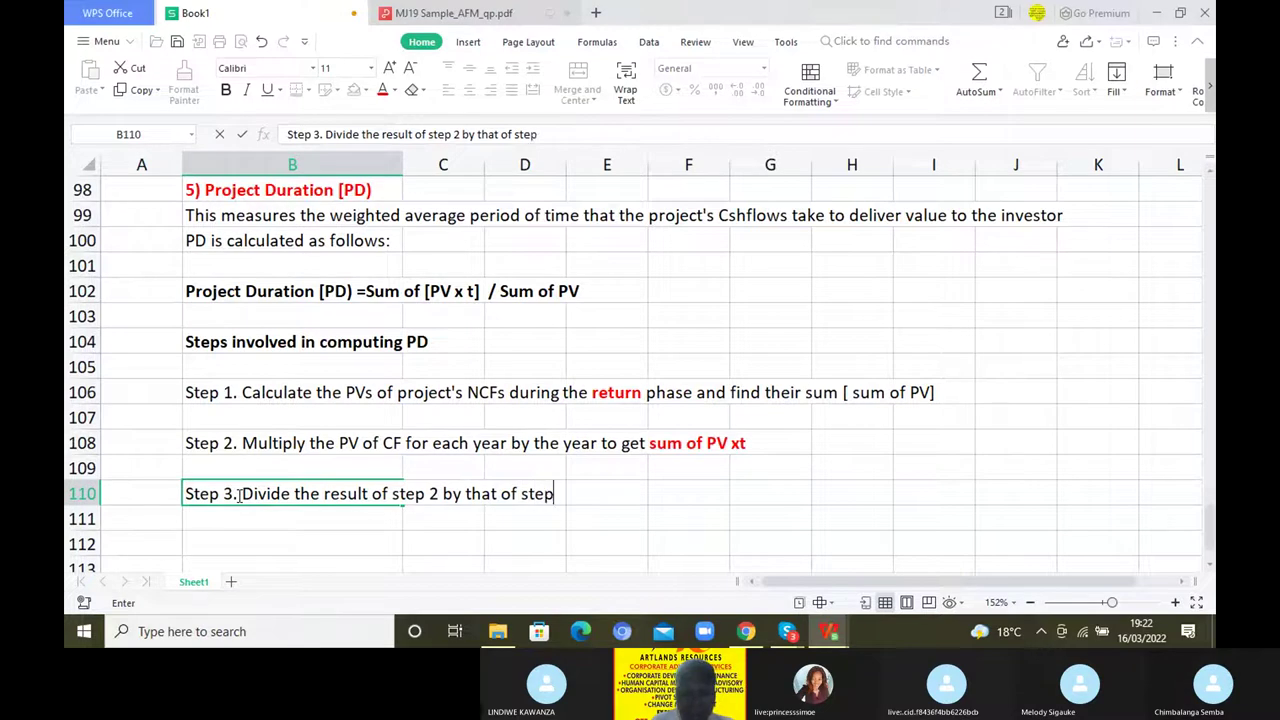
text(1 to )
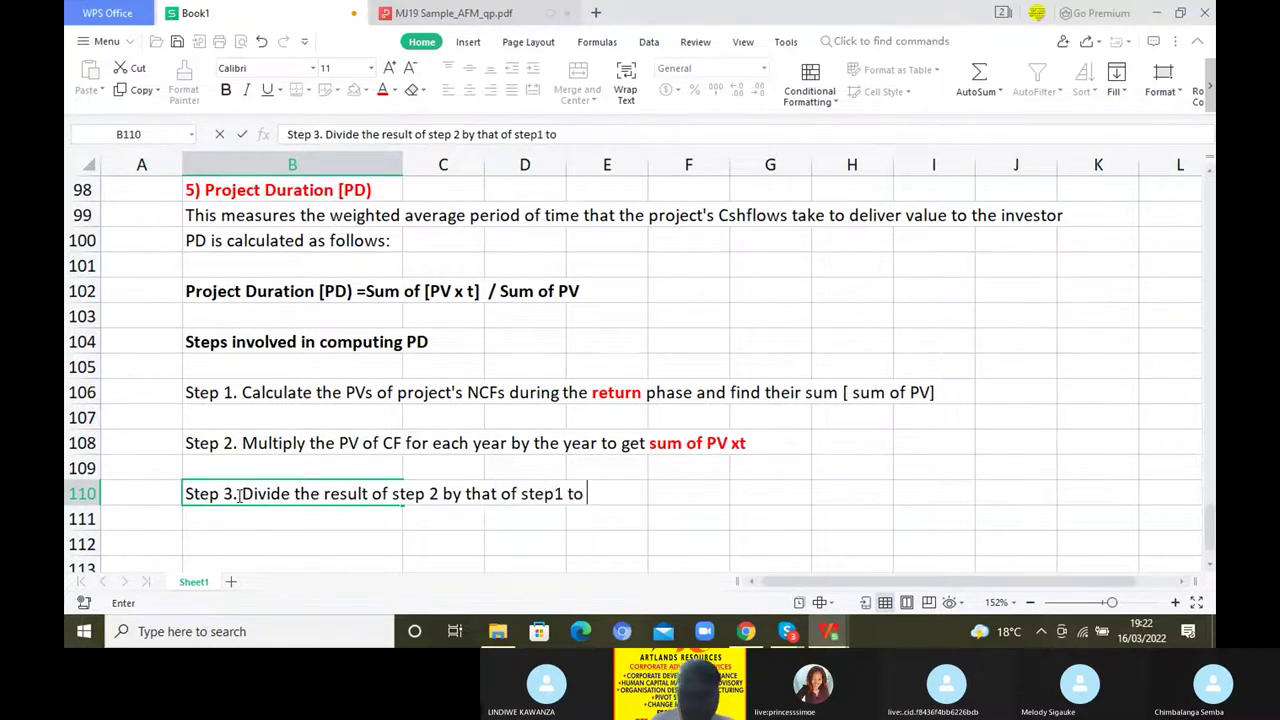
text(get project)
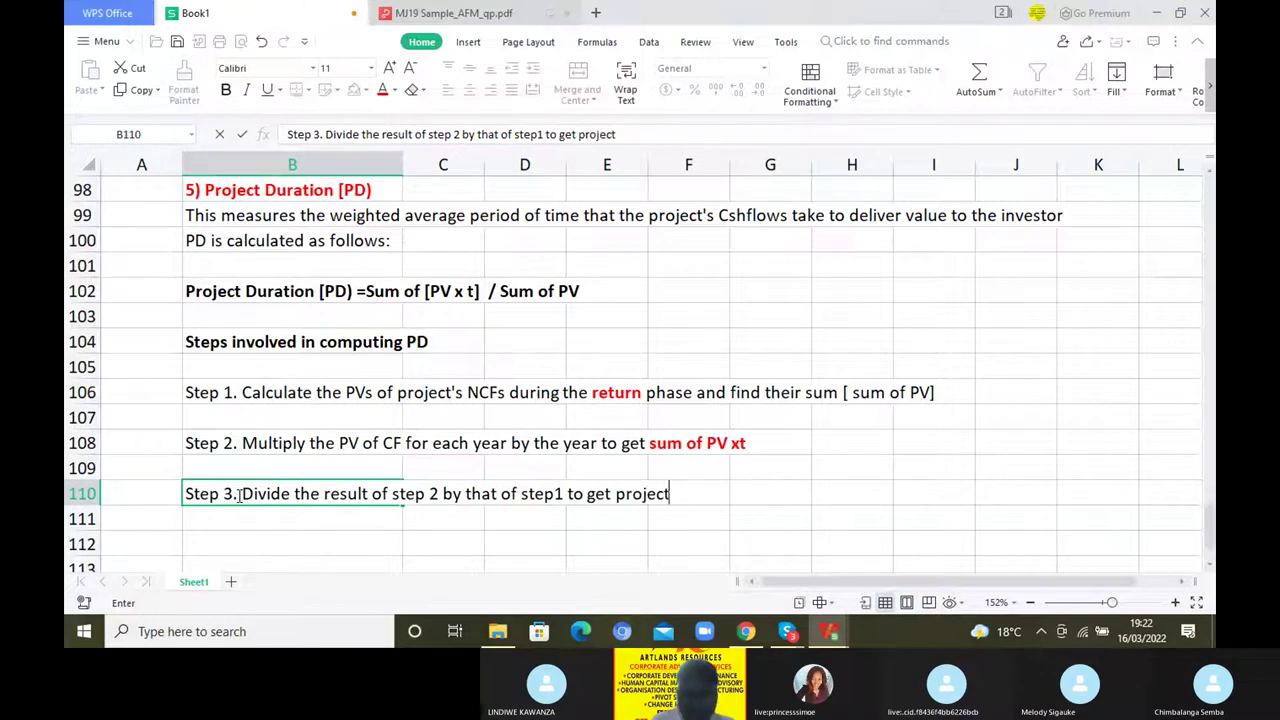
text( durat)
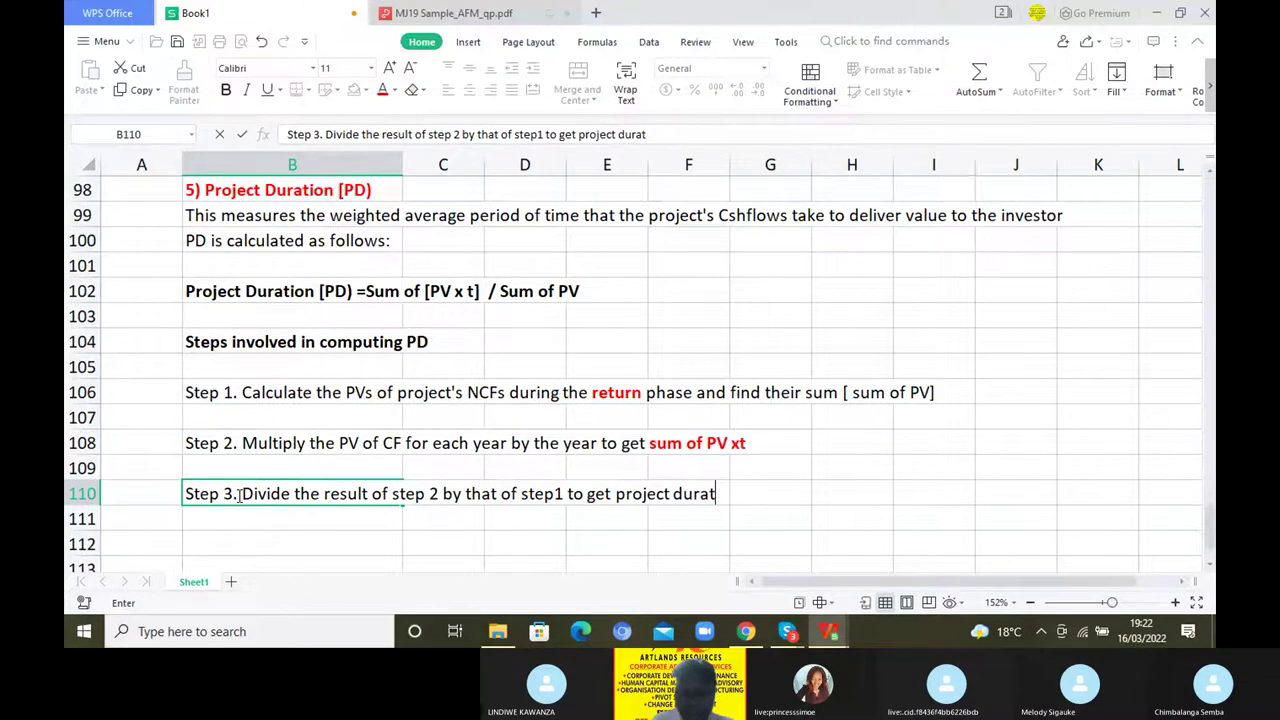
text(ion in years)
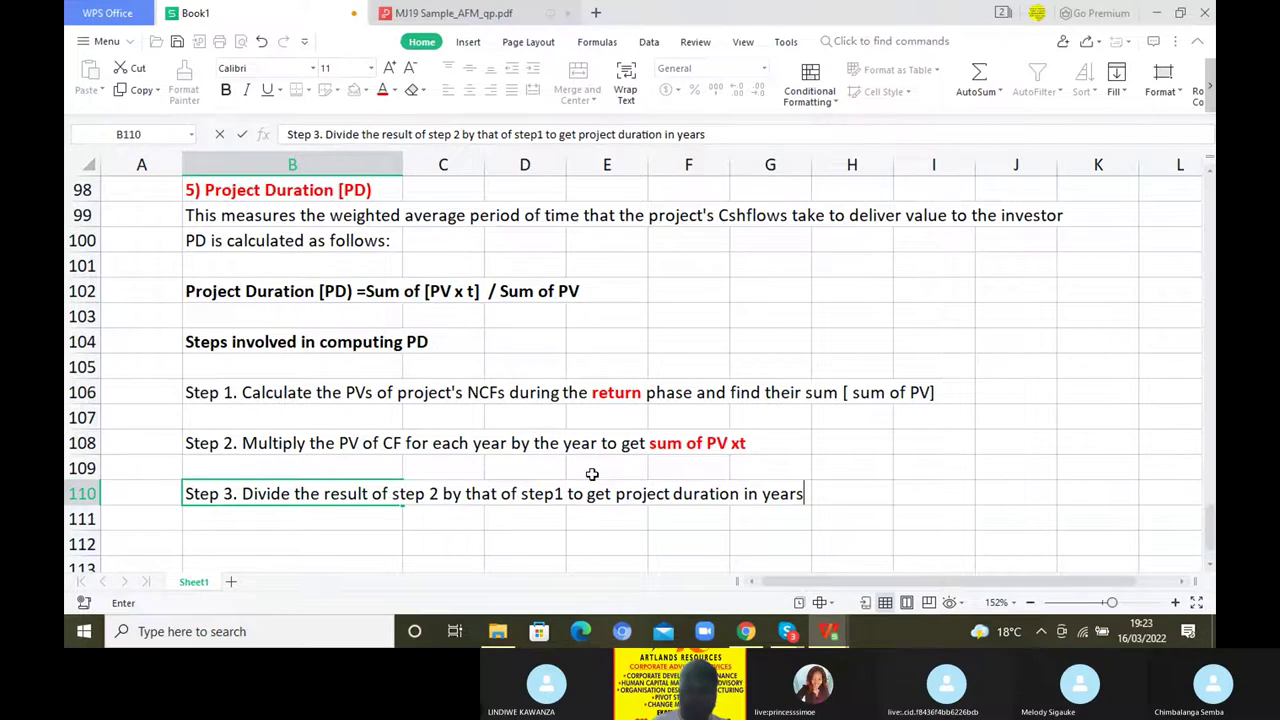
Add the heading "Illustration" in cell B112 below the computation steps and make it bold
click(300, 537)
text(Illu)
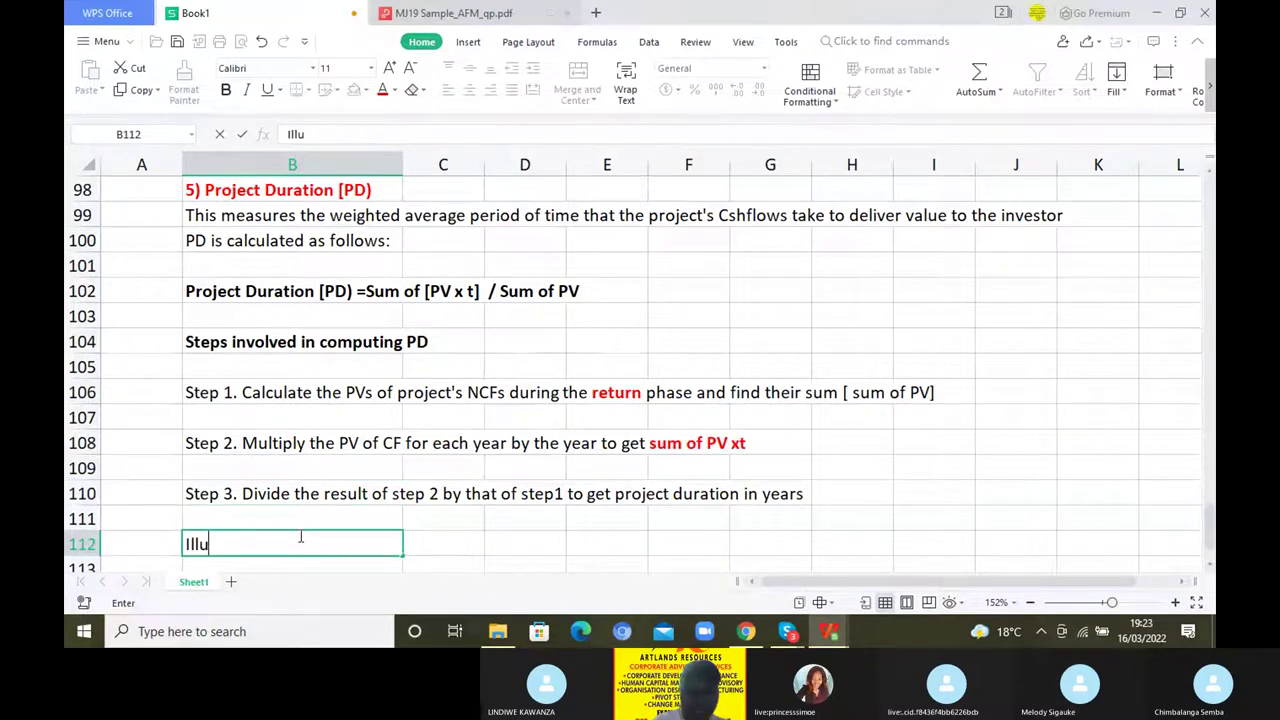
text(stra)
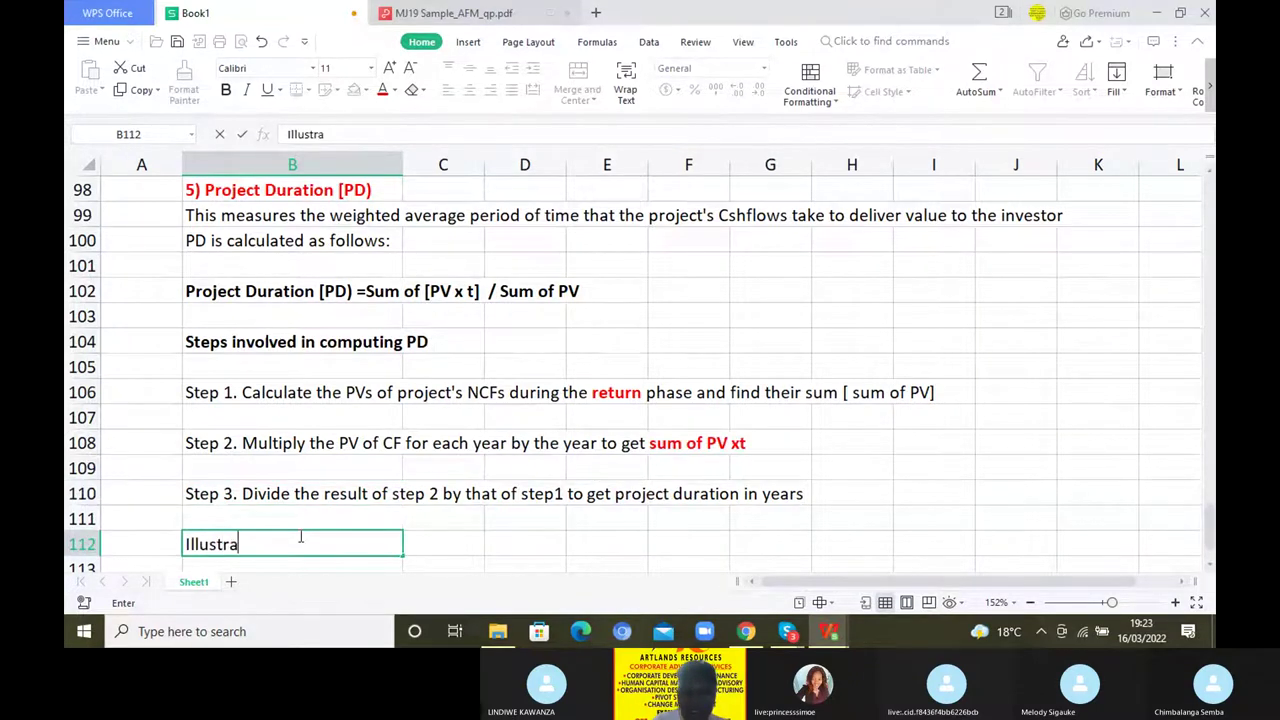
text(tion)
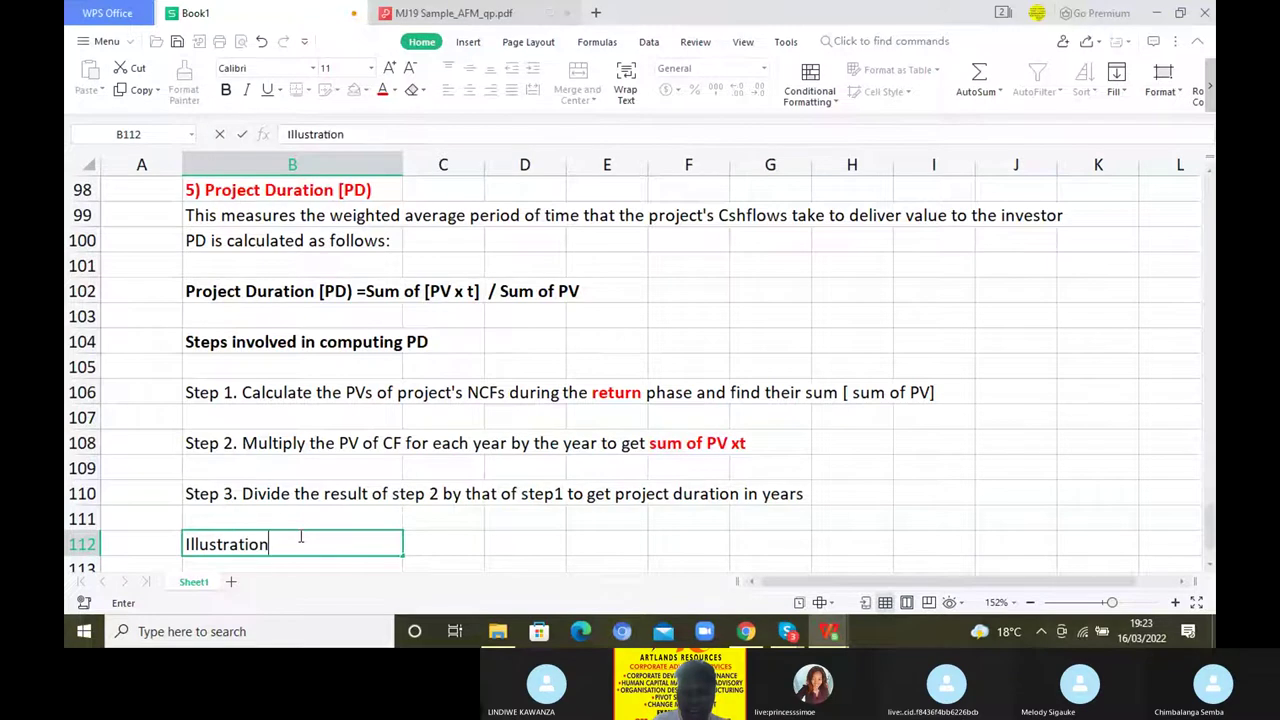
click(518, 546)
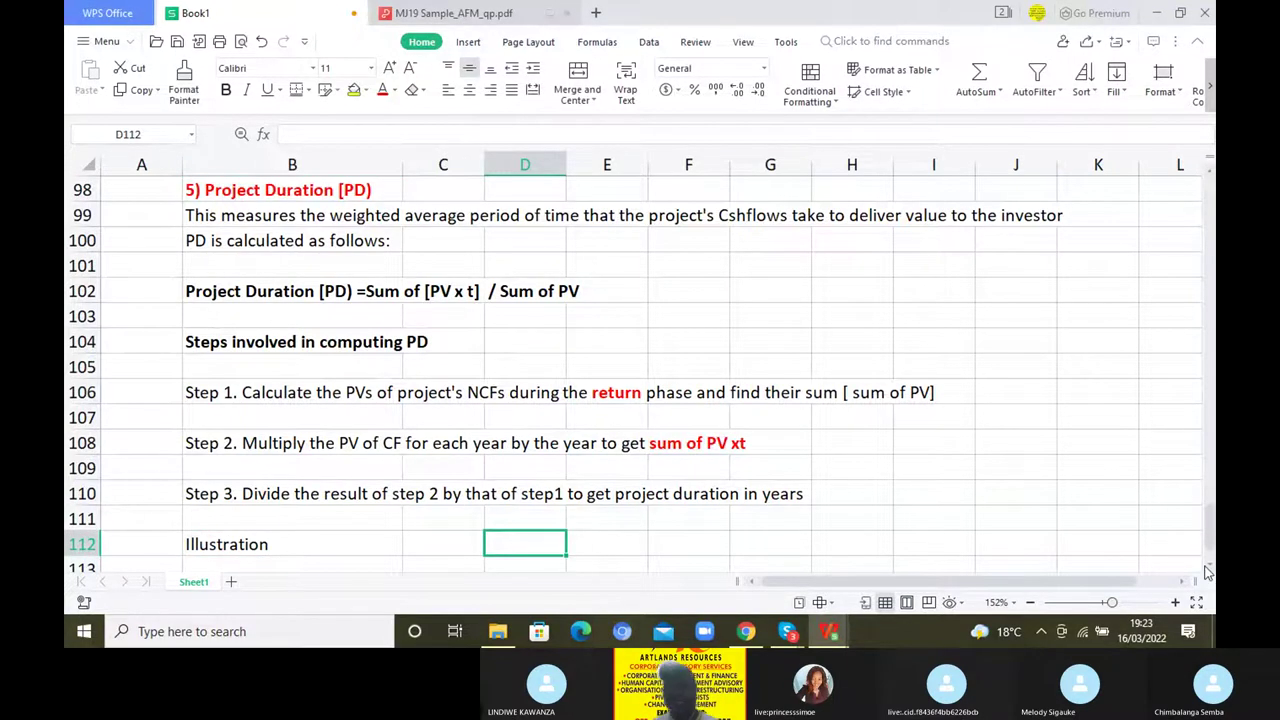
scroll(1207, 570, down, 2)
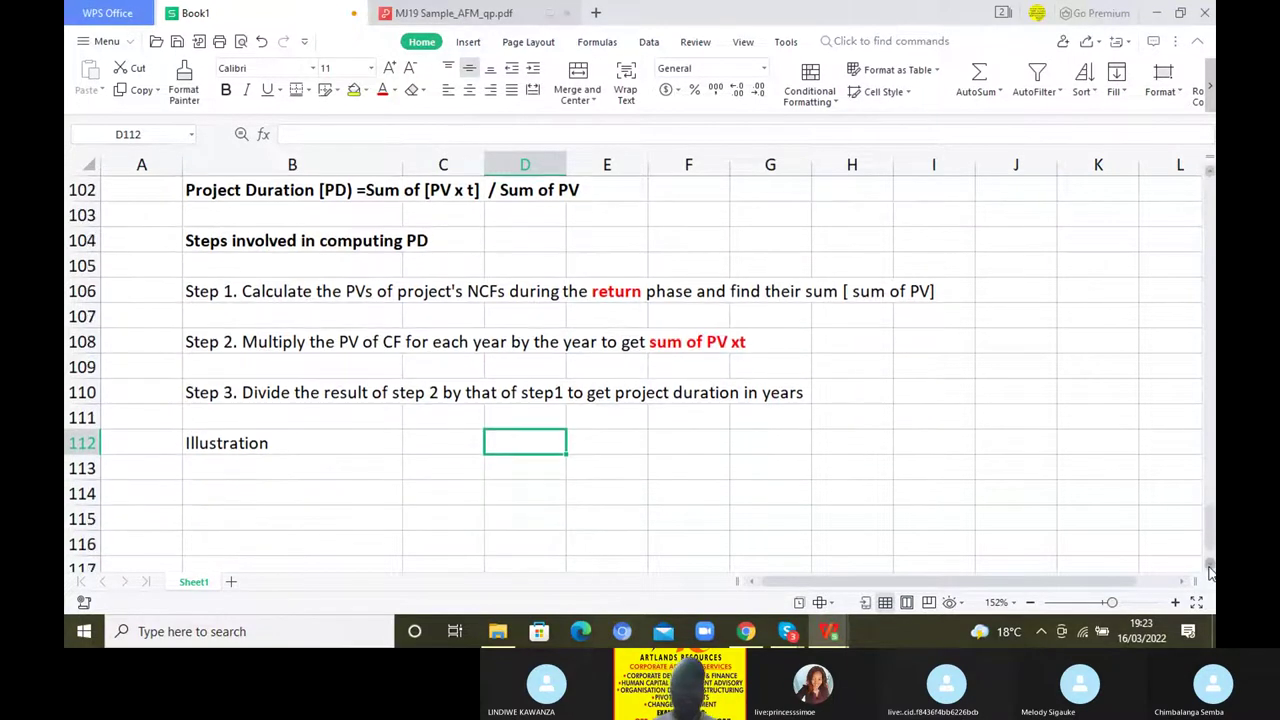
click(240, 447)
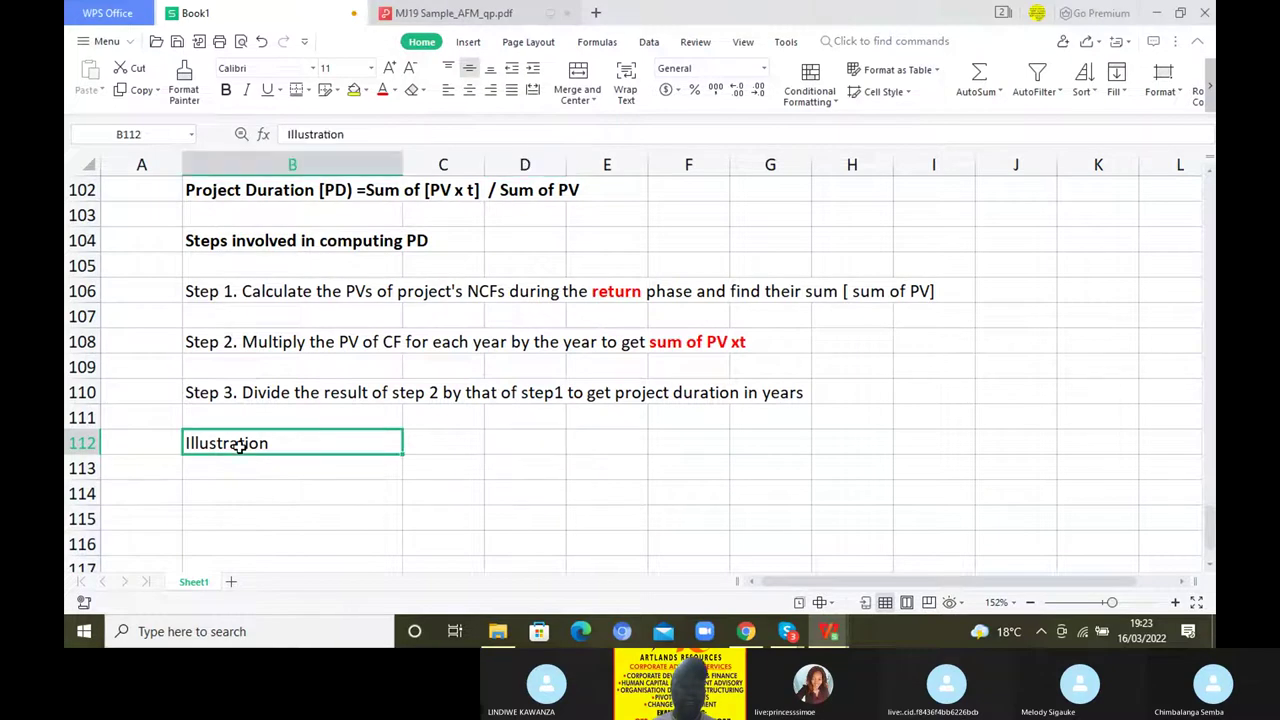
click(226, 90)
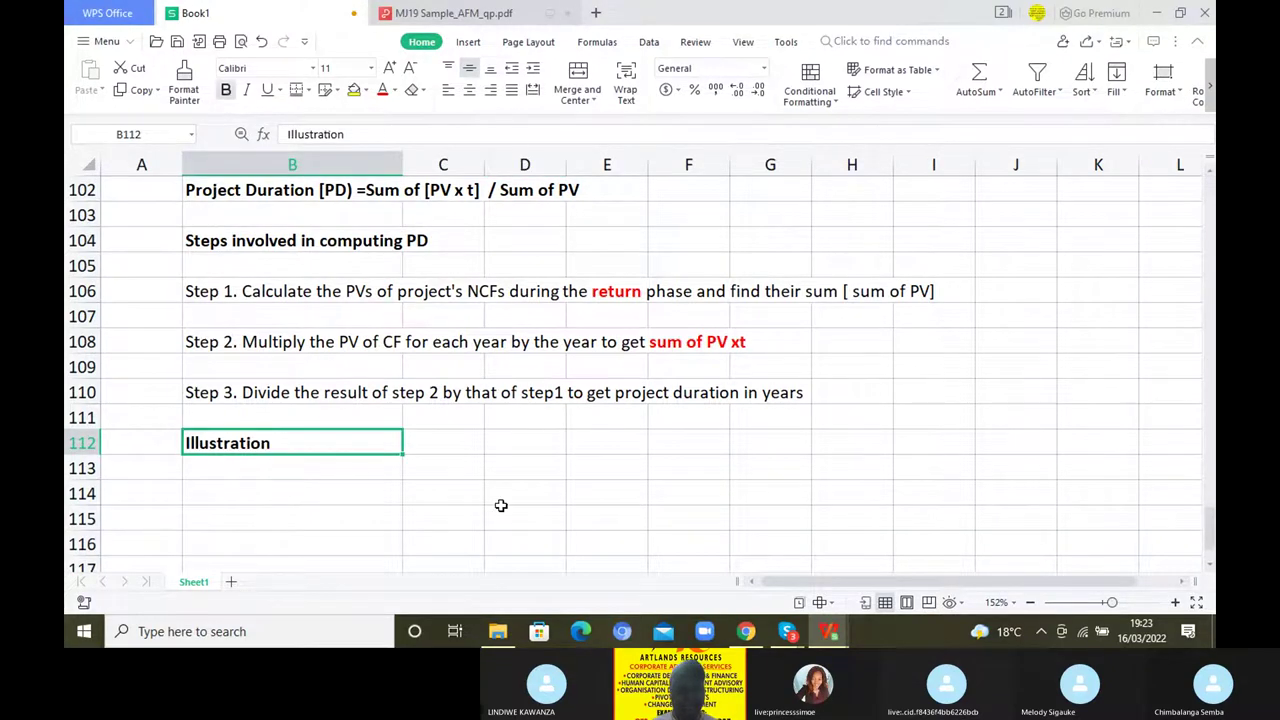
Enter the label "Year" in cell B114 and the years 1, 2, 3 and 4 in C114:F114
click(281, 490)
text(Year)
click(421, 488)
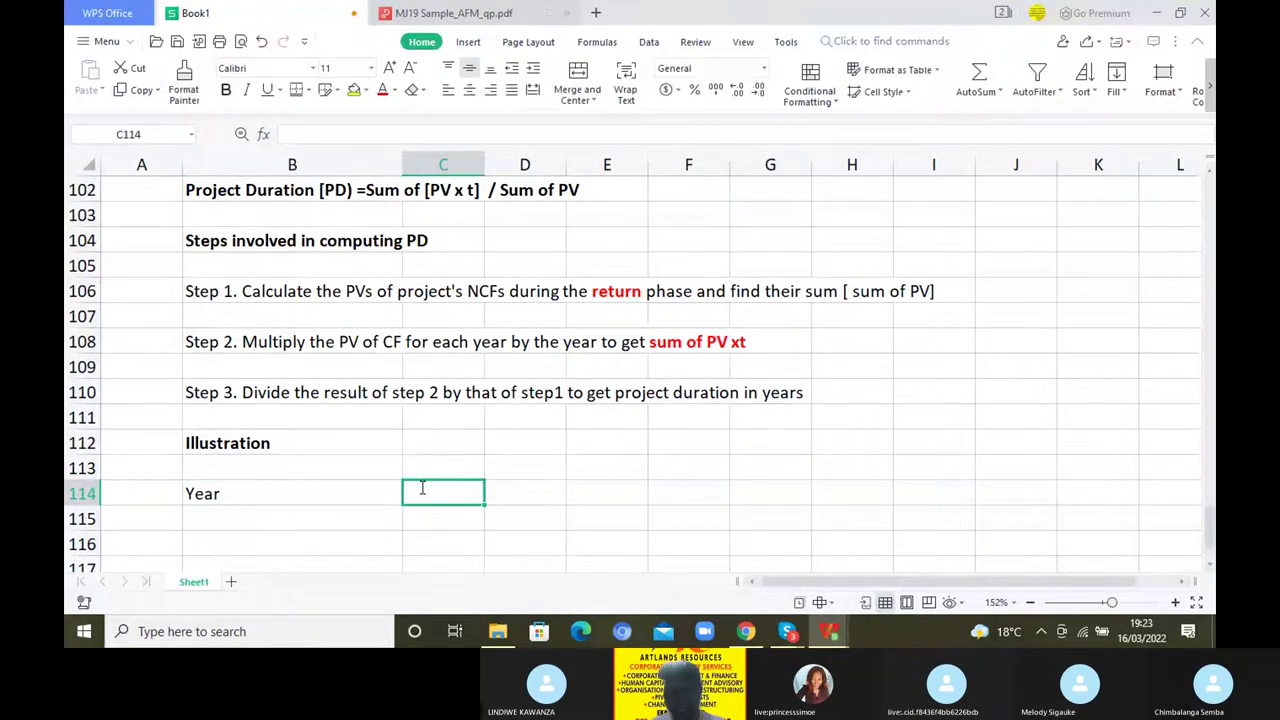
text(1)
key(Tab)
text(1)
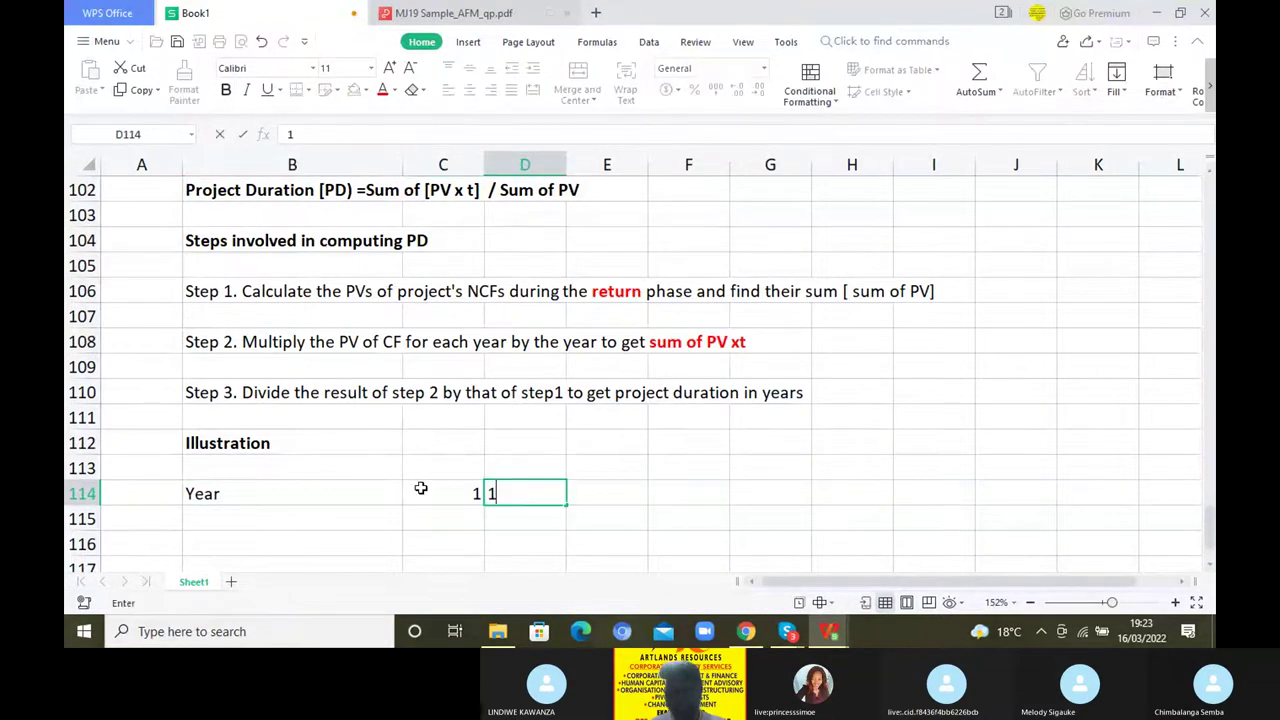
key(BackSpace)
text(2)
key(Tab)
text(3)
key(Tab)
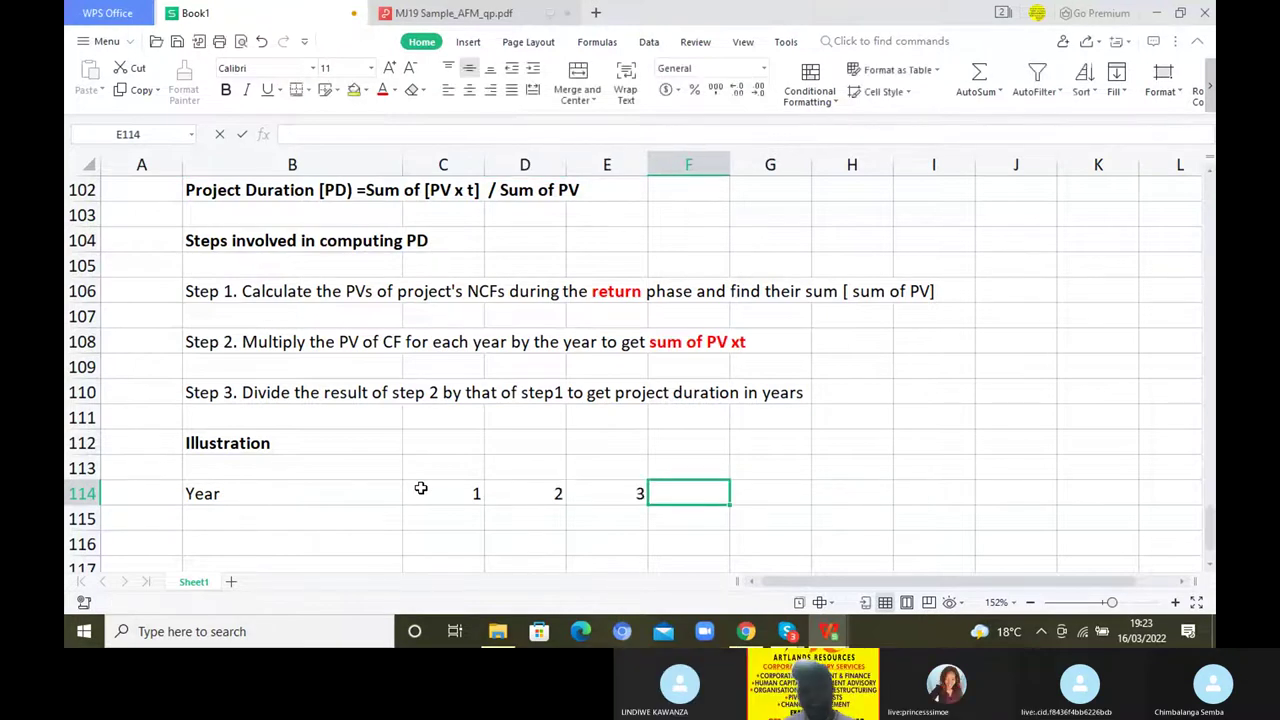
text(4)
key(Return)
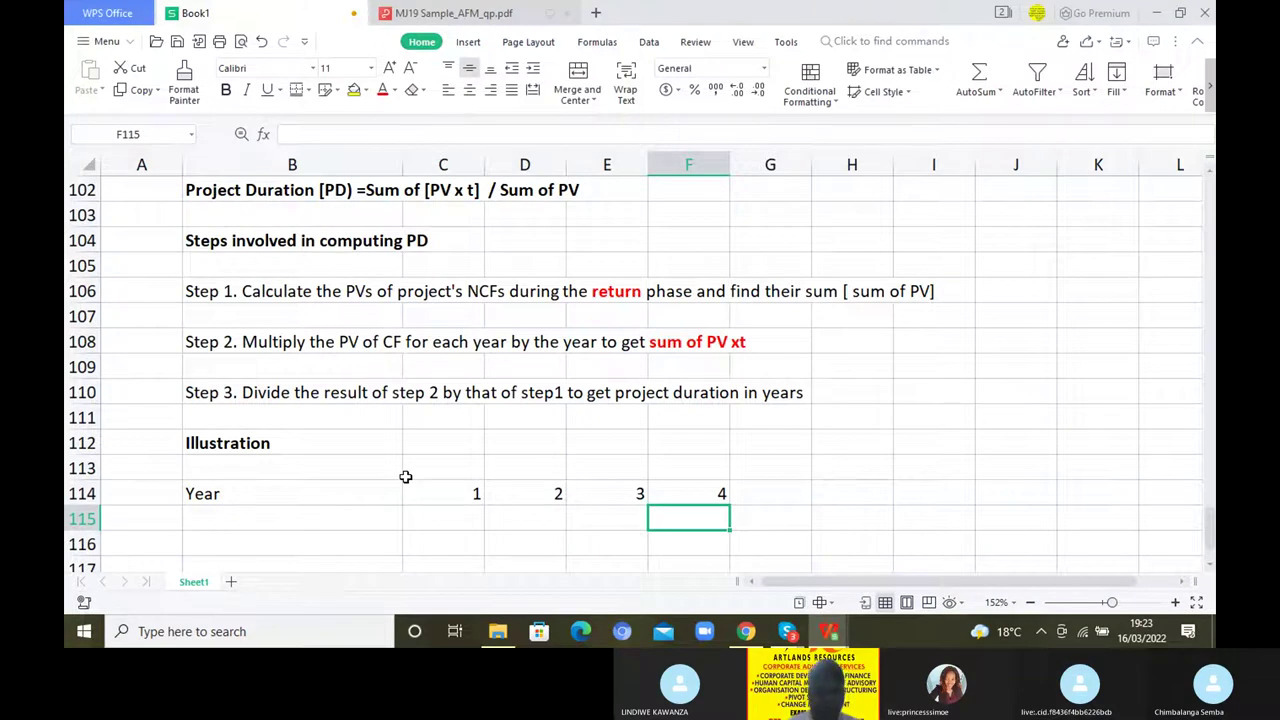
Enter the label "NCF" in cell B115 and the cash flows 800, 1500, 1860 and 1200 in C115:F115
click(300, 521)
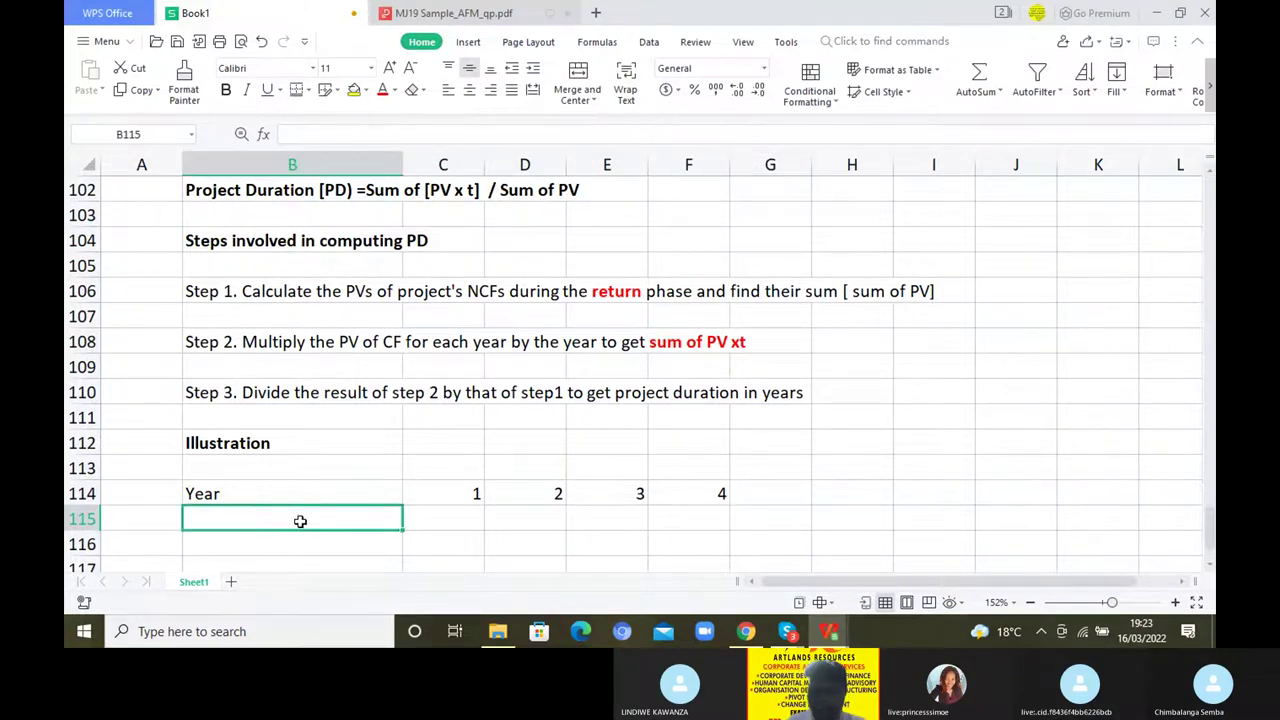
text(NCF)
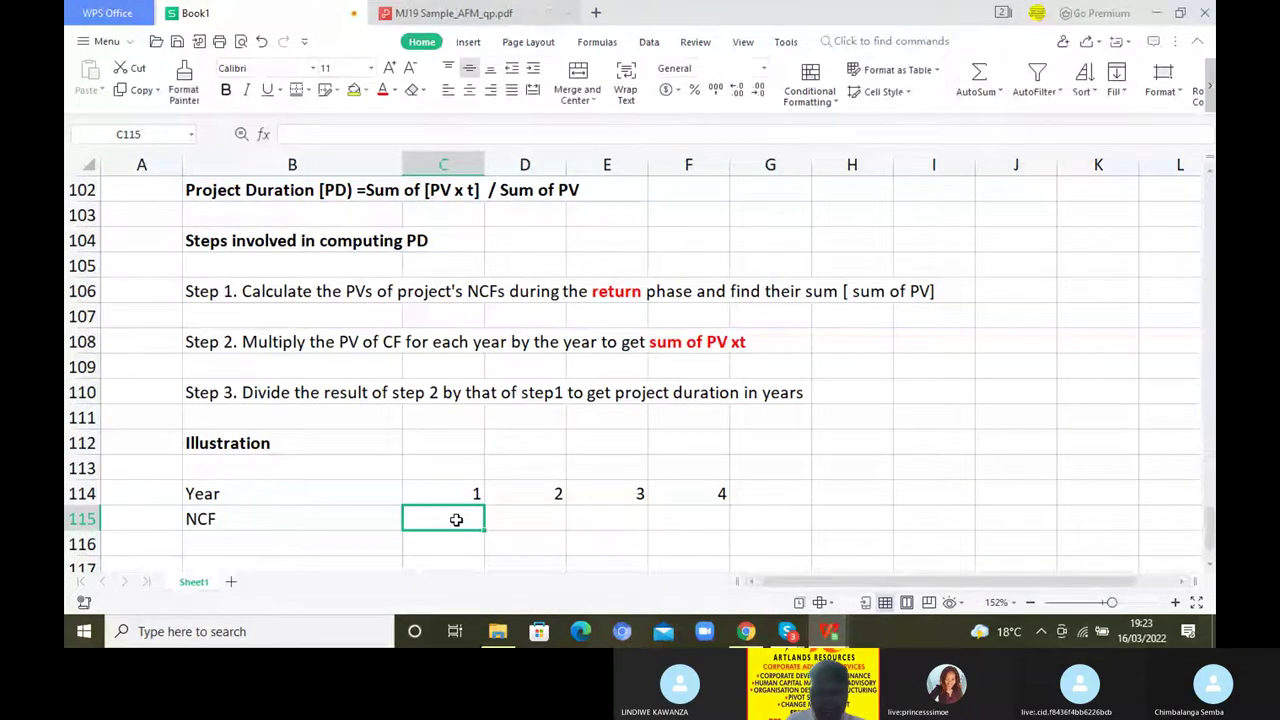
text(800)
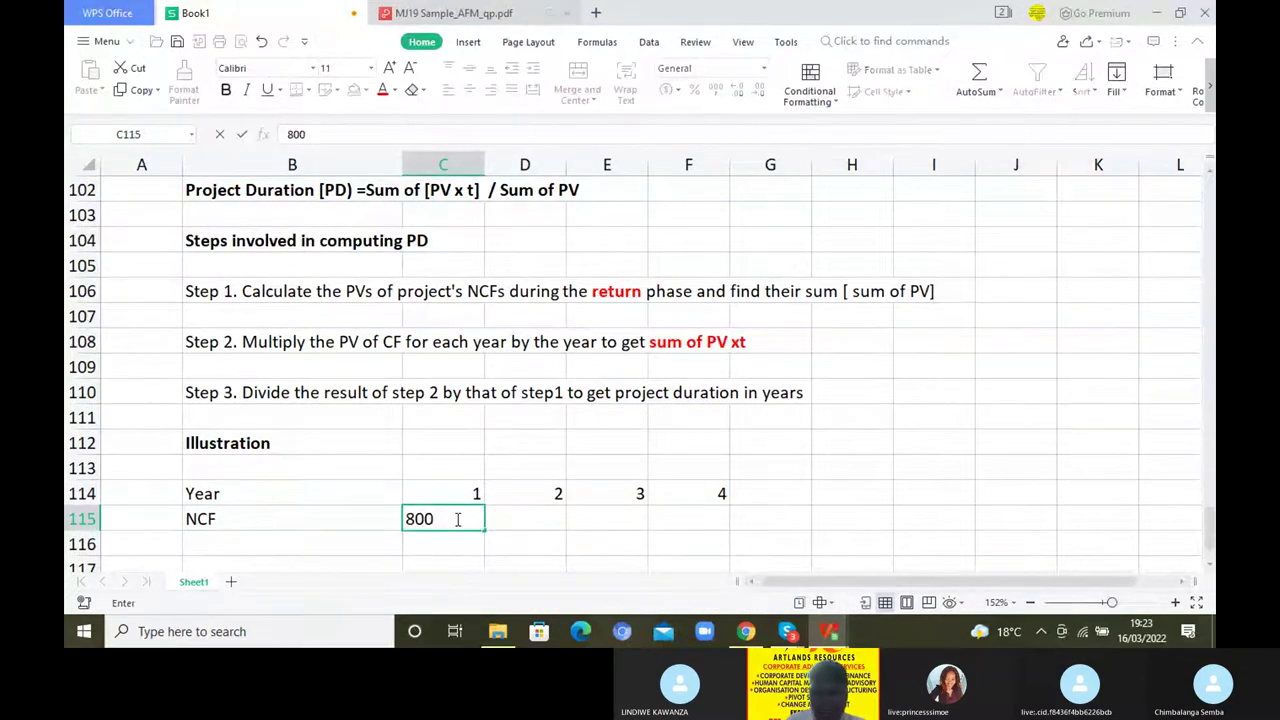
key(Tab)
text(15)
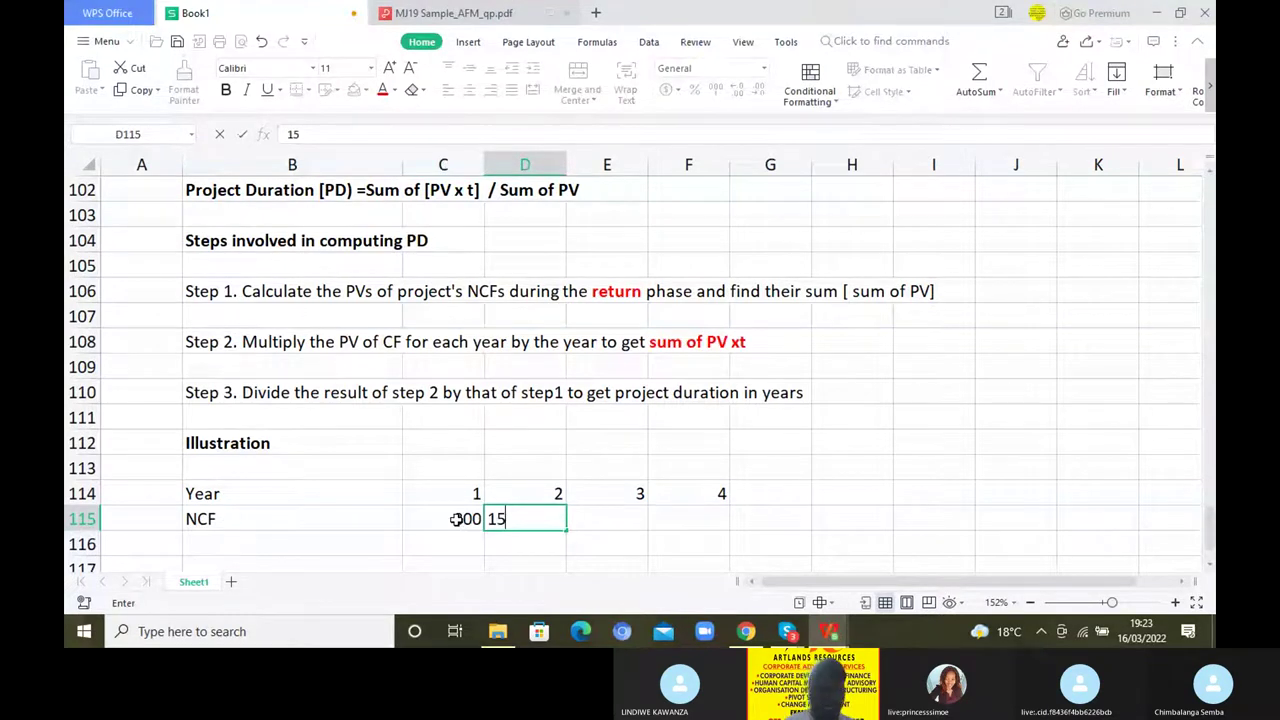
text(00)
key(Tab)
text(1860)
key(Tab)
text(1200)
key(Return)
click(257, 548)
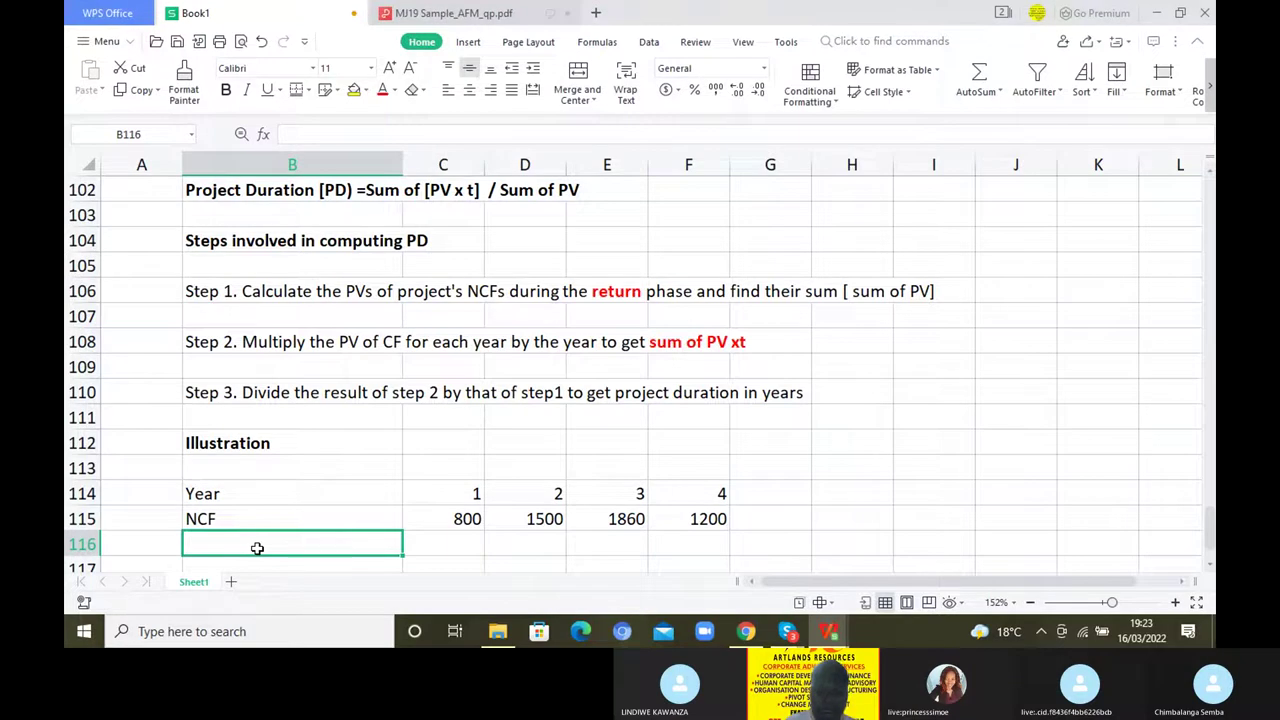
text(PVIF )
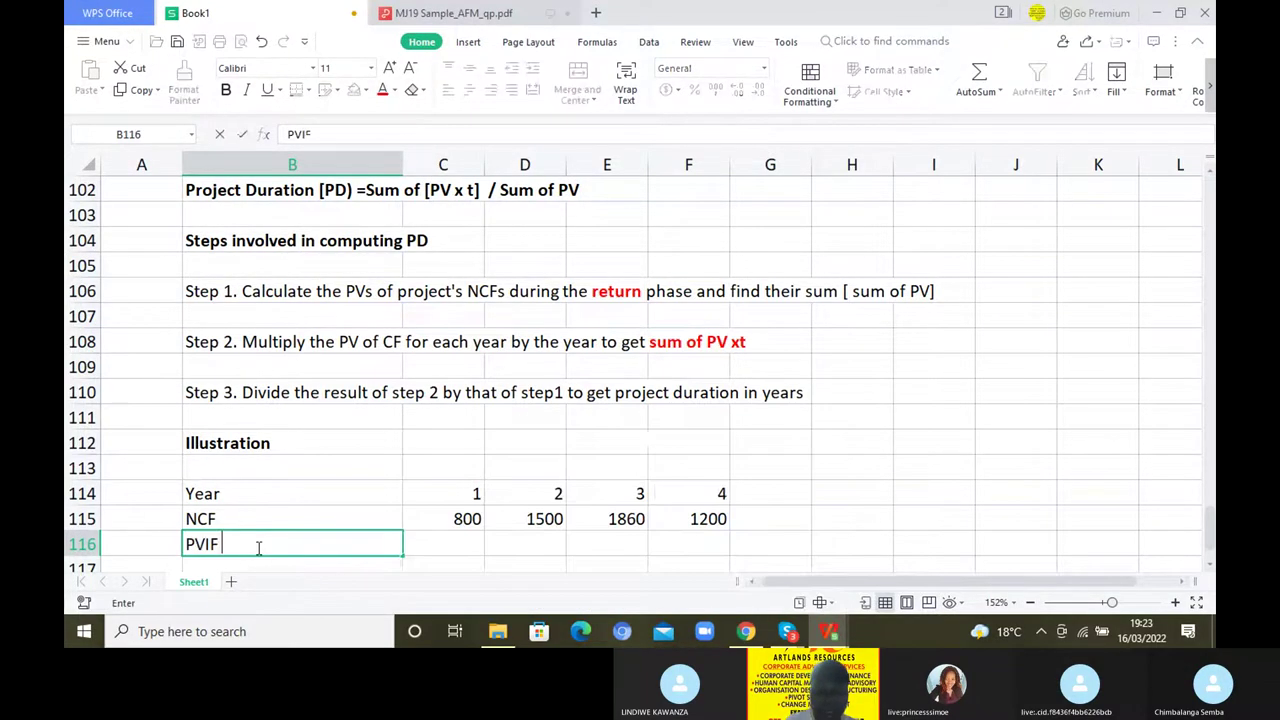
text(@10%)
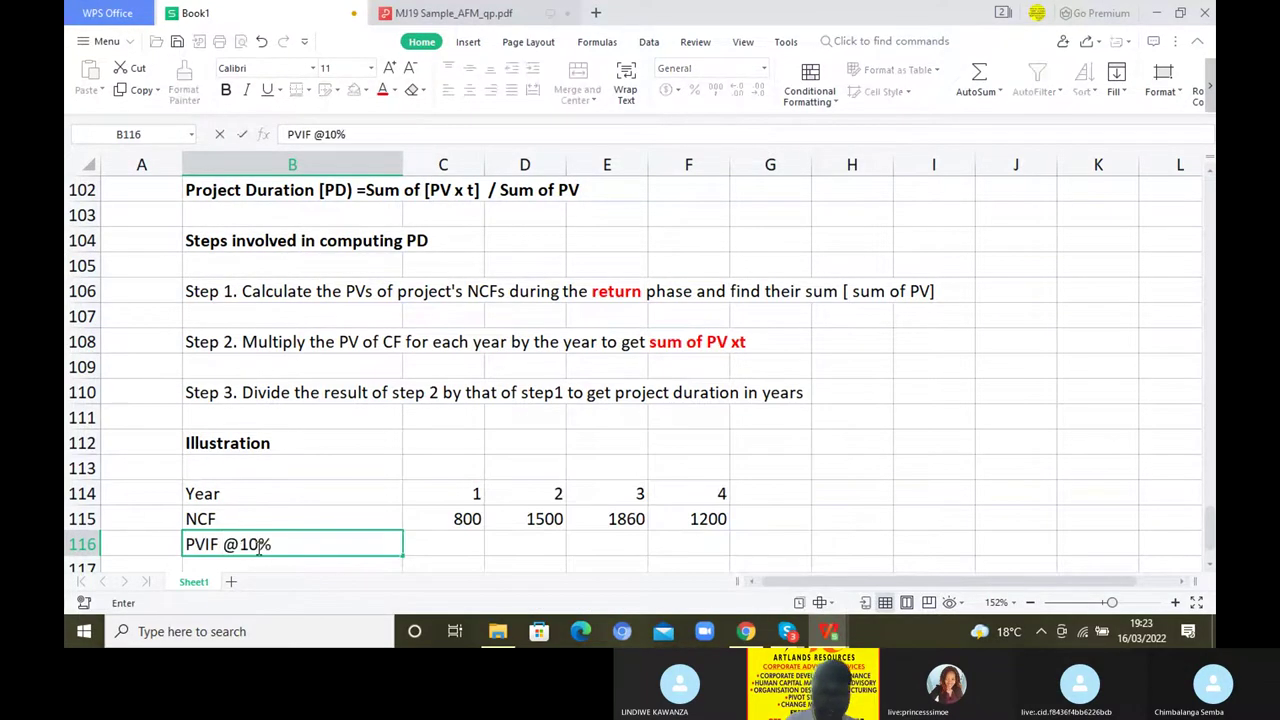
click(463, 540)
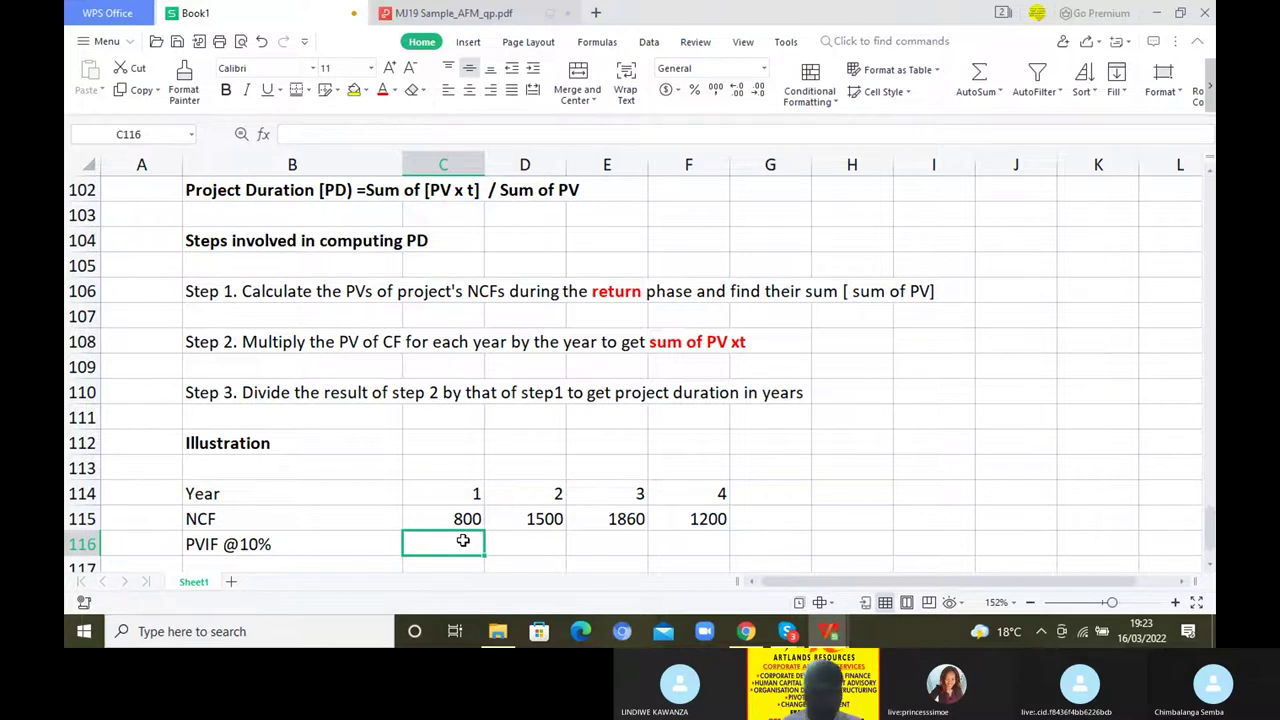
text(1.1^)
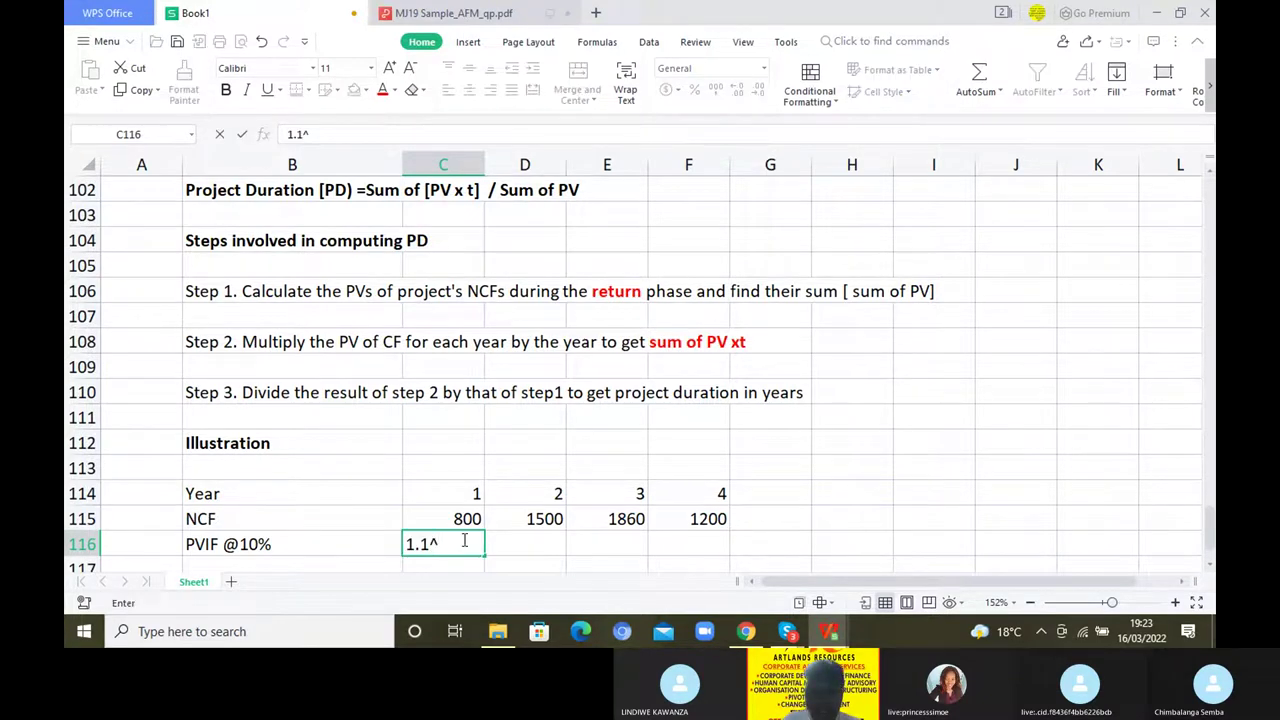
key(BackSpace)
key(BackSpace)
key(BackSpace)
key(BackSpace)
Enter the discount factor formula =1.1^-C114 for year 1 in cell C116
text(=1.)
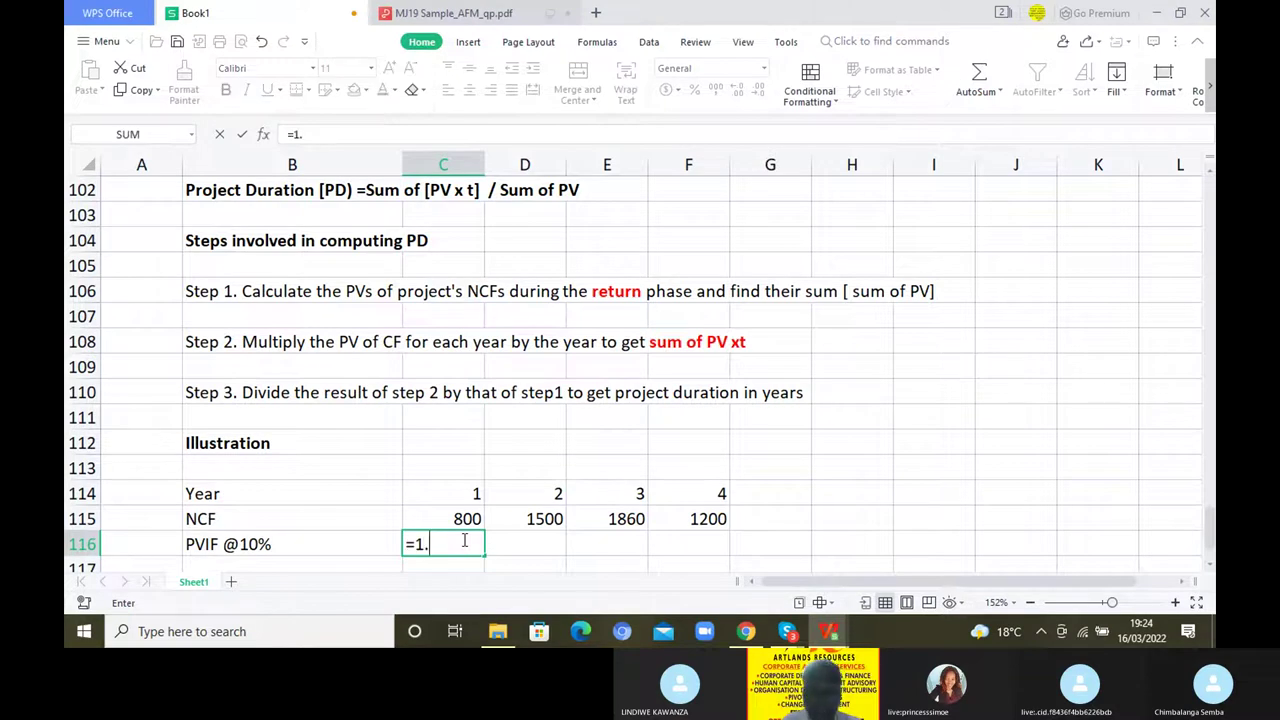
text(1^-)
click(454, 491)
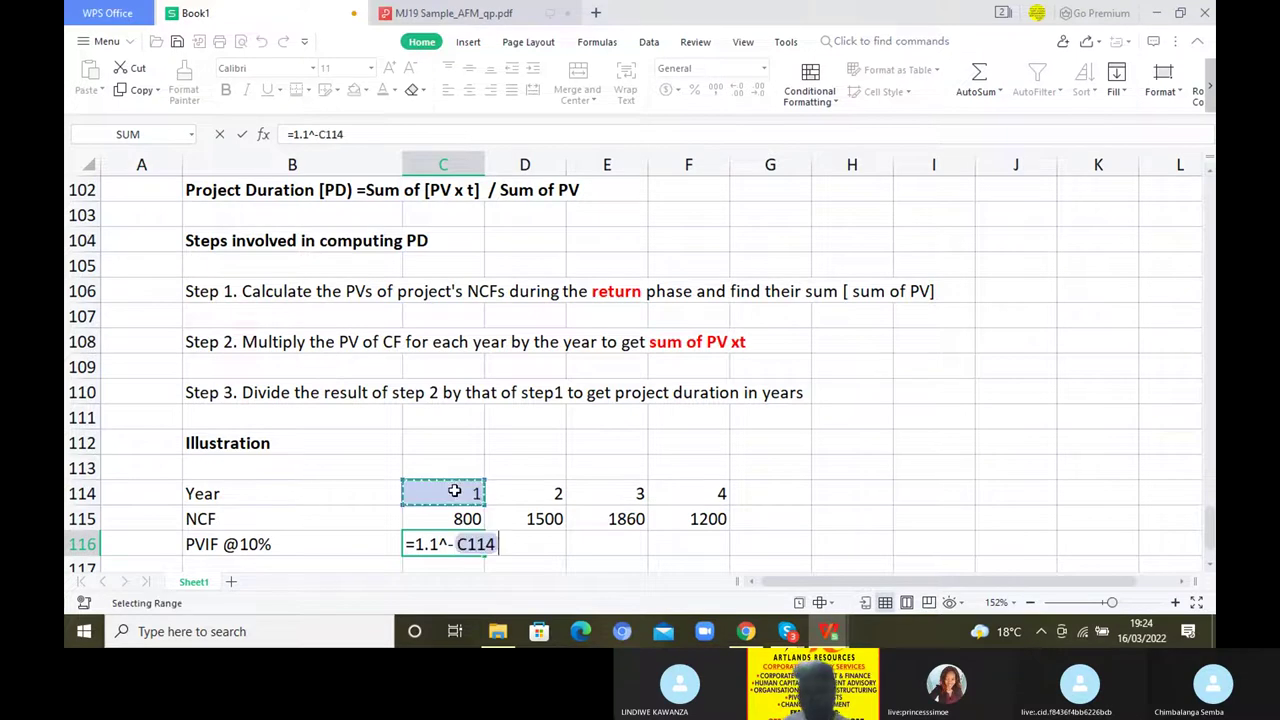
key(Return)
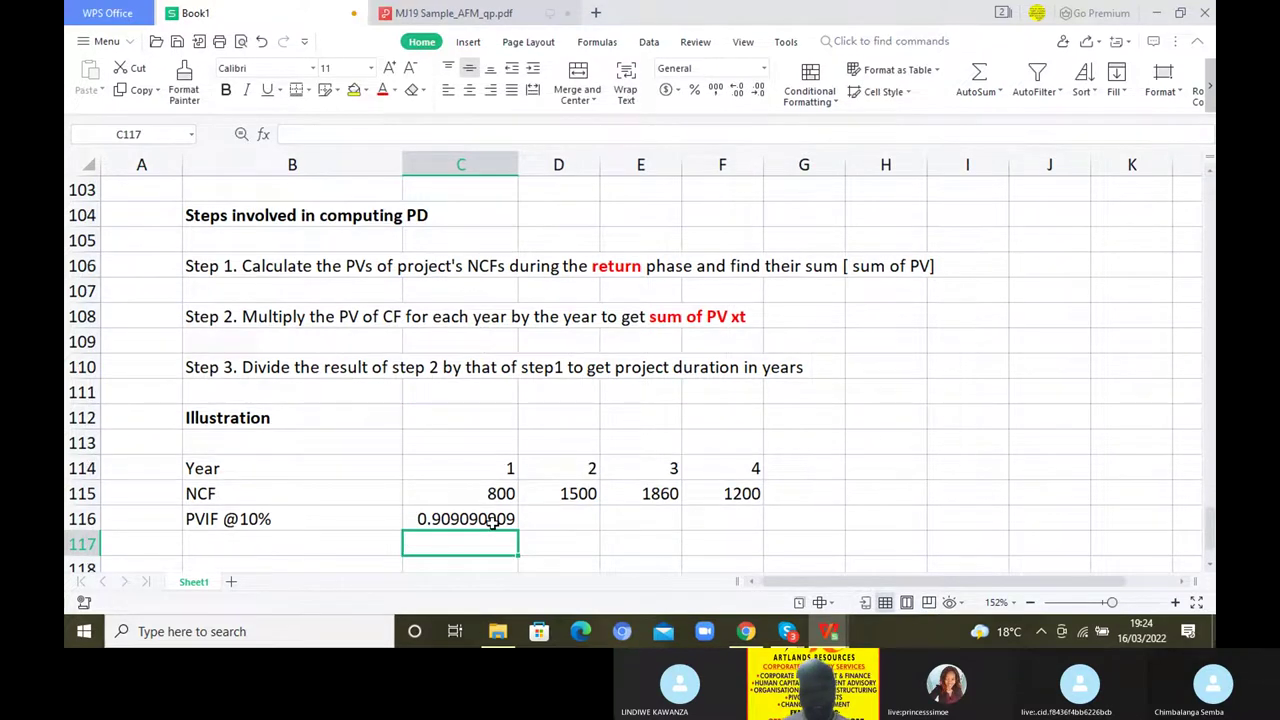
Fill the discount factor formula from C116 across to F116 and apply the comma number style with two decimals
click(491, 524)
drag(520, 528, 740, 520)
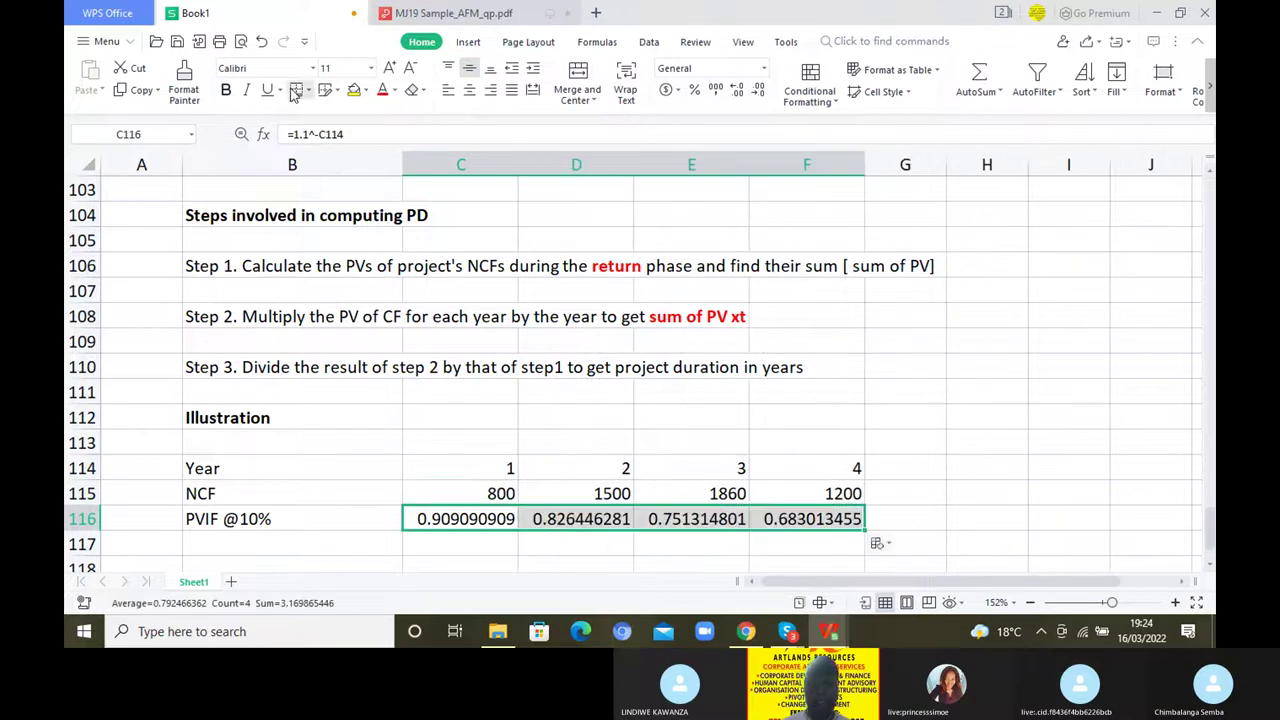
click(717, 91)
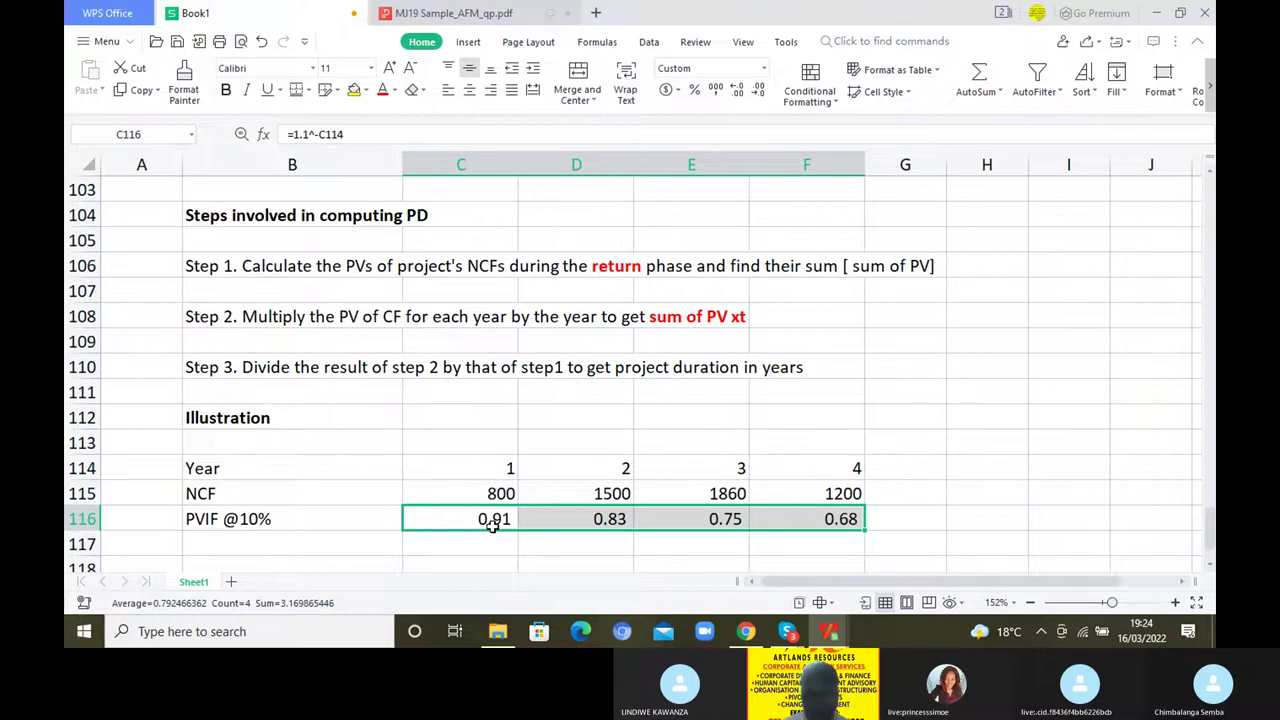
Add the column heading "Total" in cell G114 and the row label "PV" in cell B117
click(452, 542)
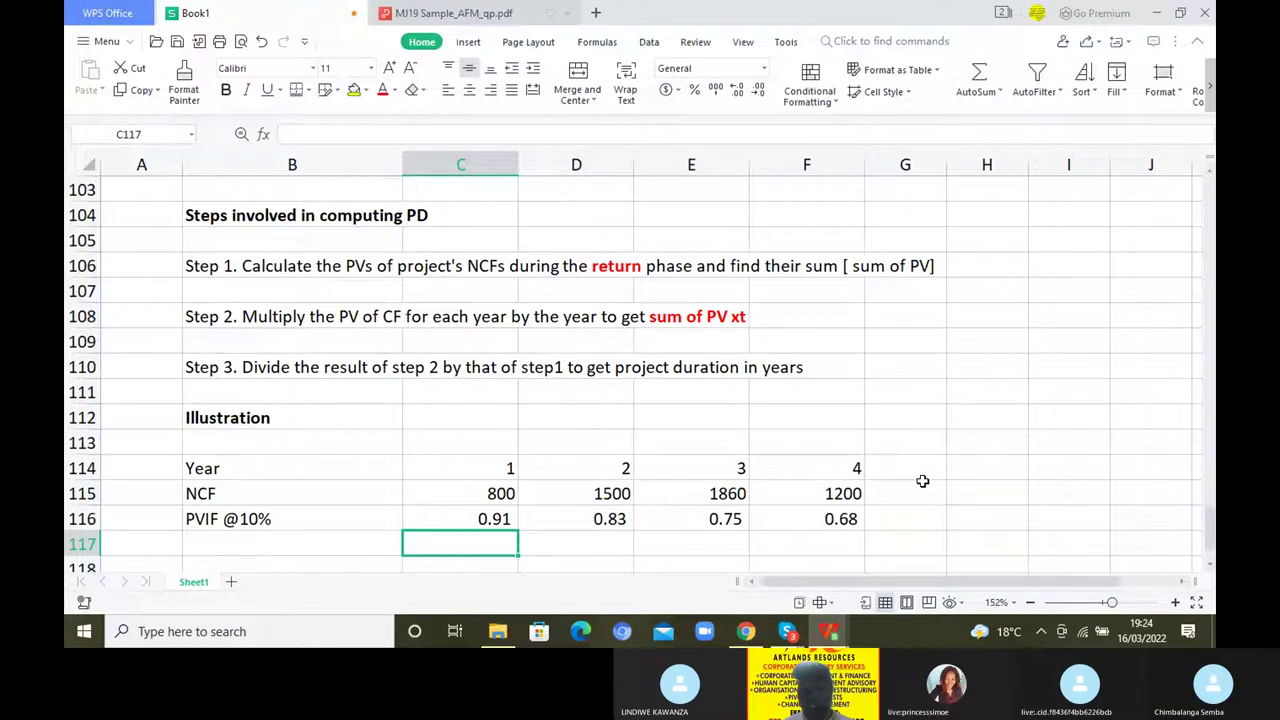
click(920, 473)
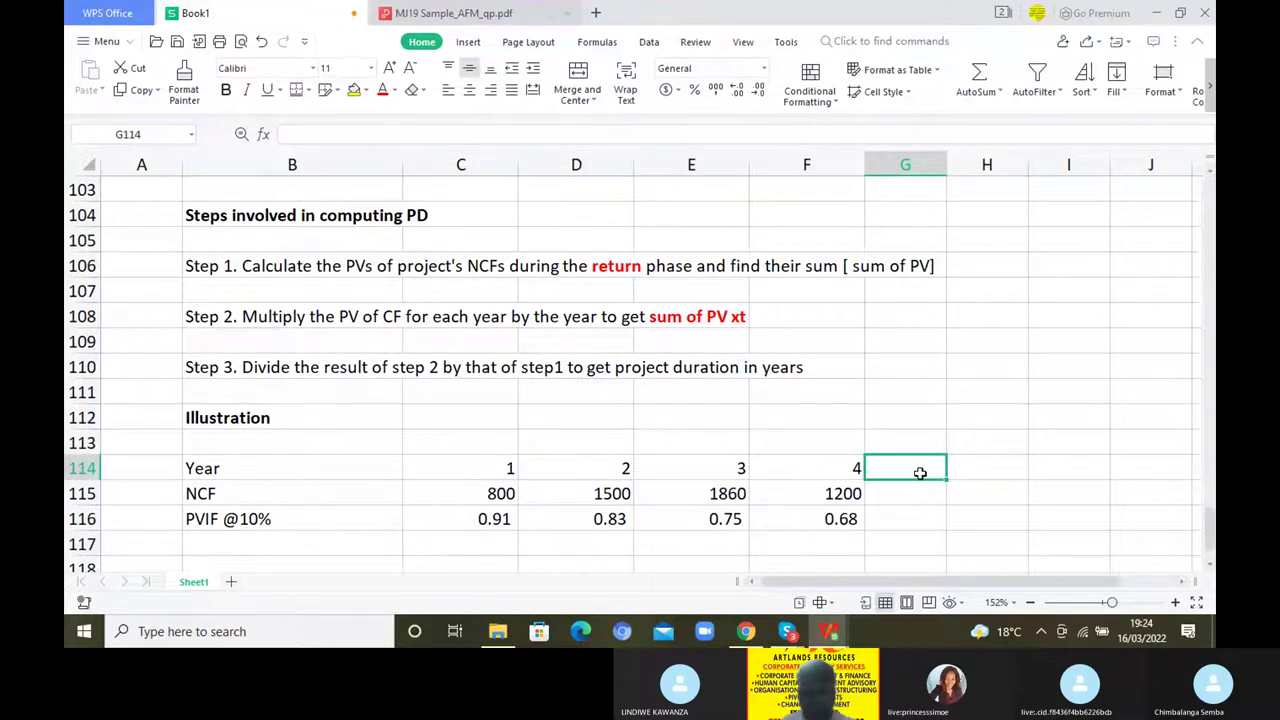
text(Total)
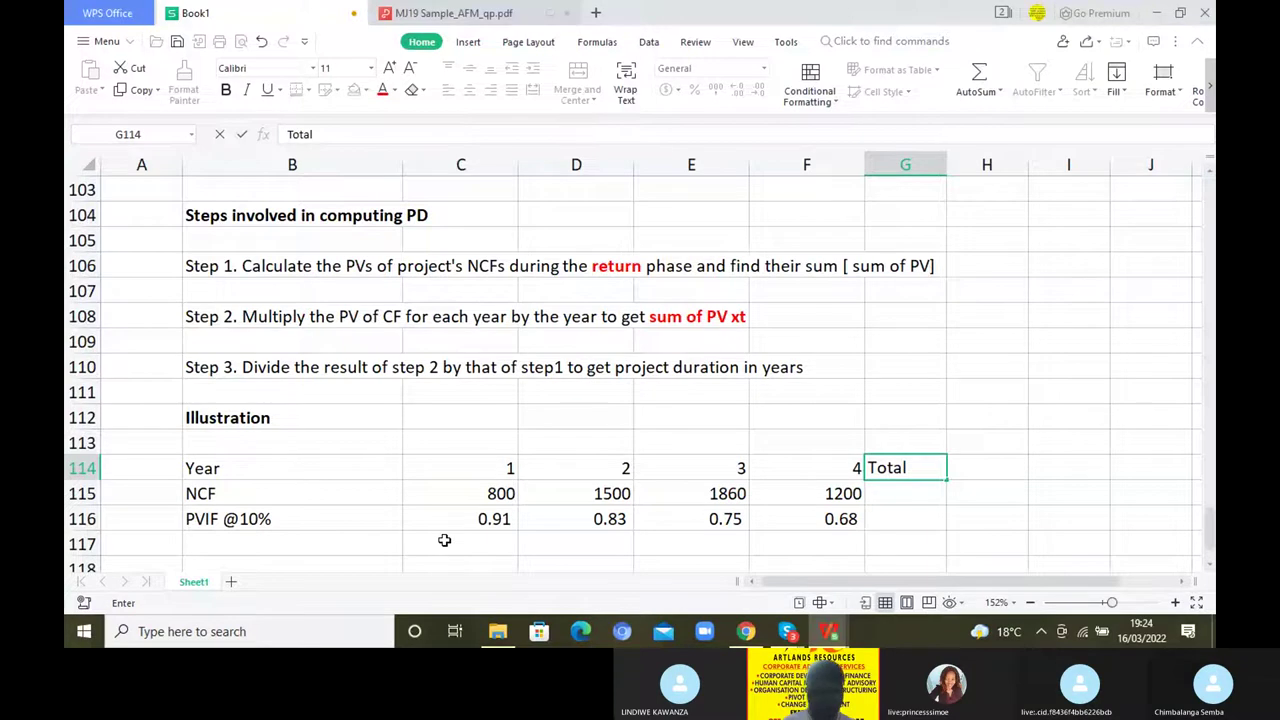
click(288, 546)
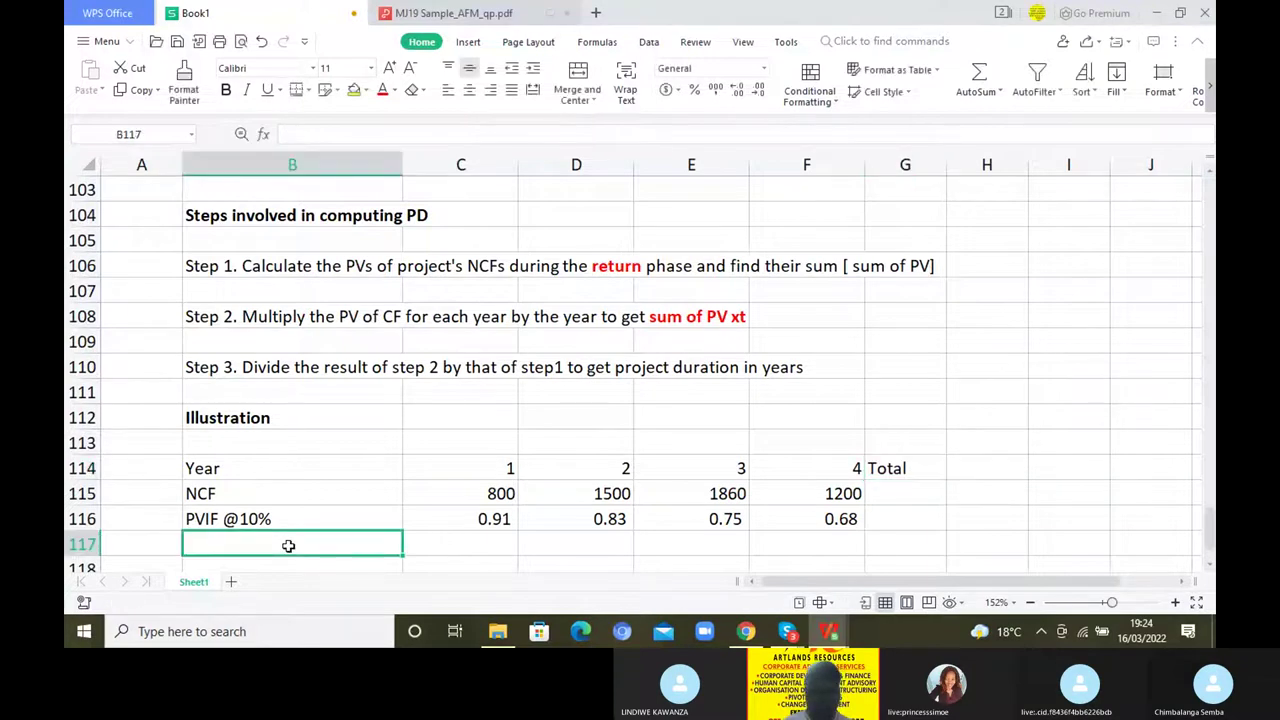
text(PV)
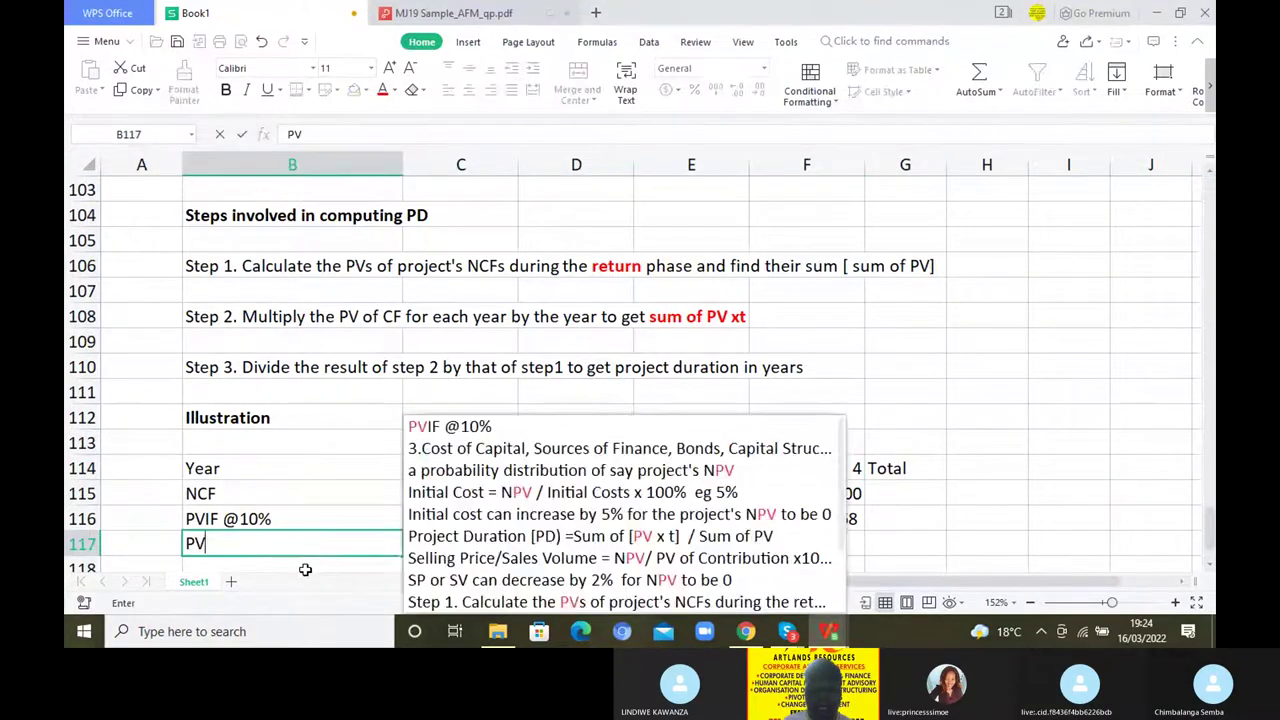
key(Return)
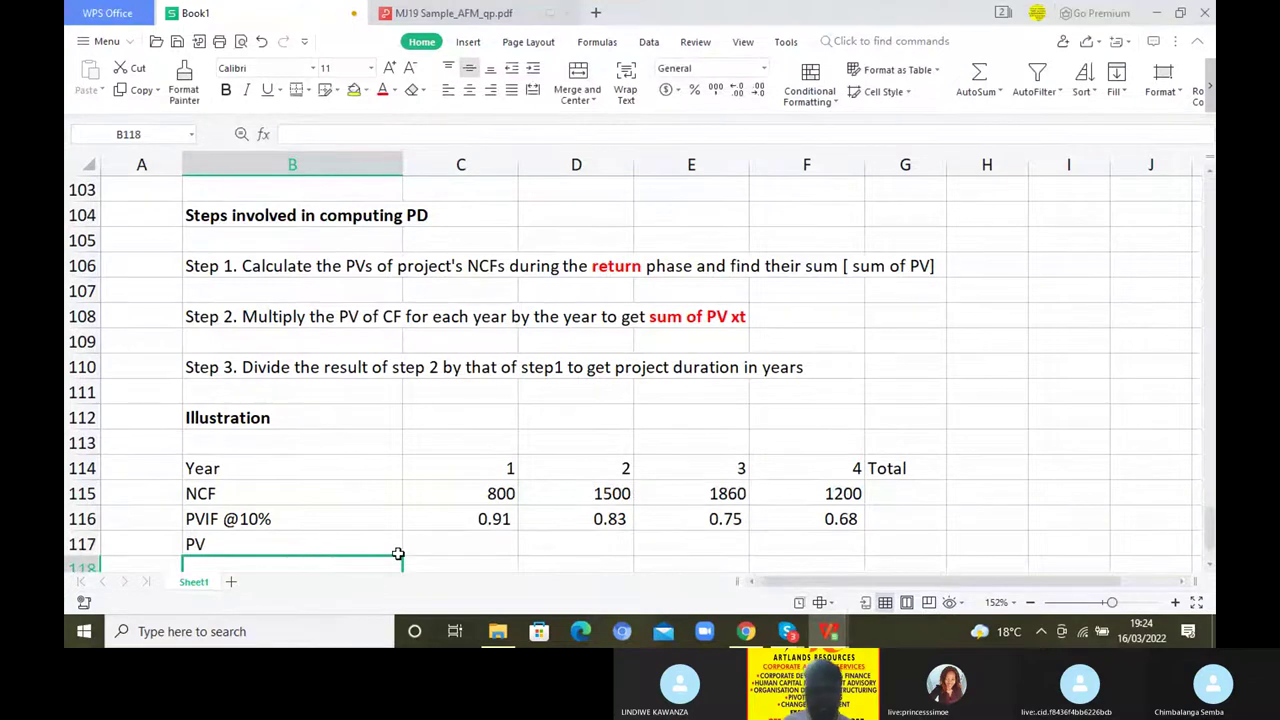
Calculate the present values in row 117 with =C115*C116 in C117 and fill the formula across to F117
click(463, 540)
text(=)
click(480, 493)
text(*)
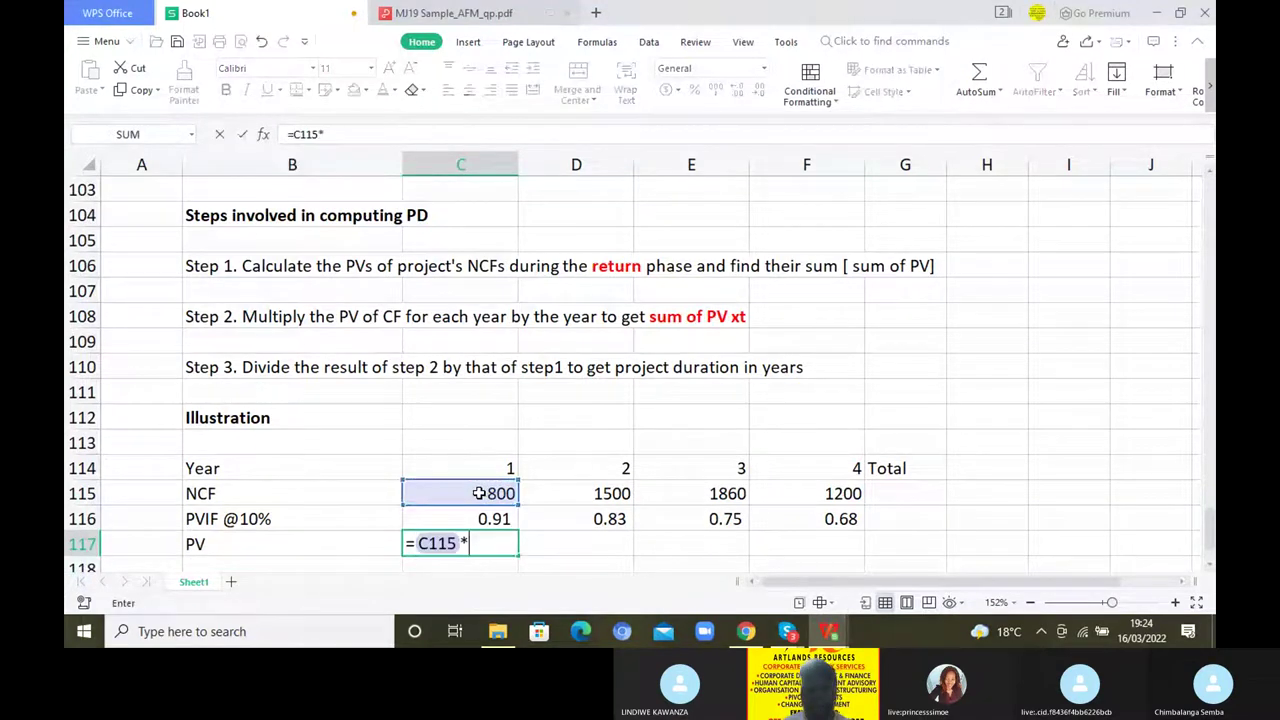
click(492, 518)
key(Return)
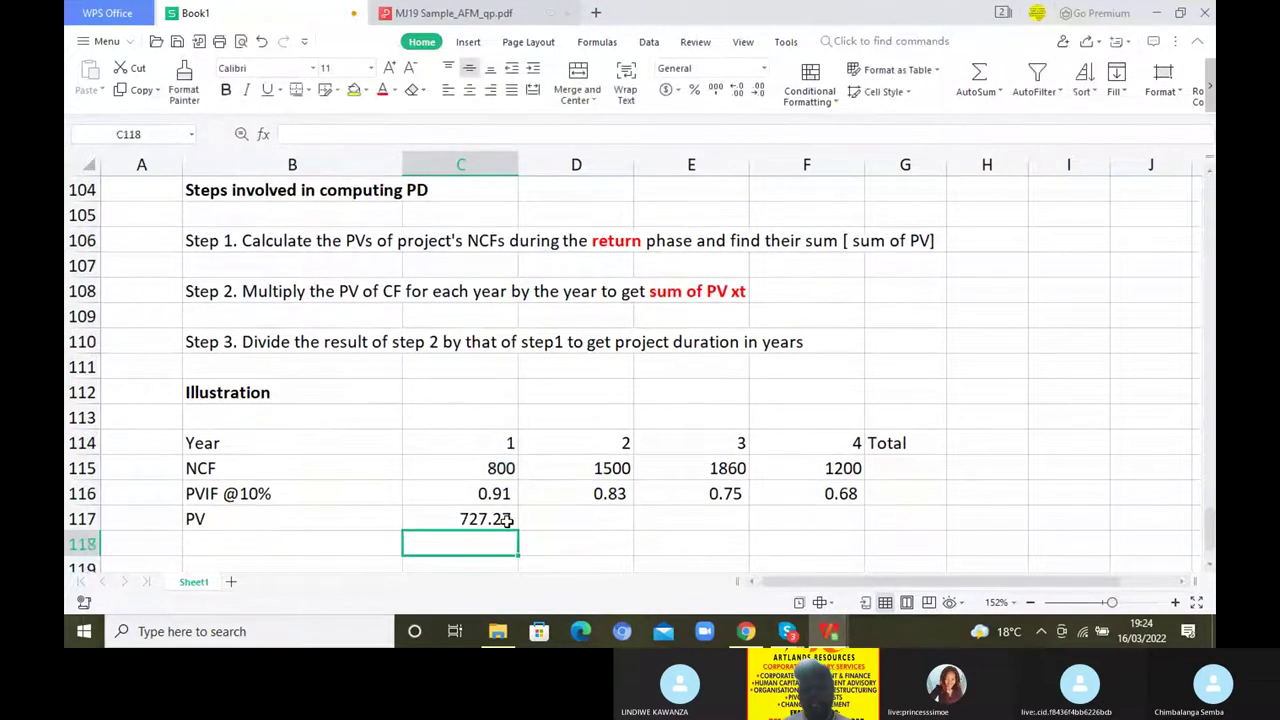
click(507, 519)
drag(517, 529, 852, 523)
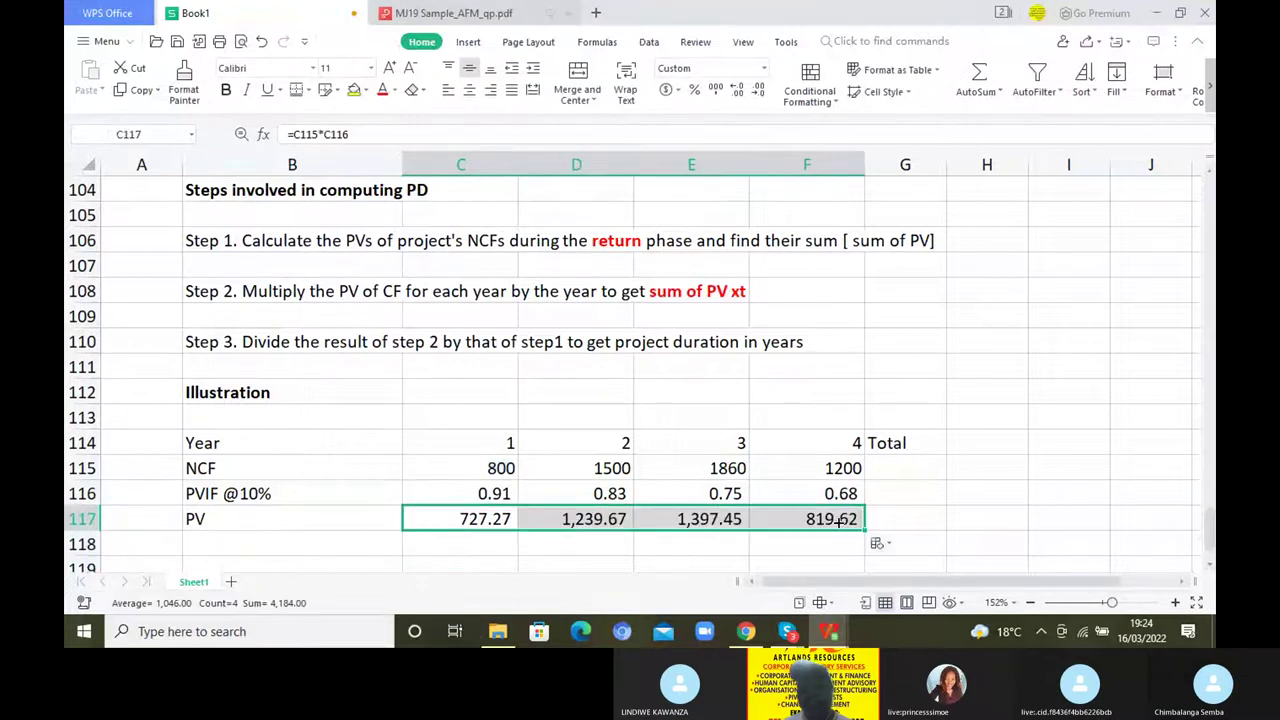
Total the four yearly present values C117:F117 with a SUM formula in cell G117
click(894, 522)
text(=)
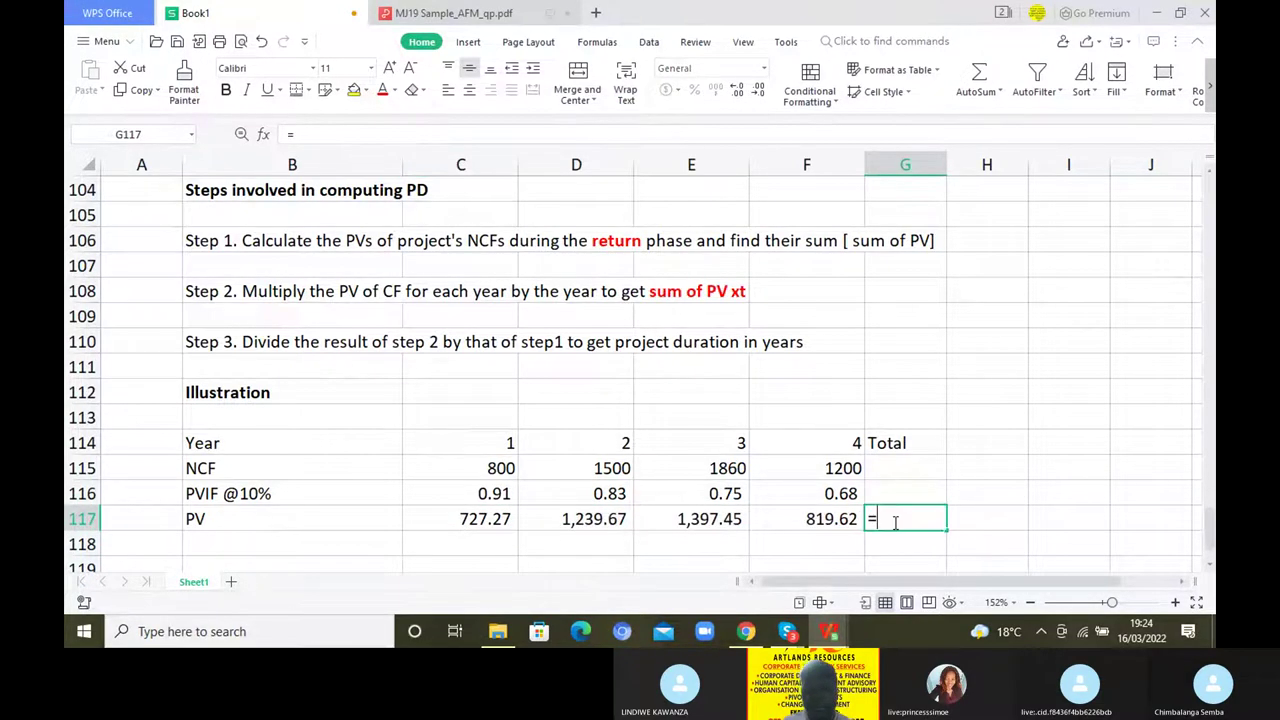
text(SUM()
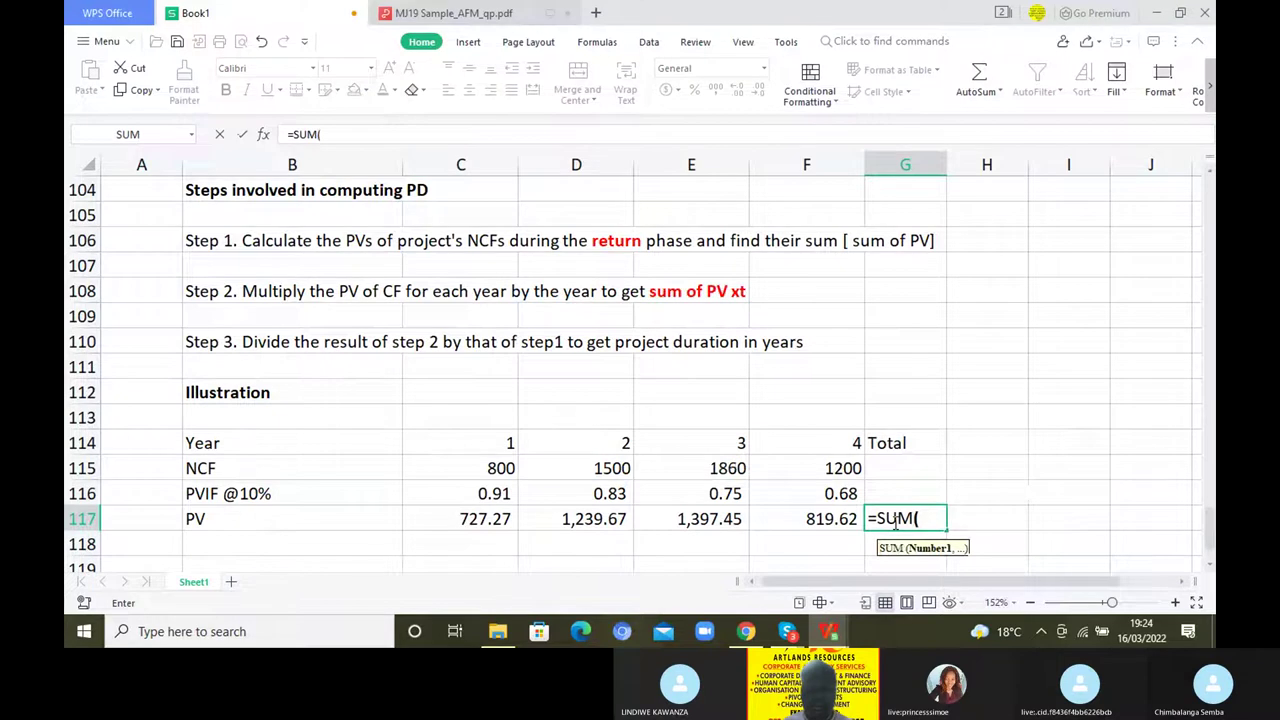
drag(468, 517, 822, 519)
key(Return)
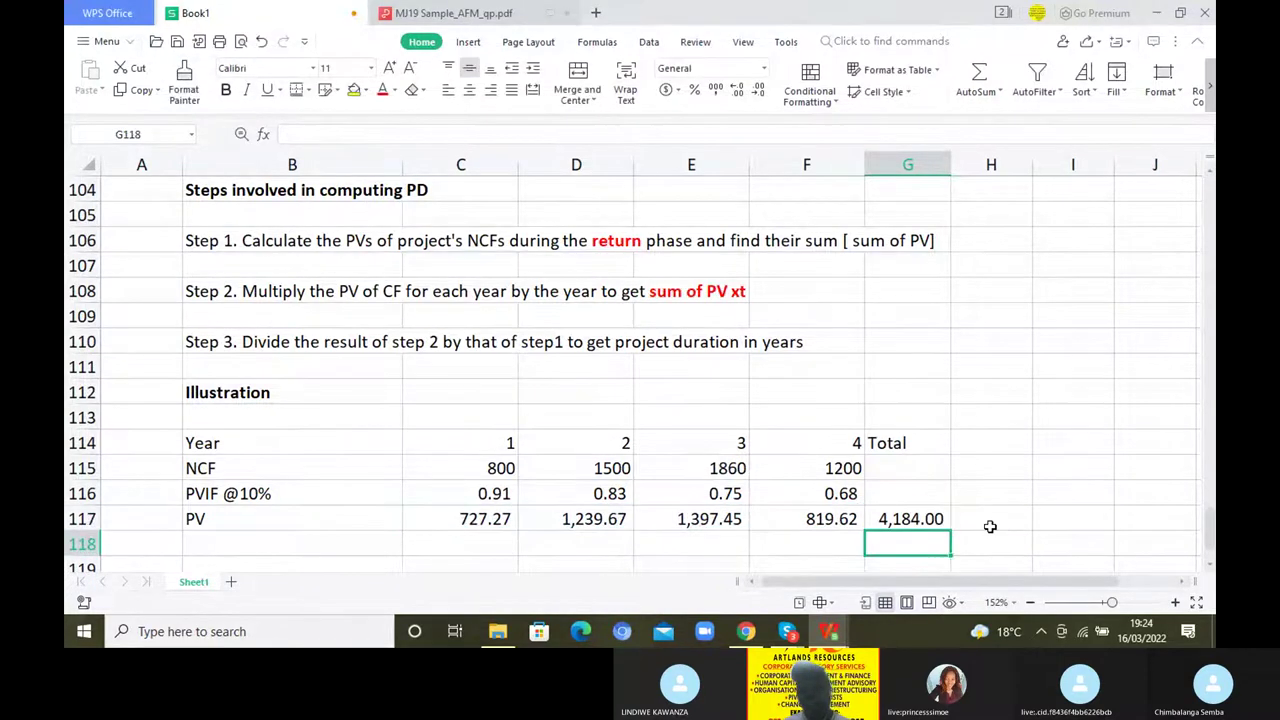
Enter the note "Sum of PV" in cell H117 beside the total
click(986, 519)
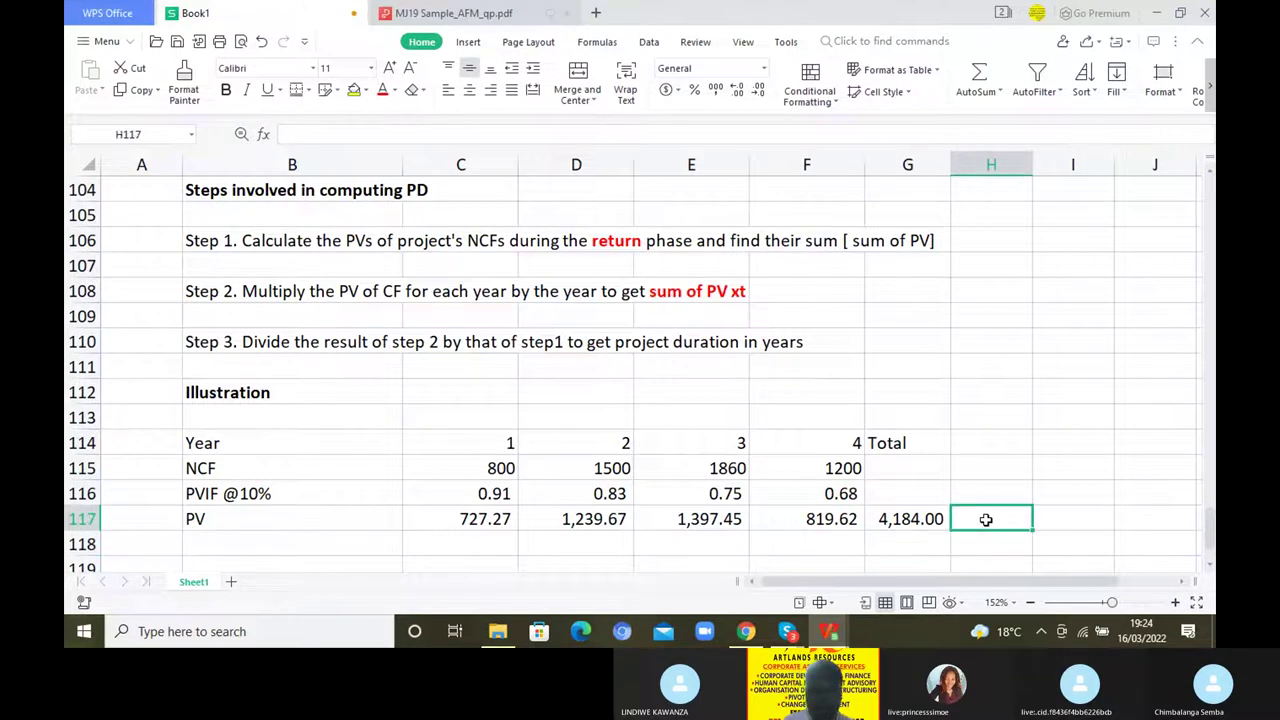
text(Sum of PV)
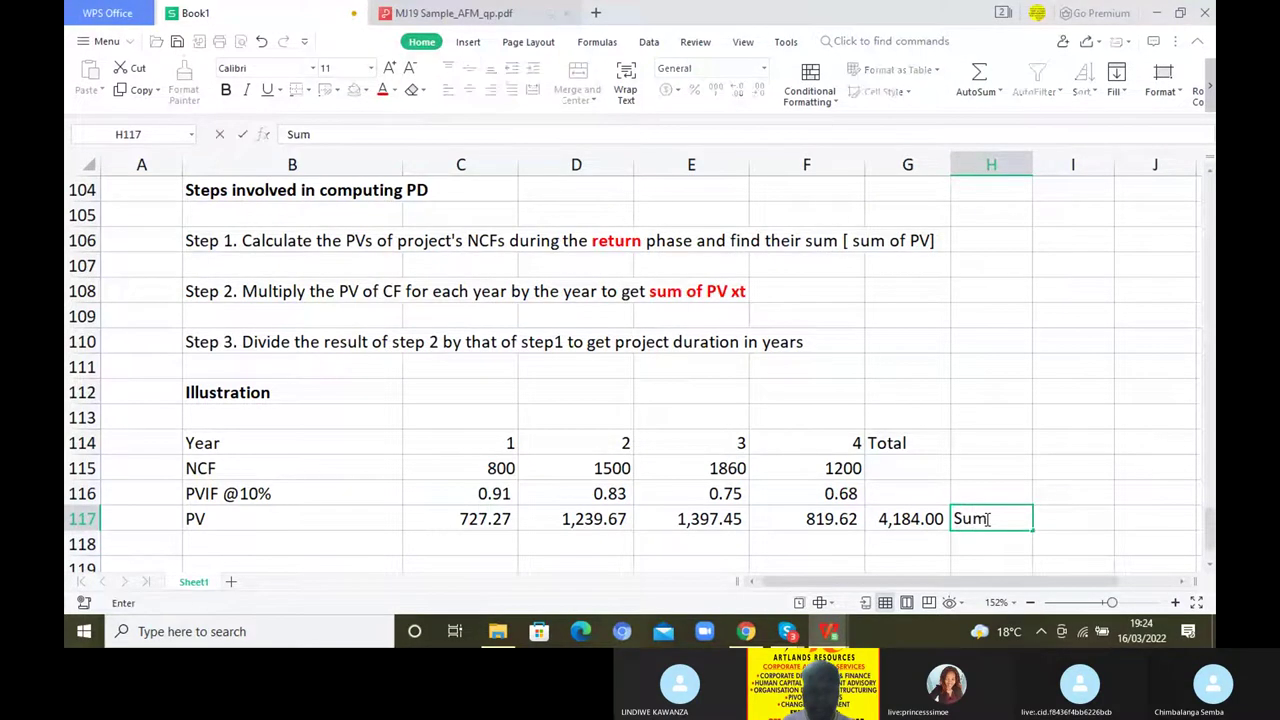
click(890, 534)
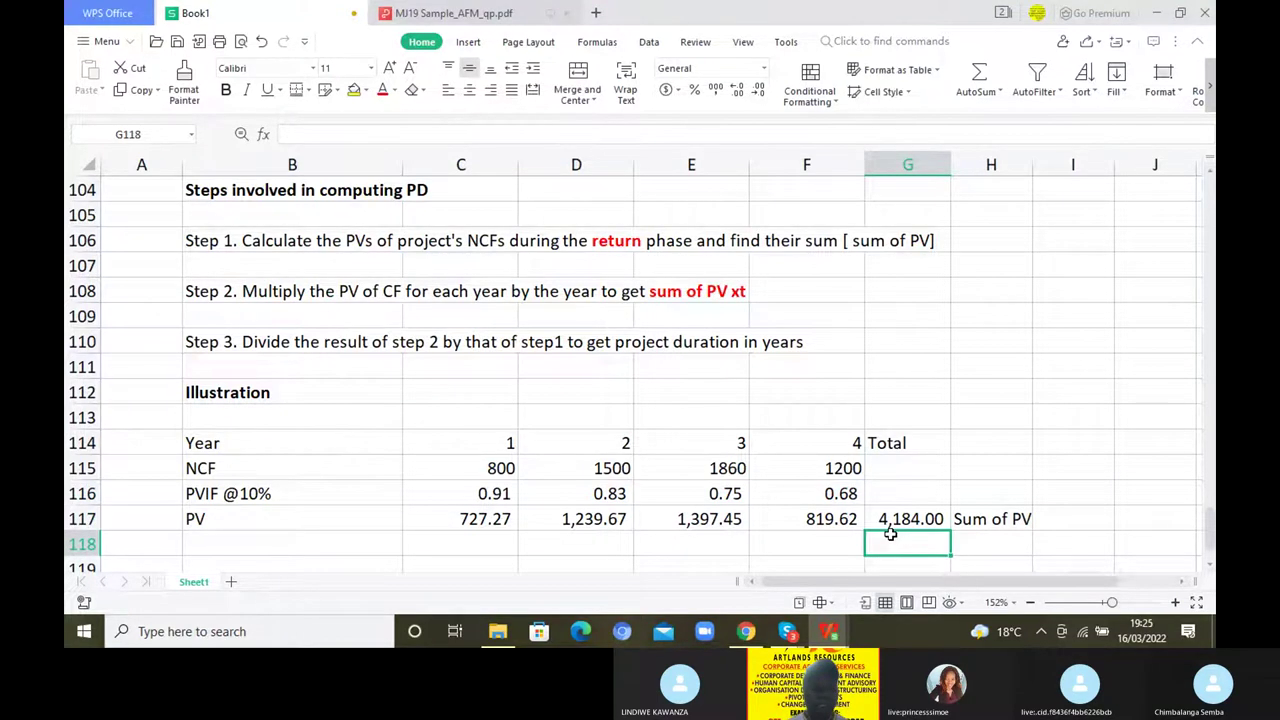
Extend the "Year" label in cell B114 to read "Year(t)"
click(235, 445)
click(319, 134)
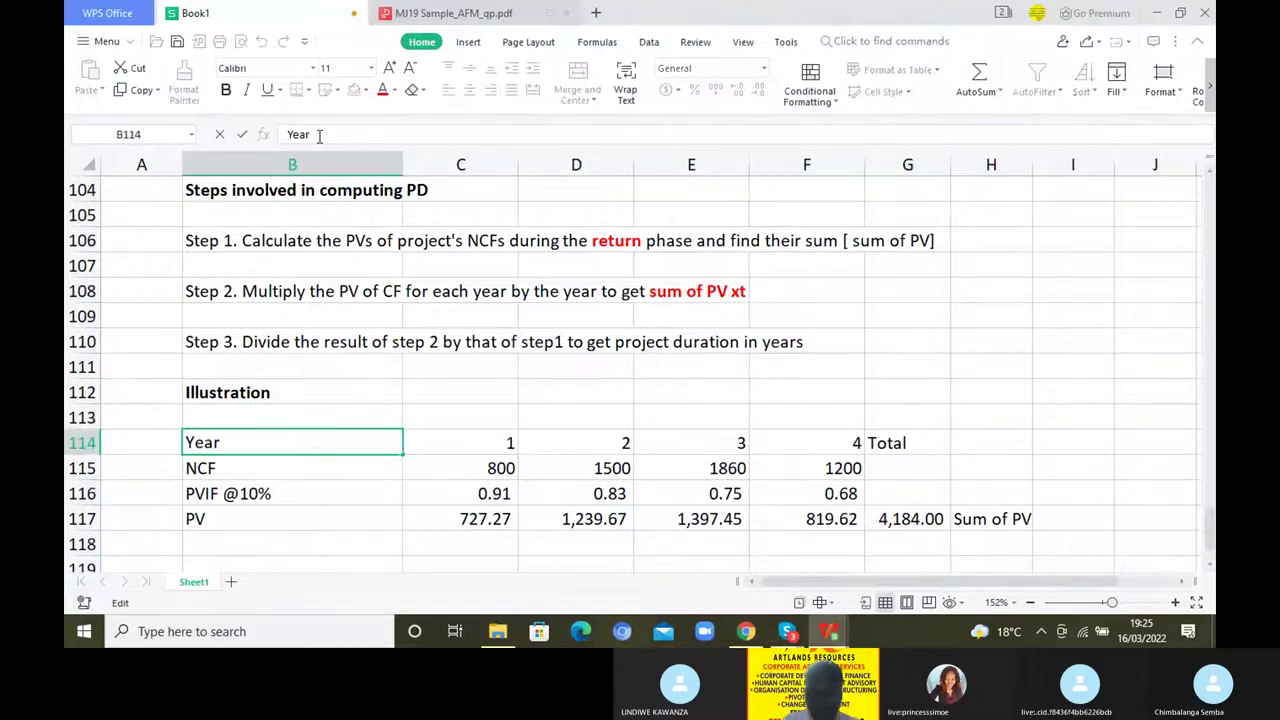
text((t))
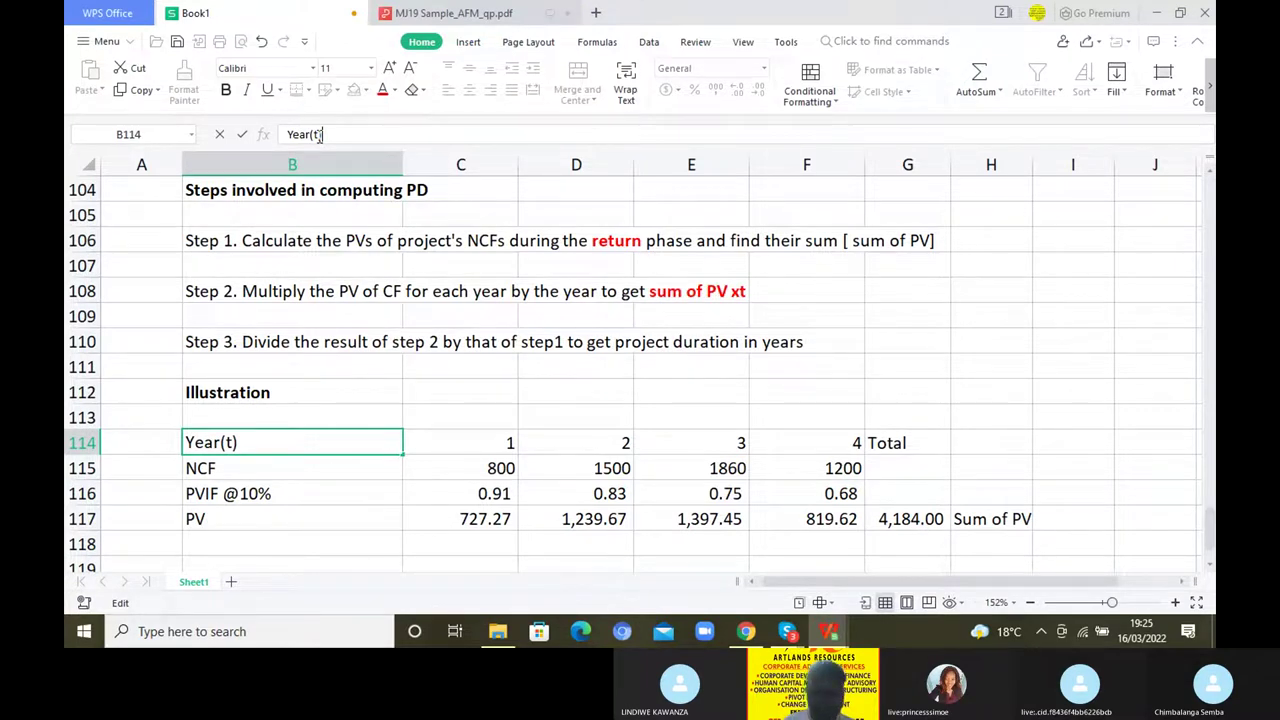
Label the row below PV as "PV xt" in cell B118
click(251, 541)
text(PV)
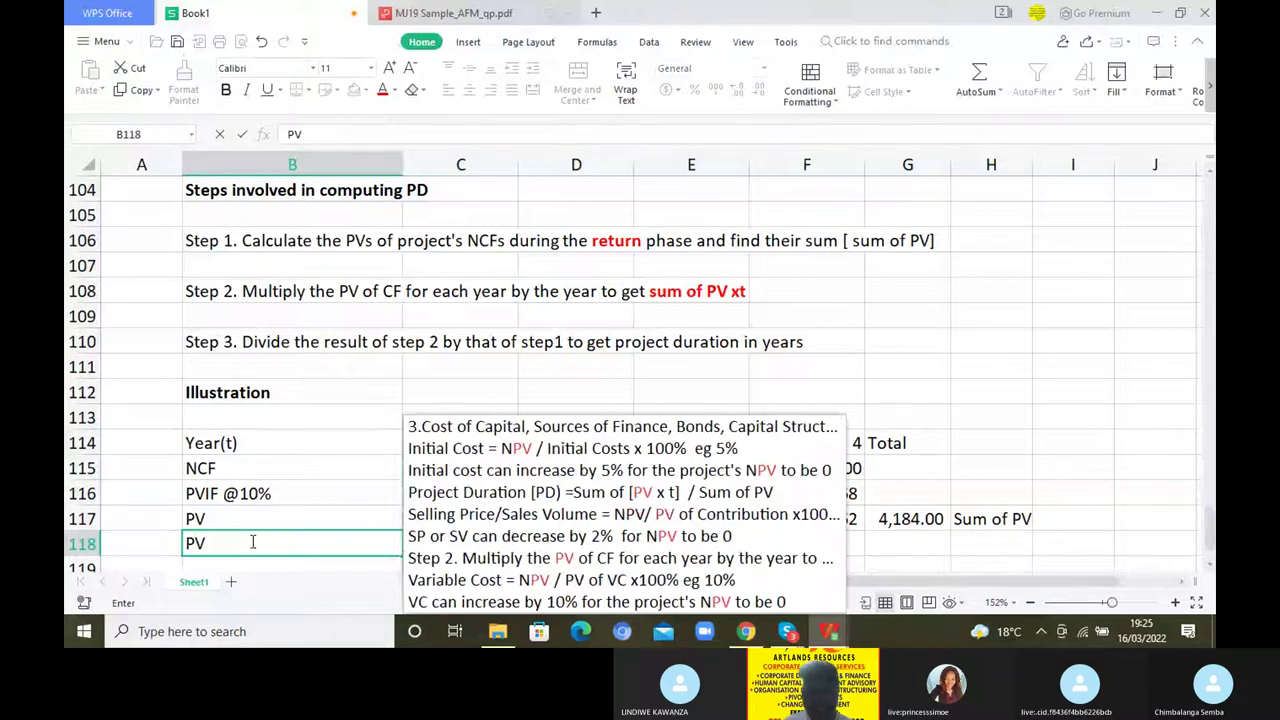
text( xt)
Calculate PV times year in row 118 with =C117*C114 in C118 and fill the formula across to F118
click(479, 541)
text(=)
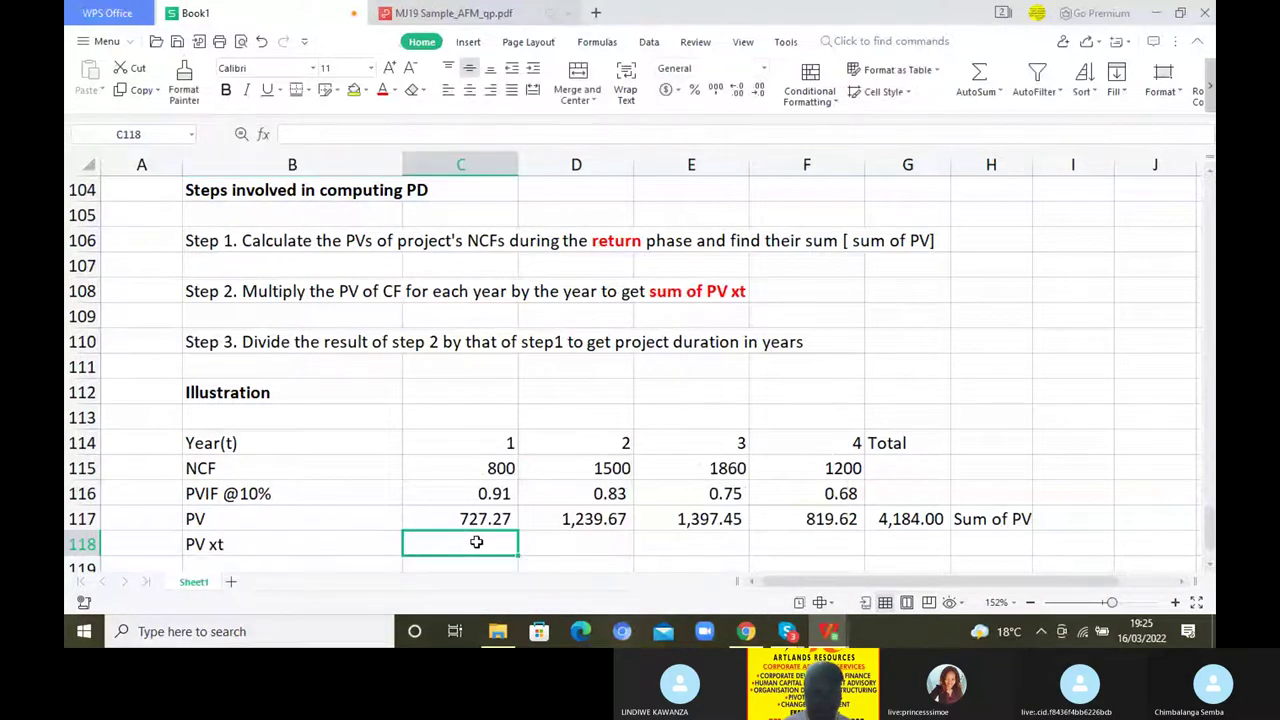
click(481, 518)
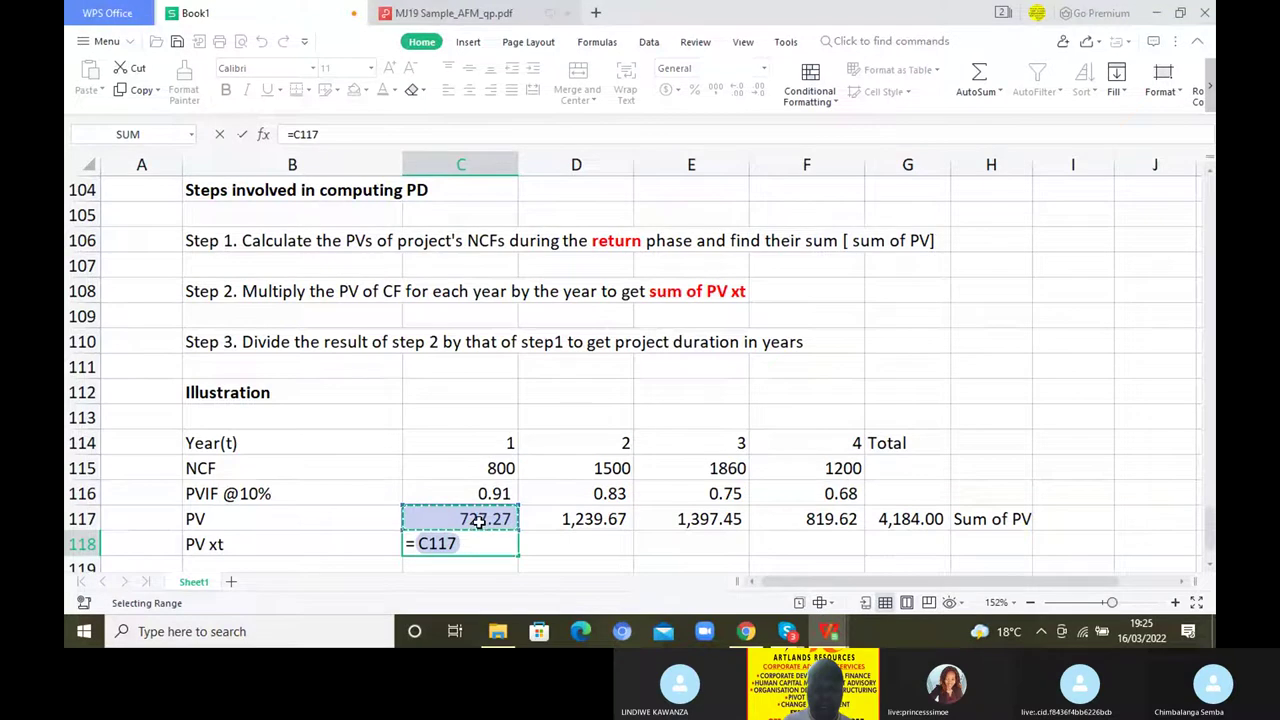
text(*)
click(505, 441)
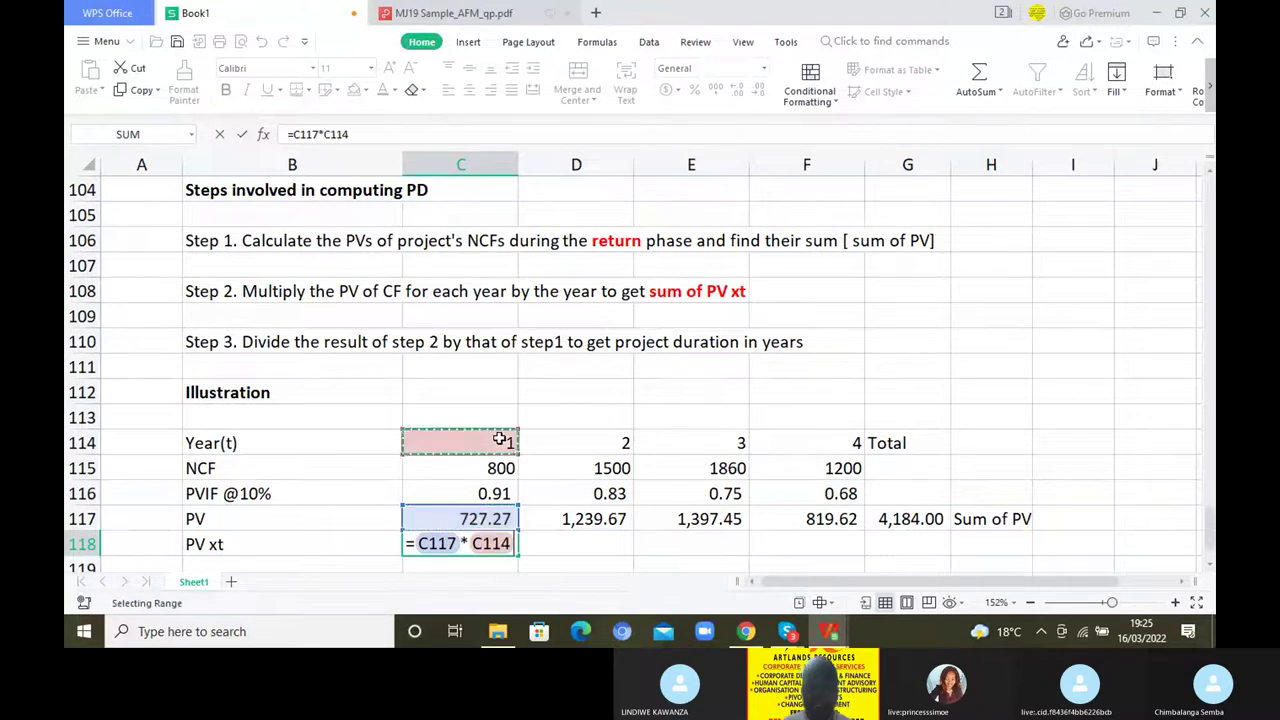
key(Return)
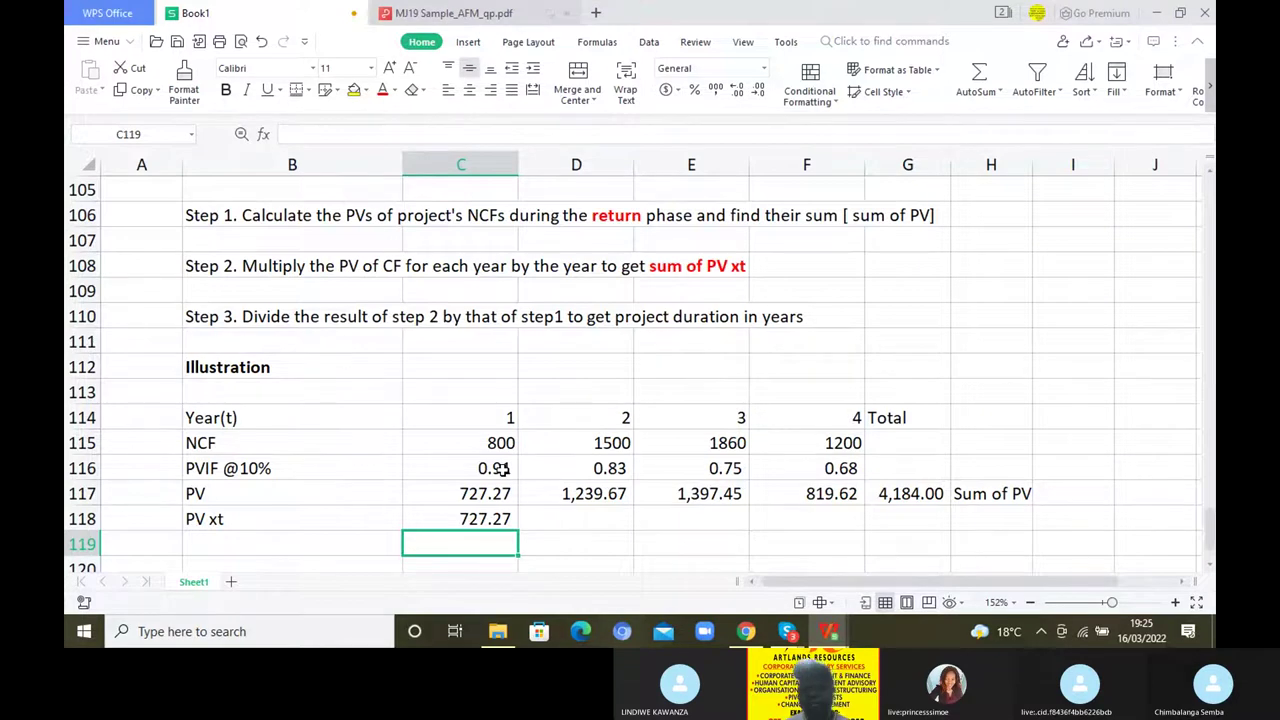
click(493, 517)
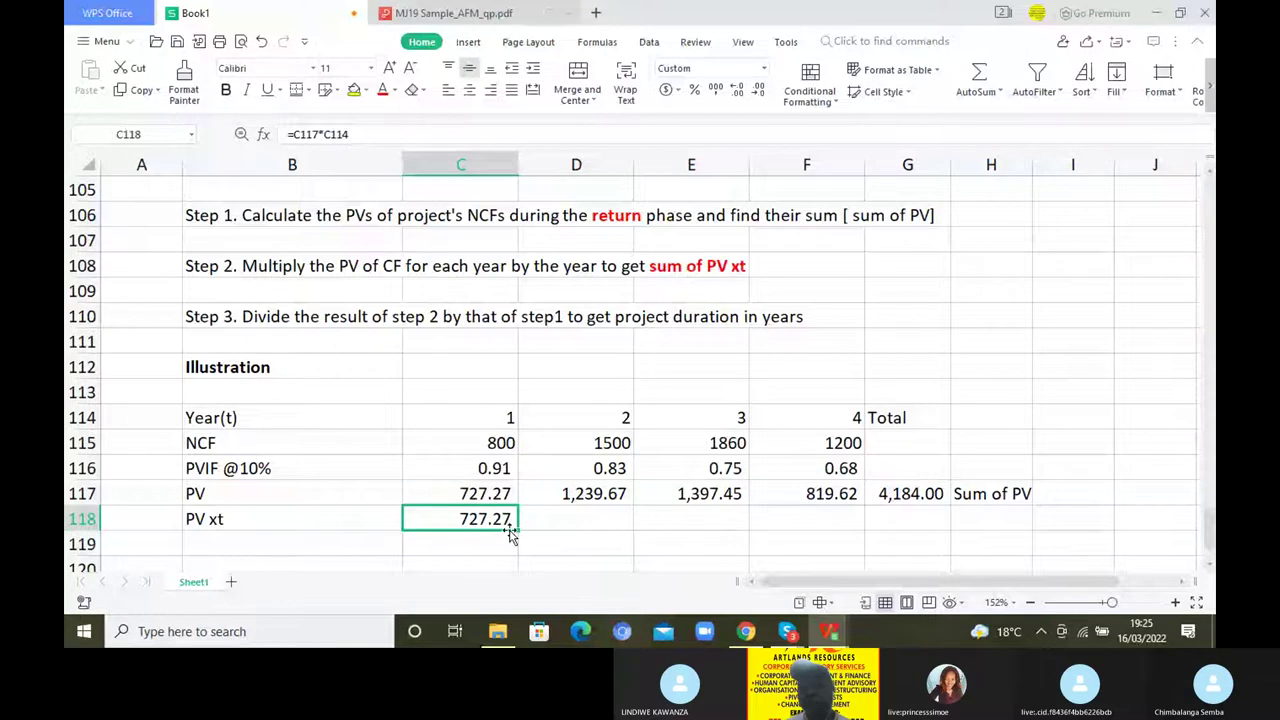
drag(511, 536, 860, 528)
Fill the total formula from G117 down to G118 and note "Sum of PV x t" beside it in H118
click(940, 500)
drag(948, 505, 954, 528)
click(978, 518)
text(Sum)
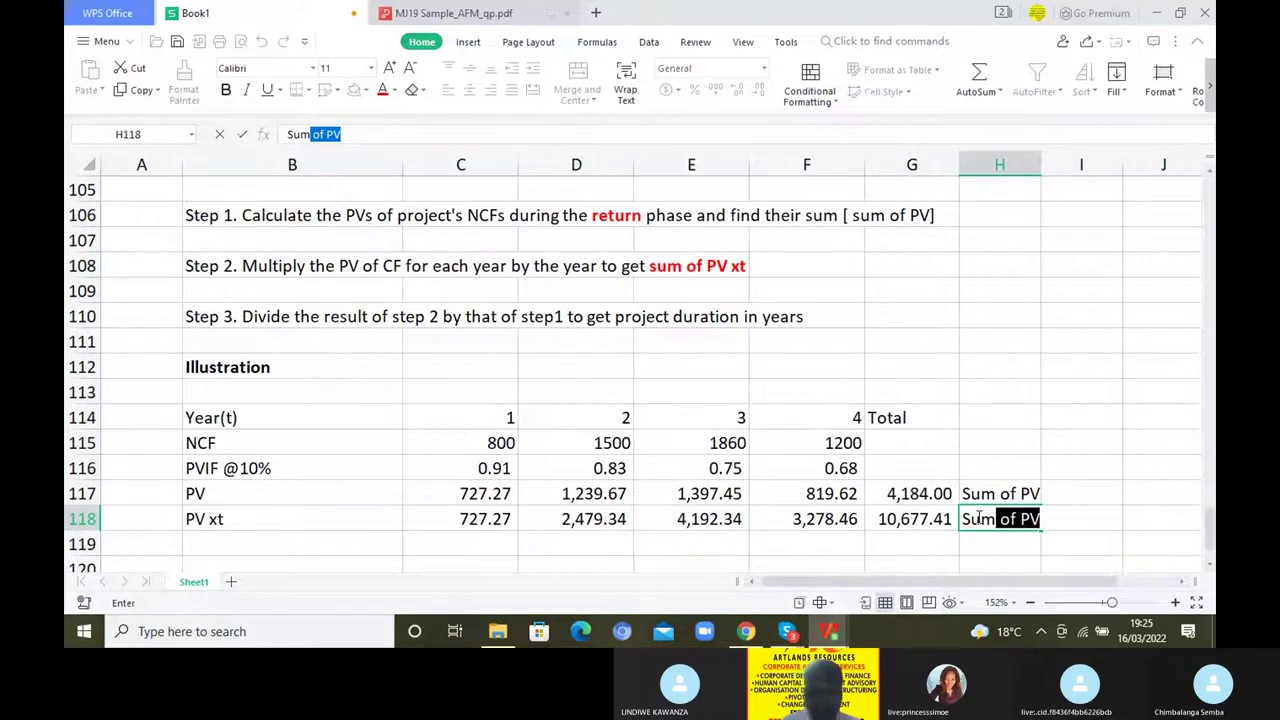
text( of PV x t)
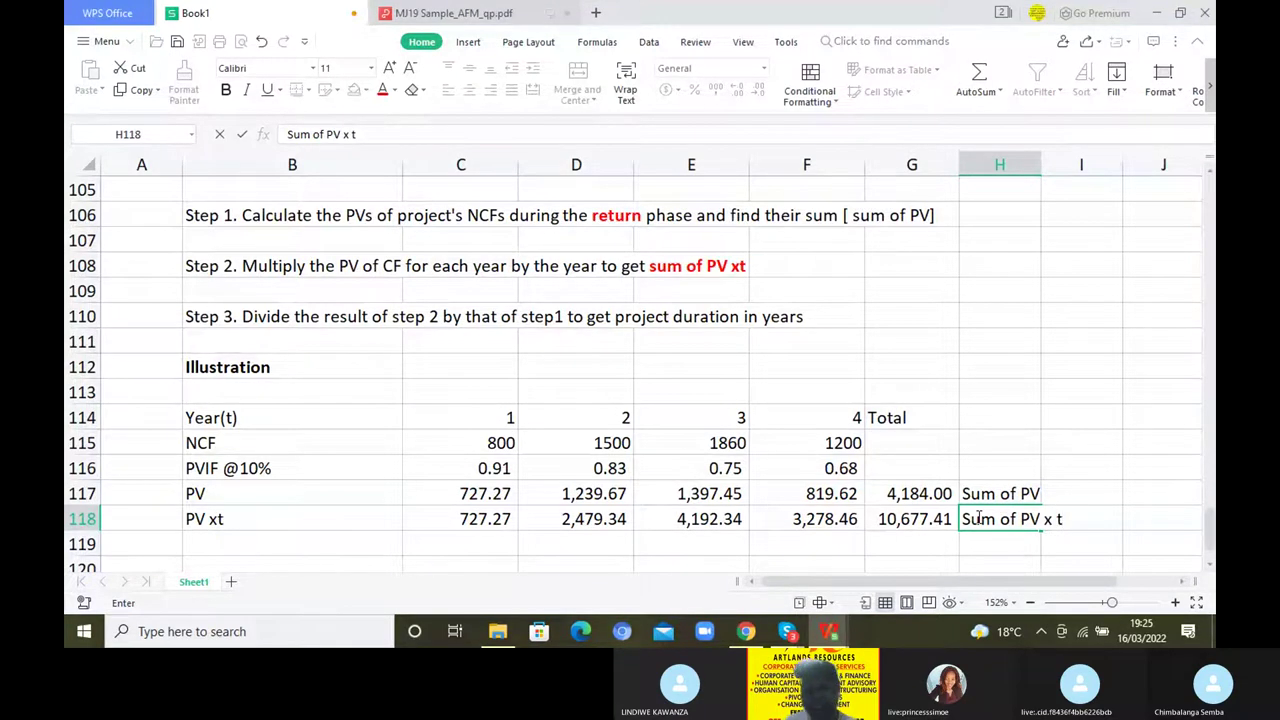
click(791, 553)
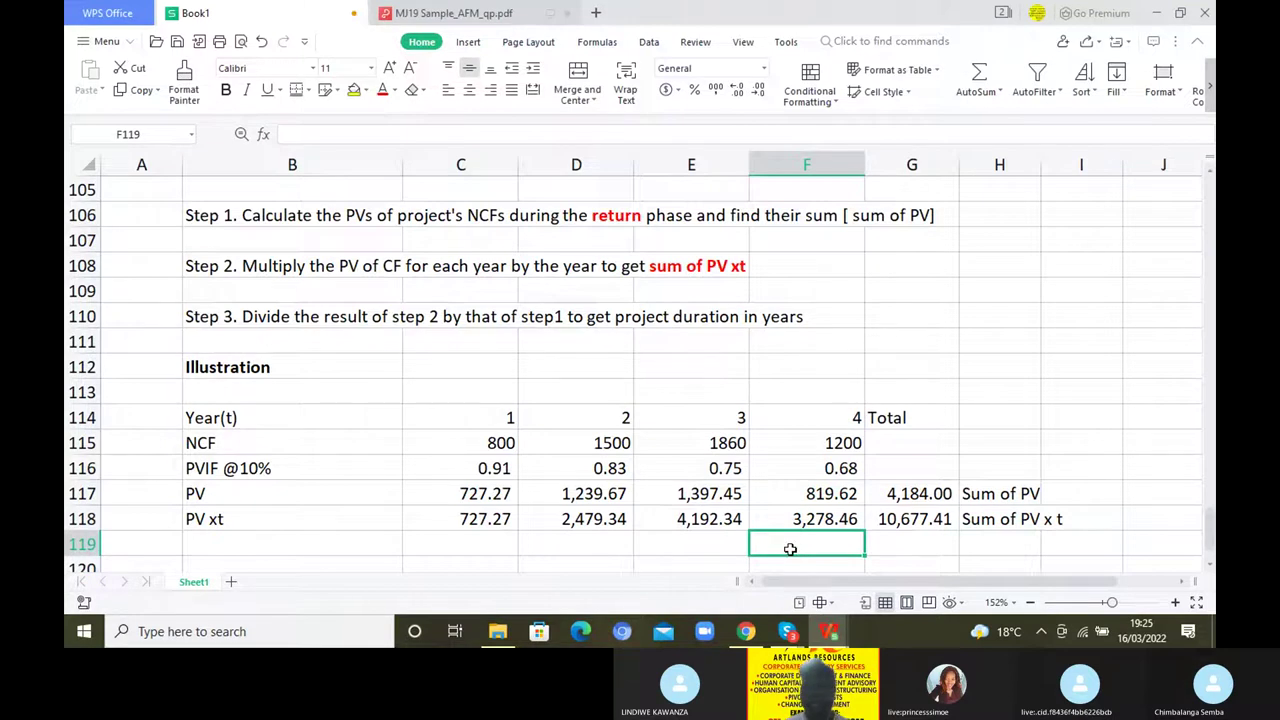
Enter "Project Duration [PD] =Sum of [PV x t] / Sum of PV=" in cell B120
scroll(790, 549, down, 1)
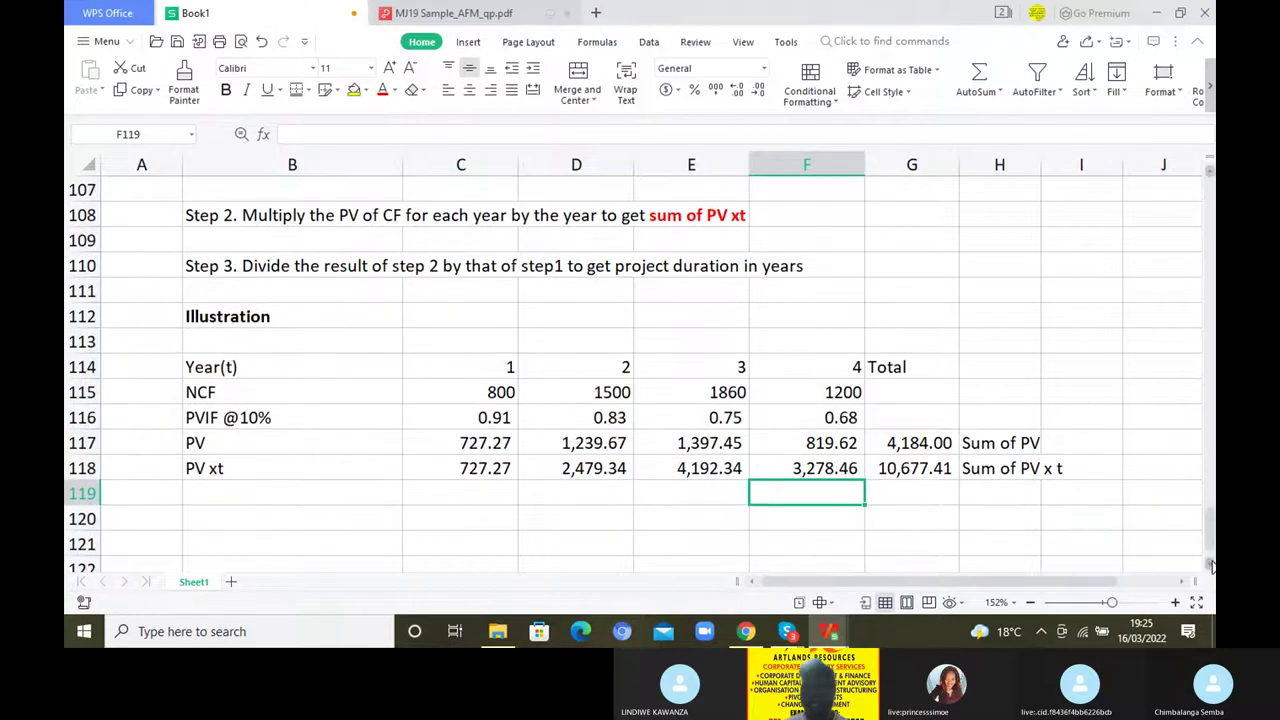
click(270, 520)
text(p)
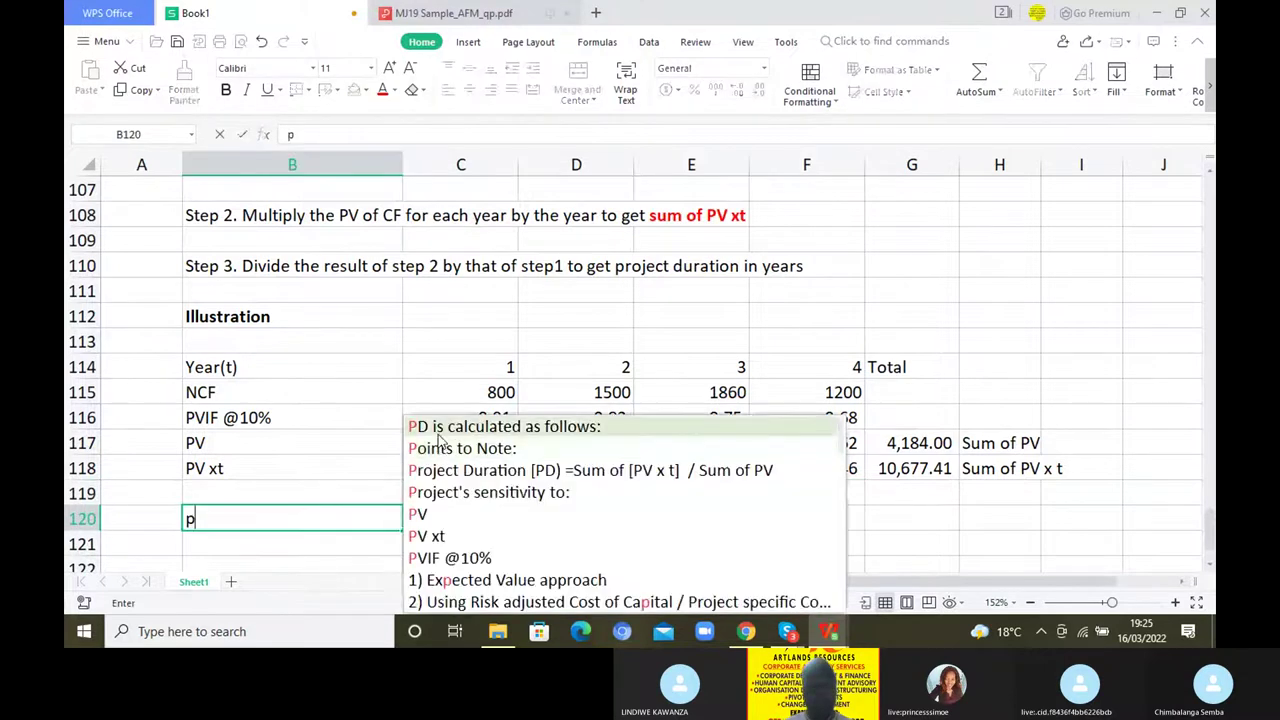
click(462, 470)
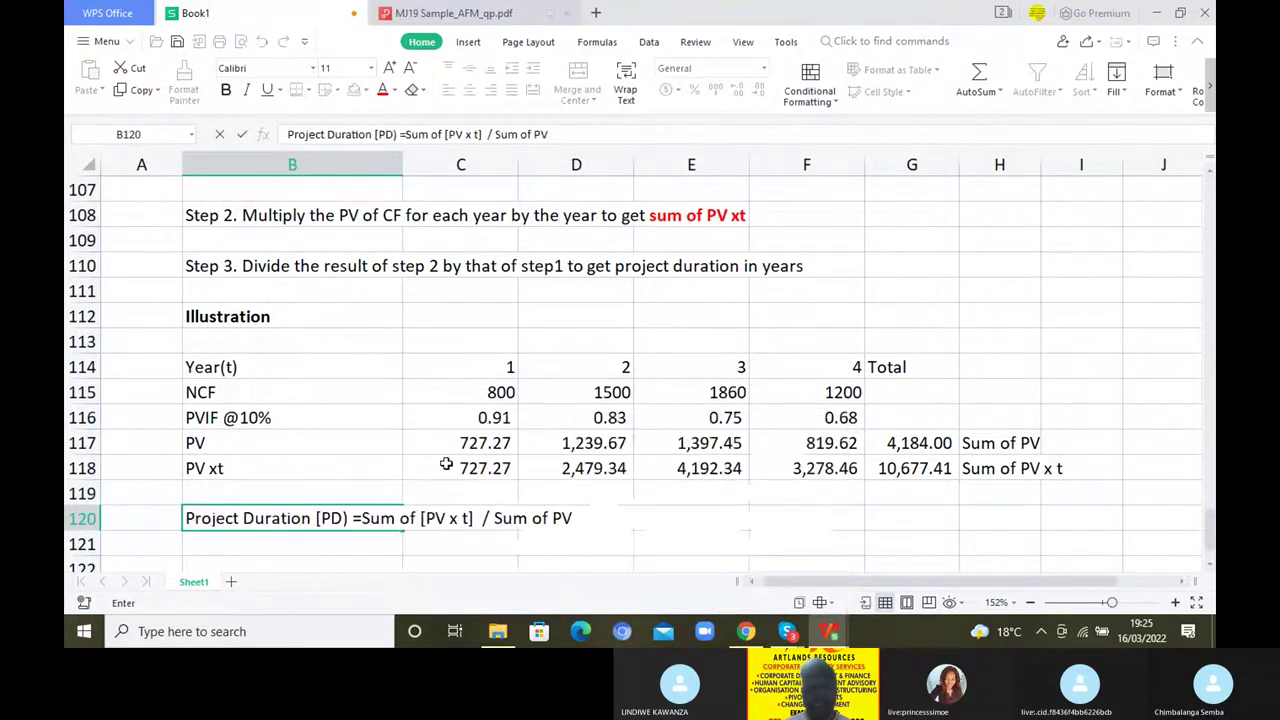
text(=)
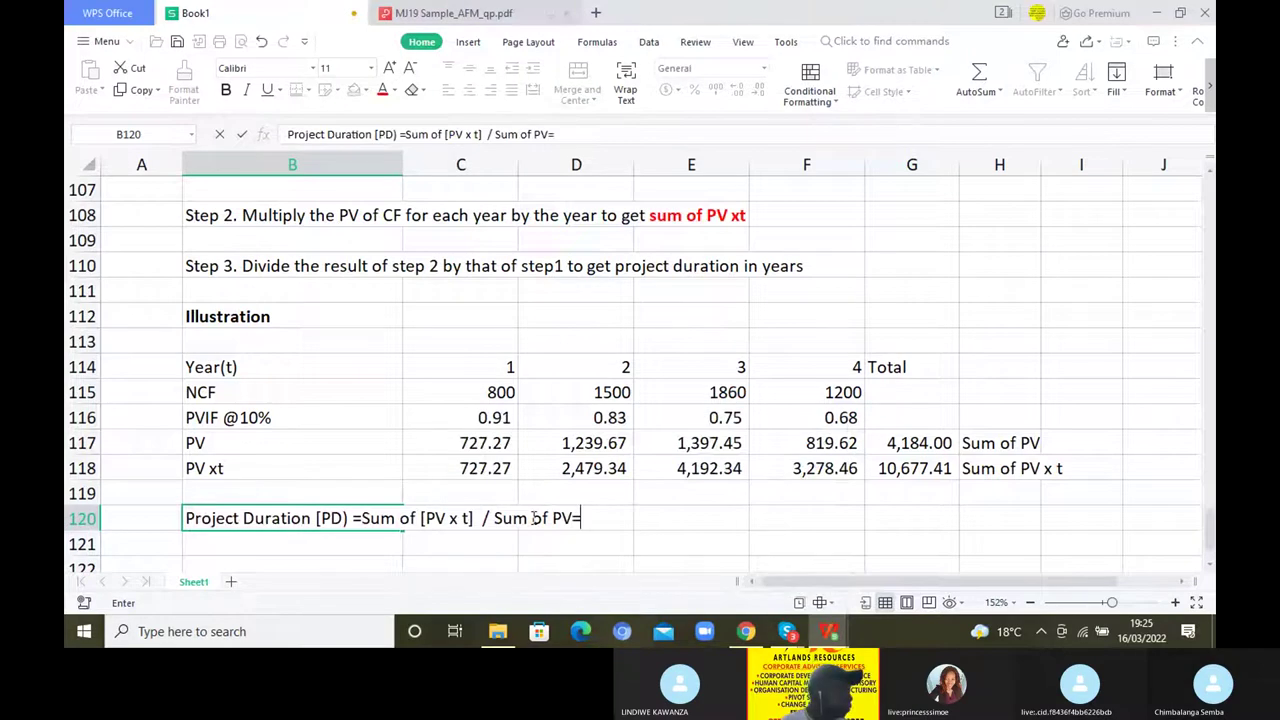
Write the working "(10677.41/41840=" as text in cell E120 beside the project duration formula
click(655, 517)
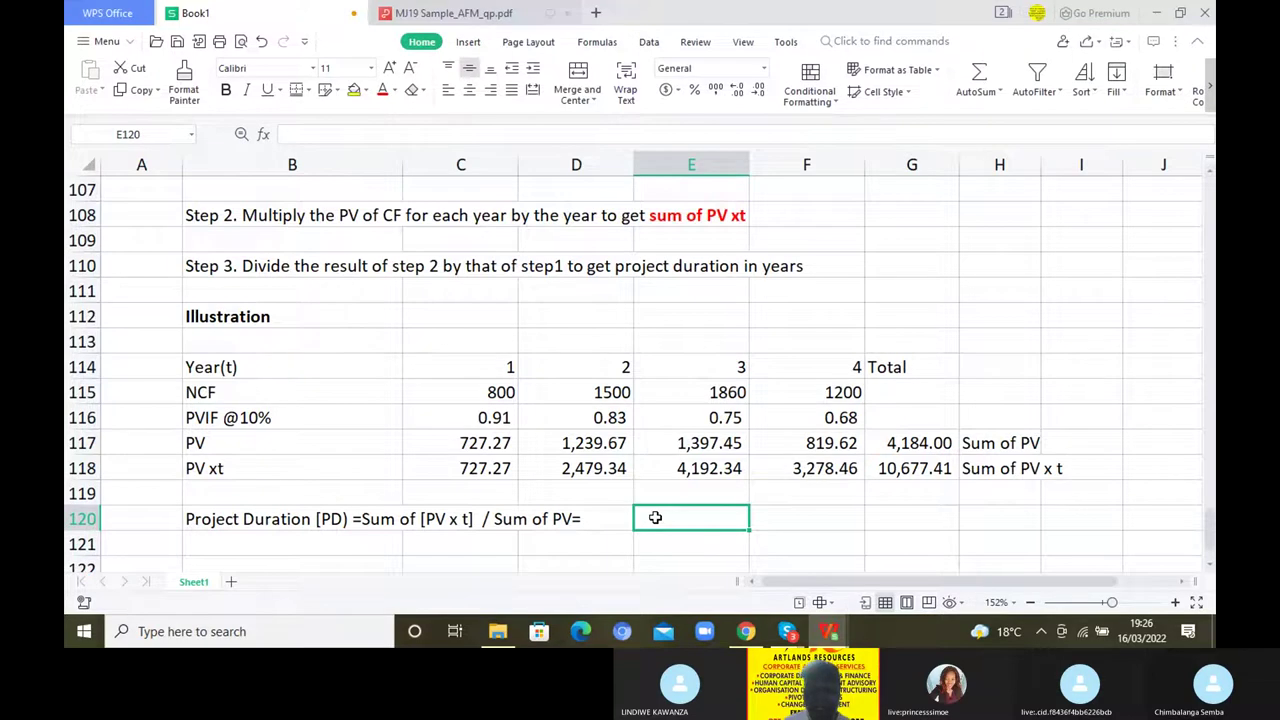
text((x))
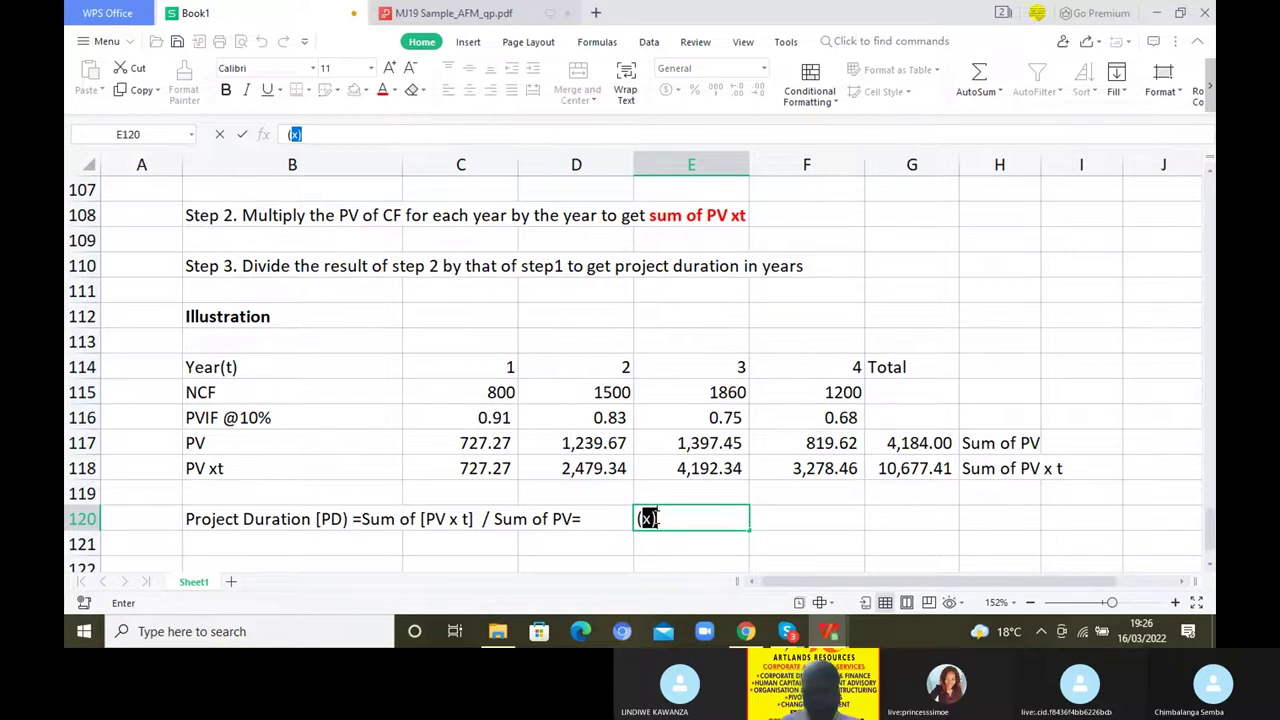
text(100)
key(BackSpace)
text(6)
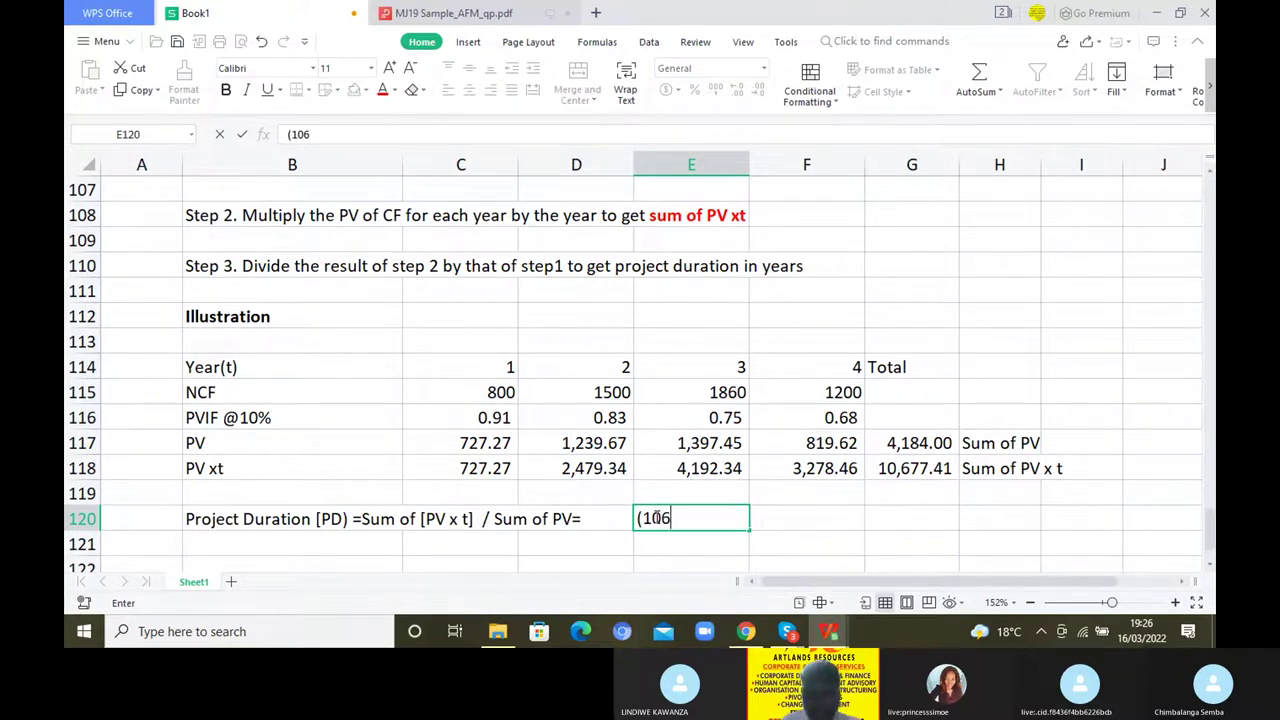
text(77.4)
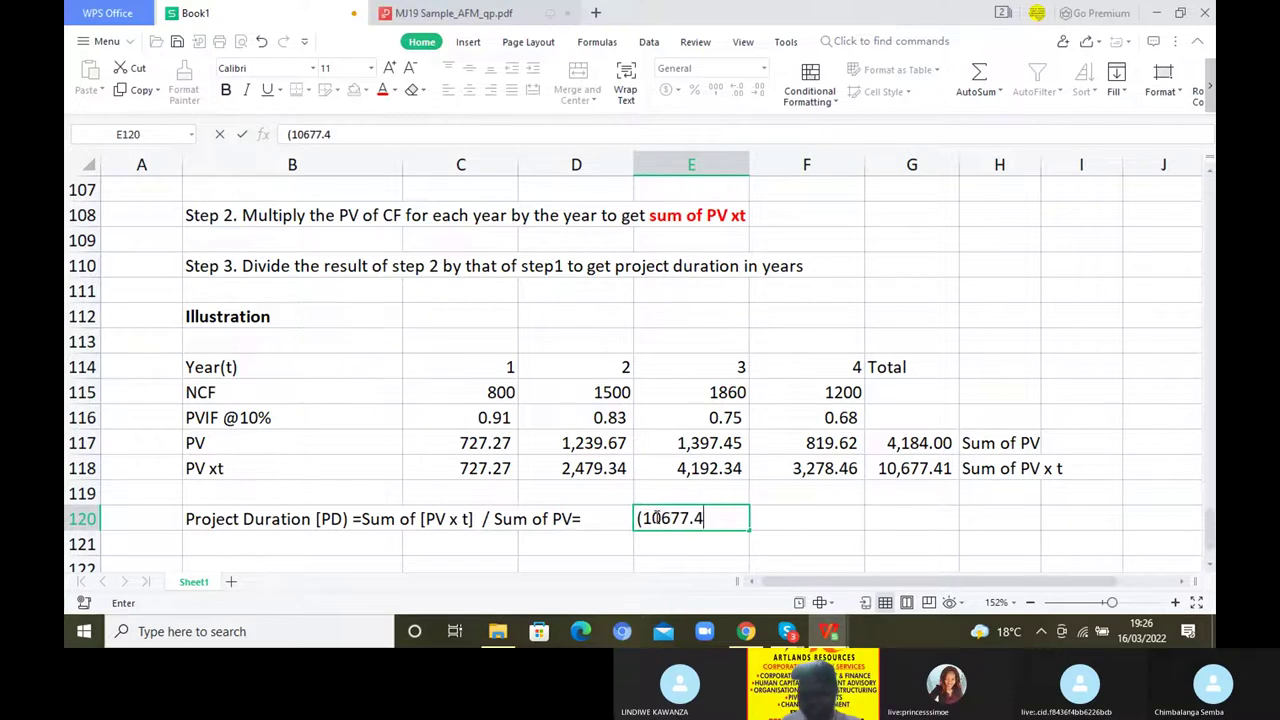
text(1/)
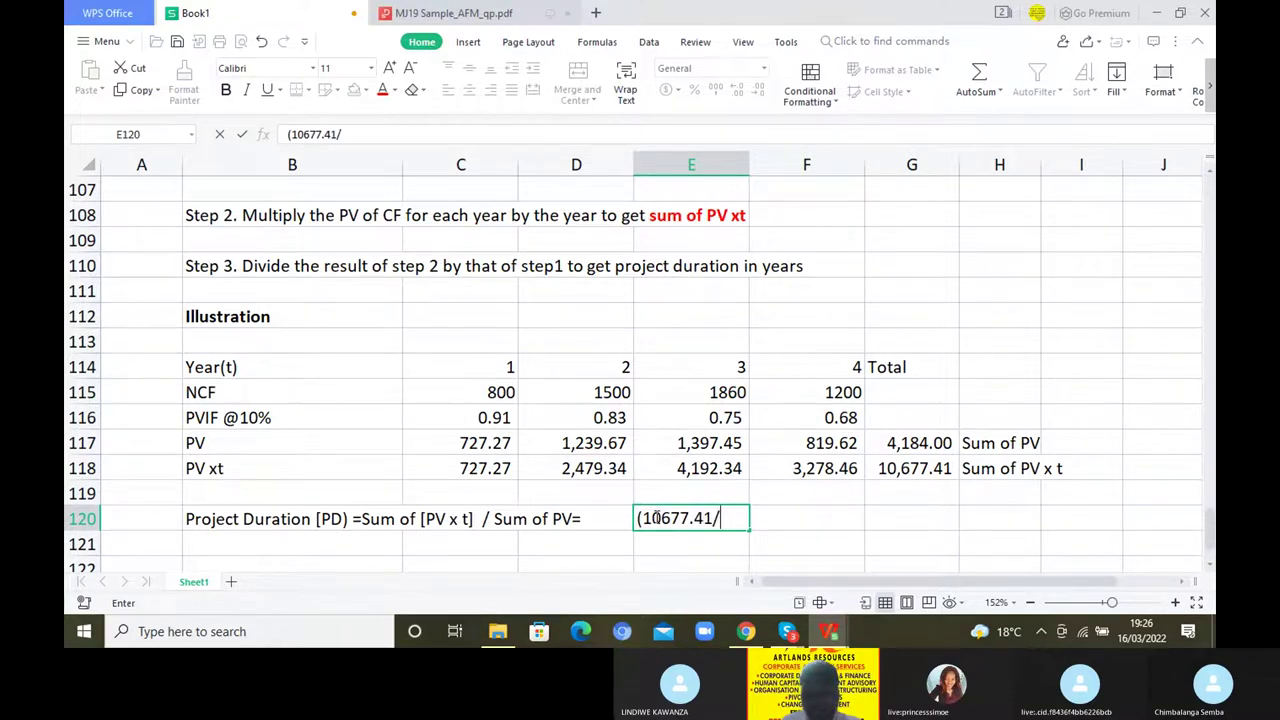
text(4184)
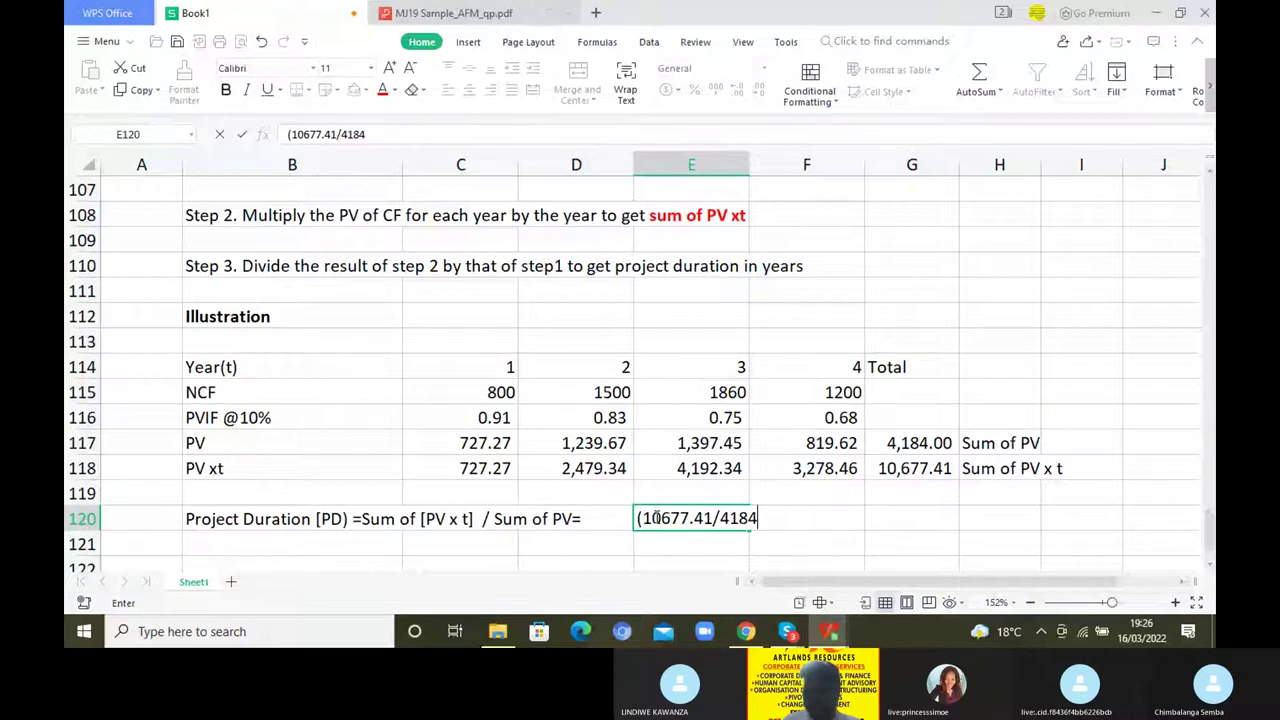
text(0=)
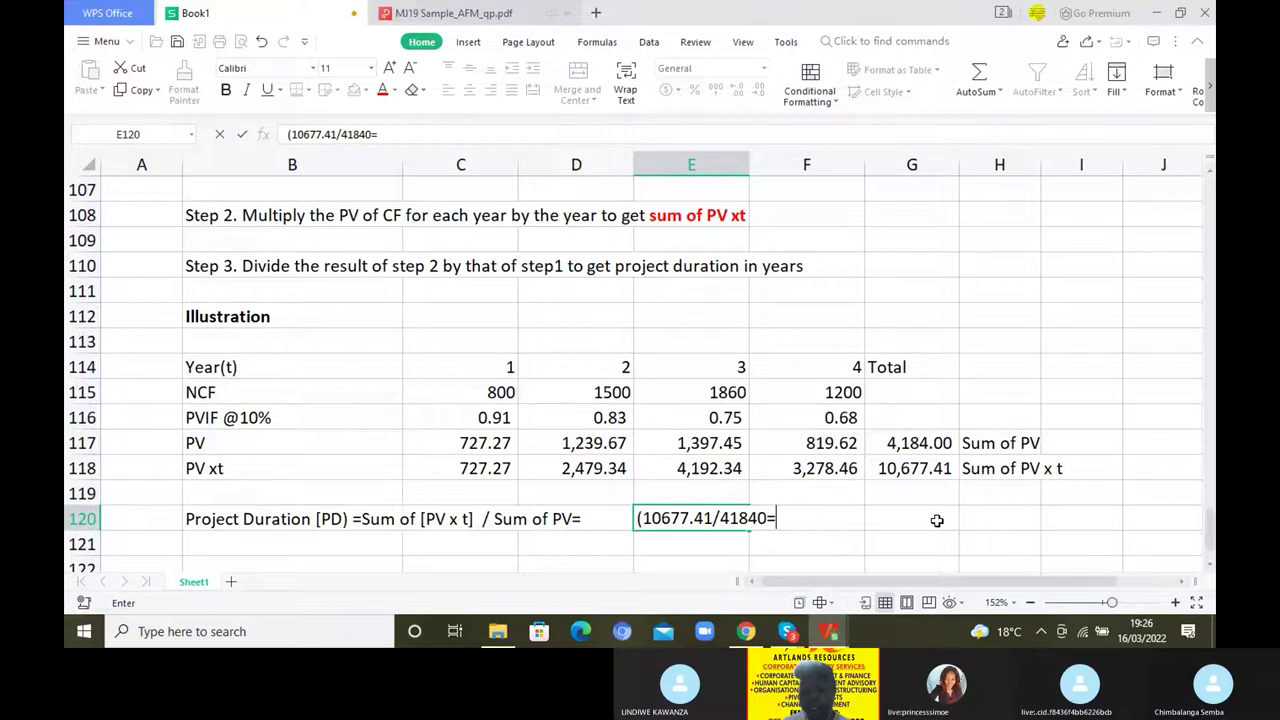
Compute the project duration in cell G120 with the formula =G118/G117
click(937, 520)
text(=)
click(895, 468)
text(=)
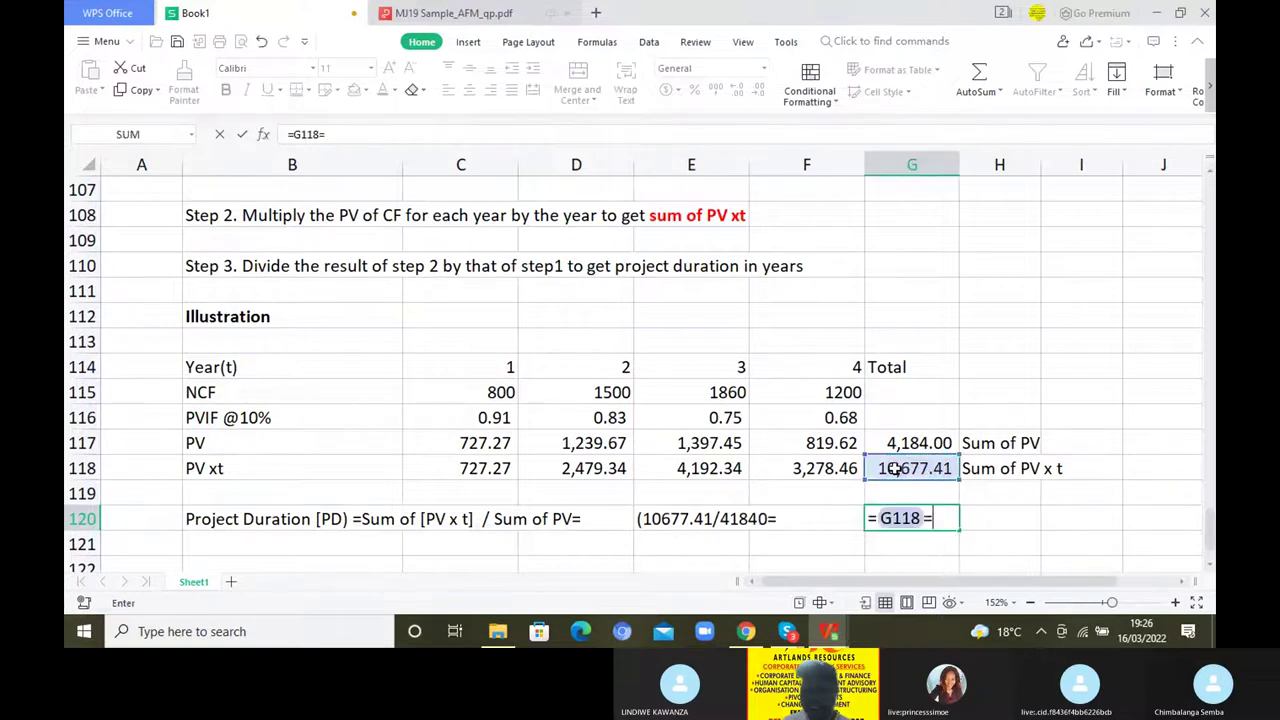
key(BackSpace)
text(/)
click(891, 443)
key(Return)
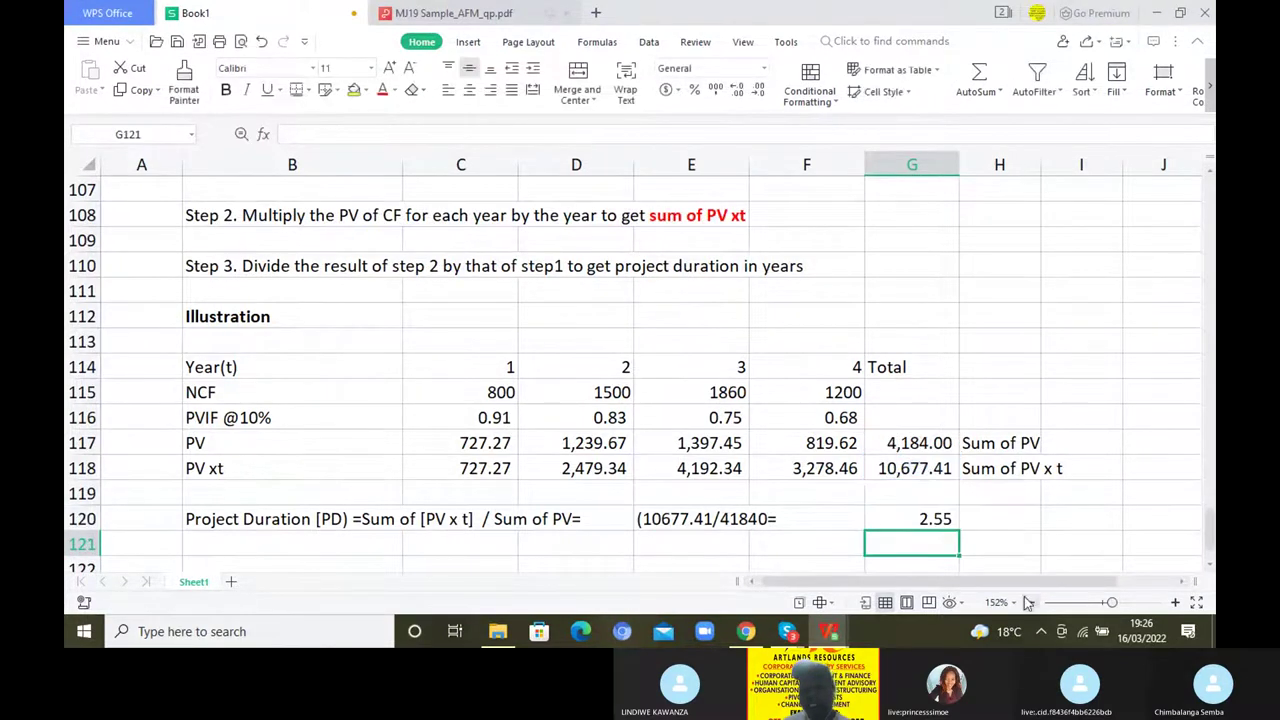
Enter the unit "years" in cell H120 beside the project duration result
click(972, 517)
text(years)
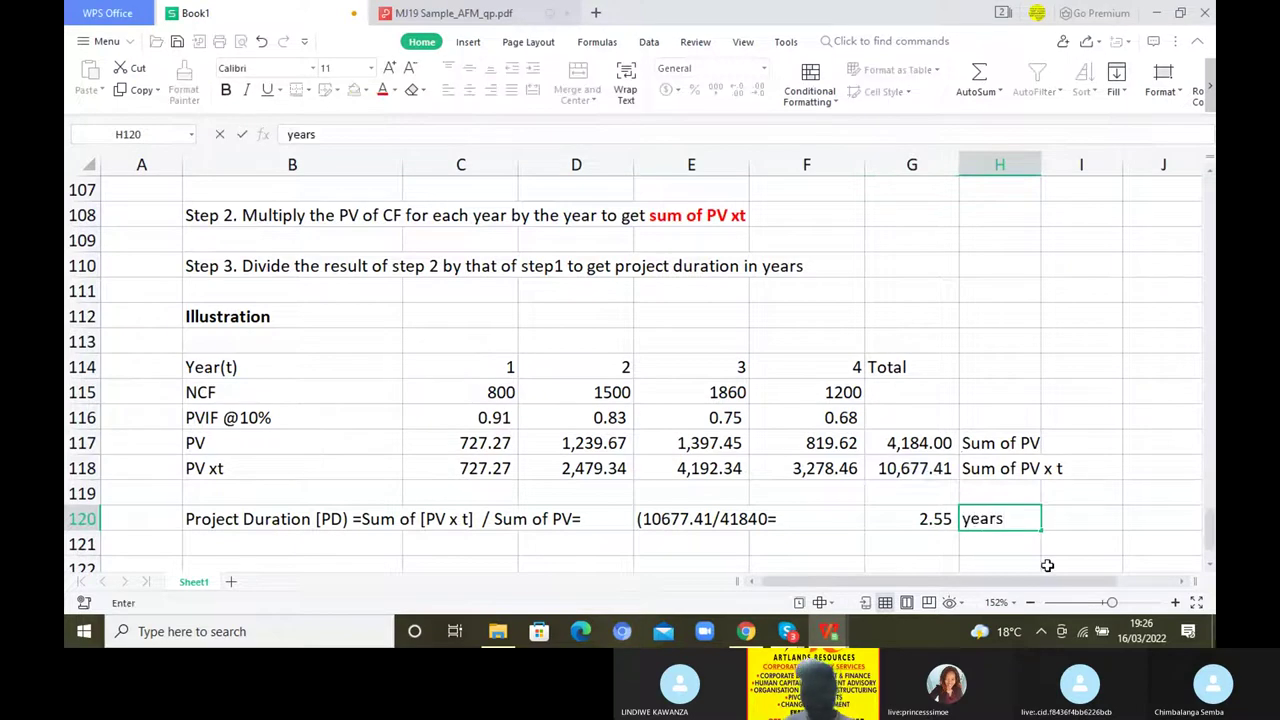
click(816, 530)
Format the project duration line B120:H120 in bold red text
drag(257, 519, 997, 518)
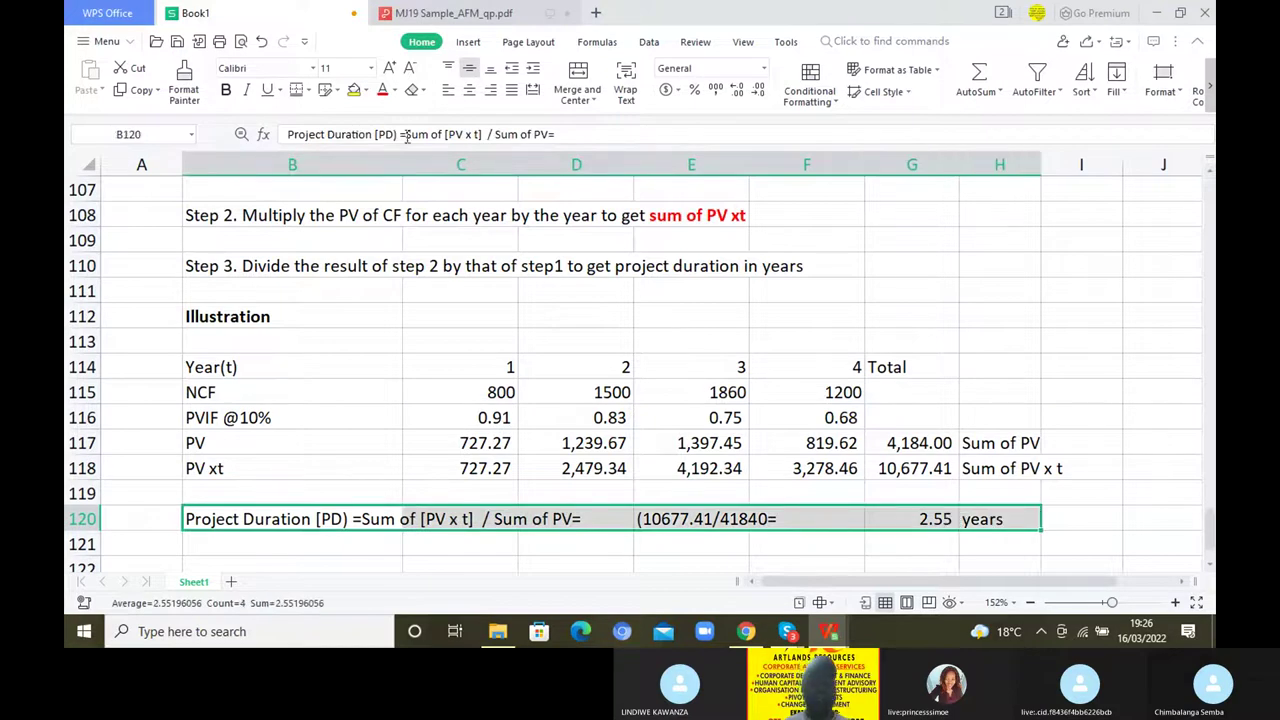
click(226, 90)
click(382, 90)
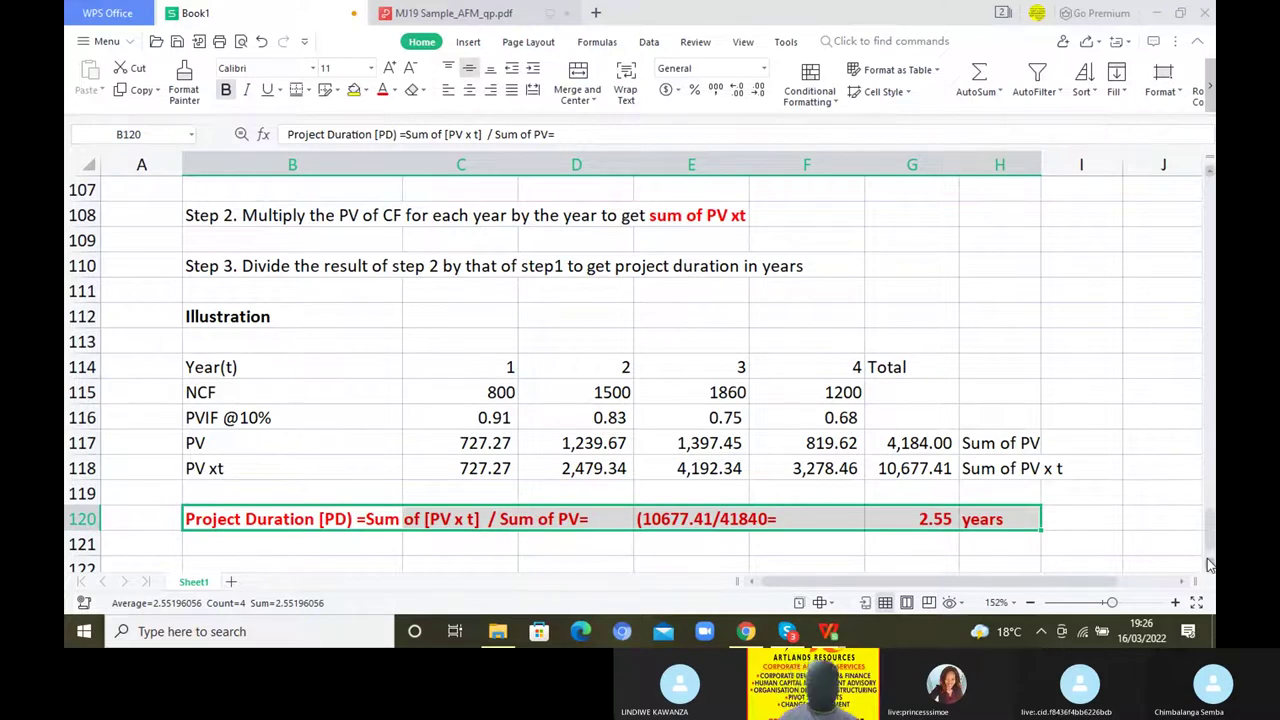
Write "The project with a shorter duration is preferrable as it has a low risk" in cell B122
scroll(320, 493, down, 1)
click(320, 493)
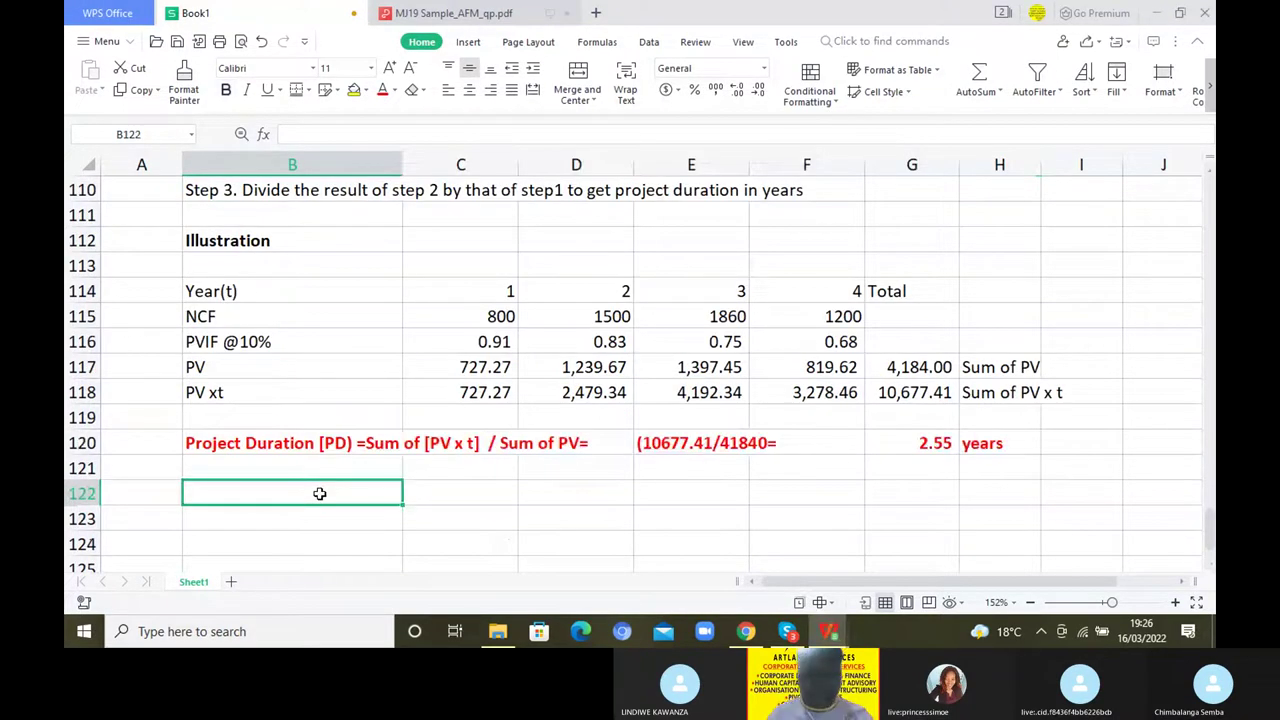
text(The)
text(p)
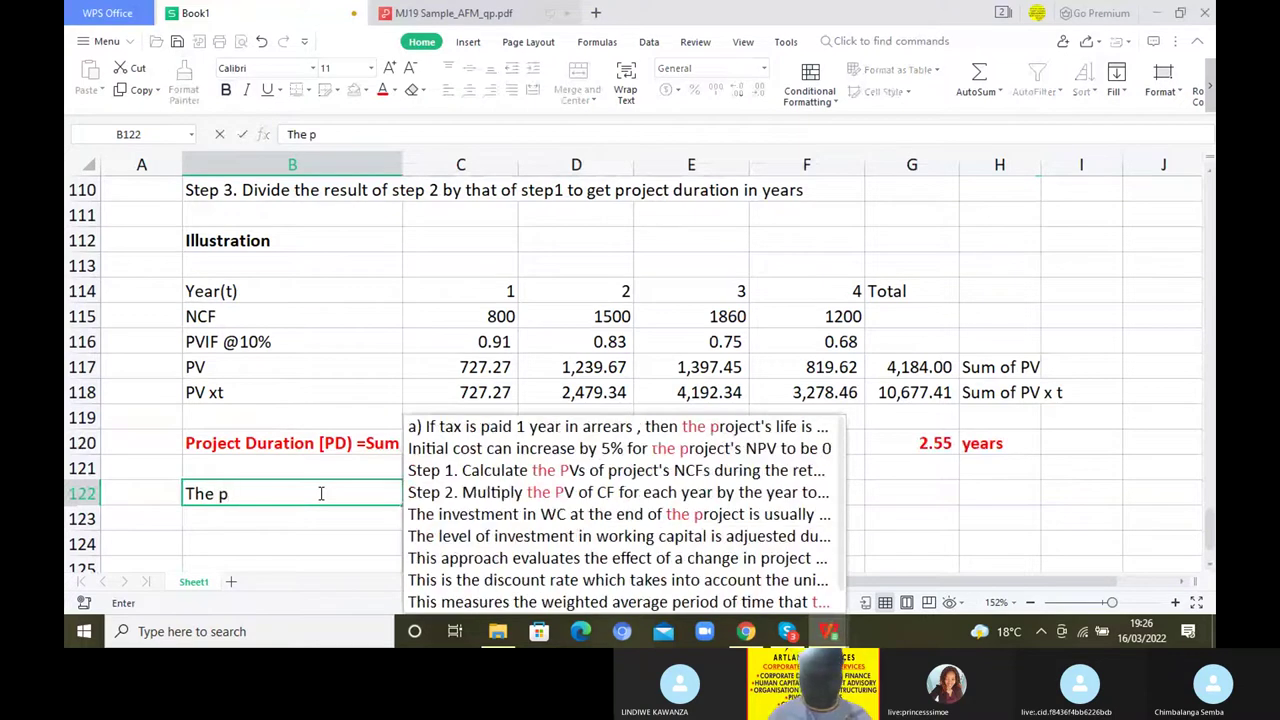
text(roject with a shorter du)
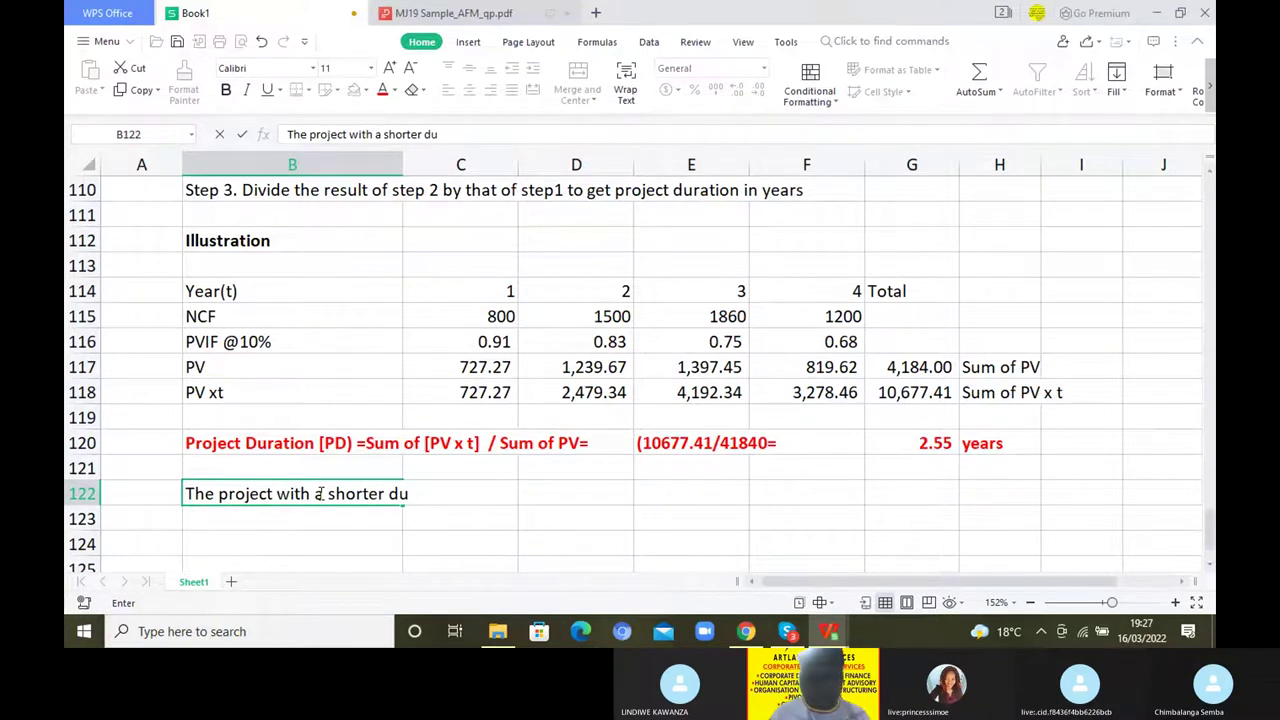
text(ratio)
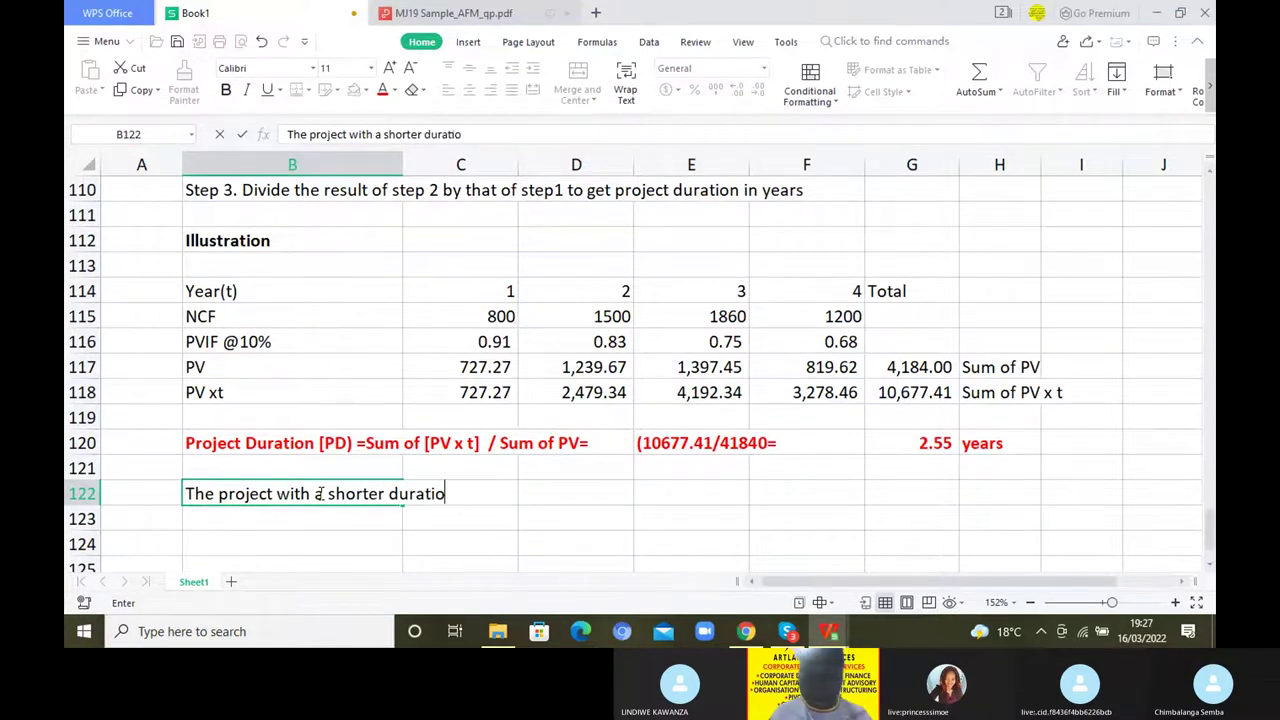
text(n is p)
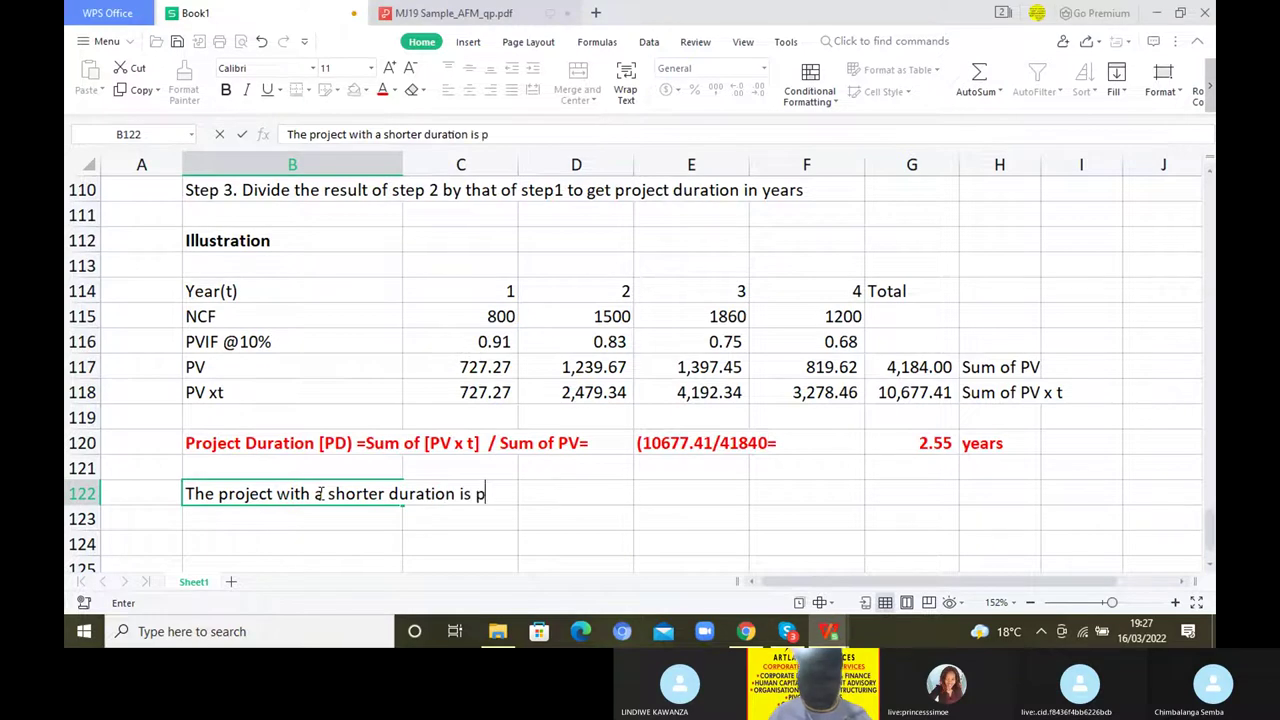
text(referra)
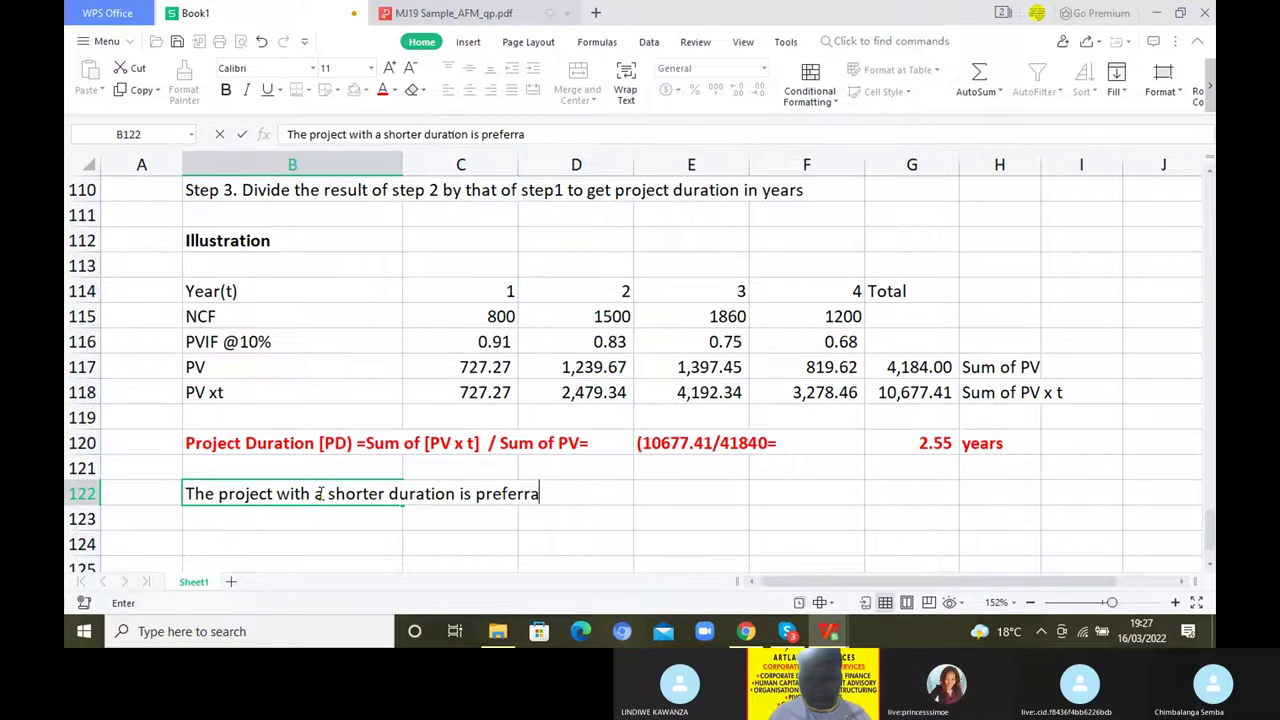
text(ble as it has)
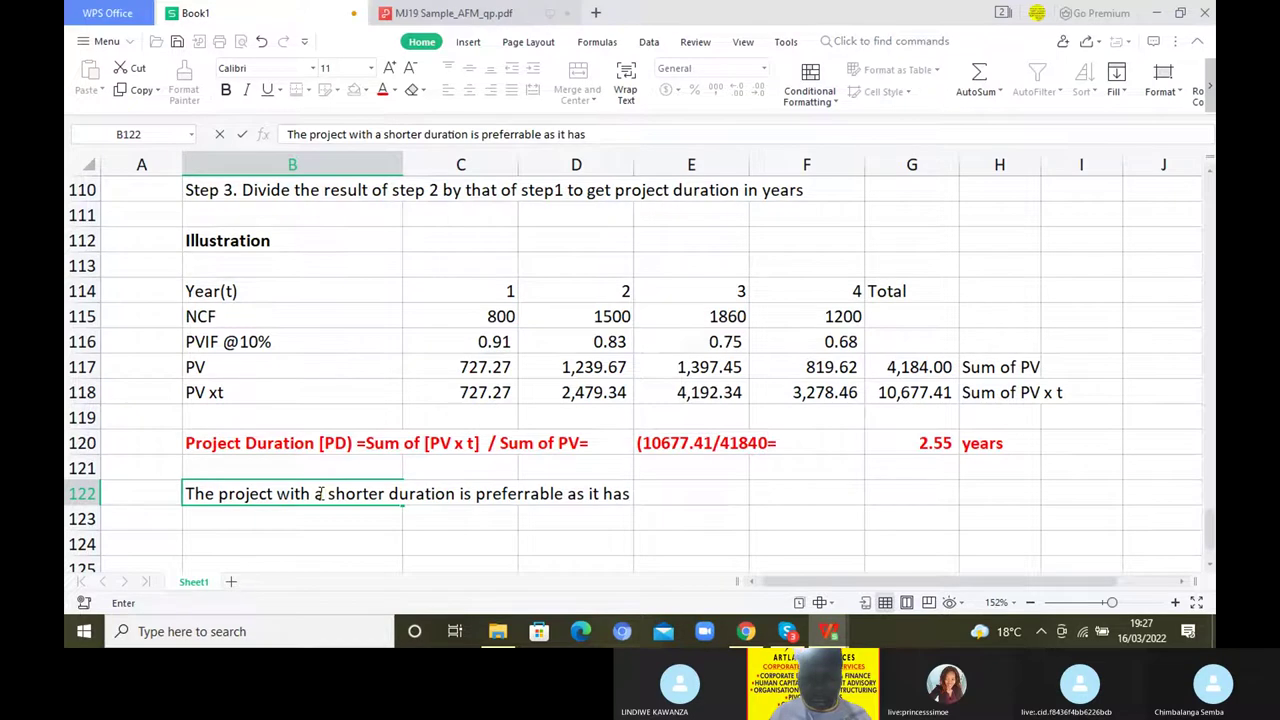
text( a low )
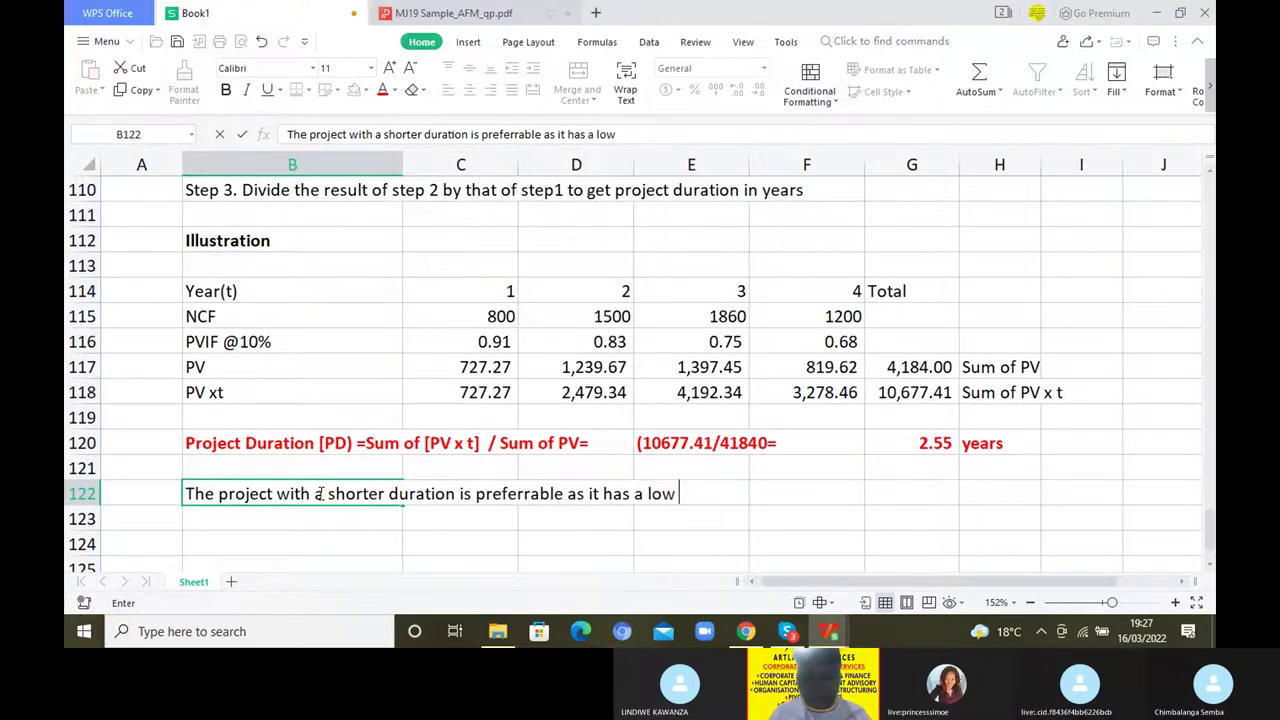
text(risk)
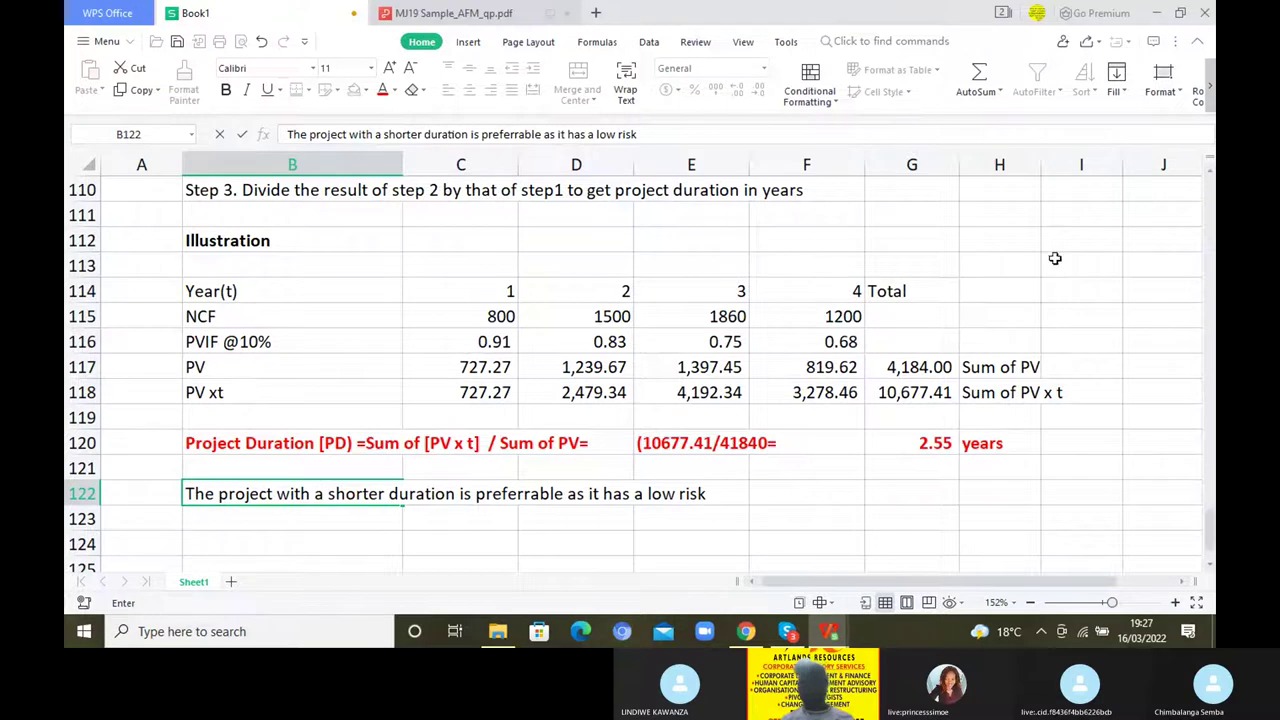
click(1210, 170)
scroll(1210, 175, up, 4)
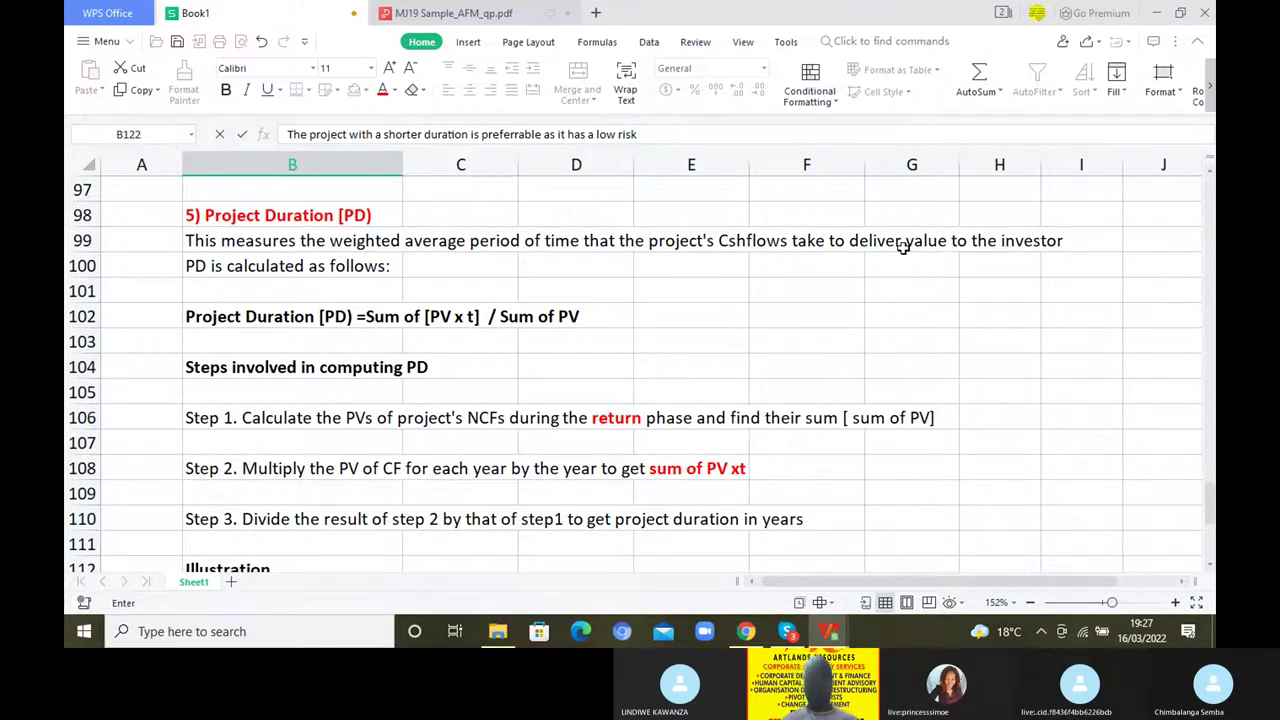
Write "The main advantage of project duration compared to payback period is that it takes into account TVM and" in cell B123
click(1210, 566)
click(1210, 566)
click(1210, 566)
click(1210, 566)
click(1210, 566)
click(1210, 566)
click(1210, 566)
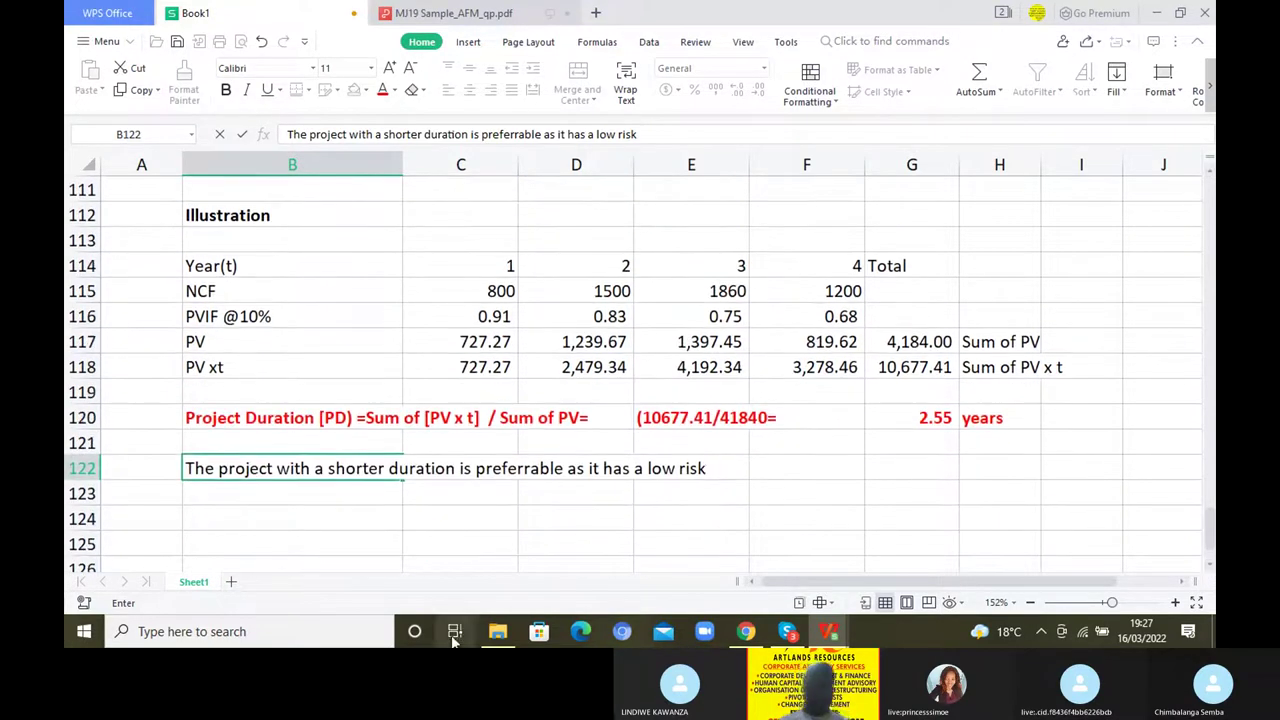
click(268, 490)
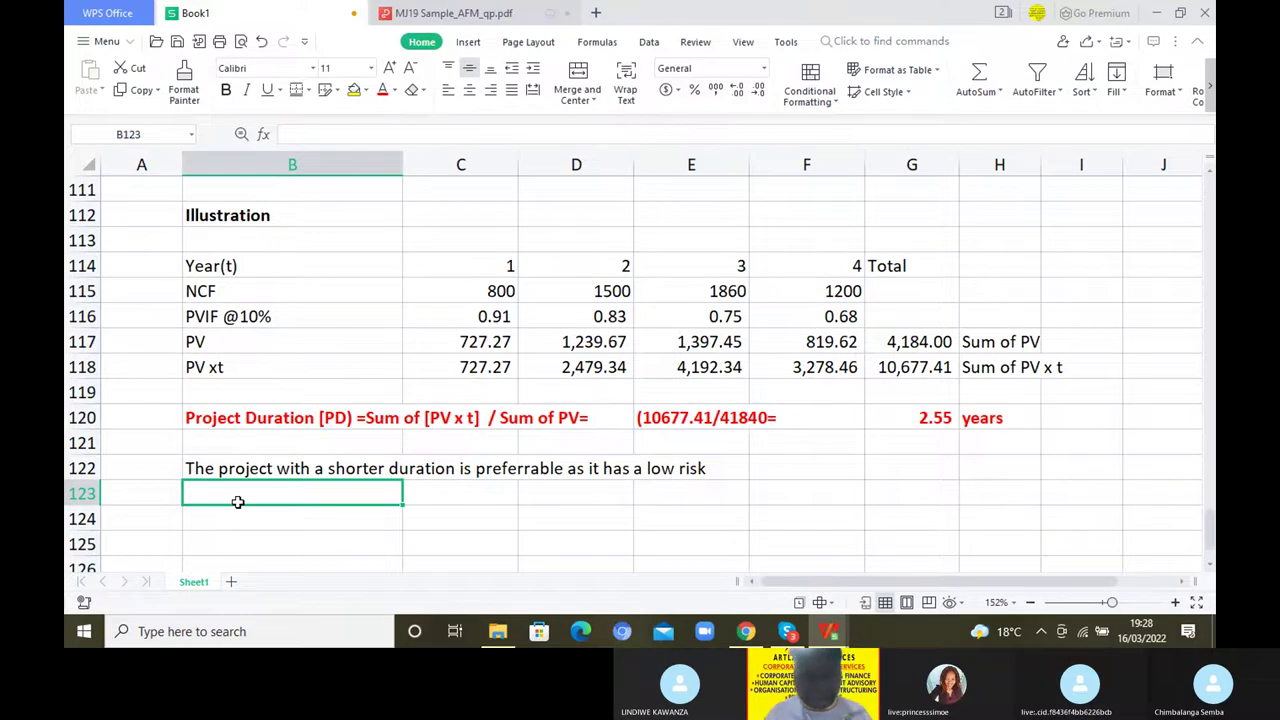
text(The )
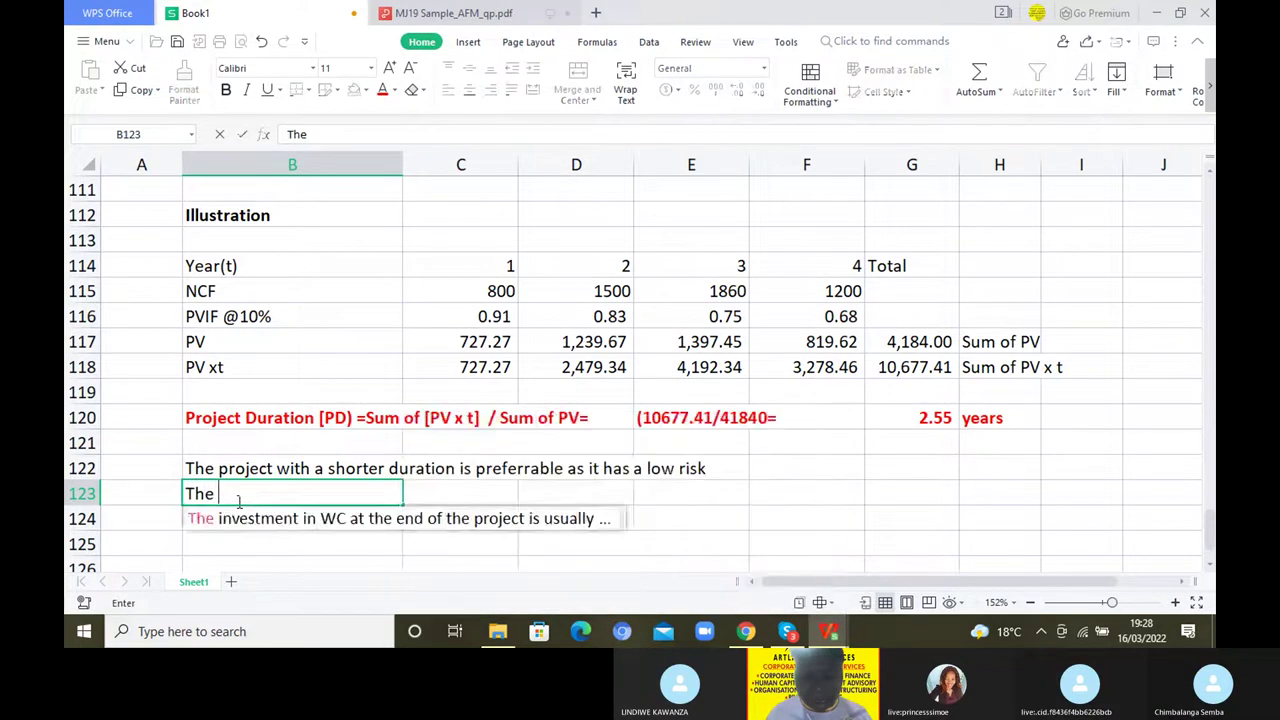
text(main advat)
key(BackSpace)
text(n)
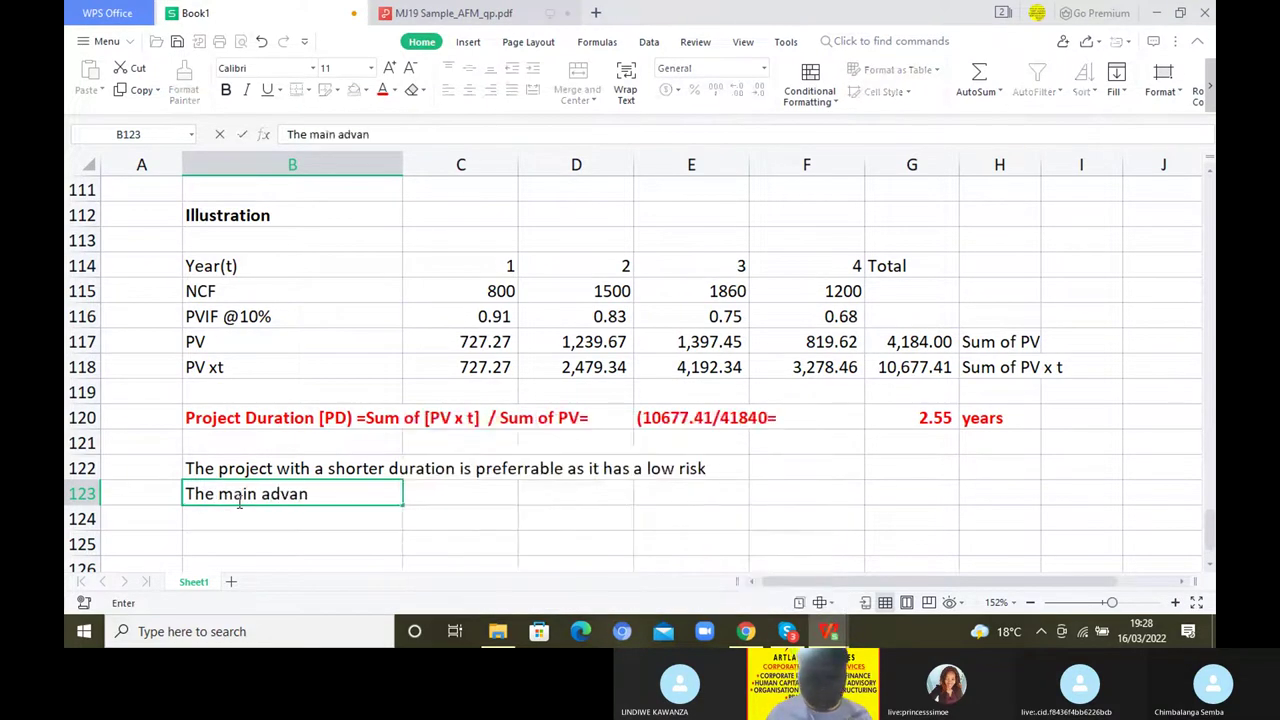
text(tage of p)
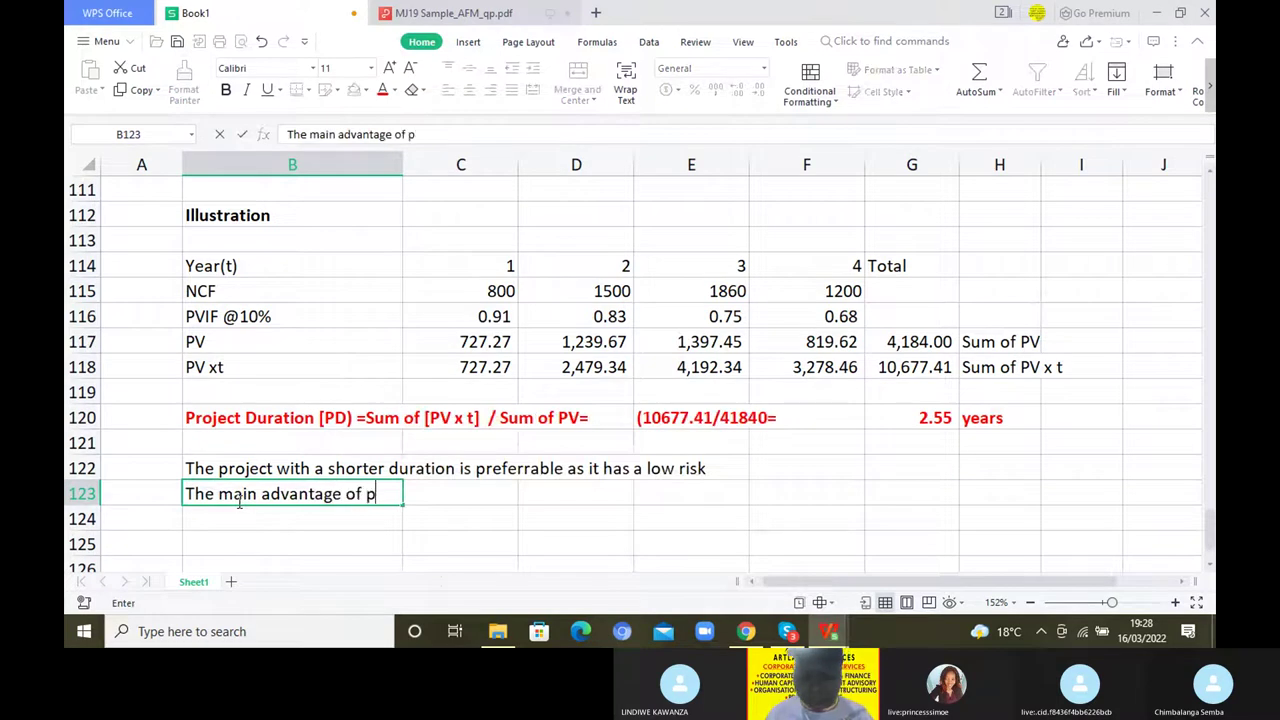
text(roject du)
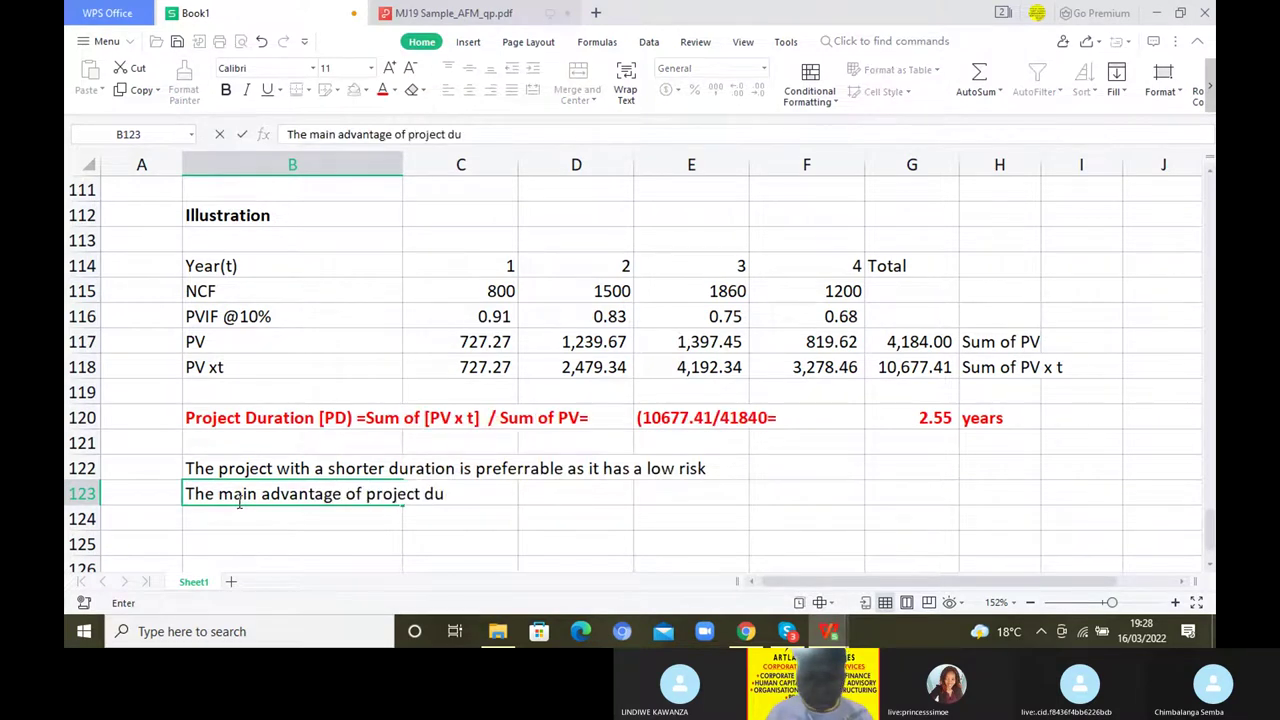
text(ration co)
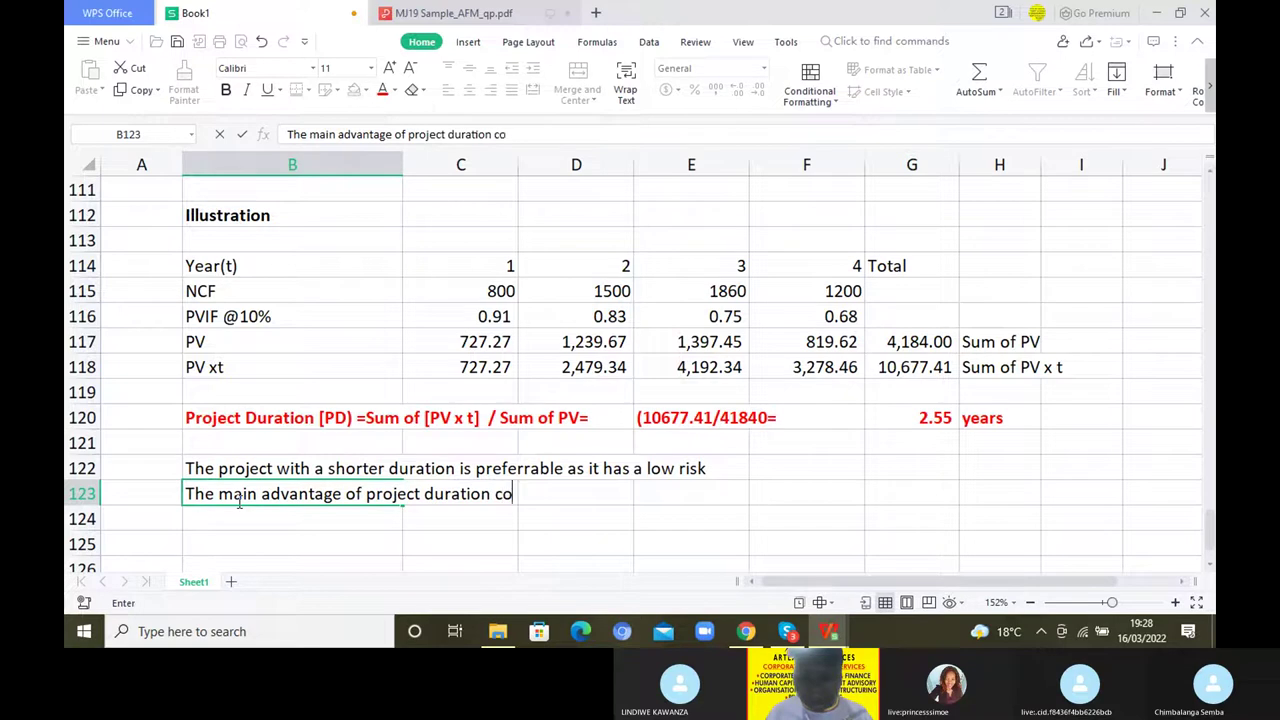
text(mpare)
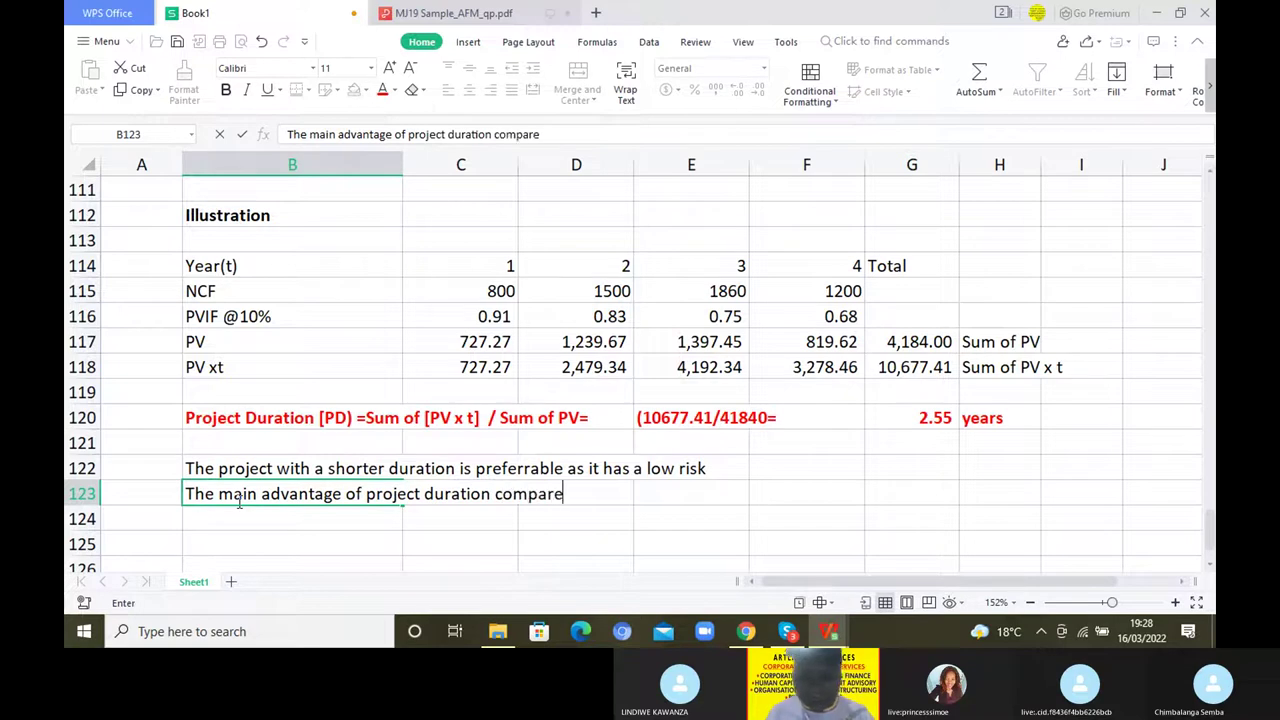
text(d to p)
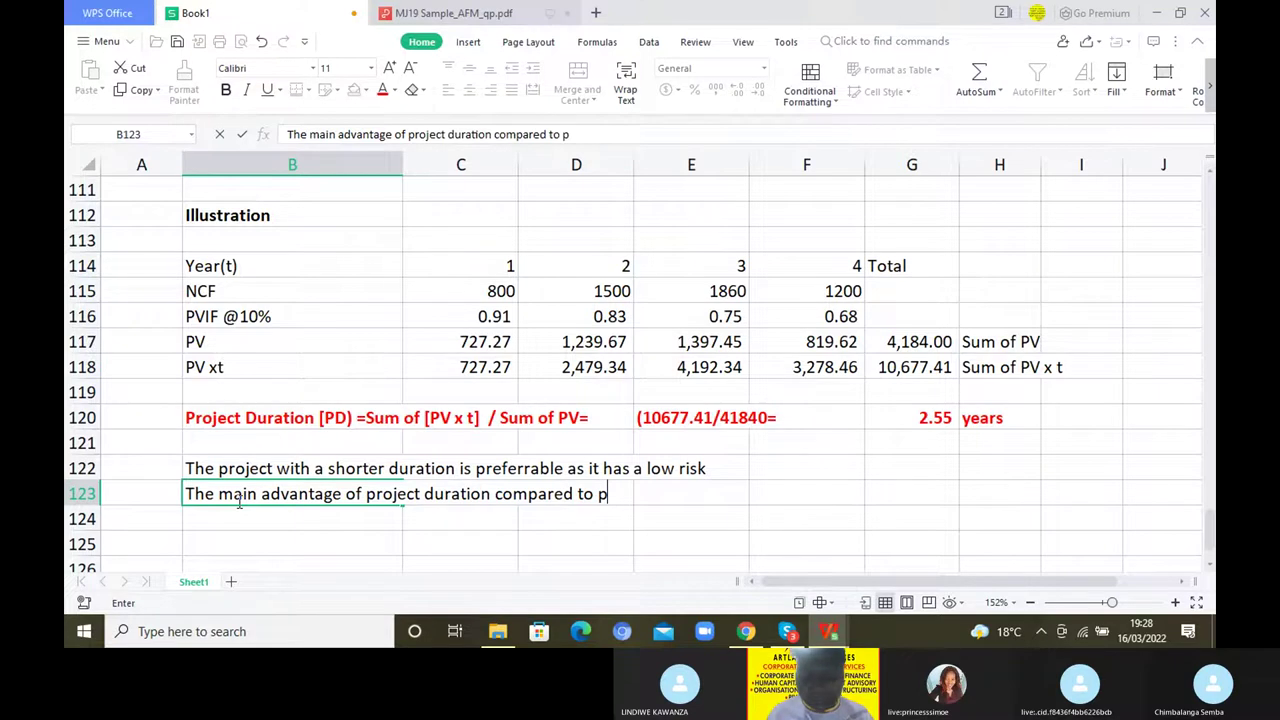
text(ayback period)
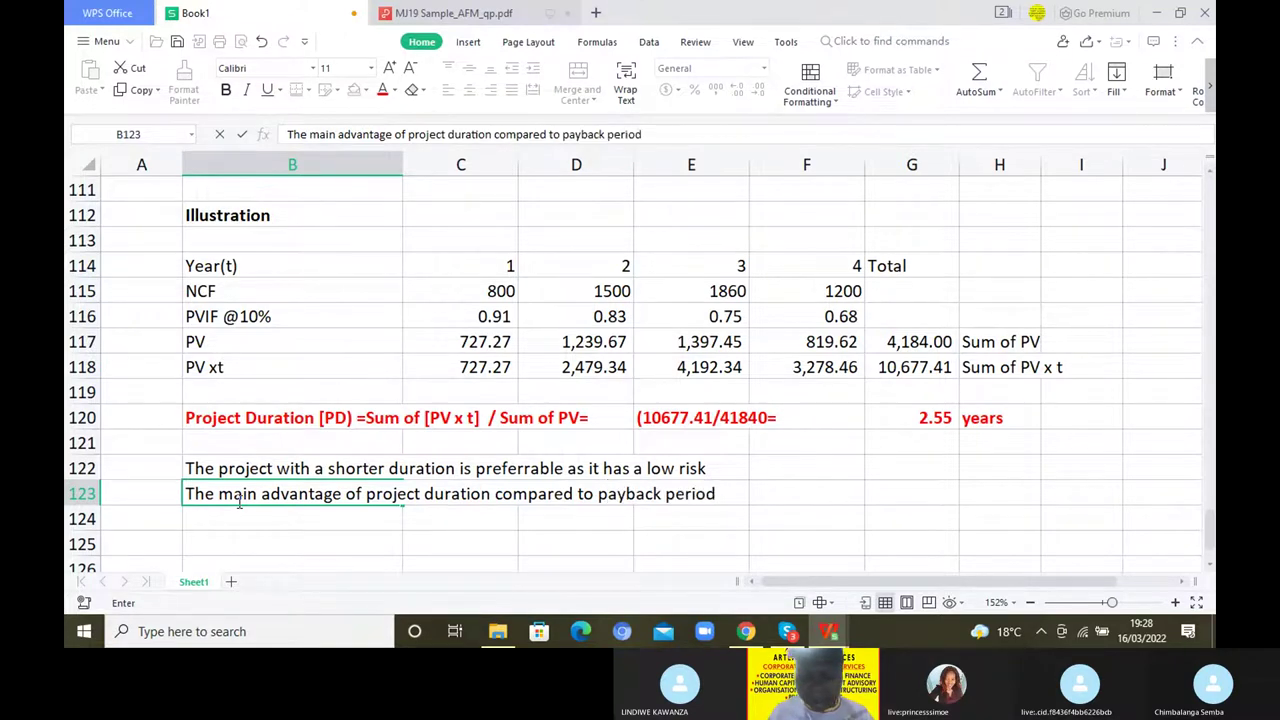
text( is )
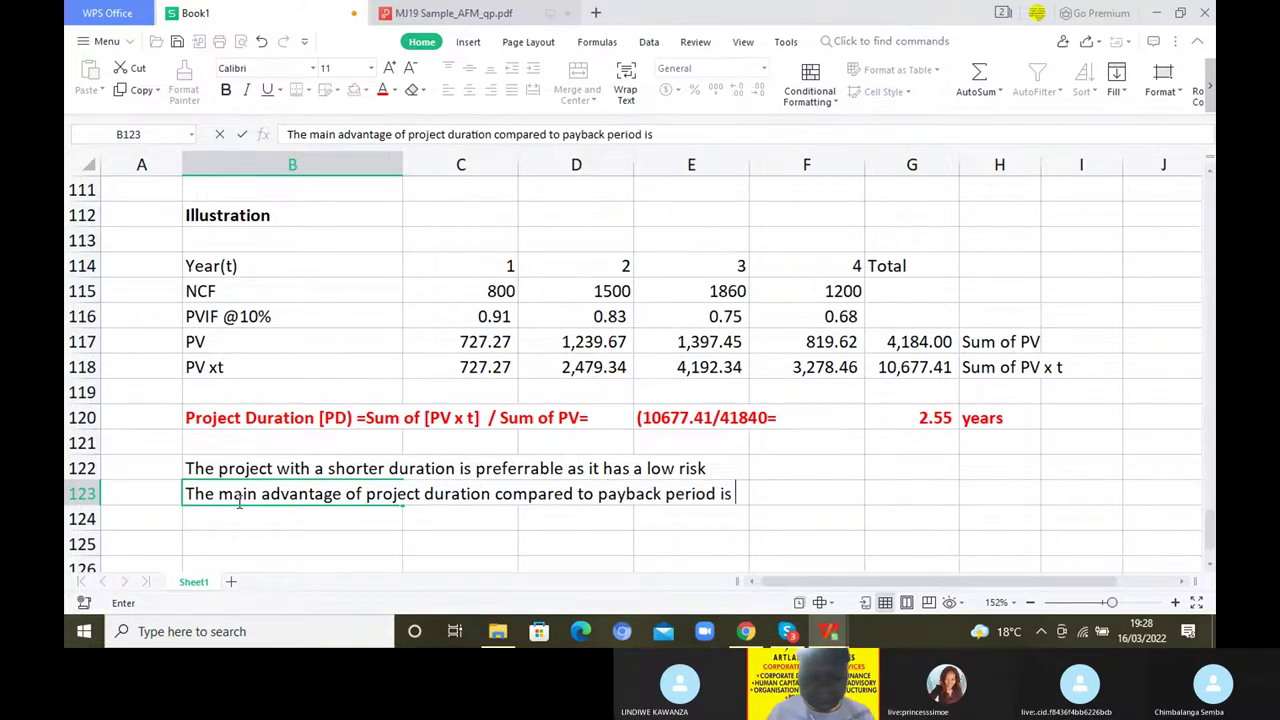
text(tha)
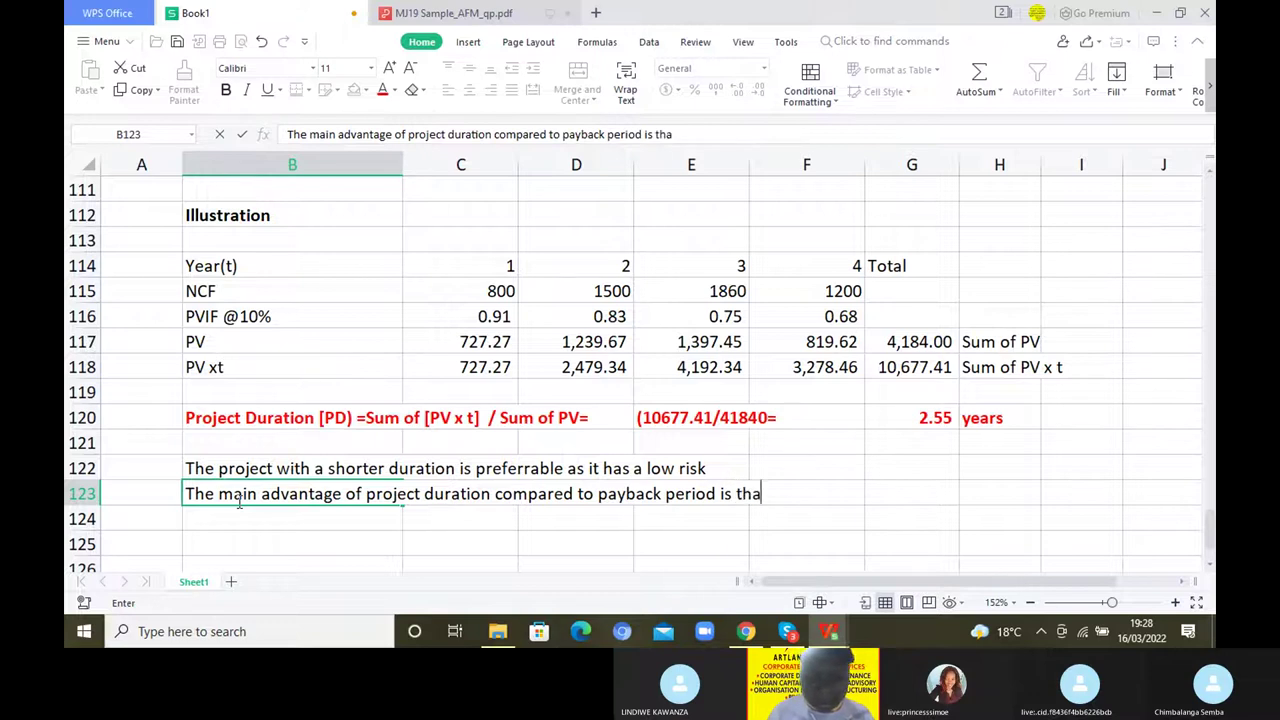
text(t it)
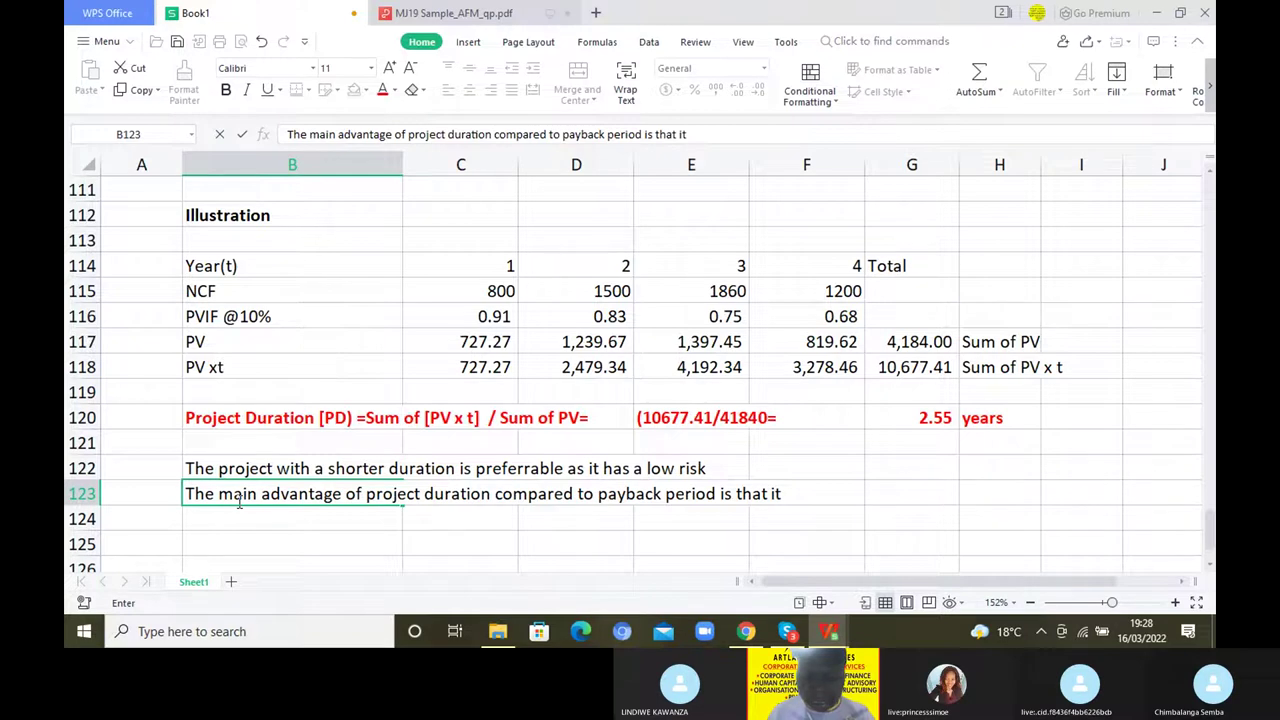
text( takes in)
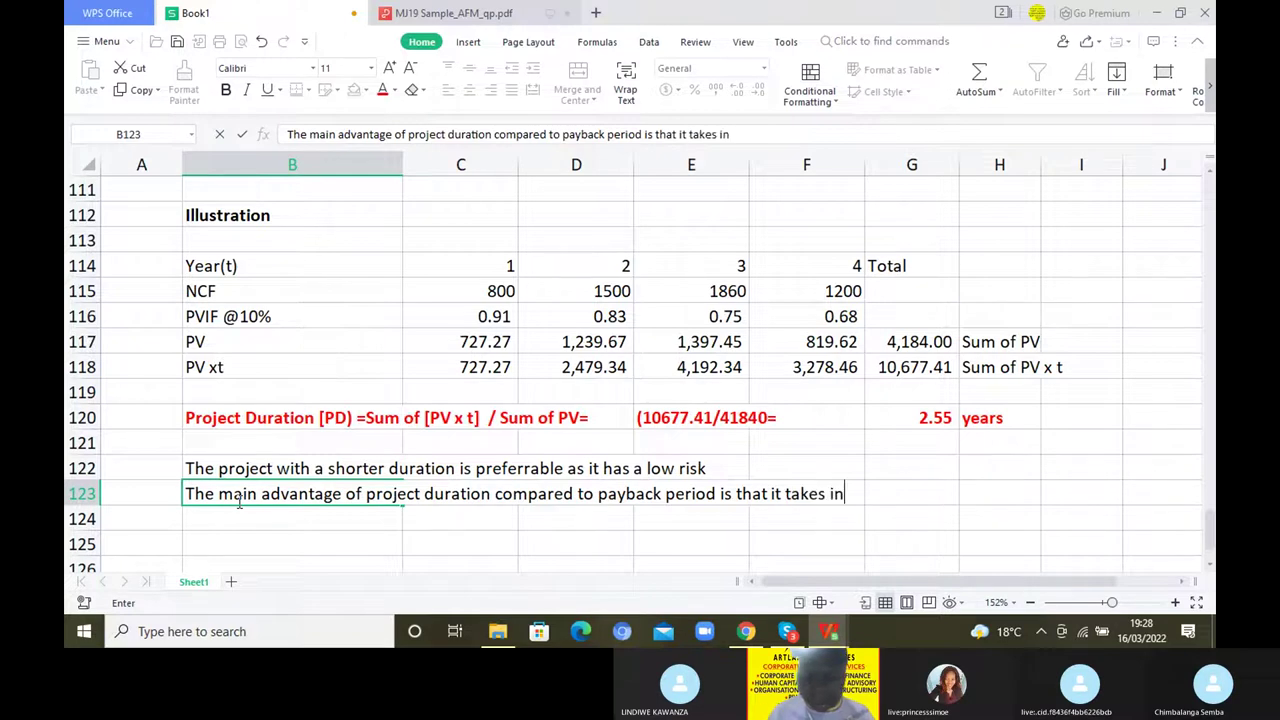
text(to account TVM)
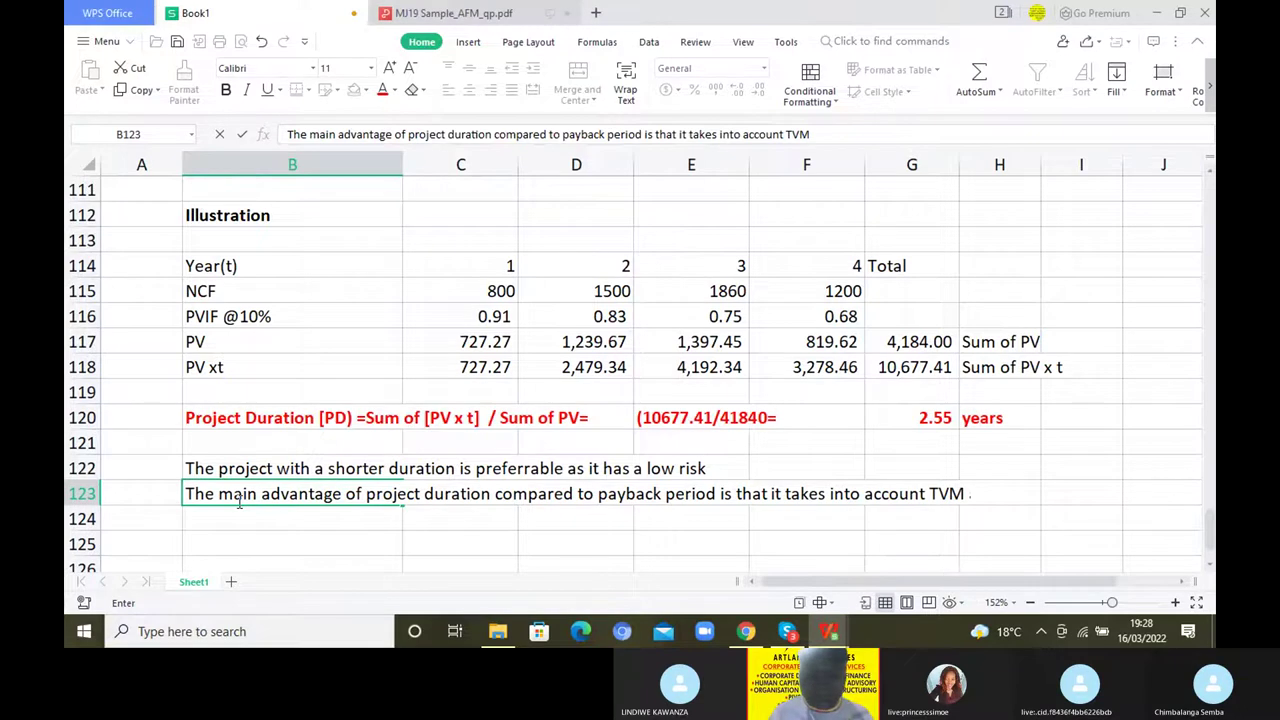
text( and)
key(Return)
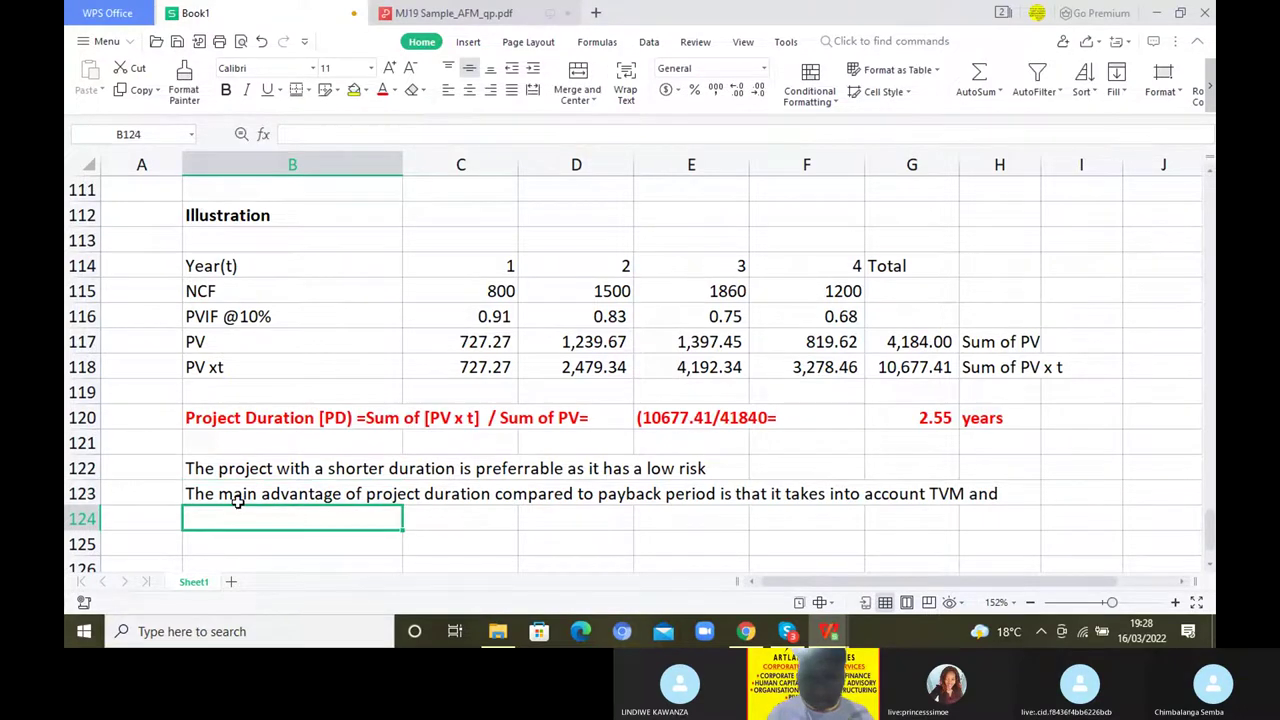
Continue the advantage sentence in cell B124 with "consider CFs over the entire project's life"
text(consider c)
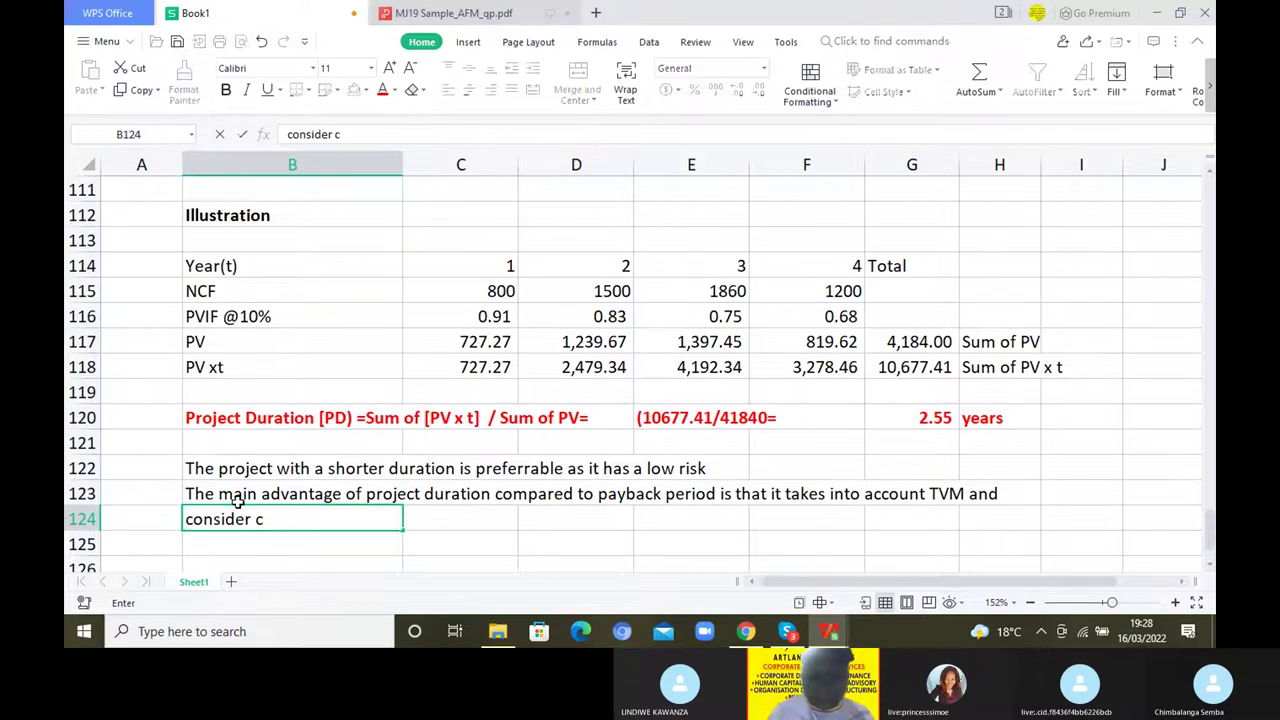
key(BackSpace)
text(CFs)
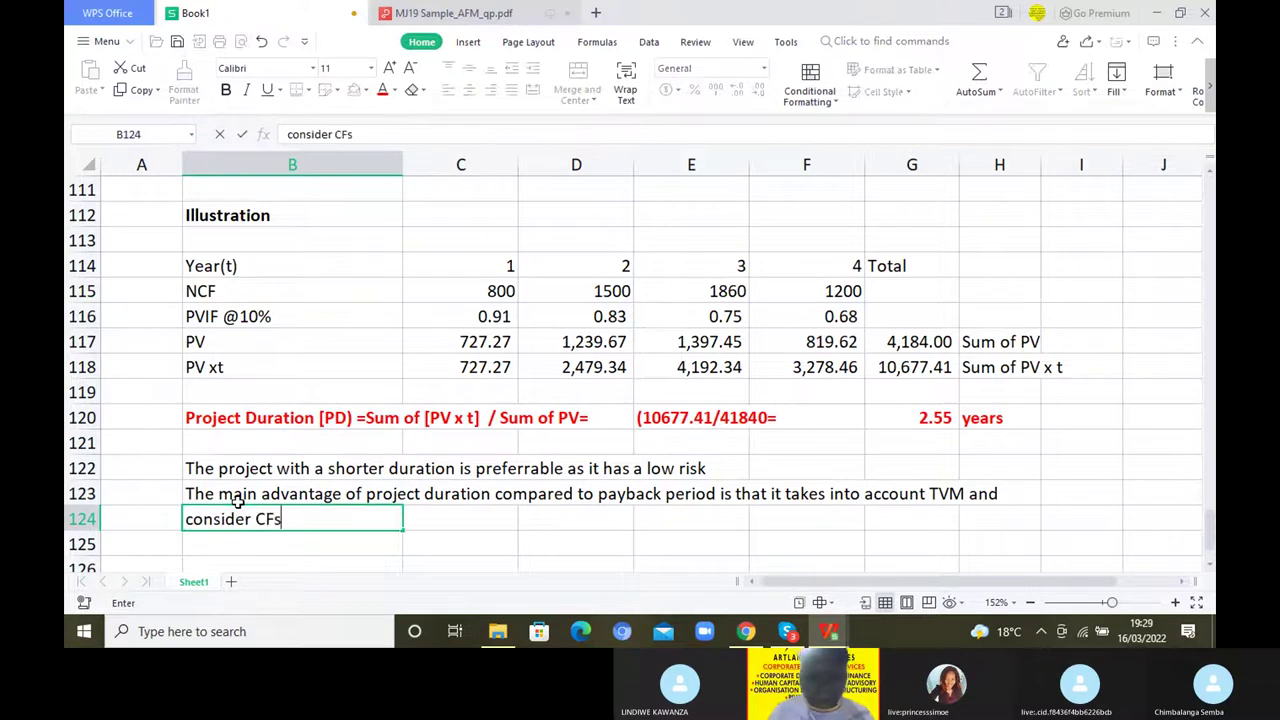
text( over th)
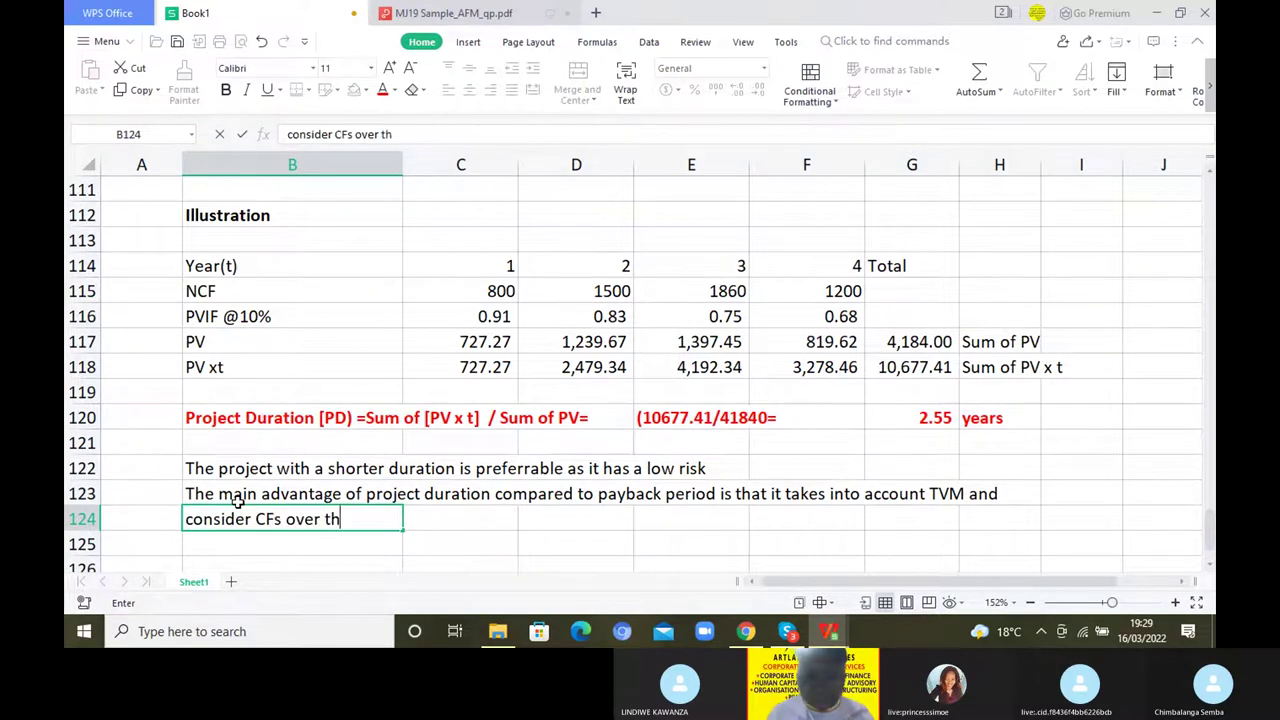
text(e entire projec)
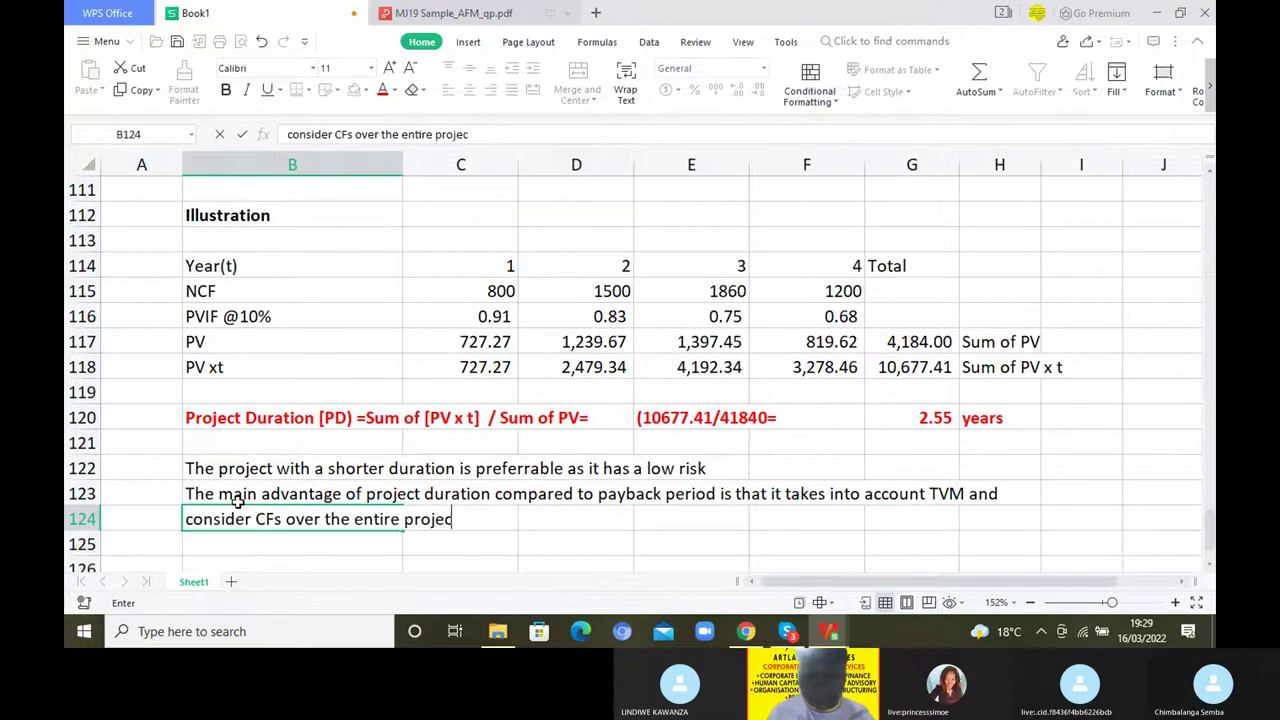
text(t's life)
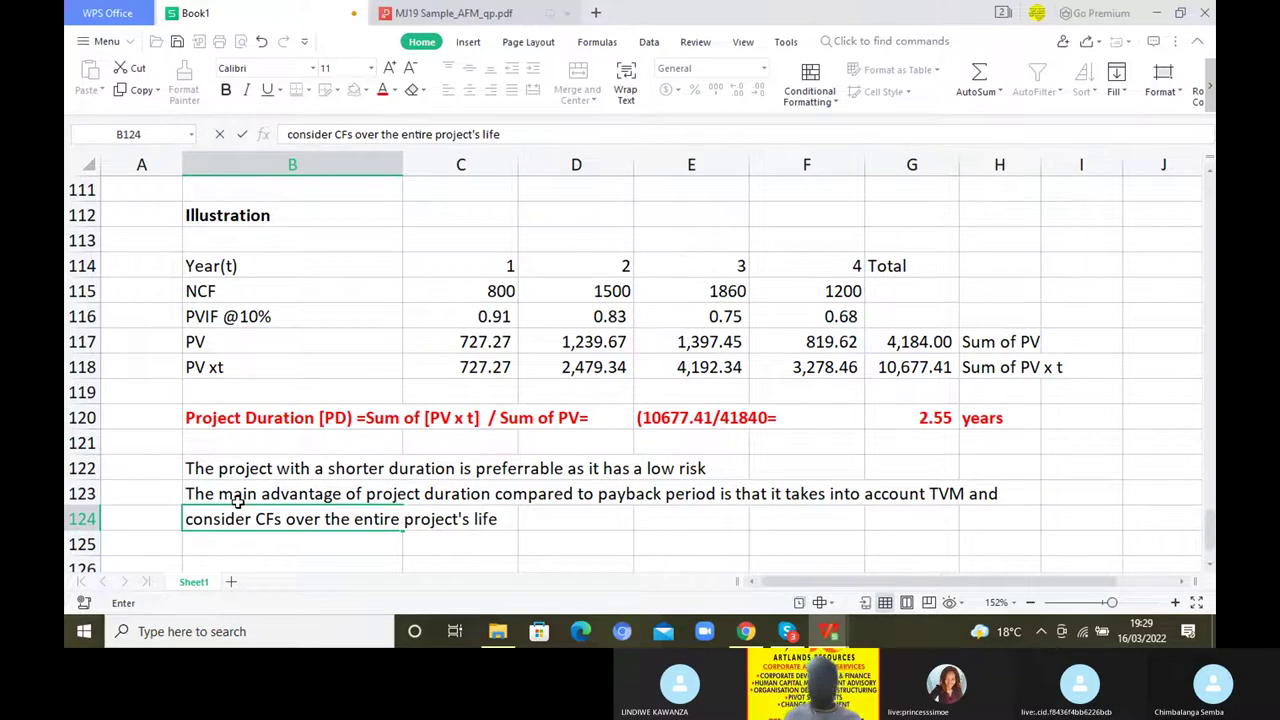
key(Return)
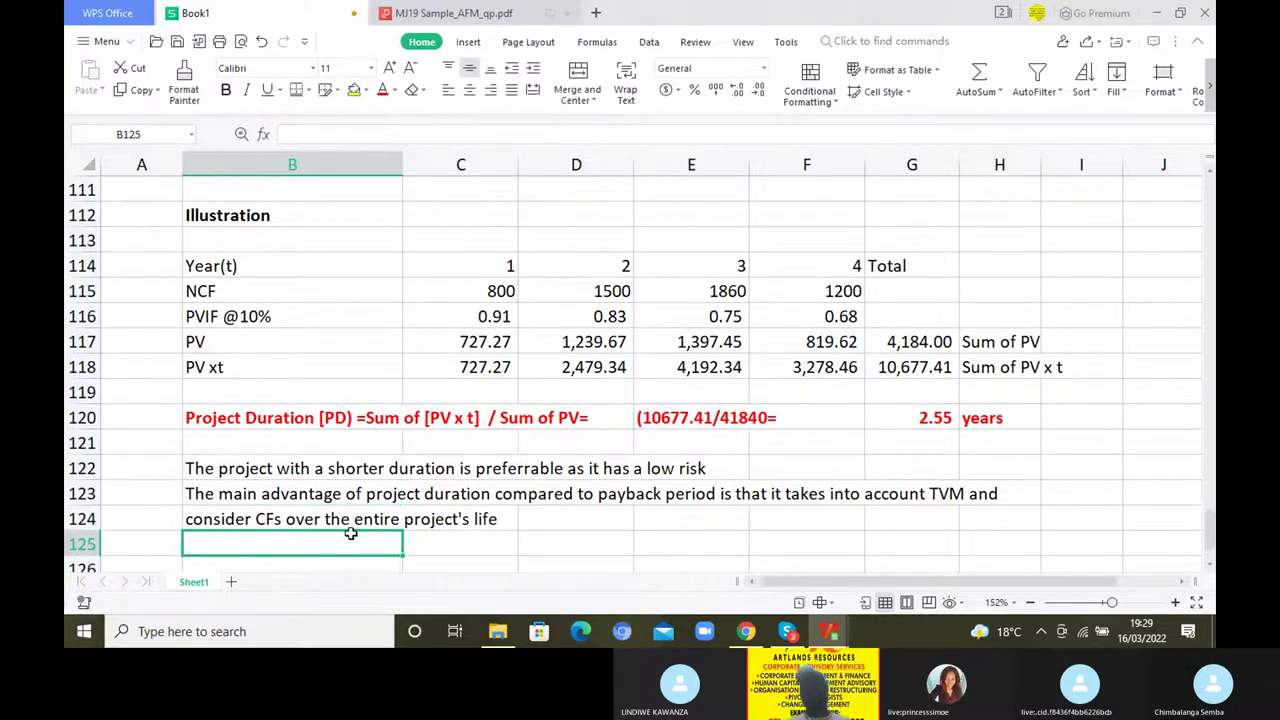
Switch to MJ19 Sample_AFM_qp.pdf and examine the Talam Co question, from the Uwa Project scenario to requirements (a) and (b)
click(1210, 564)
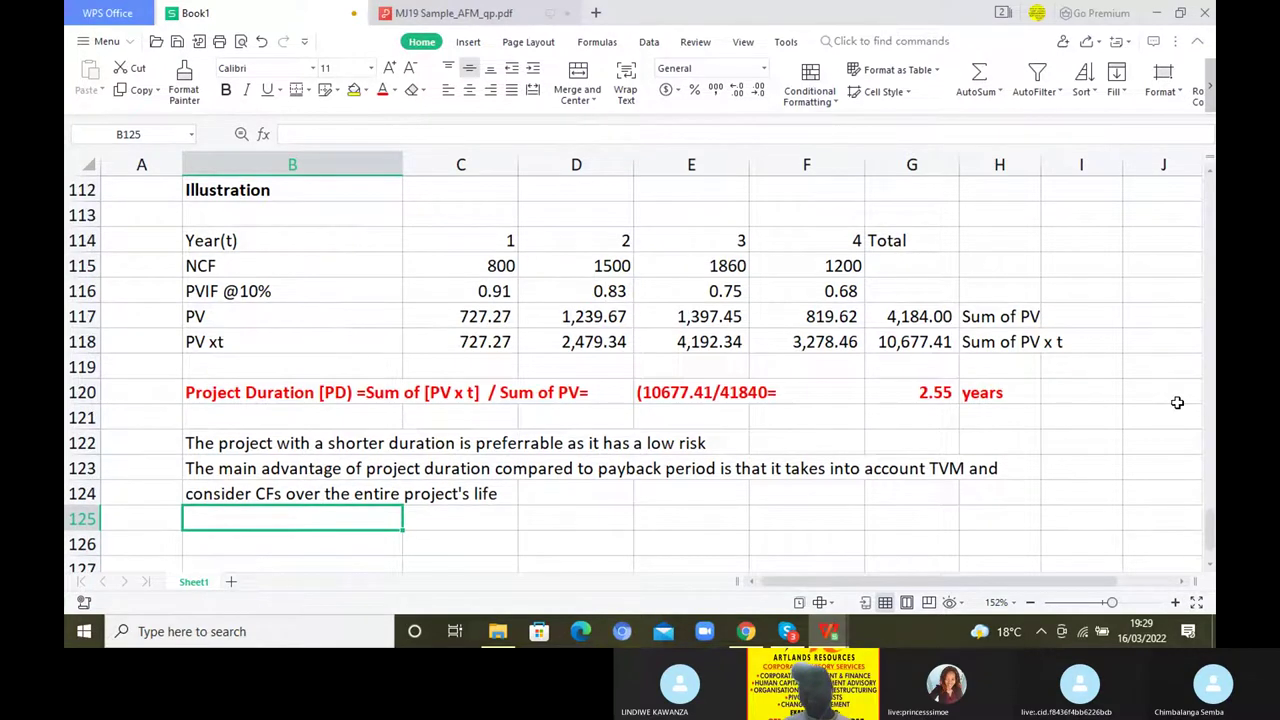
click(1210, 179)
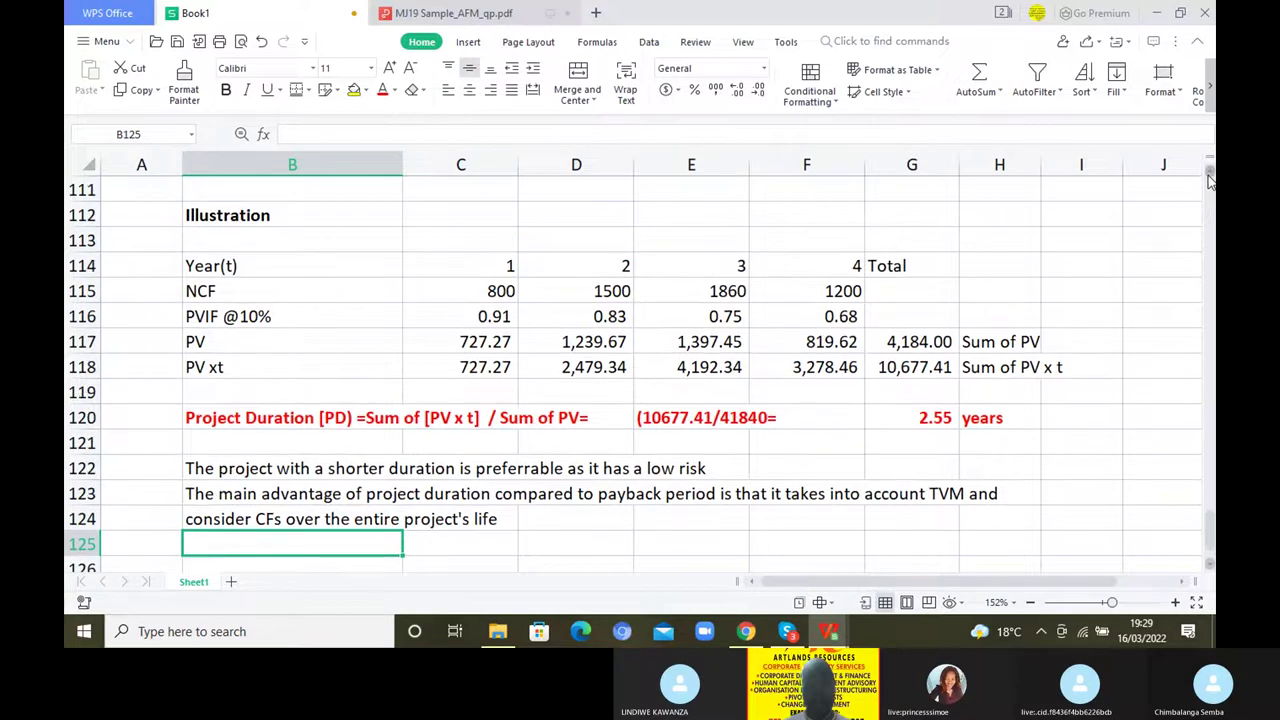
scroll(1210, 179, up, 3)
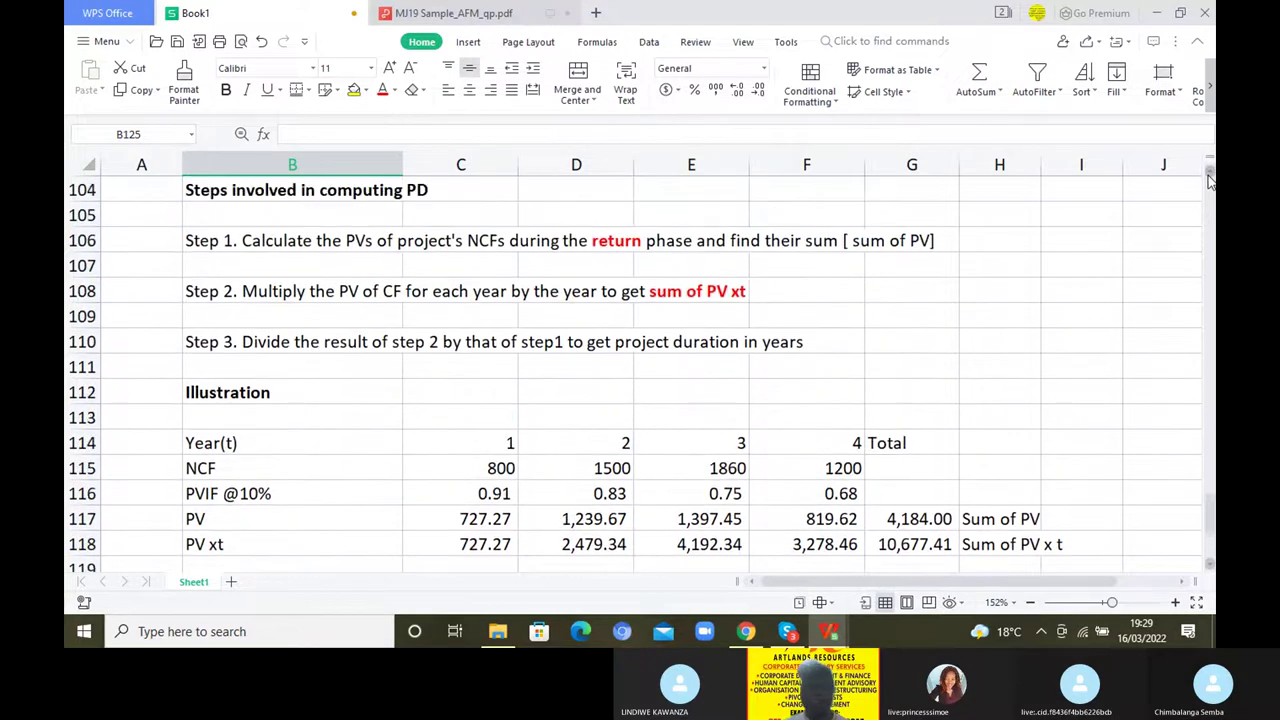
scroll(1210, 179, up, 1)
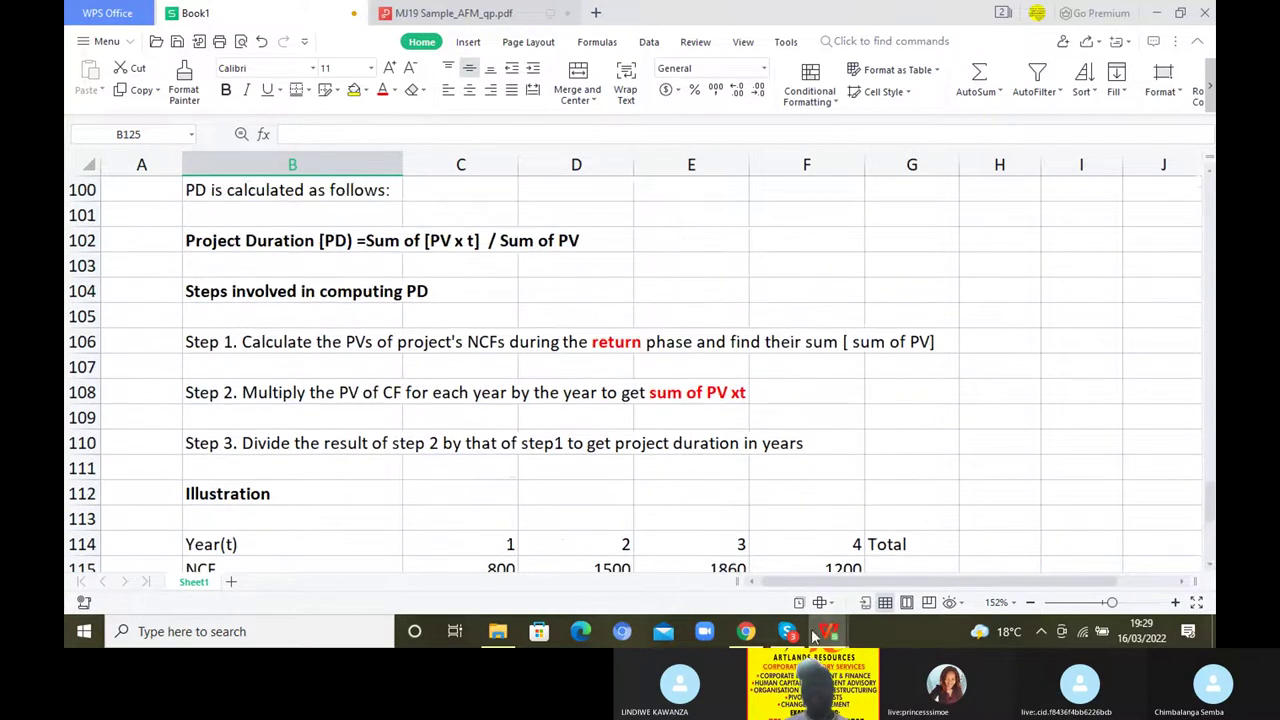
click(483, 22)
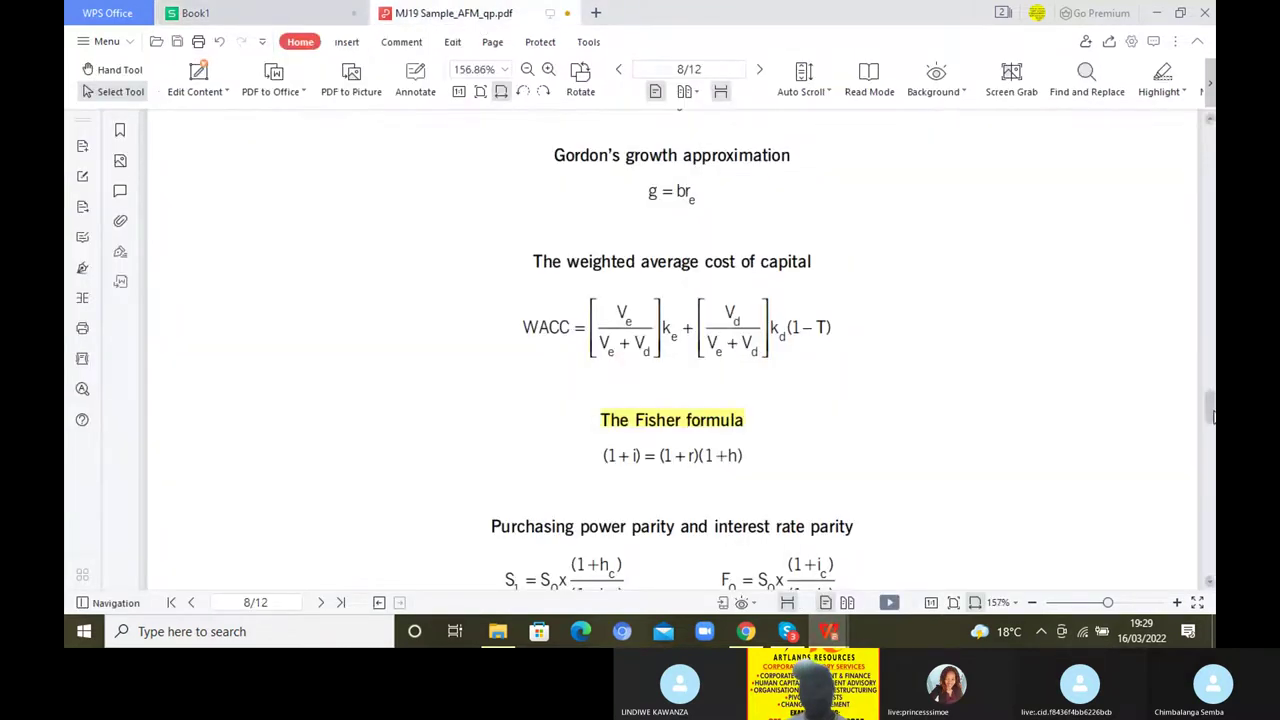
scroll(1210, 410, up, 1)
drag(1210, 410, 1210, 150)
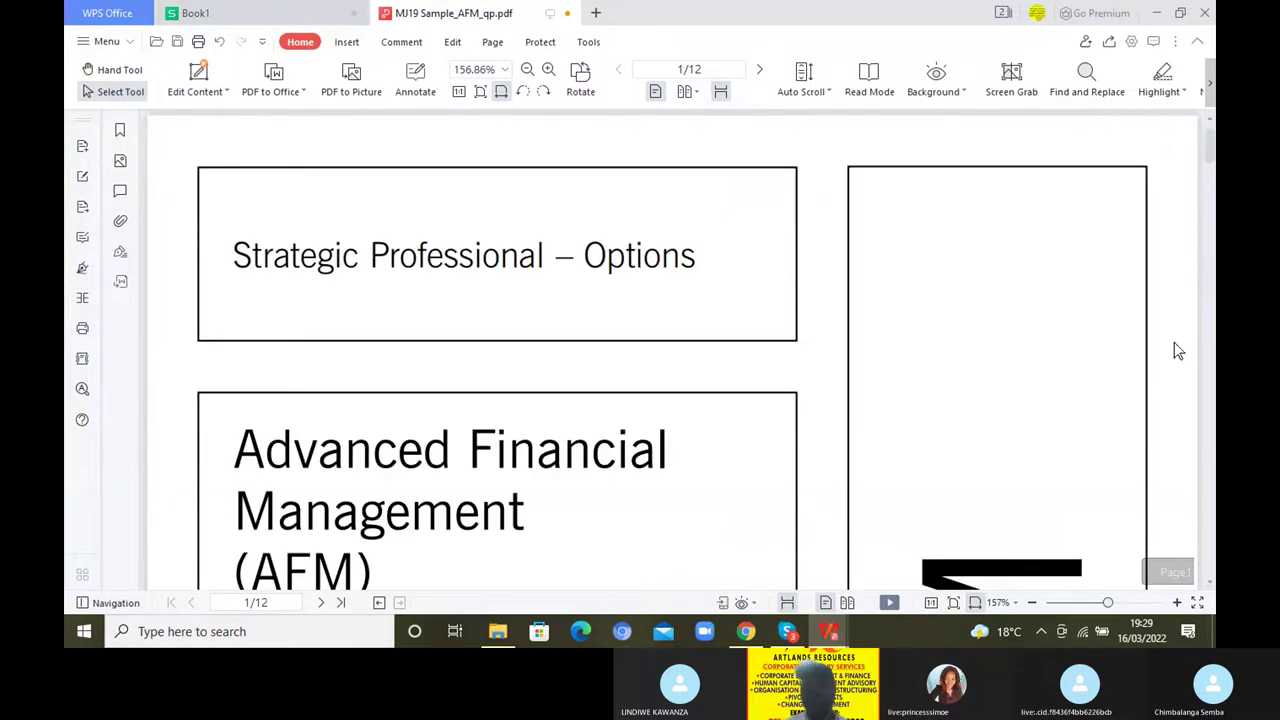
click(1209, 588)
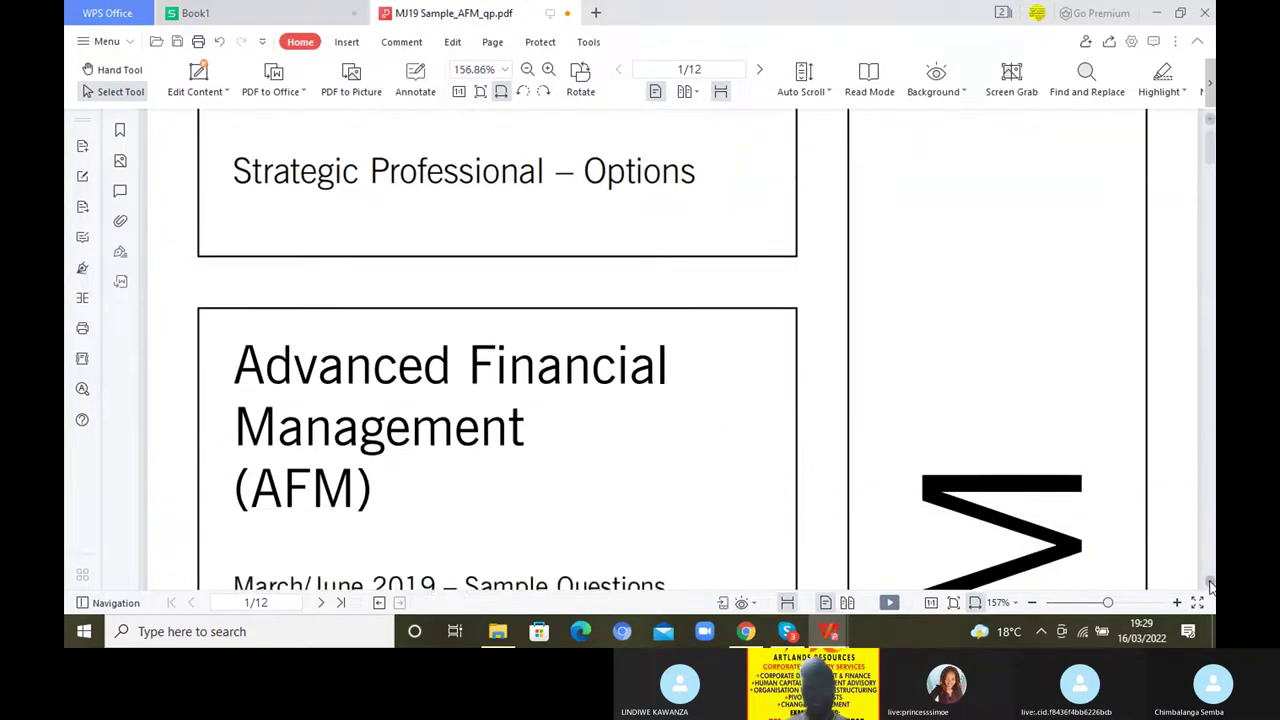
click(1209, 588)
click(1209, 588)
click(1209, 588)
click(1209, 588)
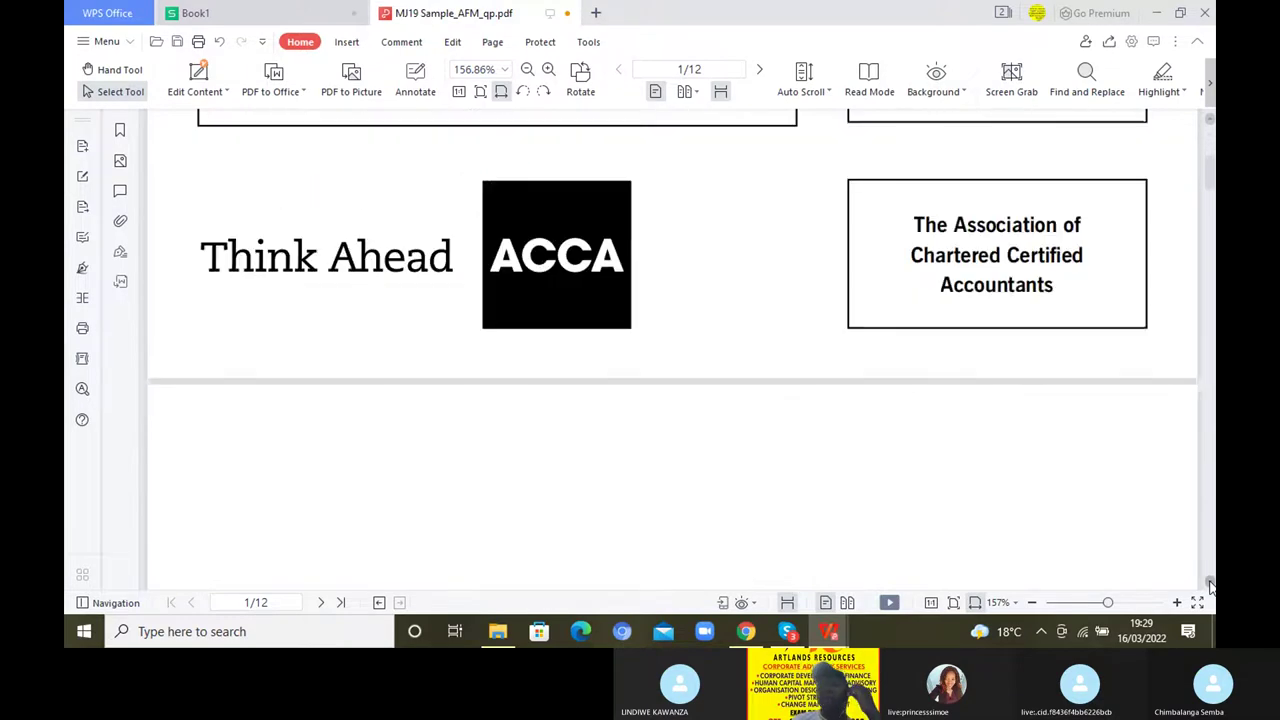
click(1209, 588)
click(1209, 588)
click(1209, 588)
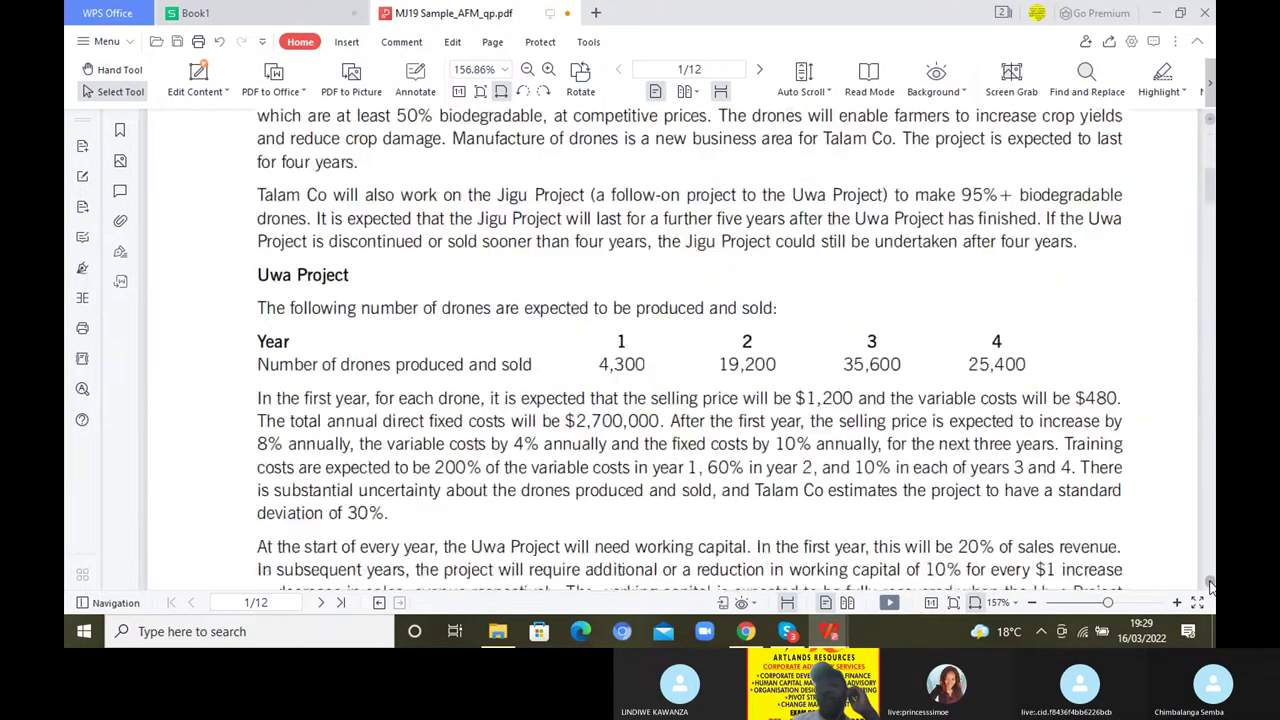
click(1209, 588)
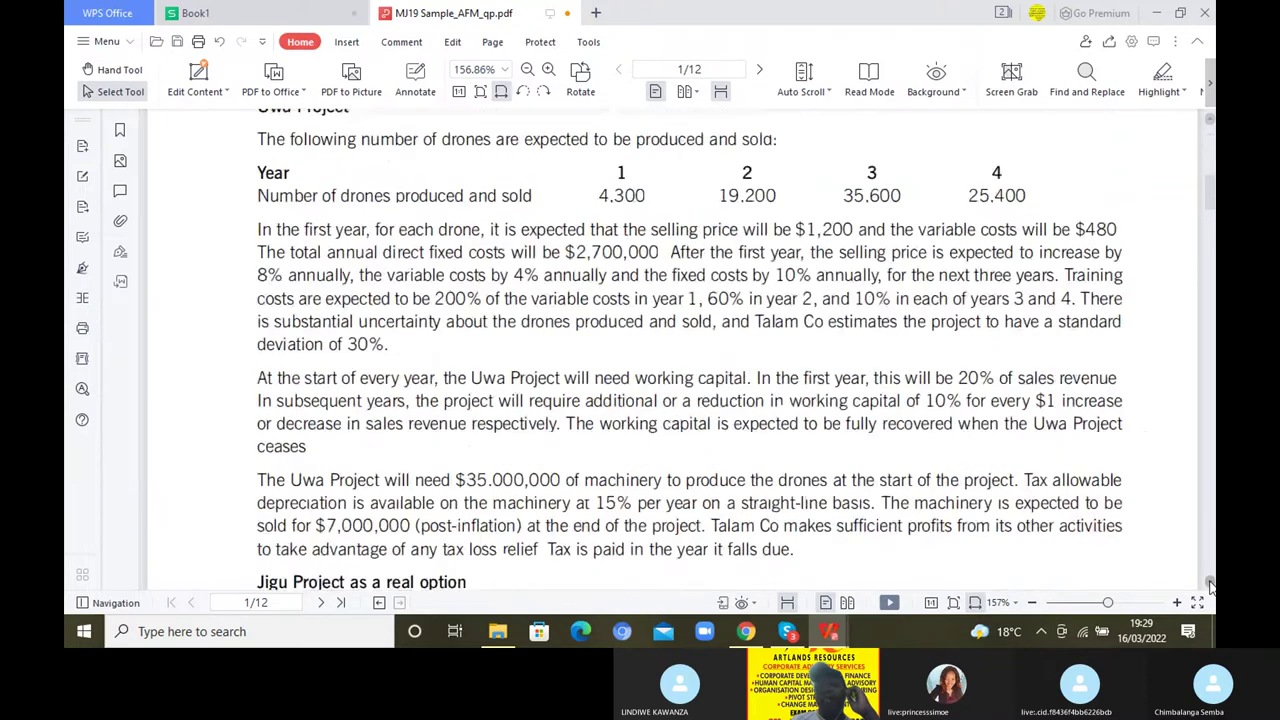
click(1209, 588)
scroll(535, 314, down, 5)
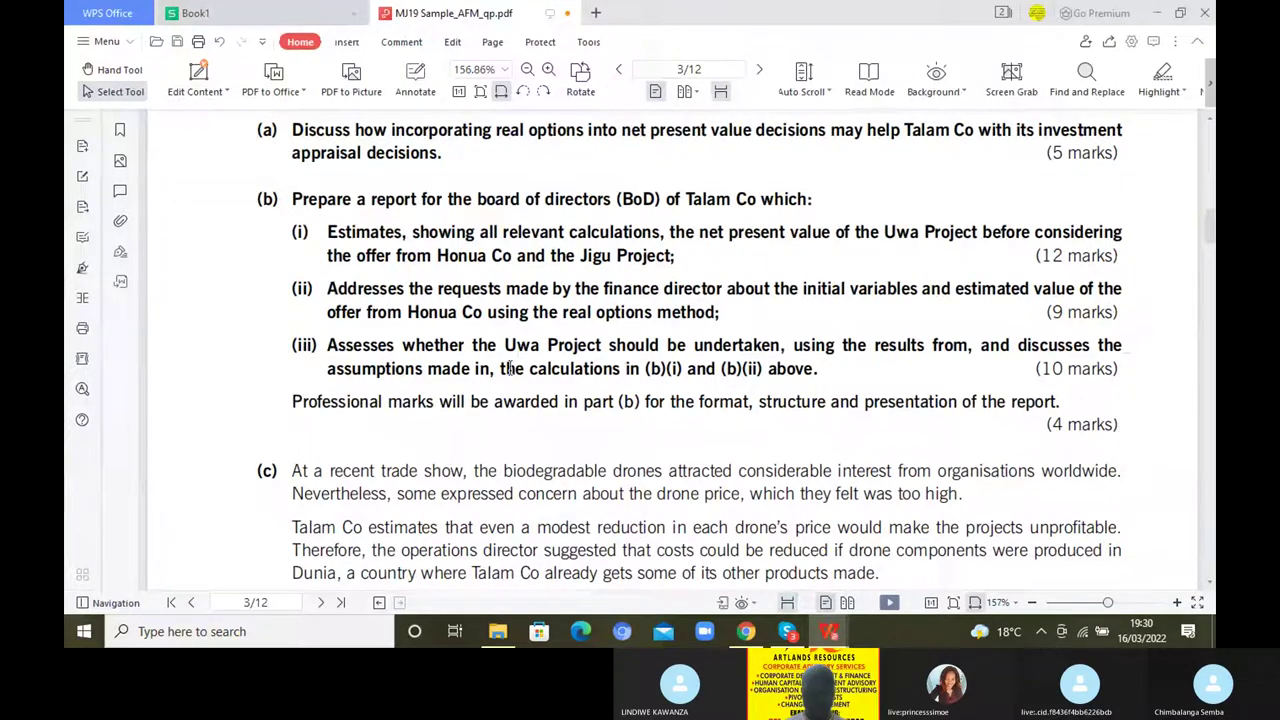
Switch to the AFM folder in File Explorer and locate the afm-2019-dec-q file
mouse_move(746, 631)
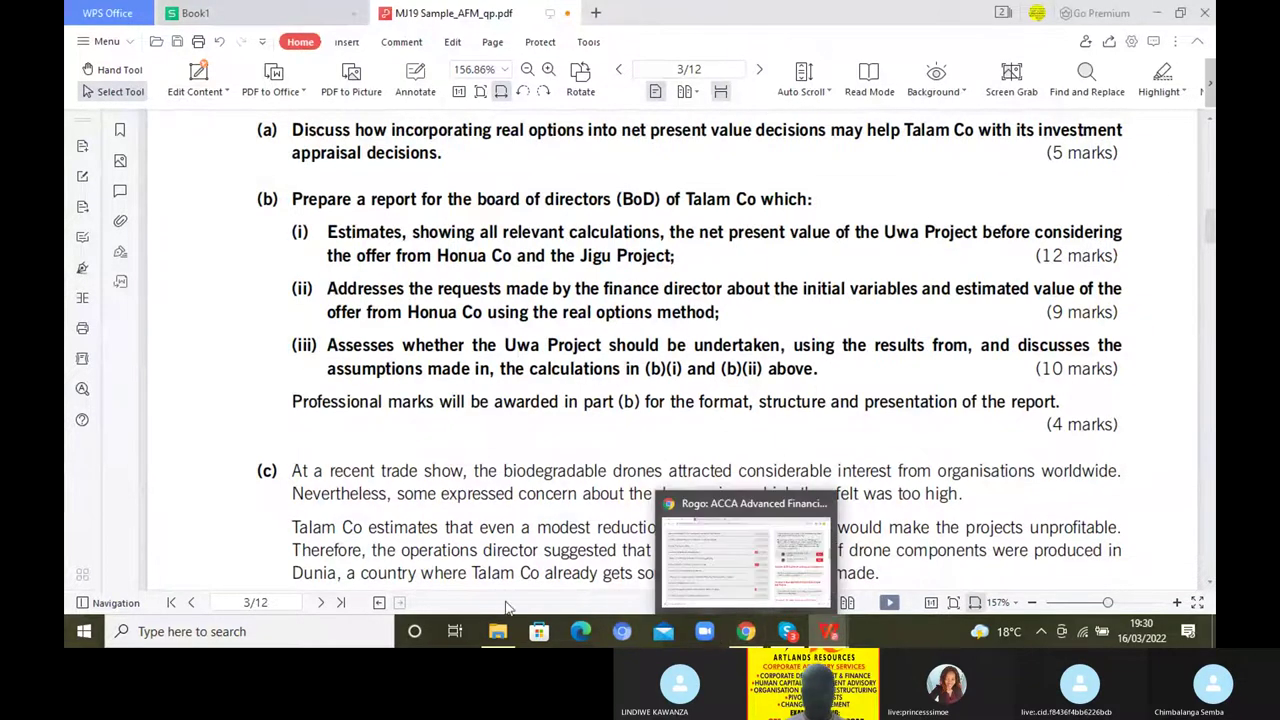
mouse_move(497, 631)
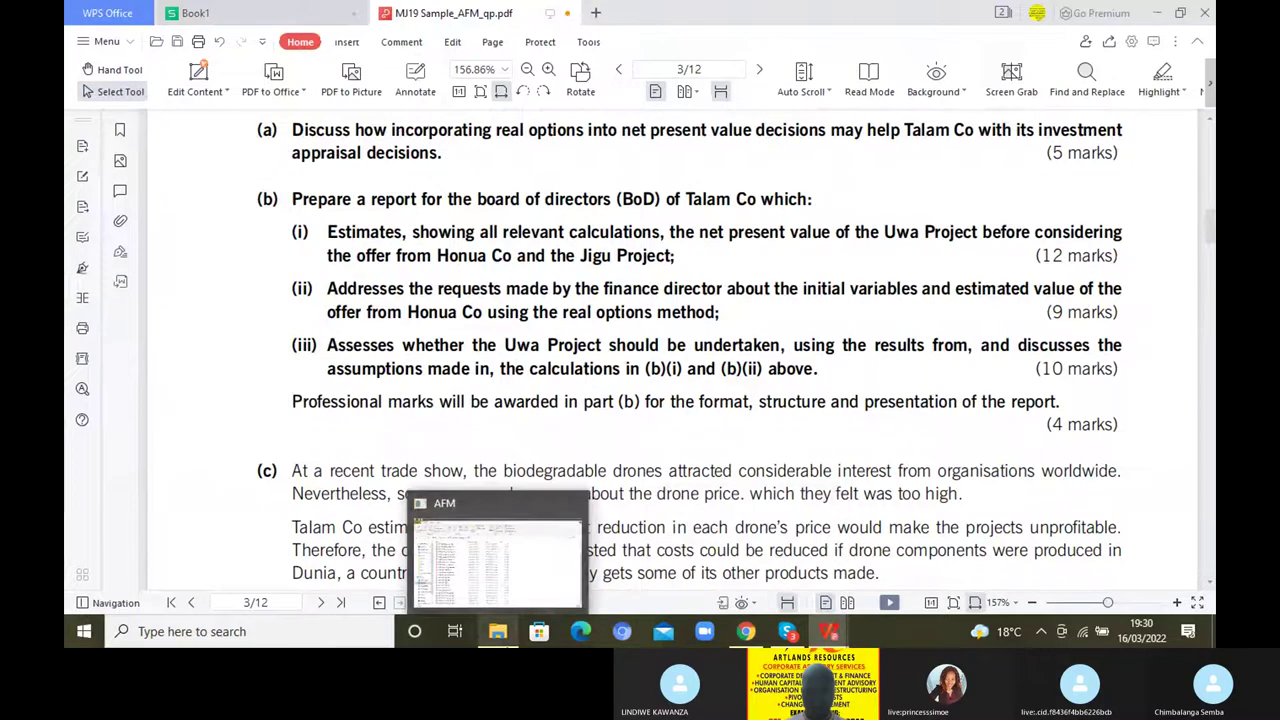
click(491, 578)
click(293, 465)
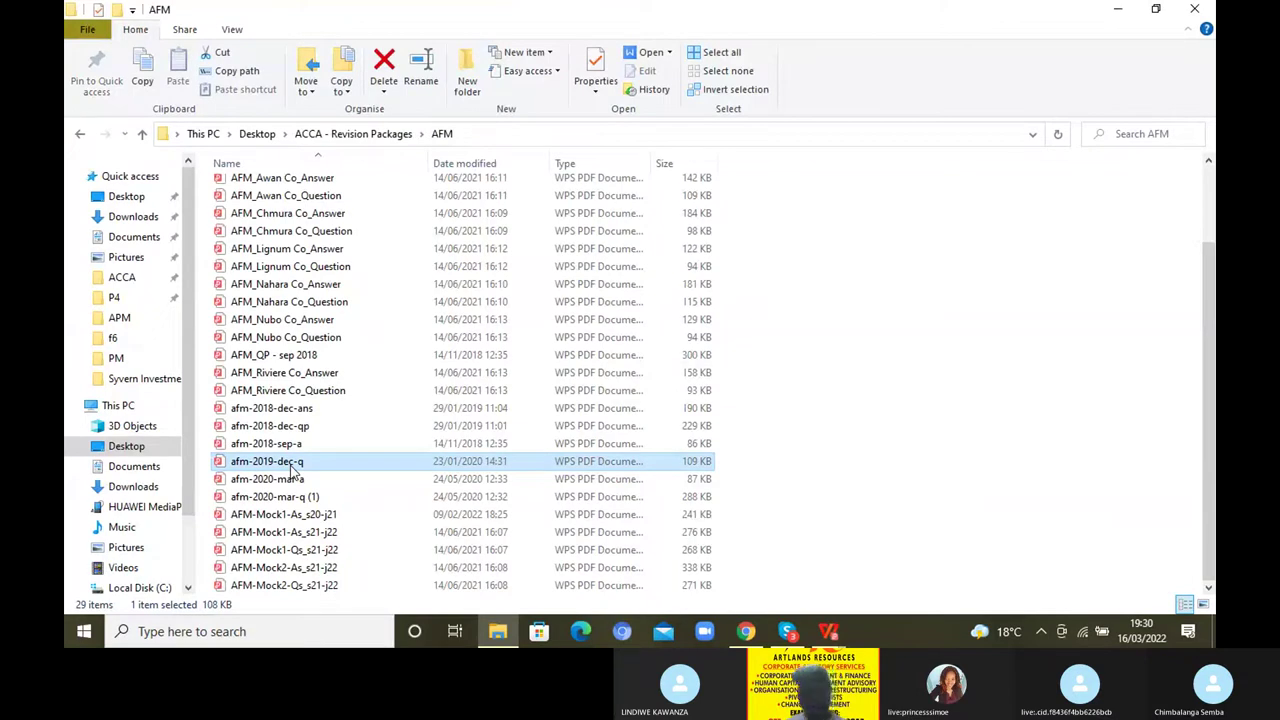
mouse_move(831, 633)
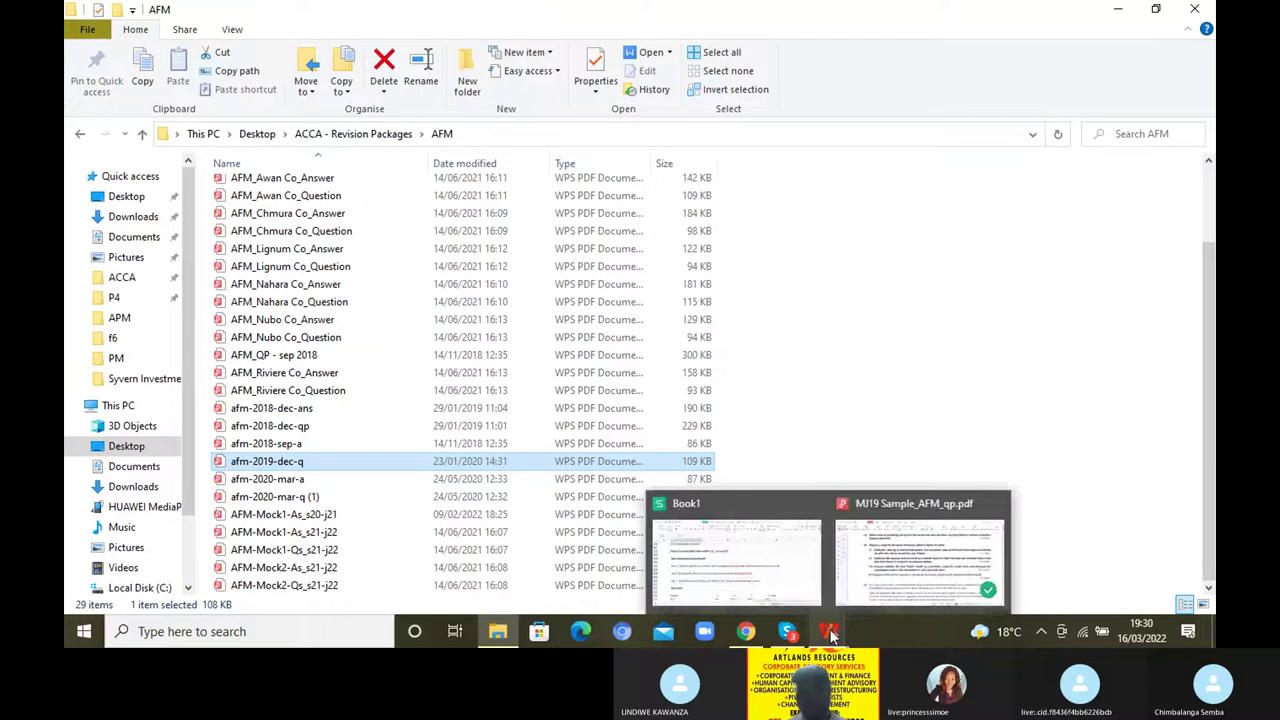
Return to MJ19 Sample_AFM_qp.pdf and review the Talam Co question from its requirements back up to the Uwa Project drone figures
click(918, 550)
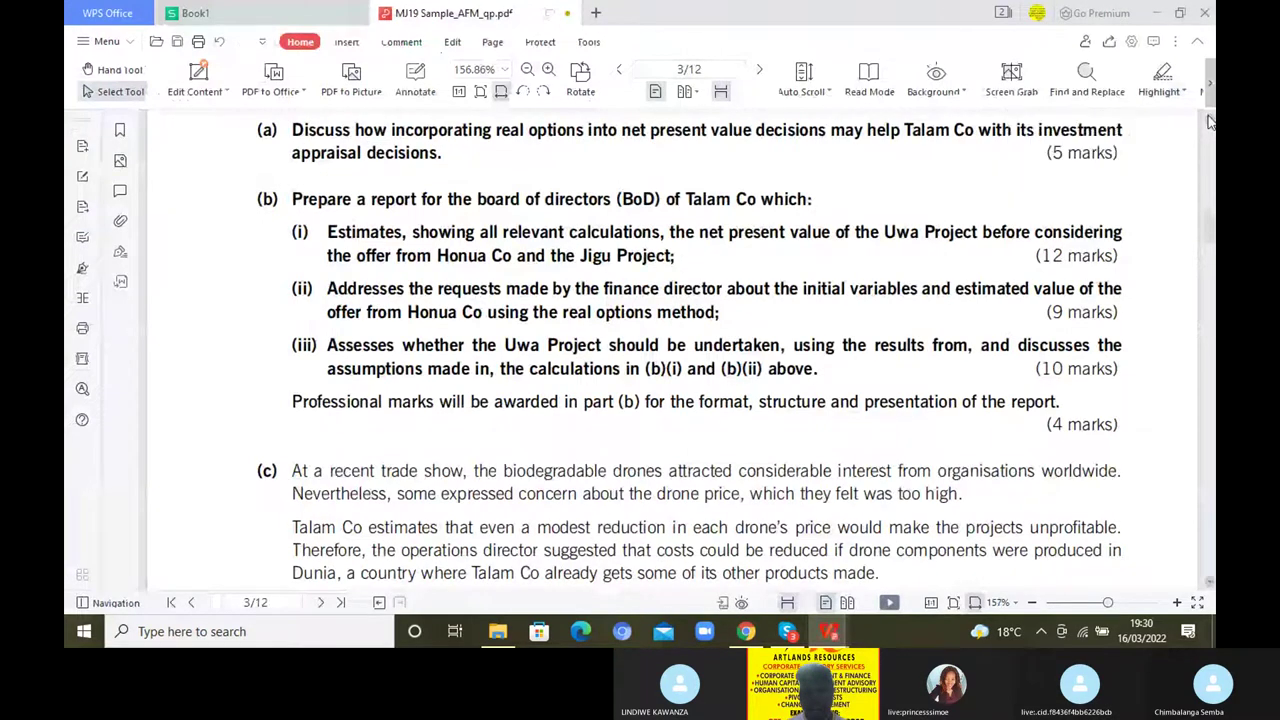
scroll(1210, 120, up, 5)
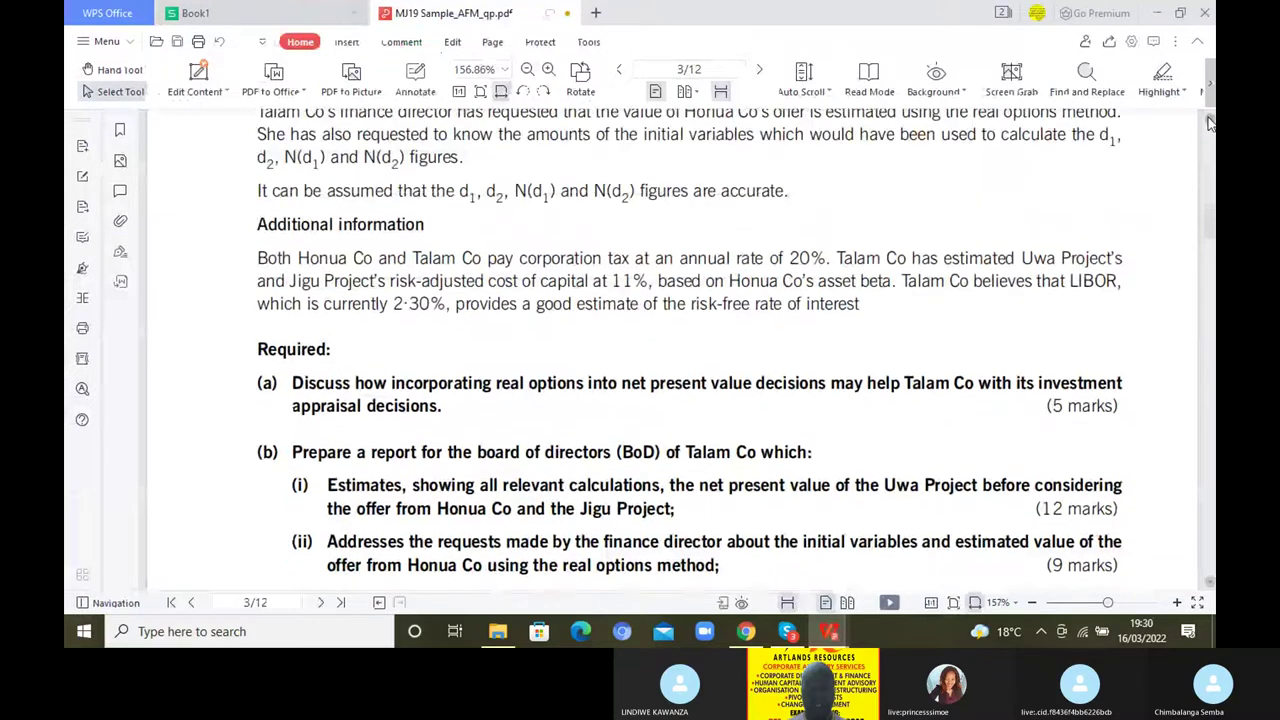
scroll(1210, 121, up, 6)
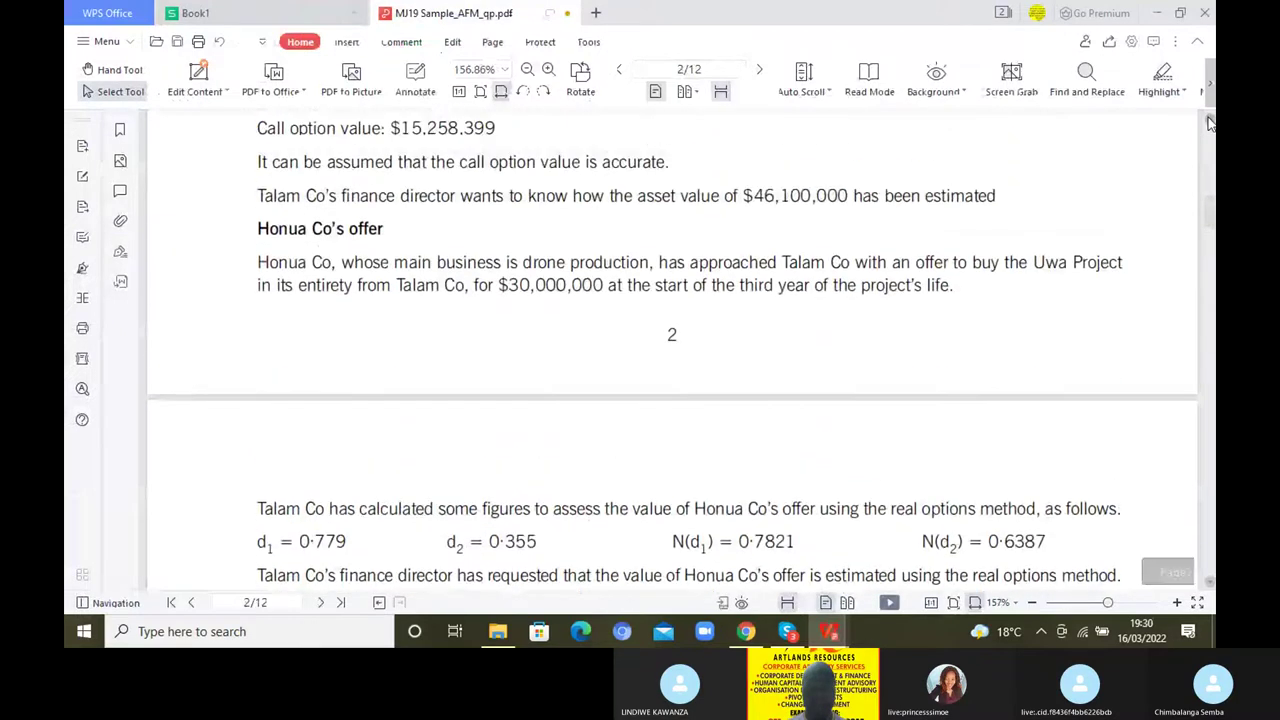
scroll(1210, 121, up, 6)
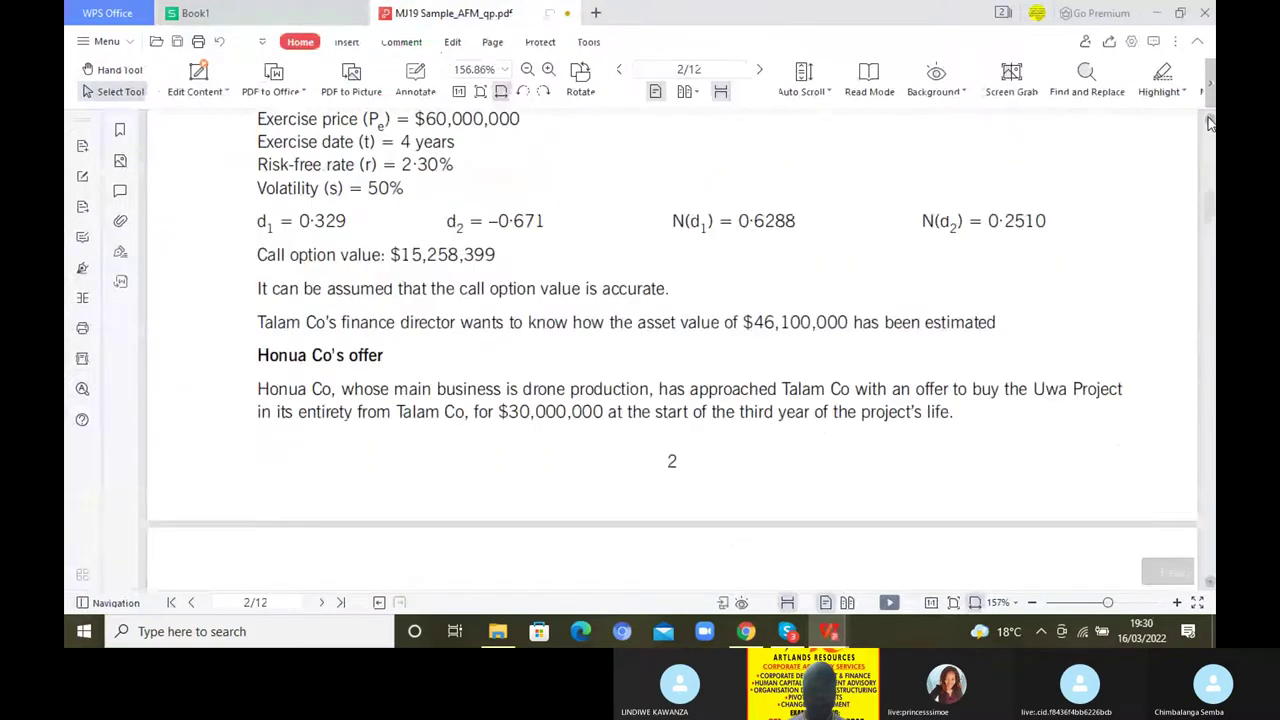
scroll(1210, 121, up, 1)
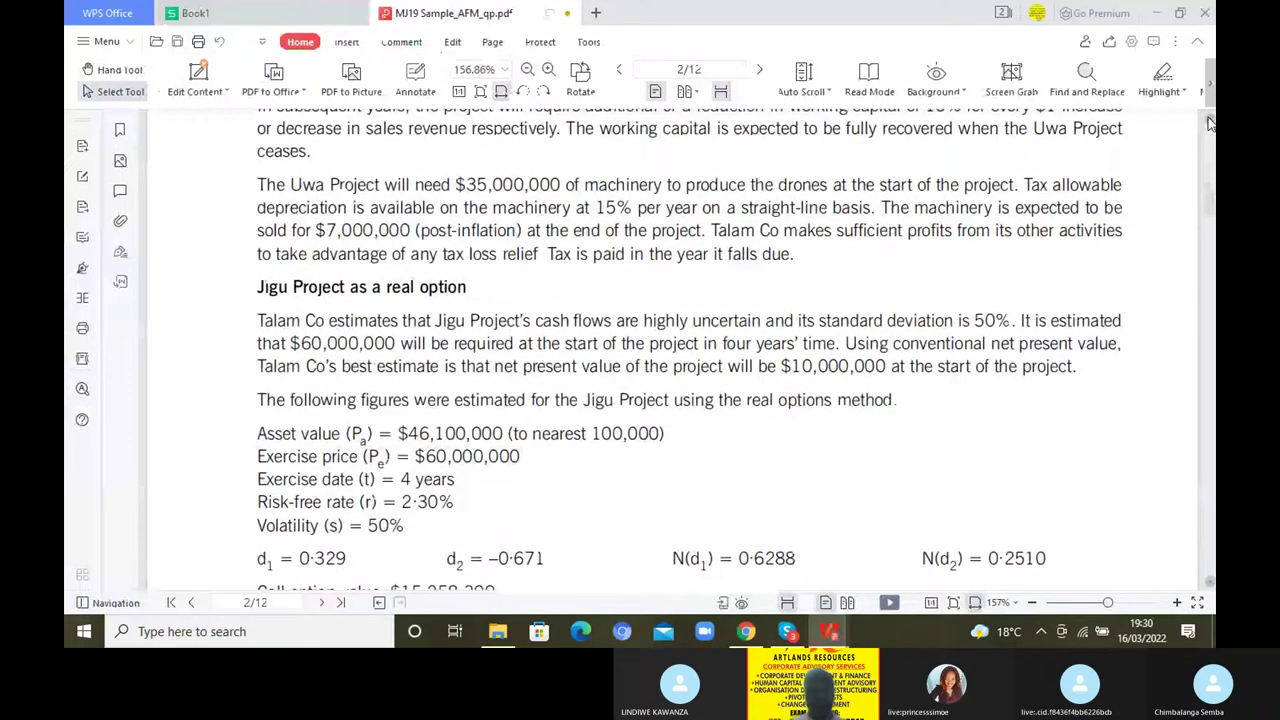
scroll(1210, 121, up, 4)
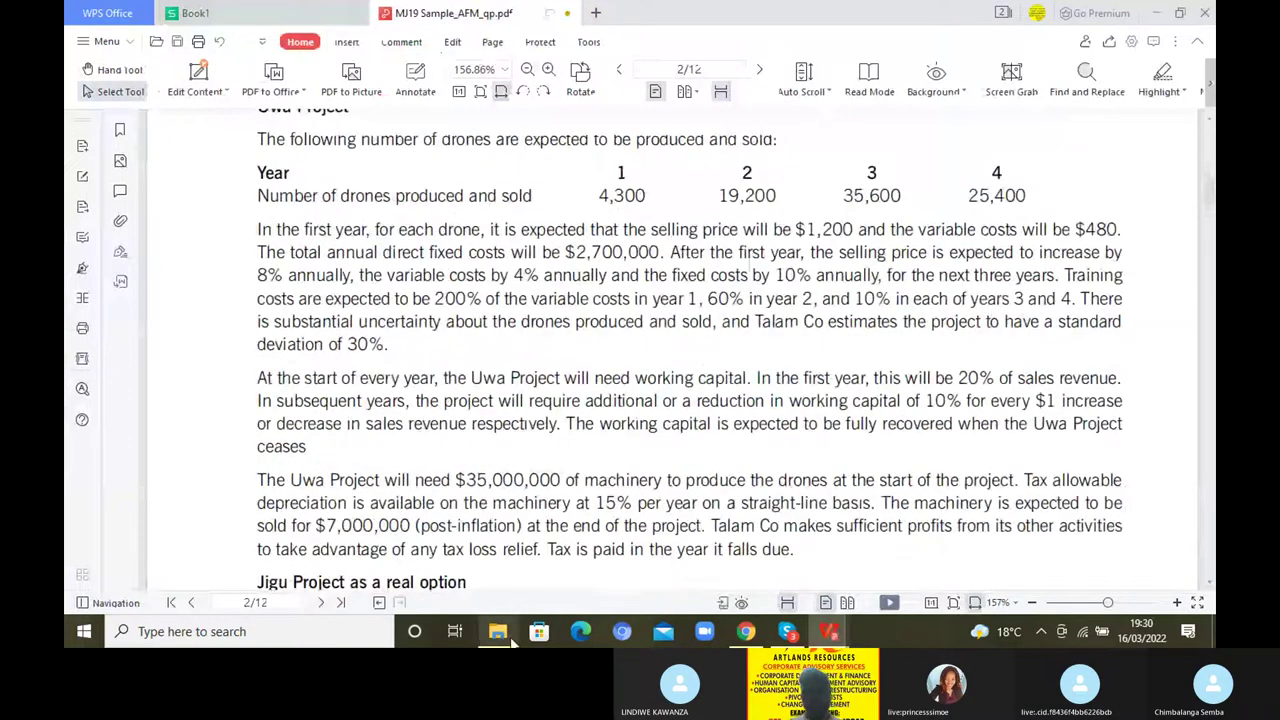
Switch to the AFM folder in File Explorer and open the afm-2019-dec-q question paper
mouse_move(510, 645)
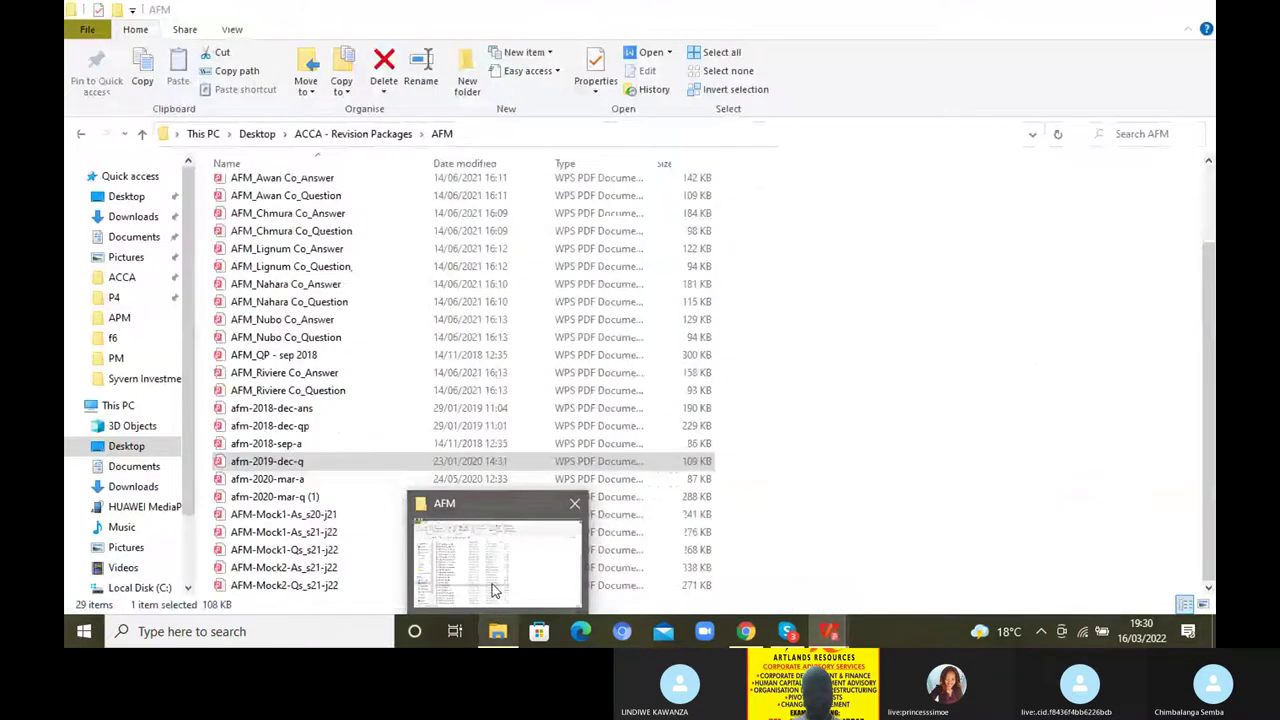
click(492, 590)
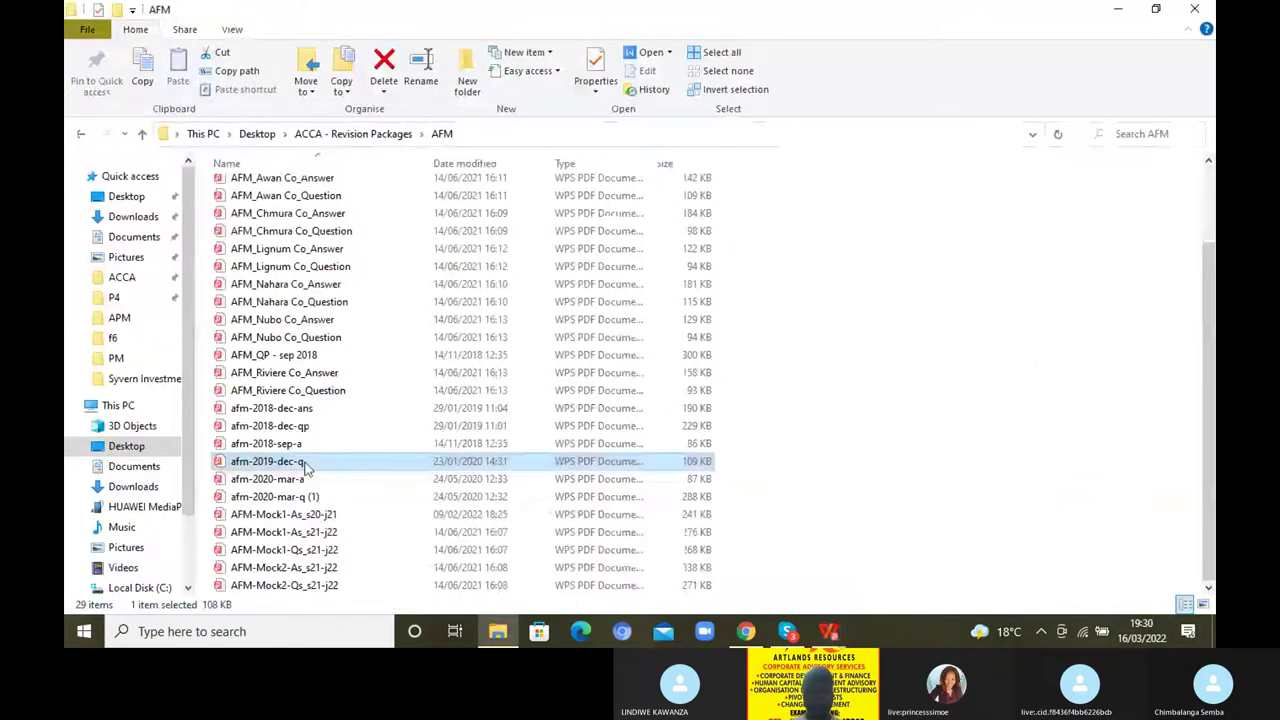
double_click(305, 467)
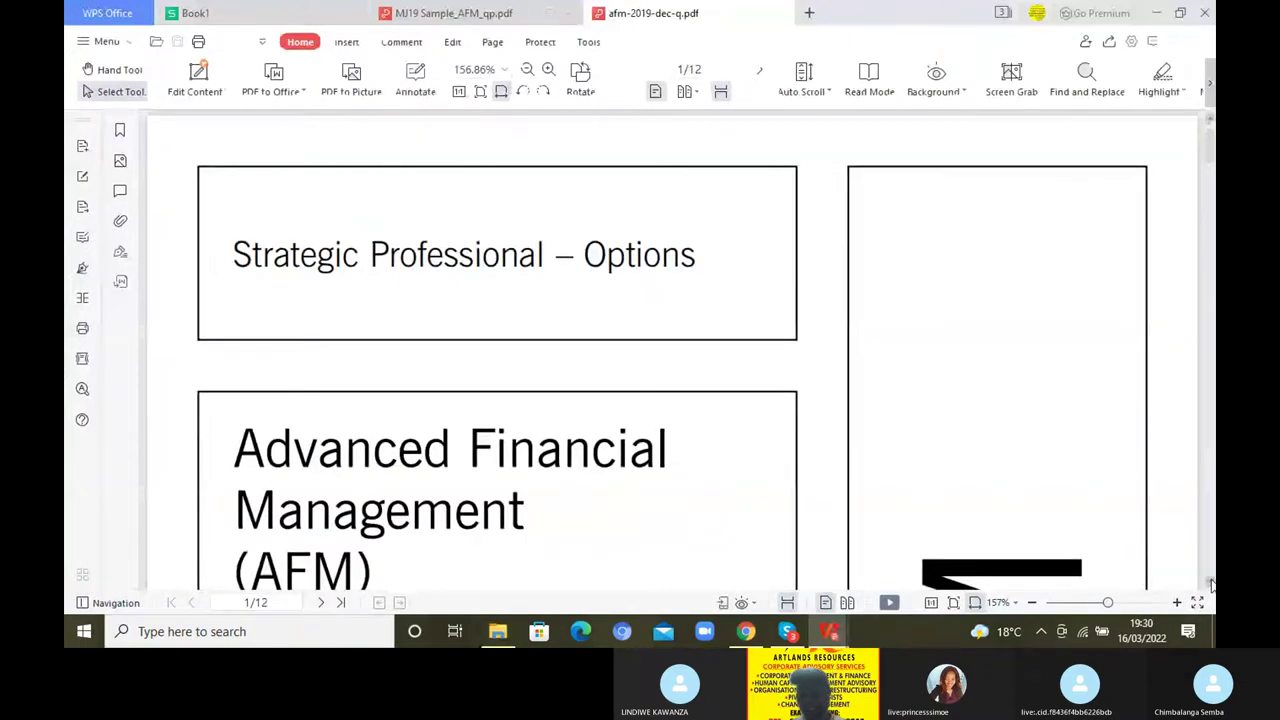
In the Okan Co requirements, part (b)(ii), highlight "Project Alpha's duration based on its base case present values of cash flows;"
scroll(1210, 586, down, 5)
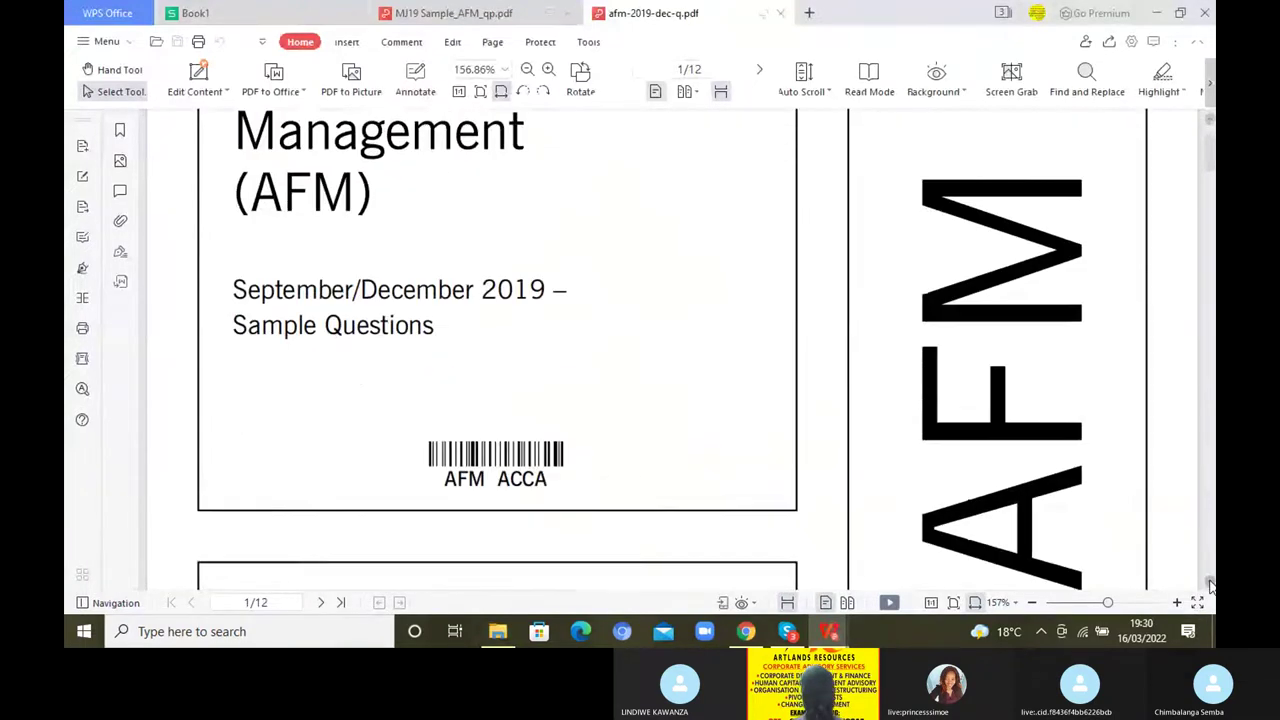
scroll(1210, 586, down, 8)
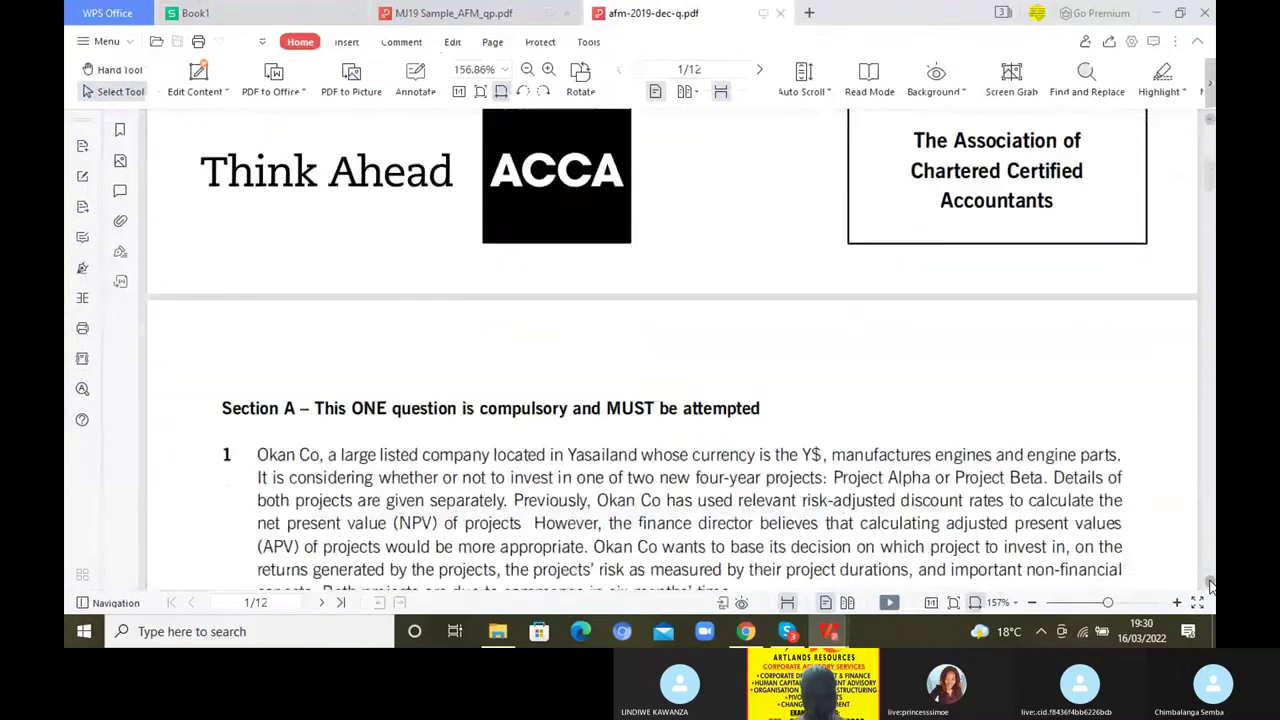
scroll(1210, 586, down, 8)
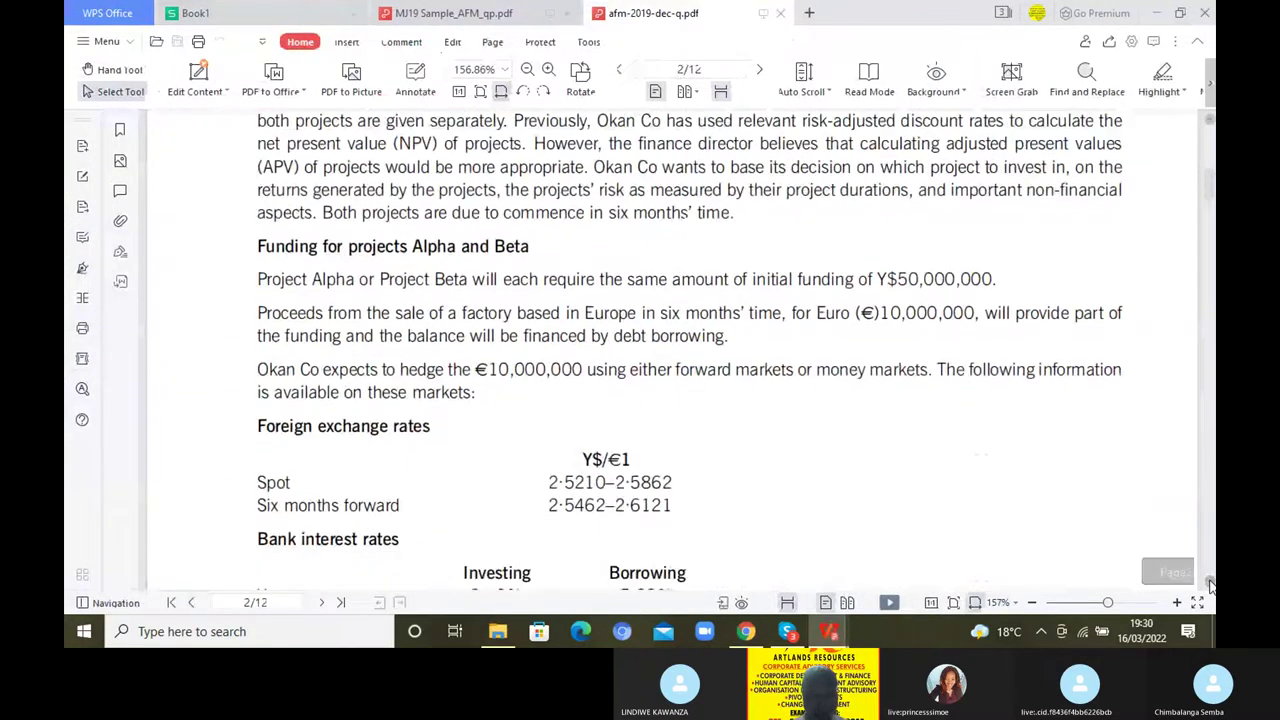
scroll(1210, 586, down, 1)
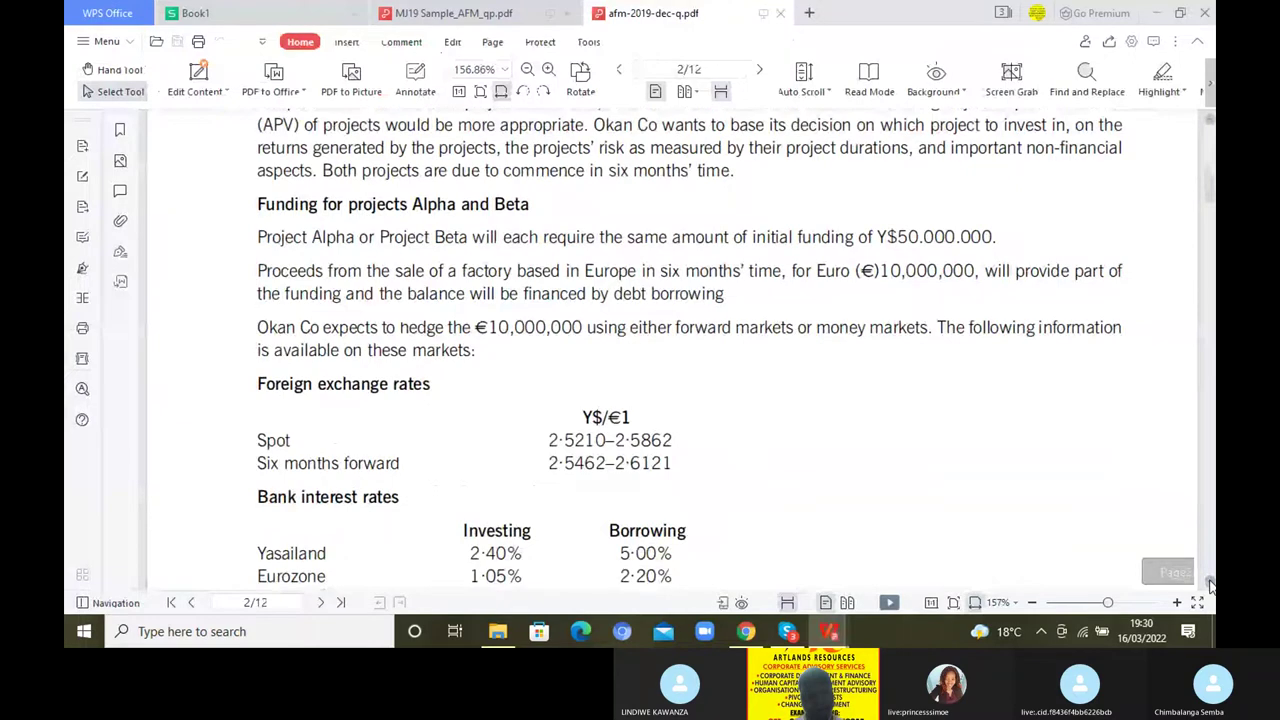
scroll(1210, 586, down, 10)
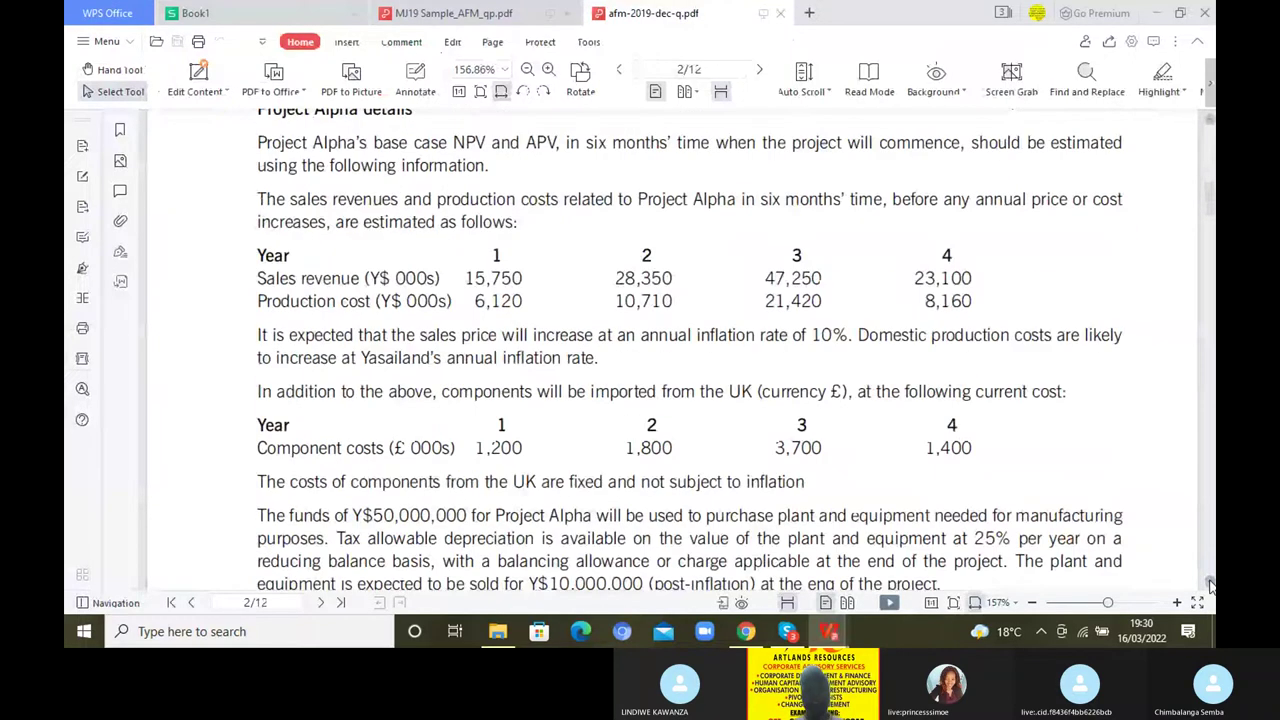
scroll(1210, 586, down, 8)
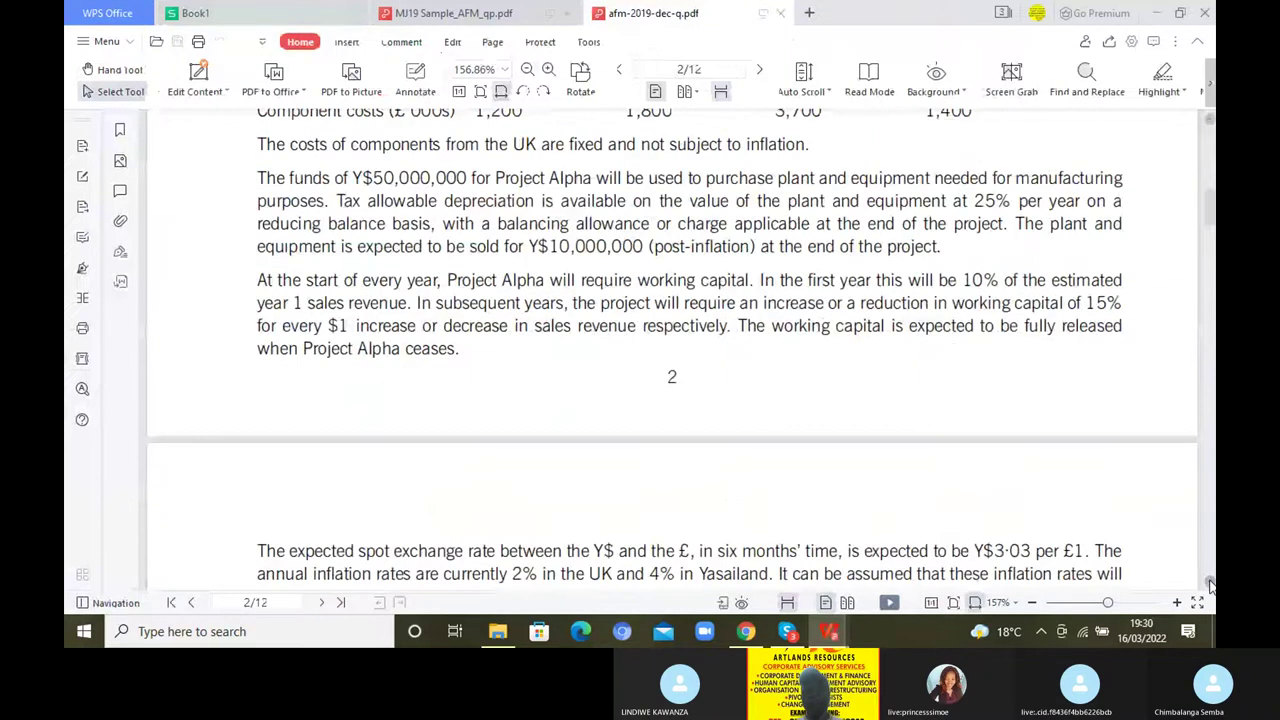
scroll(1210, 586, down, 15)
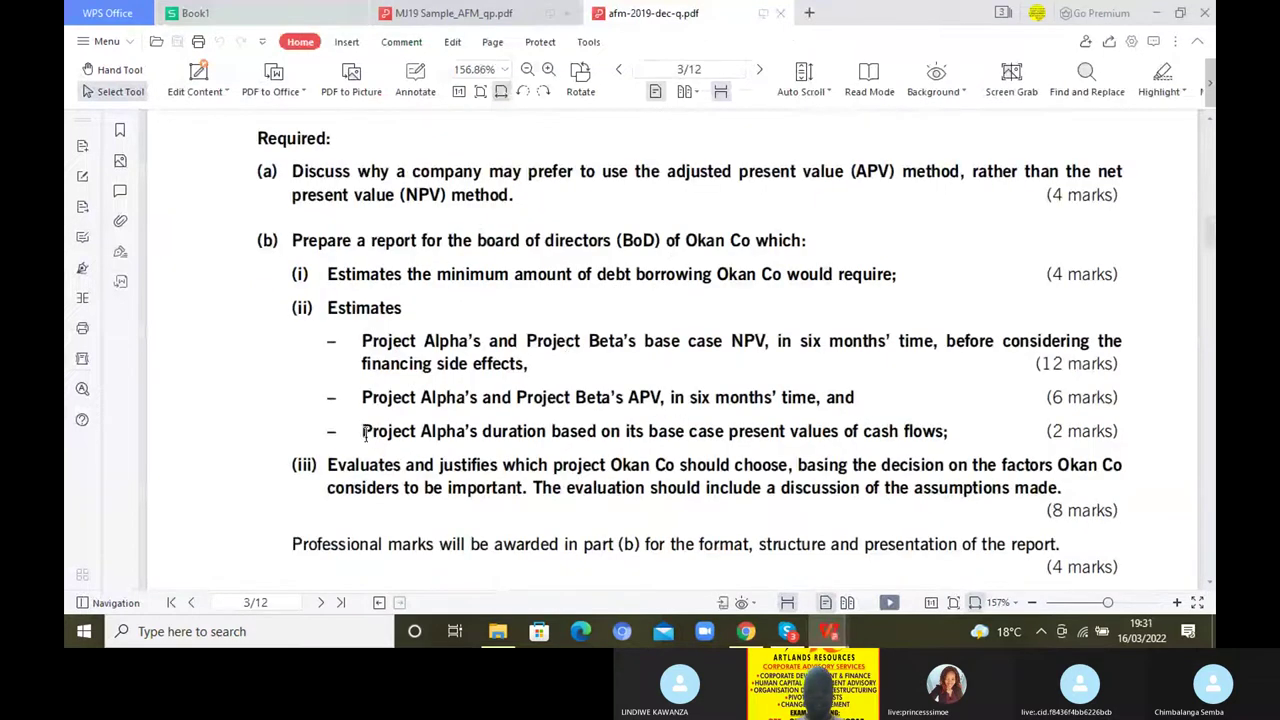
drag(363, 431, 943, 447)
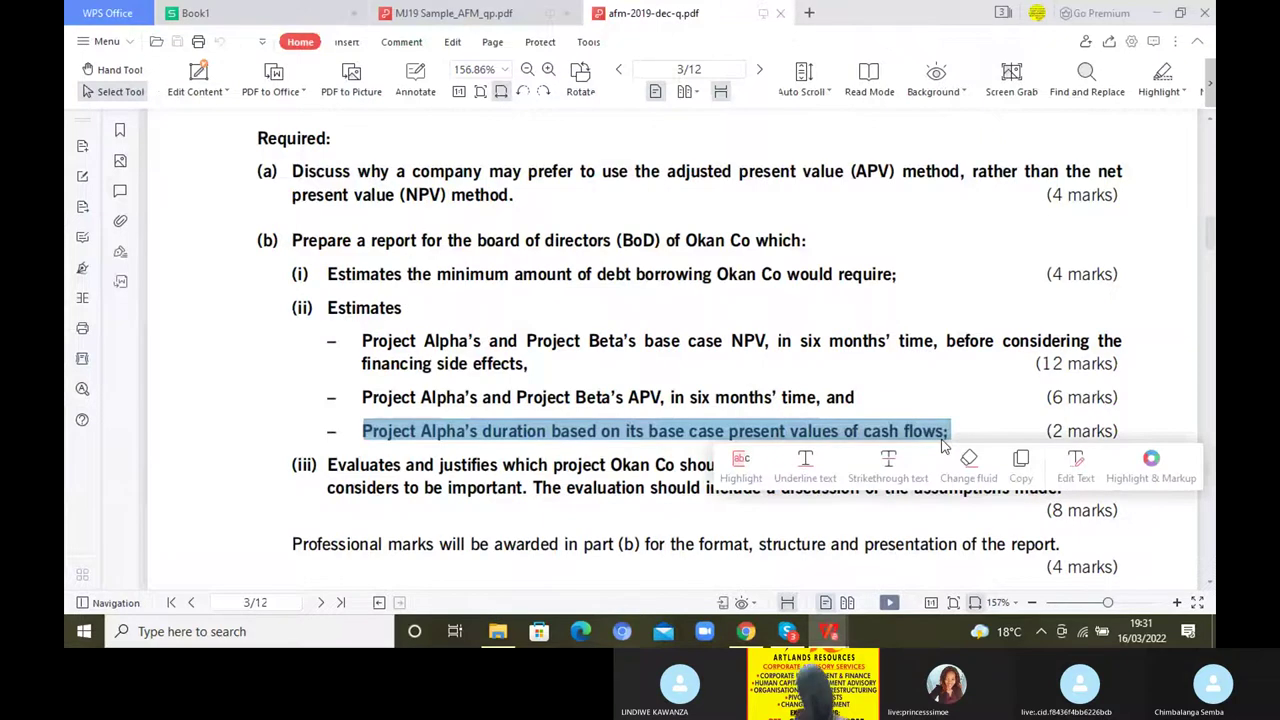
click(742, 464)
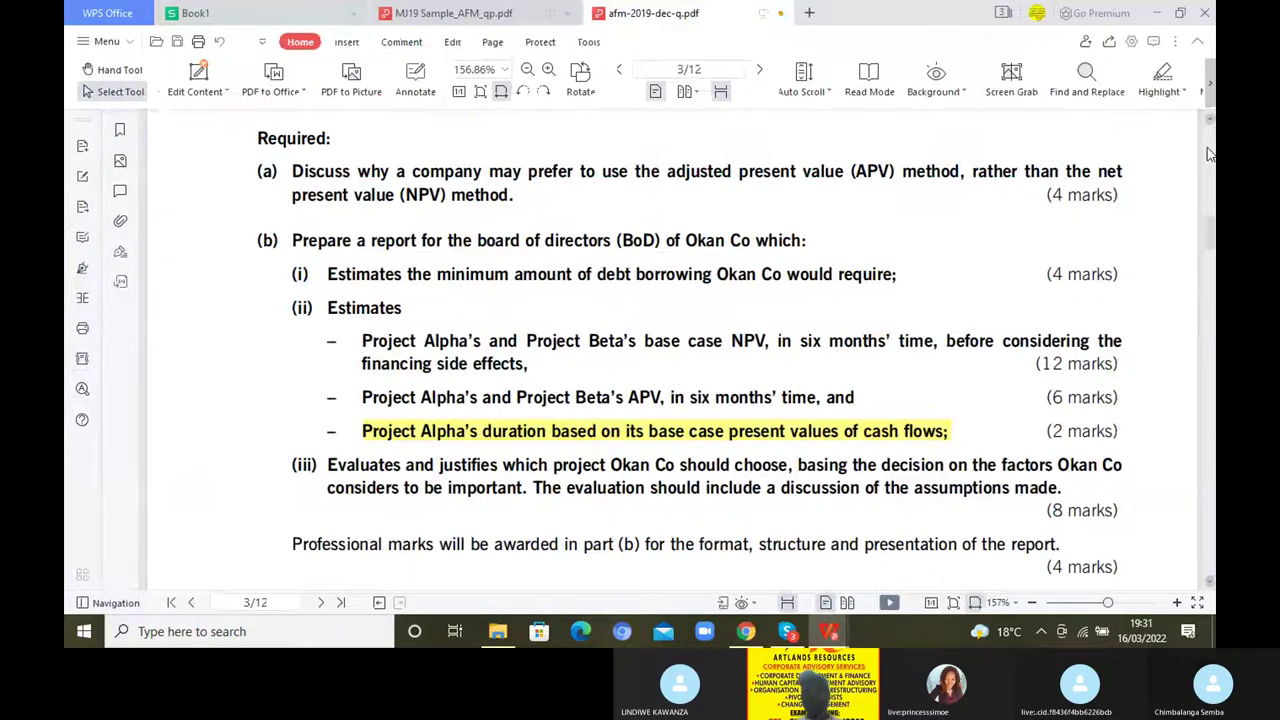
Highlight the opening paragraph of the Okan Co question from "Previously, Okan Co has used" through "important non-financial aspects."
scroll(1209, 128, up, 3)
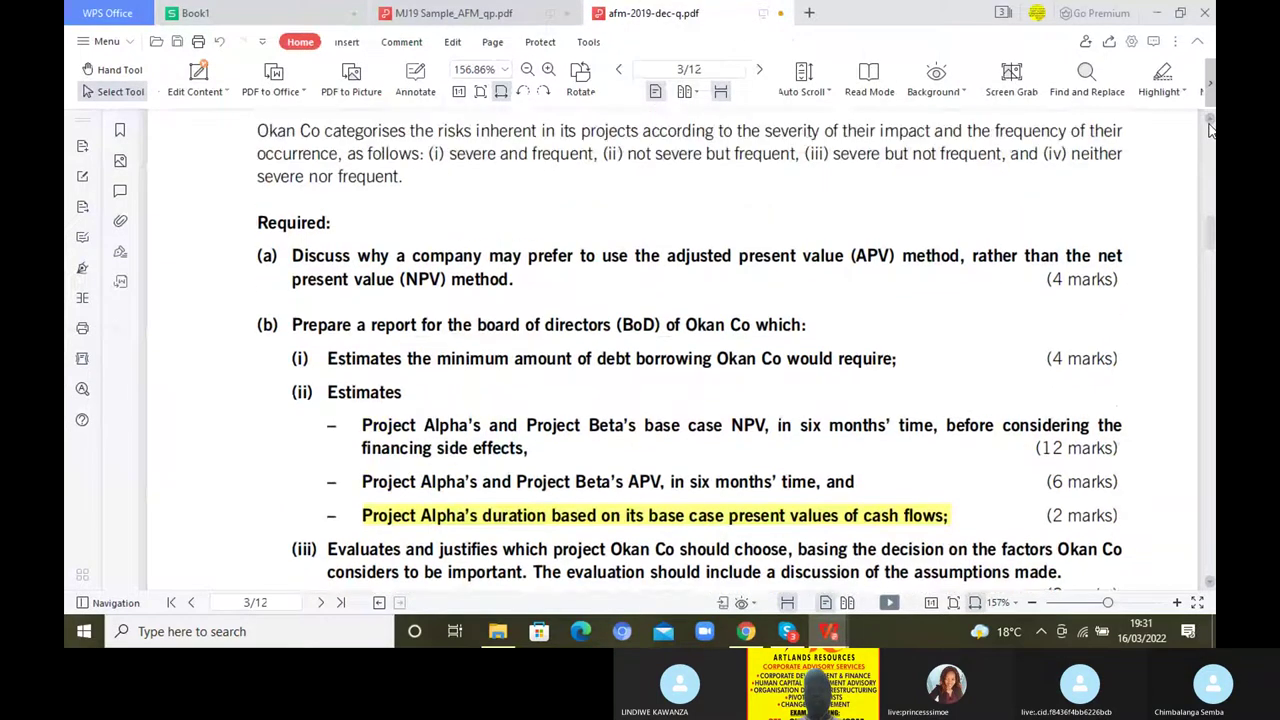
scroll(1209, 128, up, 4)
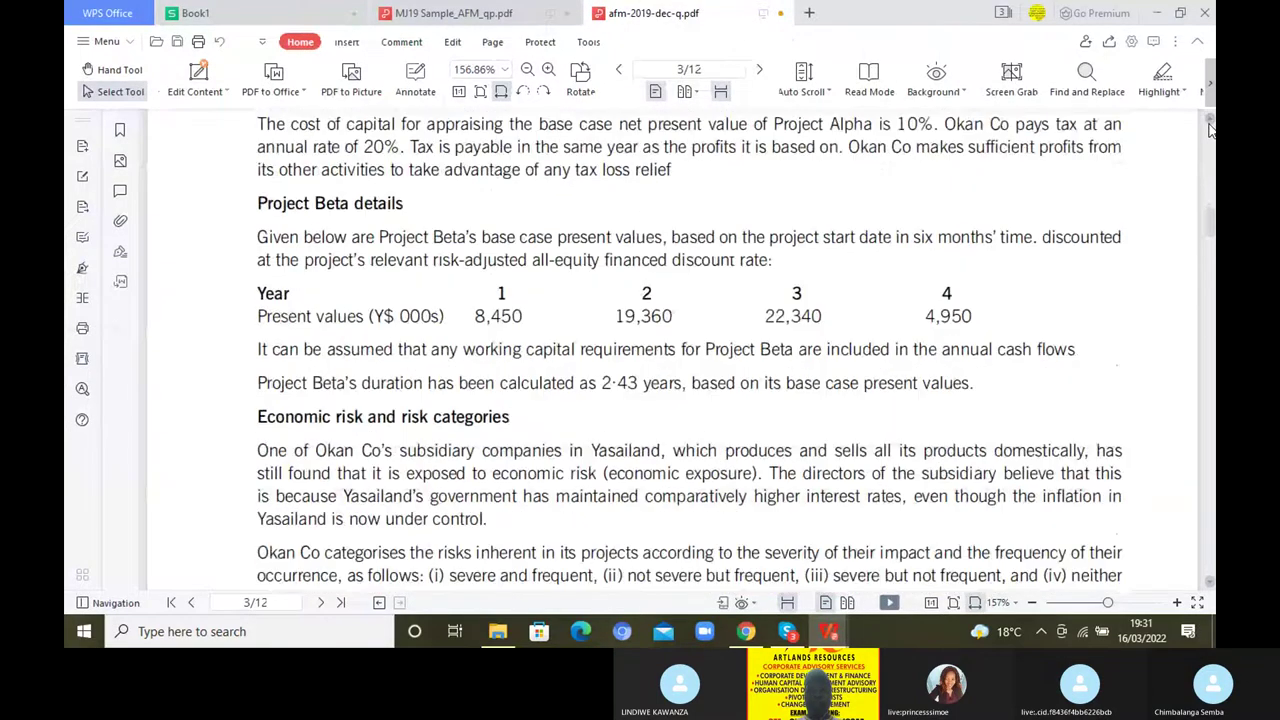
scroll(1209, 128, up, 7)
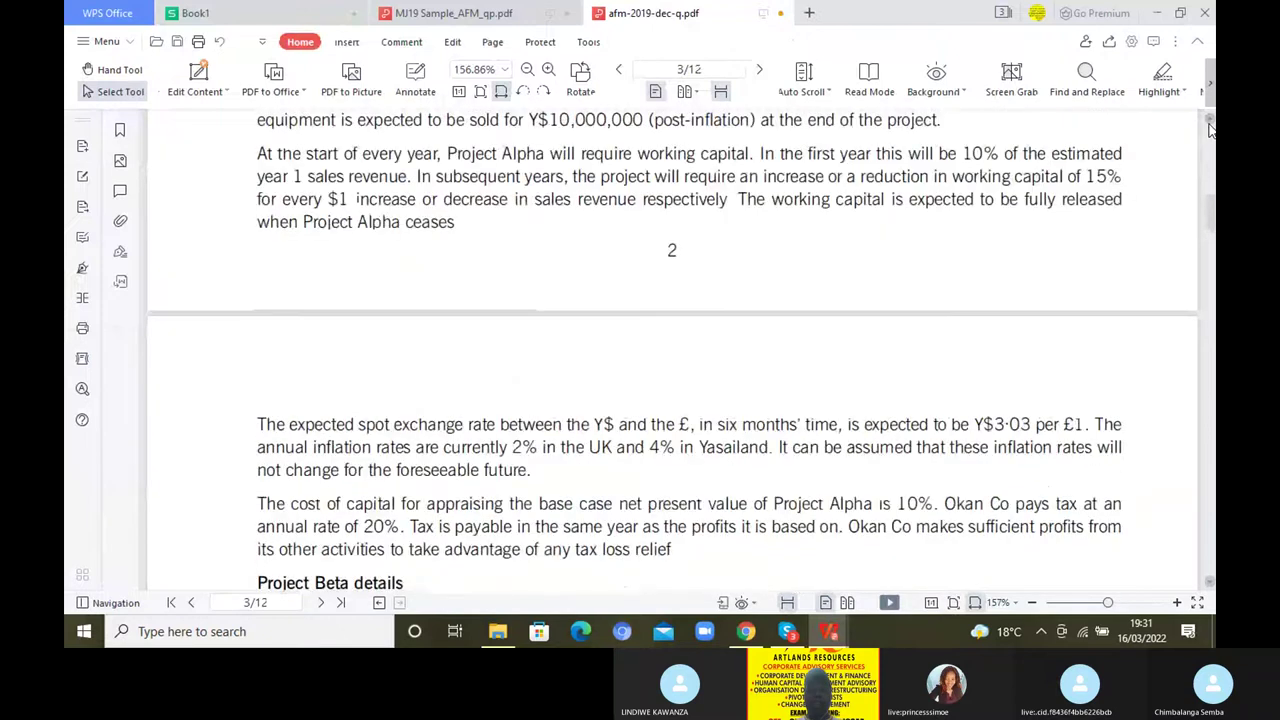
scroll(1209, 128, up, 6)
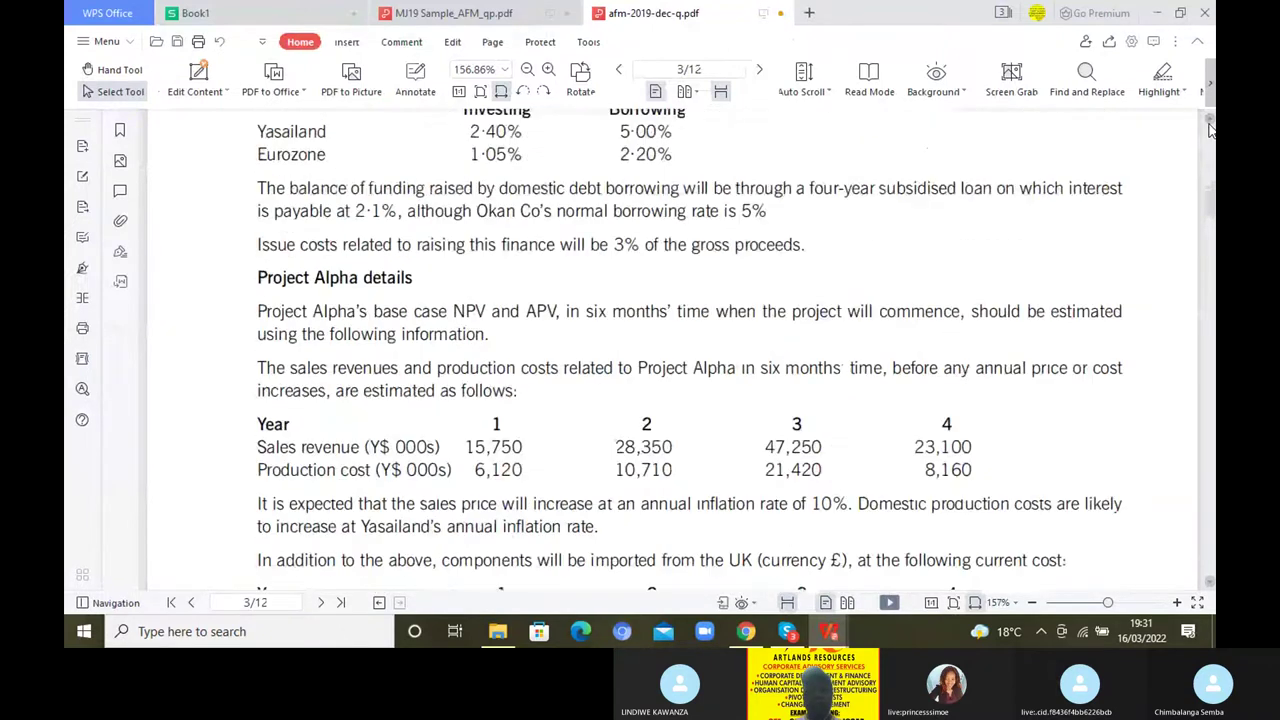
scroll(1209, 128, up, 4)
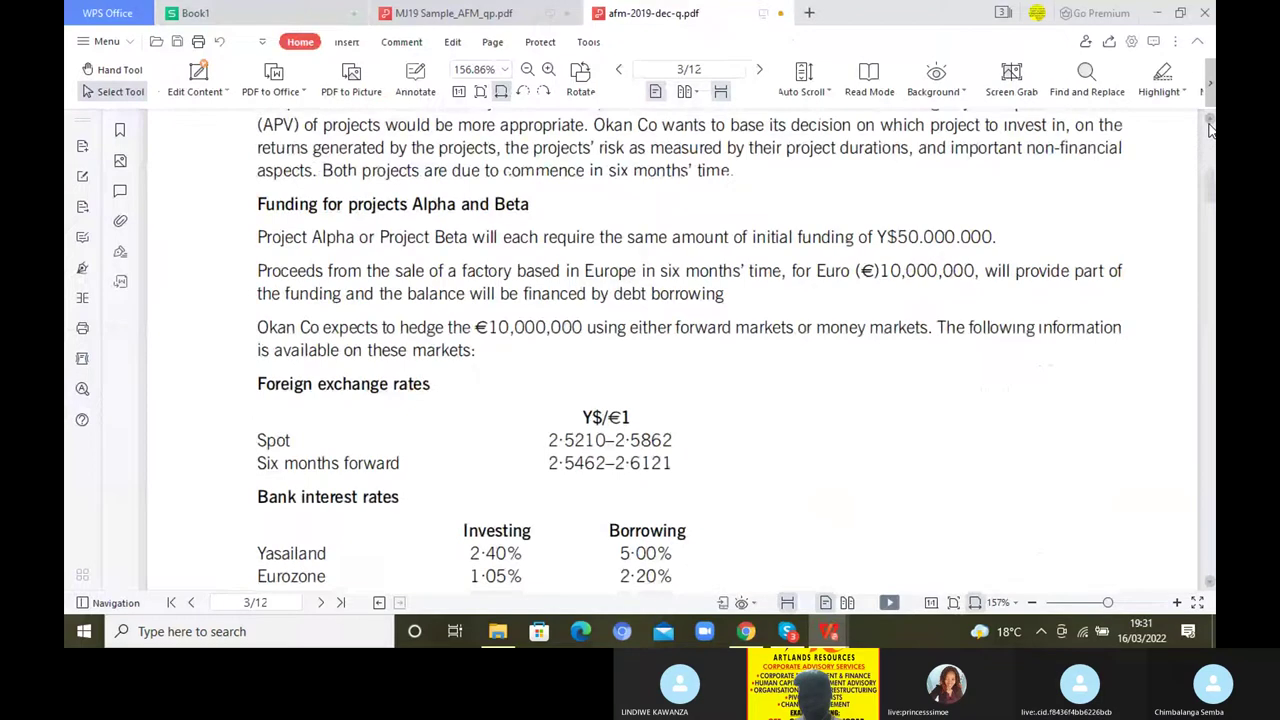
scroll(1209, 128, up, 4)
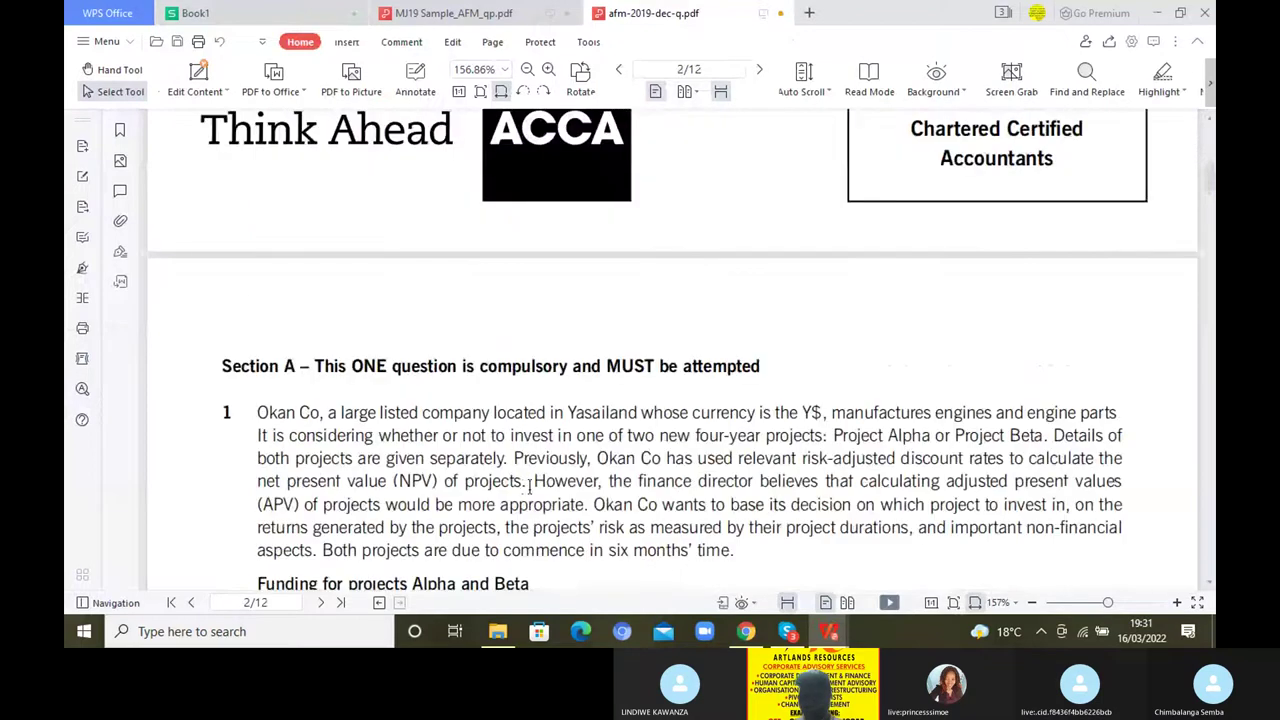
drag(530, 484, 531, 486)
click(535, 484)
drag(541, 484, 733, 560)
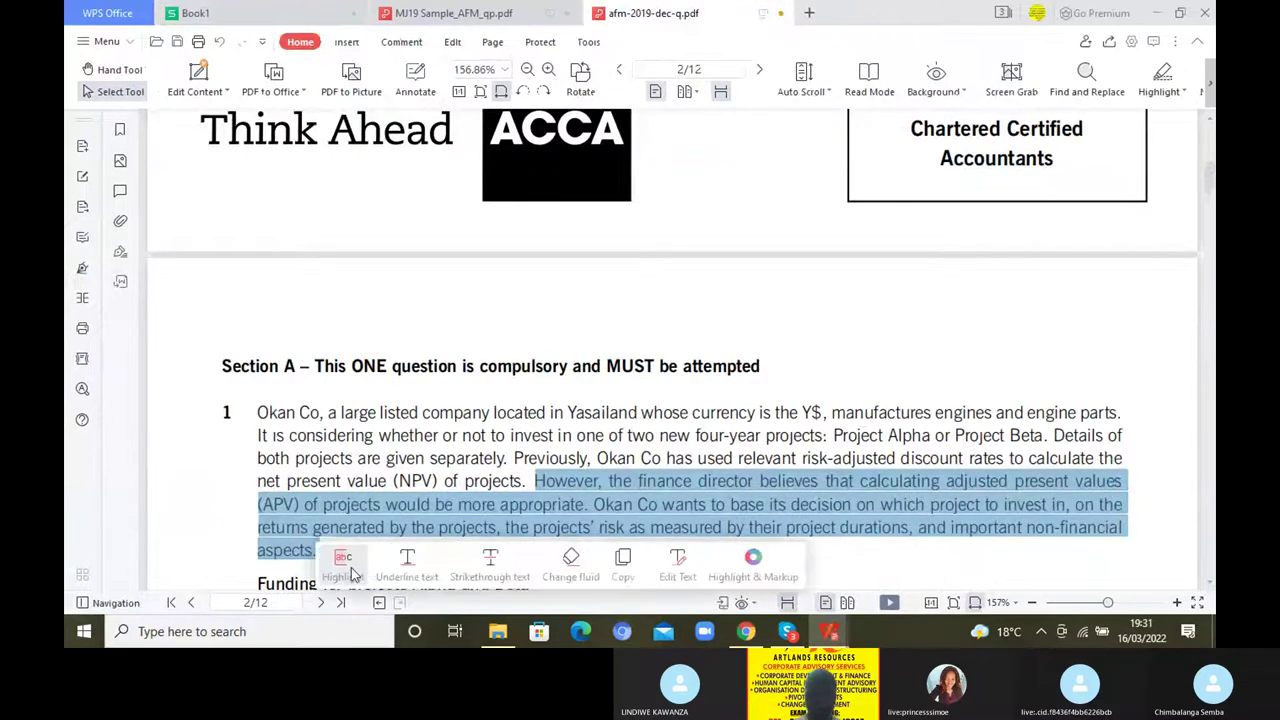
click(344, 564)
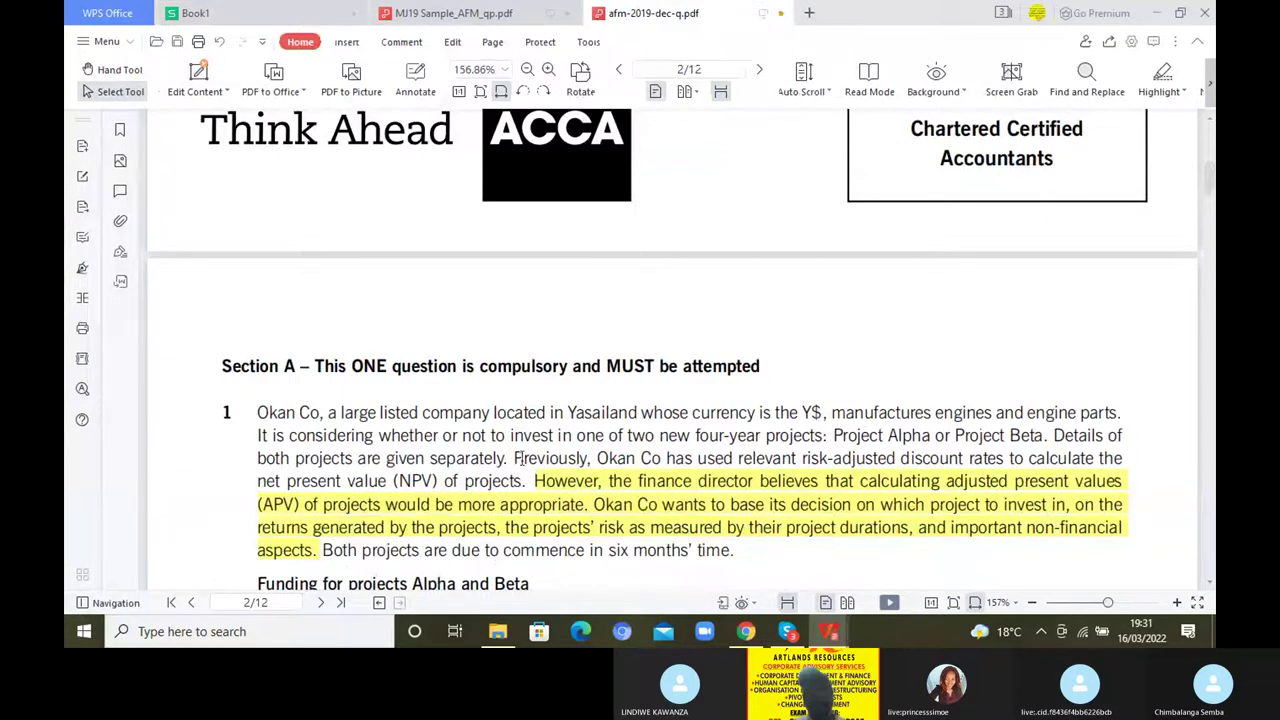
drag(514, 458, 524, 482)
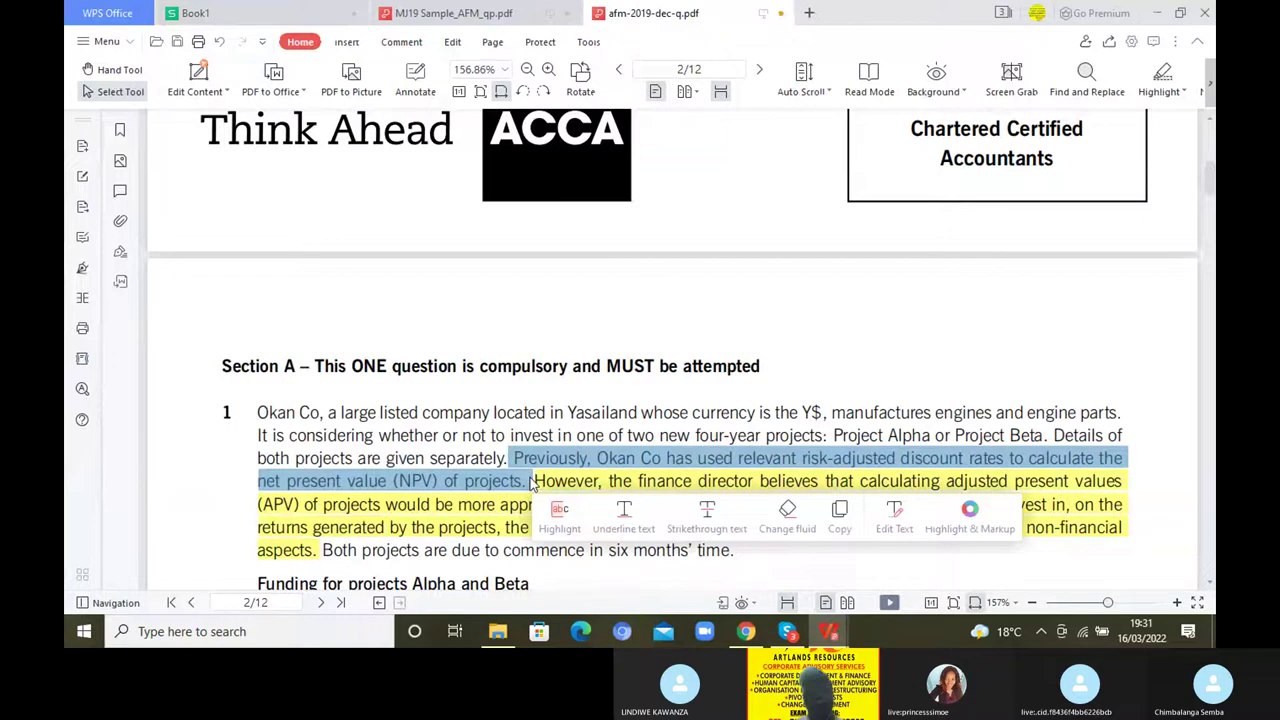
click(558, 512)
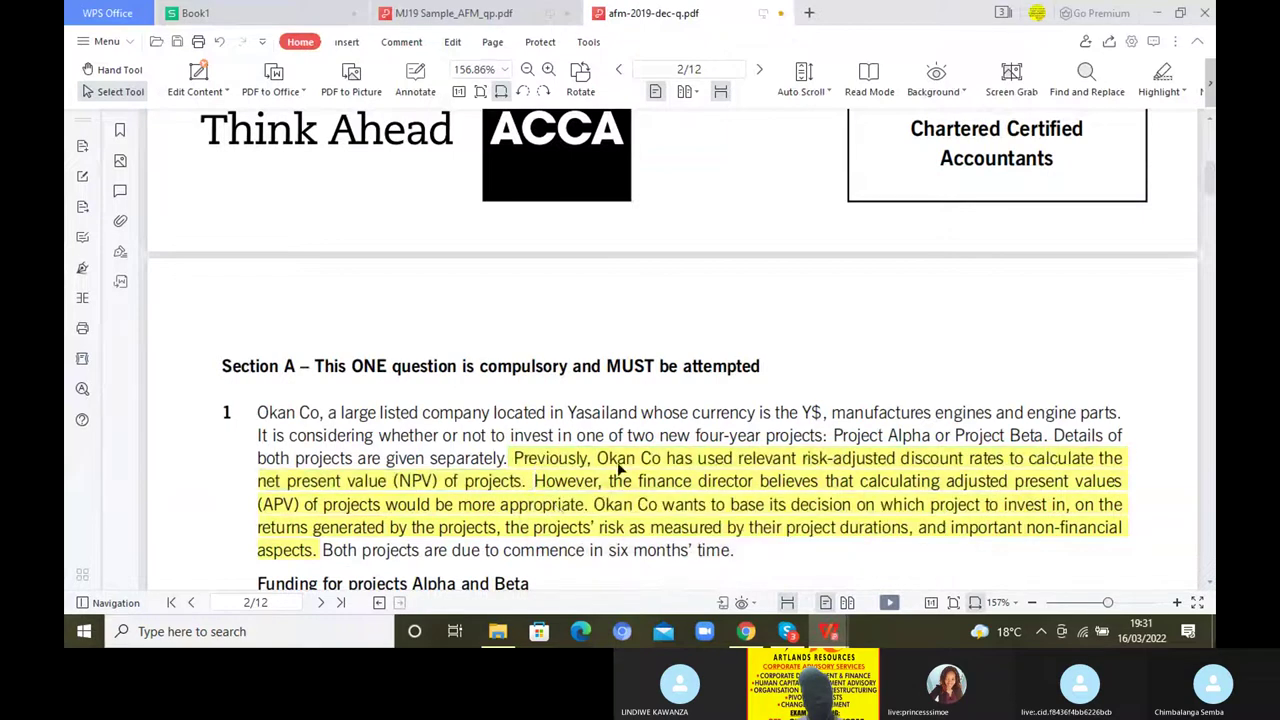
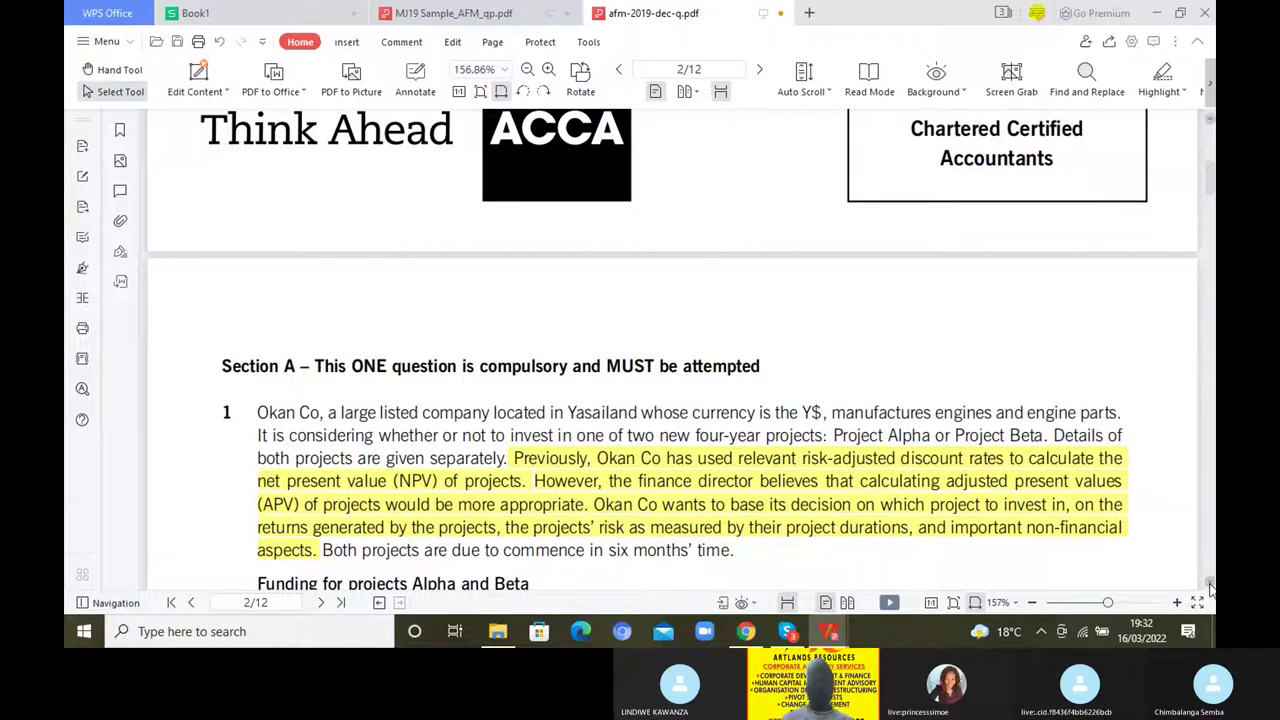
Review the Okan Co question from the funding details through Project Beta's duration statement to the part (b) to (d) requirements
click(1210, 588)
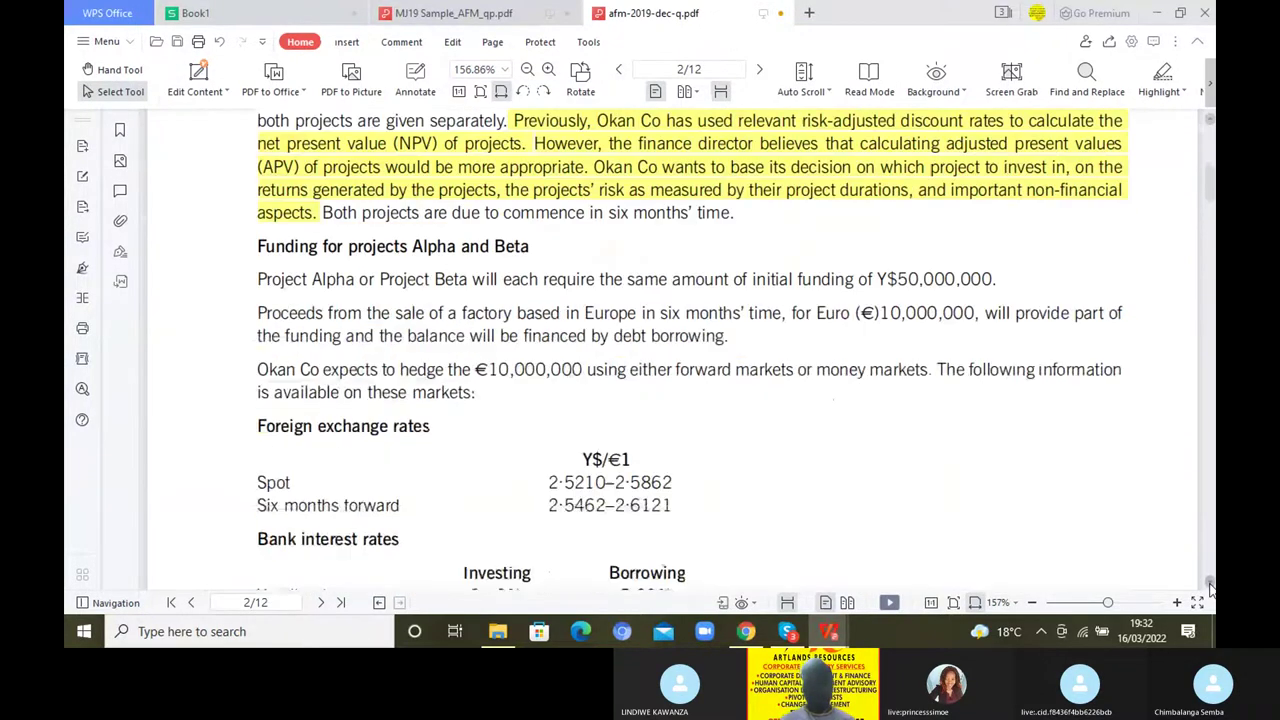
click(1210, 588)
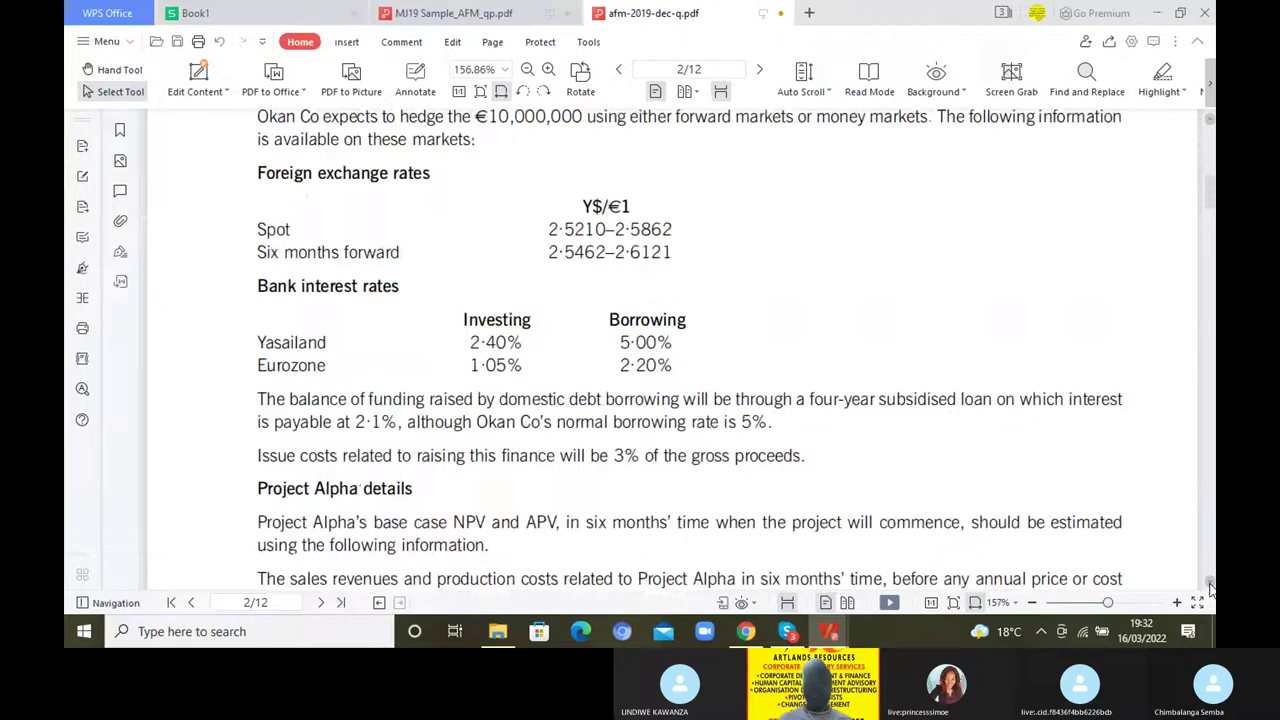
click(1210, 588)
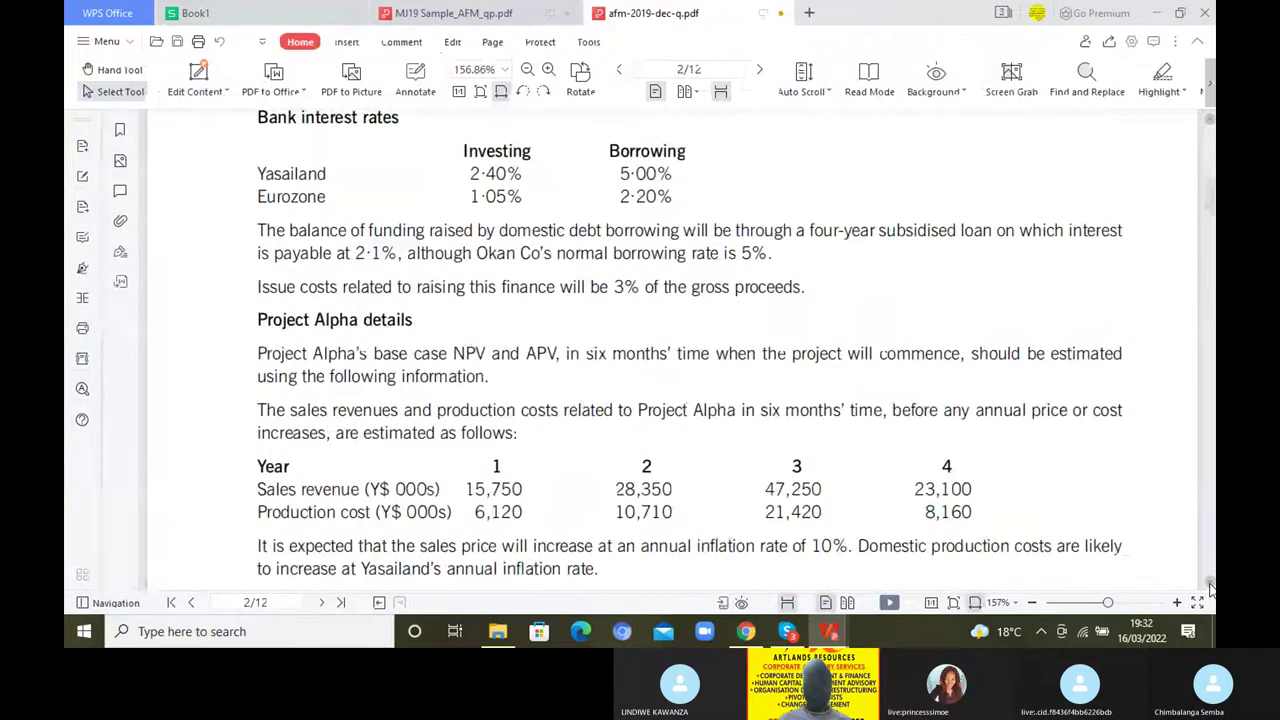
click(1210, 588)
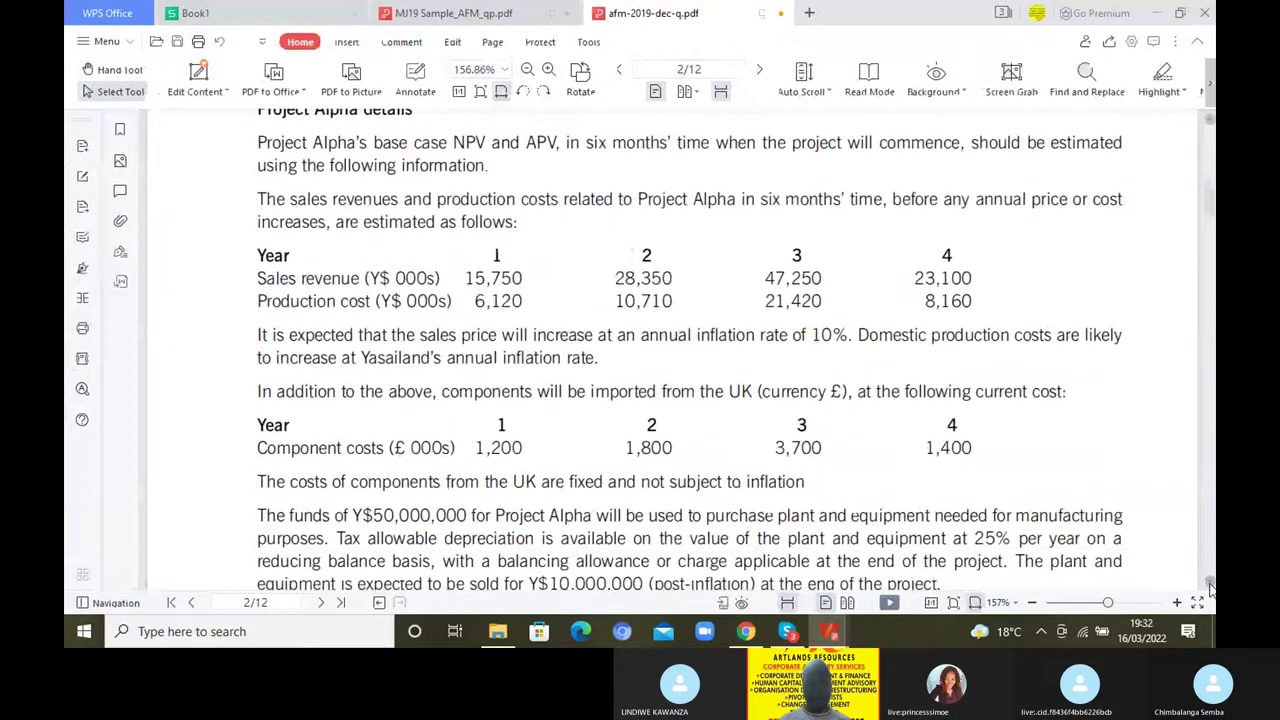
click(1210, 588)
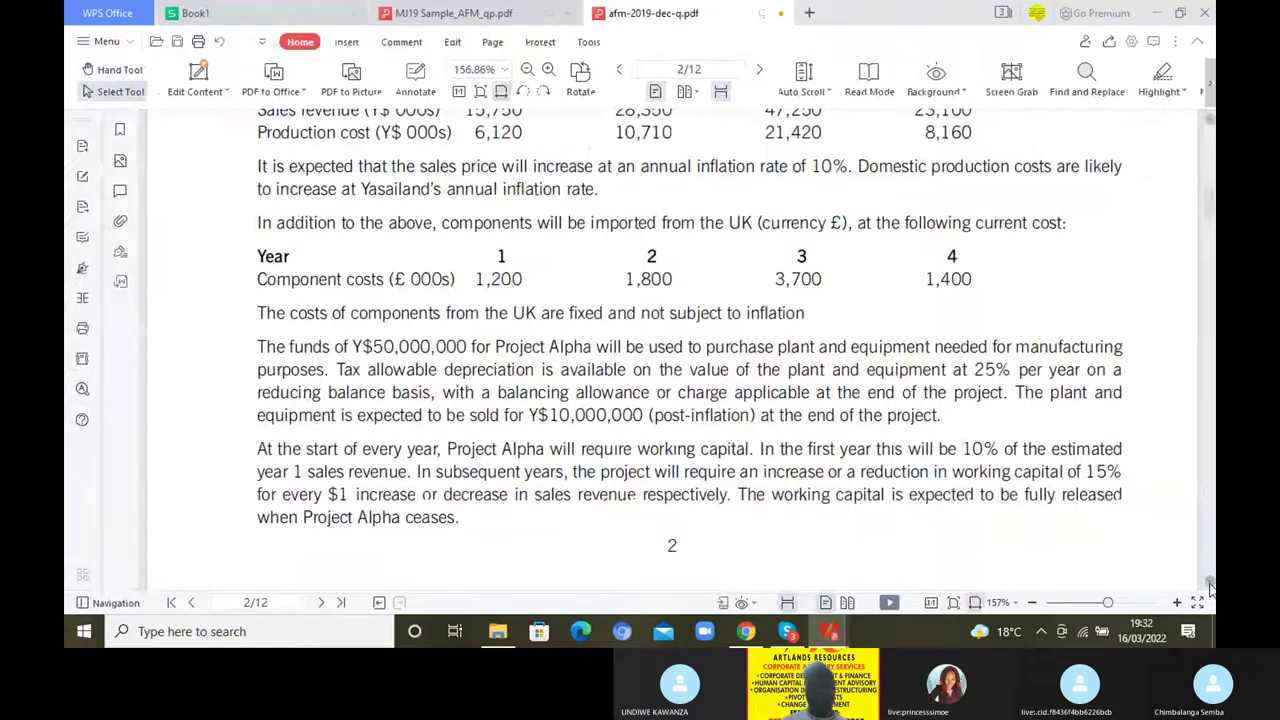
click(1210, 588)
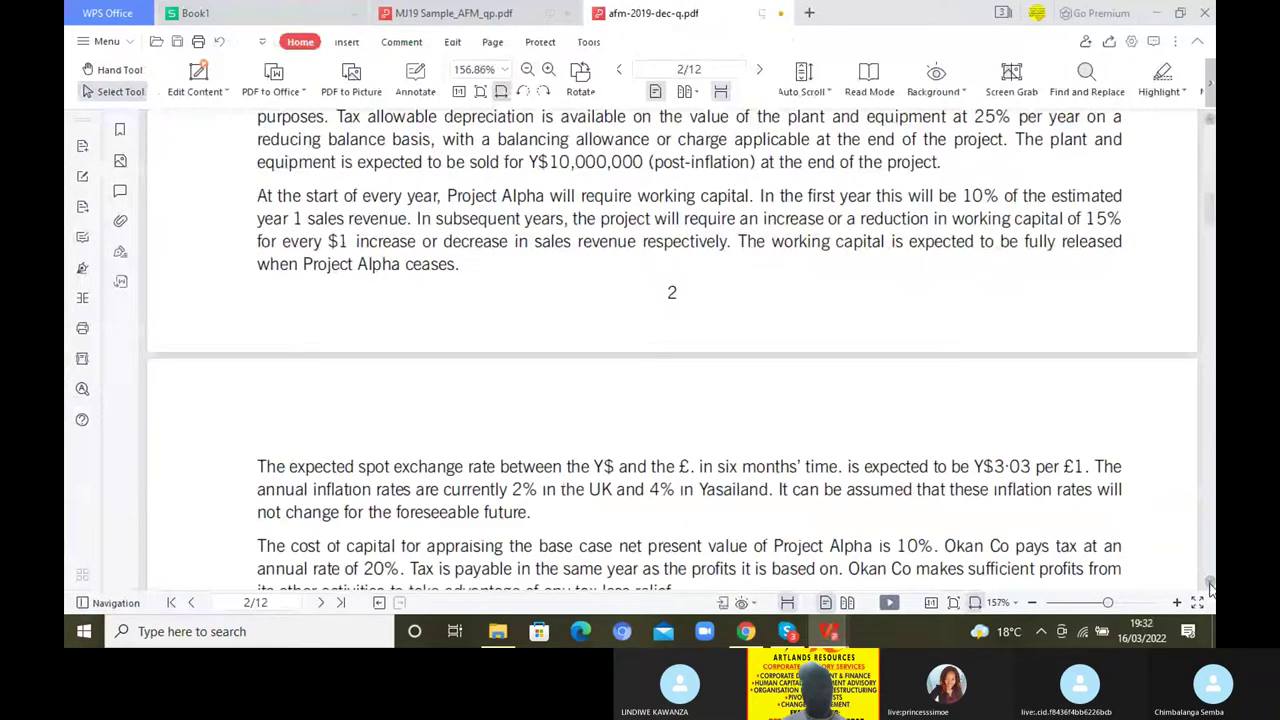
click(1210, 588)
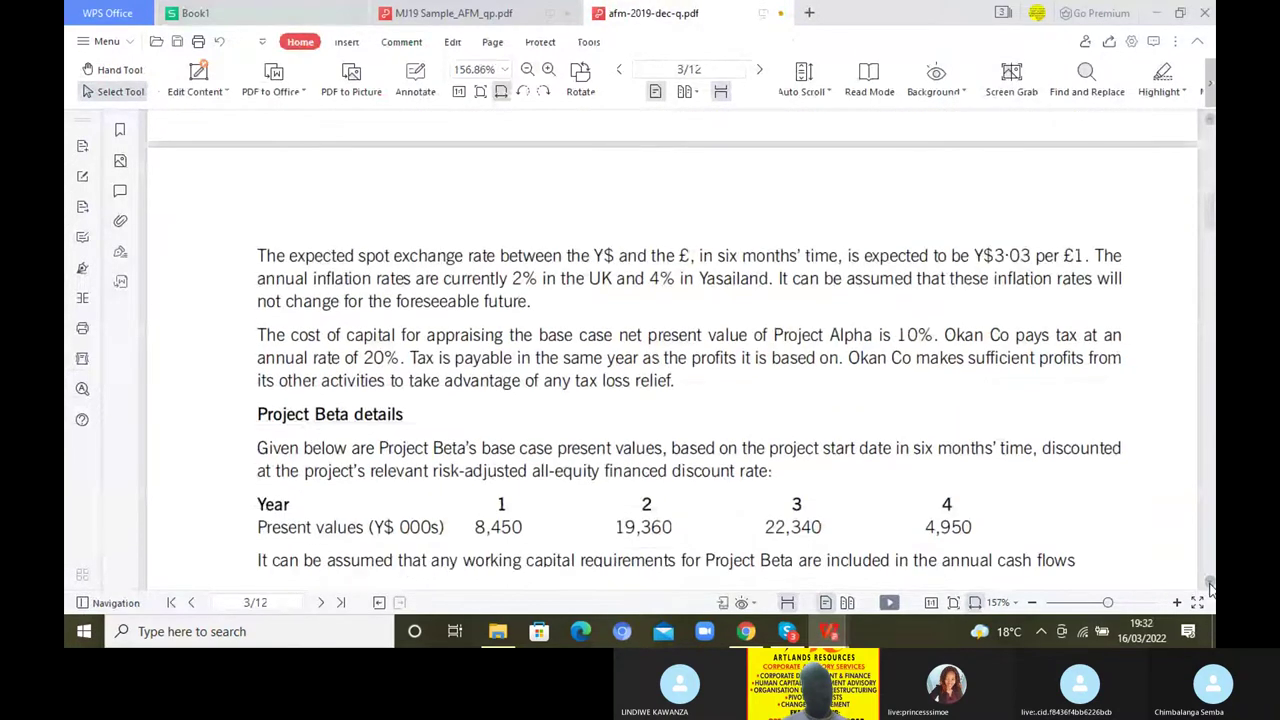
click(1210, 588)
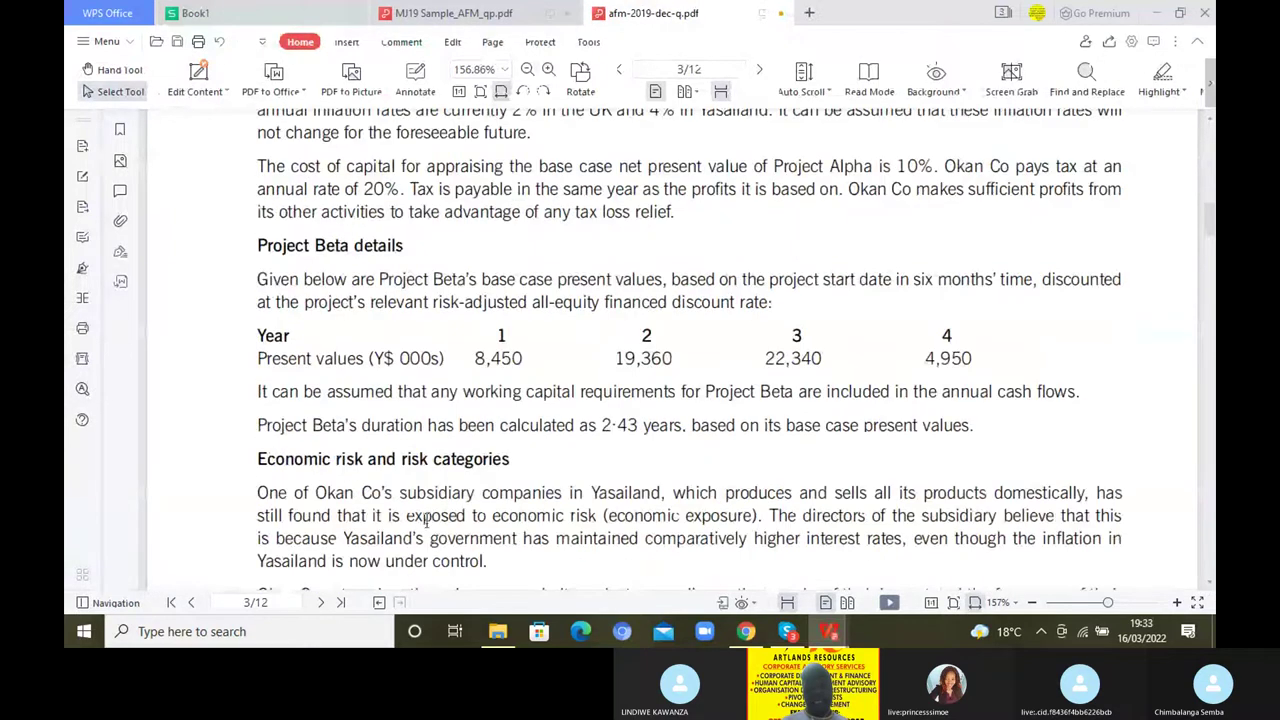
drag(268, 425, 660, 440)
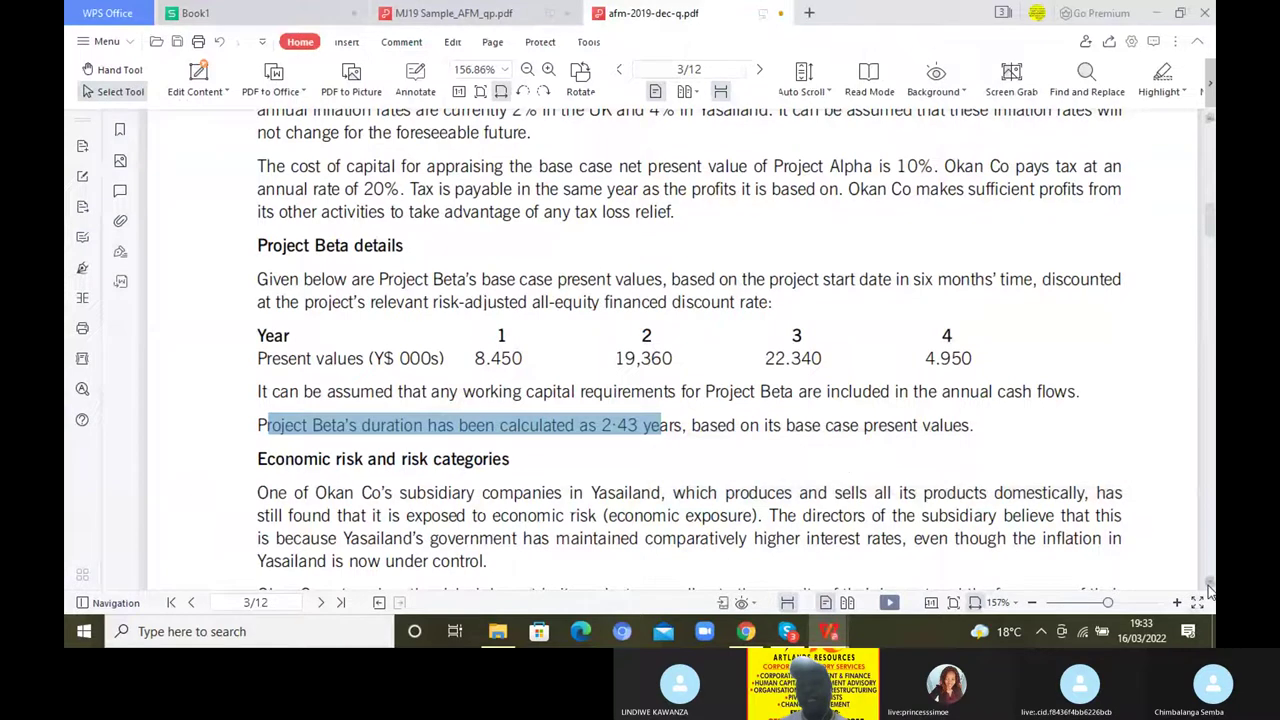
scroll(1208, 590, down, 10)
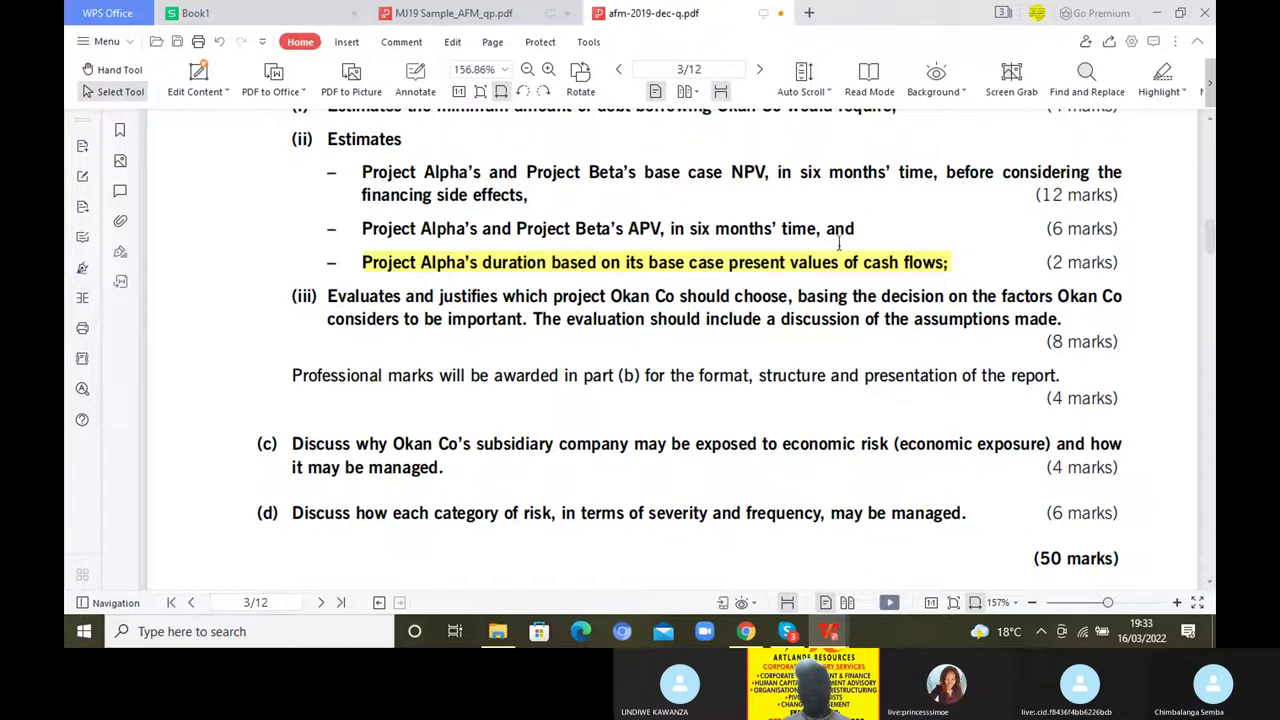
Return to the Book1 spreadsheet and review the Project Duration steps, illustration and closing notes on shorter durations
click(302, 19)
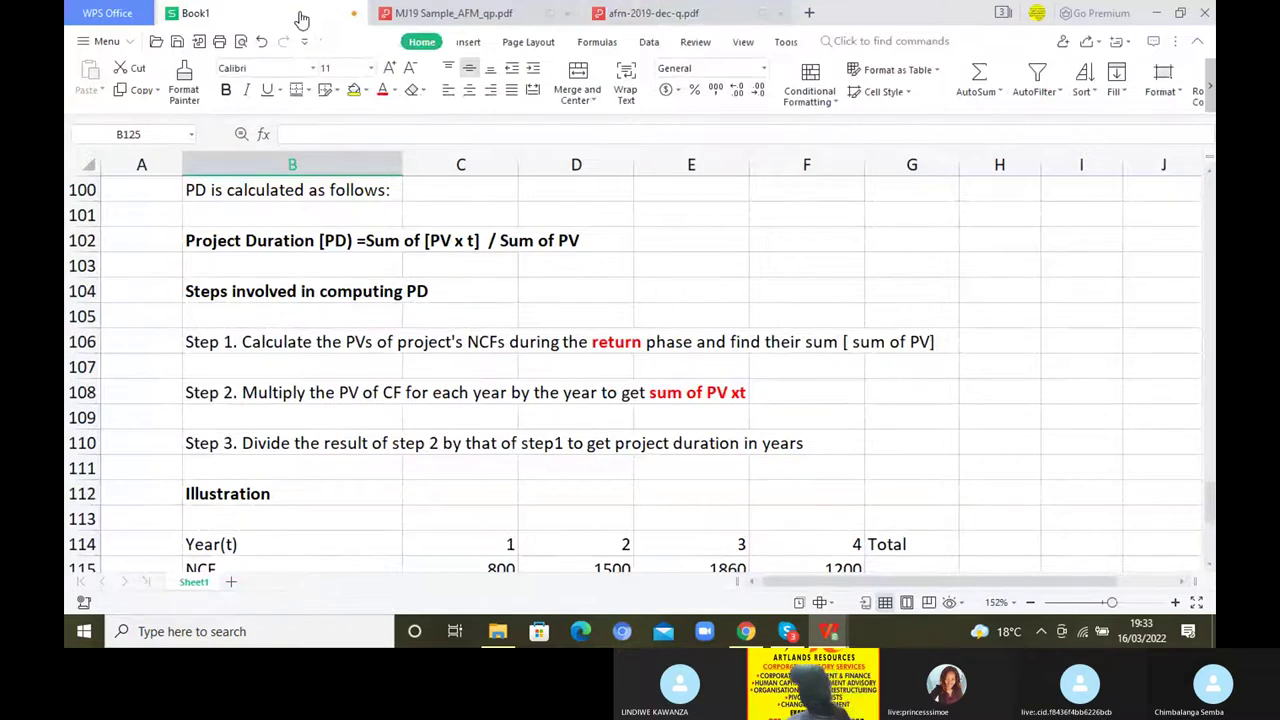
click(747, 637)
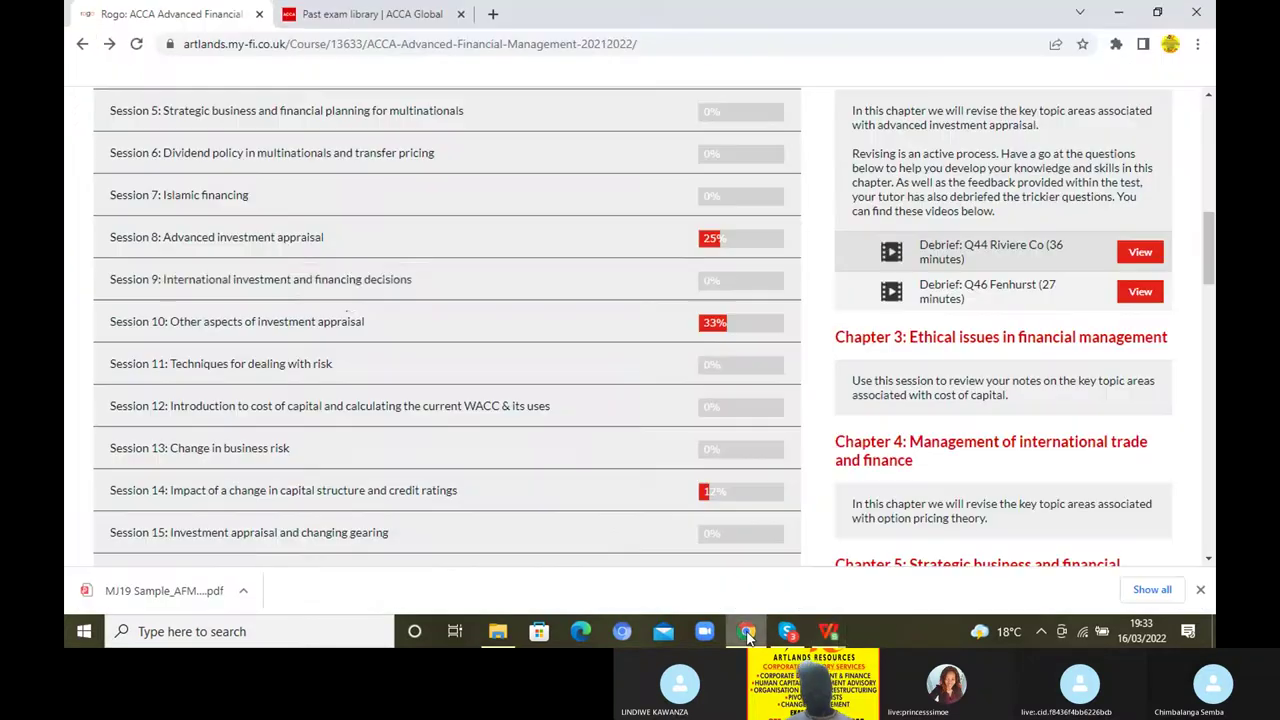
mouse_move(828, 631)
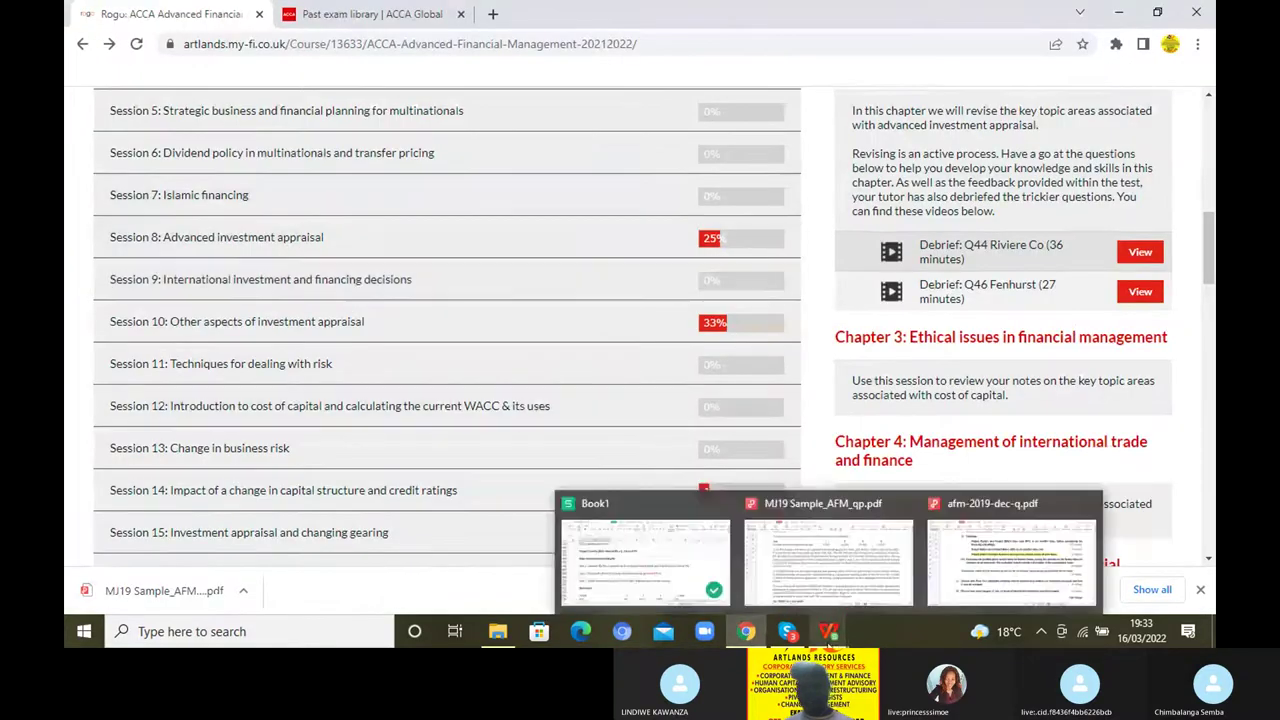
click(679, 590)
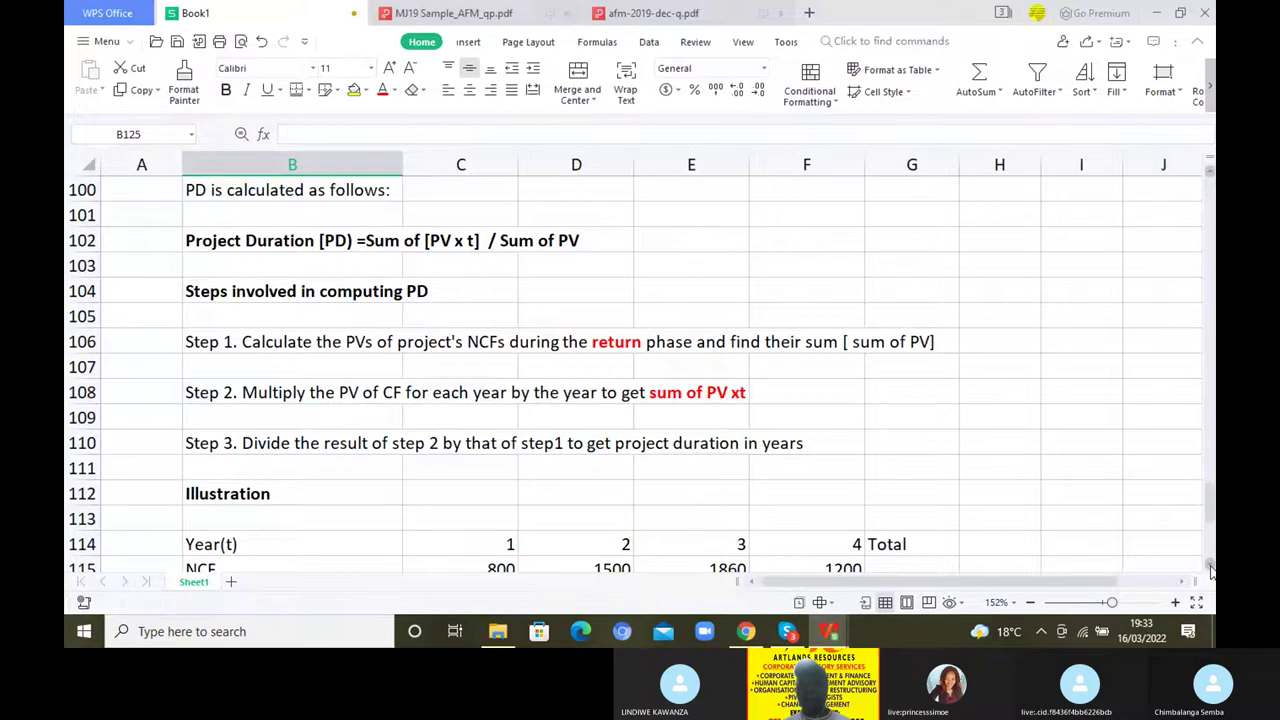
scroll(1210, 570, down, 2)
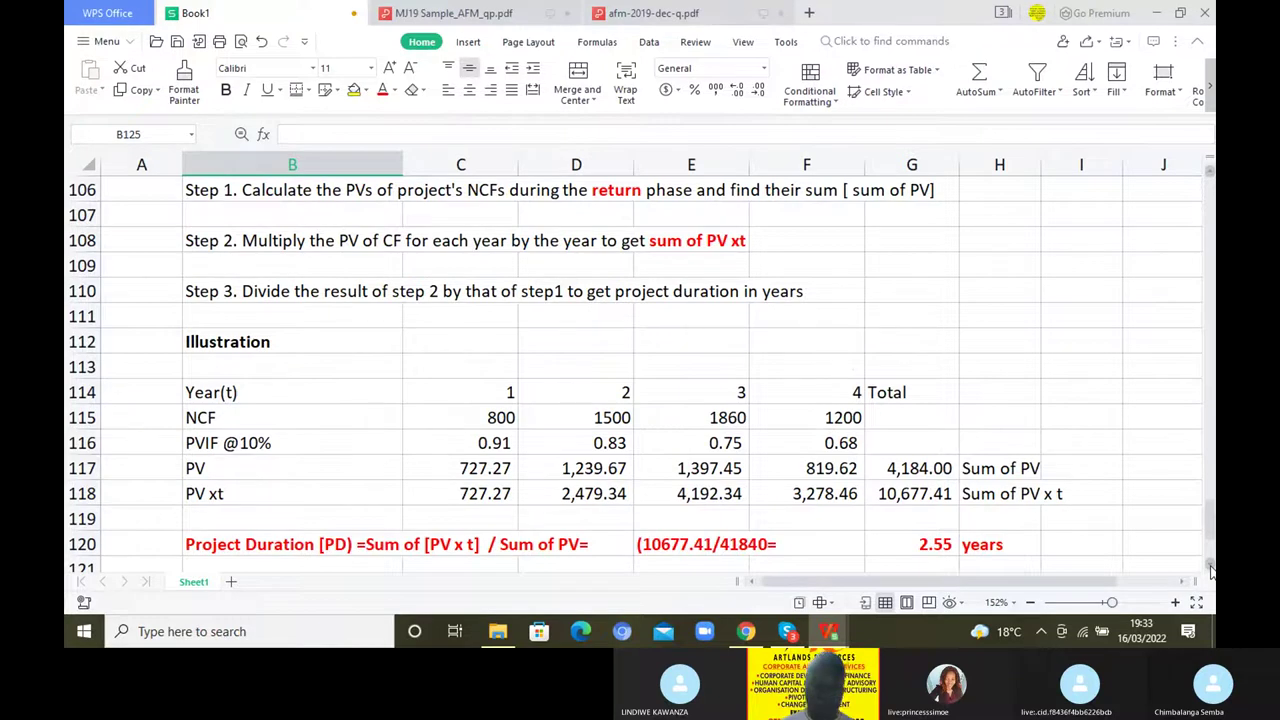
scroll(1210, 570, down, 3)
scroll(1210, 570, down, 2)
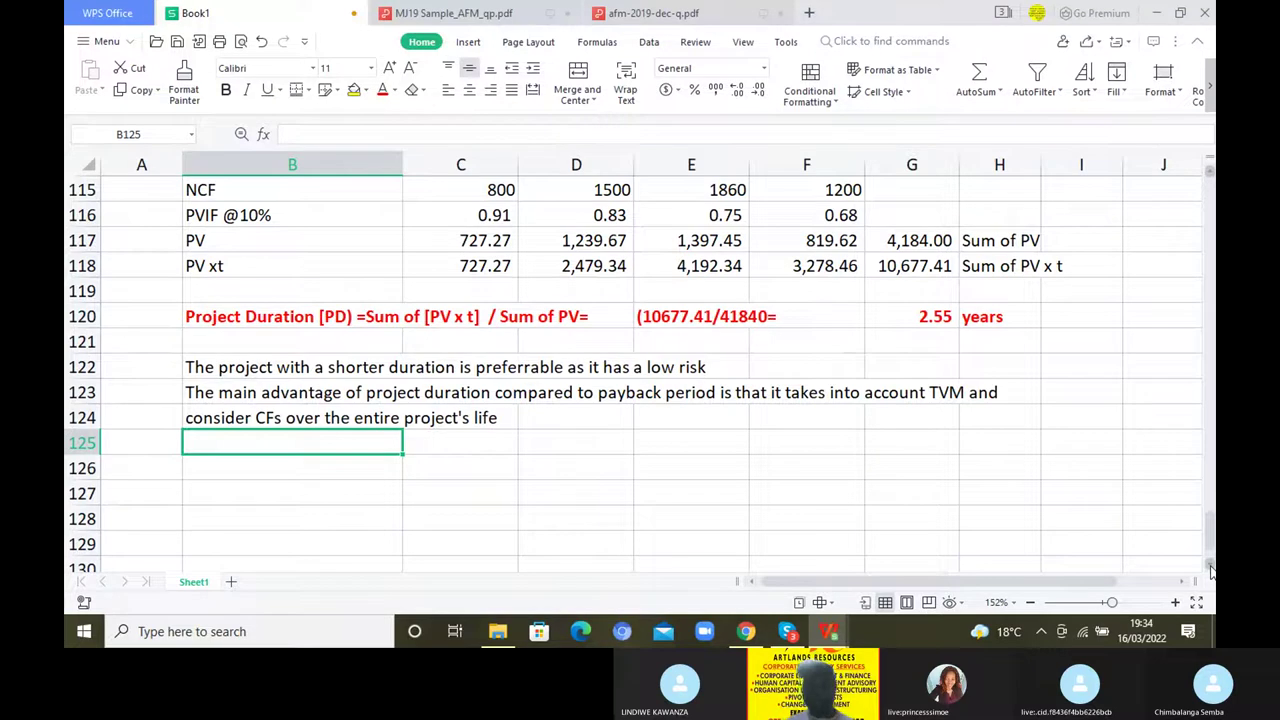
scroll(1210, 570, down, 1)
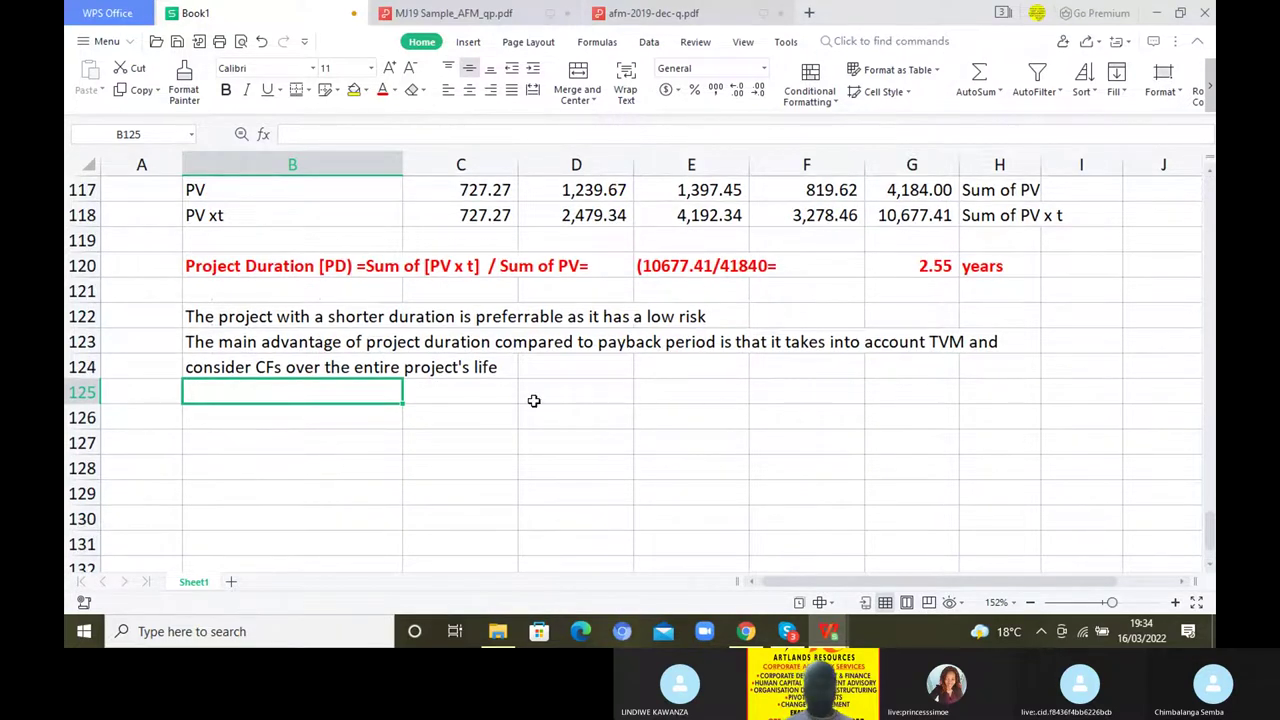
Enter the heading "Project's Value at Risk [VAR]" in cell B126 and make it bold
click(290, 408)
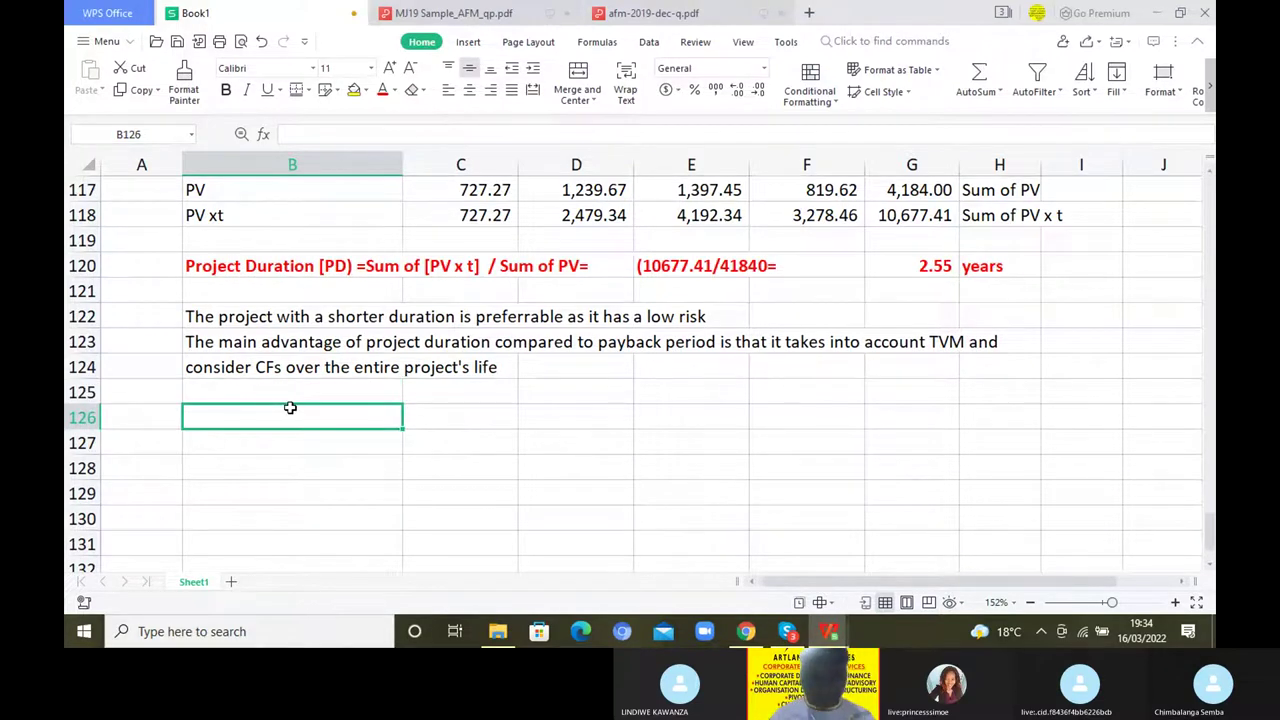
text(Pro)
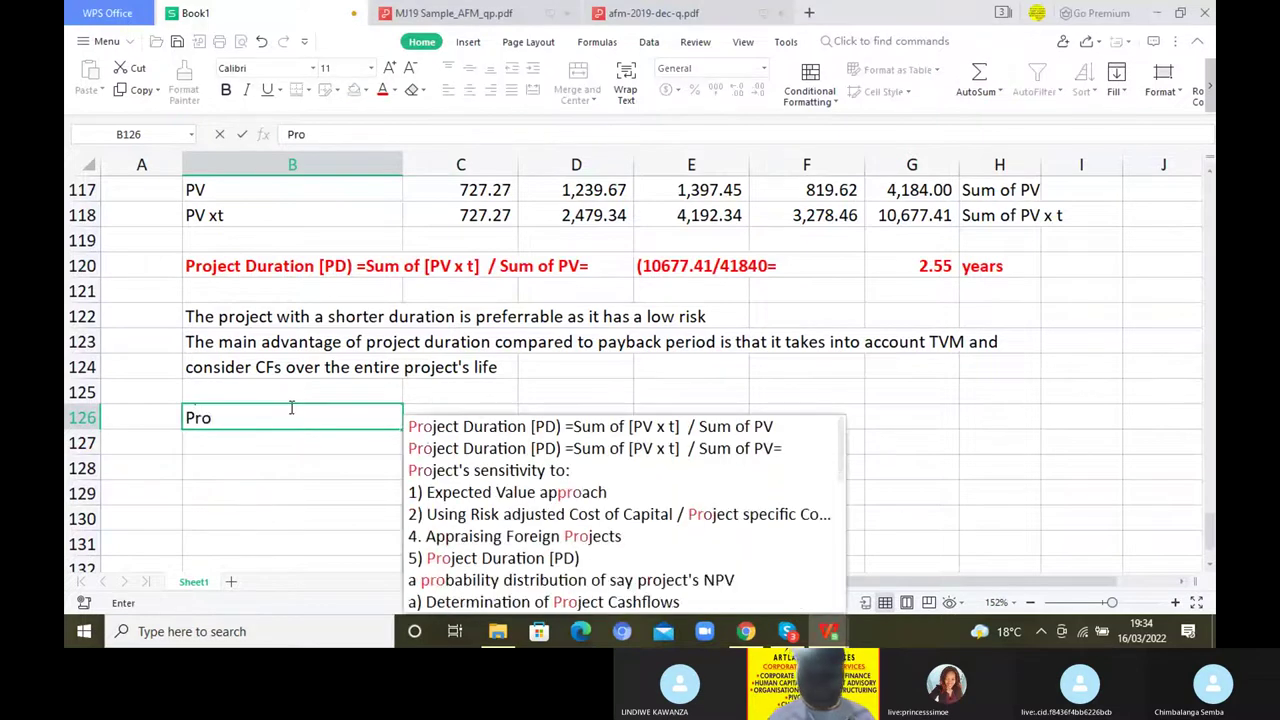
text(ject's)
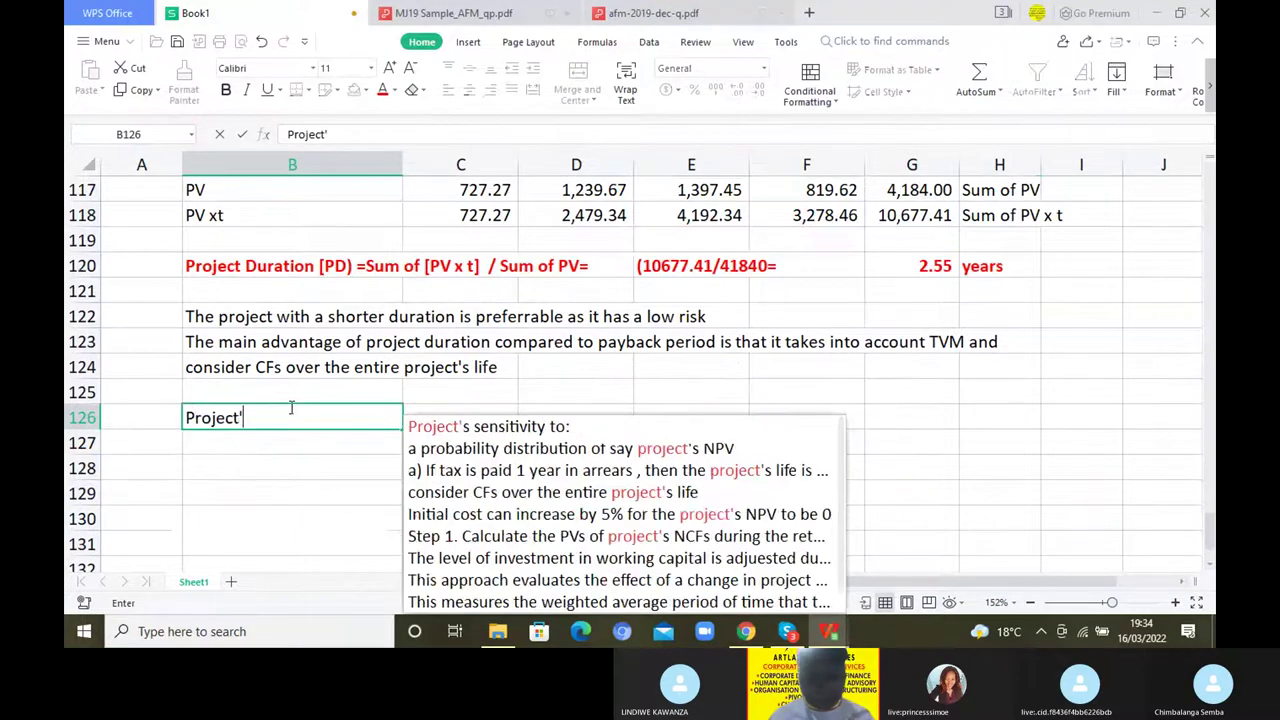
text( V)
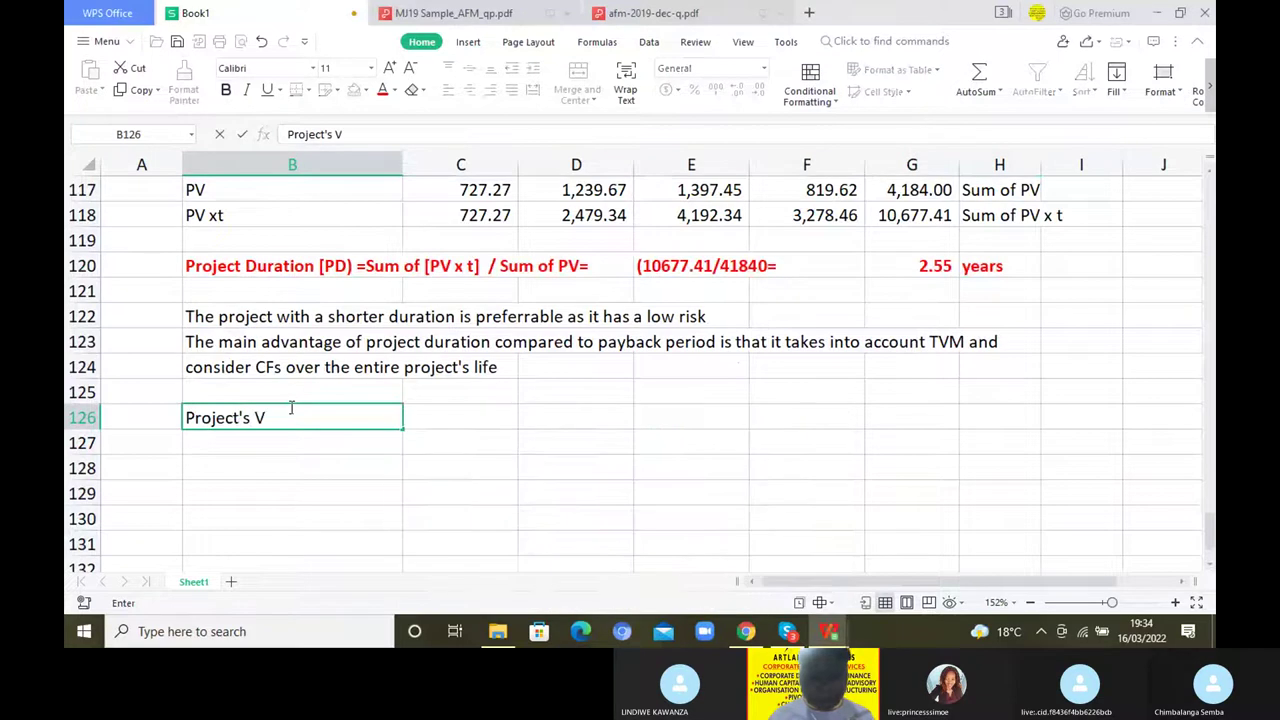
text(alu)
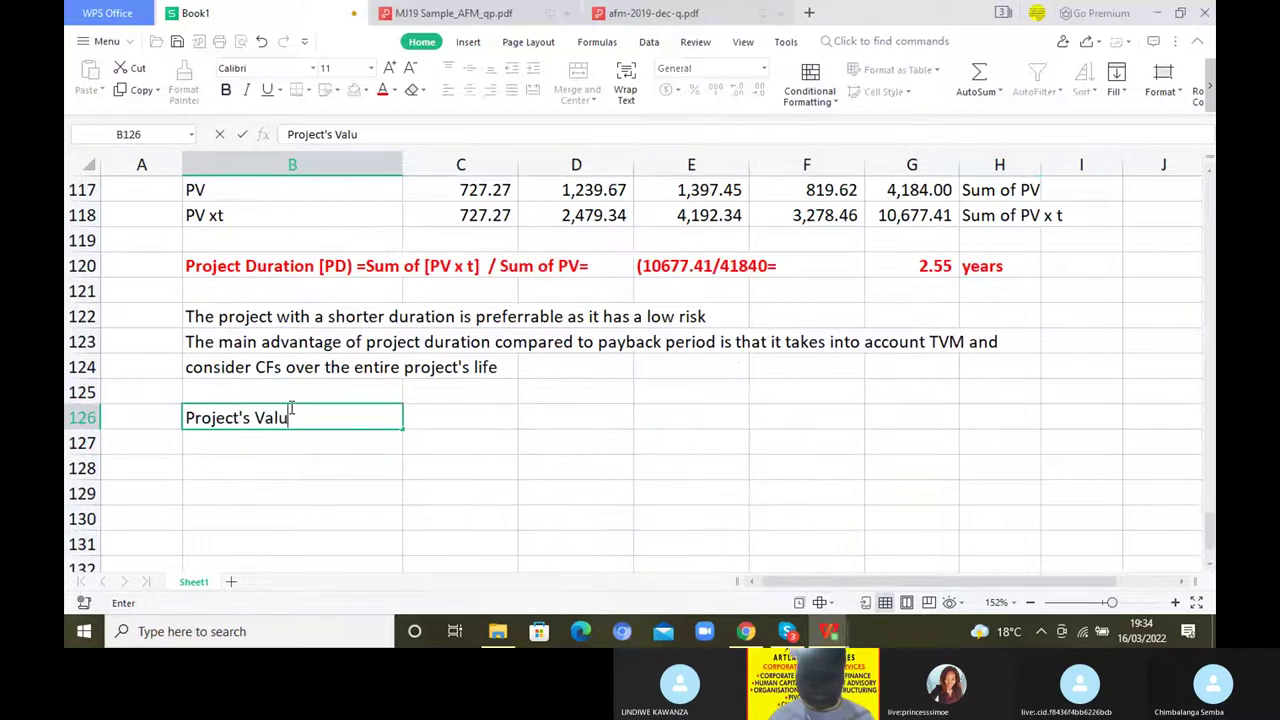
text(e at Risk)
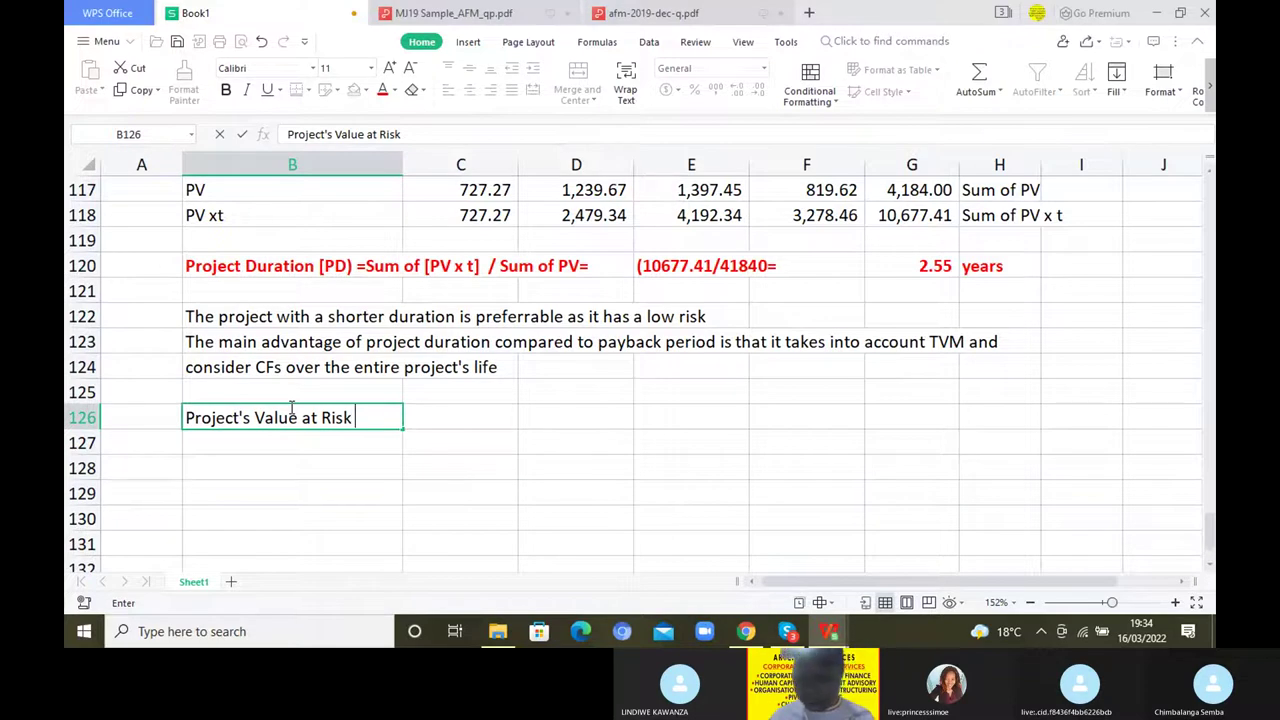
text( [v)
key(BackSpace)
text(VAR)
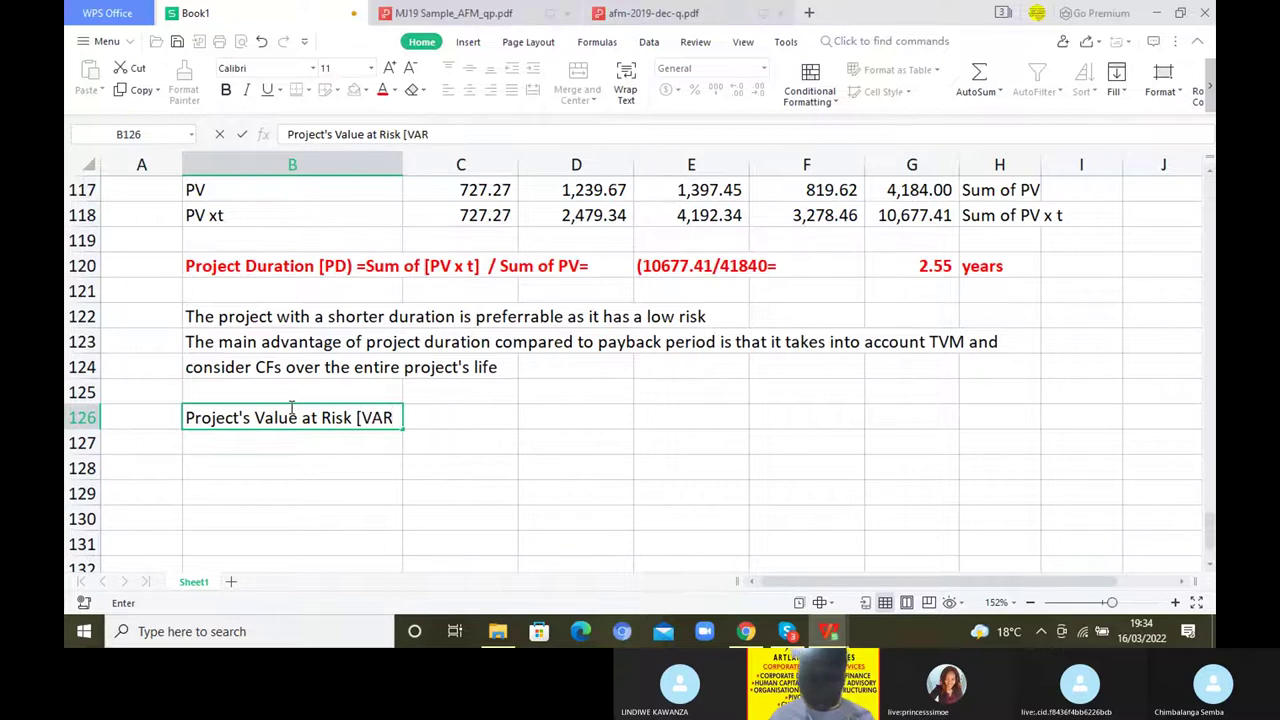
text(])
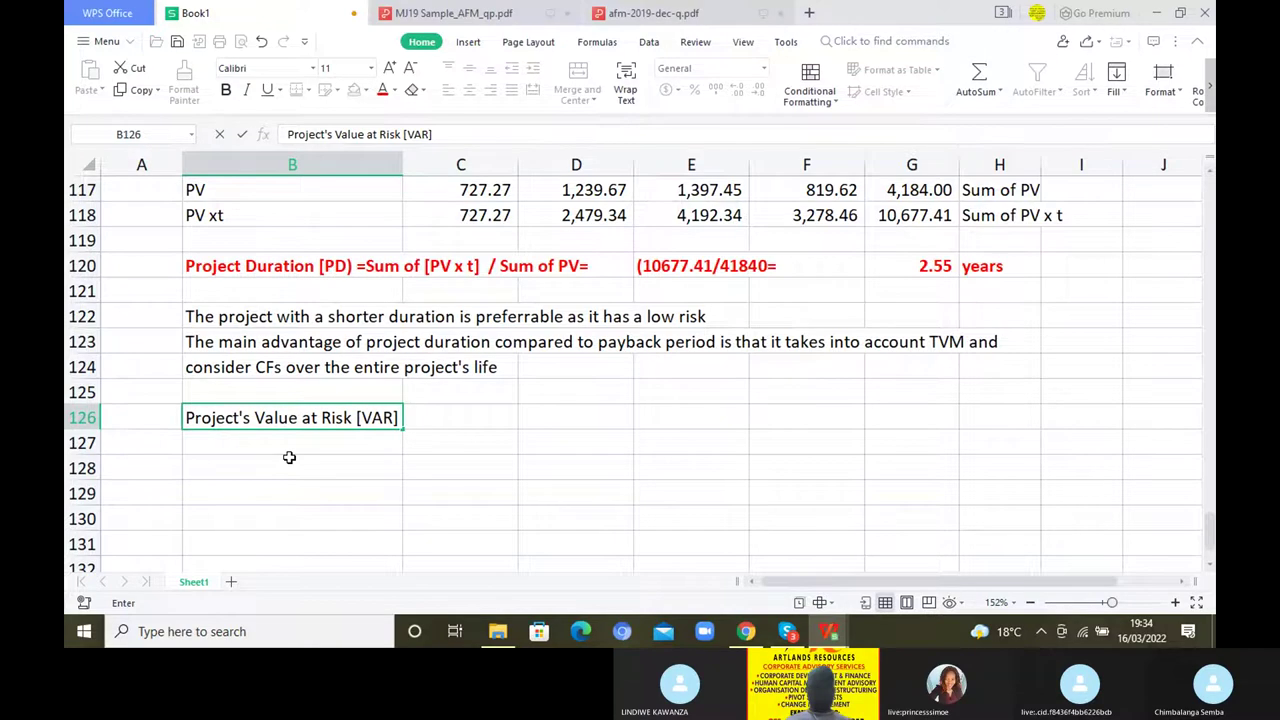
click(241, 134)
click(227, 91)
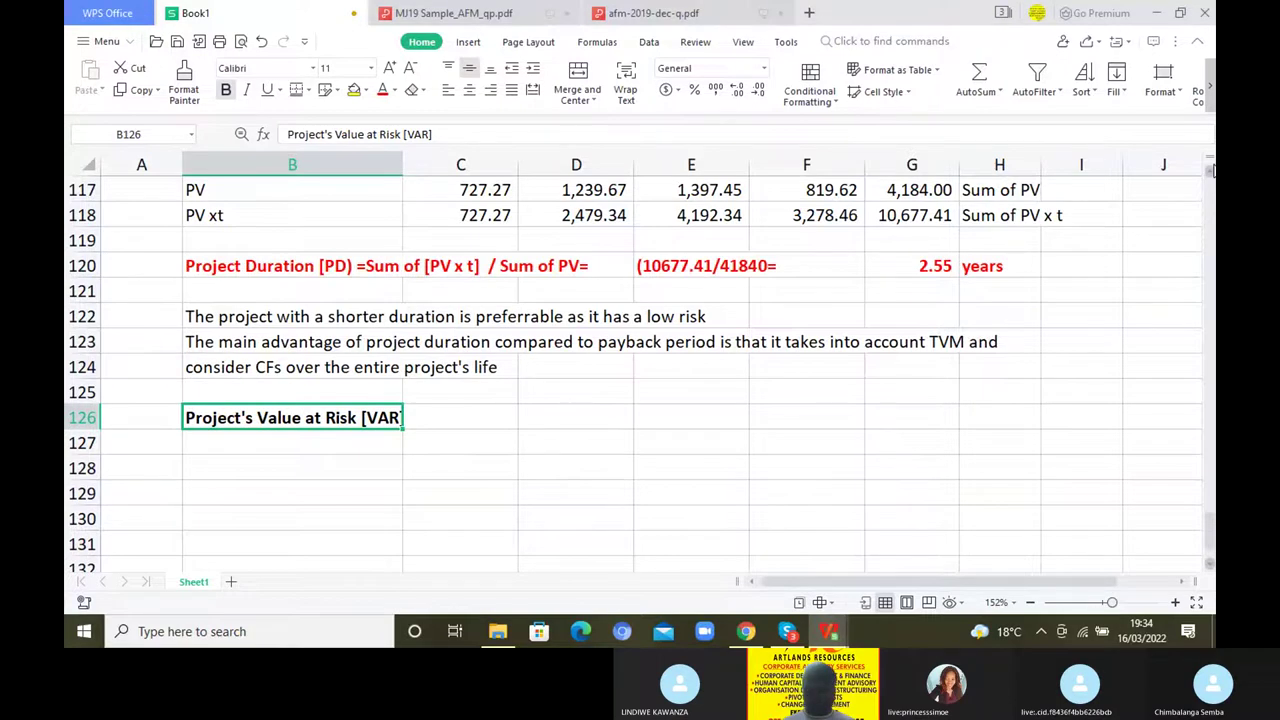
Check the numbering of the Project Duration heading and prefix the Value at Risk heading in B126 with "6.)"
scroll(1210, 172, up, 6)
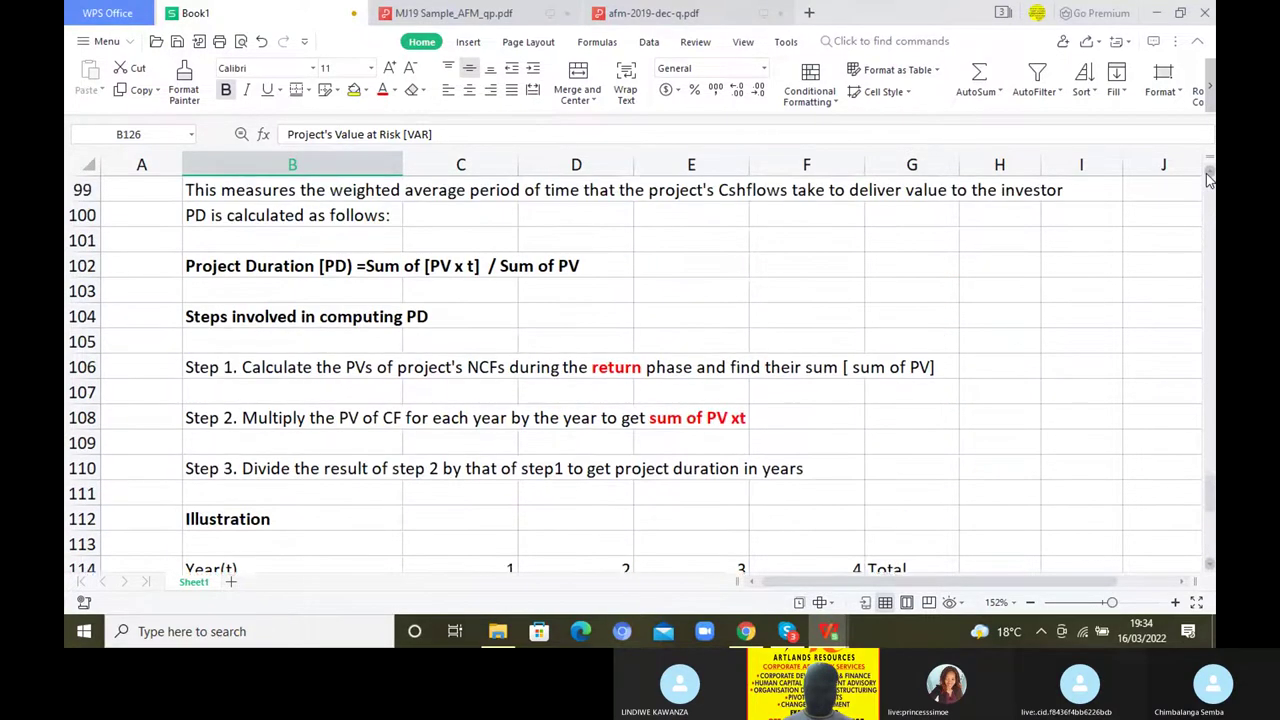
scroll(1208, 178, up, 1)
scroll(1210, 178, up, 1)
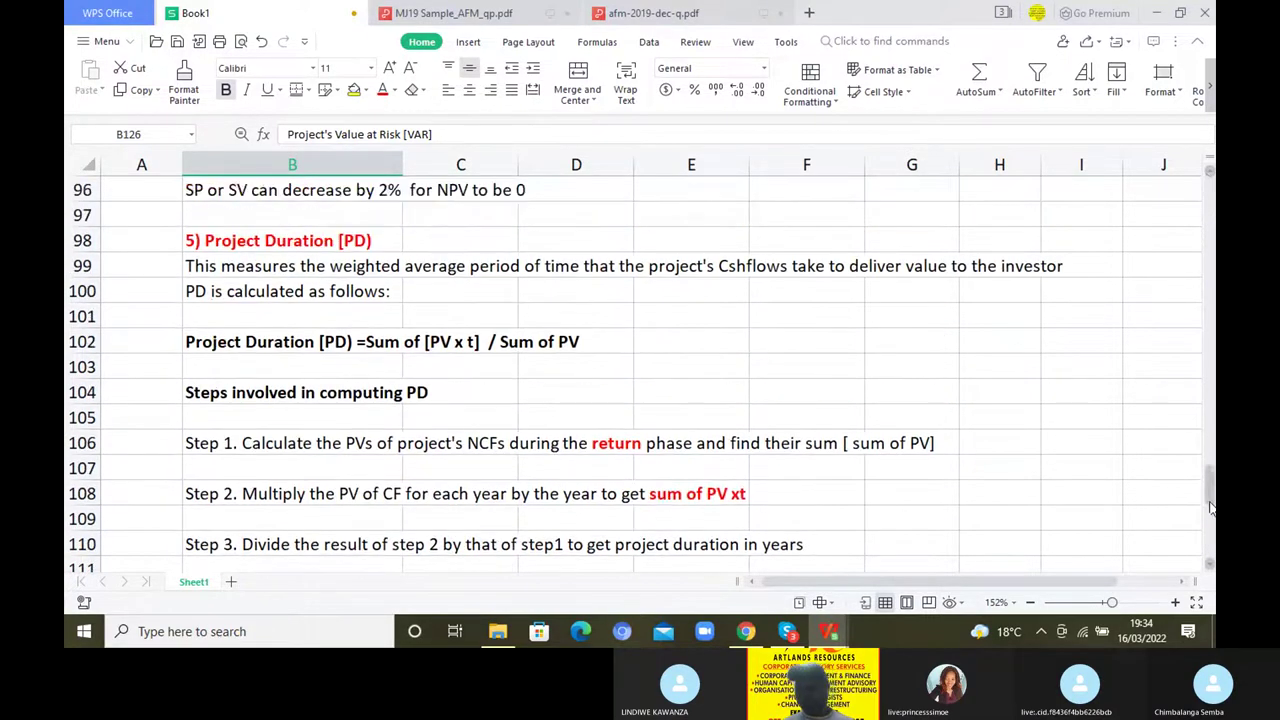
scroll(1208, 568, down, 6)
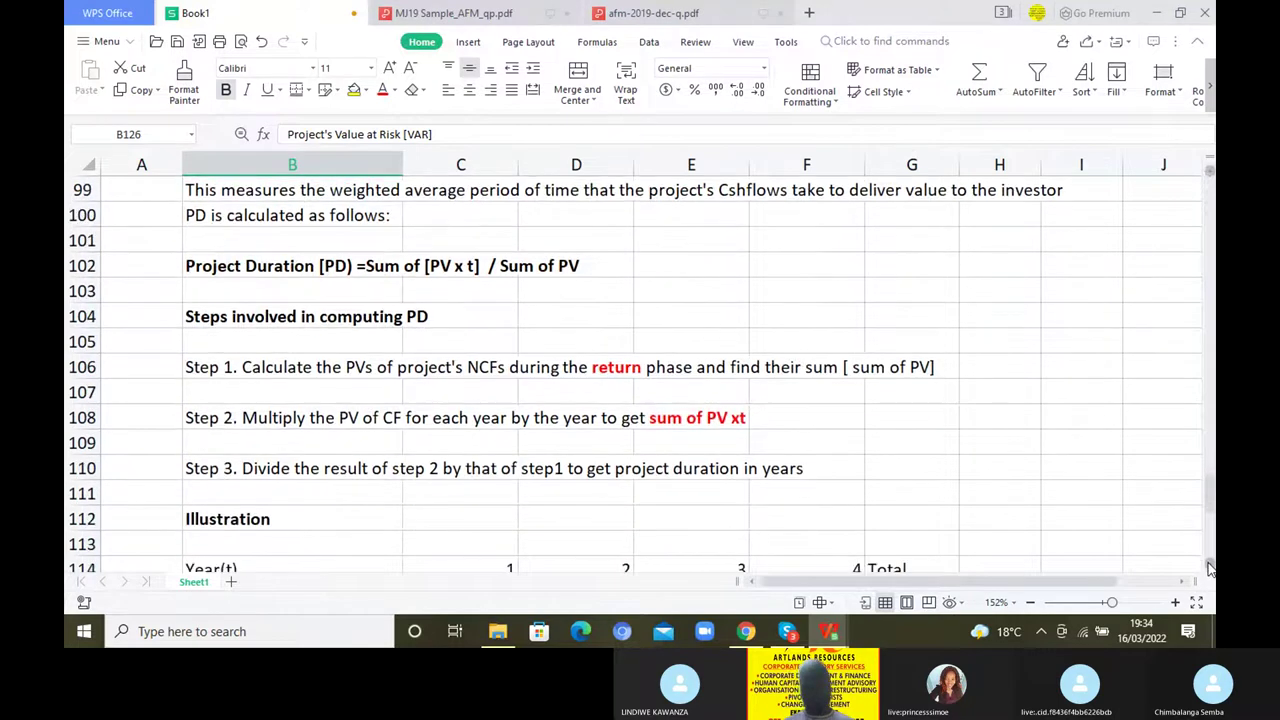
scroll(1208, 568, down, 20)
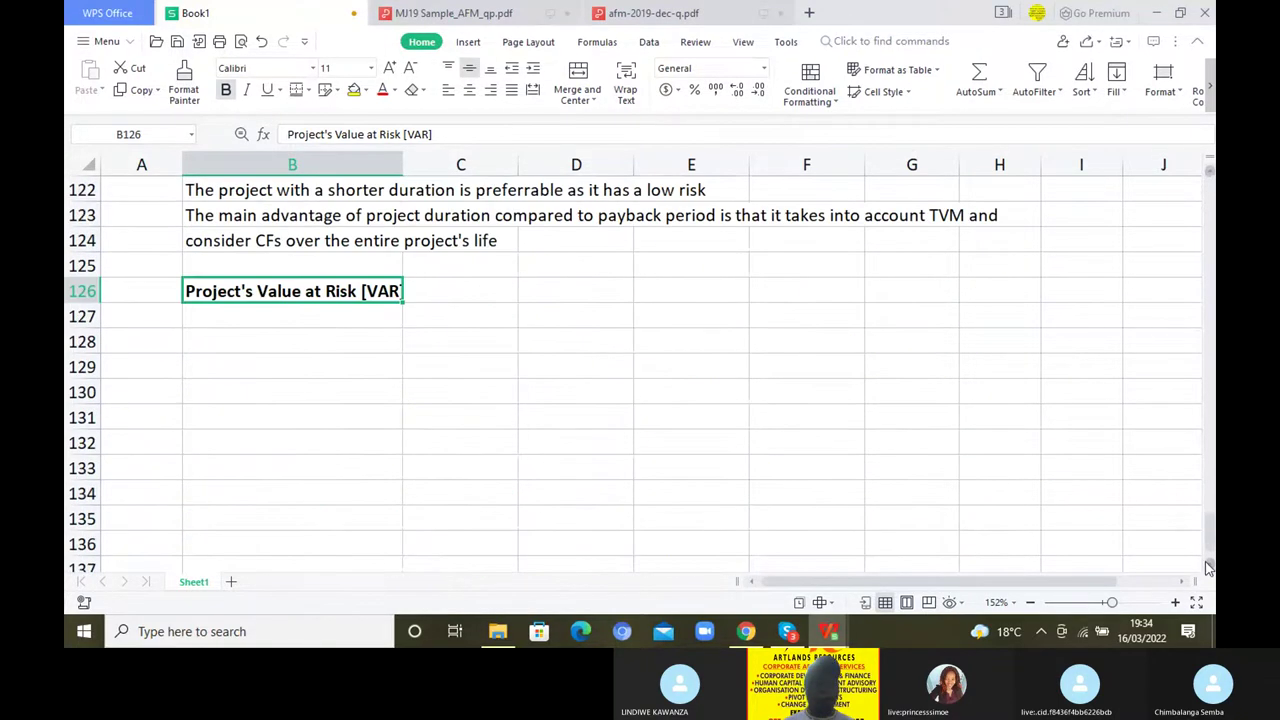
double_click(189, 291)
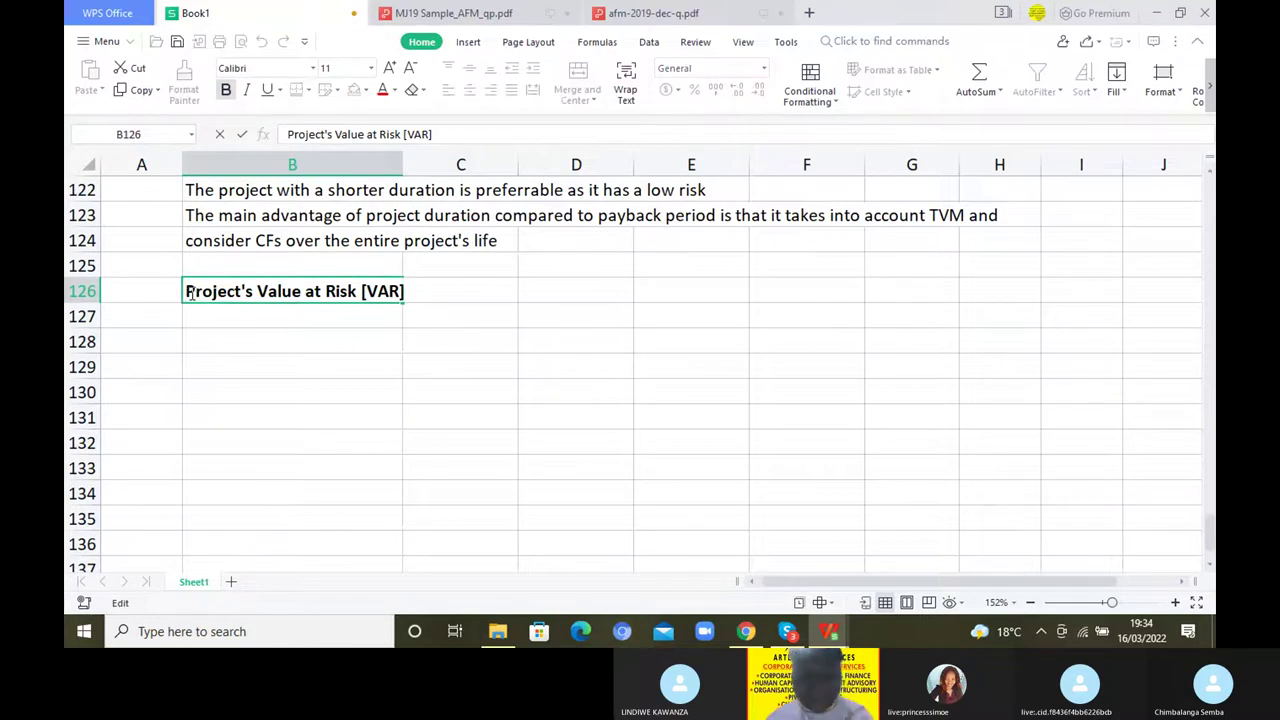
text(6.))
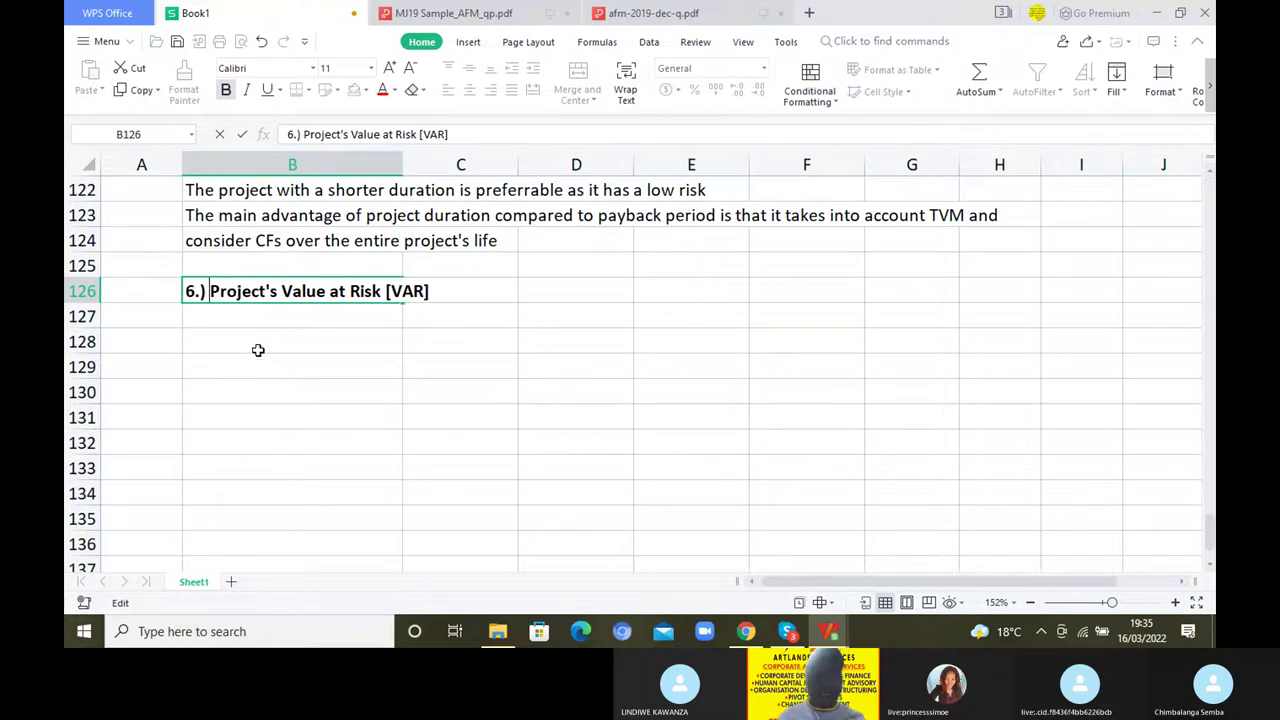
Enter "This approach measures the maximum expected Loss from a project at a given level of confidence.(Probability)" in cell B127
click(234, 317)
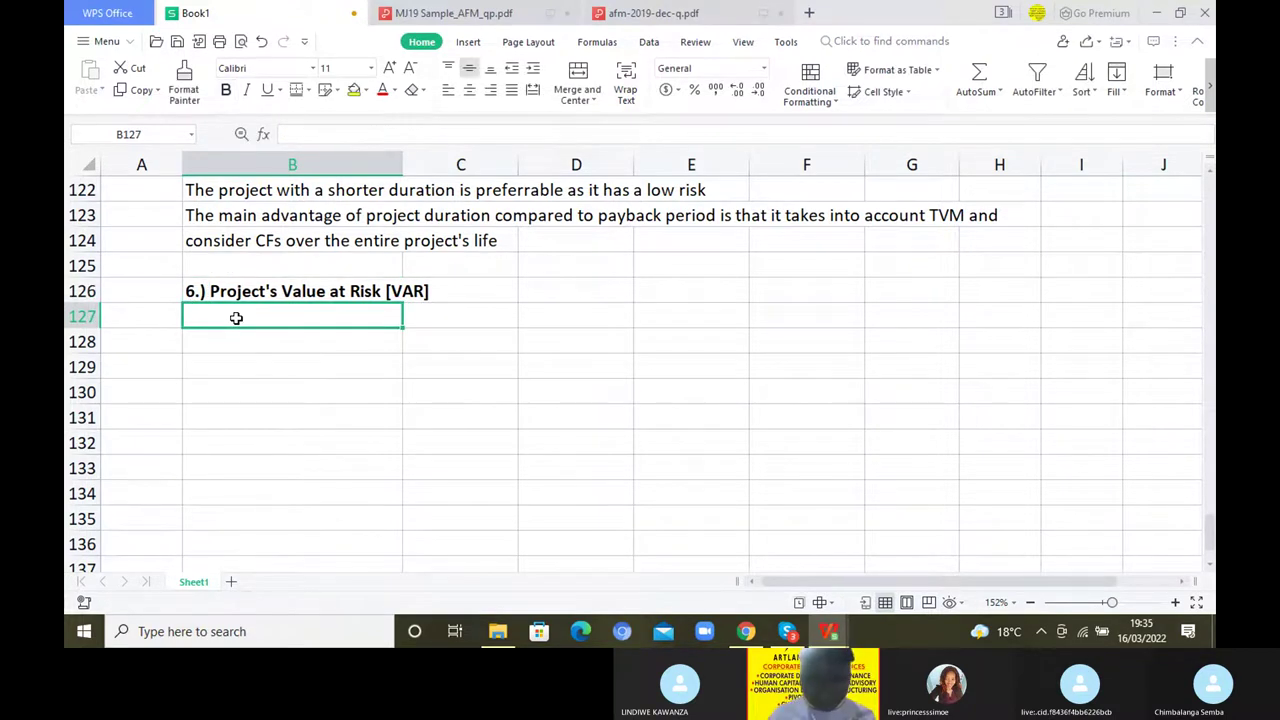
text(Th)
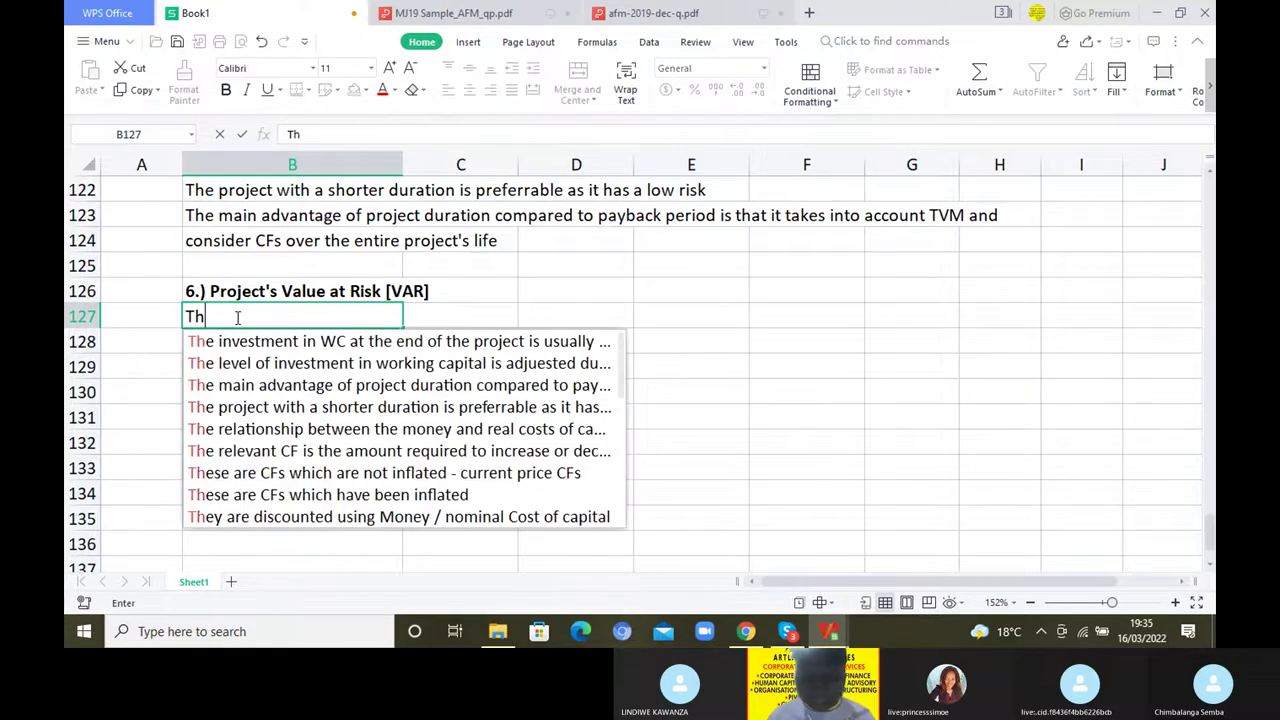
text(is approach )
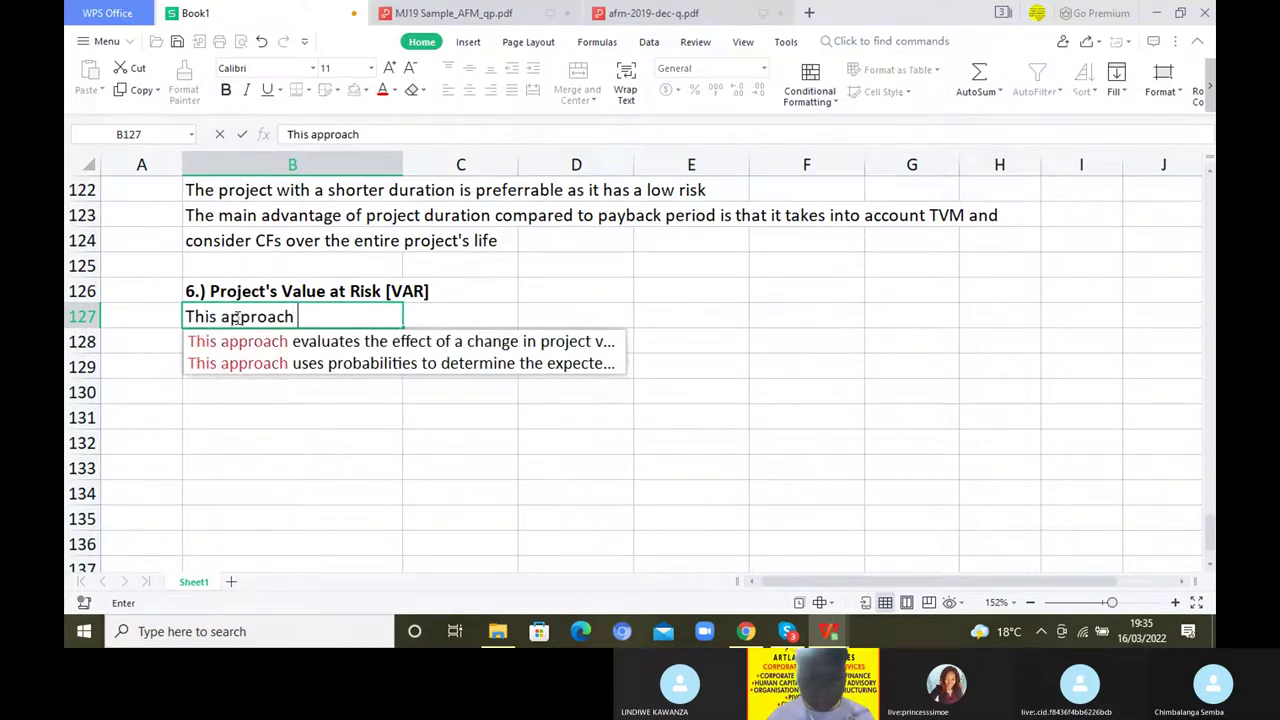
text(measure)
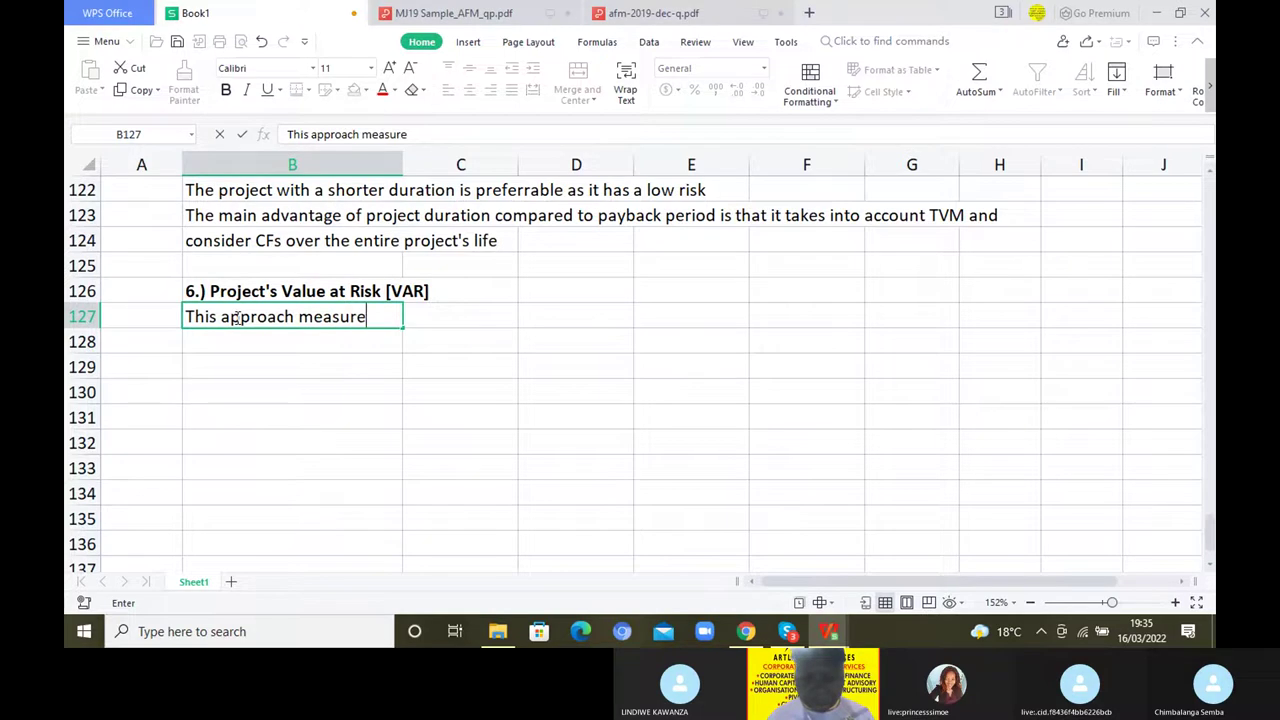
text(s the ma)
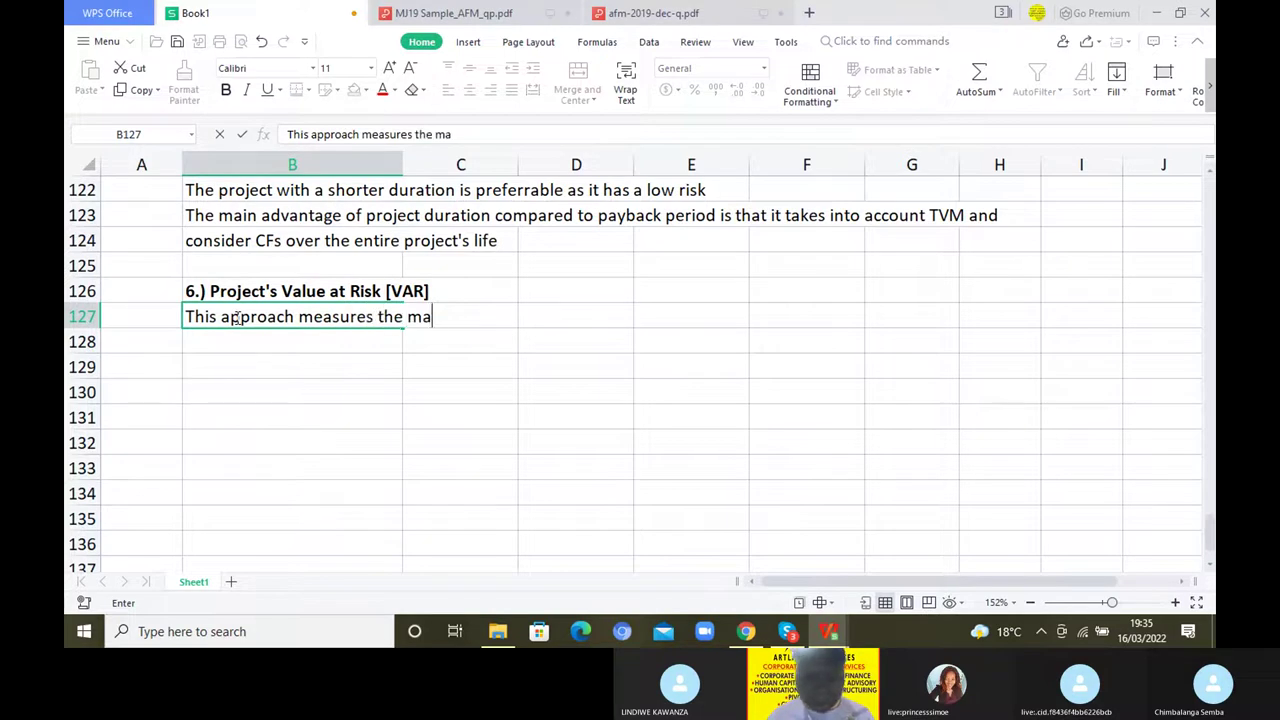
text(ximum)
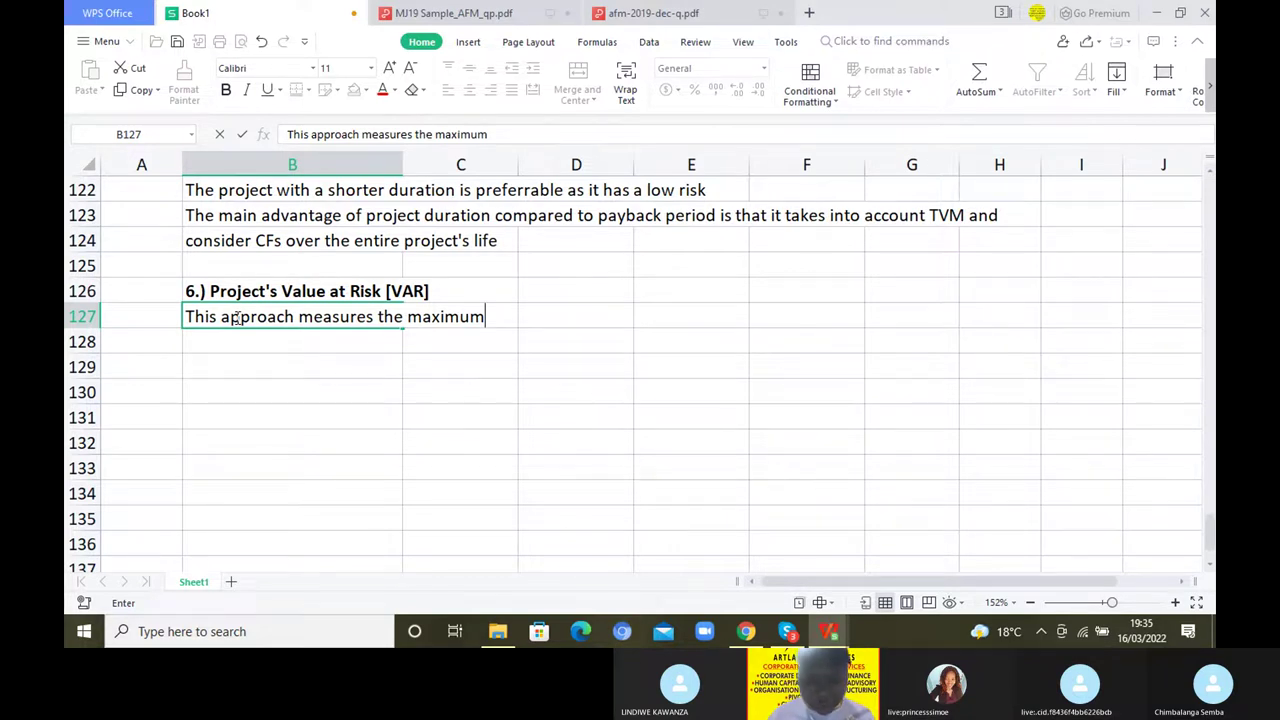
text( expected L)
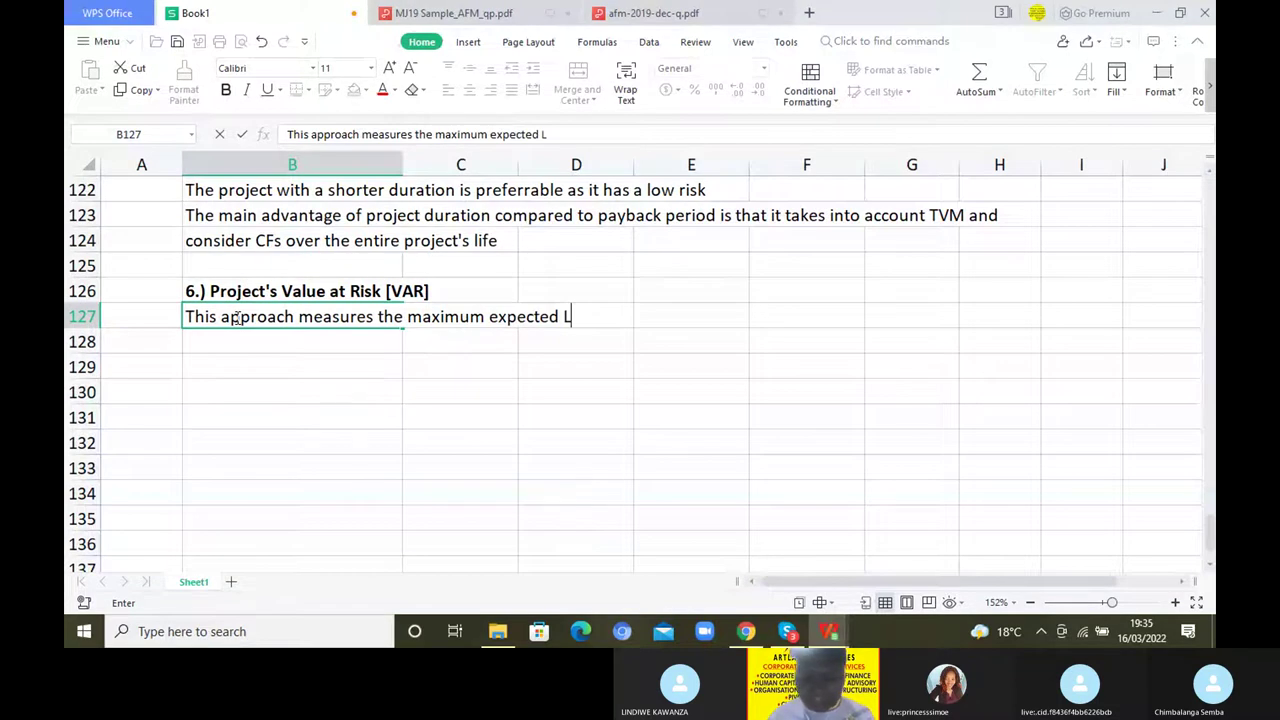
text(oss from a)
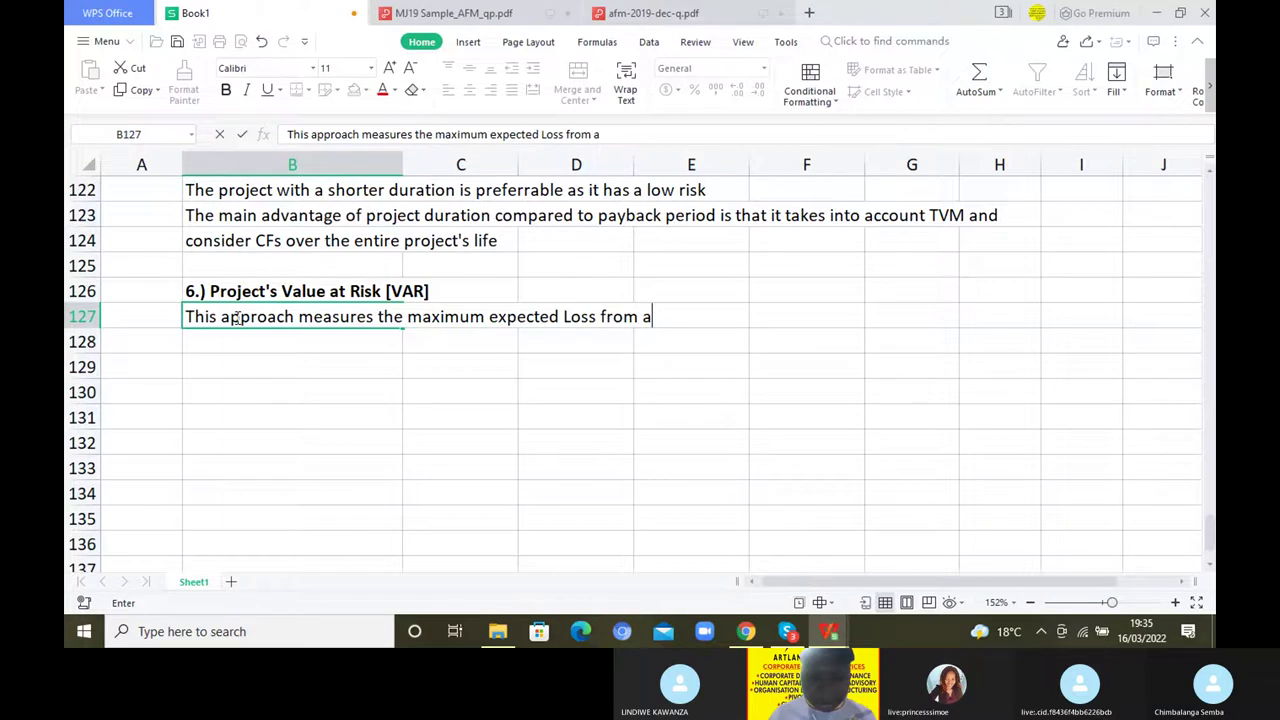
text( project at )
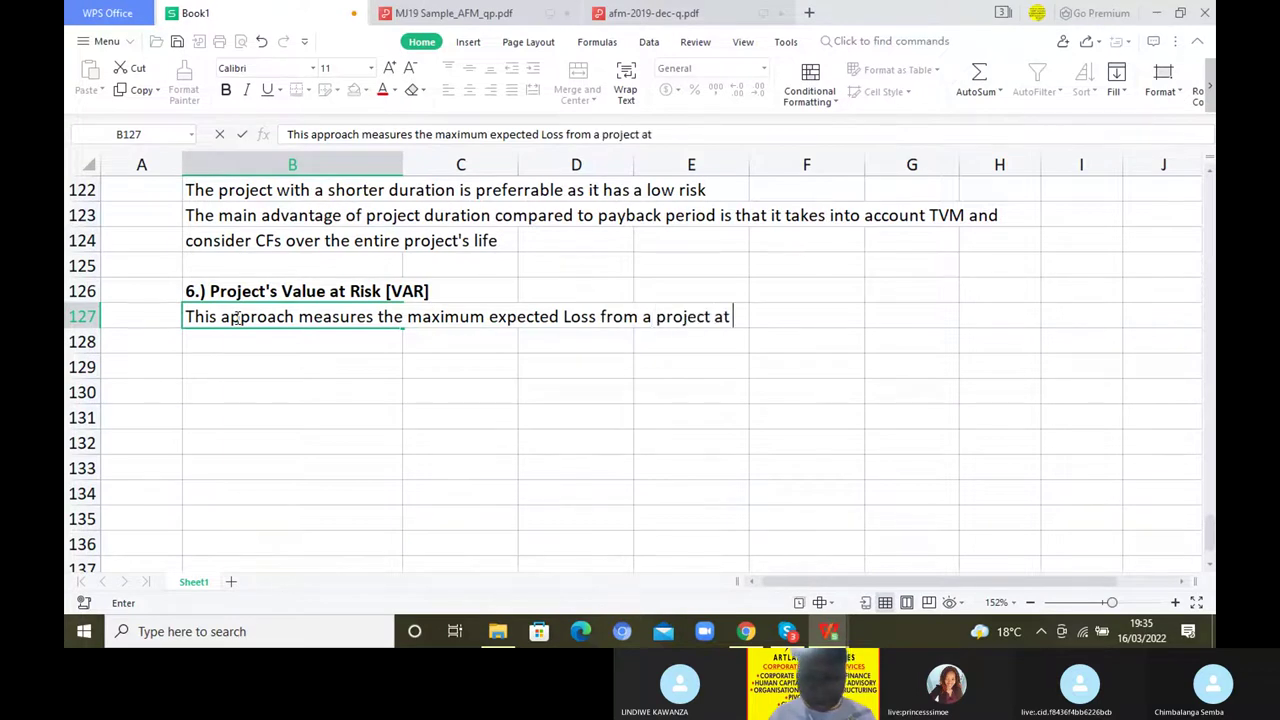
text(a given )
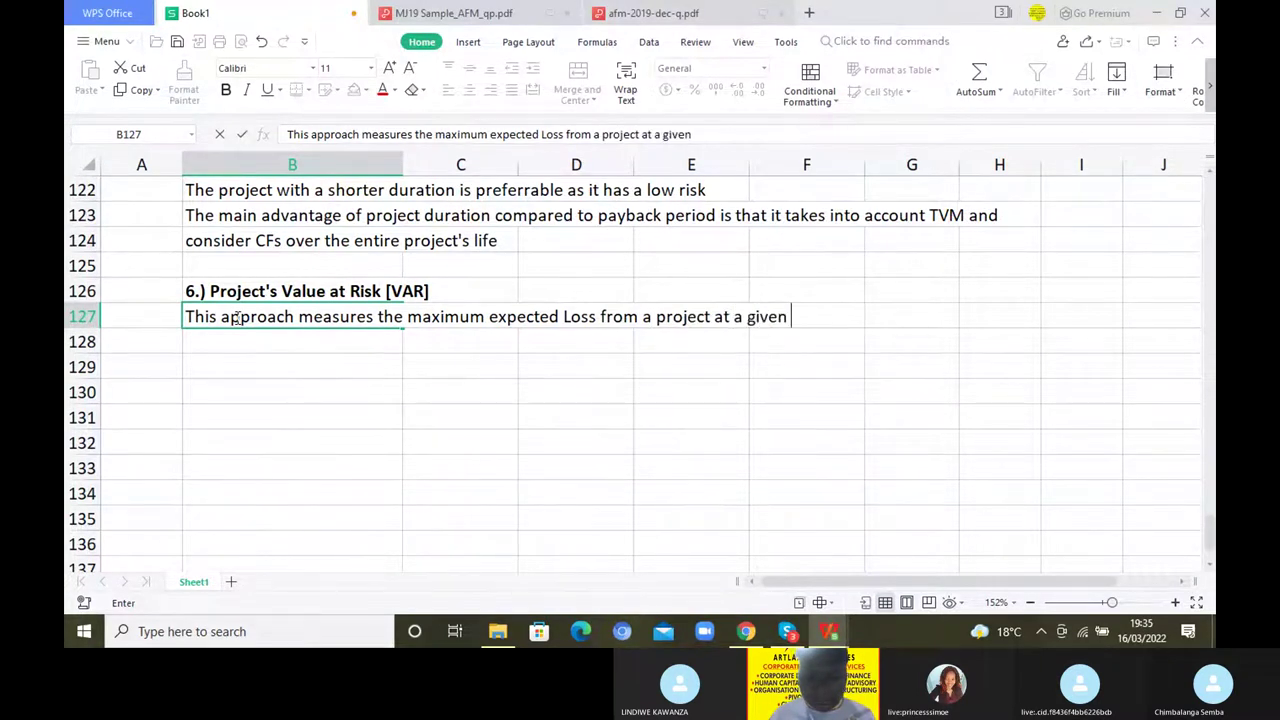
text(level of c)
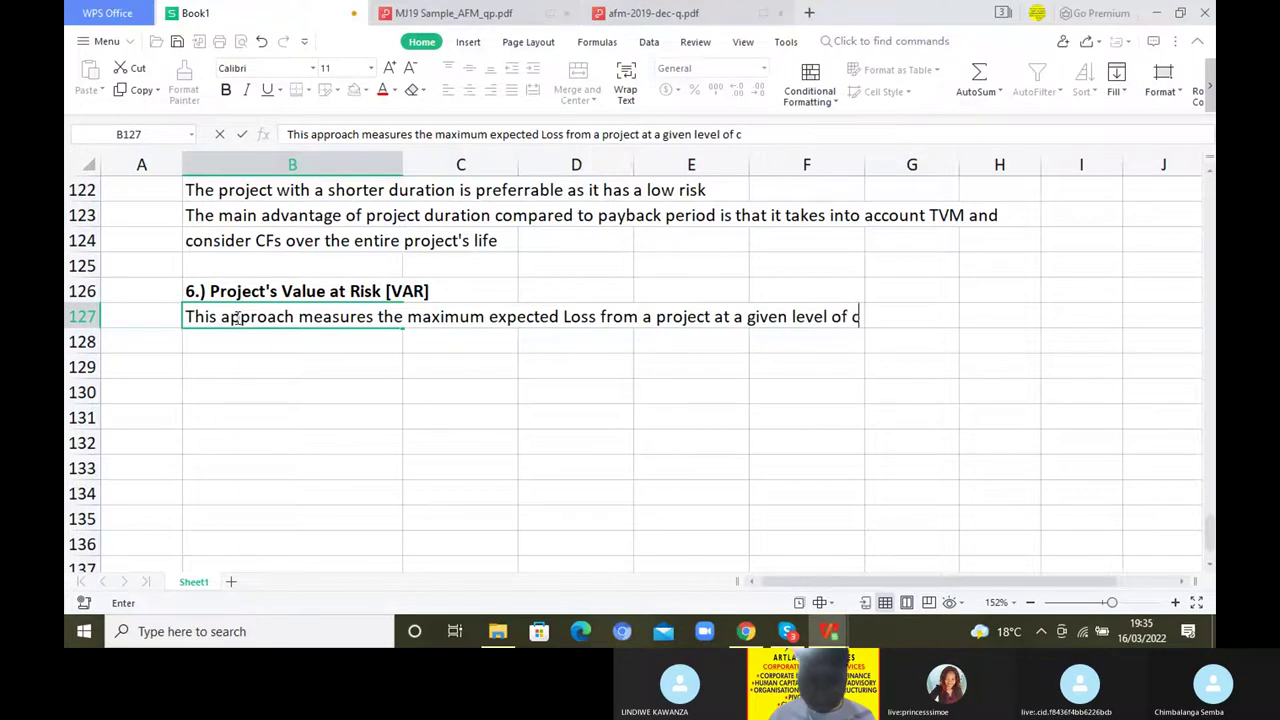
text(onfi)
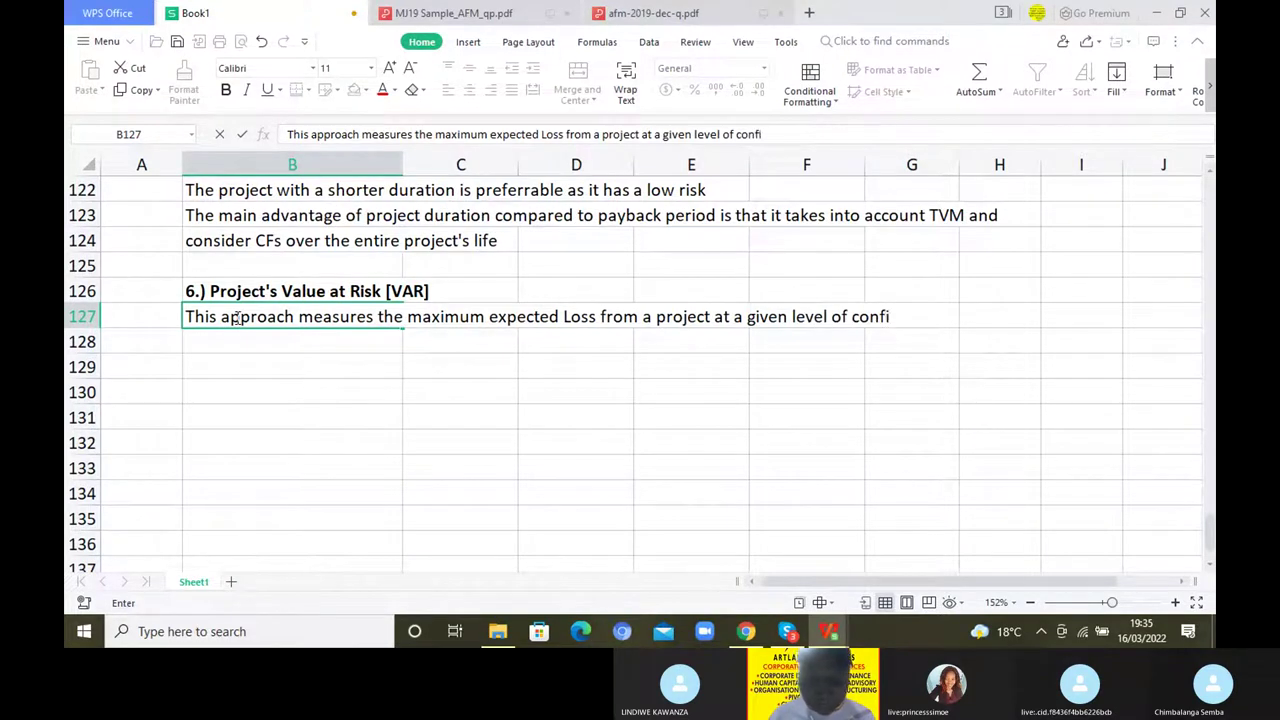
text(dence)
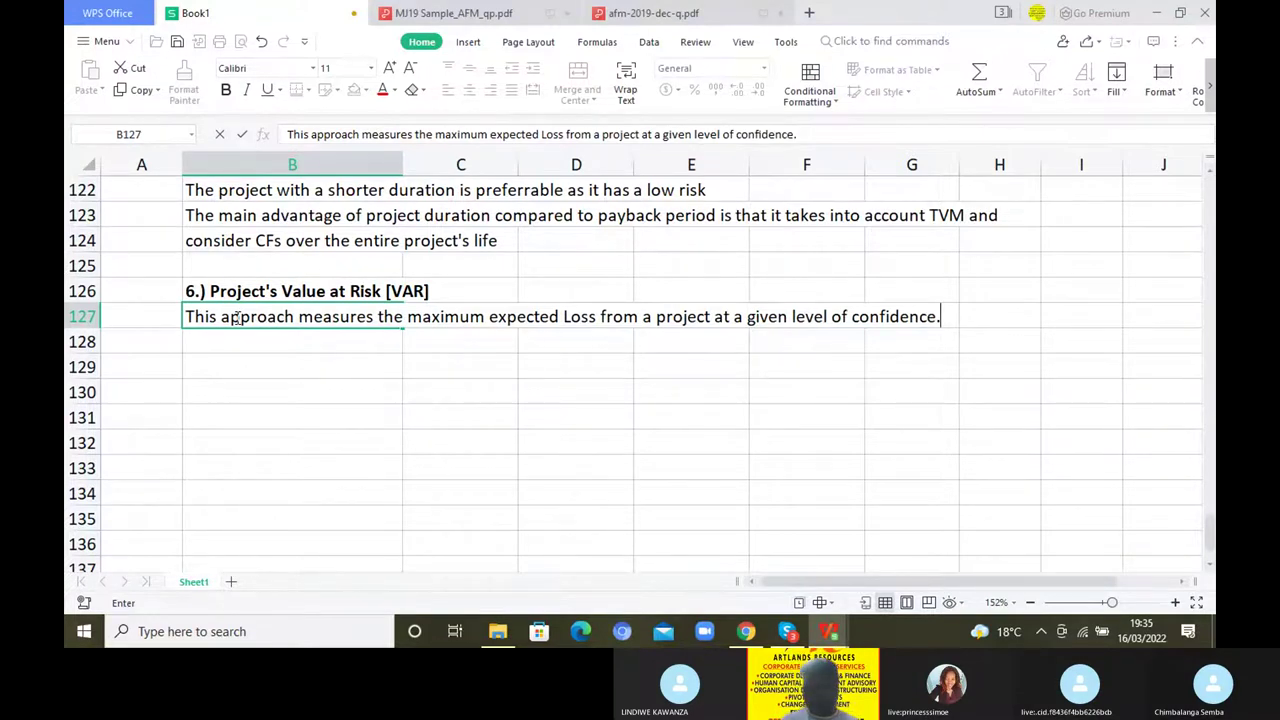
text(.(Proba)
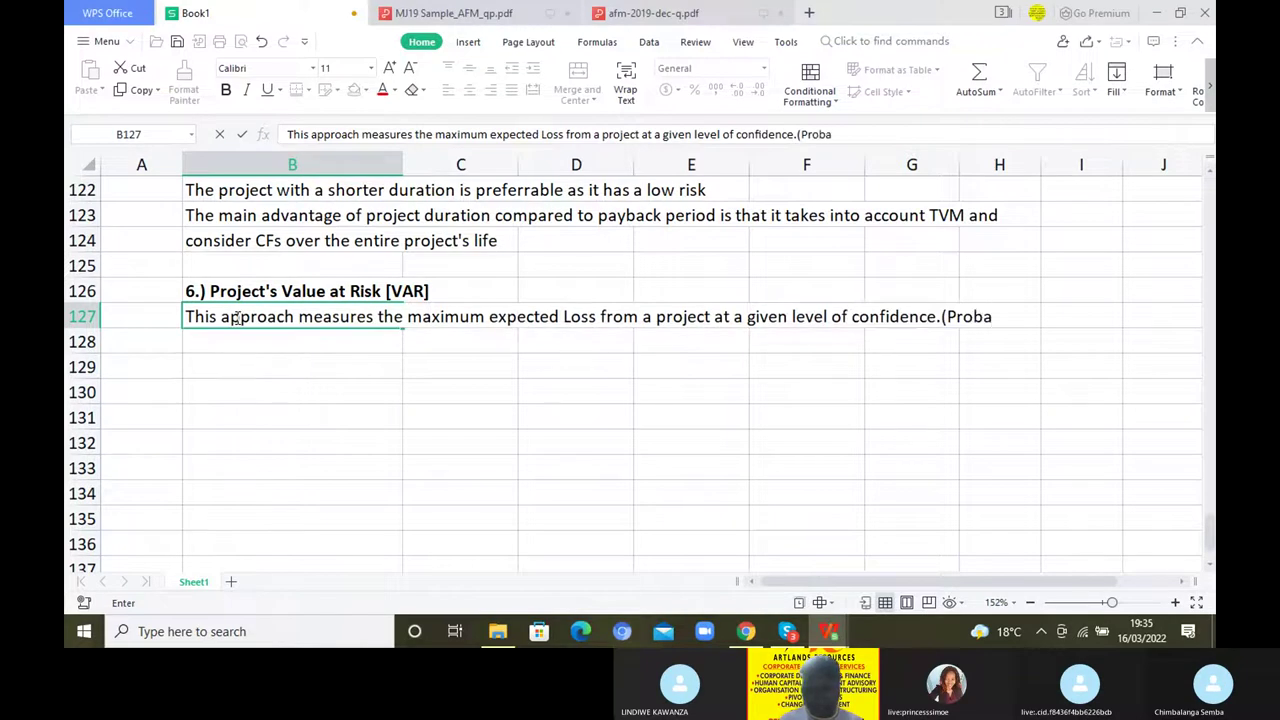
text(bility))
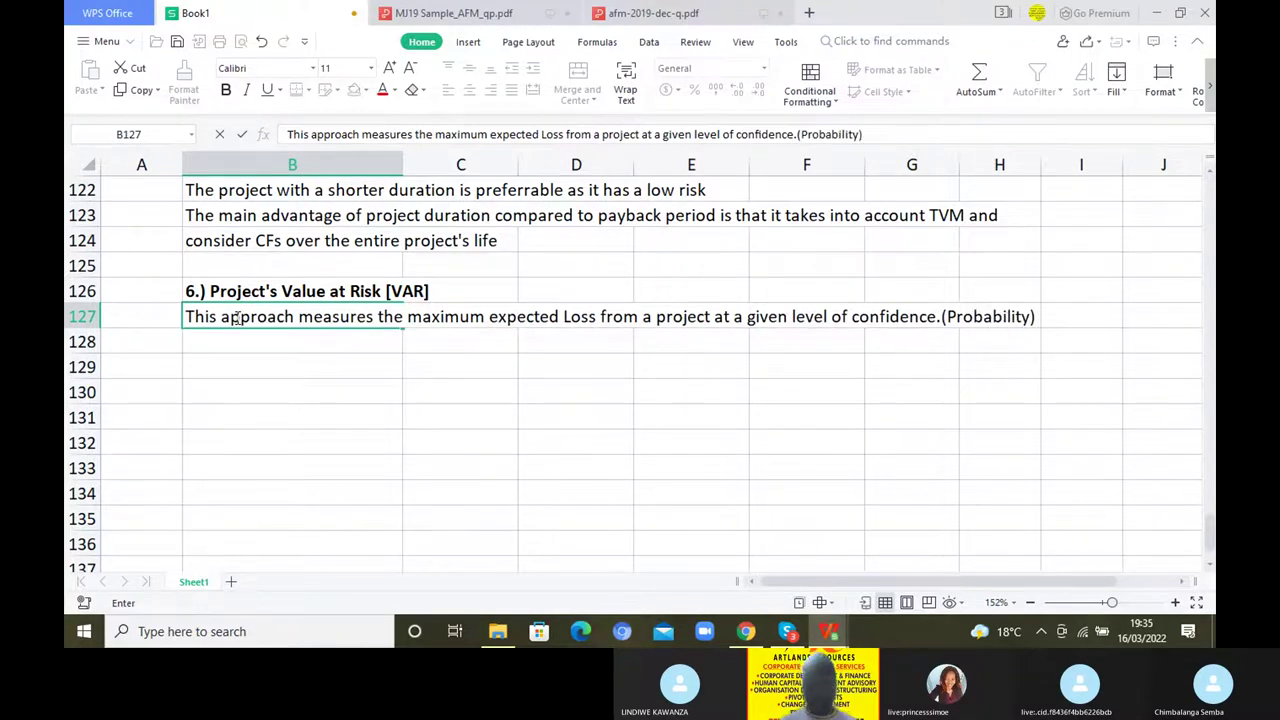
Start a new note beginning with "F" in cell B128, below the Value at Risk definition
click(263, 343)
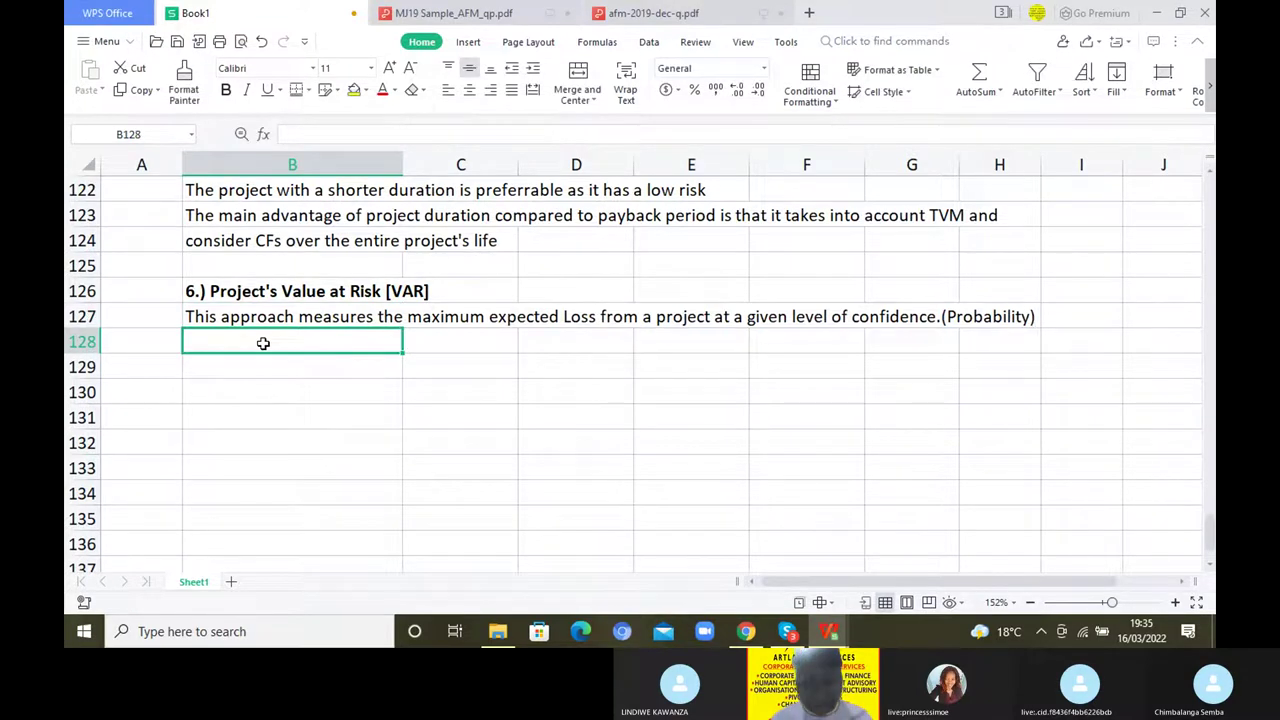
text(F)
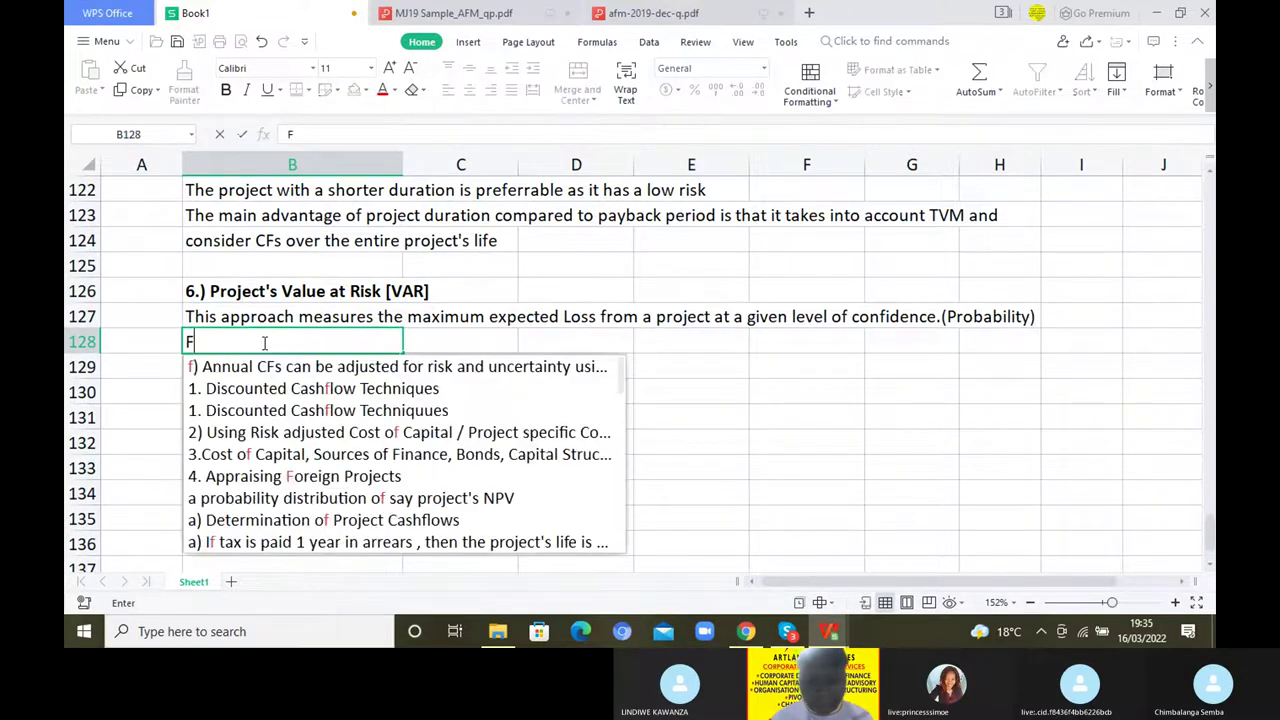
Write across B128:B129 "For example a VAR of $2m at 90% confidence implies that management is 90% sure that losses from the project will not exceed $2m"
text(or example a VAR of)
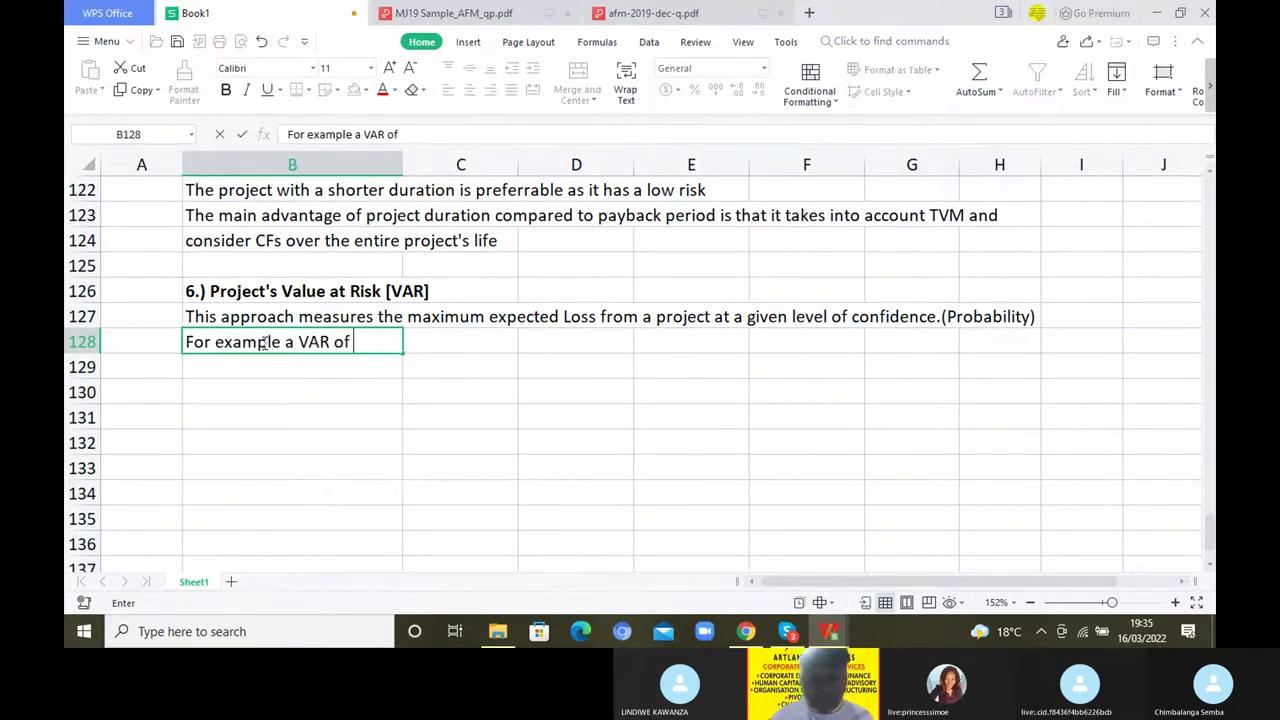
text( $2m at)
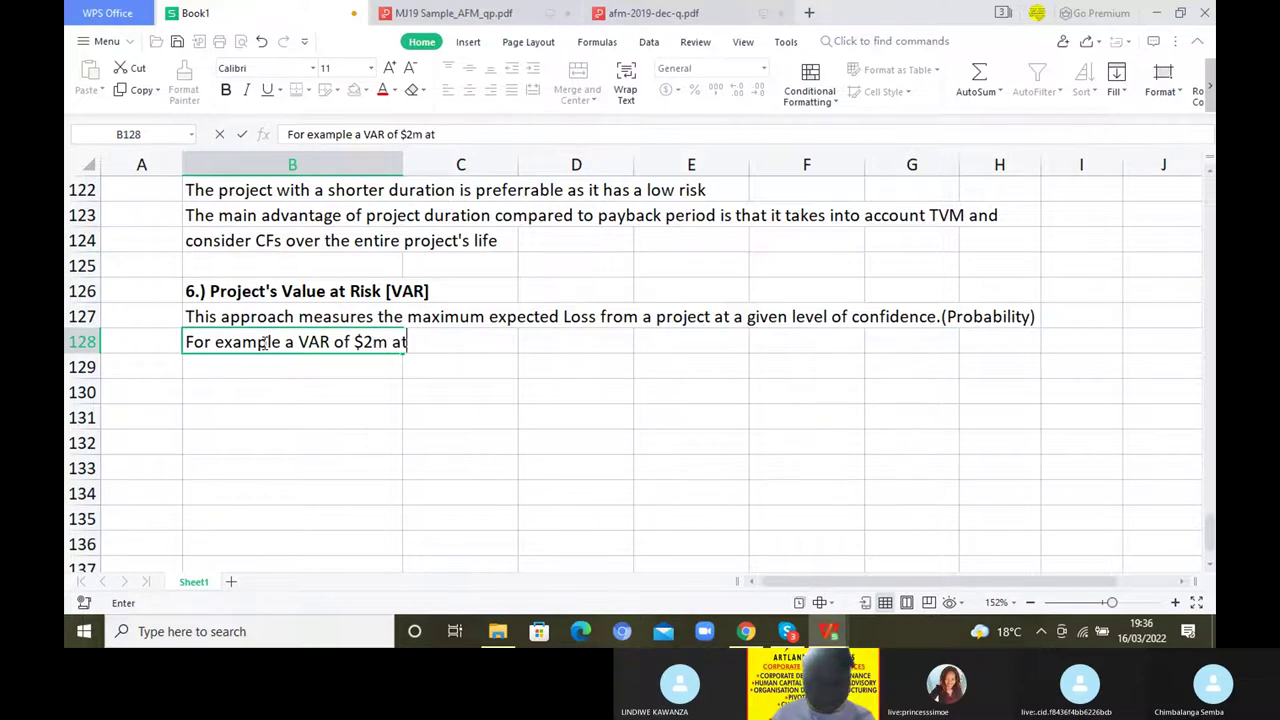
text( 90% conf)
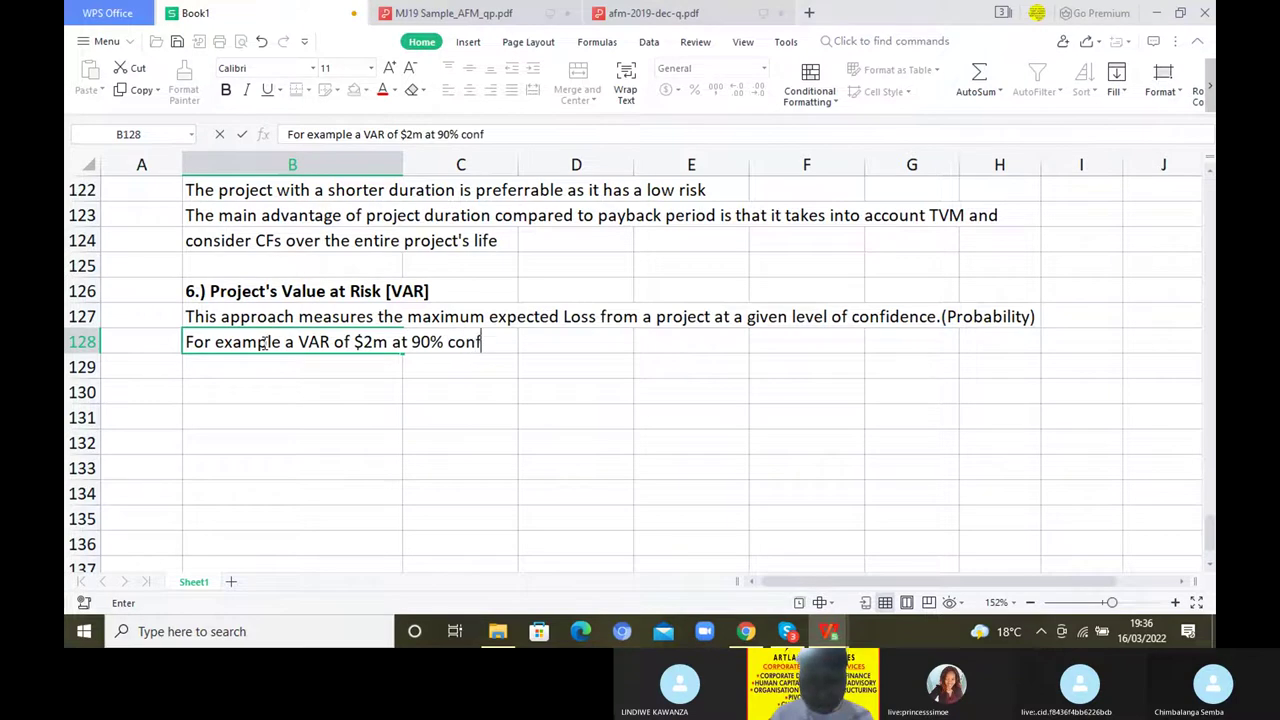
text(idence)
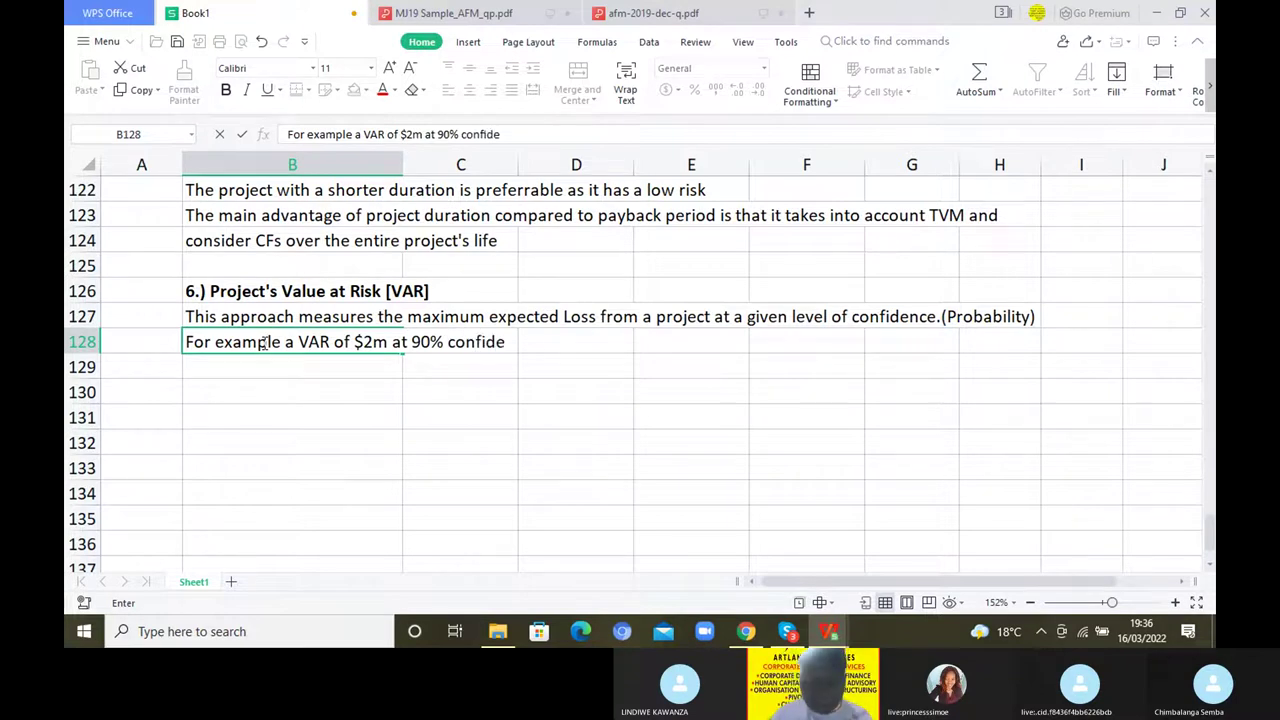
text( implies that management is 90% sure that)
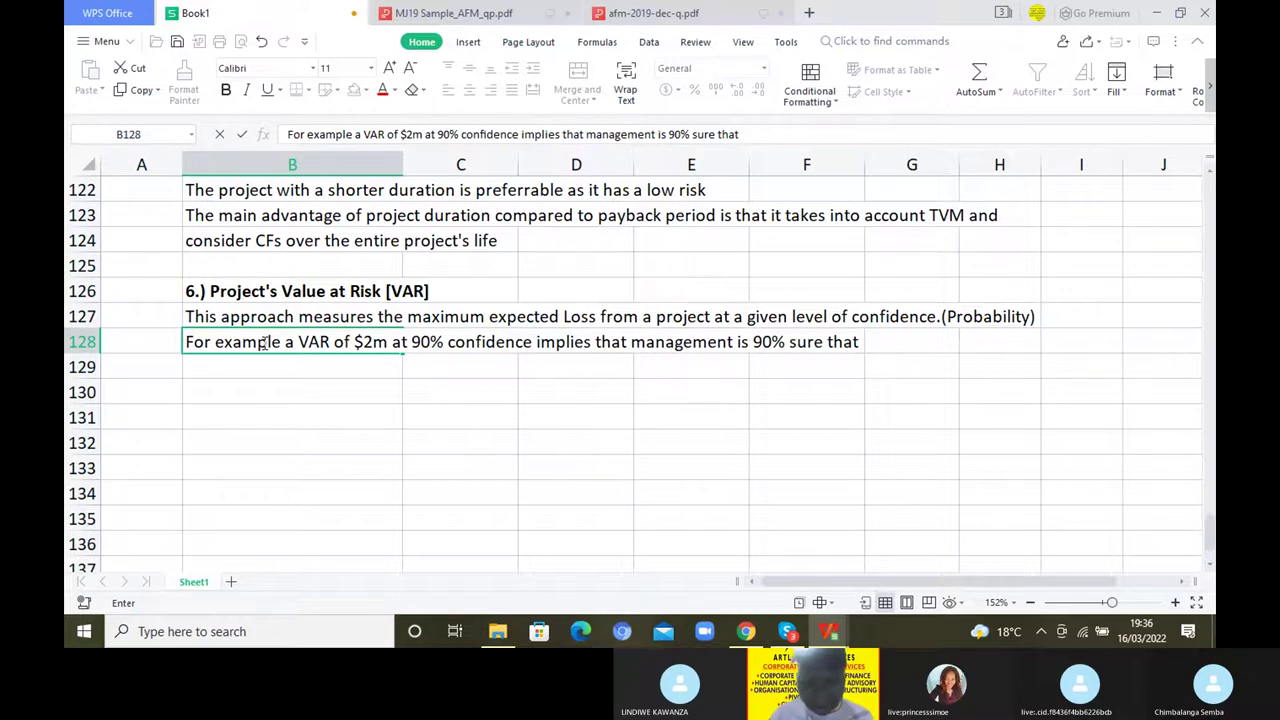
text( losses from t)
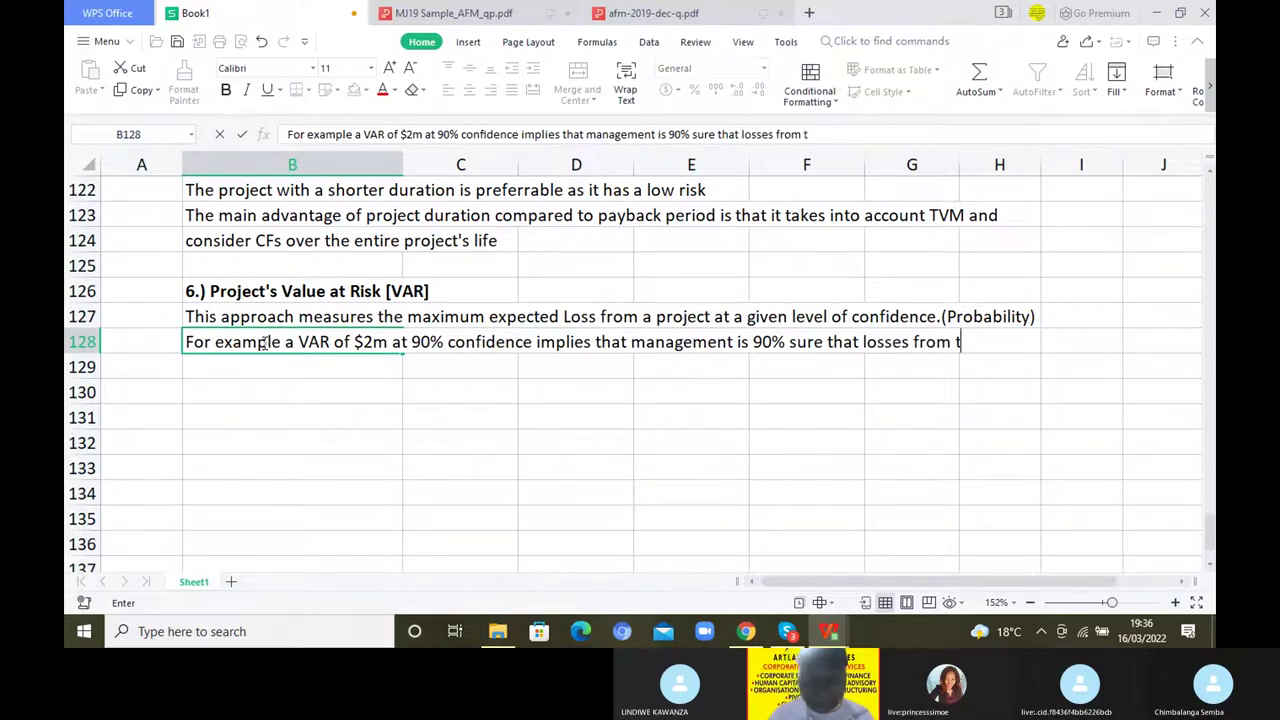
text(he project)
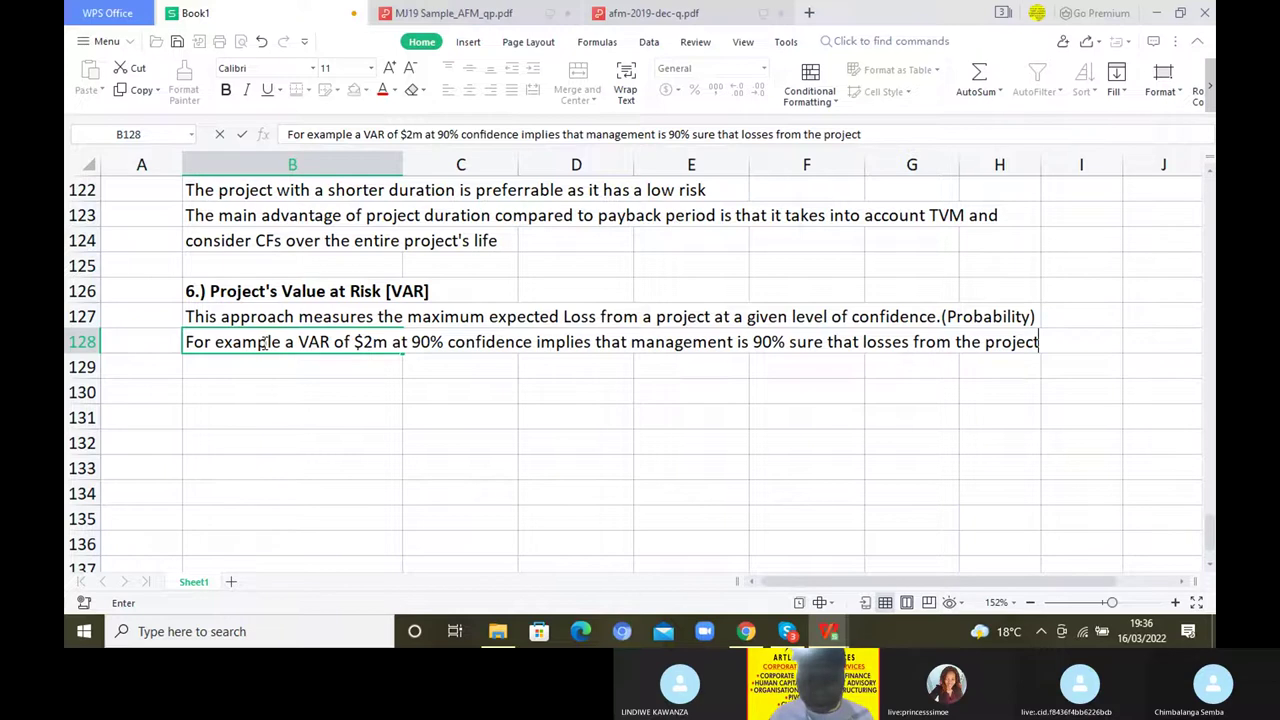
key(Return)
text(will not exceed )
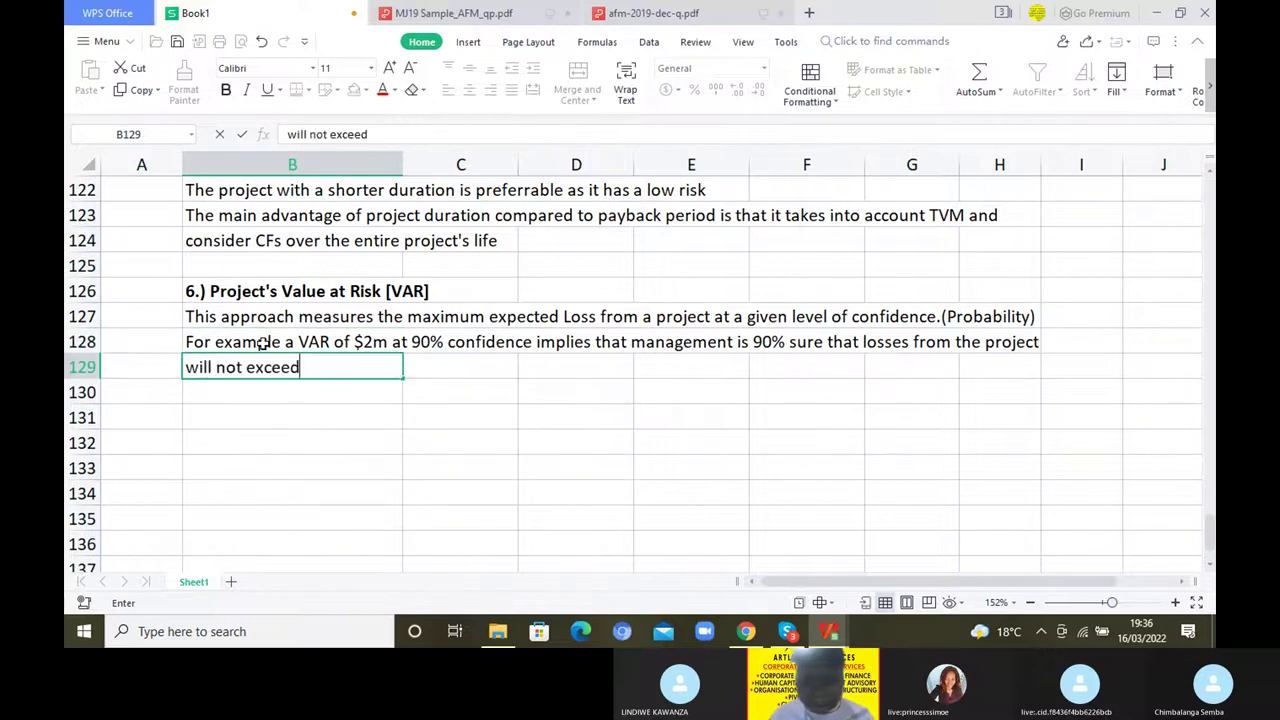
text($2m)
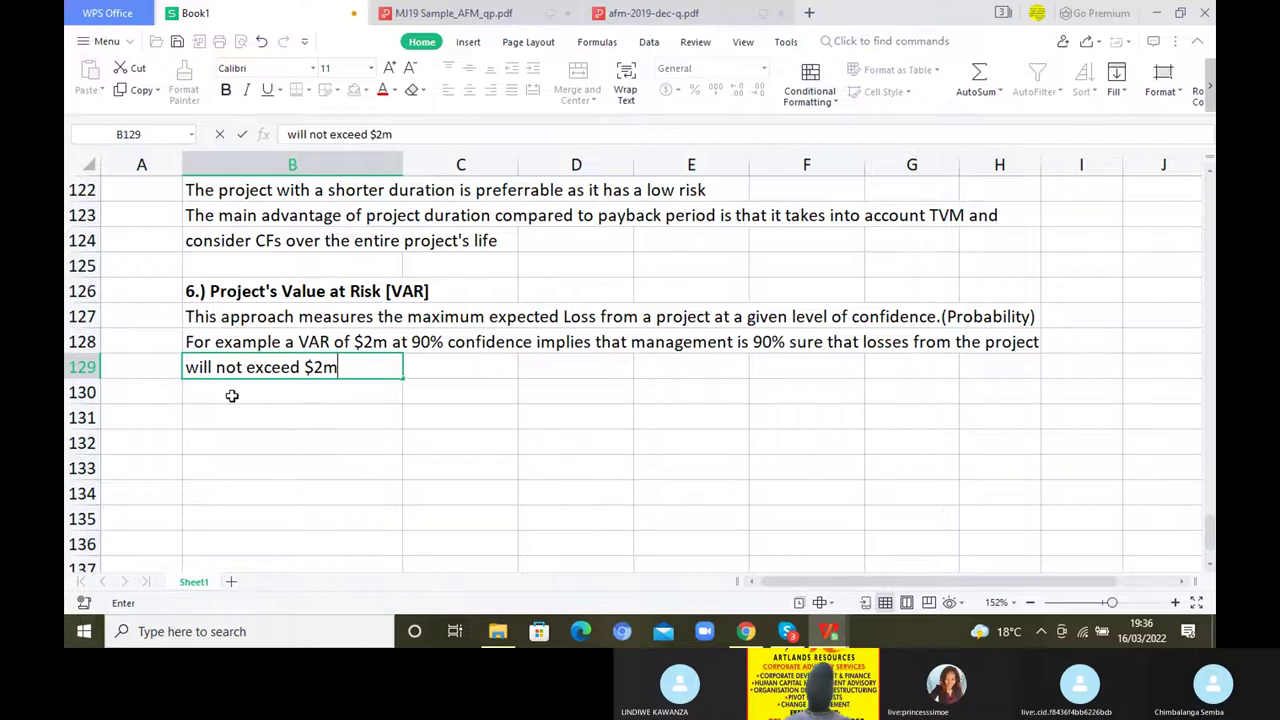
Format the VAR example in B128:B129 as bold, italic and red text
drag(240, 342, 240, 367)
click(226, 91)
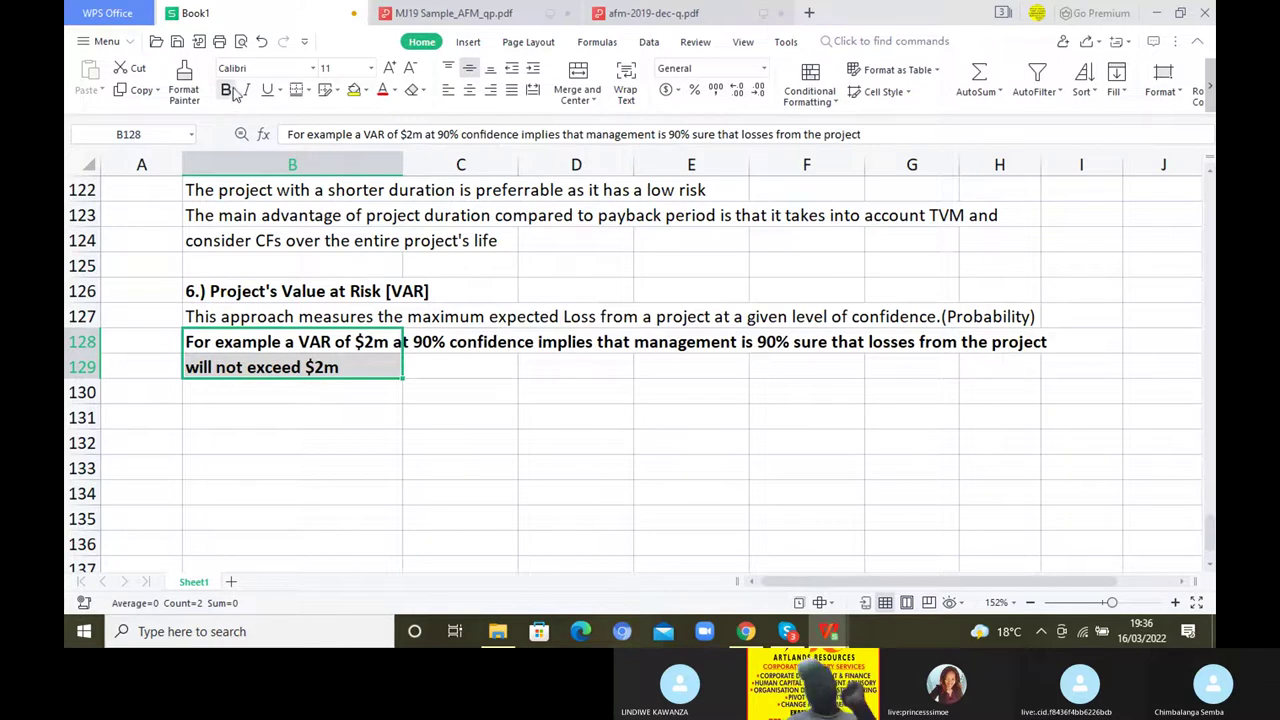
click(246, 90)
click(382, 90)
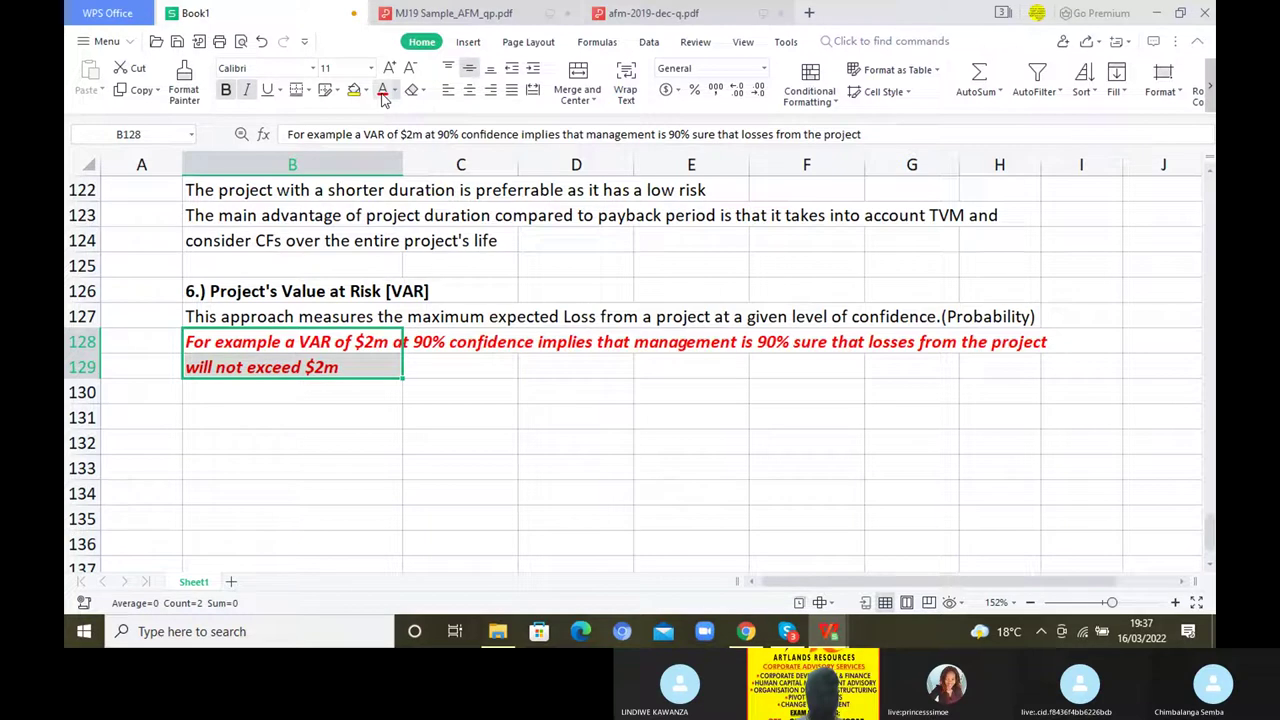
Enter the lead-in "VAR is calculated as follows:" in cell B131
click(267, 416)
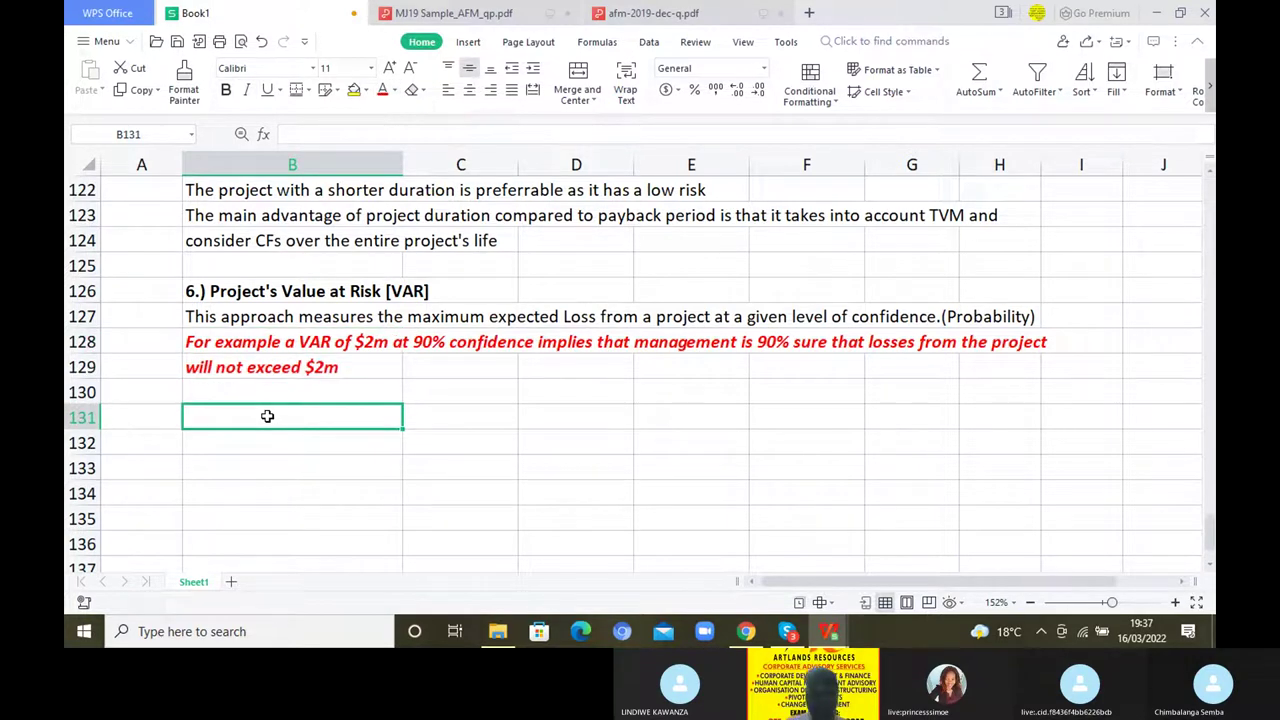
text(VAR i)
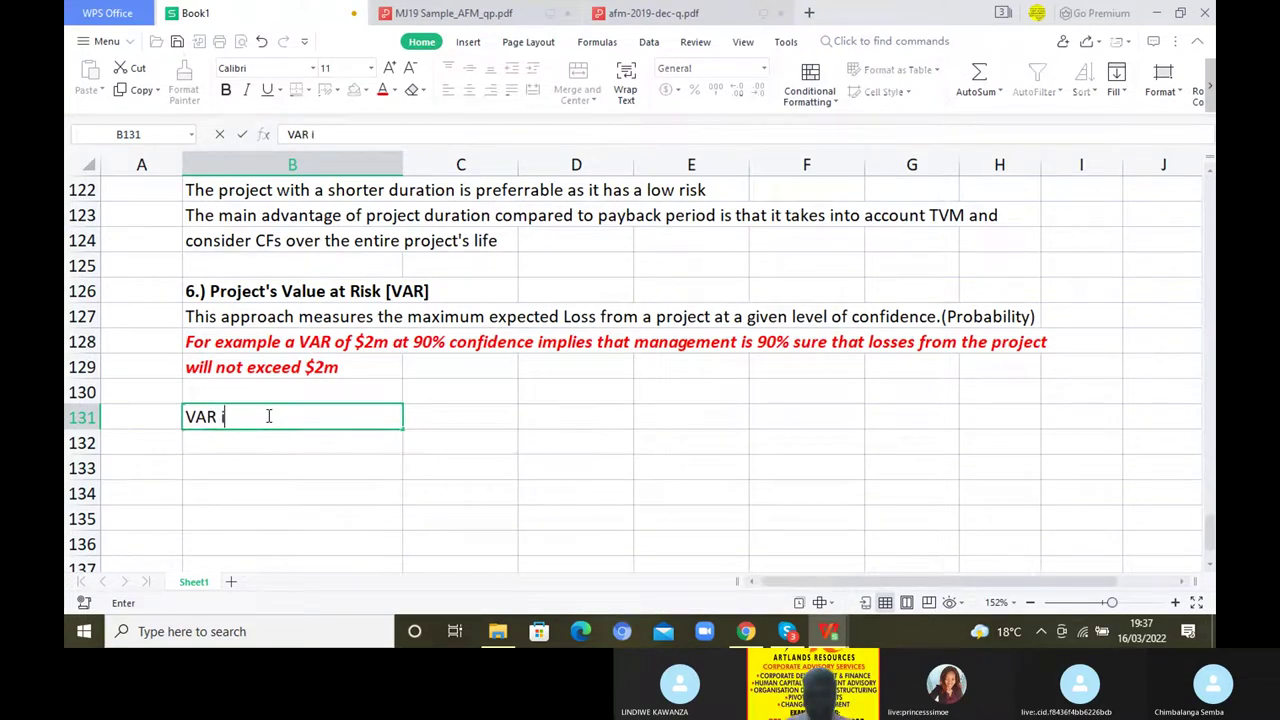
text(s calculated as fol)
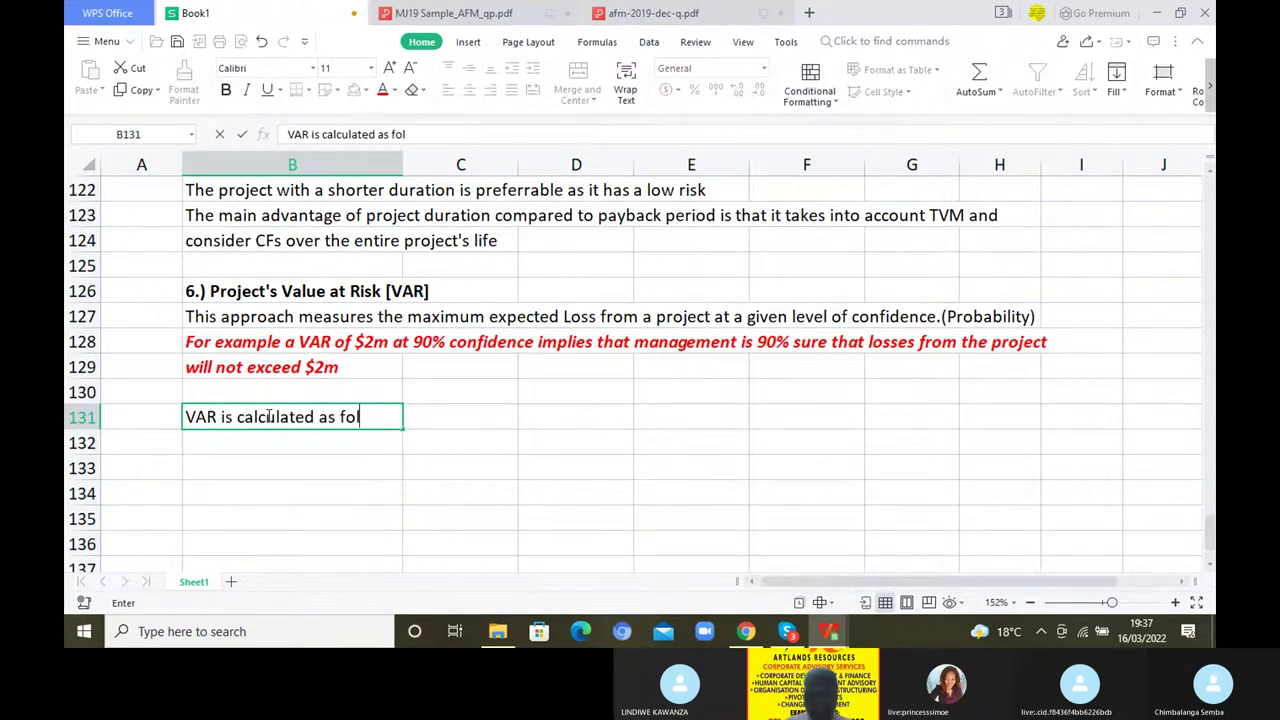
text(lows:)
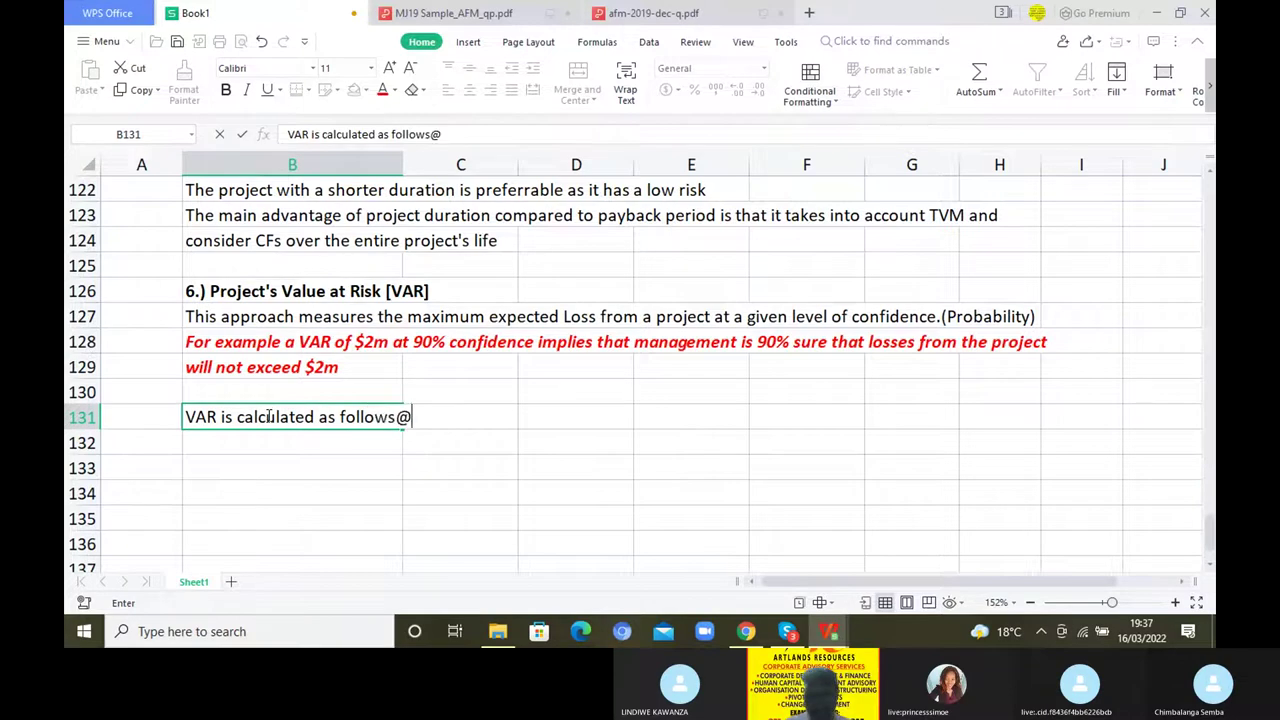
key(Return)
Write the formula text "VAR = sd x k xSQRT(n)" in cell B133, two rows below the lead-in
key(Return)
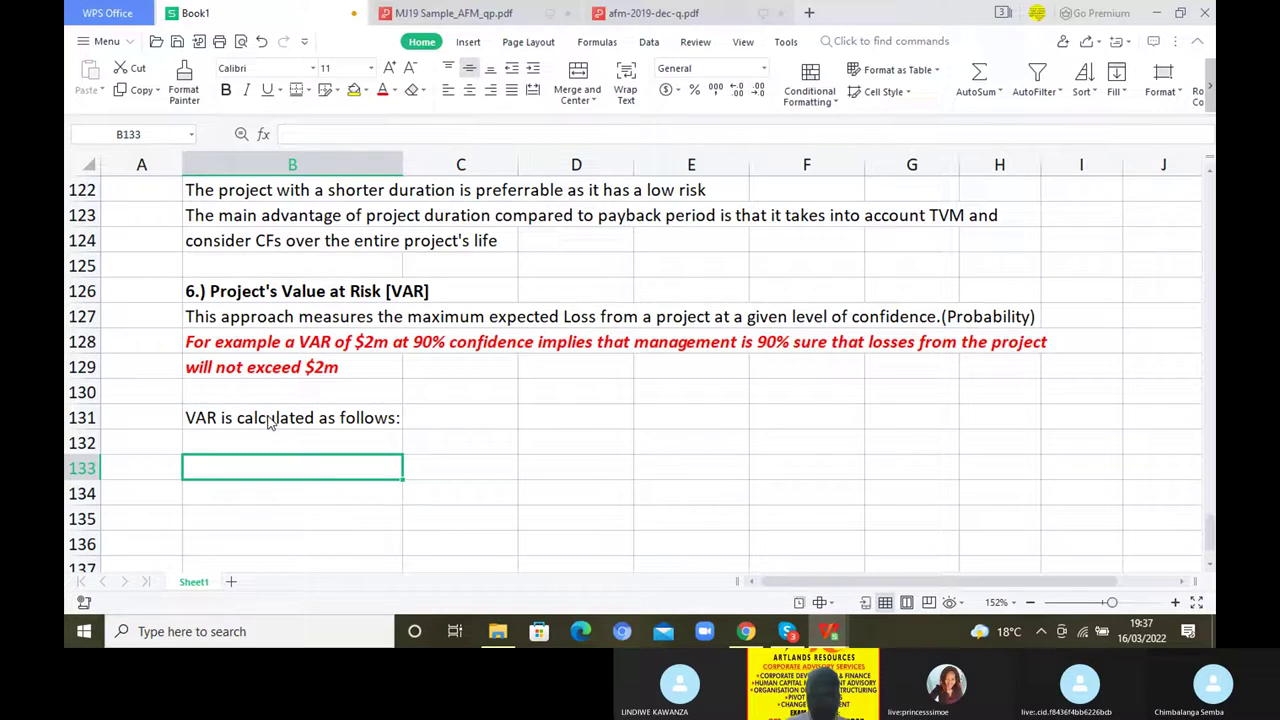
text(VAR =)
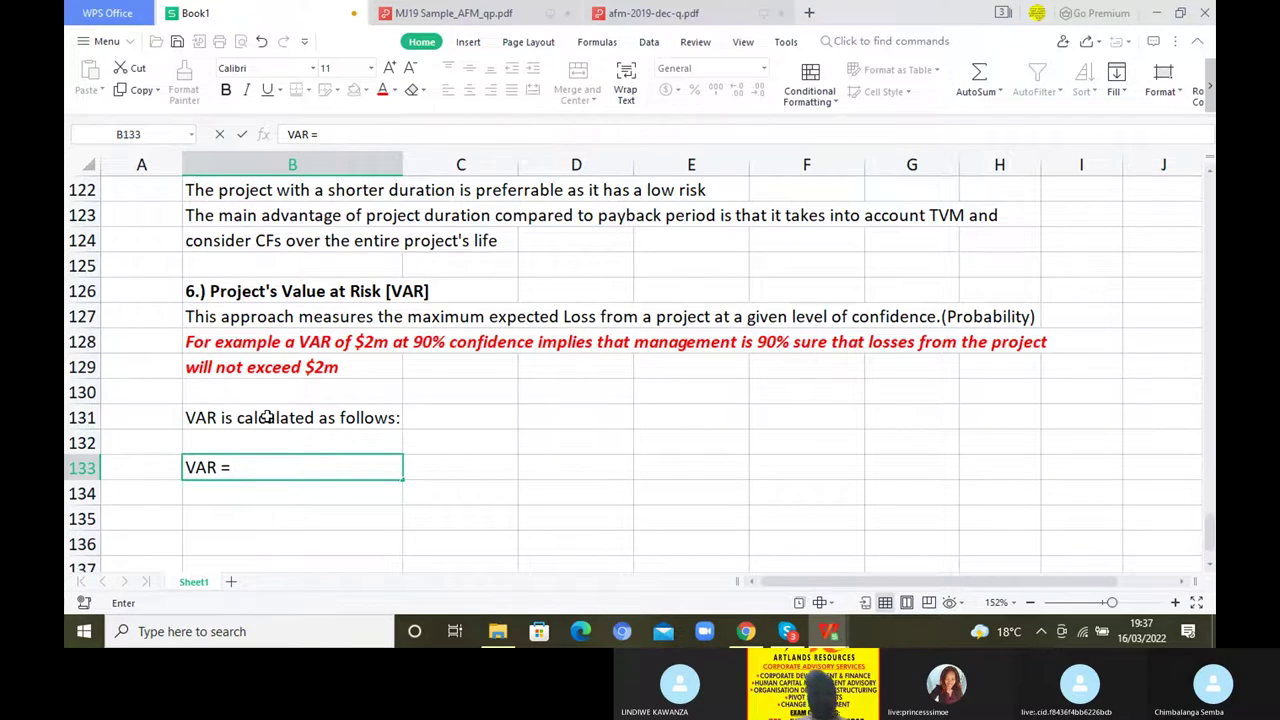
text(s)
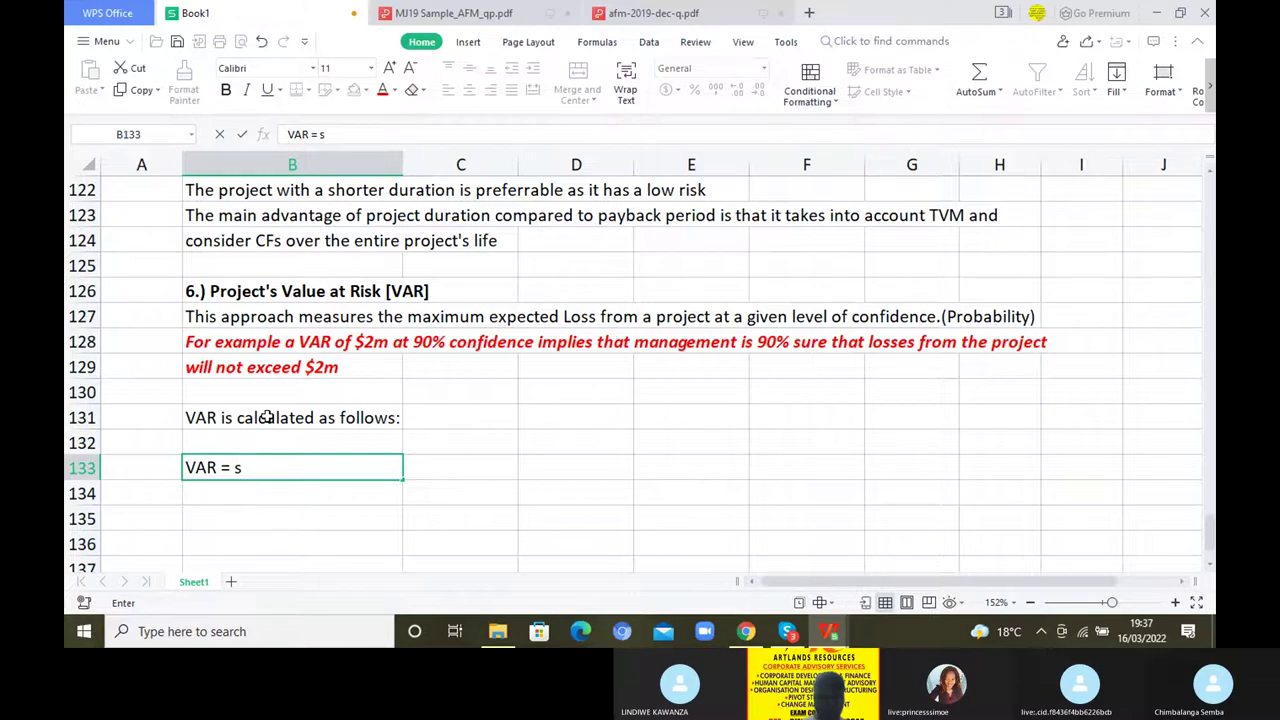
text(d x k xSQRT)
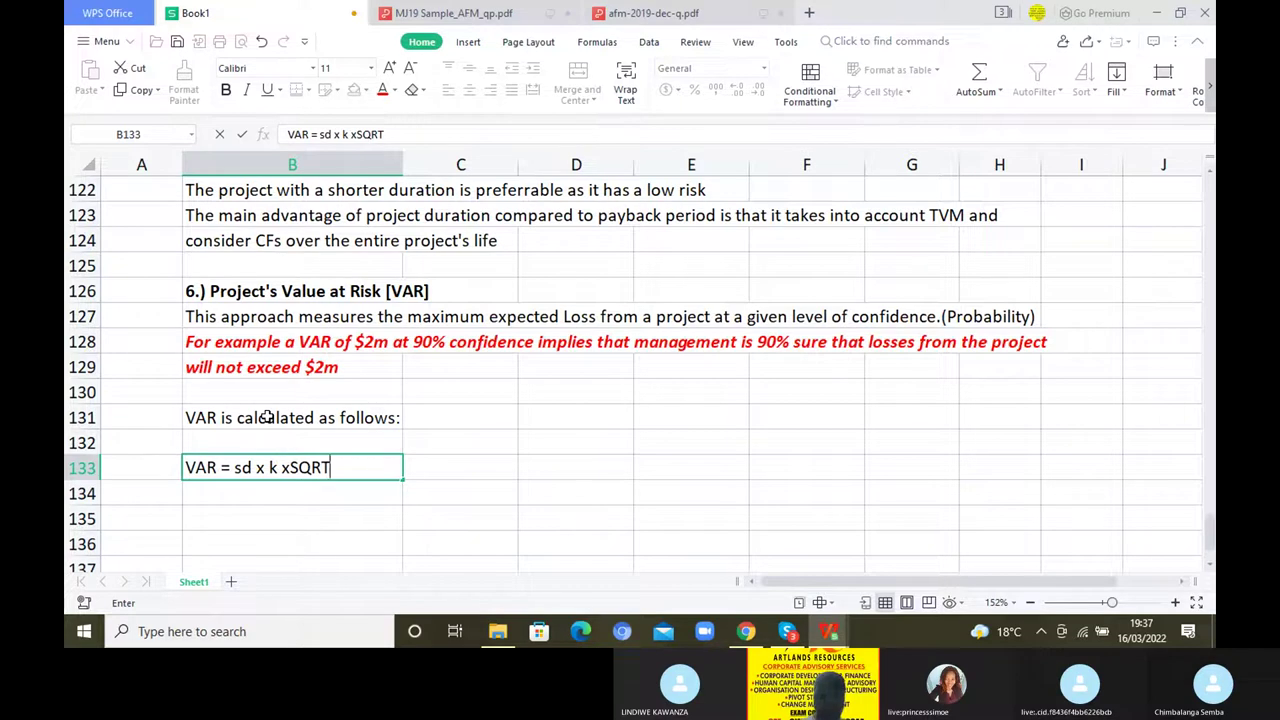
text((n))
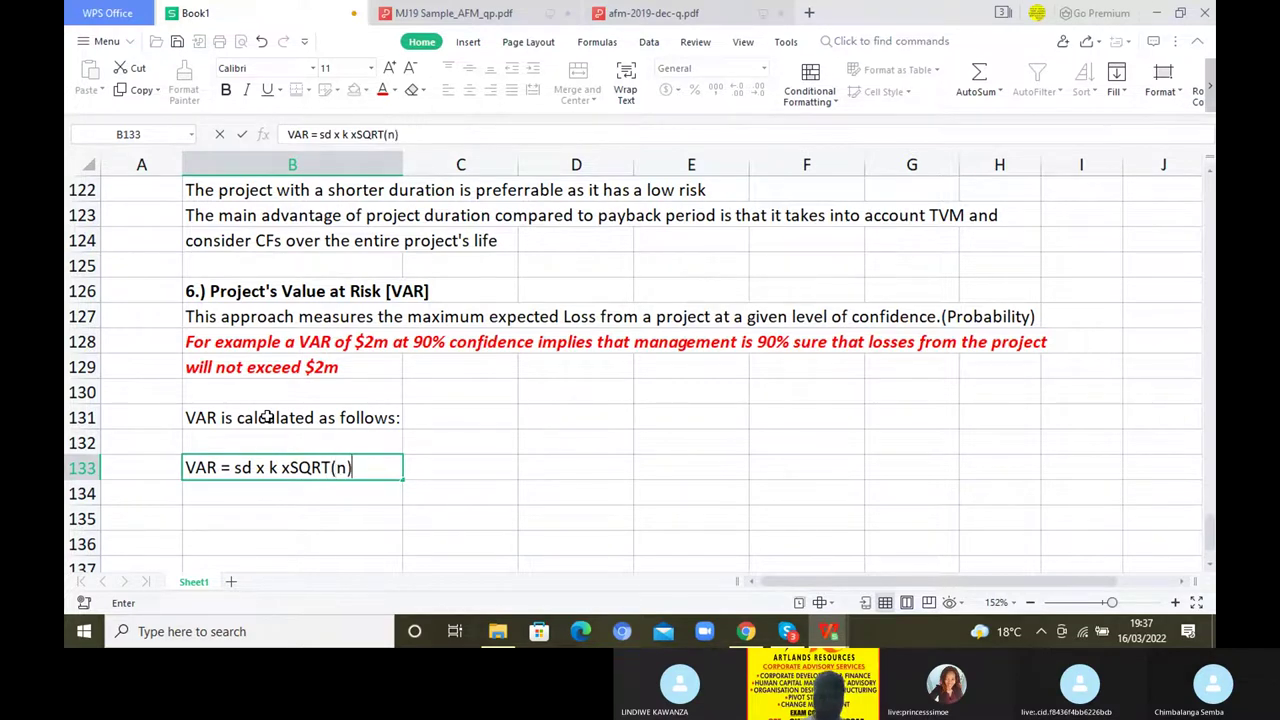
Enter the label "Where:" in cell B135 to introduce the definitions of the formula's variables
click(296, 510)
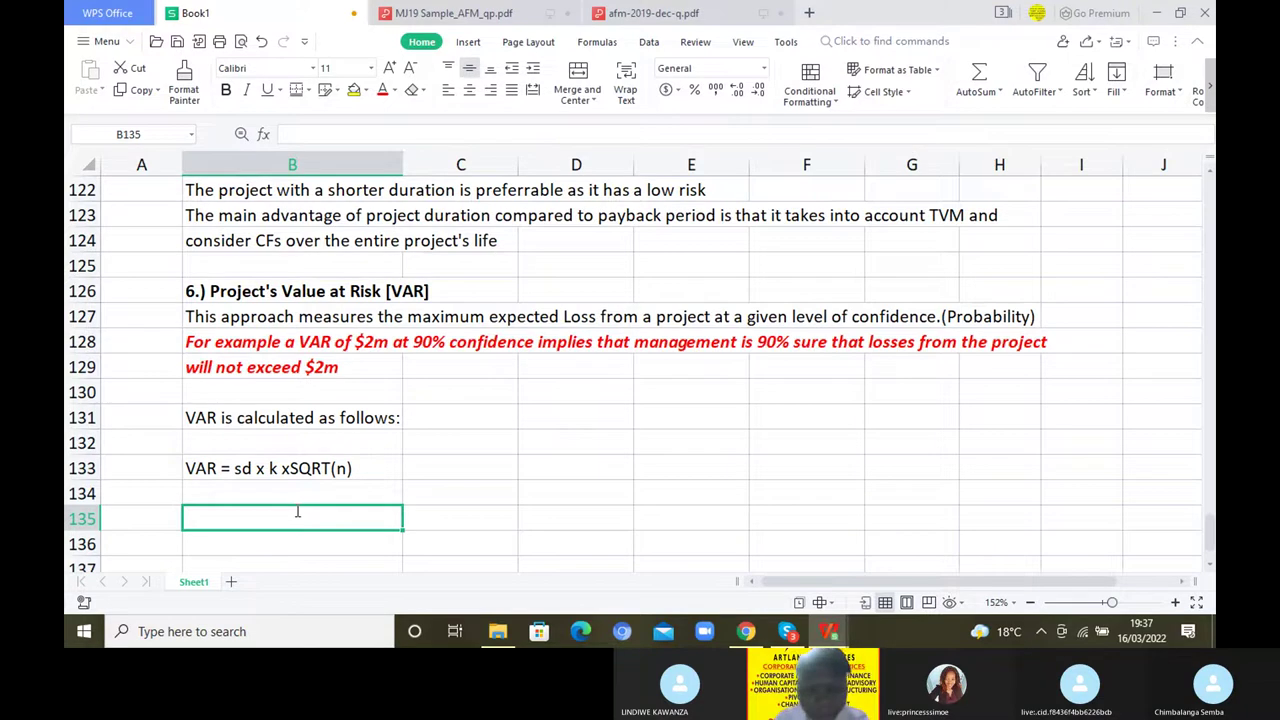
text(Where:)
key(Return)
Write the definition "sd is the standard deviation of the project's CFs" in cell B137
key(Return)
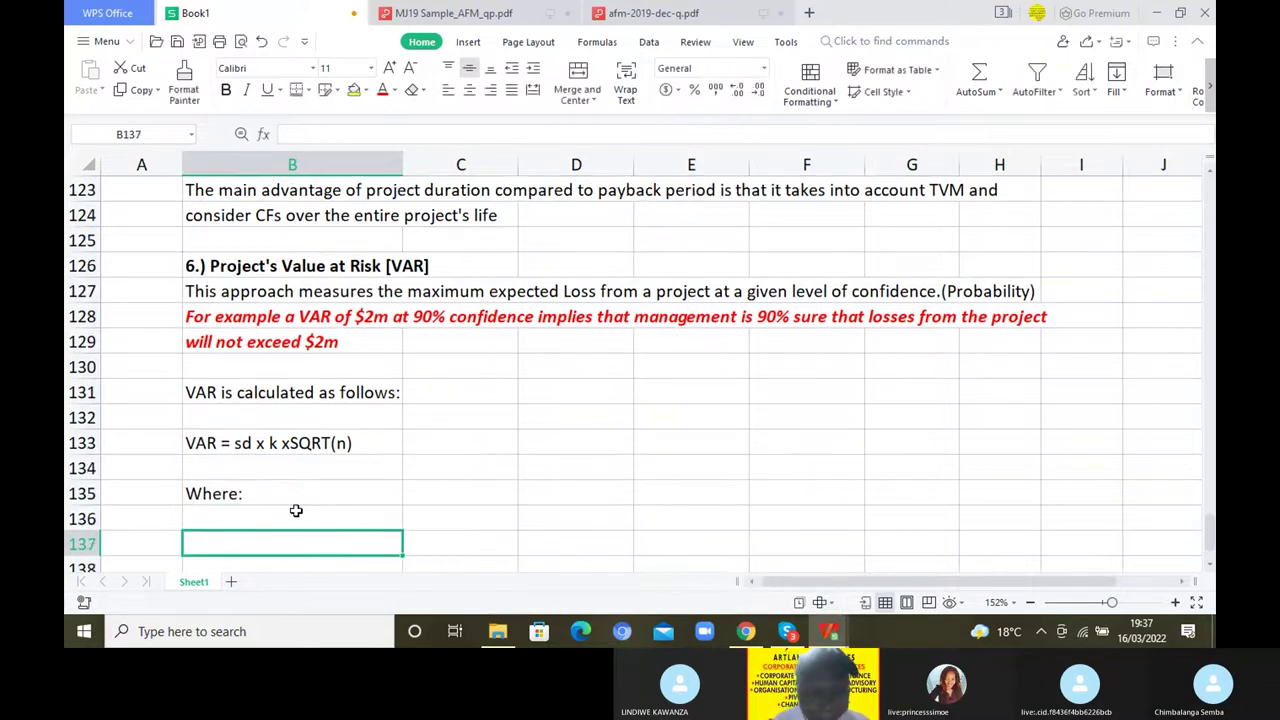
text(sd is)
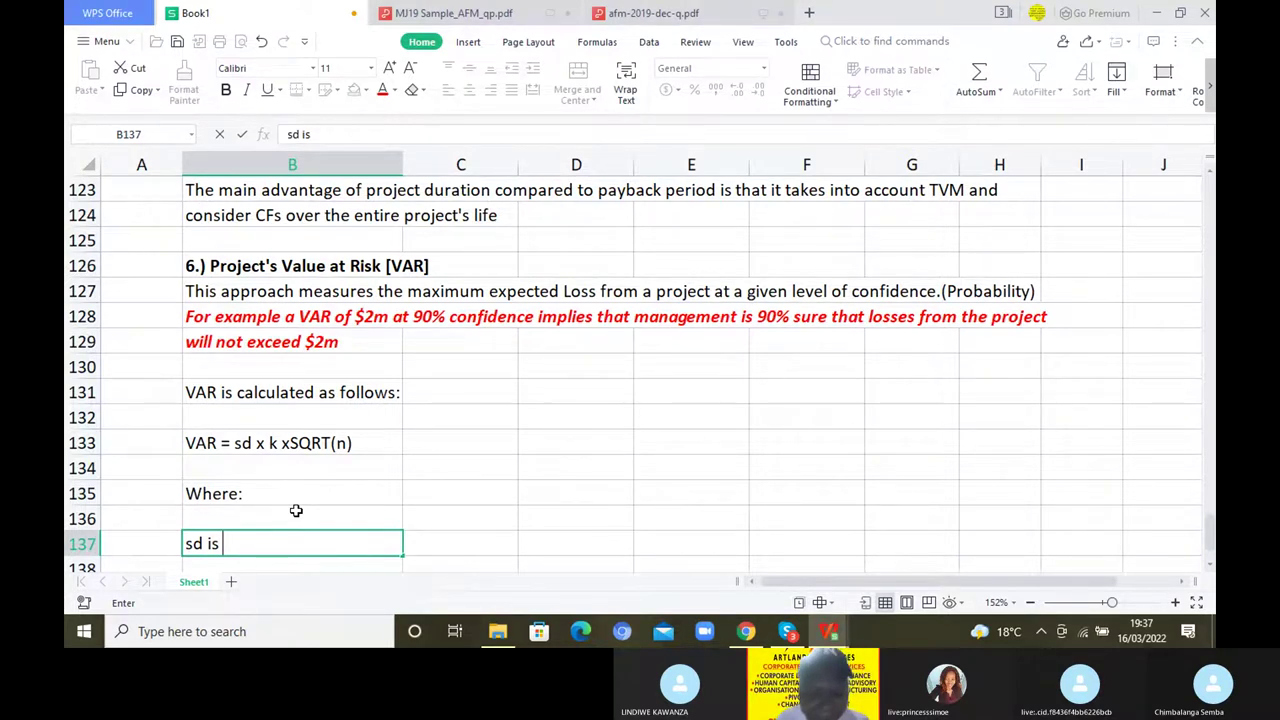
text(the stan)
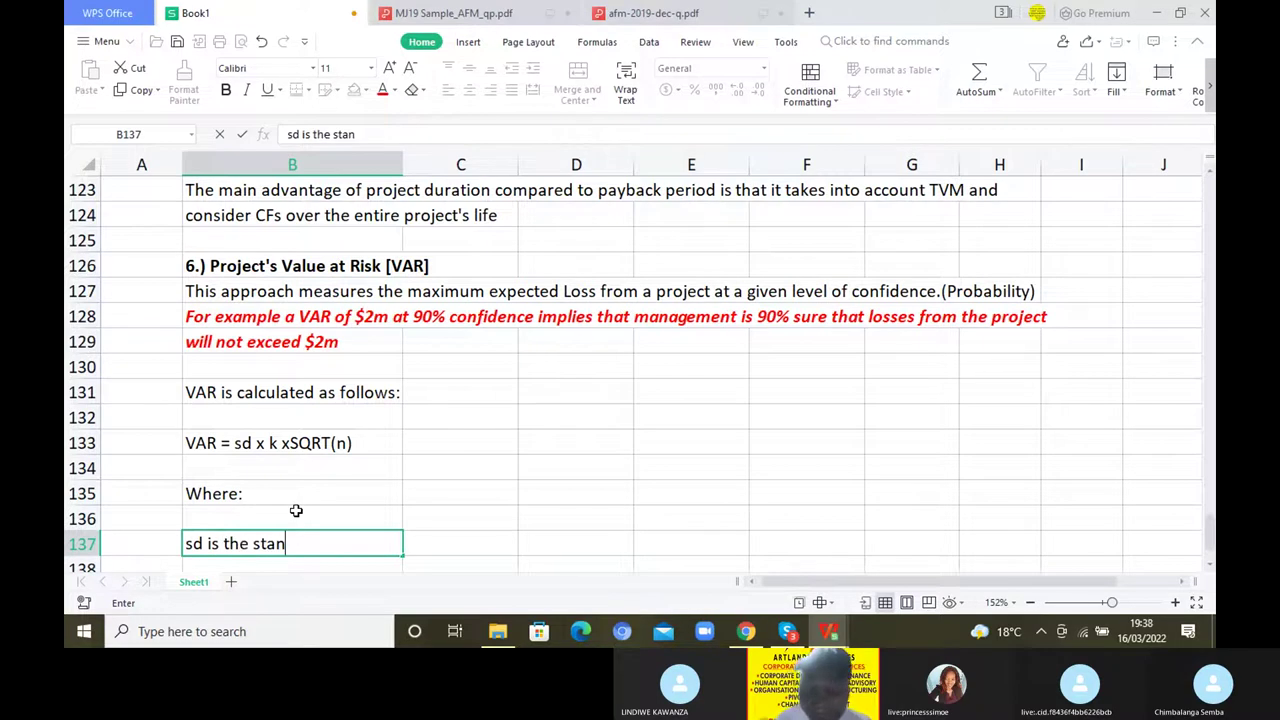
text(da)
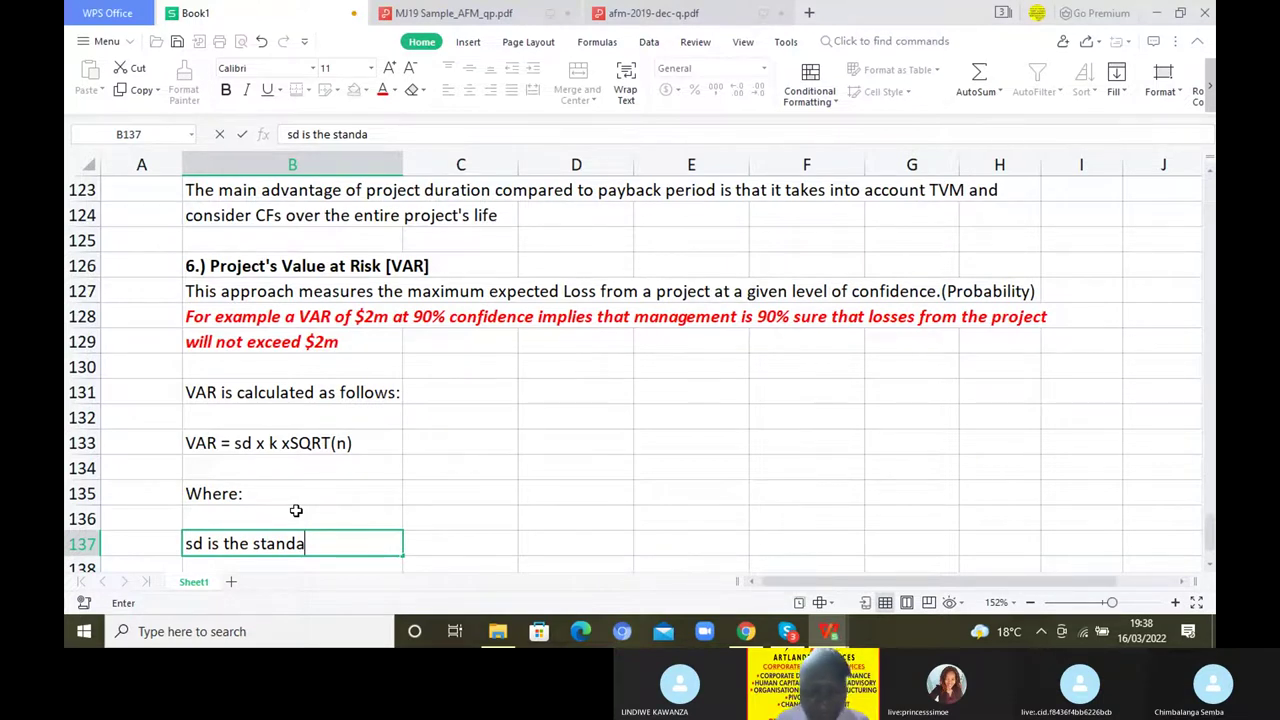
text(rd deviation of the project's)
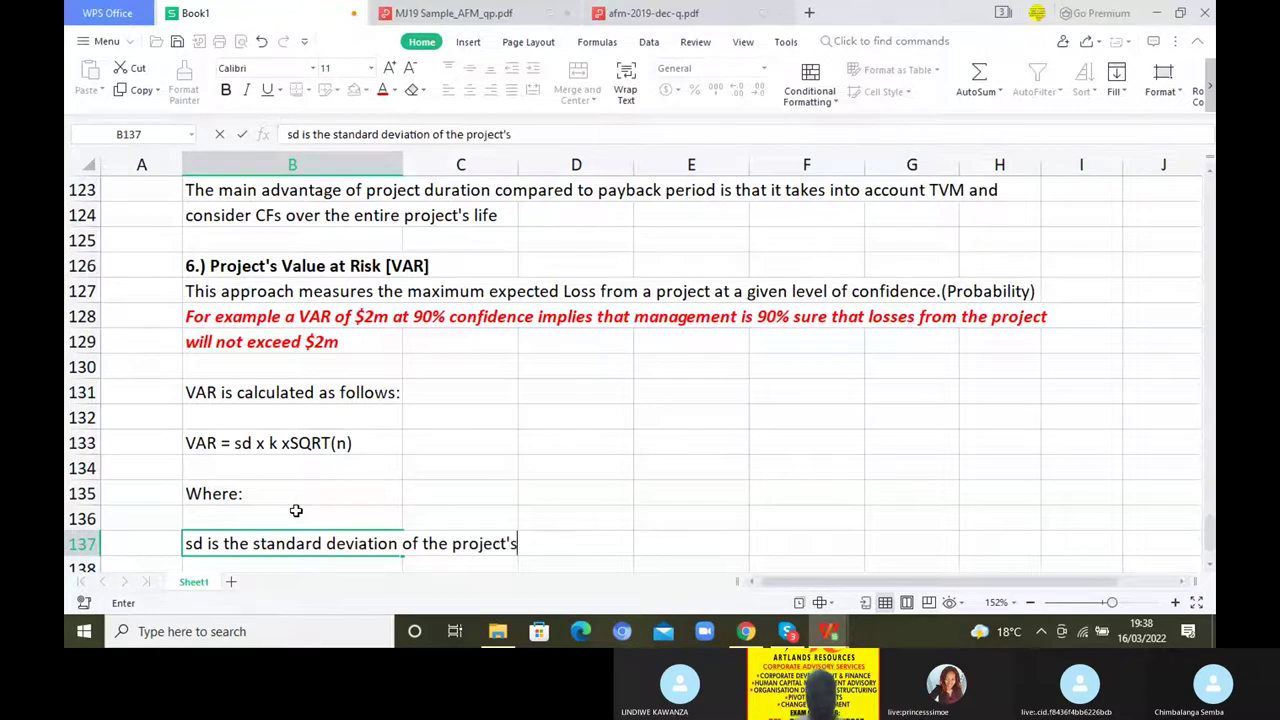
text( c)
key(BackSpace)
text(CFs)
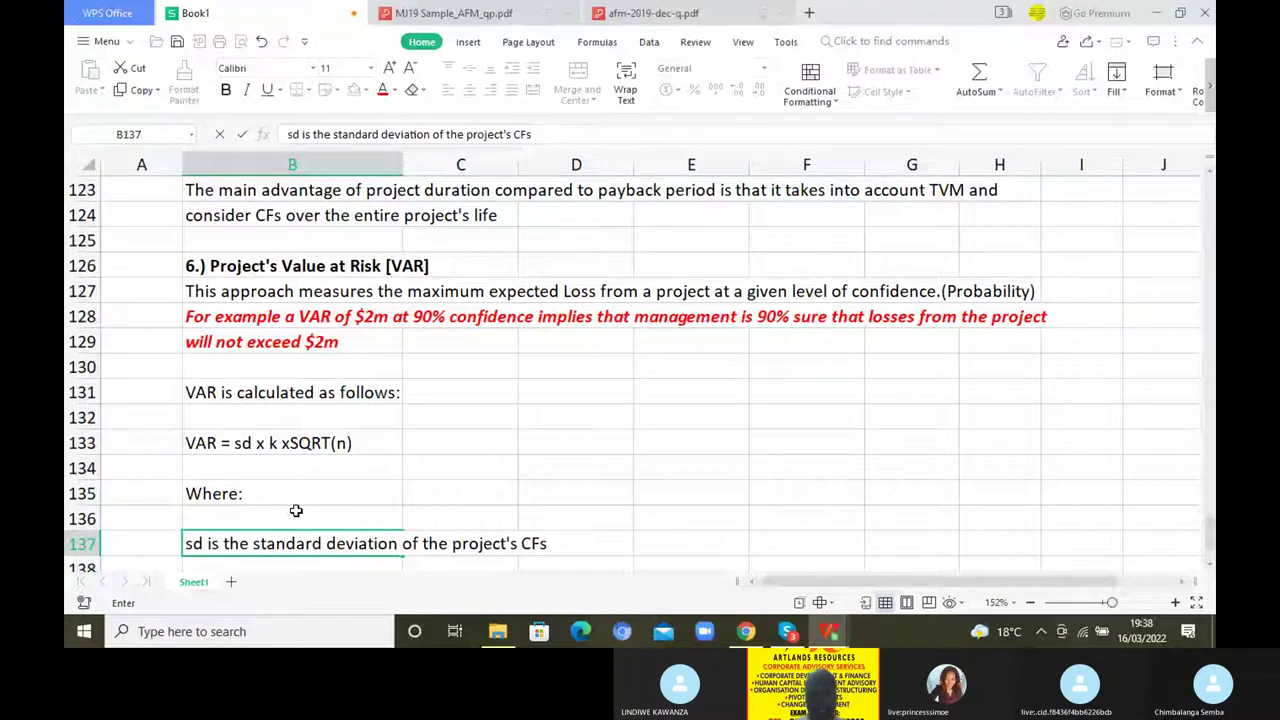
Append the note ". NB: sd =SQRT(Variance)" to the standard deviation definition in B137
text( . NB: sd )
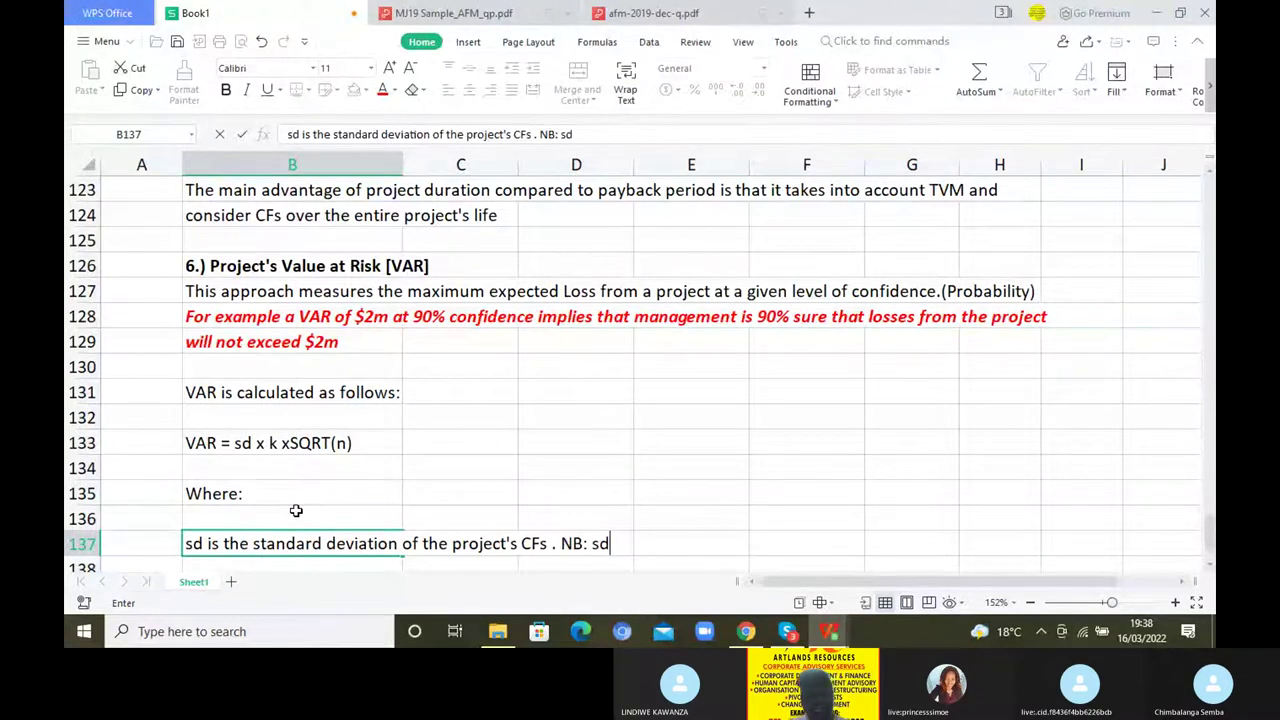
text(=)
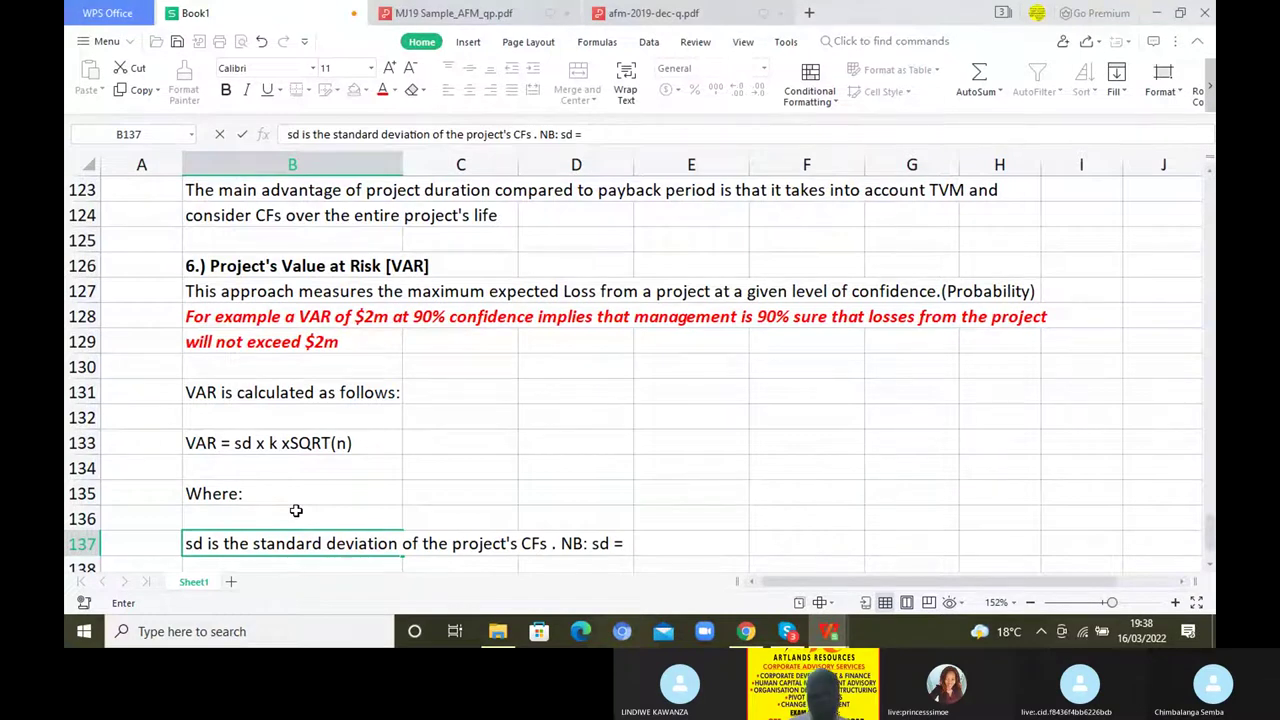
text(SQRT(V)
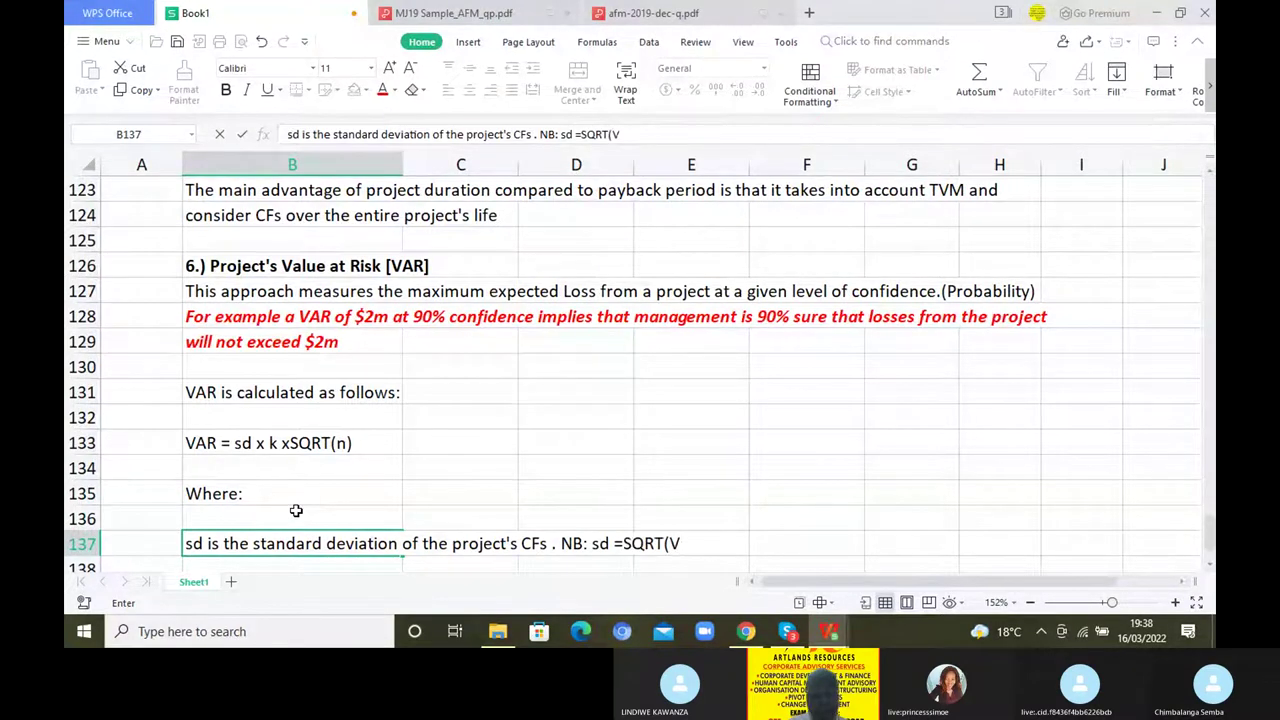
text(ariance)
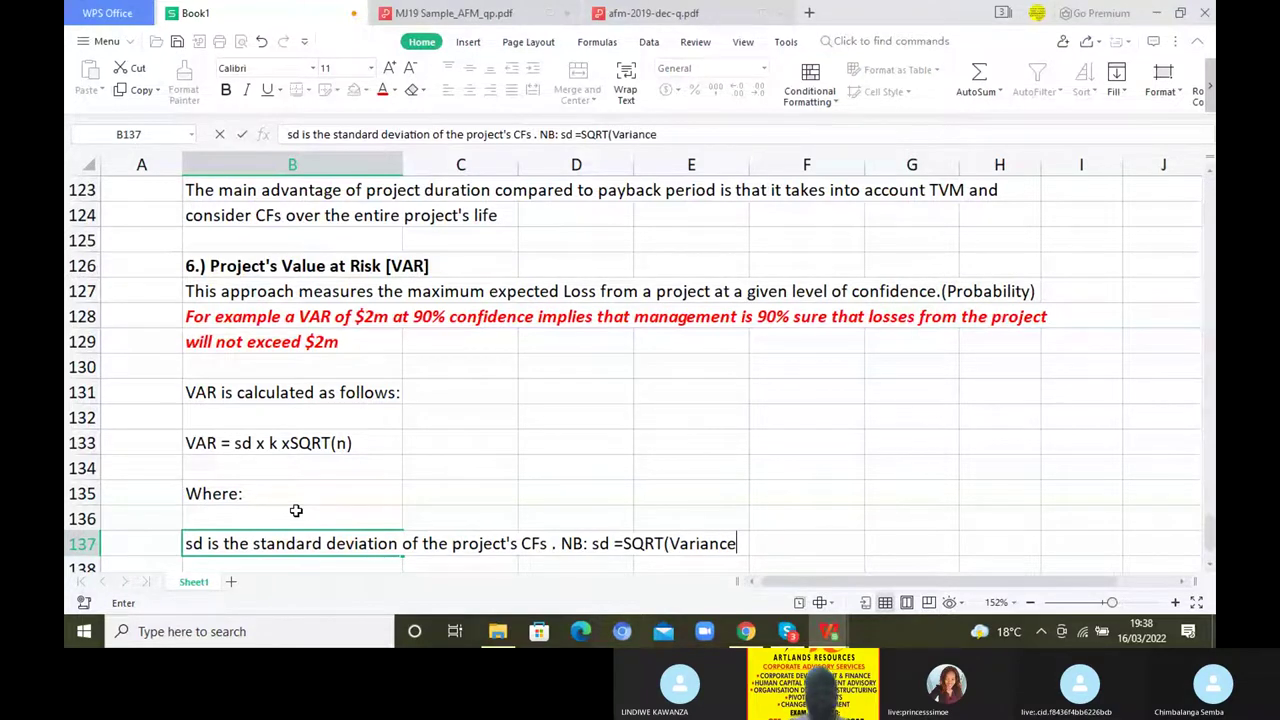
text())
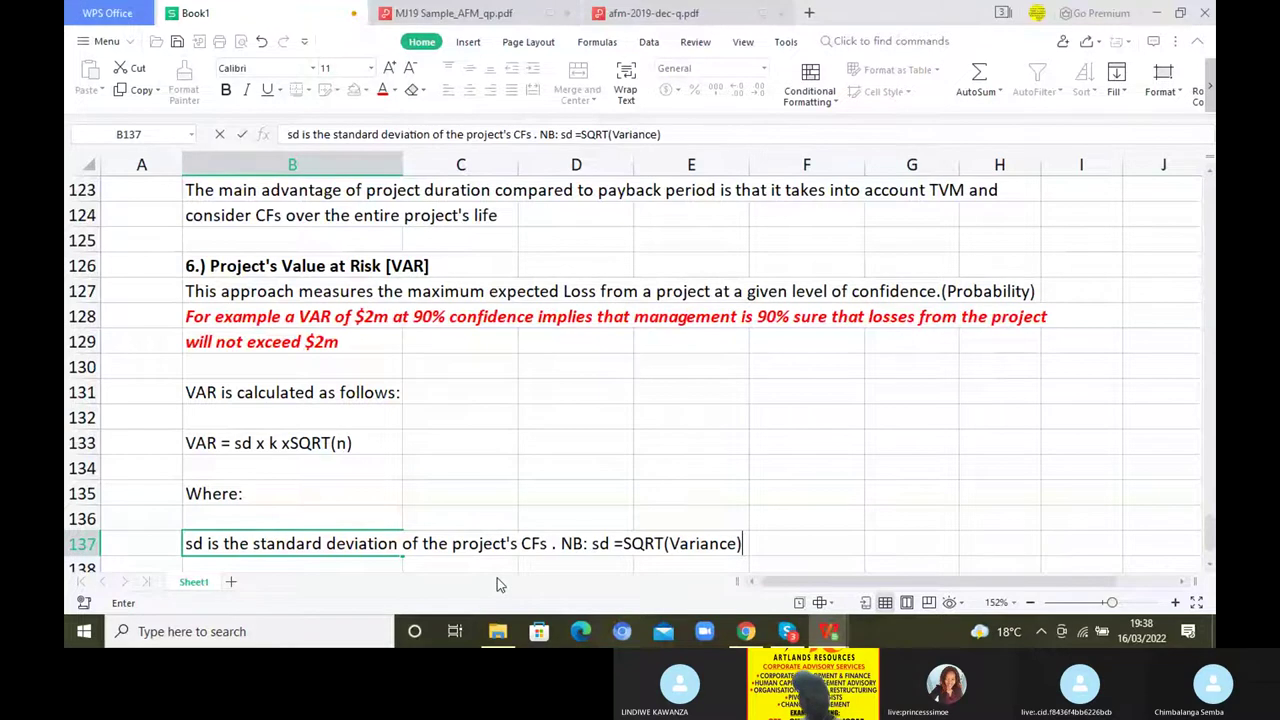
Make only the "NB: sd =SQRT(Variance)" part of B137 bold and red
drag(743, 543, 561, 543)
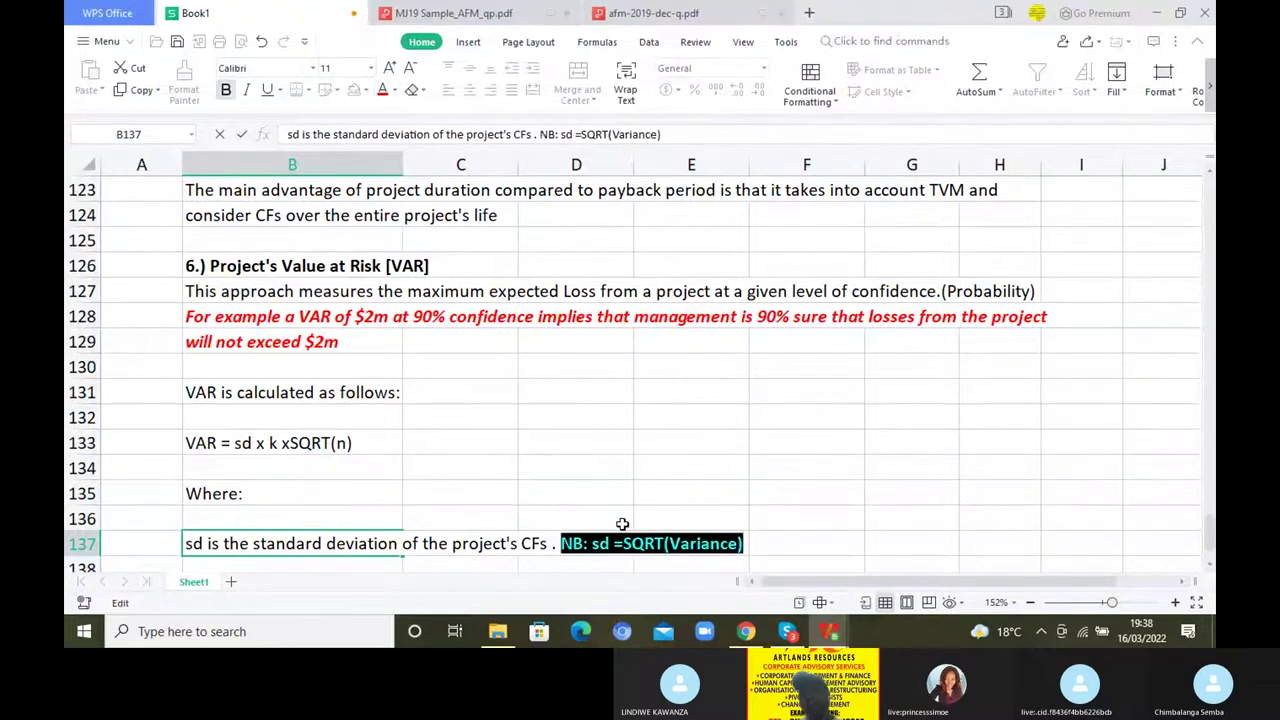
click(621, 520)
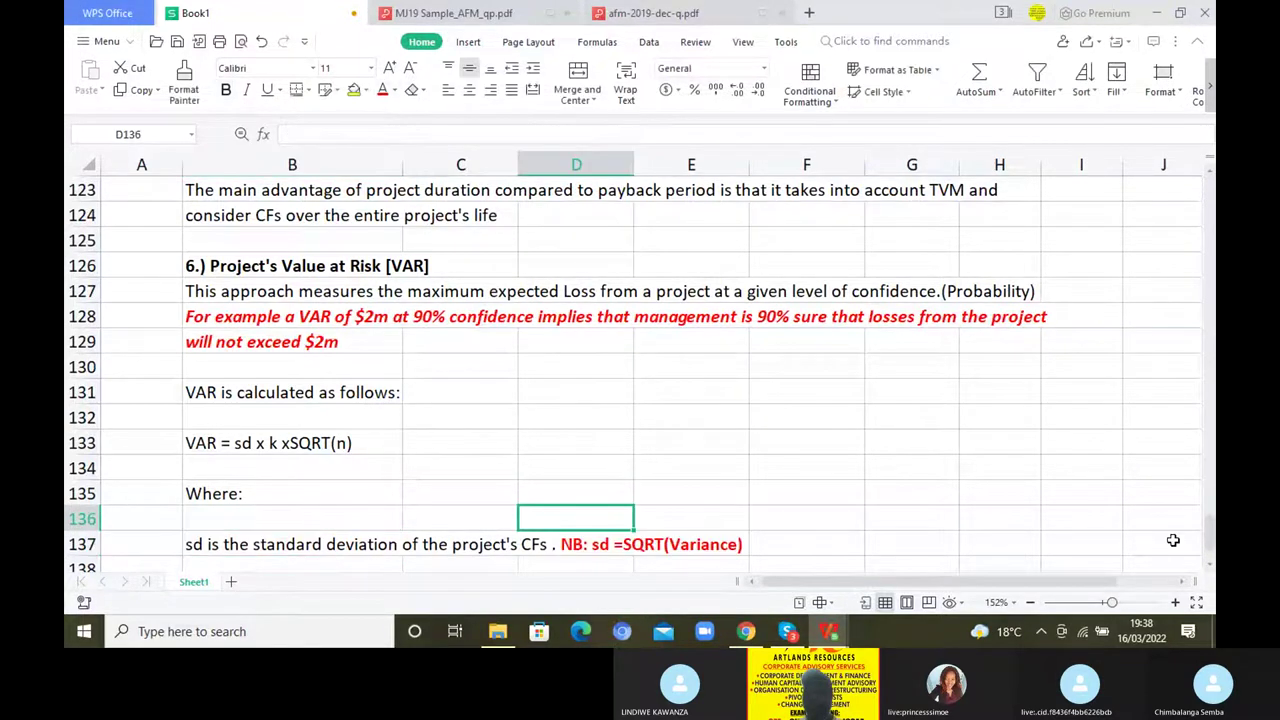
scroll(1173, 540, down, 1)
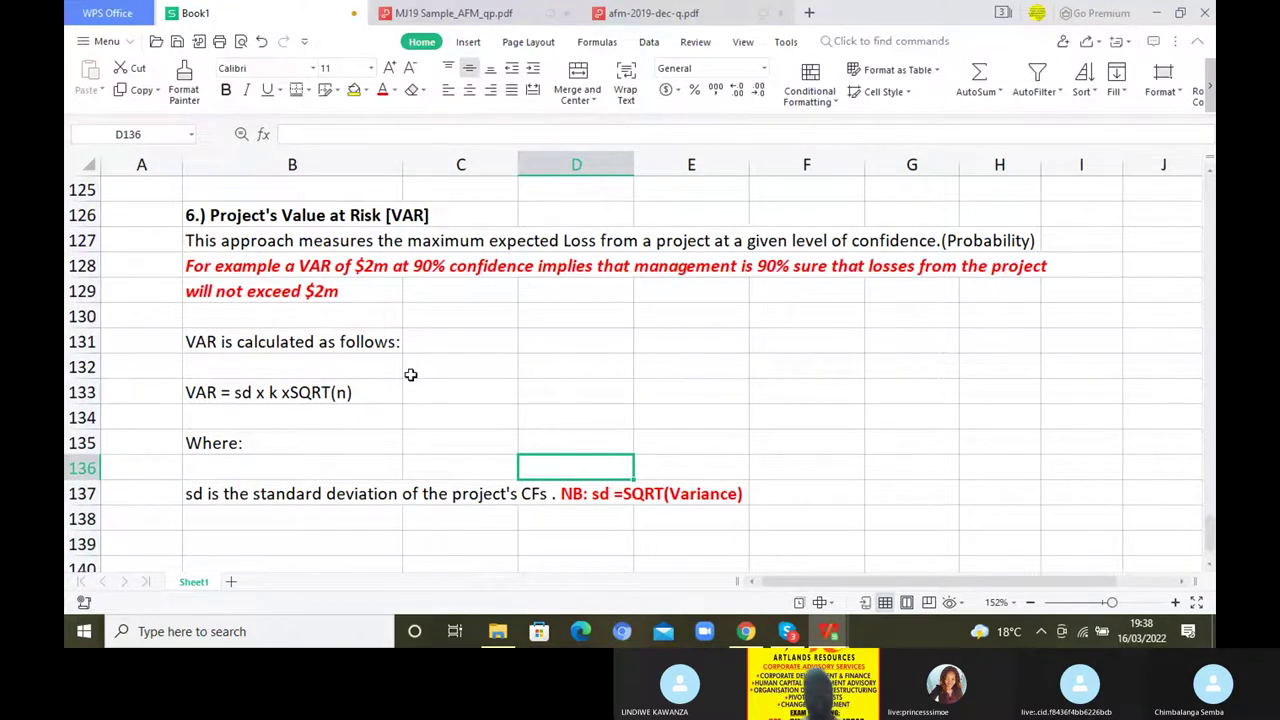
Make the "Where:" label in B135 bold and enter the definition "n is project's life" in cell B138
click(214, 443)
click(227, 91)
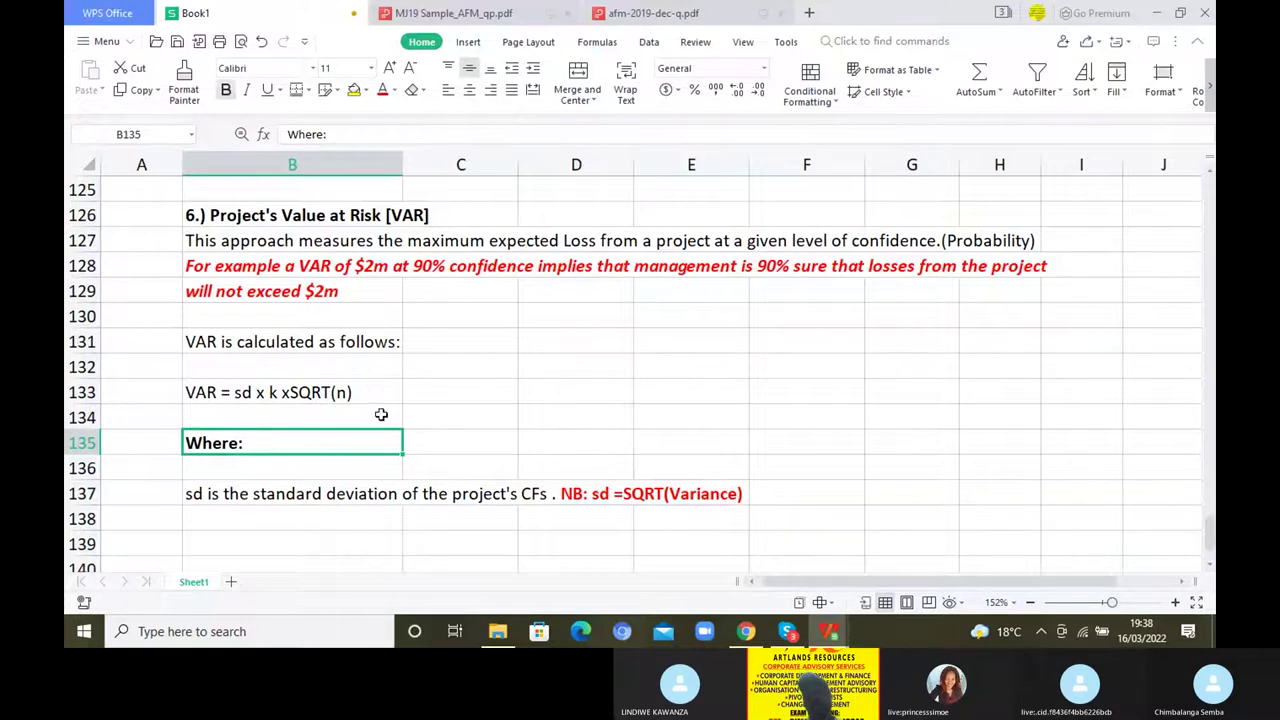
click(273, 523)
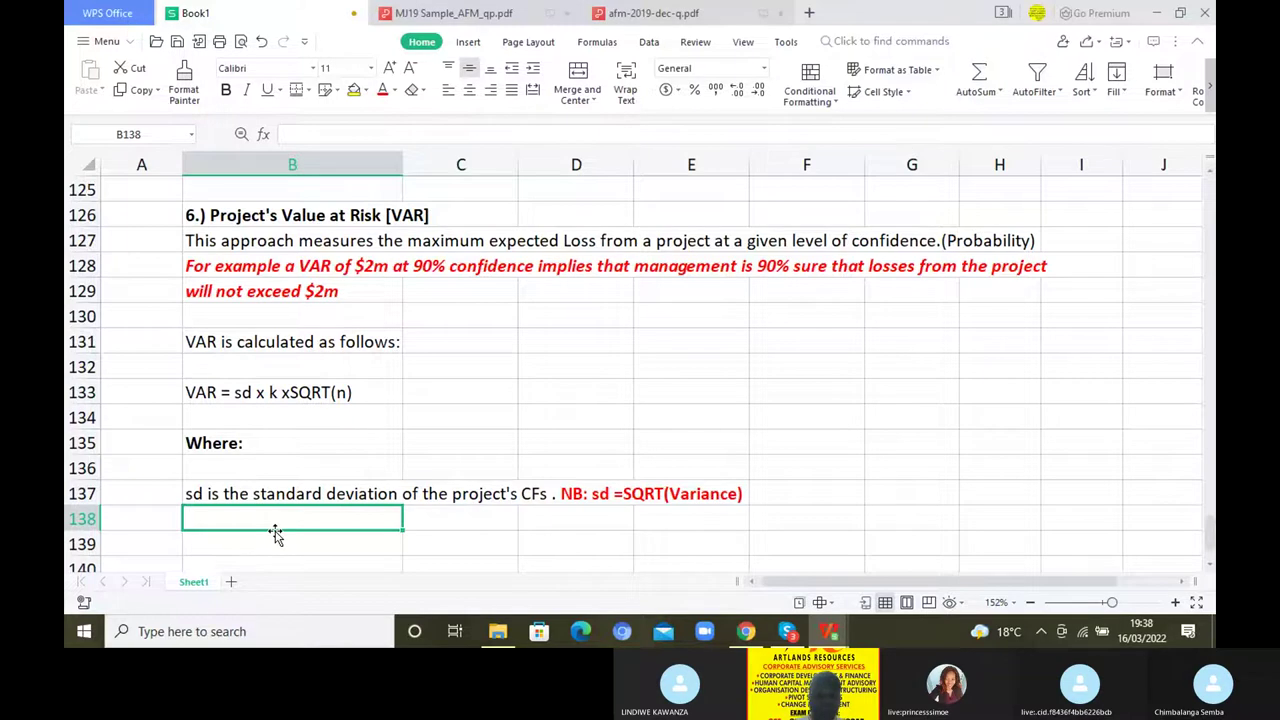
text(n is)
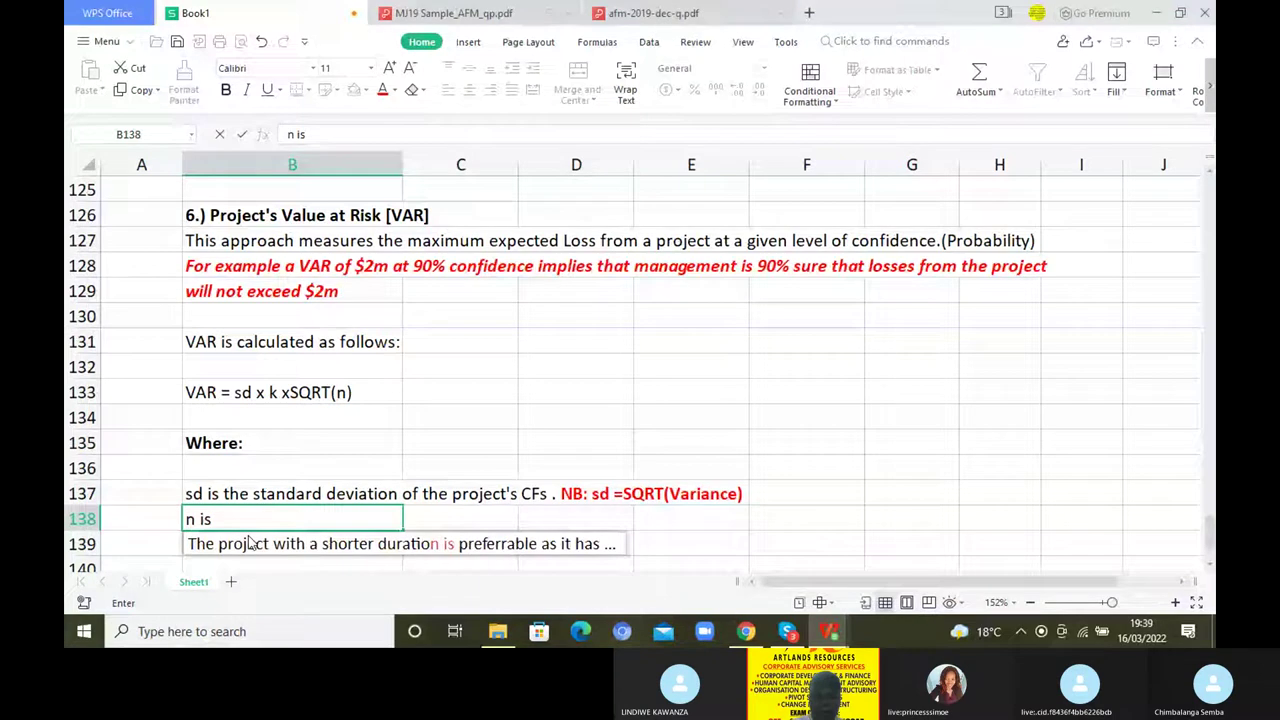
text( project's life)
key(Return)
Write the definition "k is normal distributation table value at the given level of confidence" in cell B139
text(k  is)
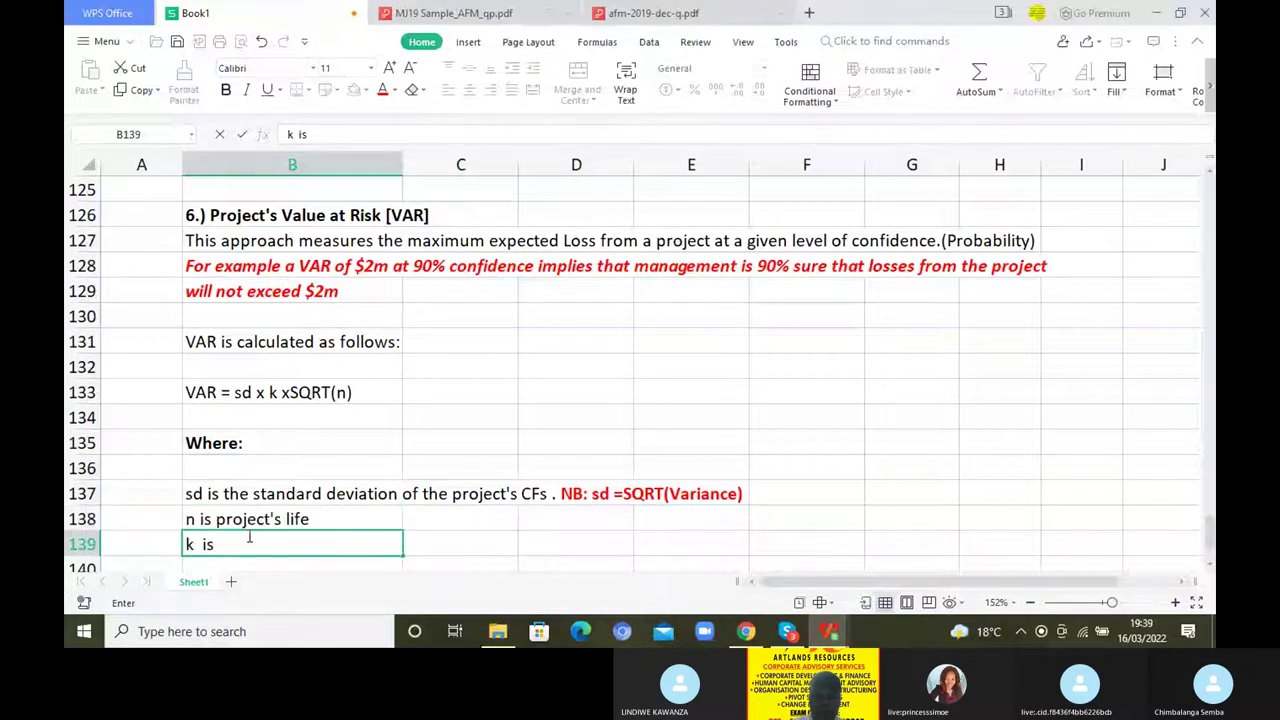
text( normal)
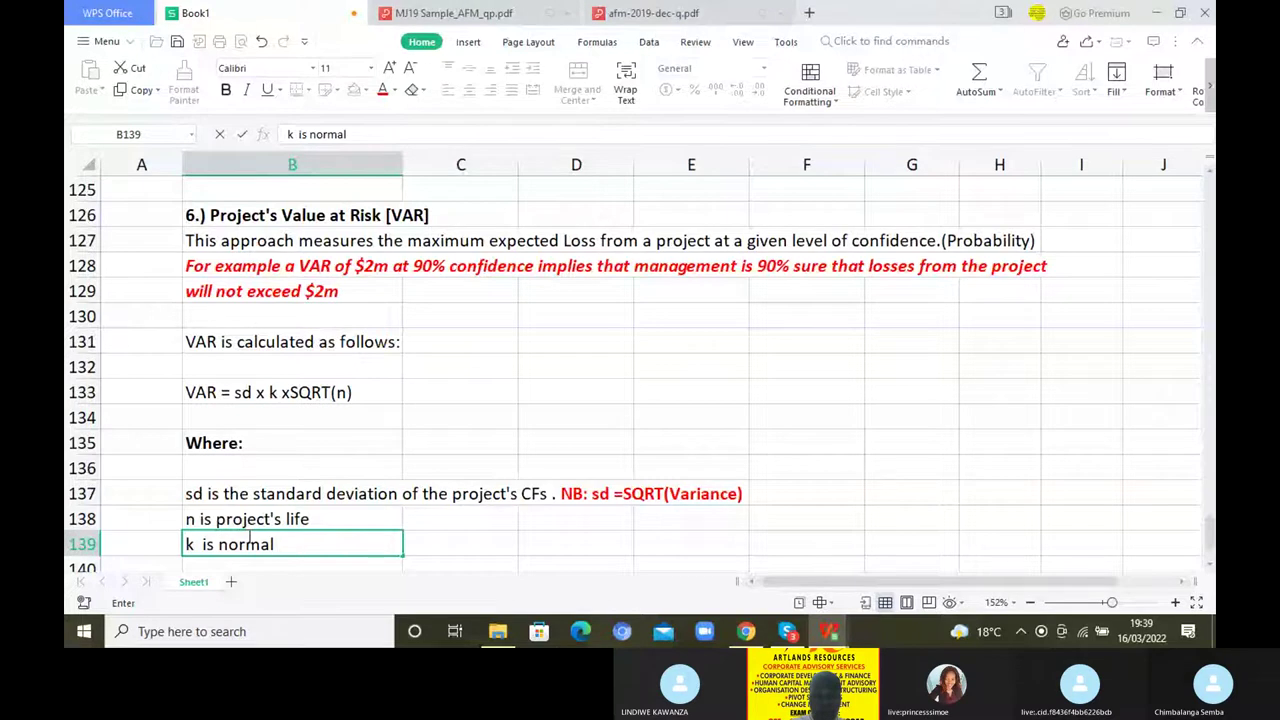
text( distribu)
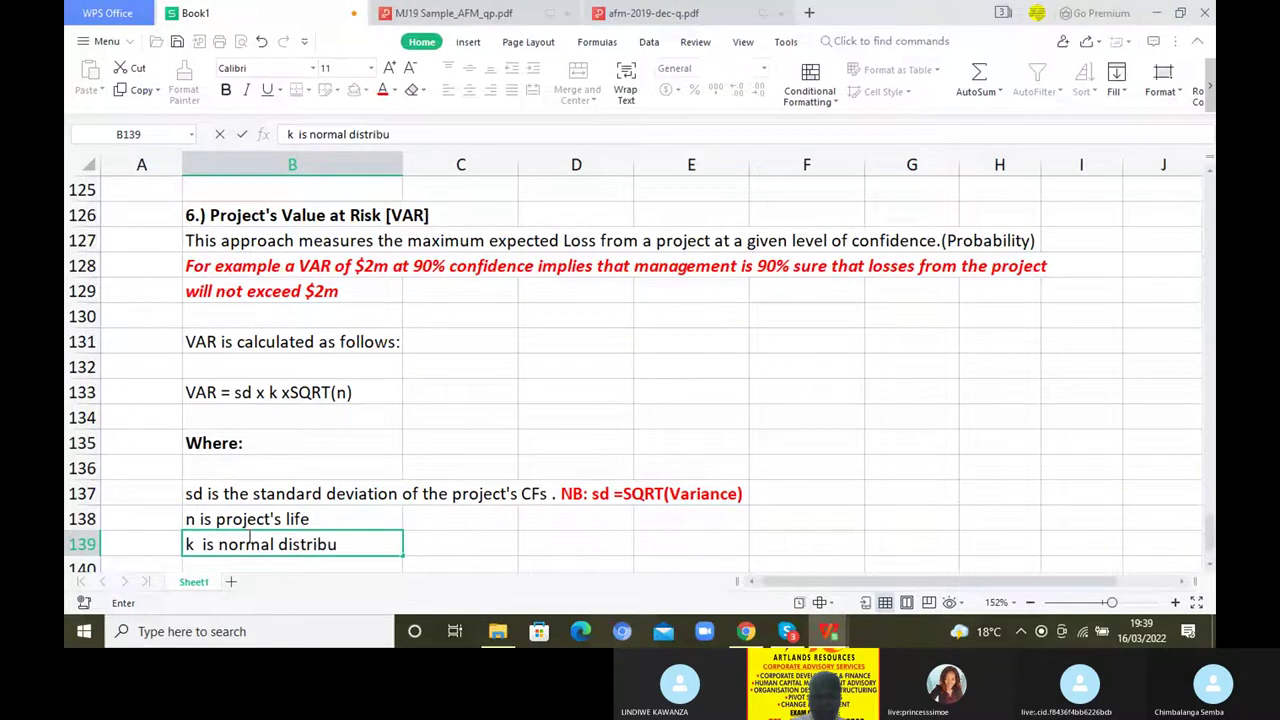
text(tation ta)
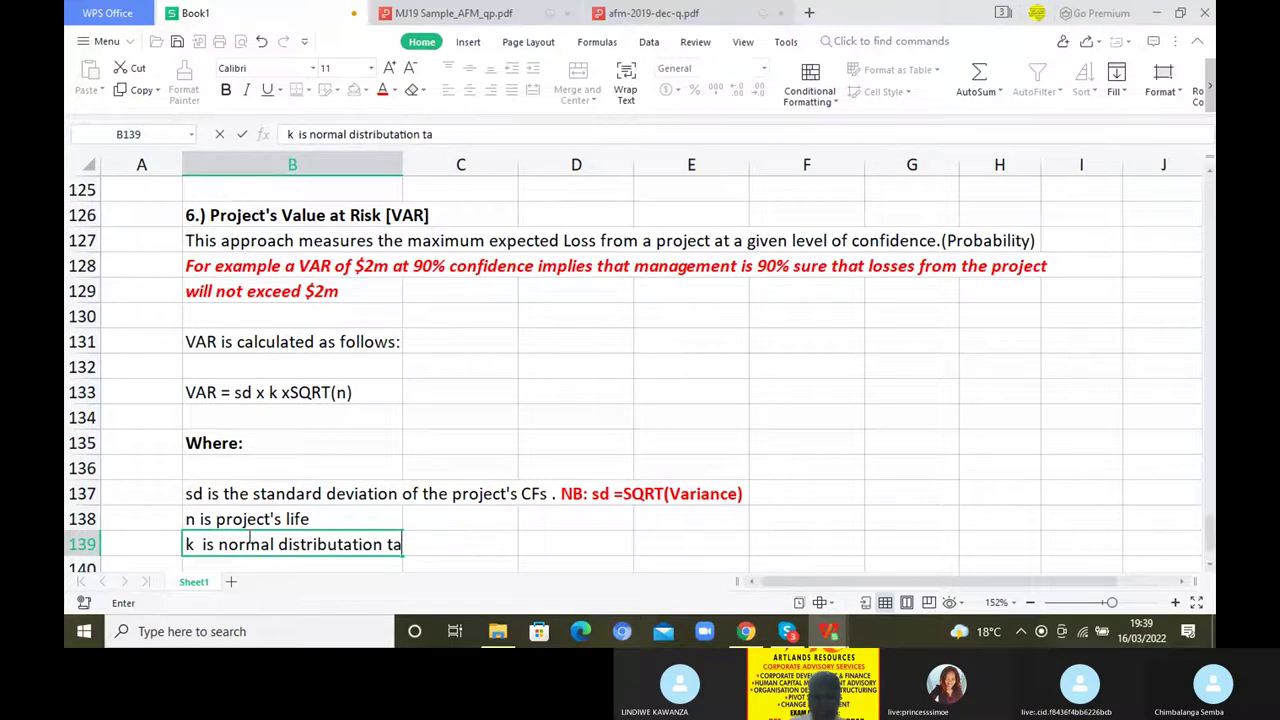
text(ble value at the given levle)
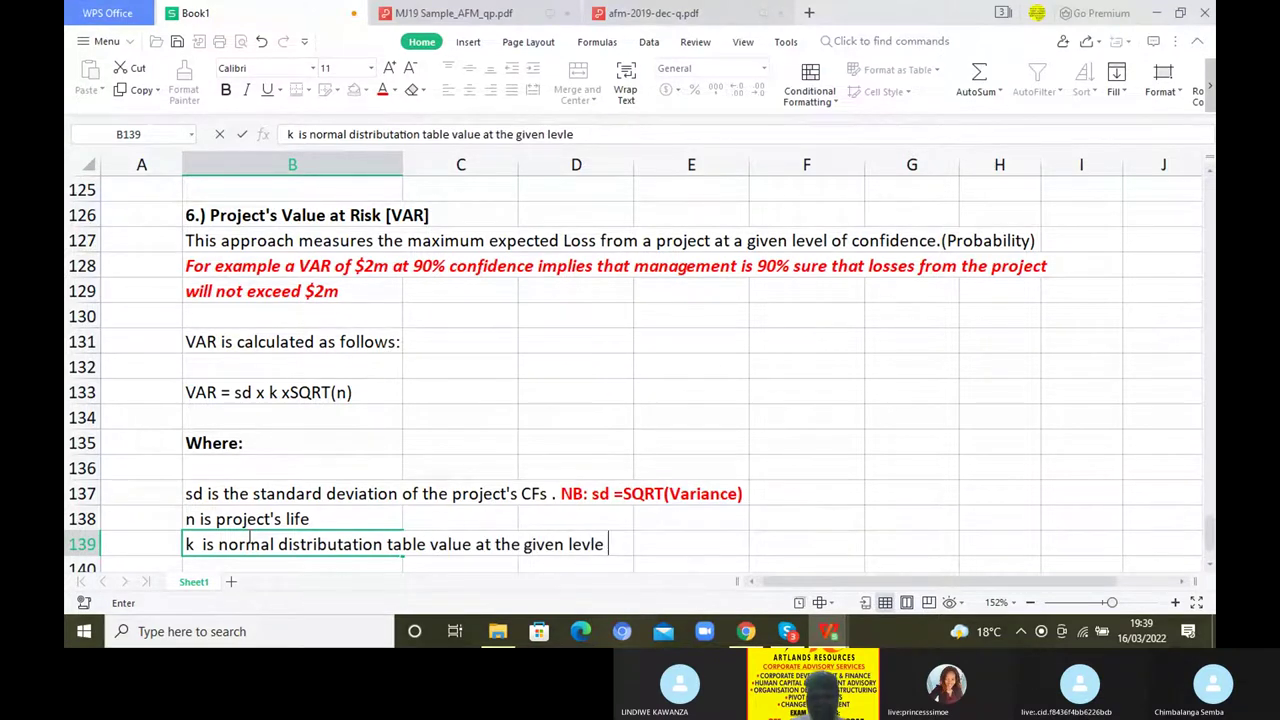
key(BackSpace)
key(BackSpace)
key(BackSpace)
text(el of c)
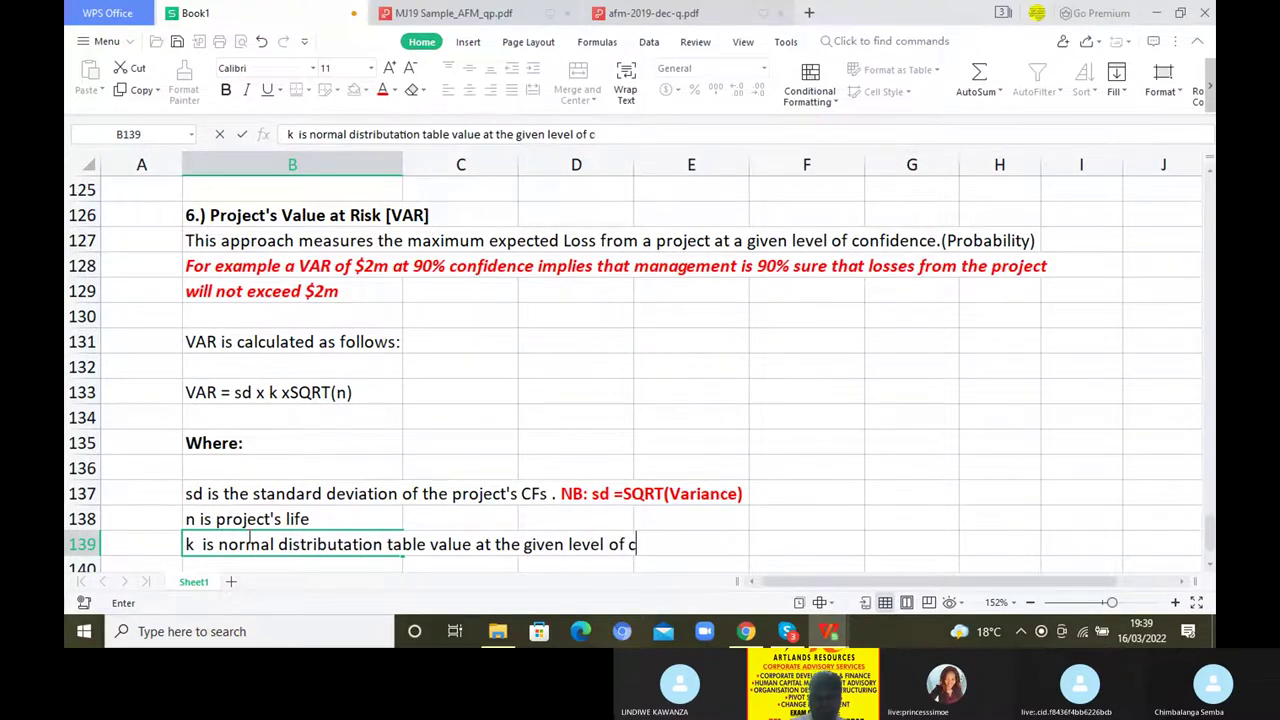
text(onfiden)
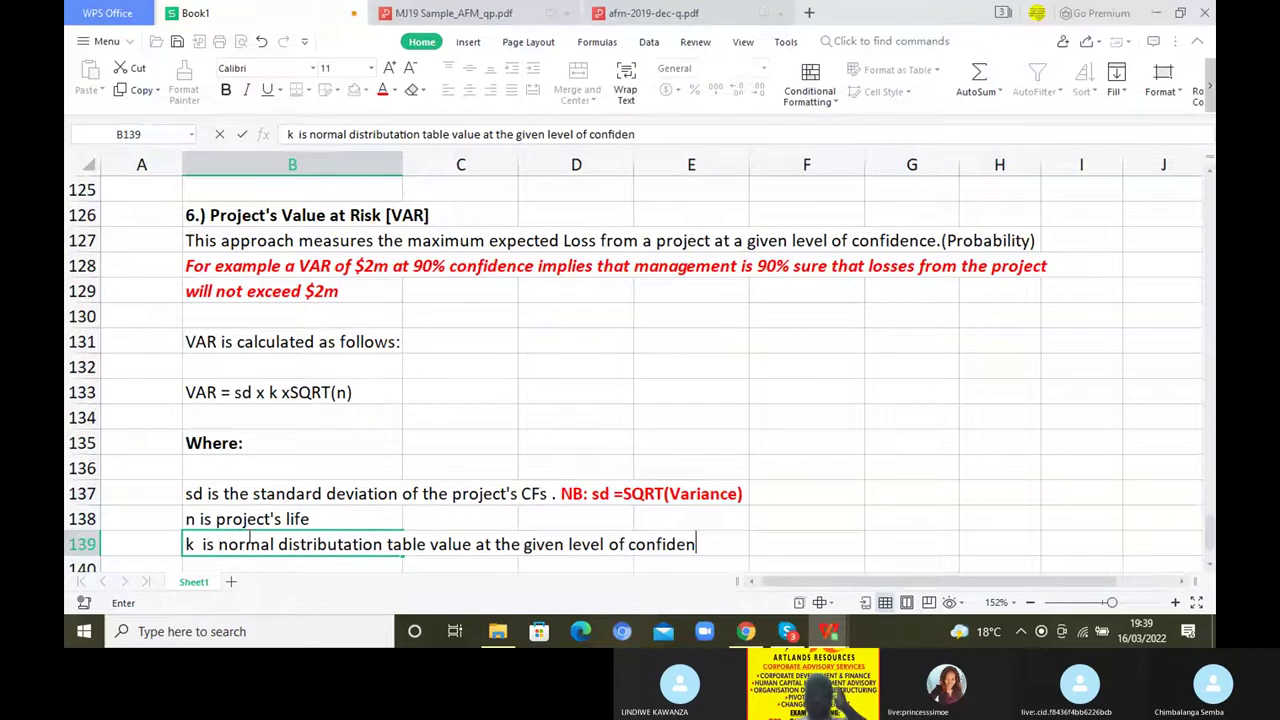
text(ce)
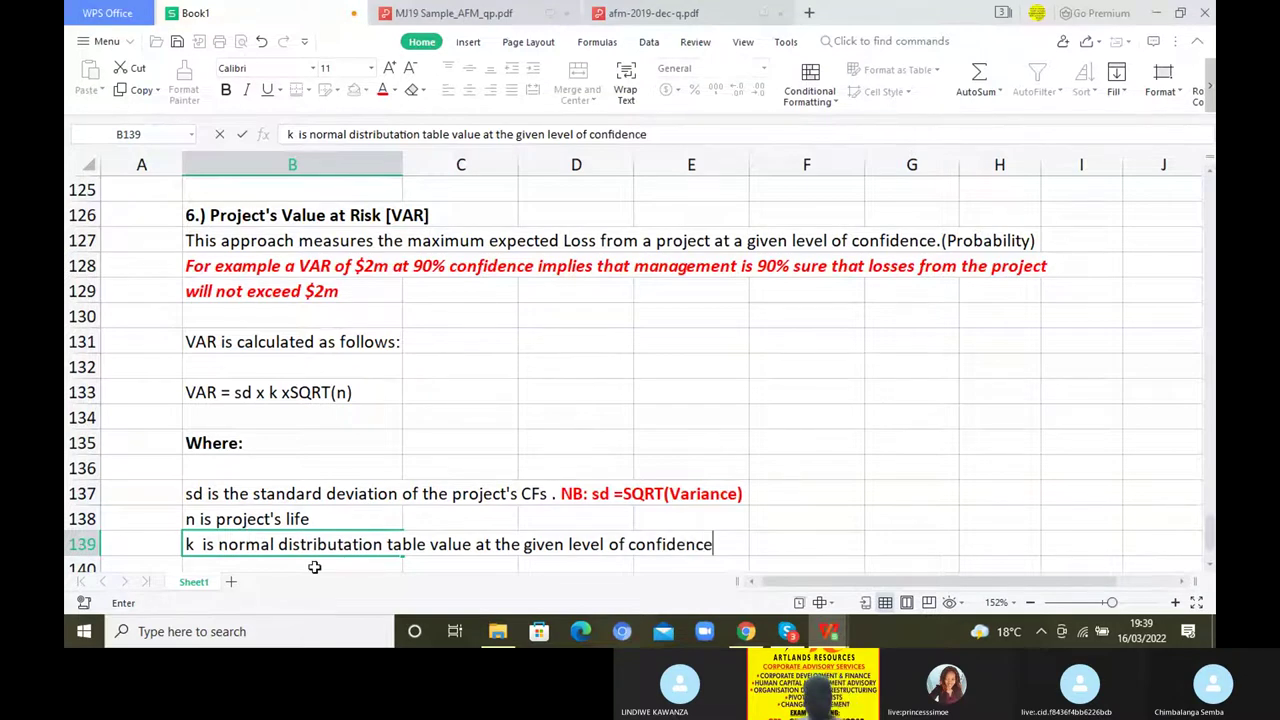
Switch to Skype and send the MJ19 Sample_AFM file from the Downloads folder to the call's group chat
click(789, 634)
click(946, 578)
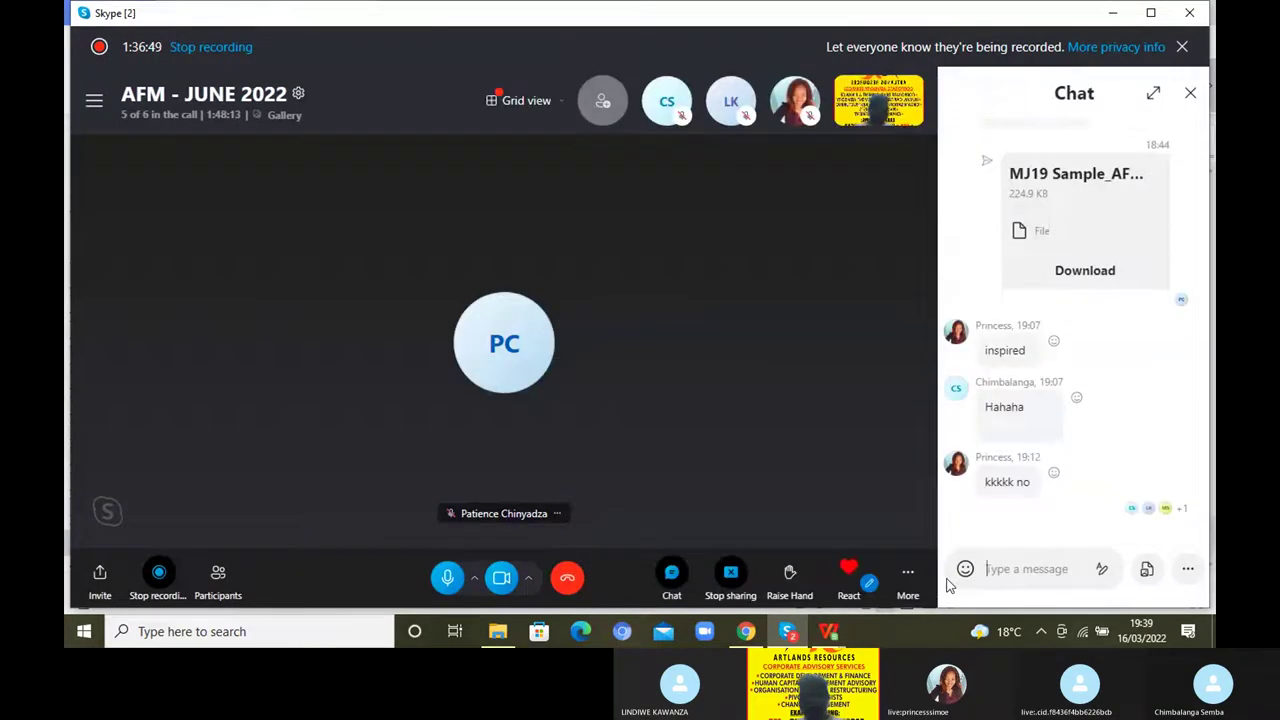
click(1145, 572)
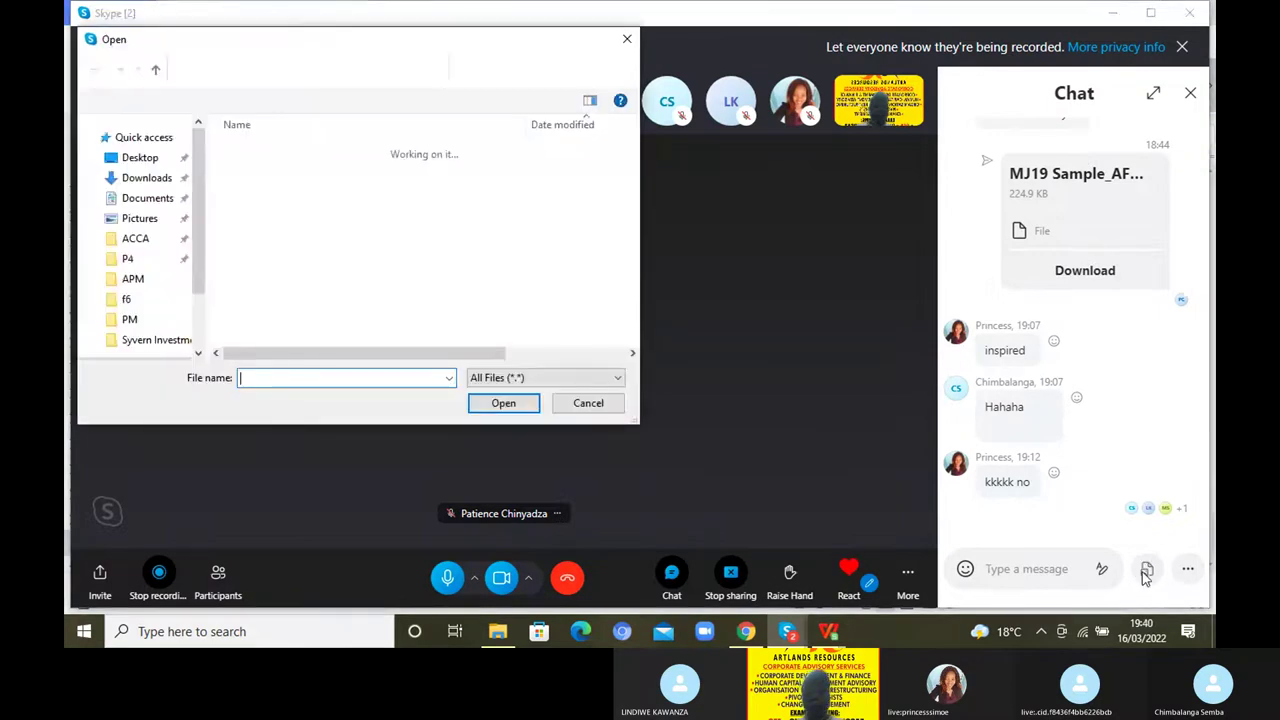
drag(632, 160, 669, 272)
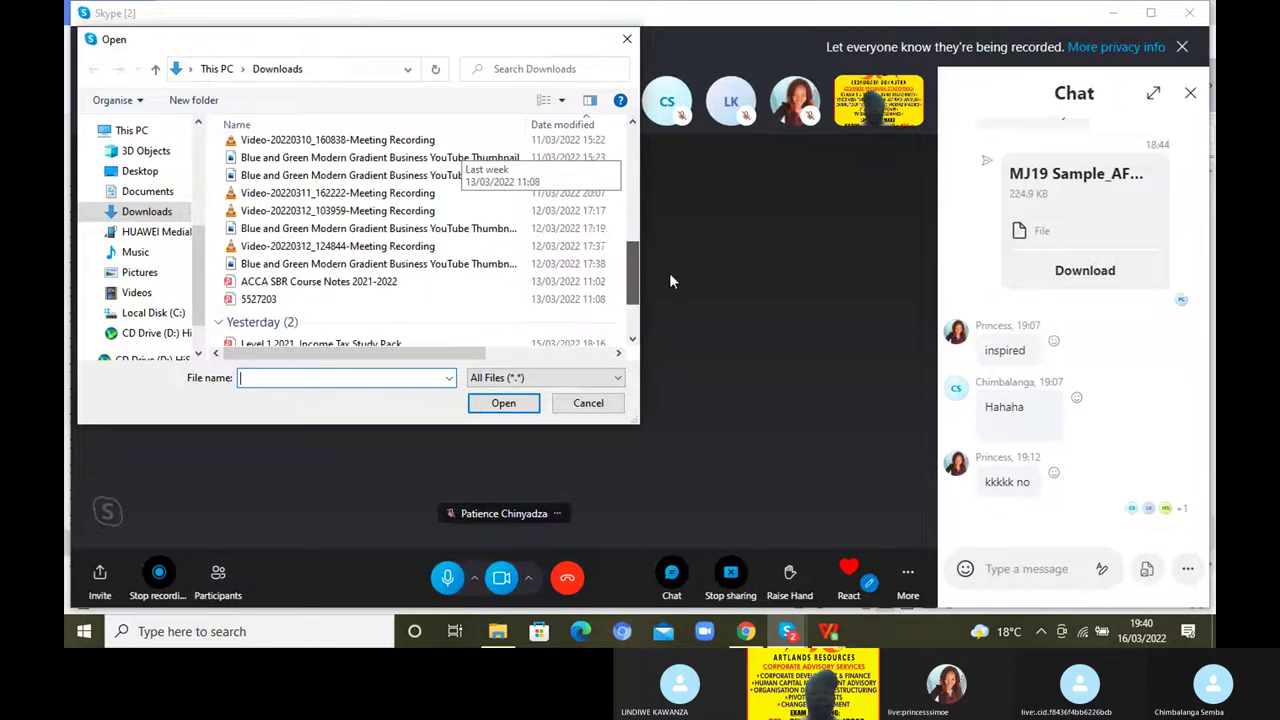
scroll(449, 330, down, 2)
click(331, 334)
click(502, 403)
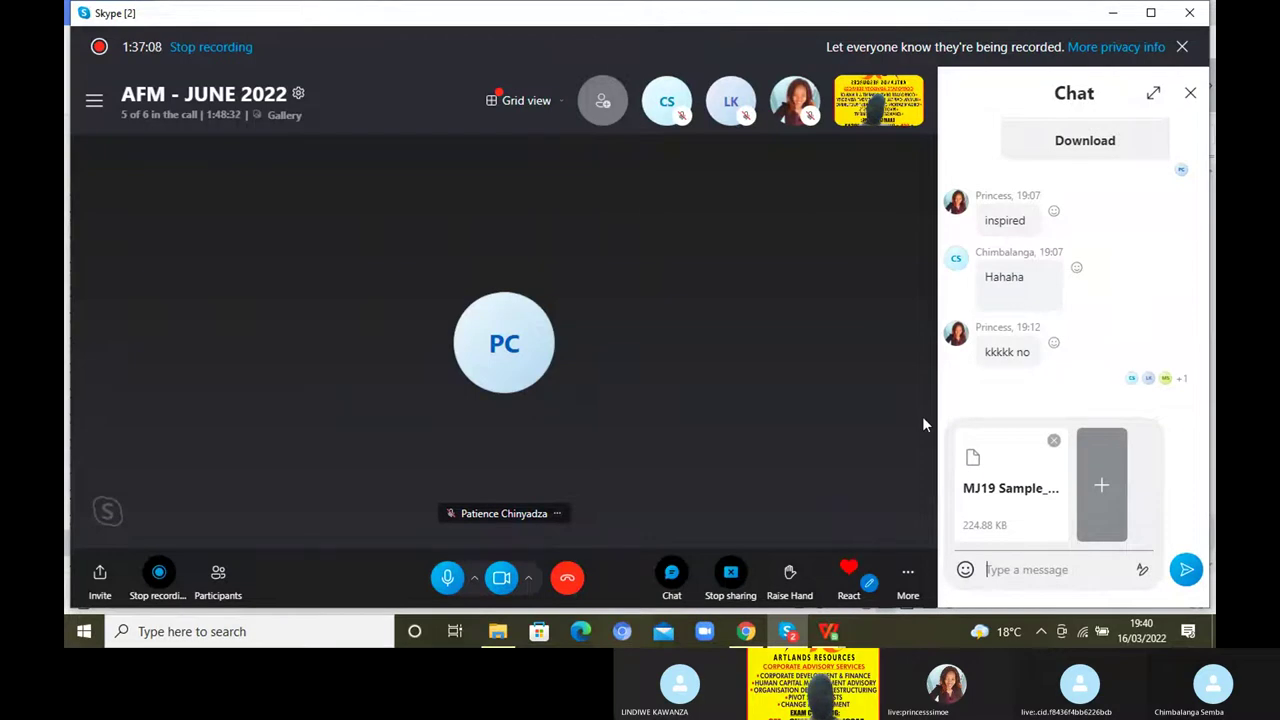
click(1187, 569)
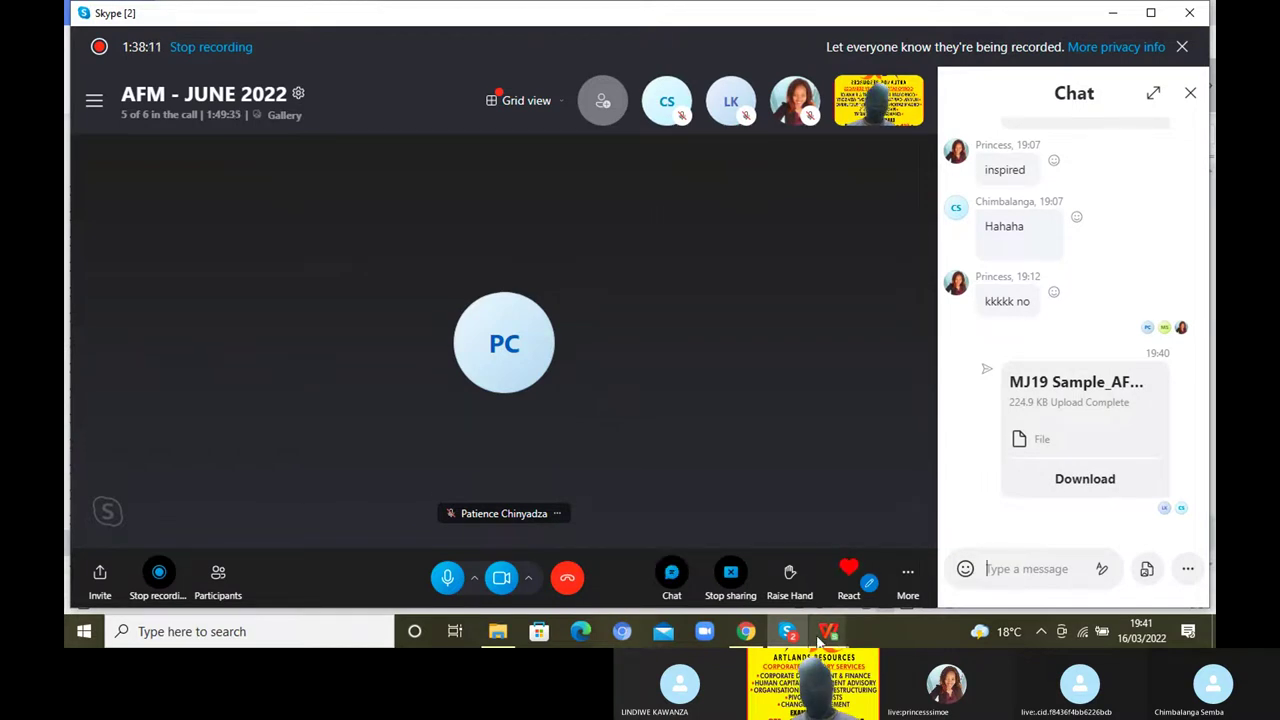
Return to WPS Office and look up the standard normal distribution table on the last page of MJ19 Sample_AFM_qp.pdf
mouse_move(820, 638)
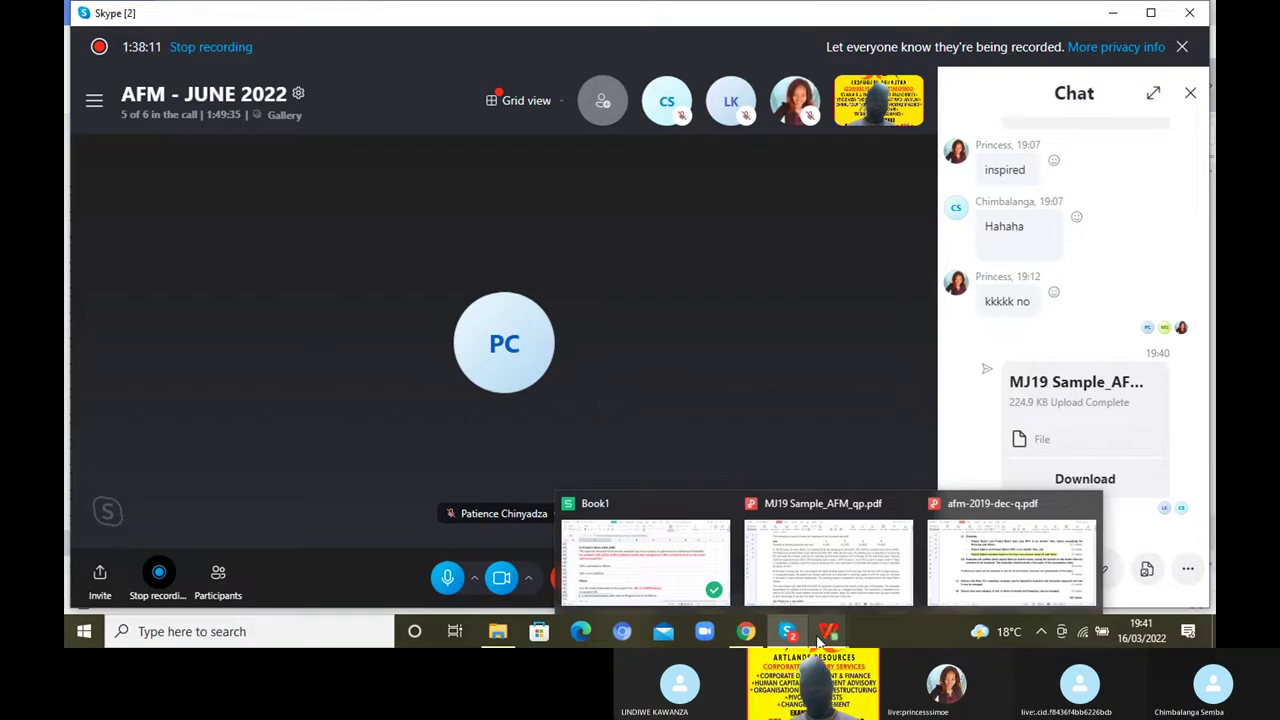
click(812, 592)
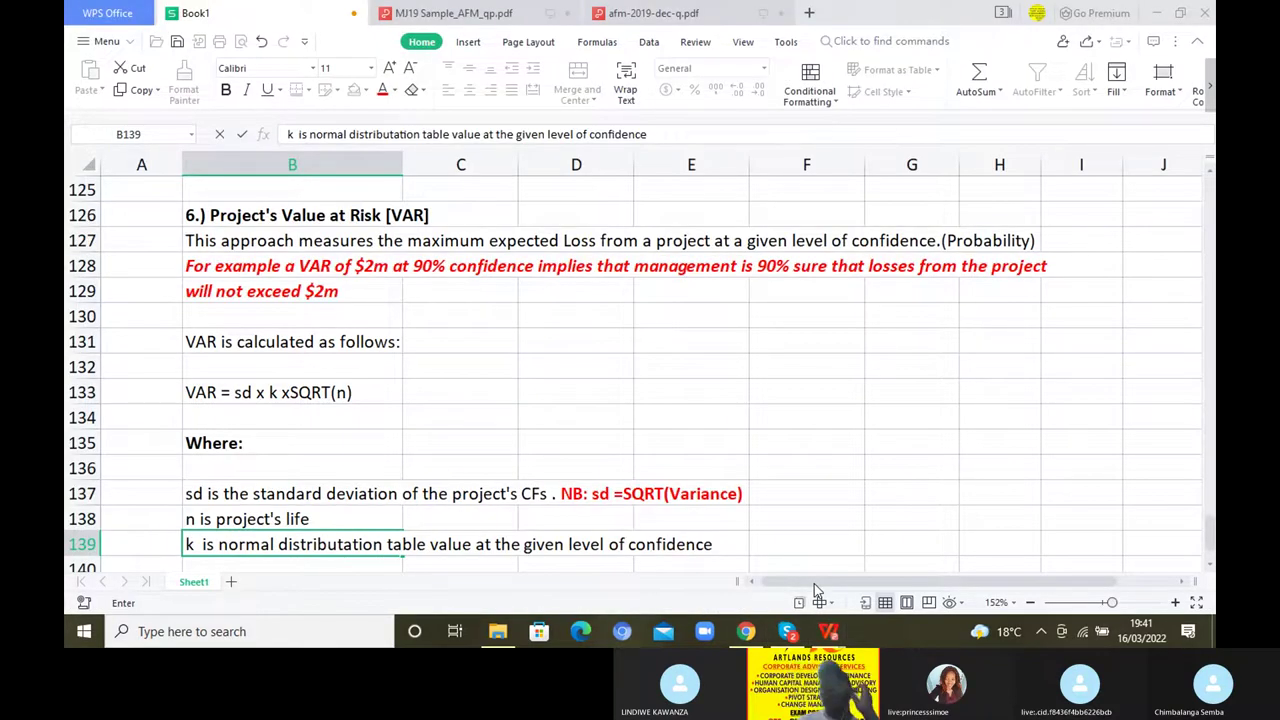
key(ctrl+Tab)
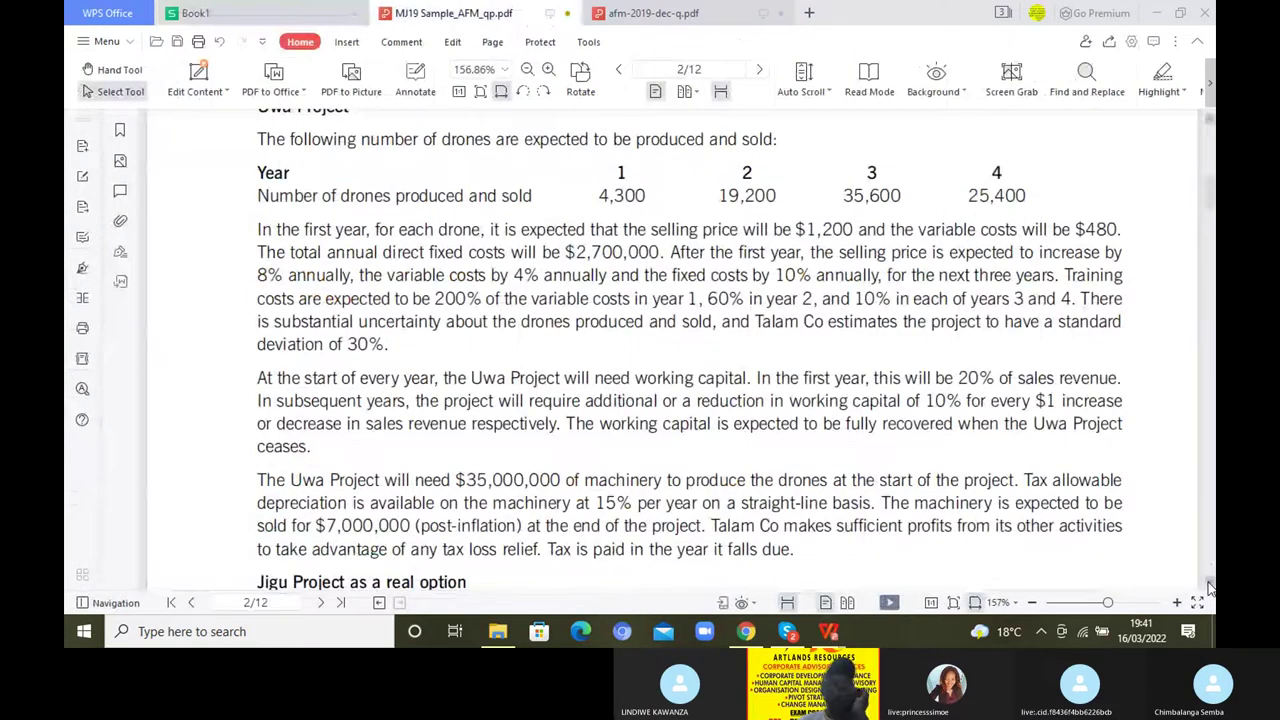
scroll(1210, 588, down, 5)
scroll(1210, 588, down, 10)
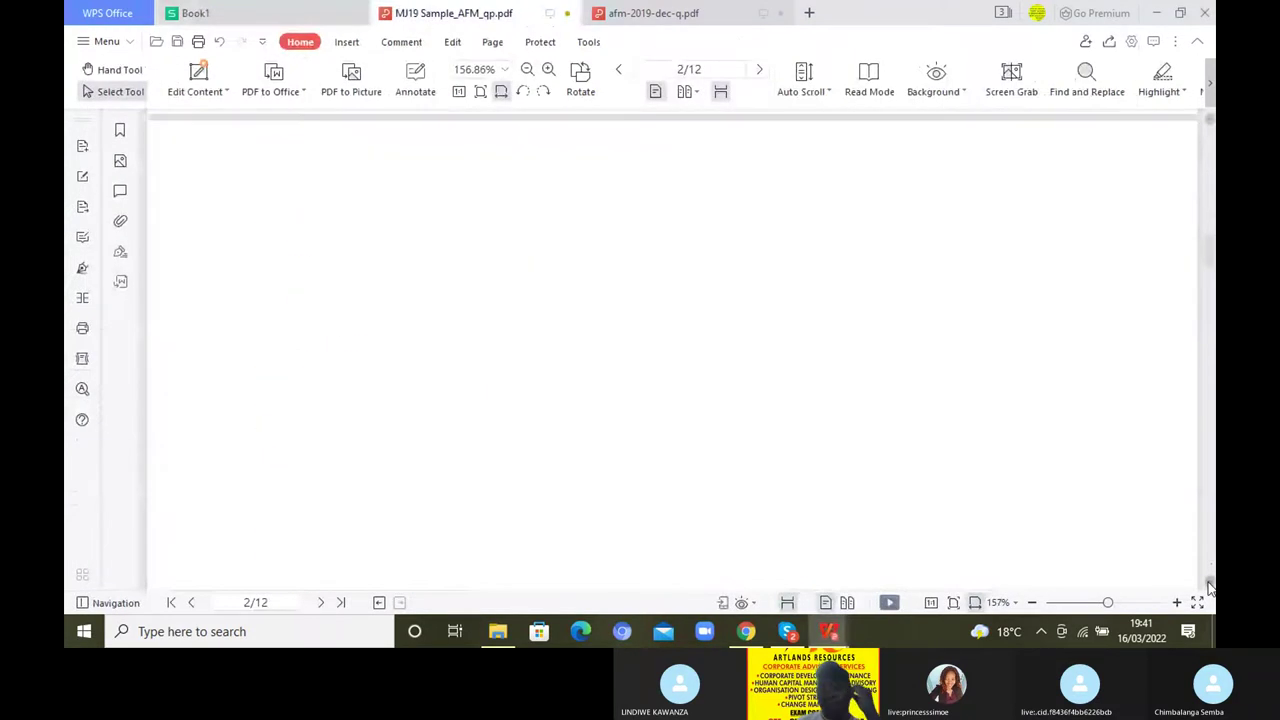
scroll(1210, 588, down, 5)
scroll(1208, 588, down, 15)
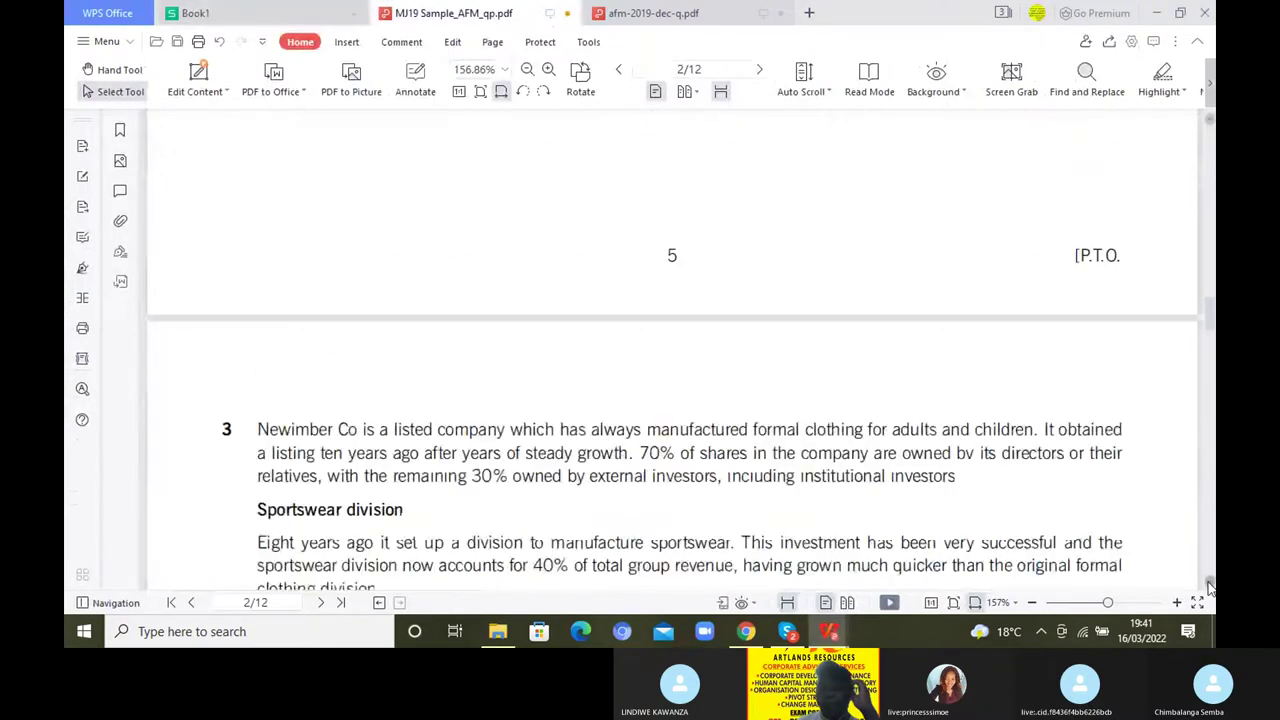
scroll(1210, 588, down, 5)
scroll(1210, 588, down, 12)
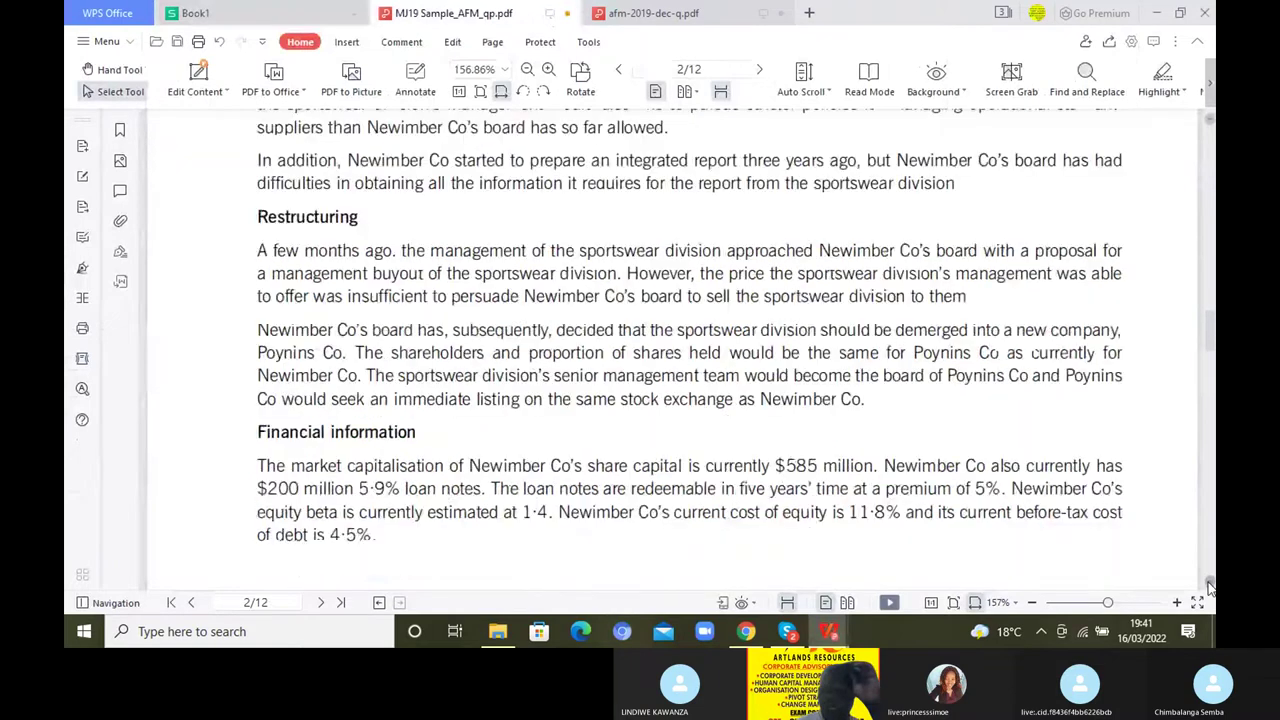
scroll(1210, 588, down, 15)
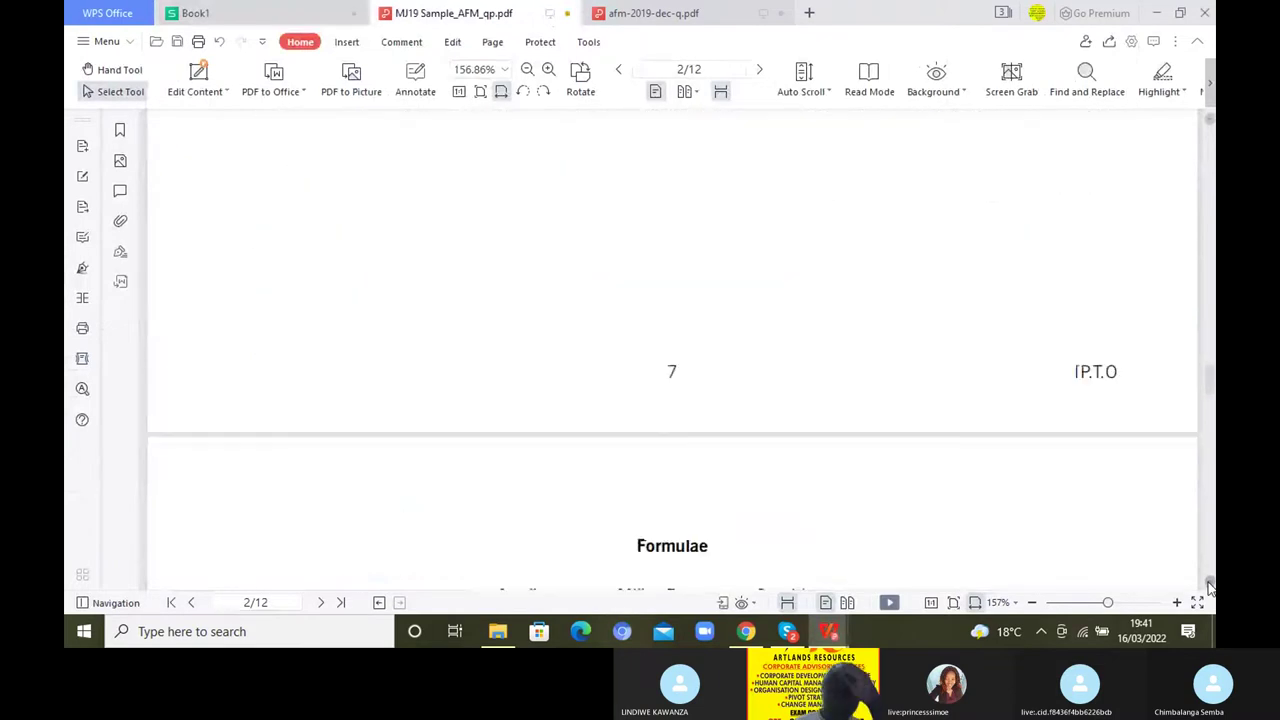
scroll(1210, 588, down, 20)
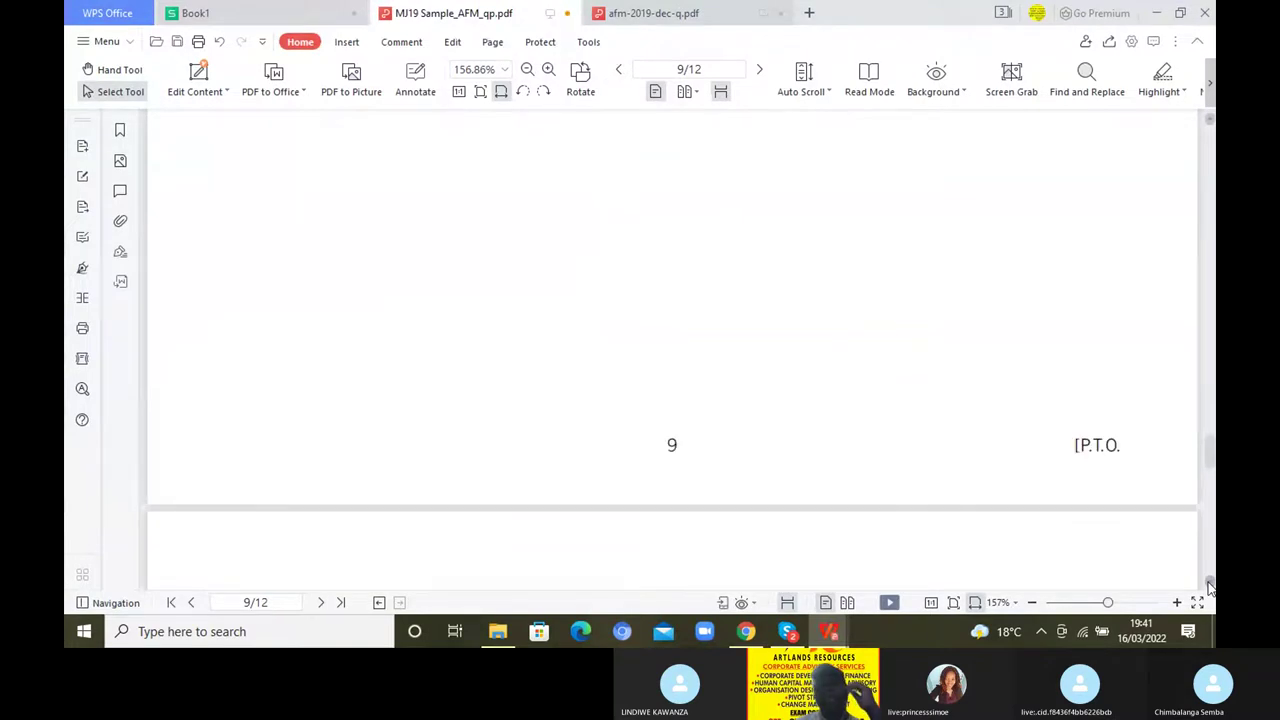
scroll(1210, 588, down, 15)
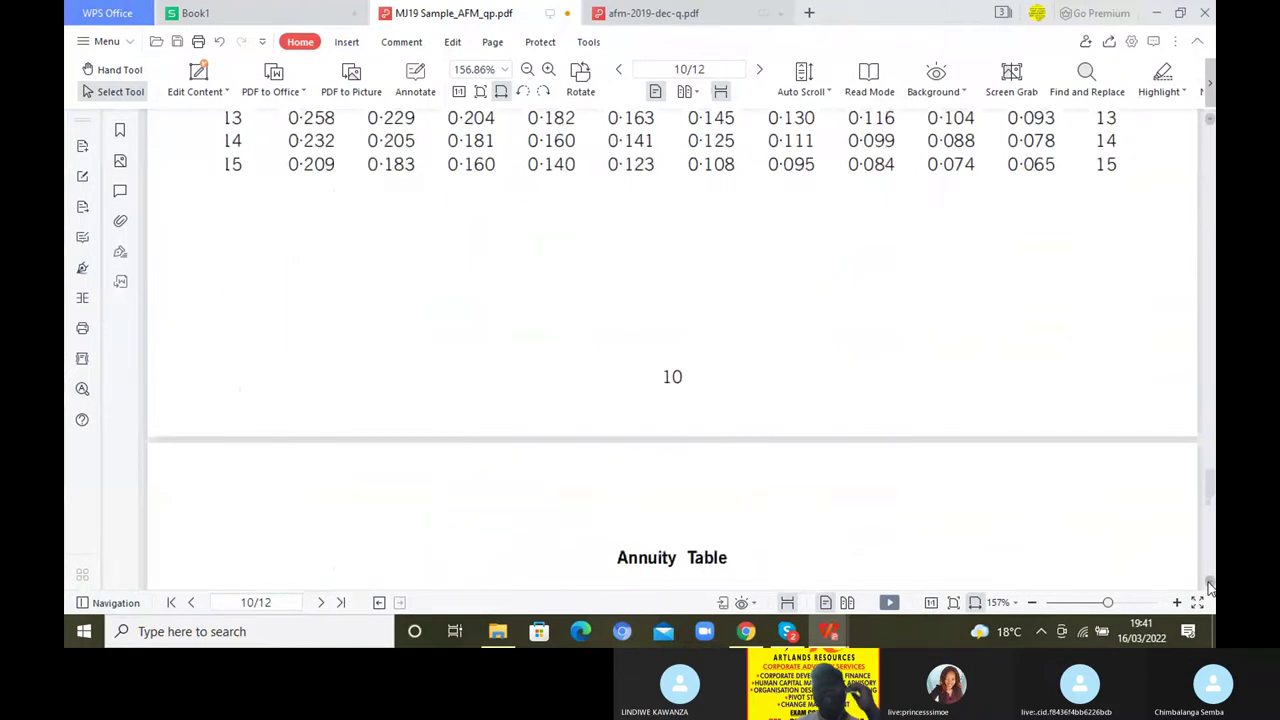
scroll(1210, 588, down, 15)
scroll(1210, 588, down, 5)
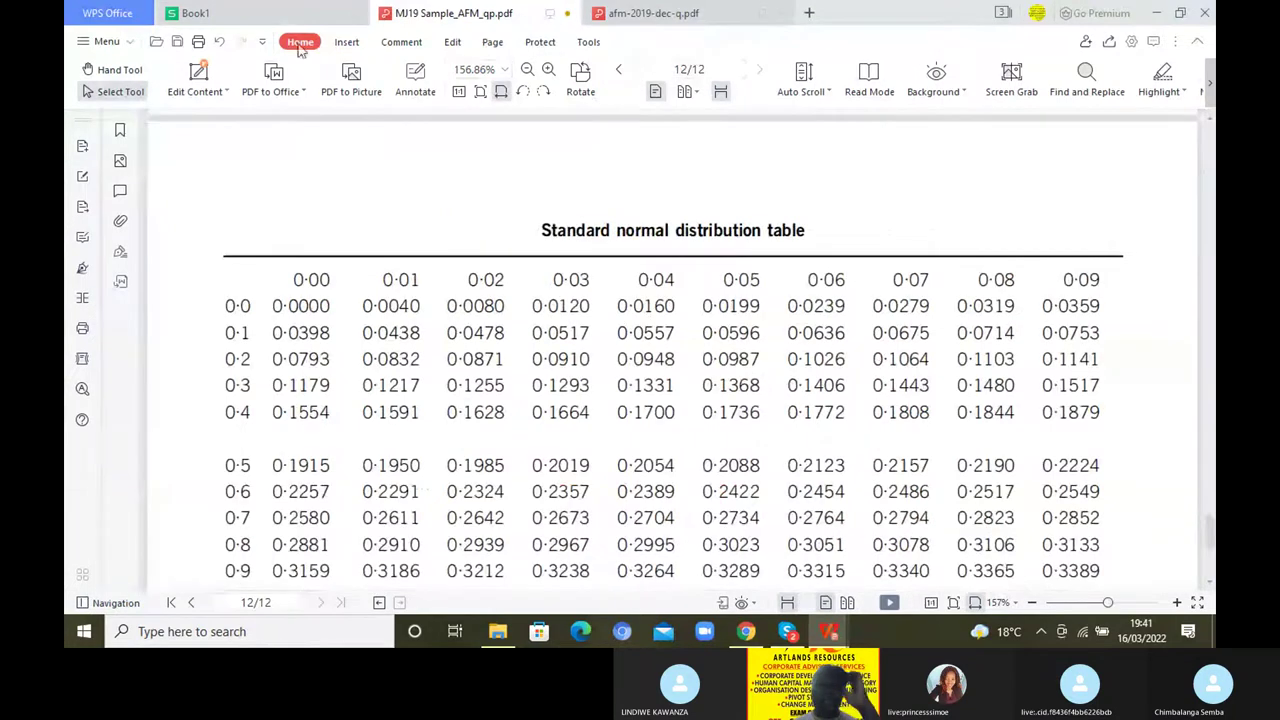
click(268, 22)
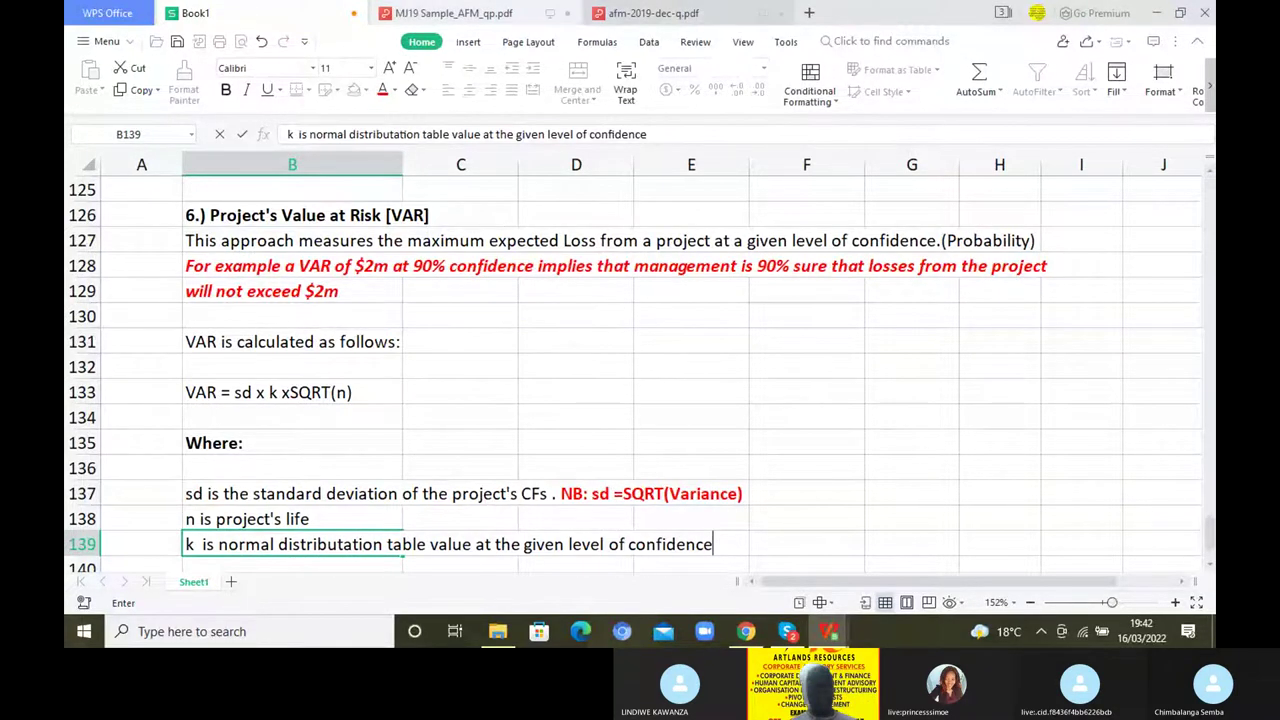
click(420, 13)
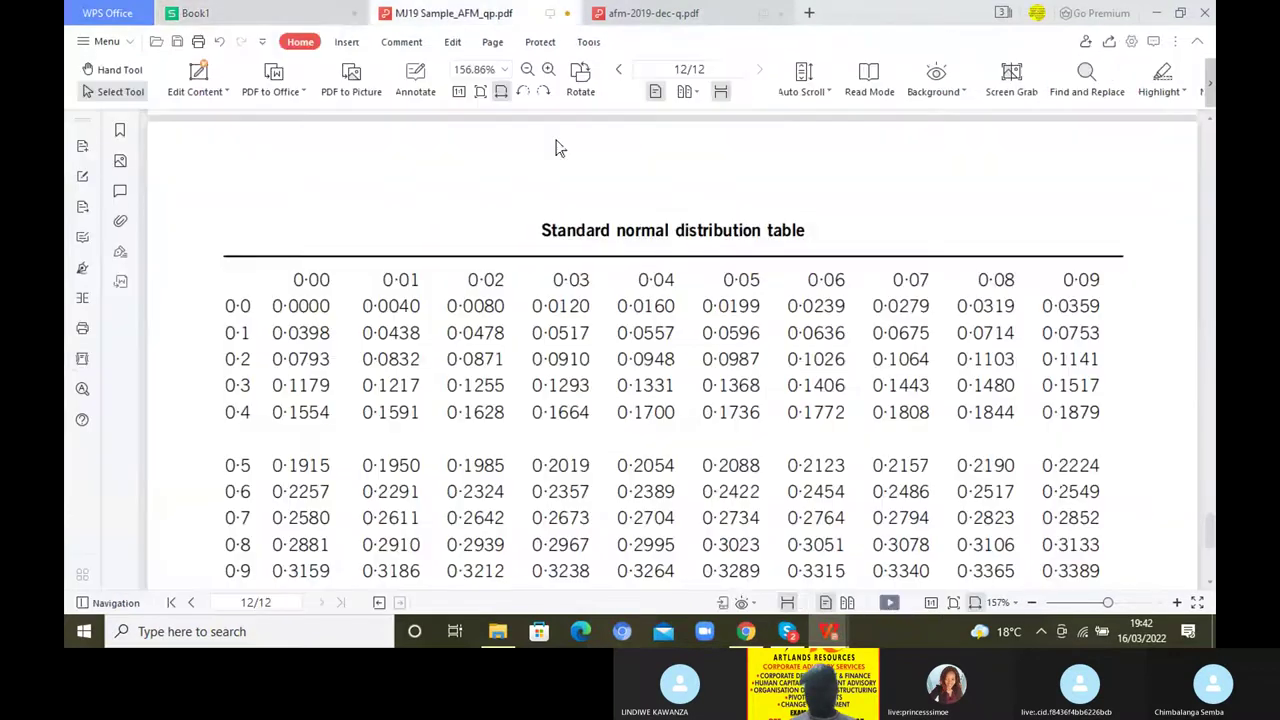
Return to the Book1 workbook, enter the heading "Finding K from the table" in cell B141 and make it bold
click(305, 20)
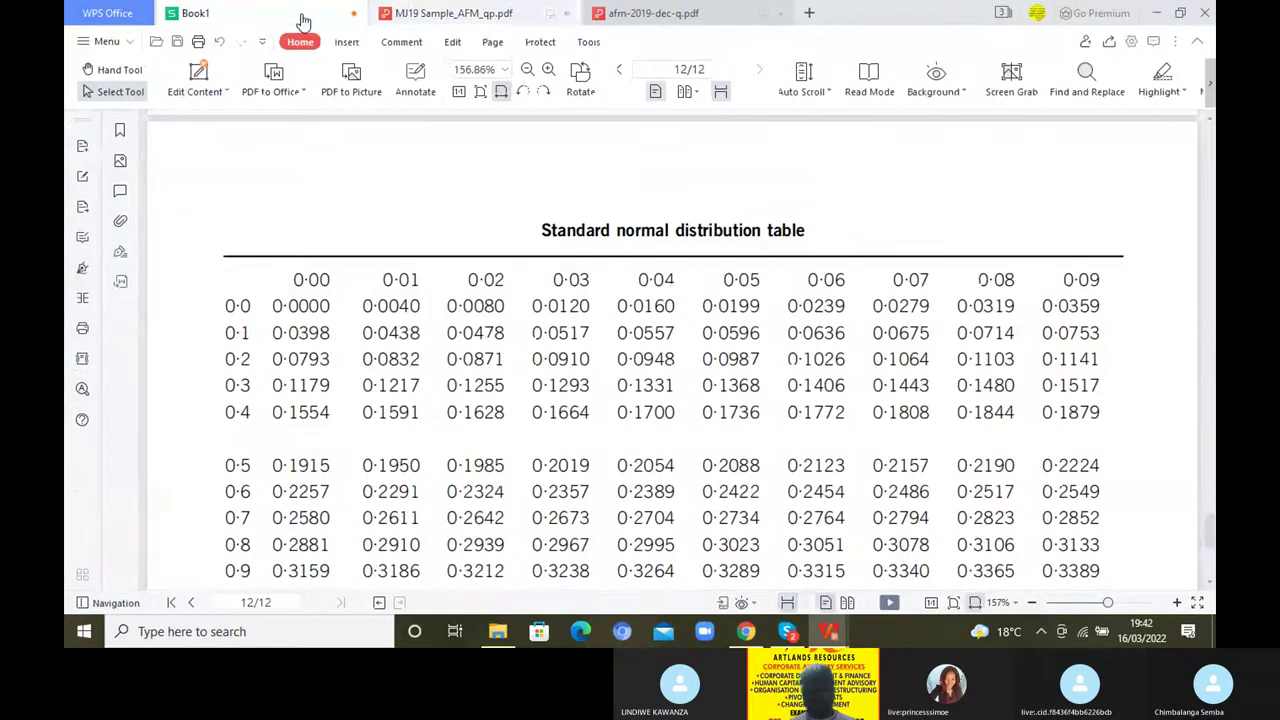
scroll(340, 500, down, 1)
click(340, 518)
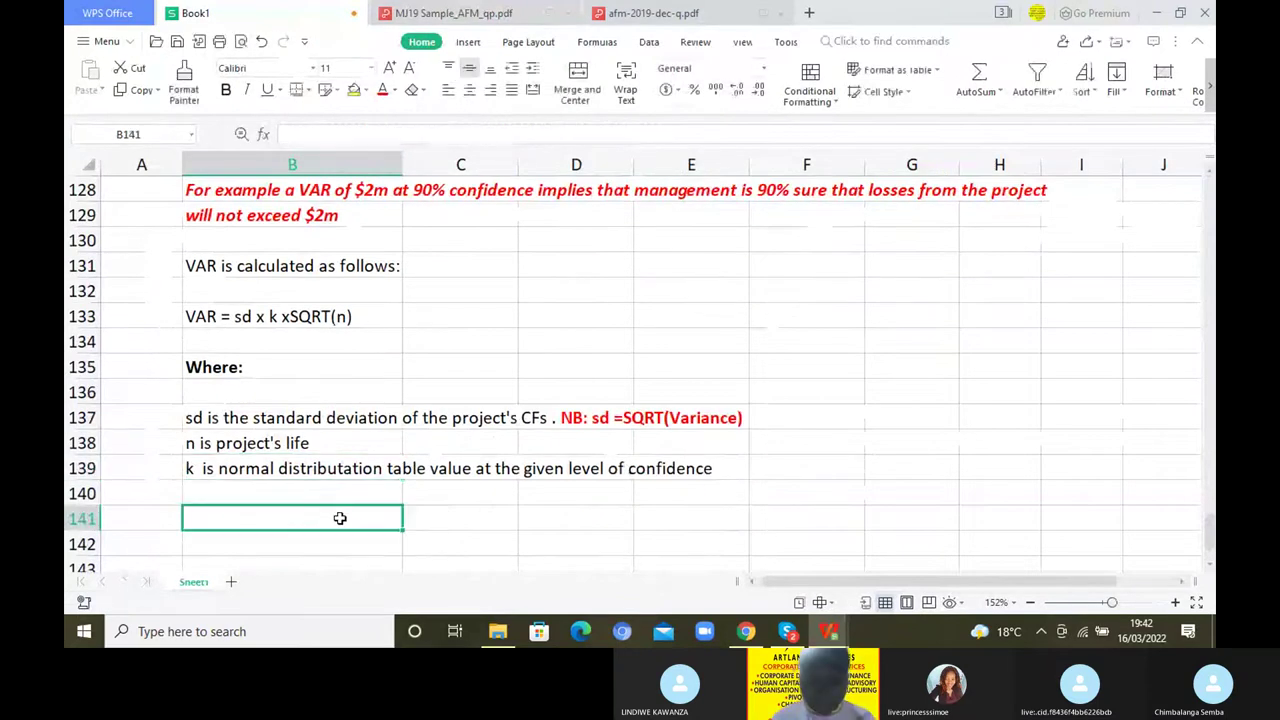
text(Finding K)
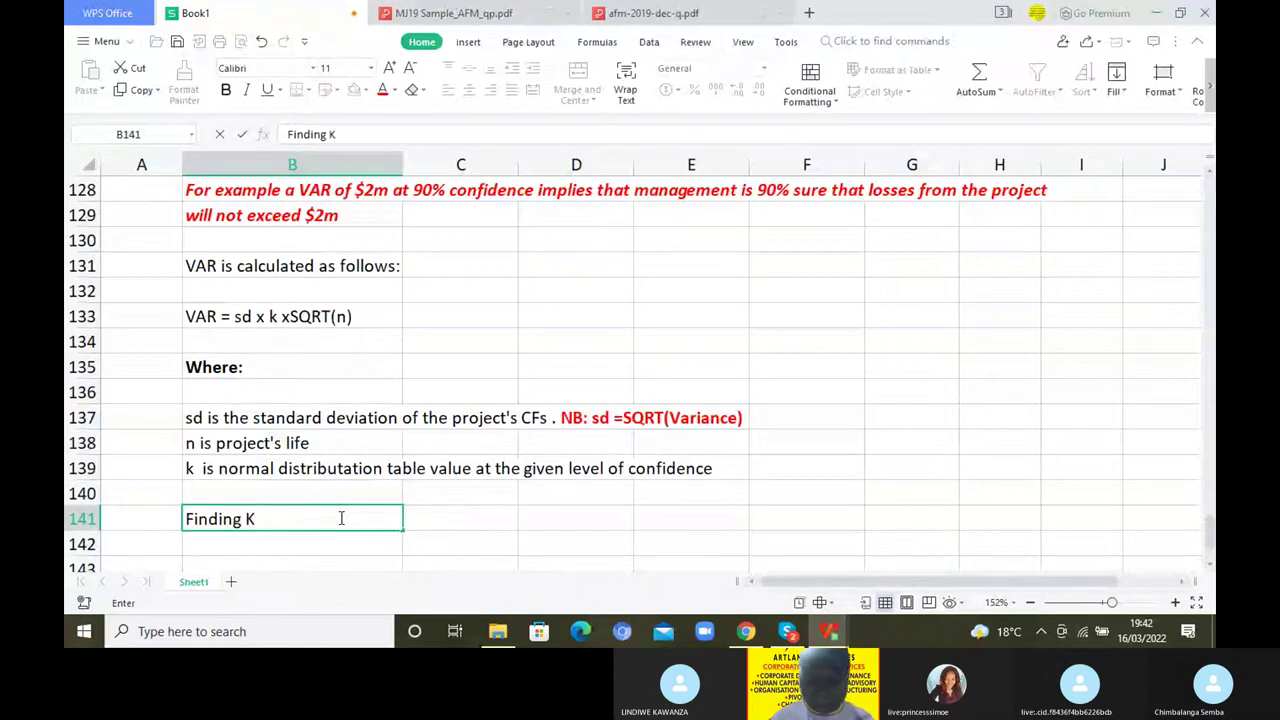
text( from the table)
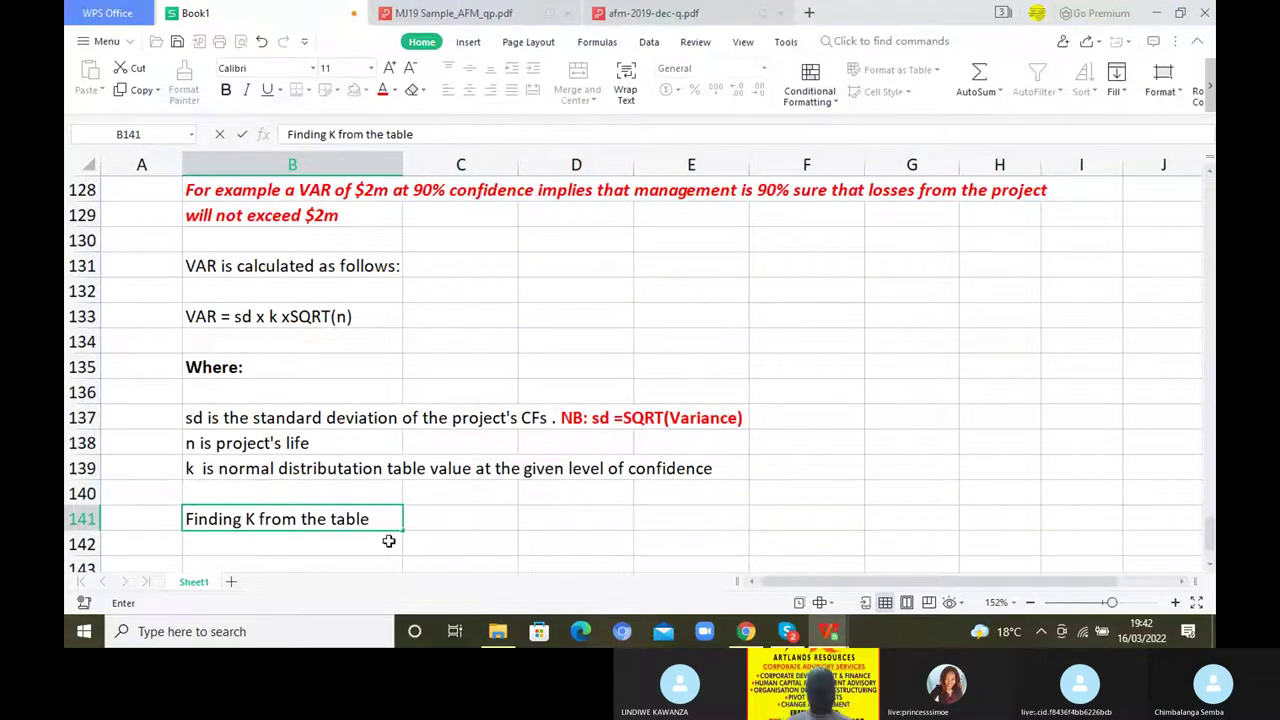
click(468, 543)
click(330, 519)
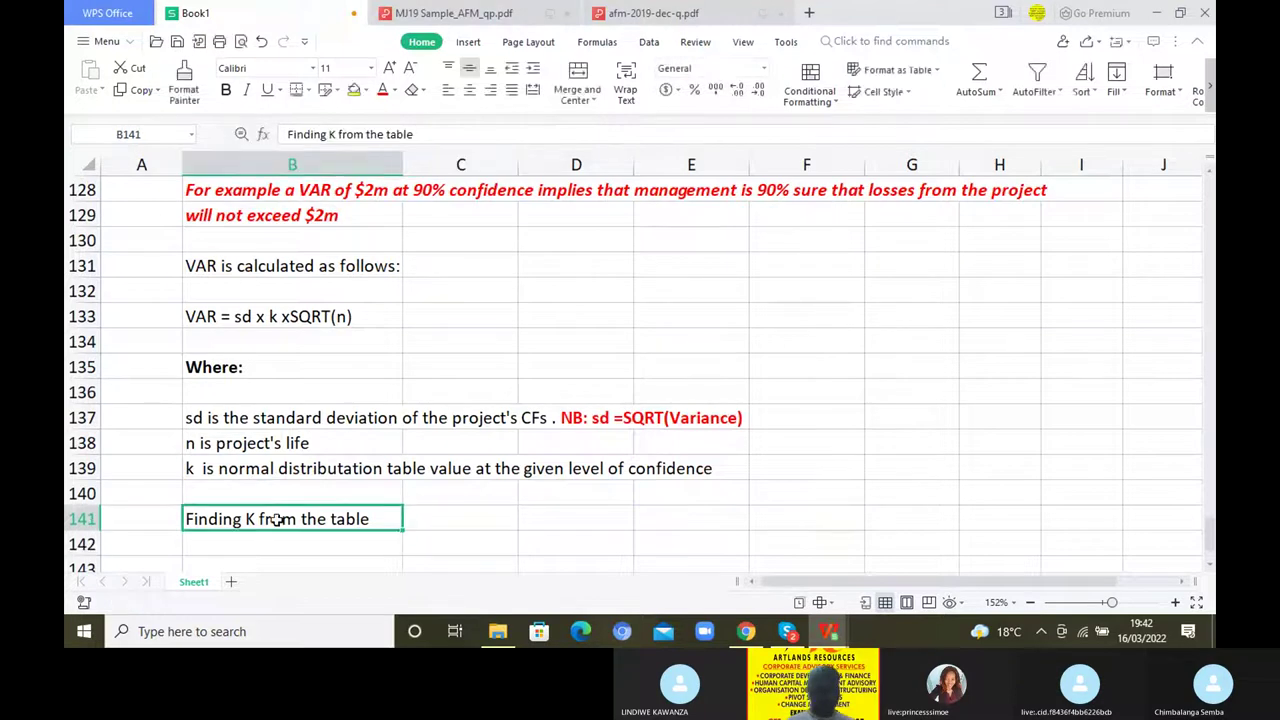
click(227, 90)
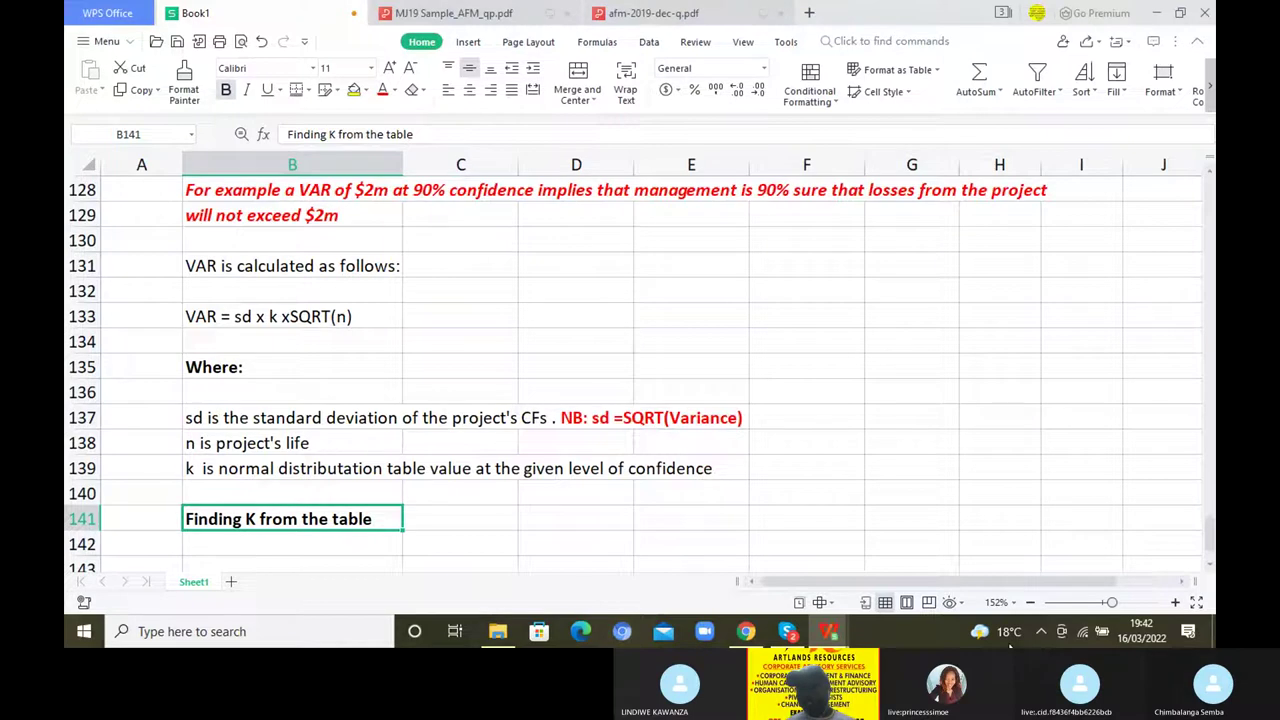
scroll(1208, 565, down, 3)
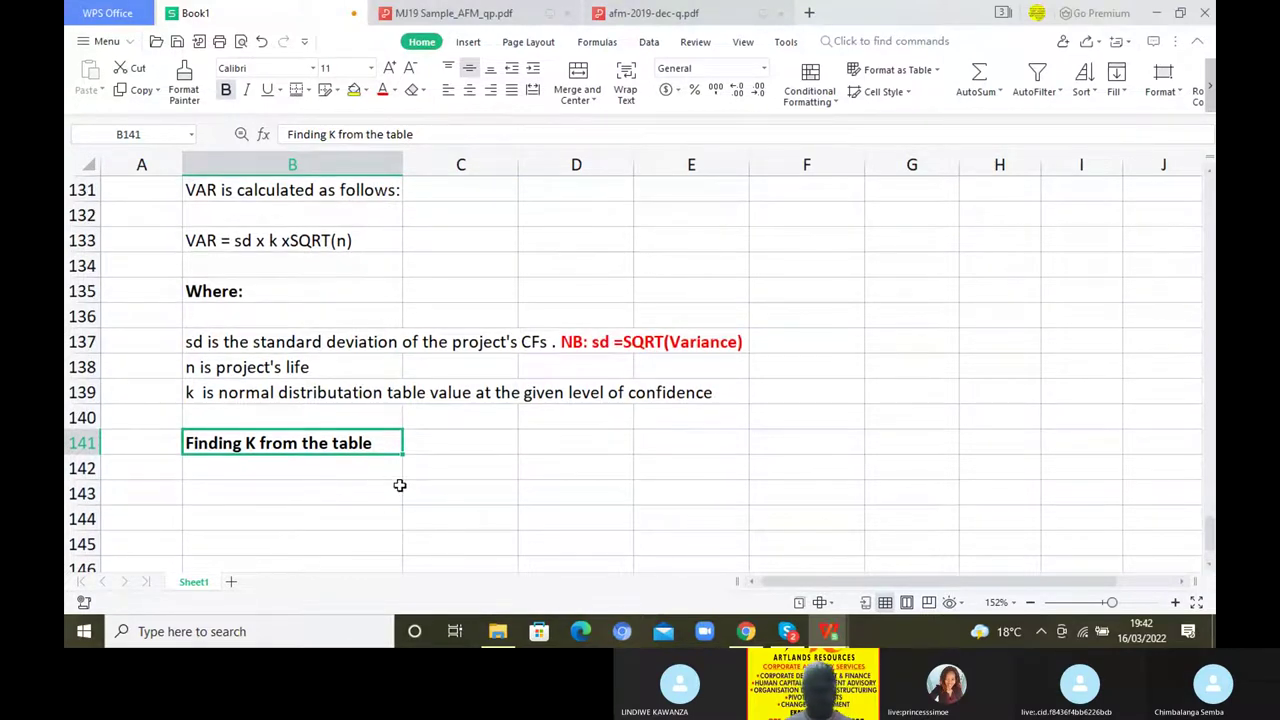
Enter the column headings "Confidence level" in cell B143 and "k" in cell C143
click(322, 489)
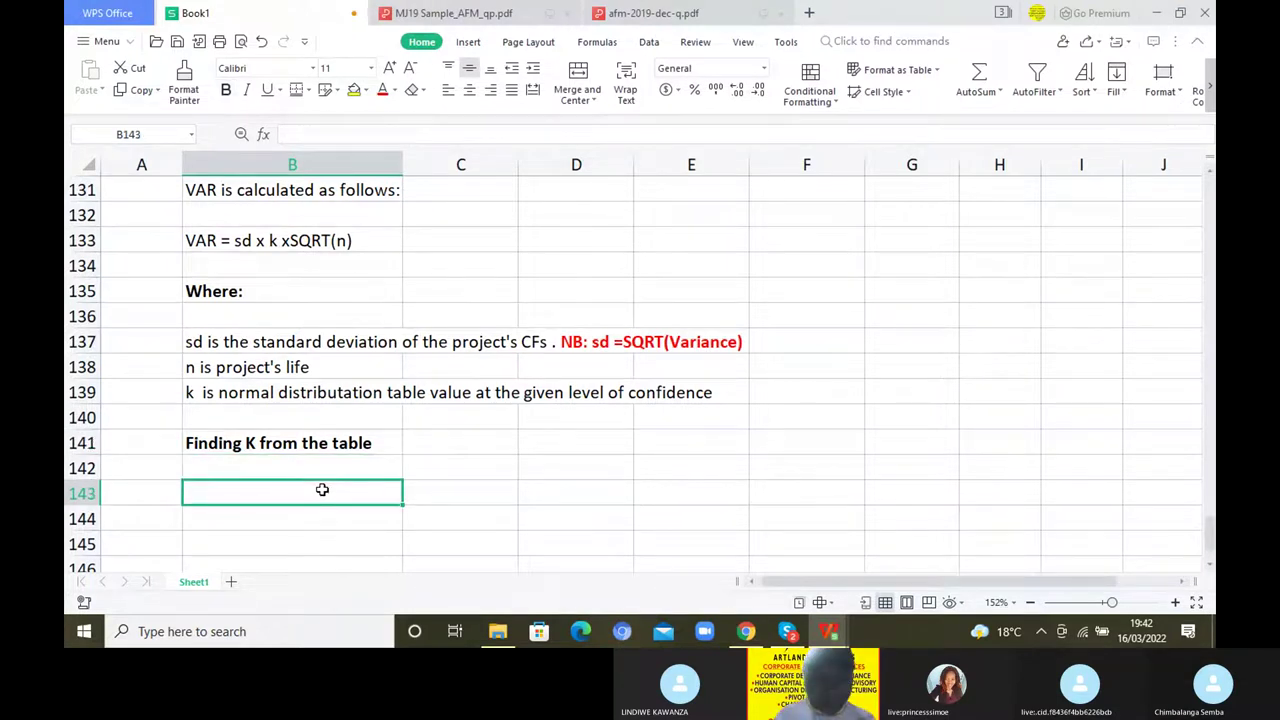
text(Cofidence leve)
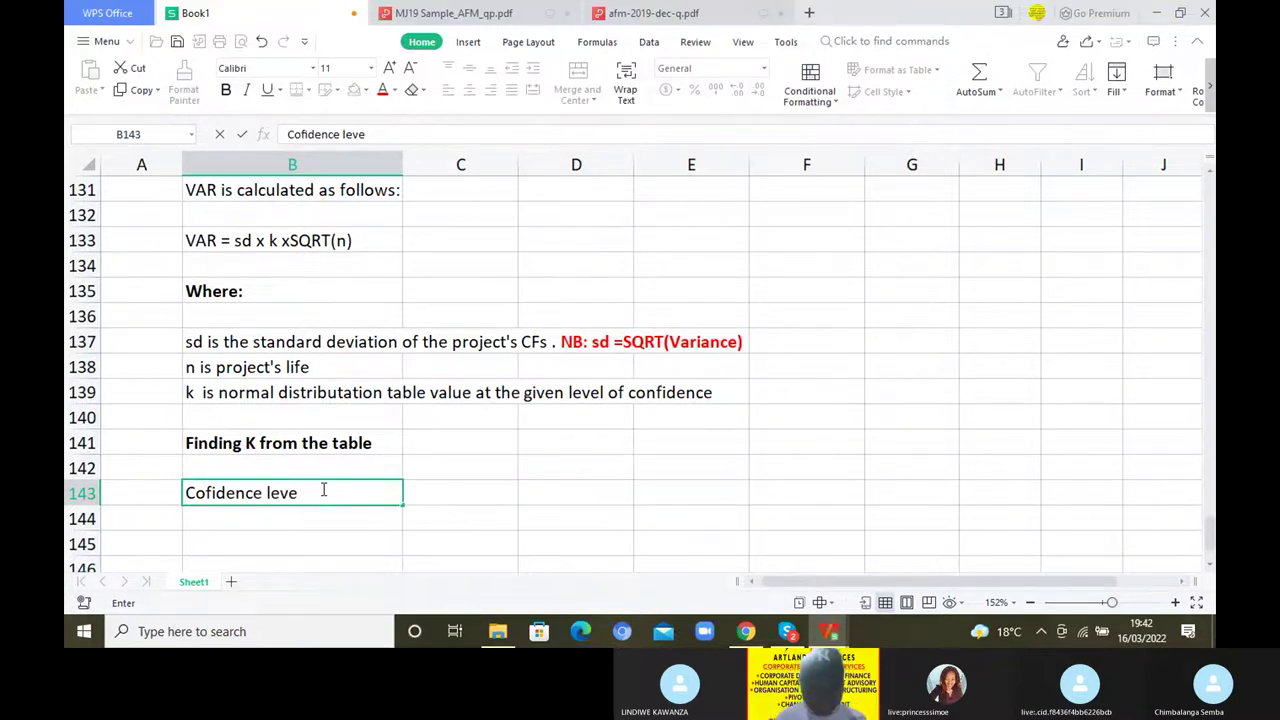
text(l)
click(460, 493)
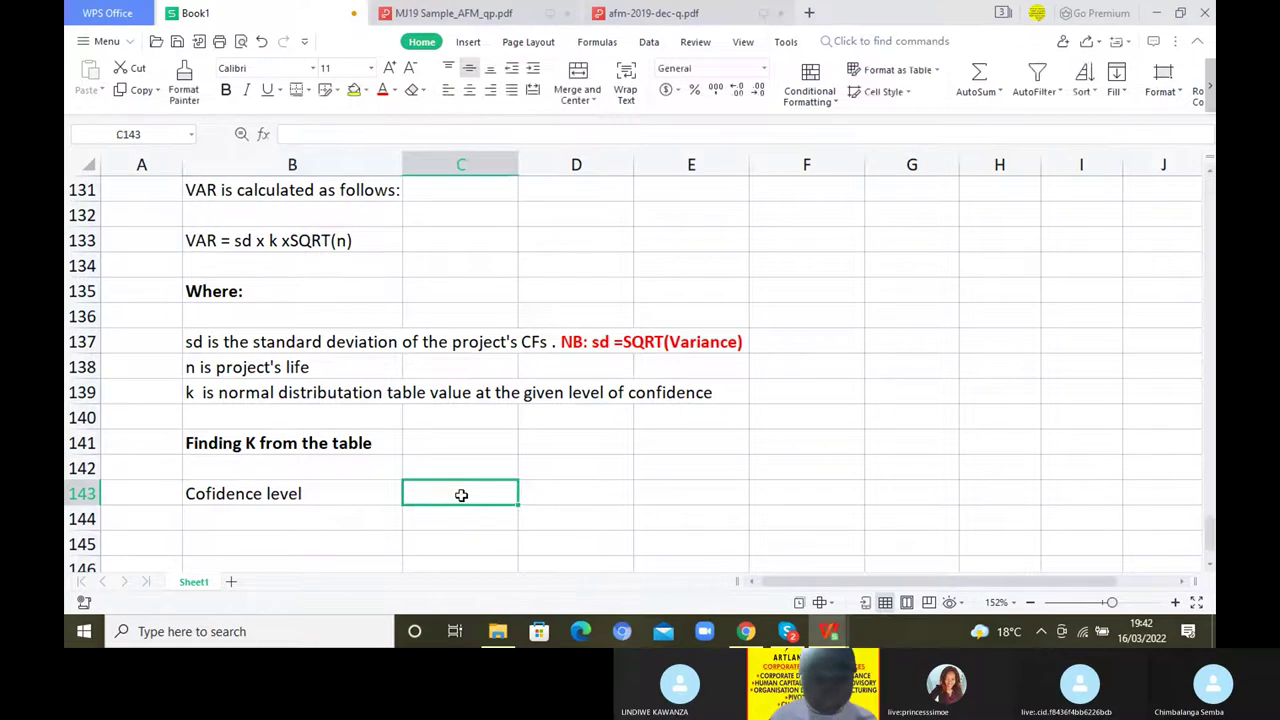
text(k)
key(Return)
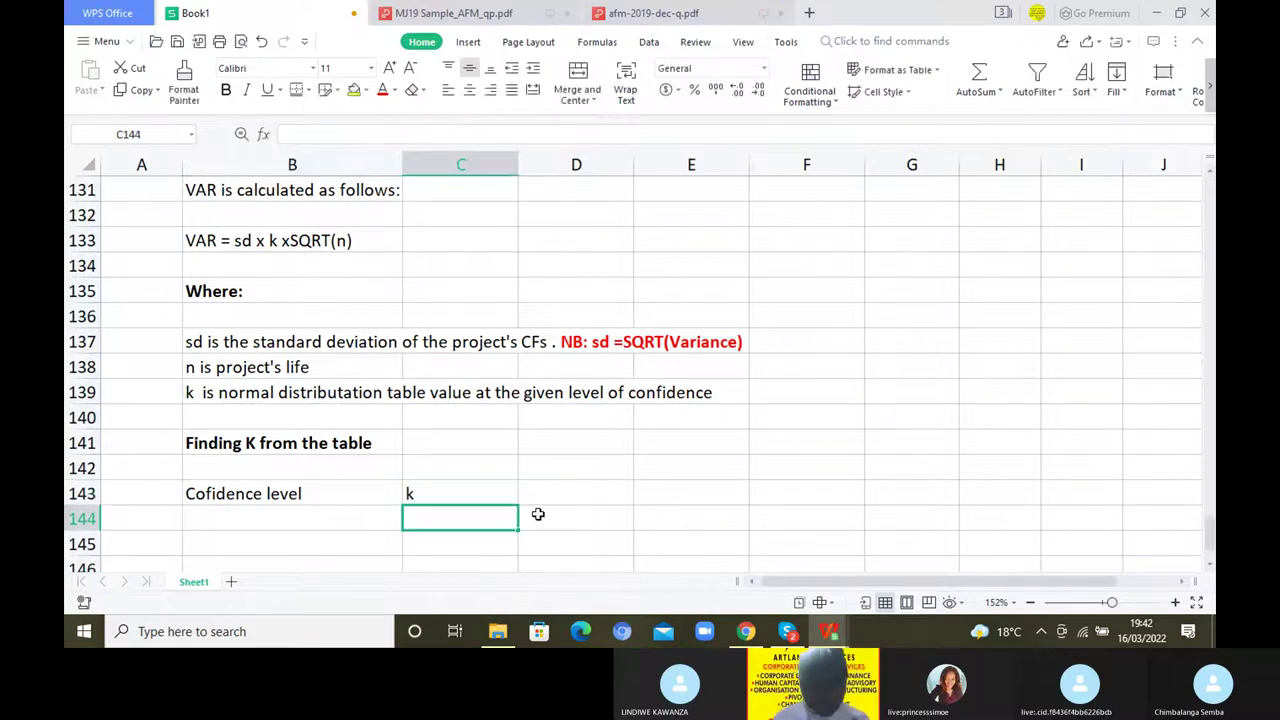
click(297, 520)
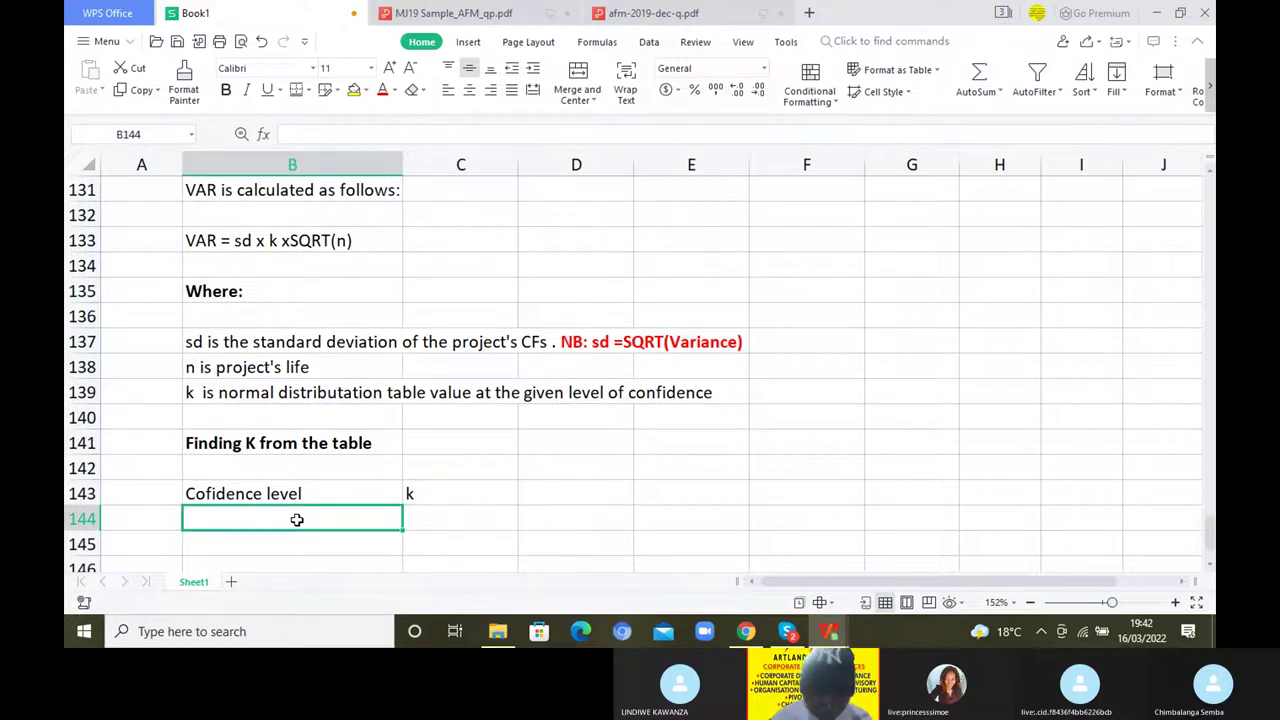
double_click(207, 496)
text(n)
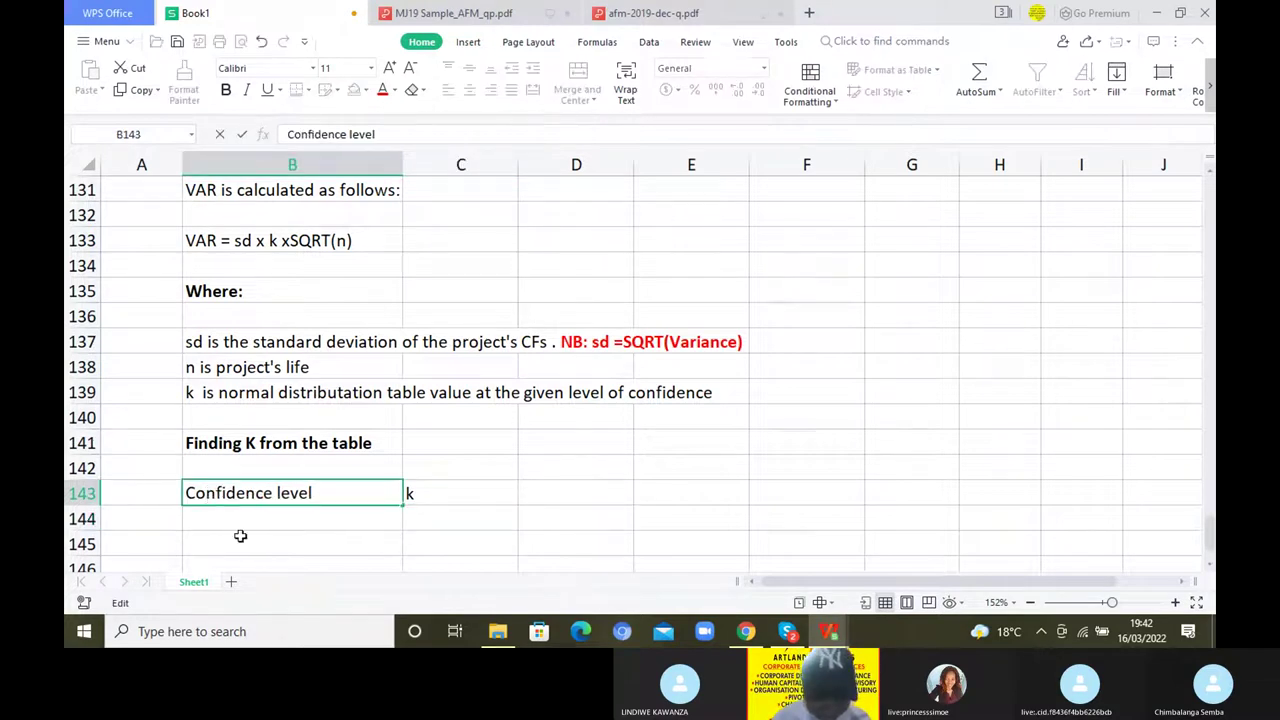
click(245, 522)
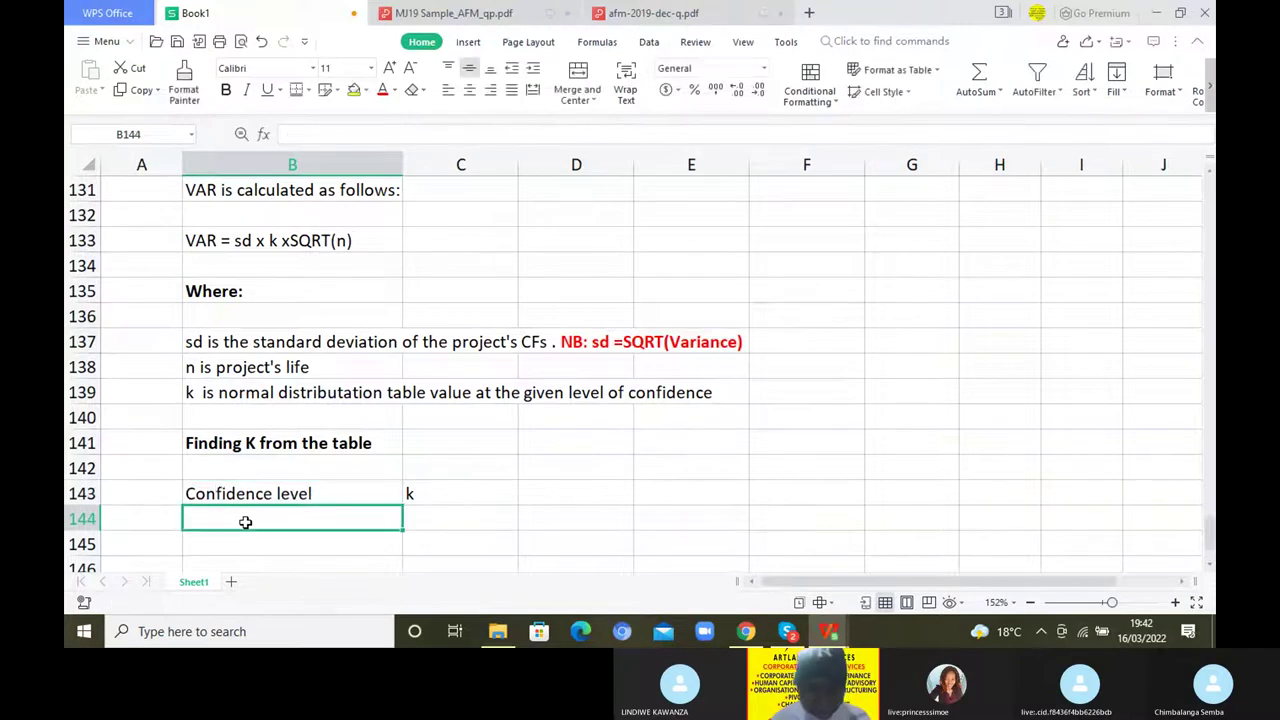
Enter the confidence levels 90%, 95%, 98% and 97% in cells B145, B147, B149 and B151
click(251, 542)
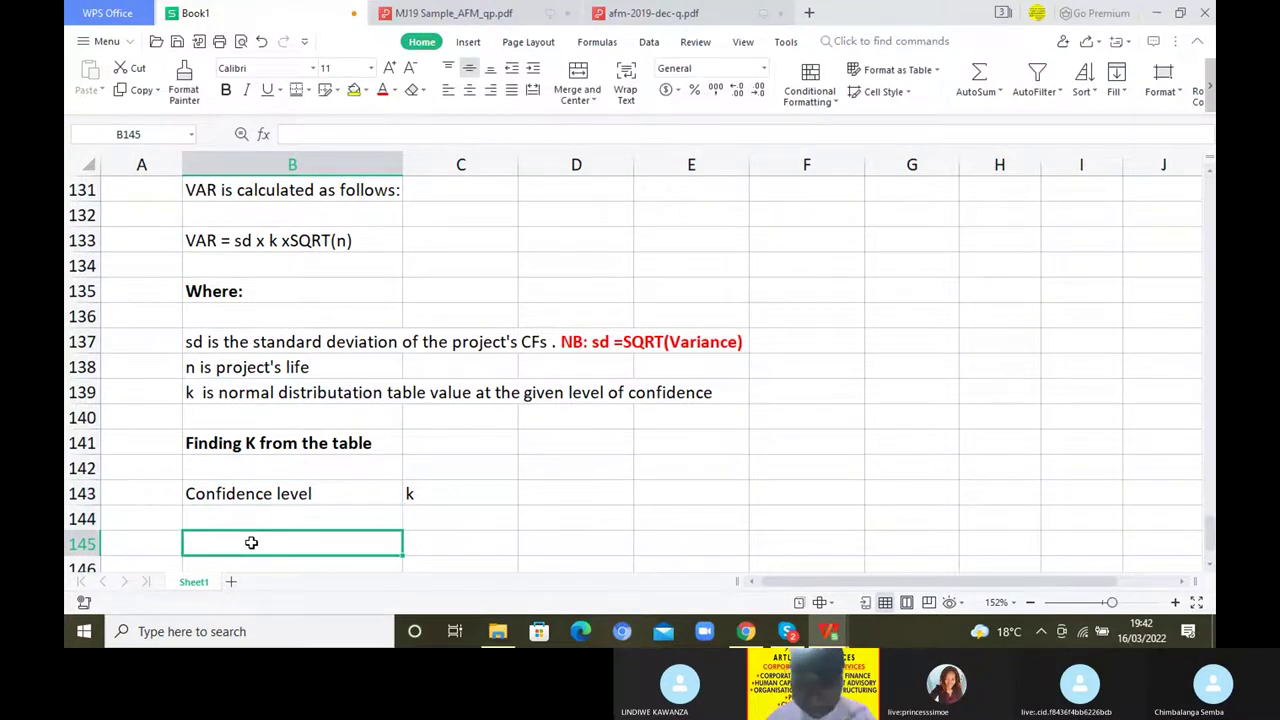
text(90)
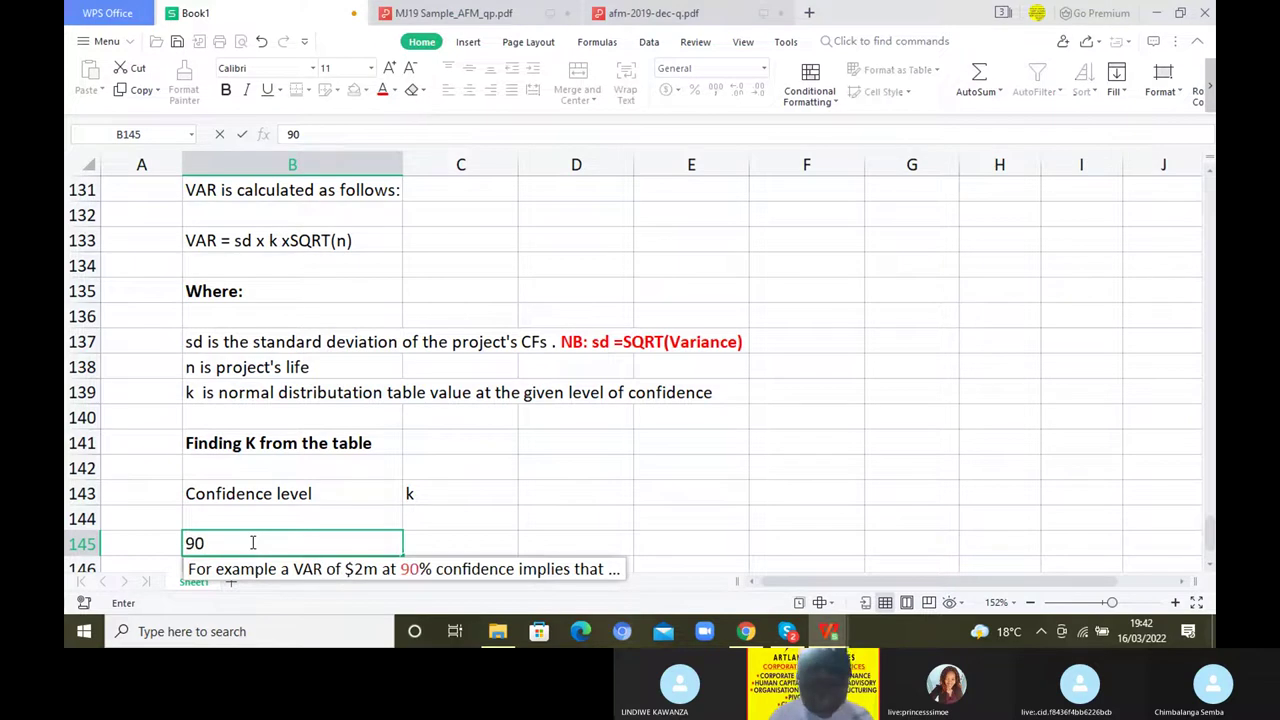
text(%)
key(Return)
key(Return)
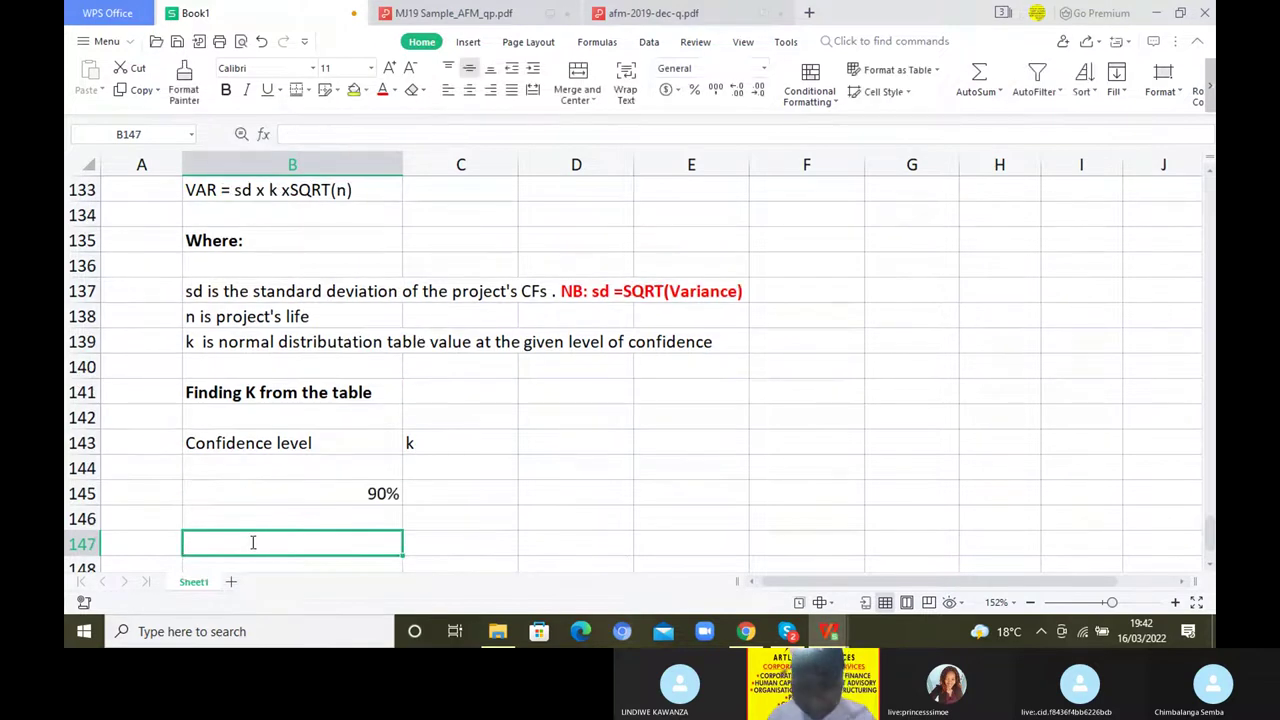
text(95%)
key(Return)
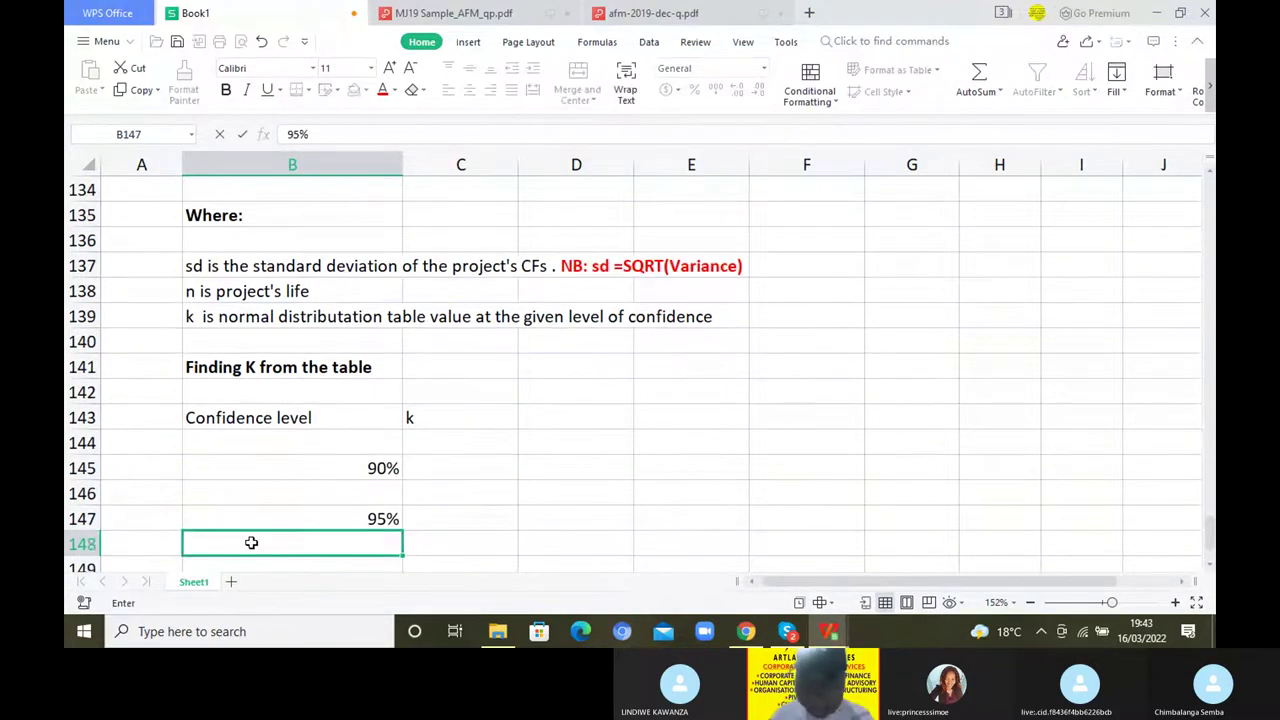
key(Return)
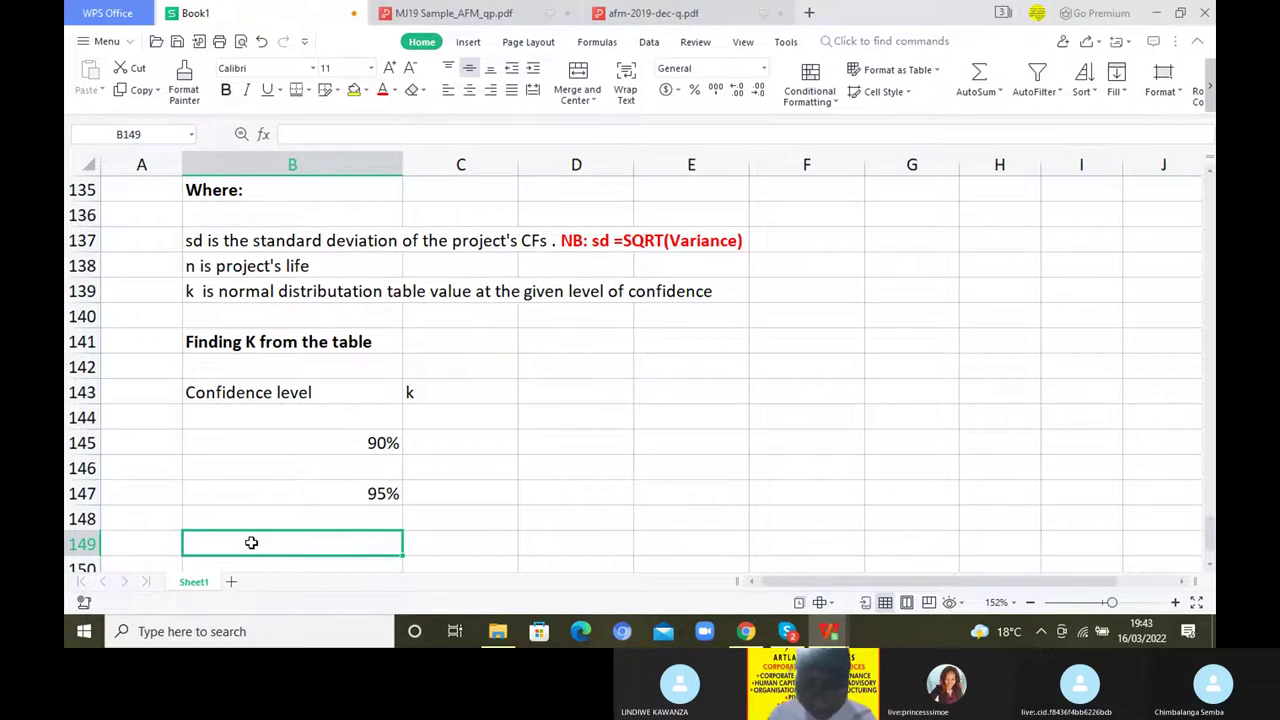
text(98)
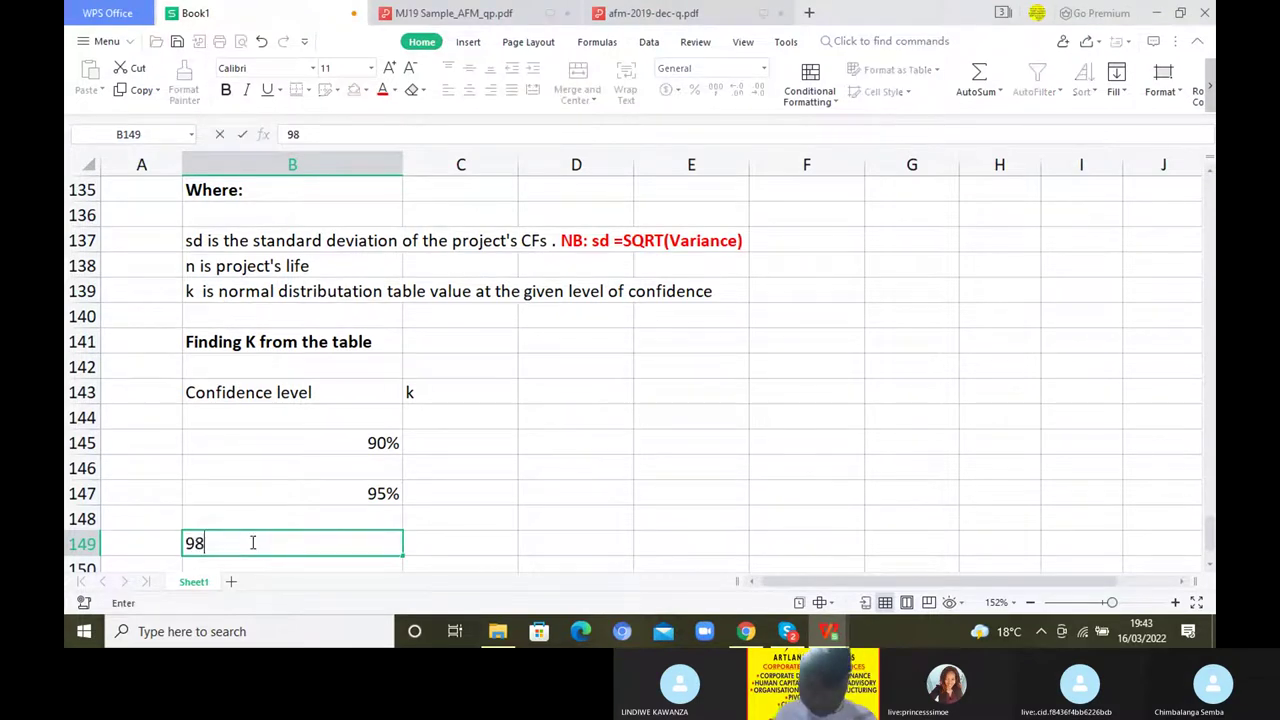
text(%)
key(Return)
key(Return)
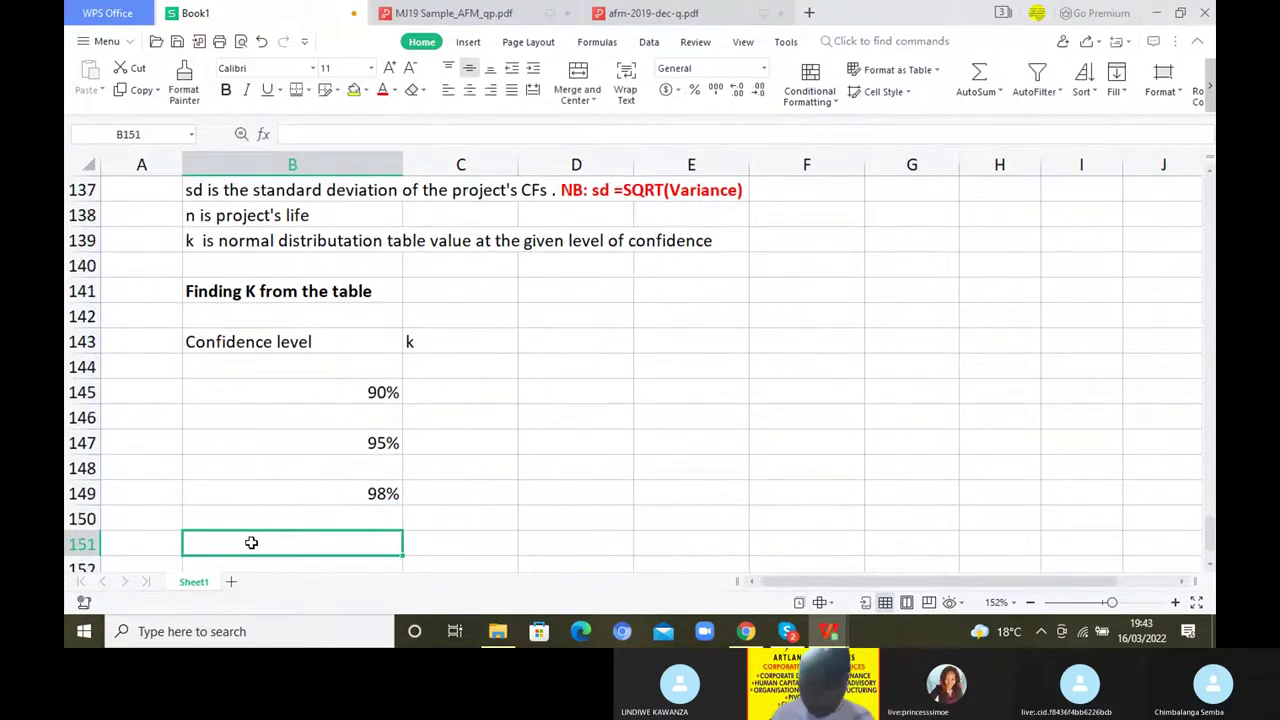
text(9)
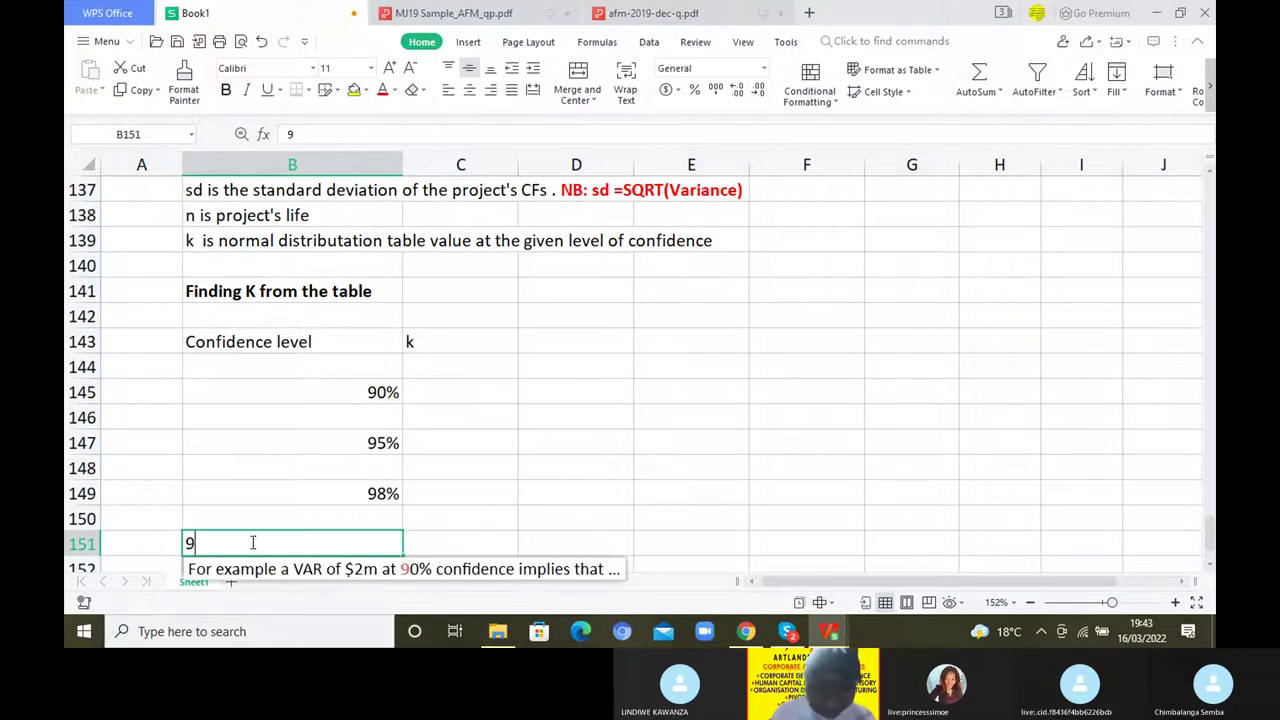
text(7%)
key(Return)
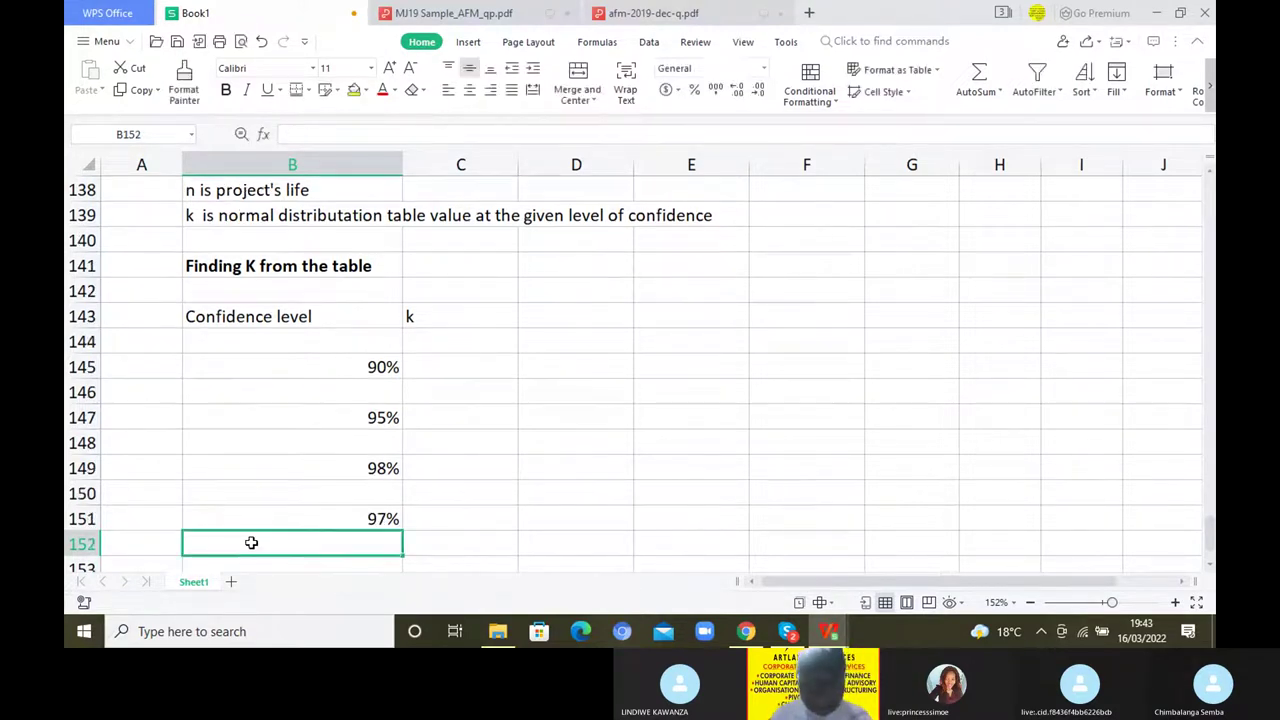
Centre the confidence levels in B145:B151 and make the headings in row 143 bold
drag(332, 359, 361, 531)
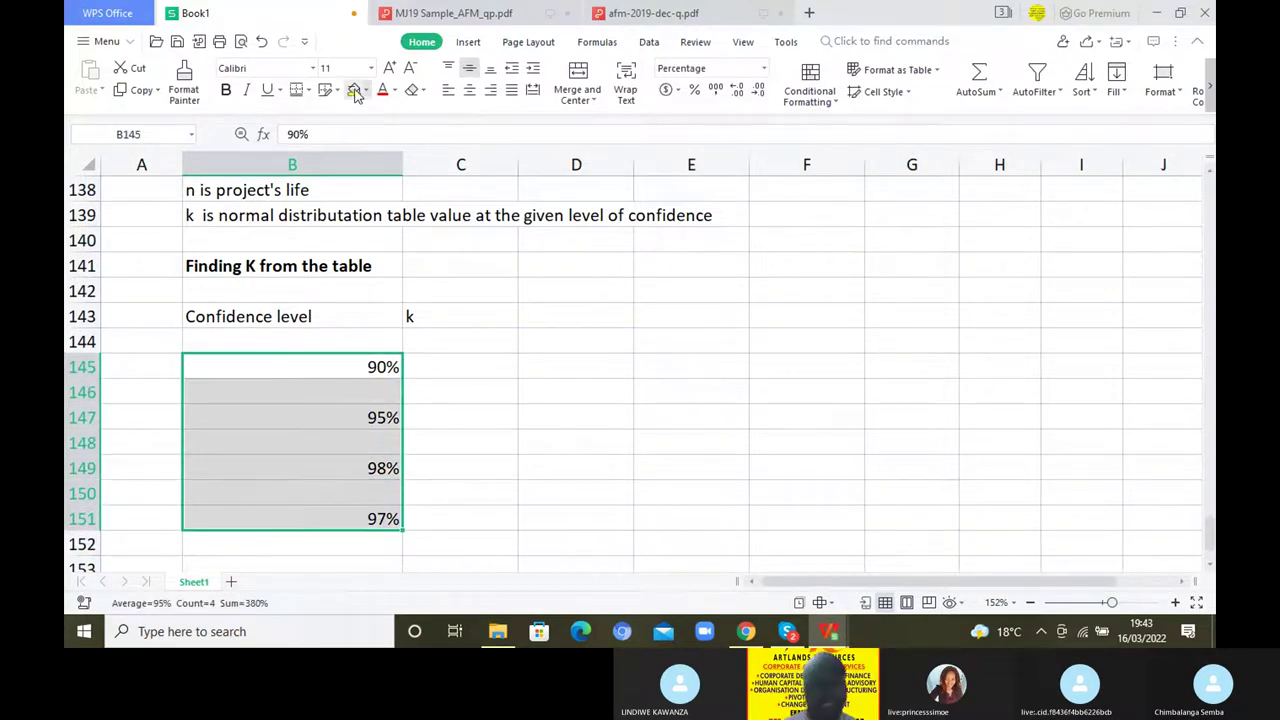
click(469, 91)
click(246, 314)
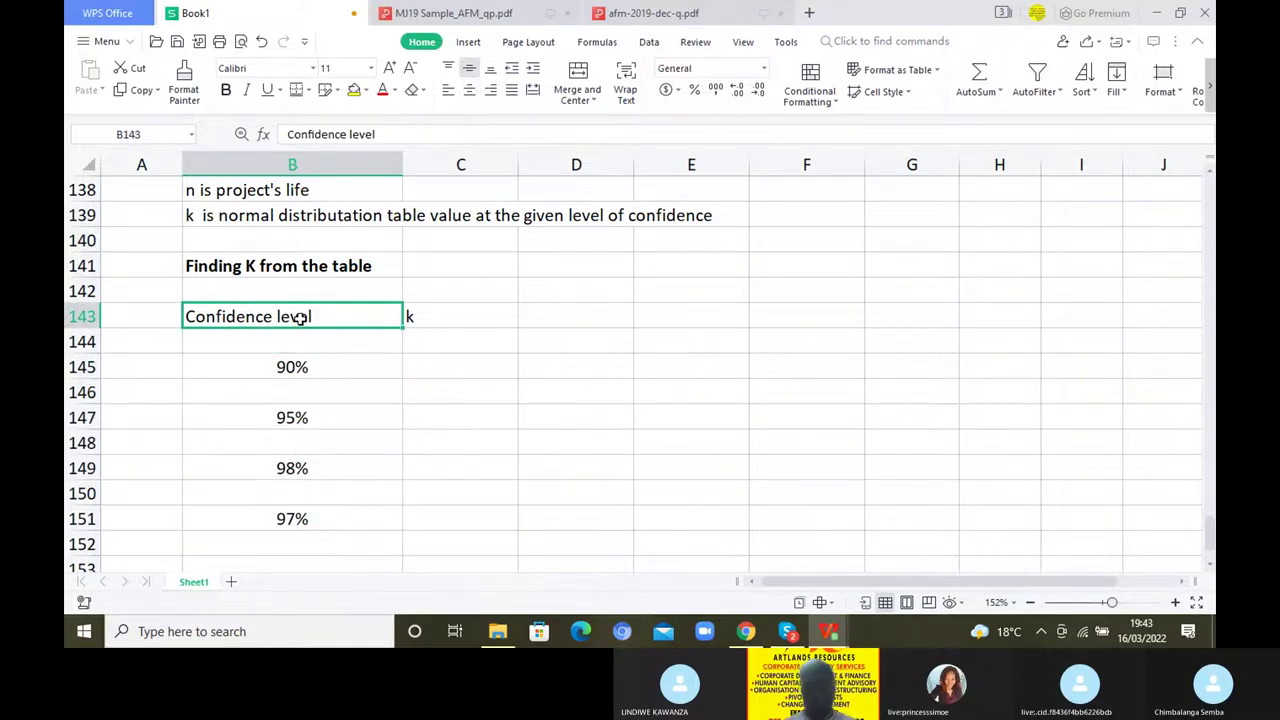
drag(300, 318, 528, 327)
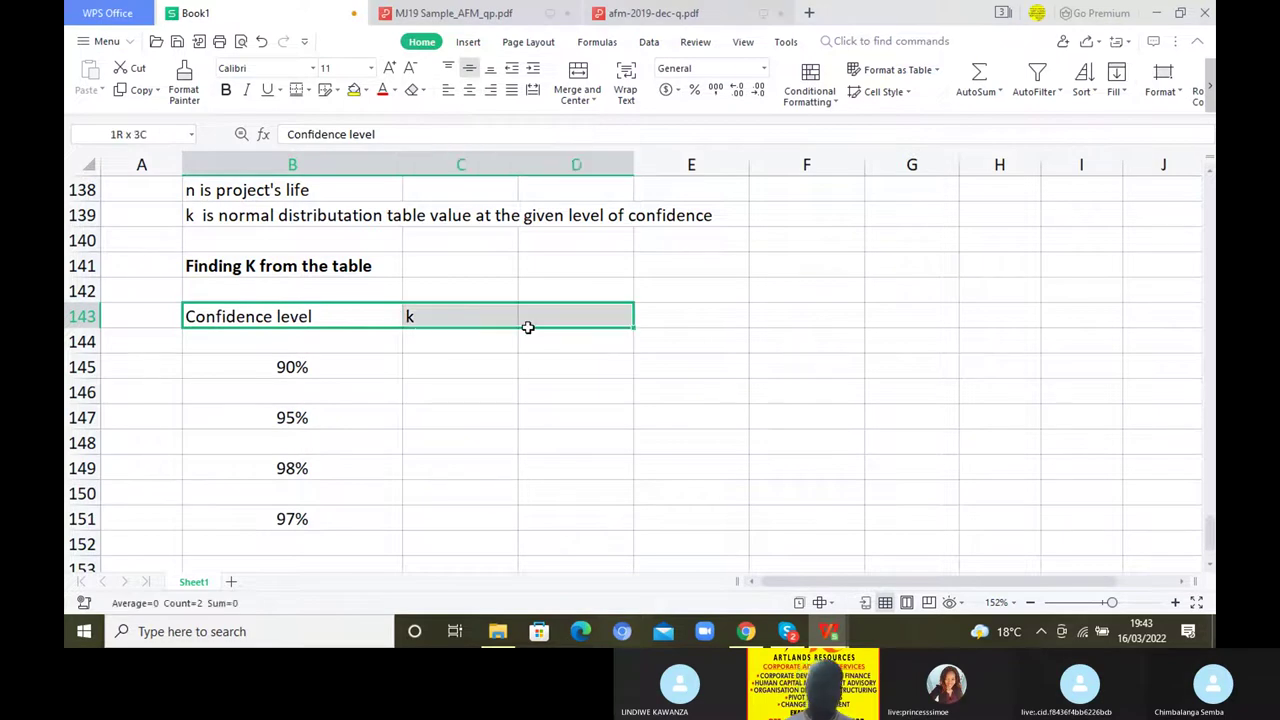
key(ctrl+b)
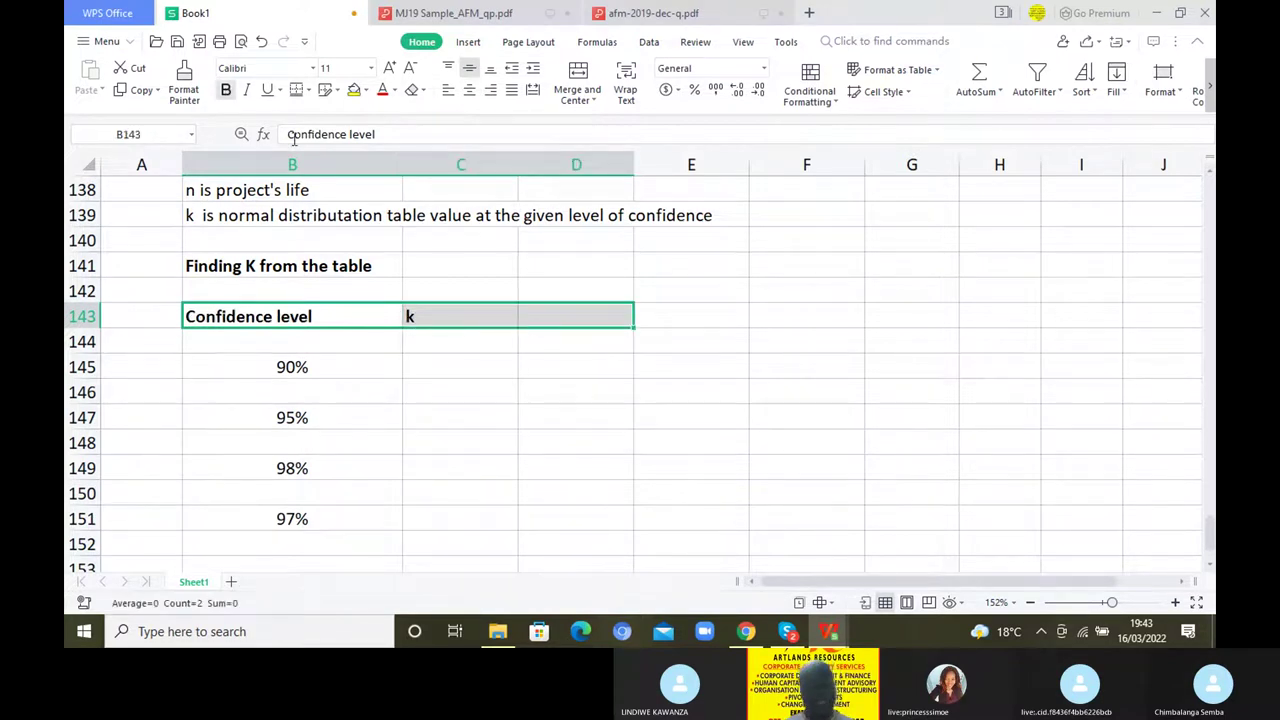
Extend the heading in cell C143 to read "k from standard normal tables"
click(266, 317)
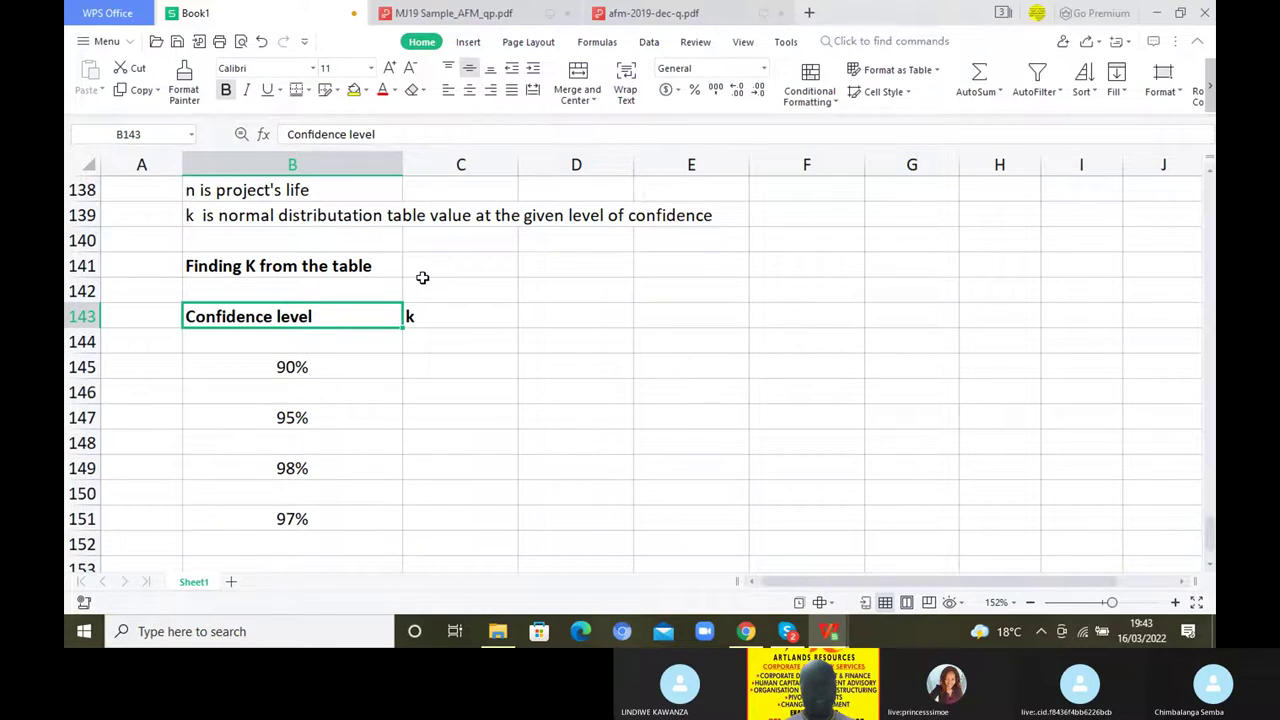
click(425, 316)
click(327, 136)
text(from)
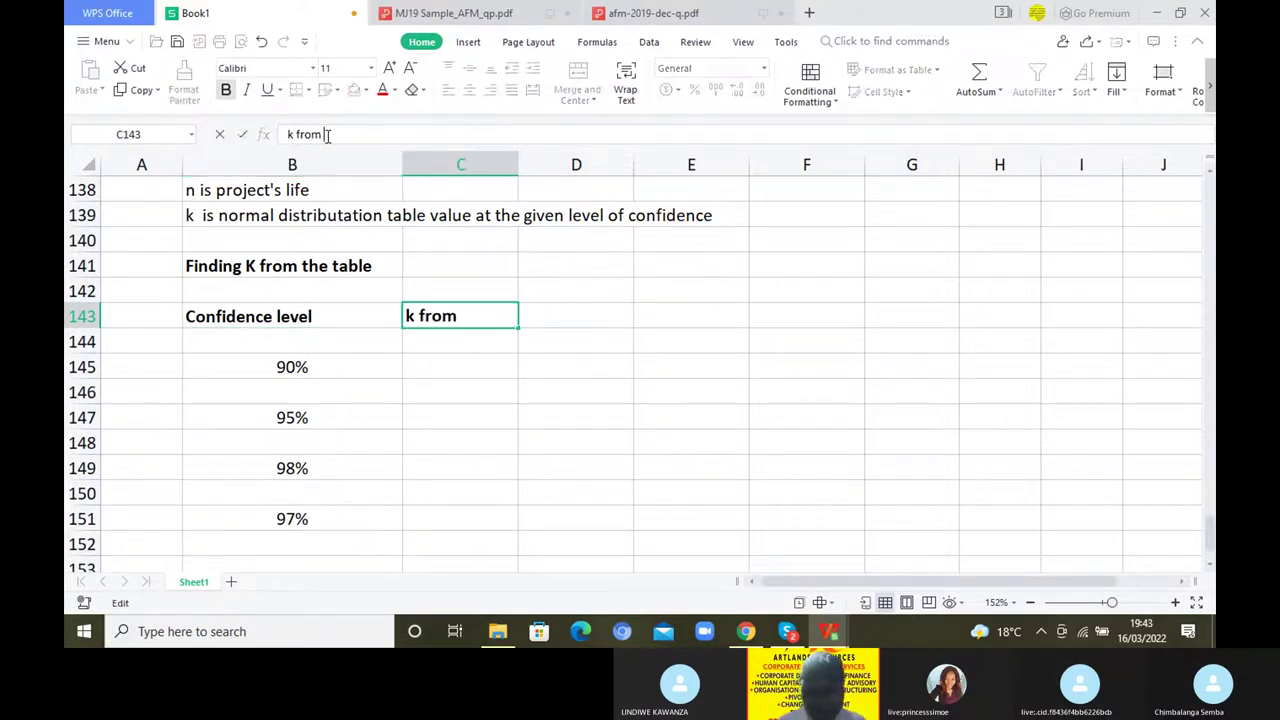
text( standard)
text(normal)
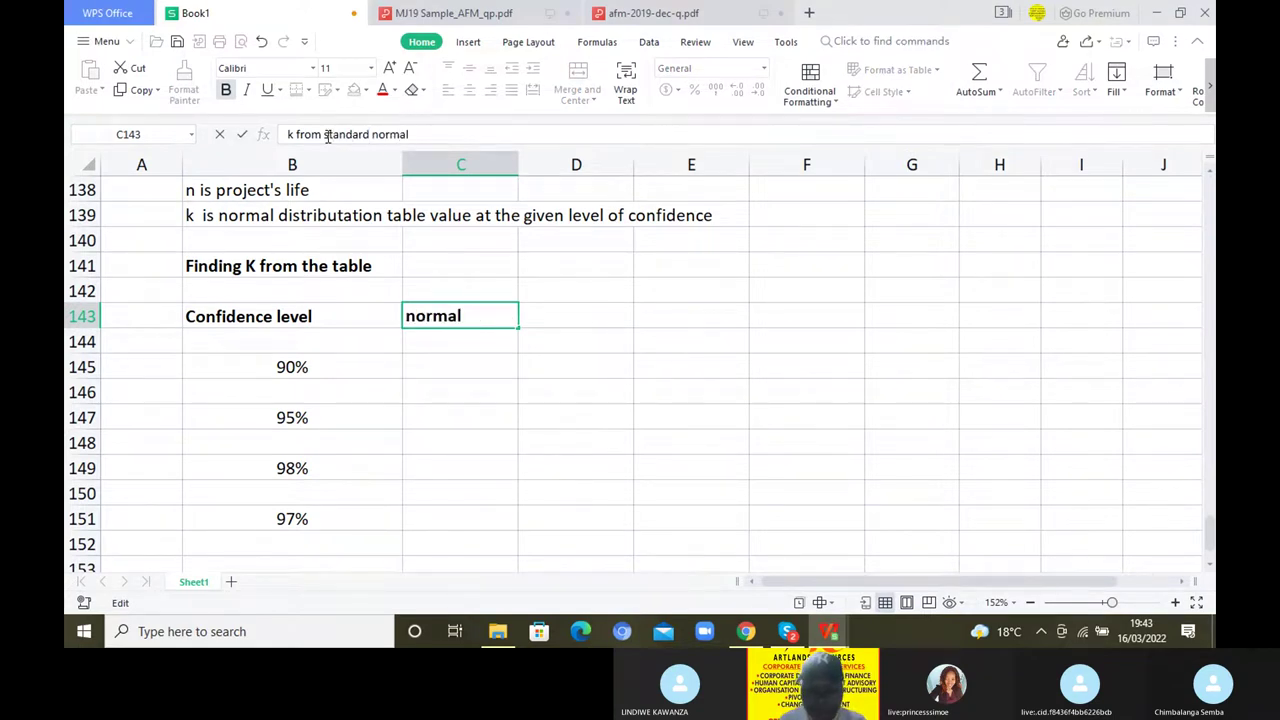
text( tables)
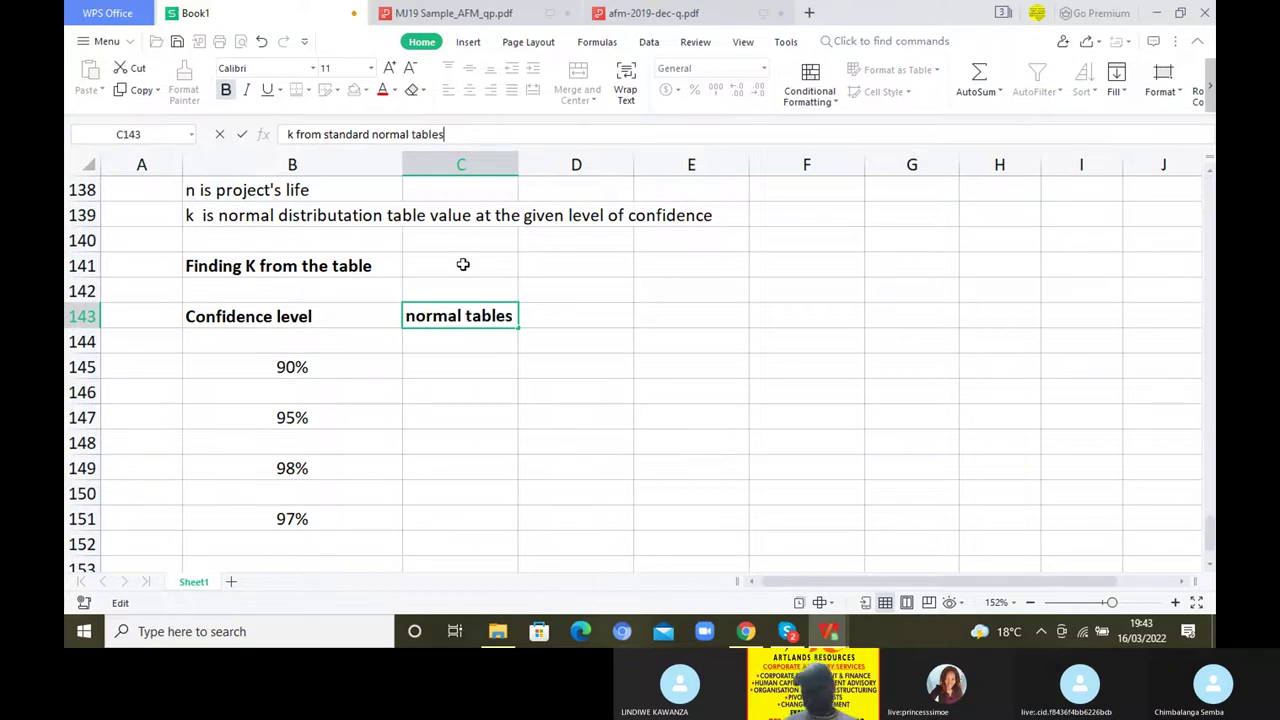
click(524, 433)
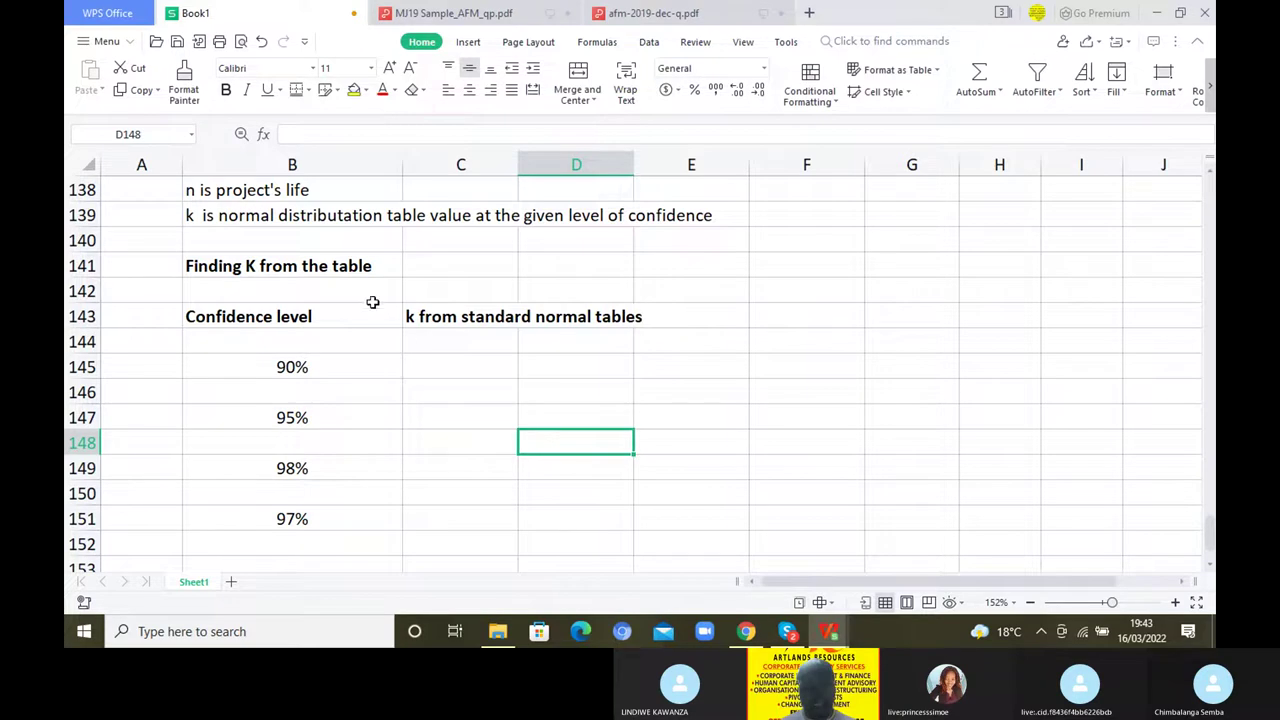
Switch to MJ19 Sample_AFM_qp.pdf and highlight the last value, 0.4990, in the 3.0 row of the standard normal distribution table
click(436, 364)
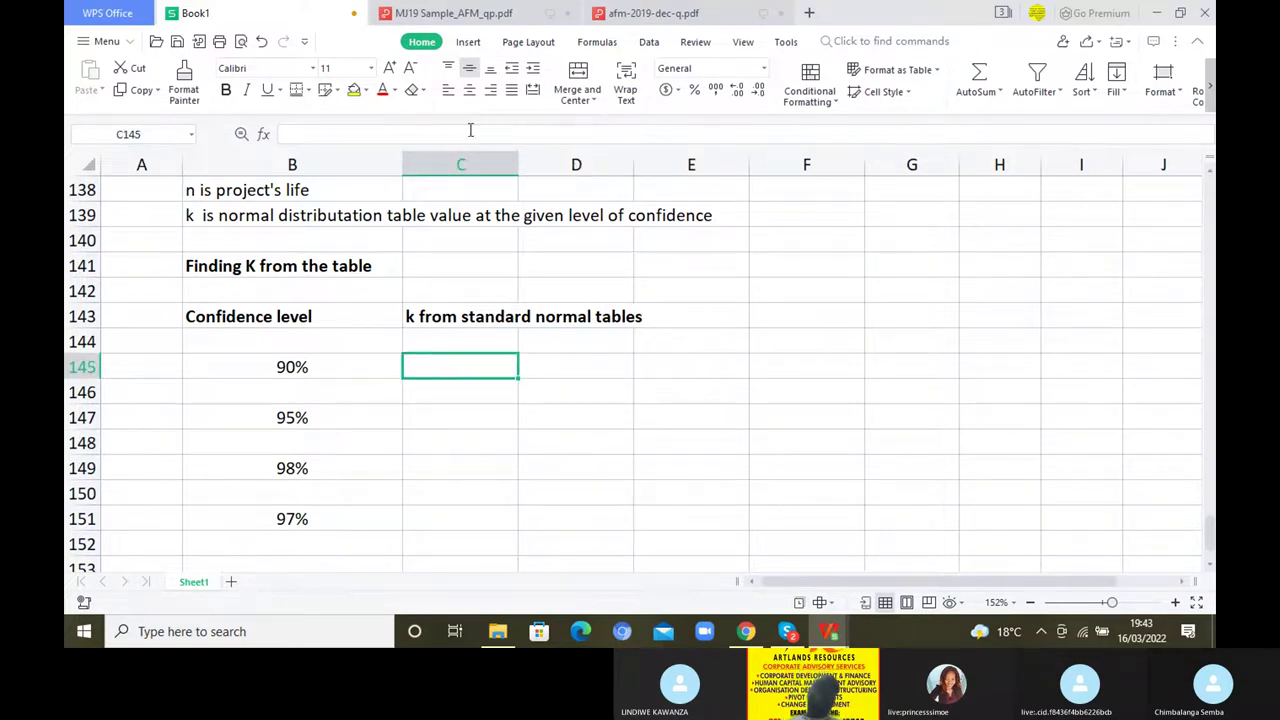
click(478, 18)
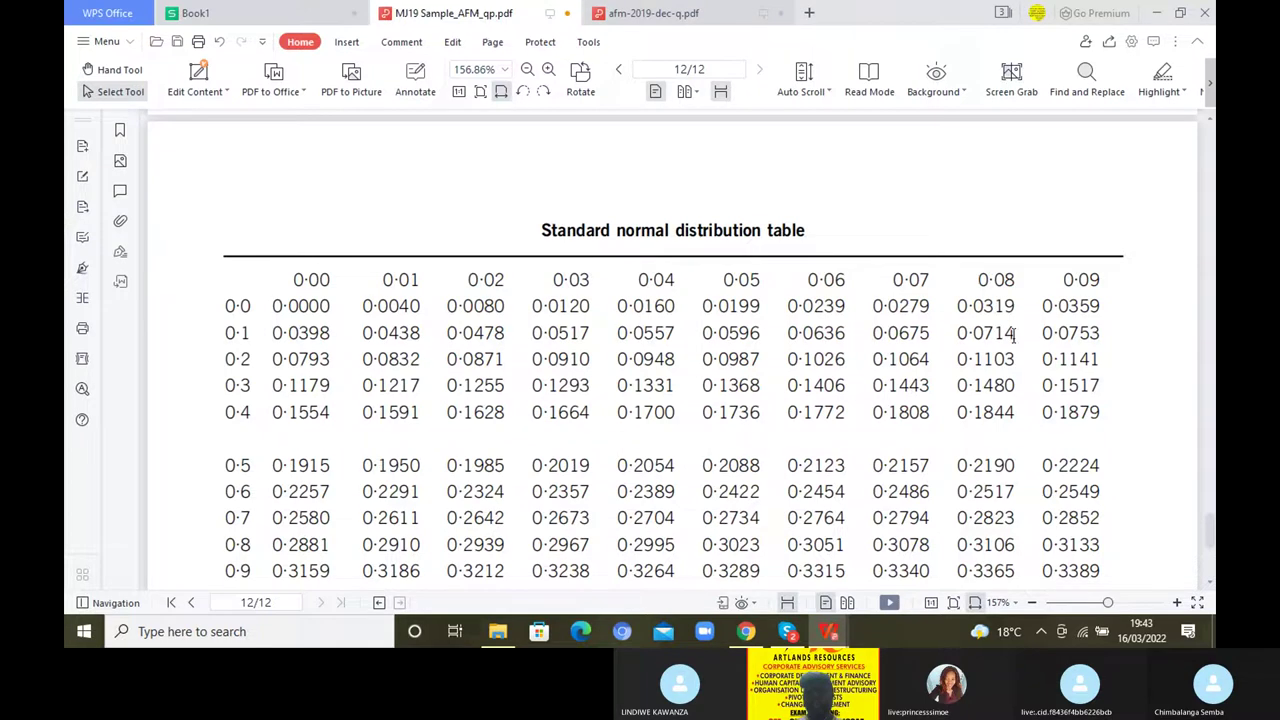
scroll(1013, 336, down, 10)
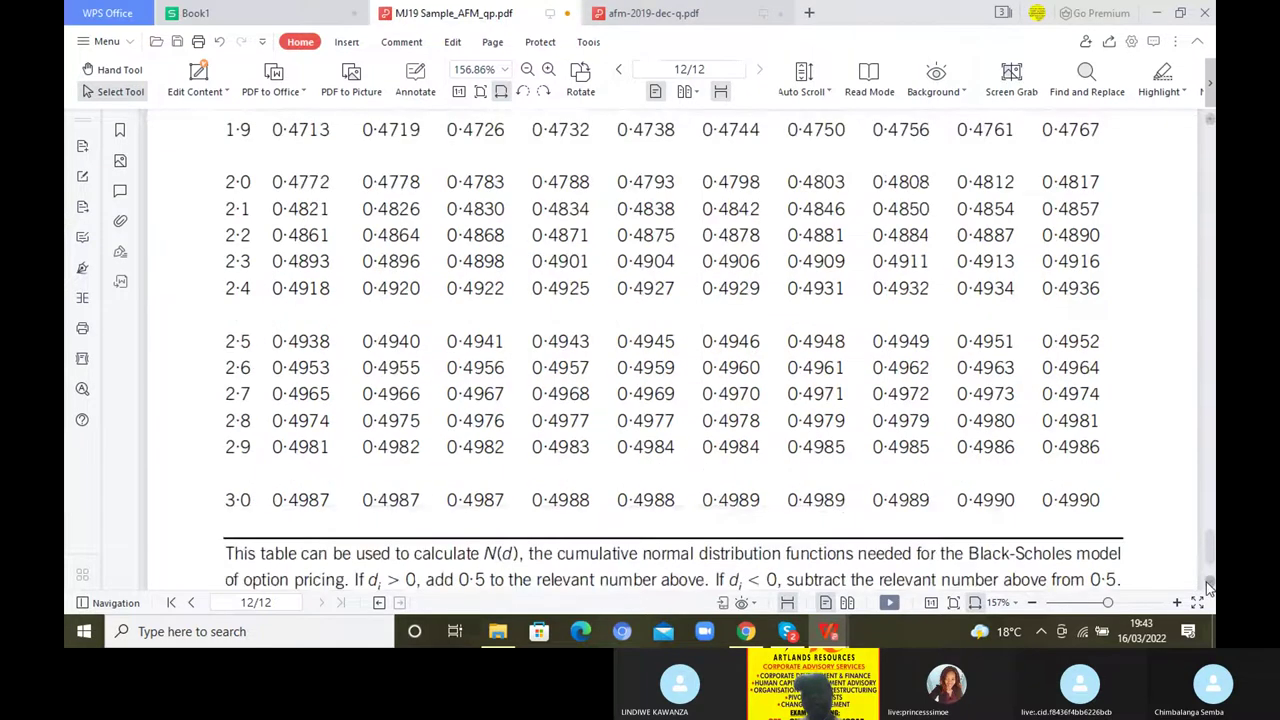
scroll(1095, 319, up, 2)
double_click(1095, 319)
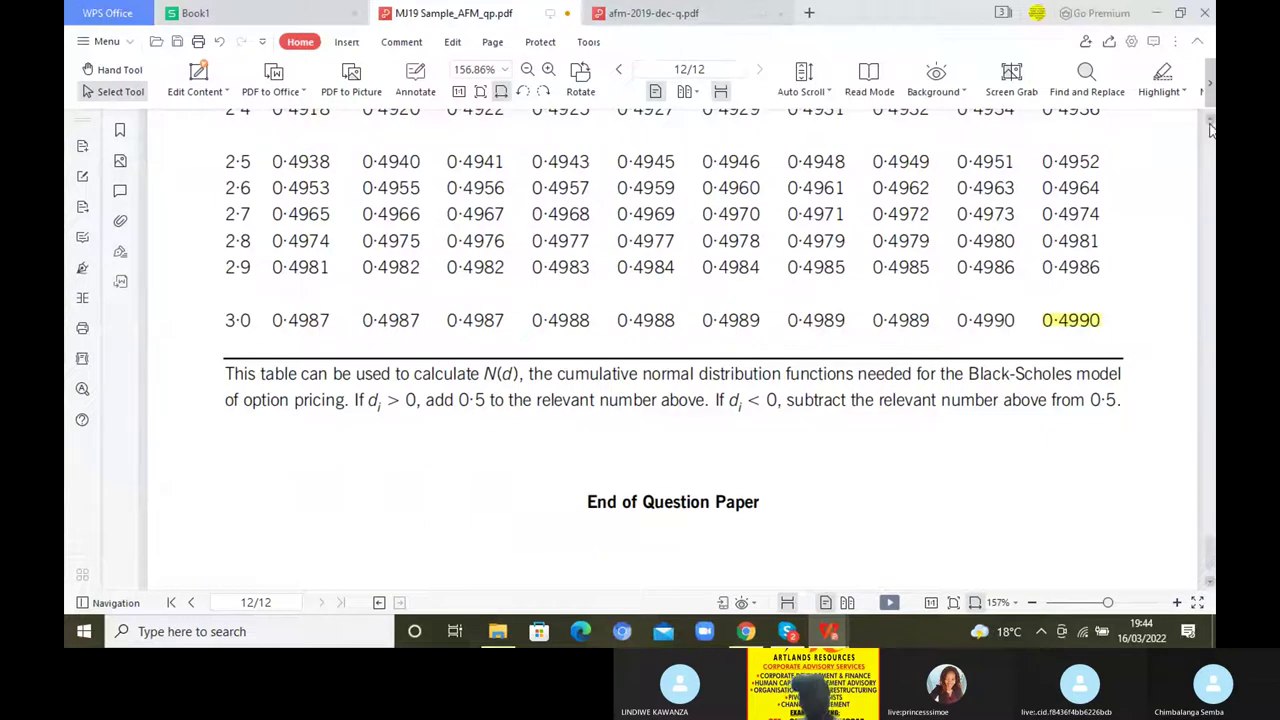
Examine the standard normal distribution table from its last rows back up to the 0.0 row and column headings
scroll(1210, 128, up, 2)
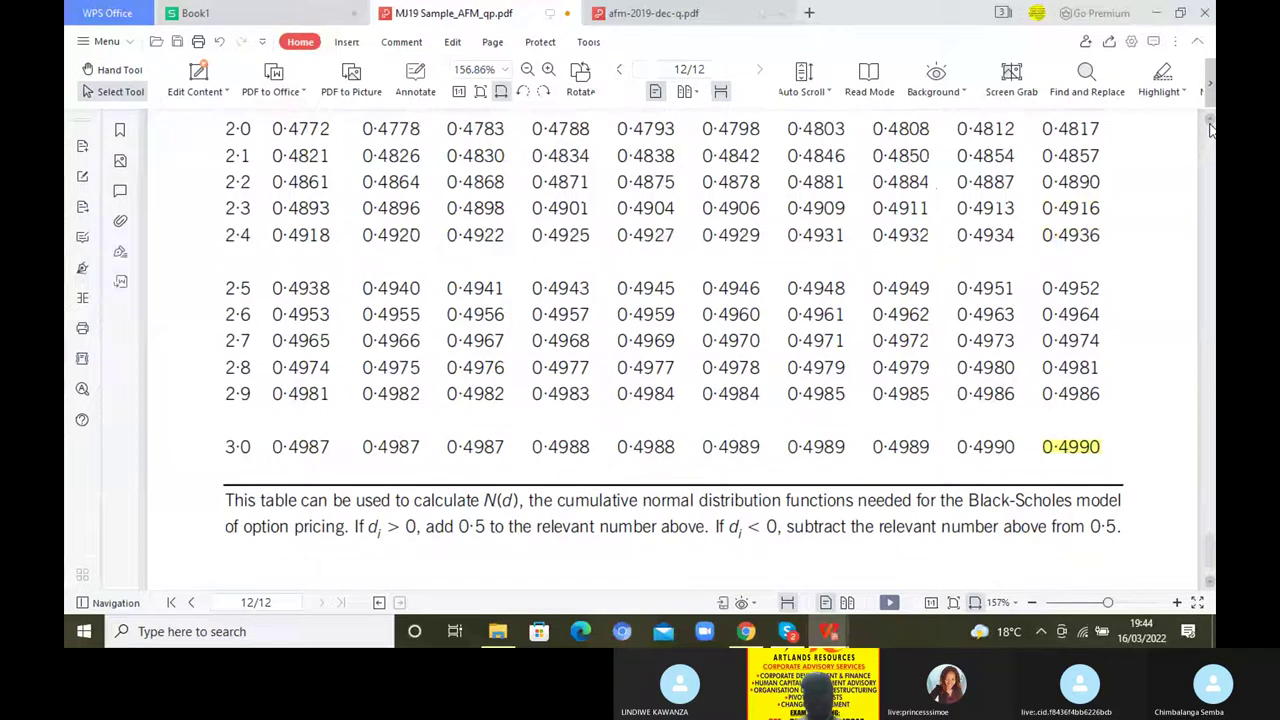
scroll(1210, 128, up, 9)
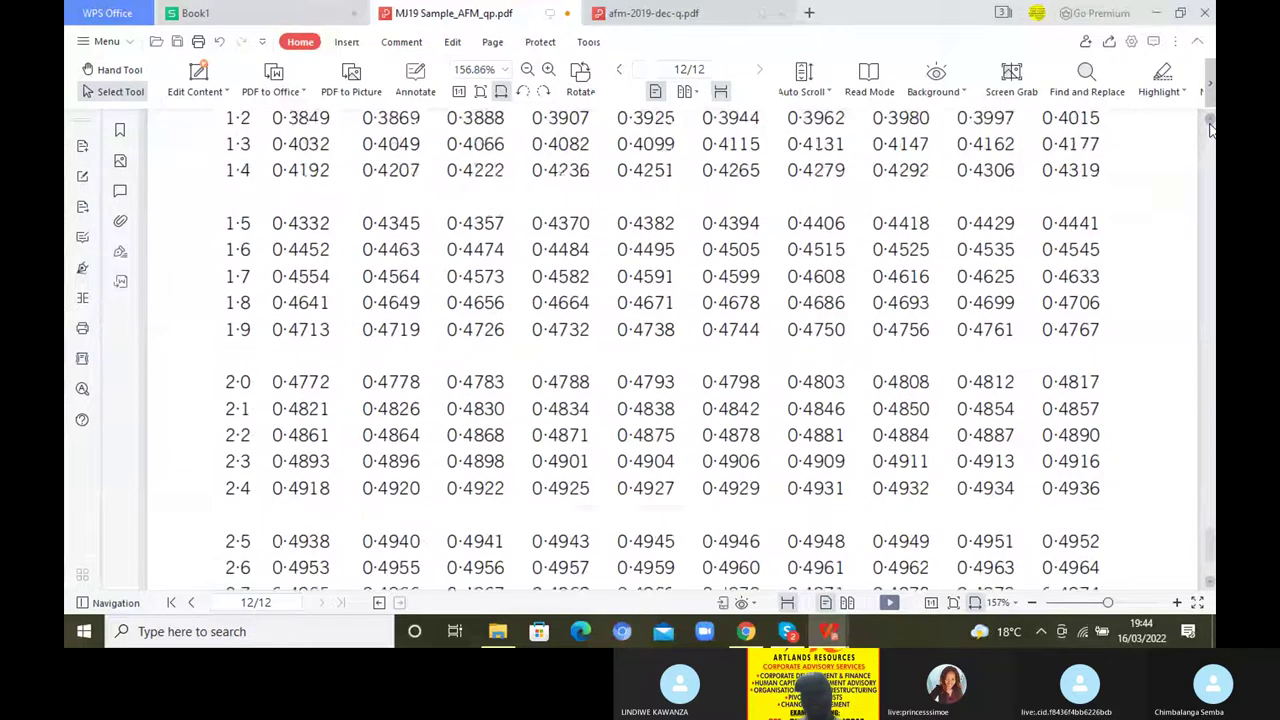
scroll(1210, 128, up, 2)
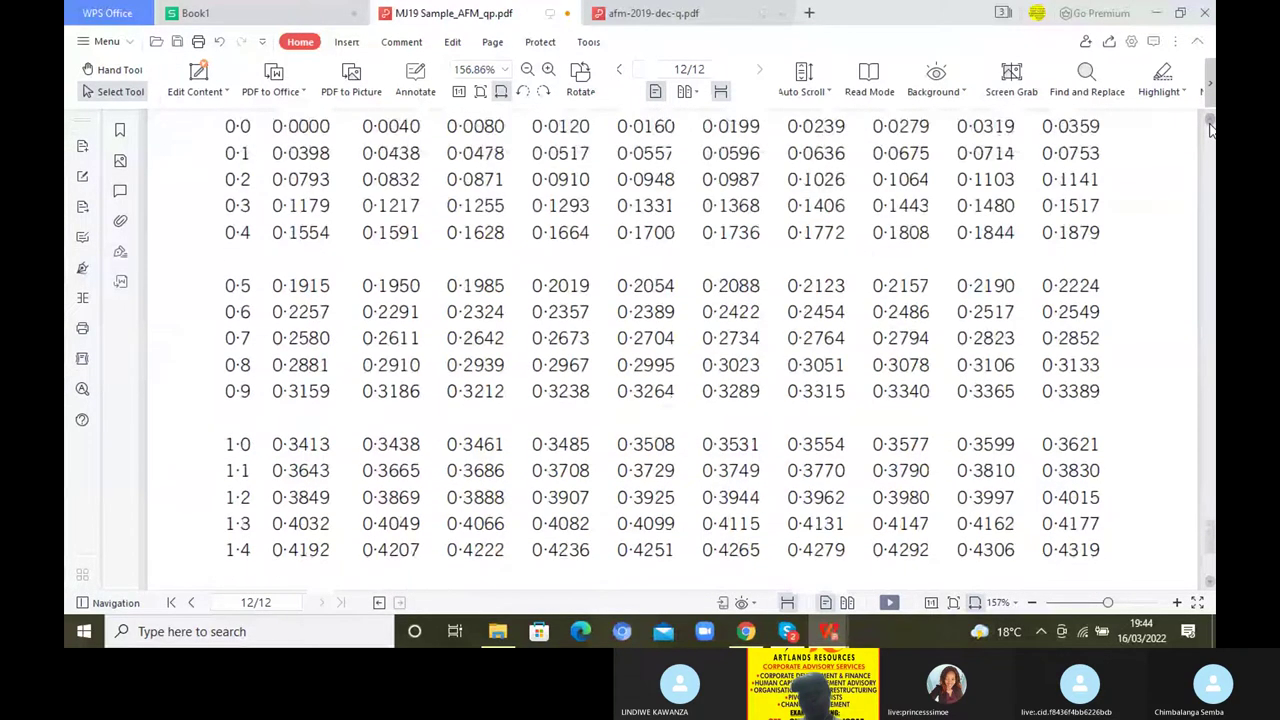
scroll(1210, 128, up, 6)
scroll(1208, 590, down, 4)
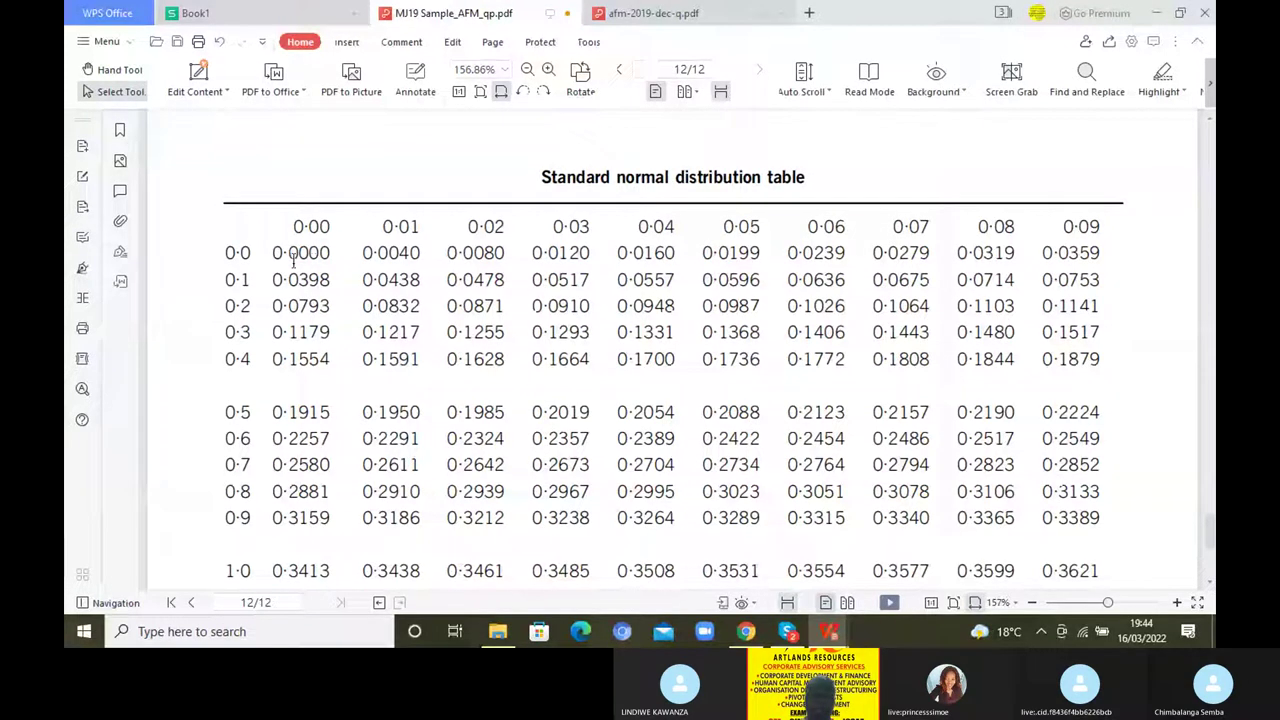
drag(291, 255, 330, 280)
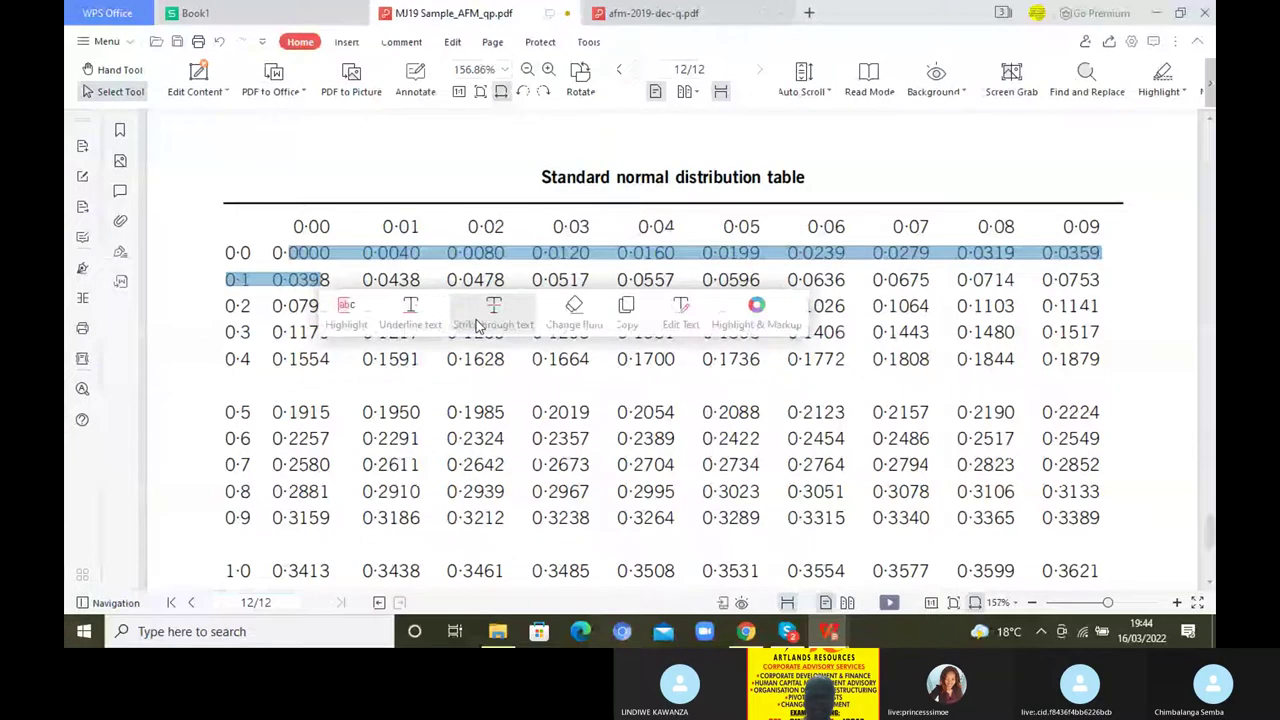
click(488, 301)
click(220, 41)
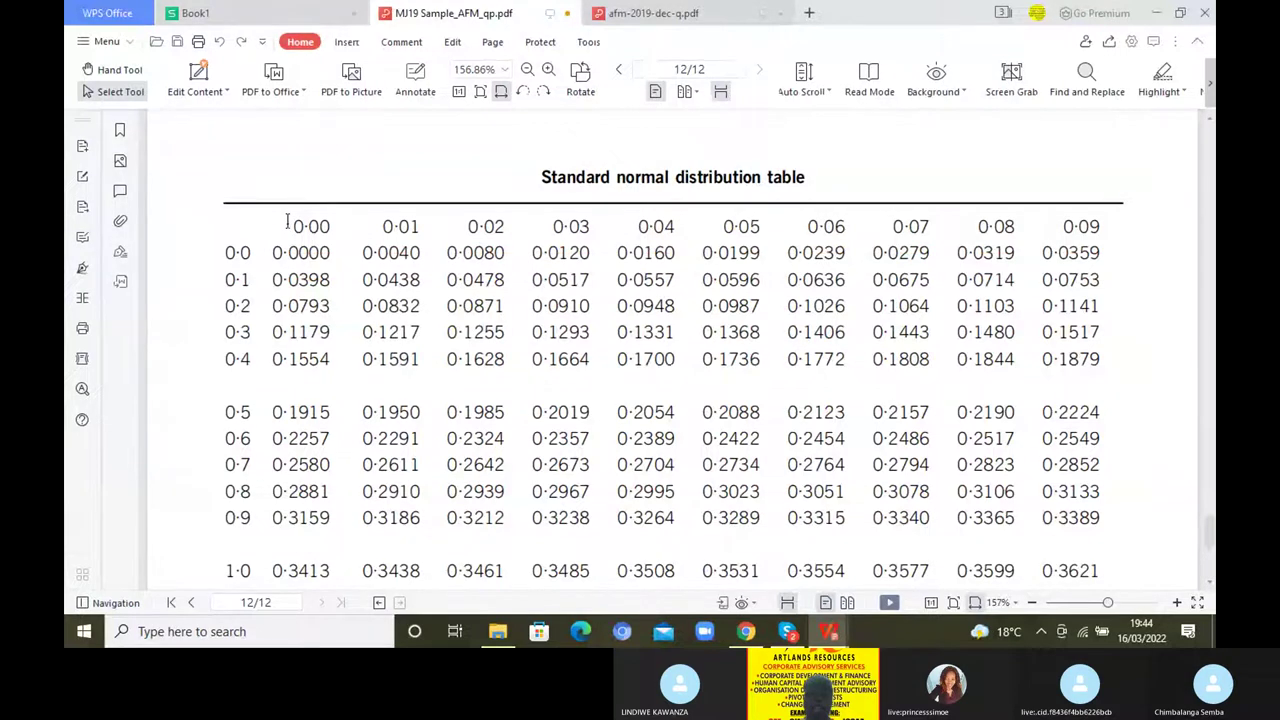
Strike through the column headings 0.00 to 0.09 of the standard normal distribution table and highlight the first value, 0.0000, in the 0.0 row
drag(287, 224, 1048, 212)
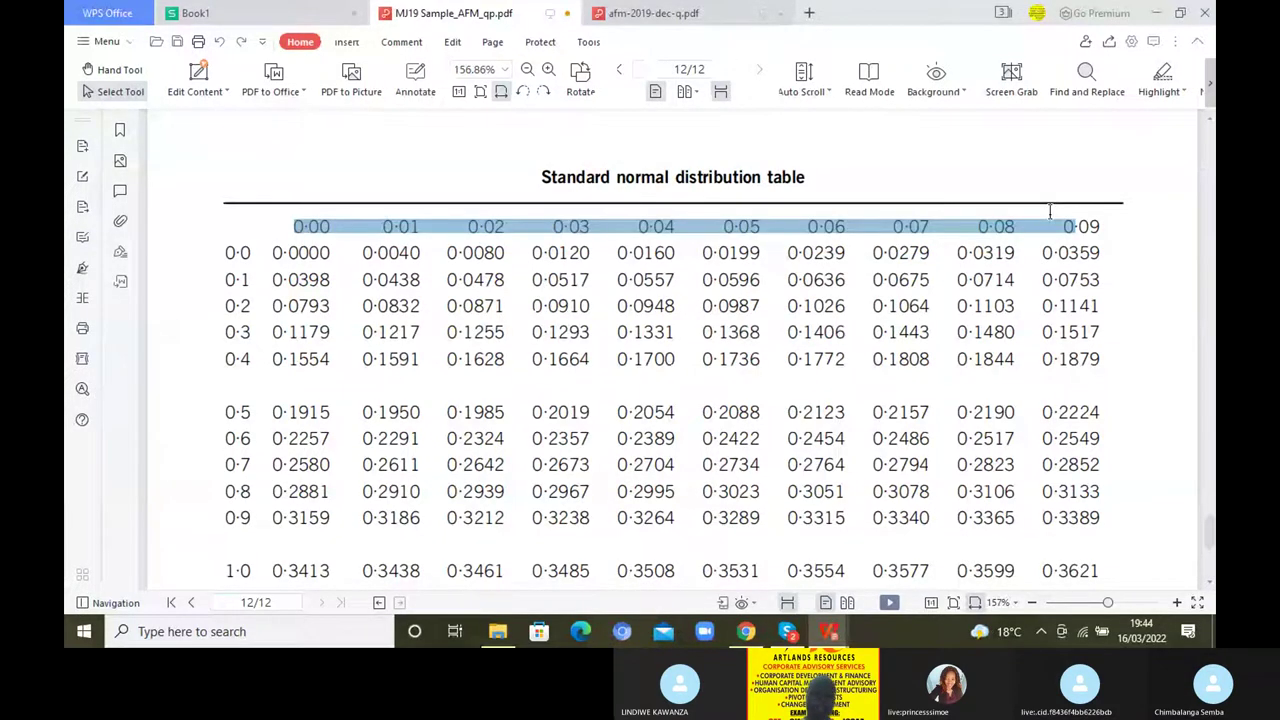
drag(1050, 210, 1102, 224)
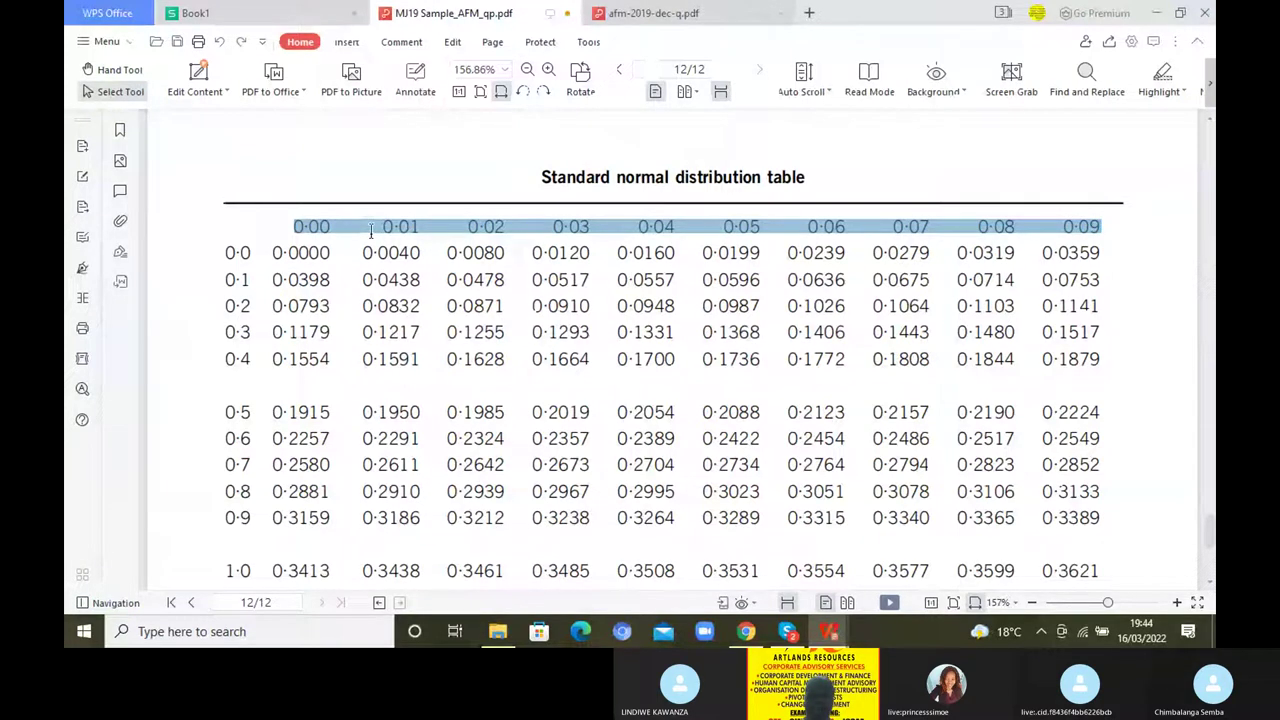
shift+click(426, 246)
right_click(426, 246)
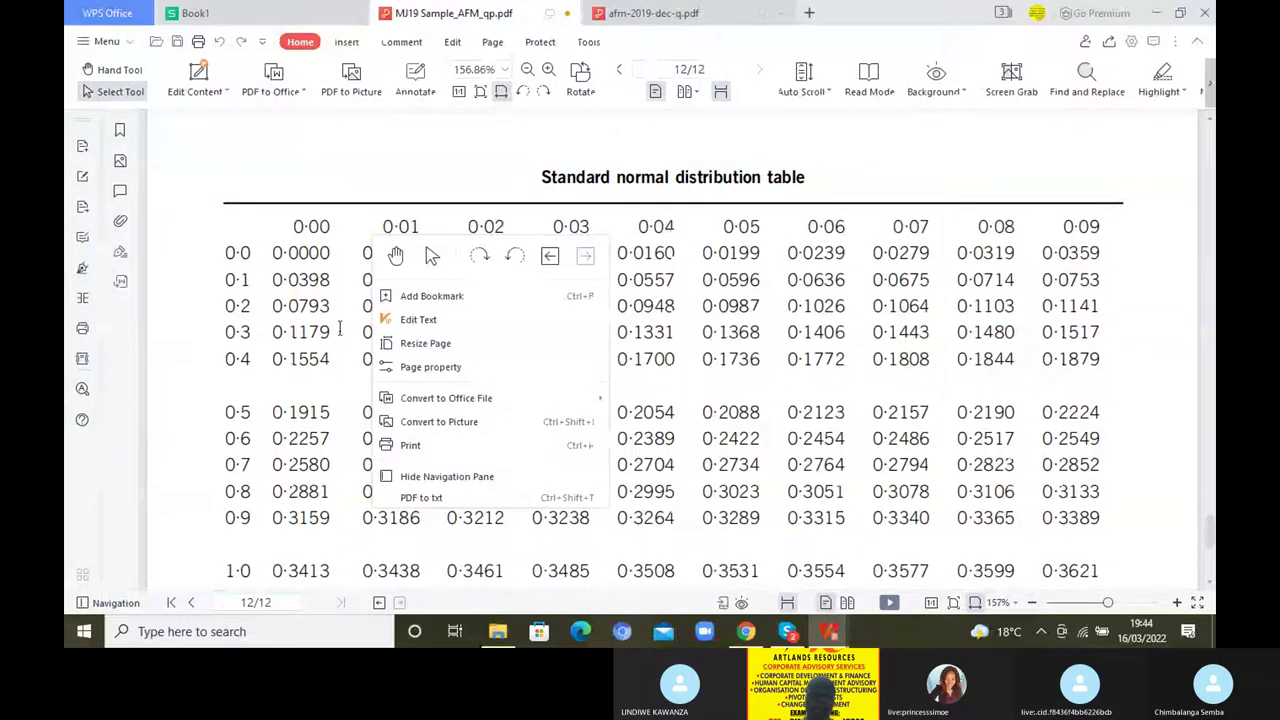
key(Escape)
drag(459, 236, 1112, 231)
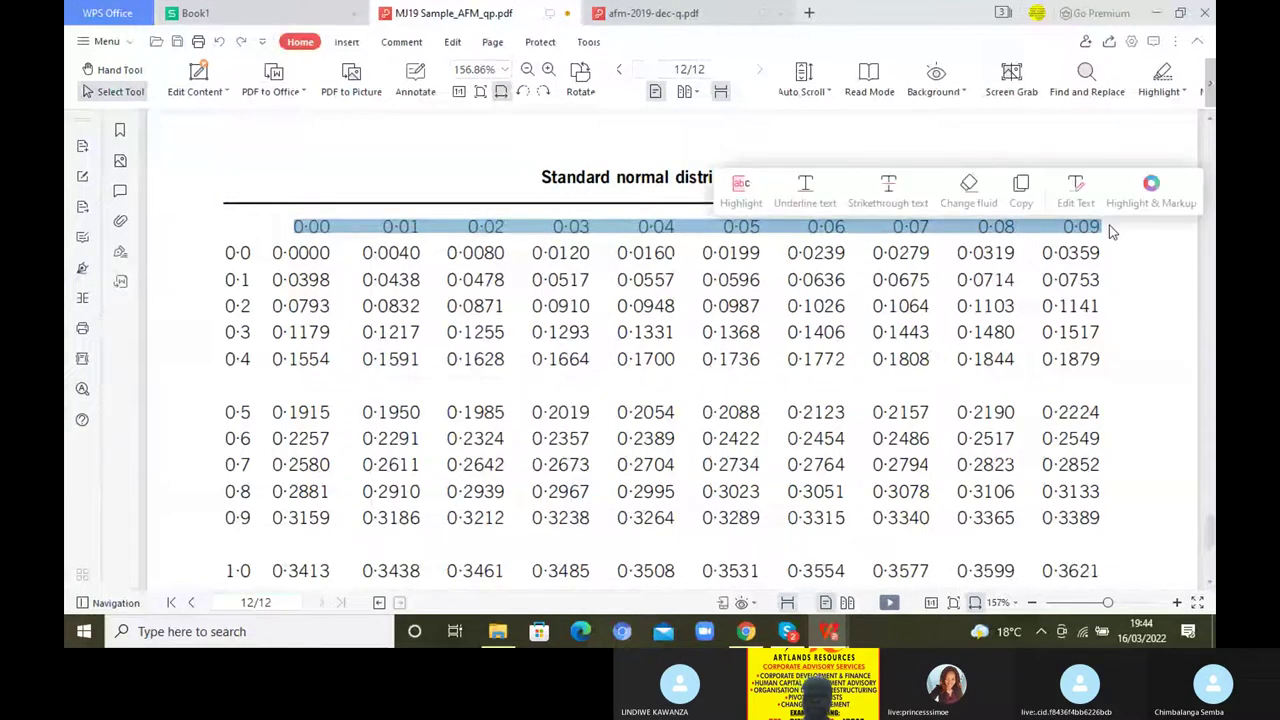
click(889, 195)
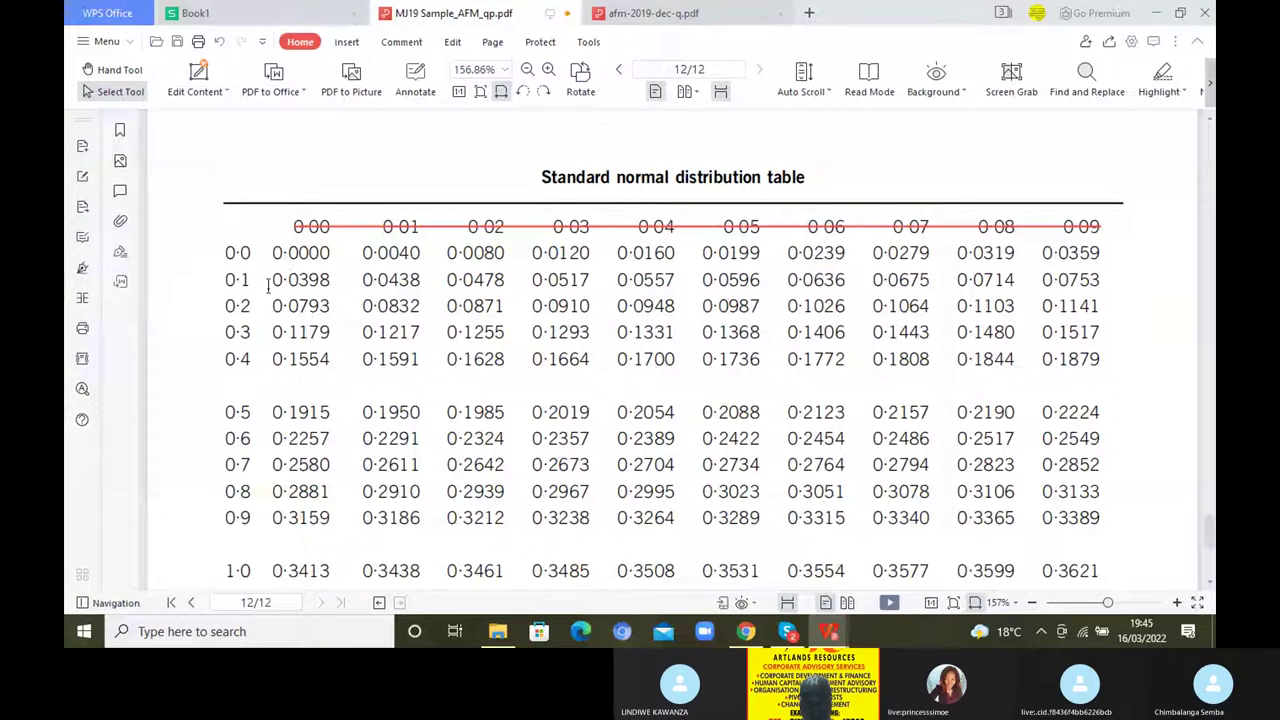
drag(274, 253, 365, 279)
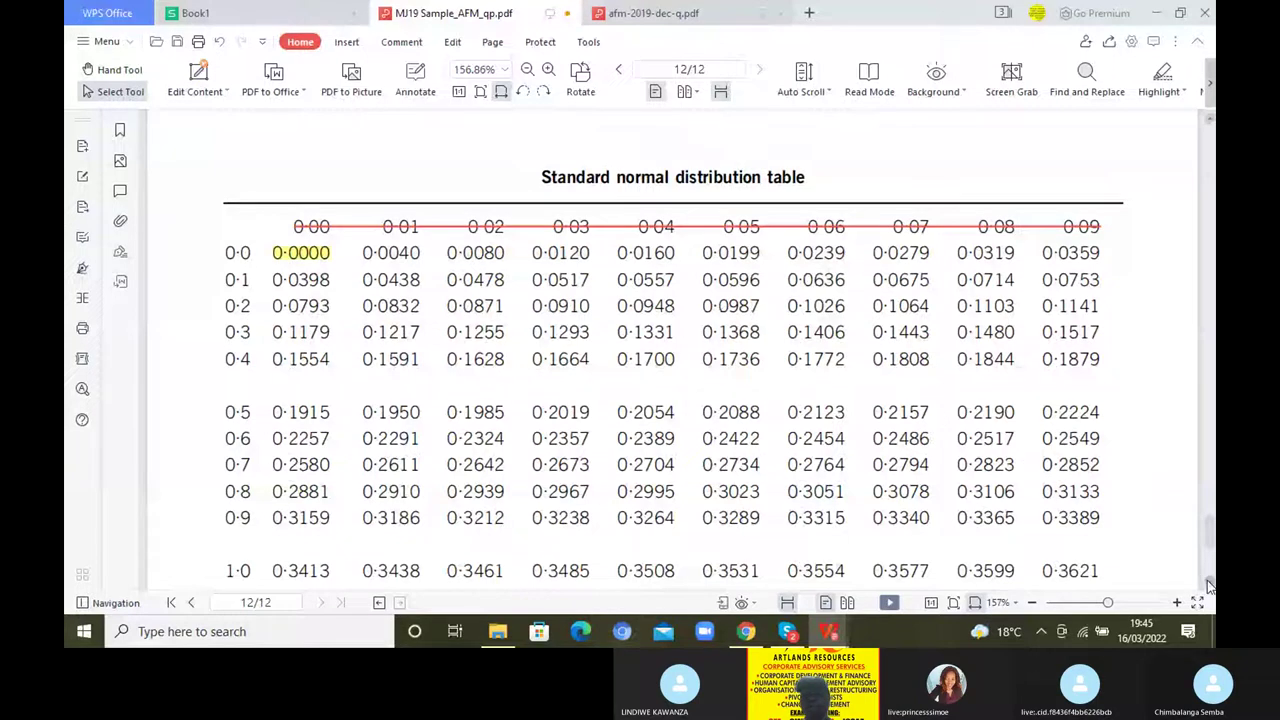
Examine the range of values in the standard normal distribution table down to the 3.0 row and back up to the headings
scroll(1209, 585, down, 3)
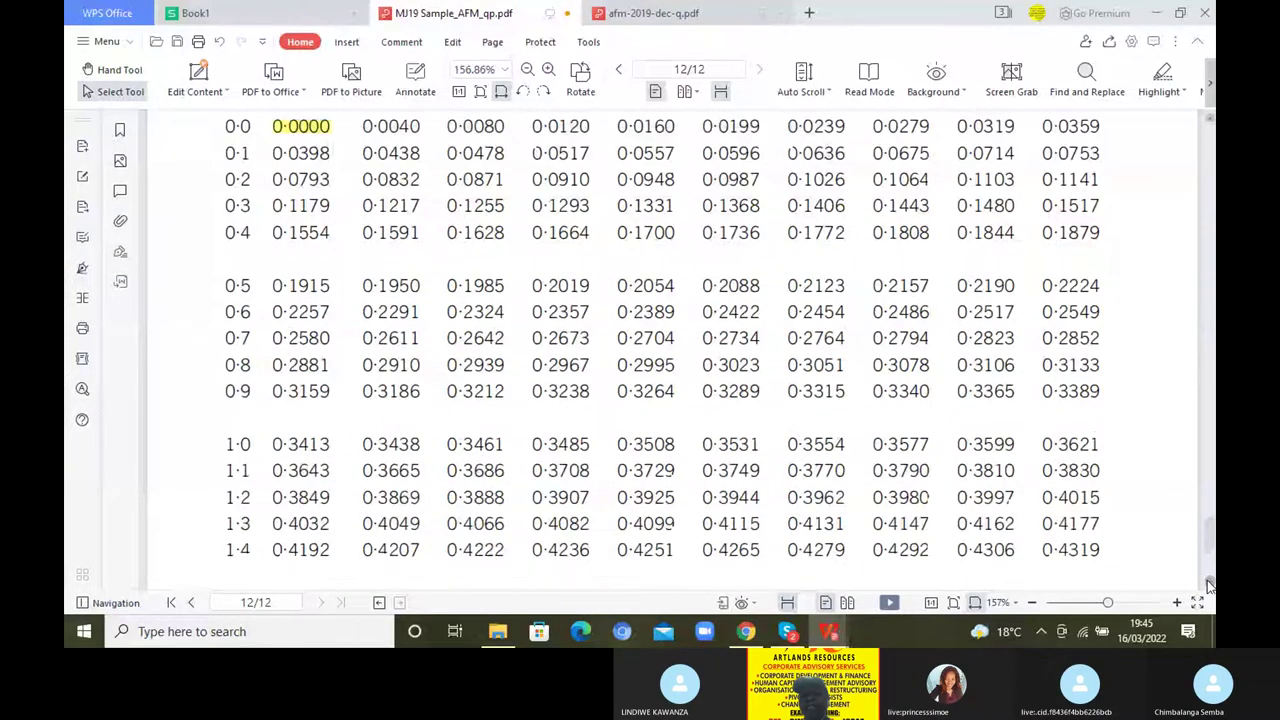
click(1209, 585)
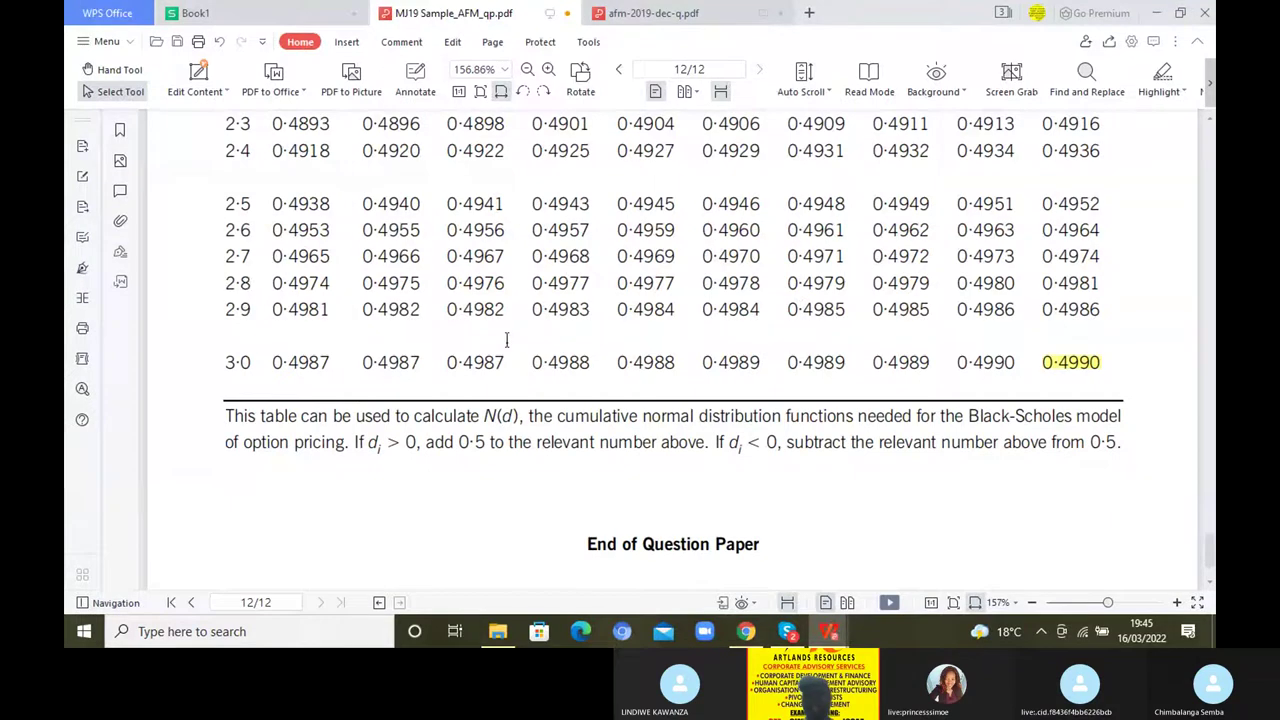
click(1210, 122)
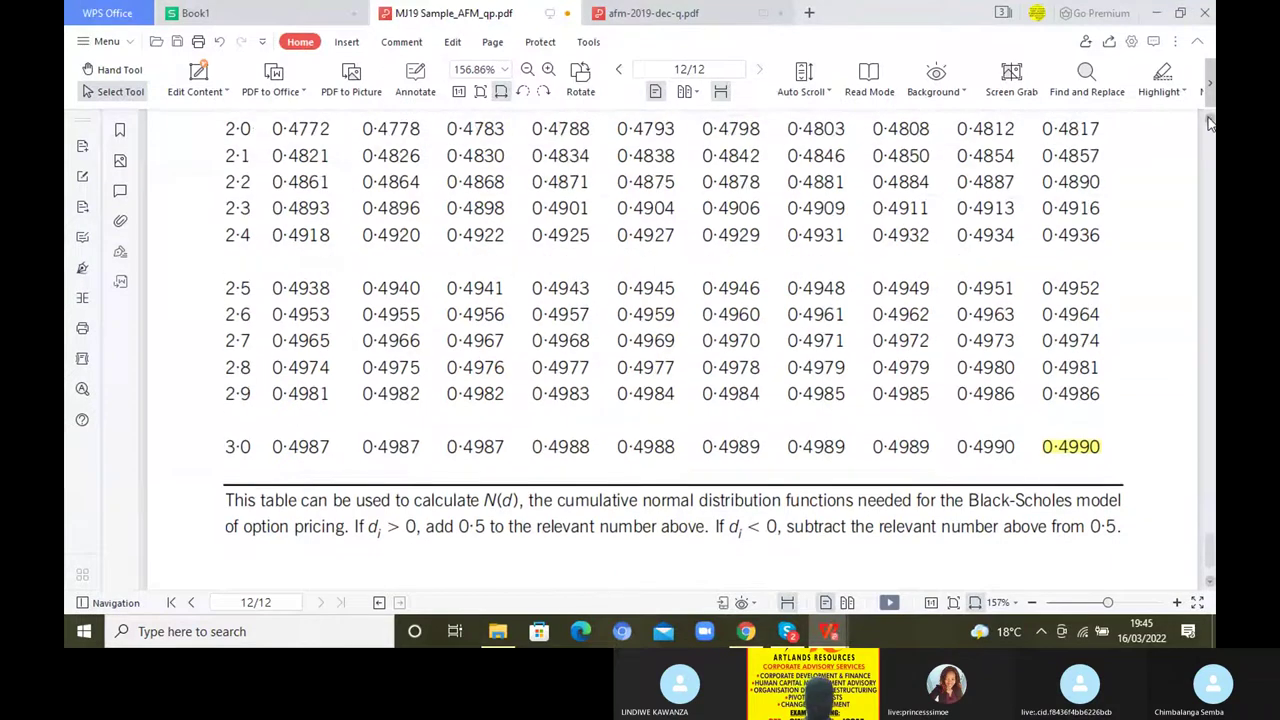
click(1210, 122)
click(1210, 122)
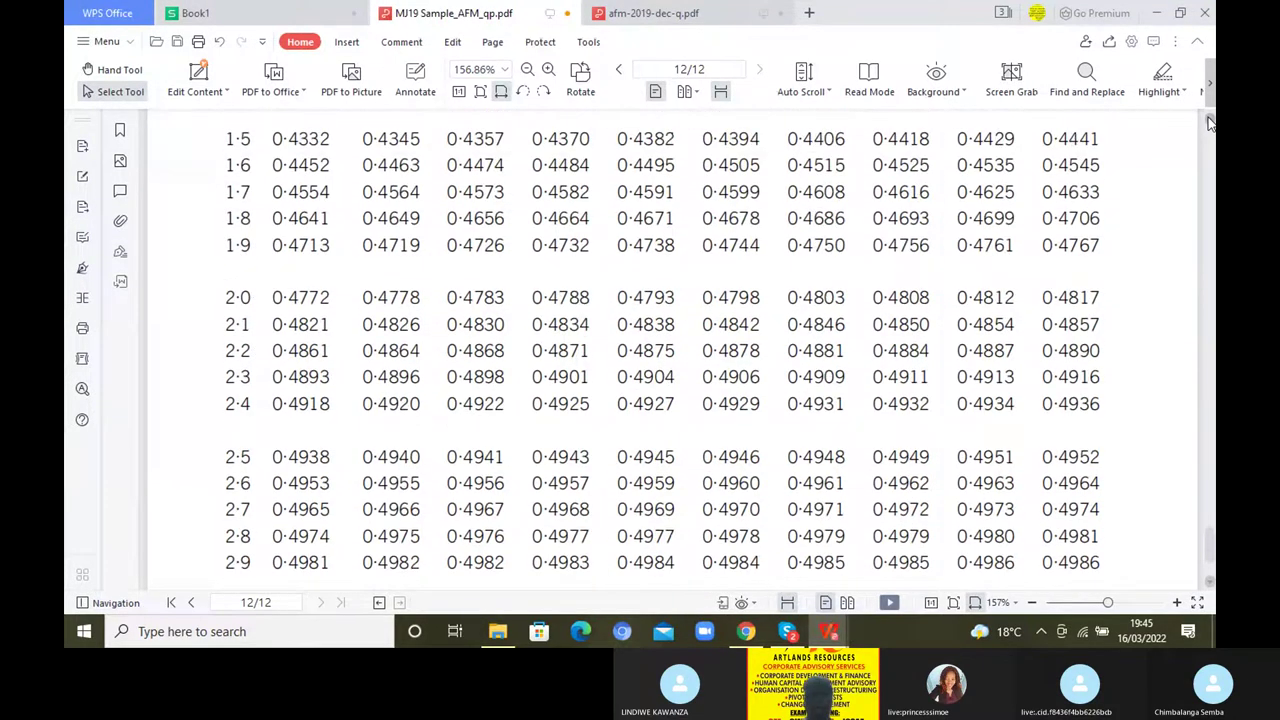
click(1210, 122)
click(1210, 122)
click(1210, 122)
click(1210, 122)
click(1210, 122)
click(1210, 122)
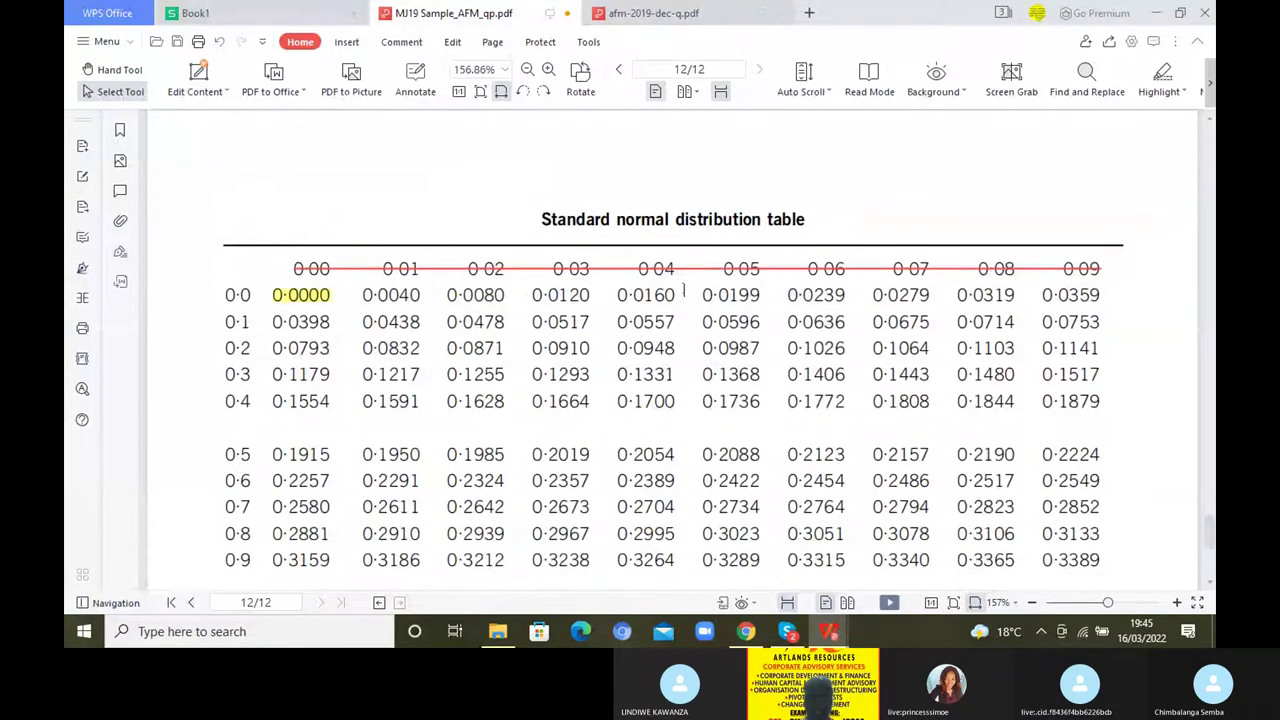
Switch to the Book1 spreadsheet and enter the working "1-0.9 =0.1 then 0.5-0.1 =0.4," in C145 for the 90% confidence level
click(260, 20)
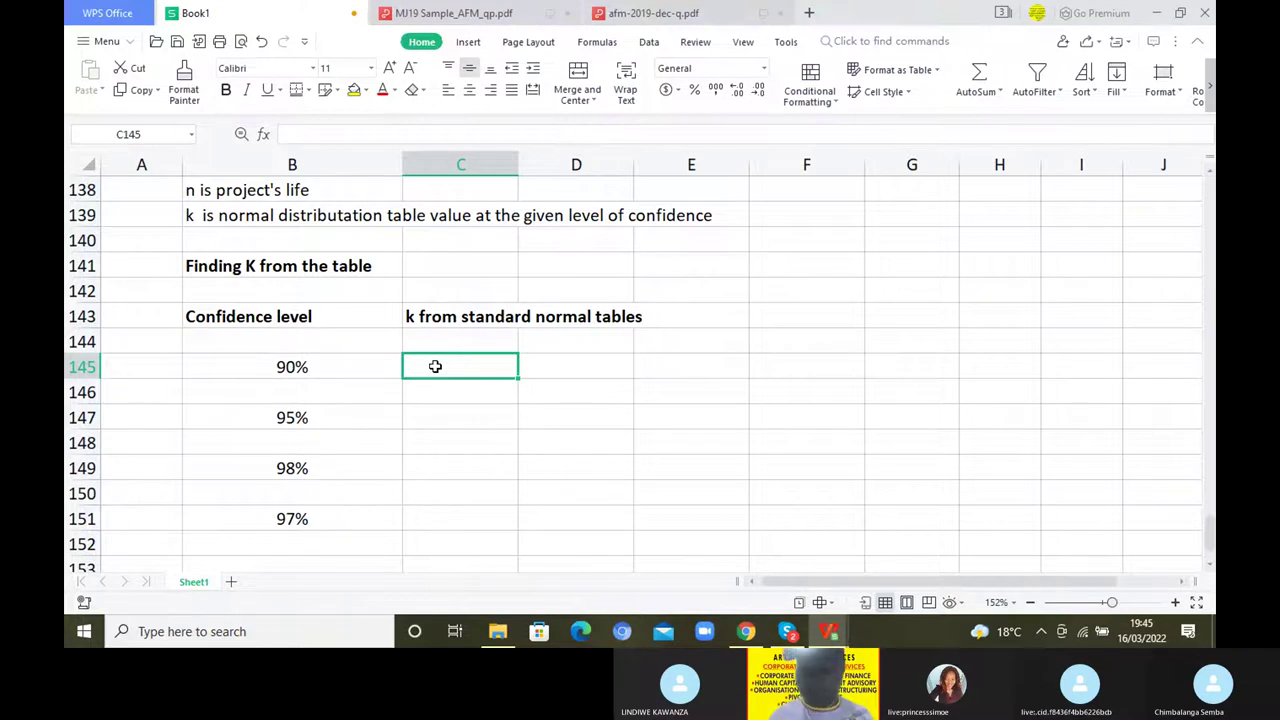
text(0.5)
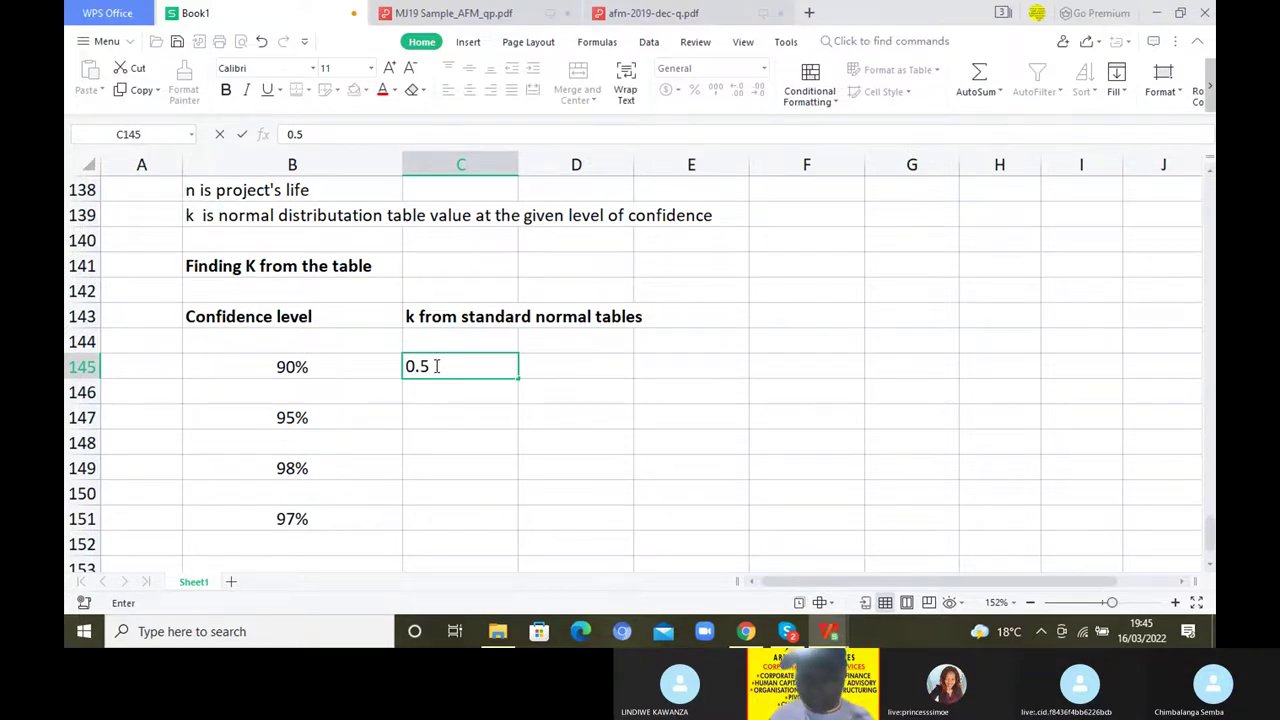
key(BackSpace)
key(BackSpace)
key(BackSpace)
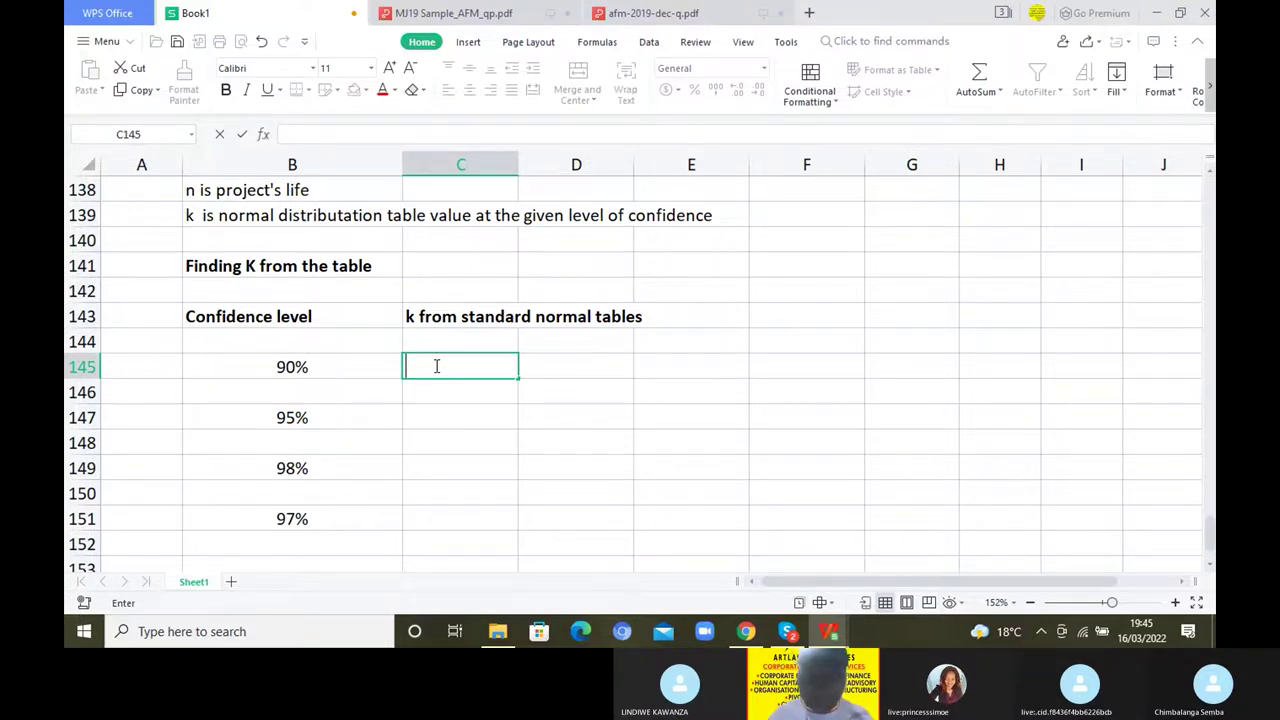
text(1-0.9)
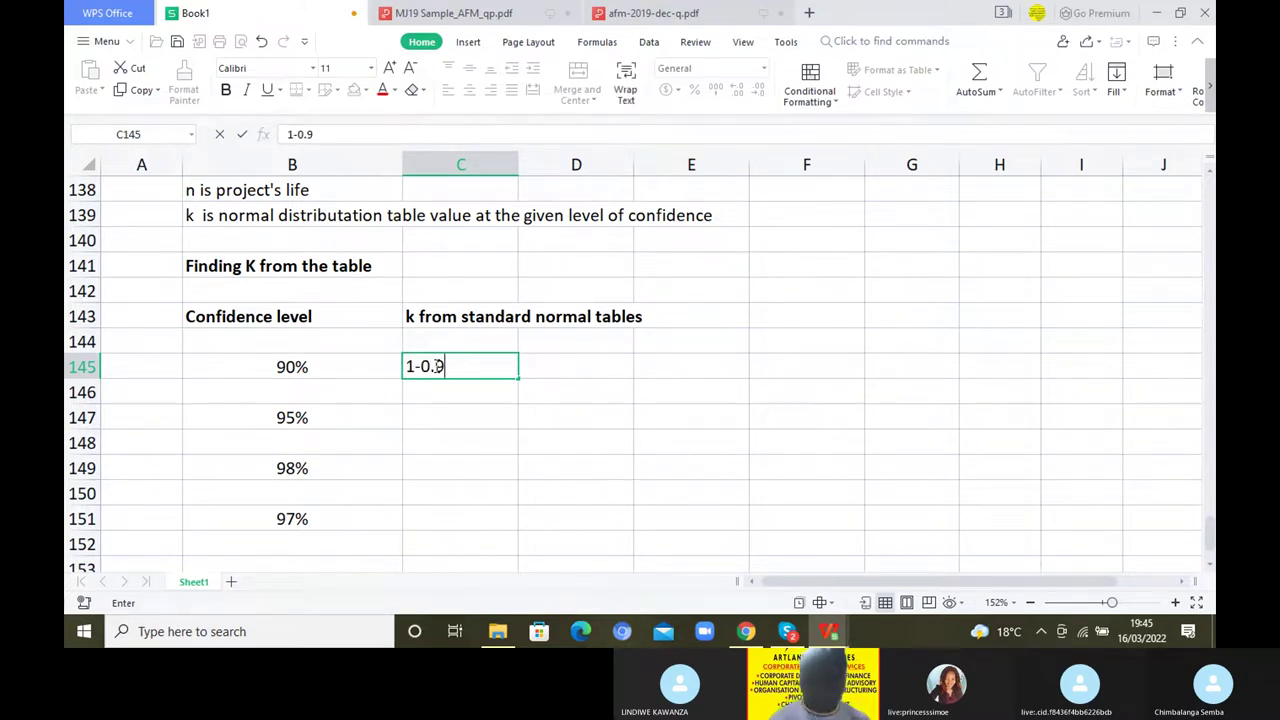
text( =)
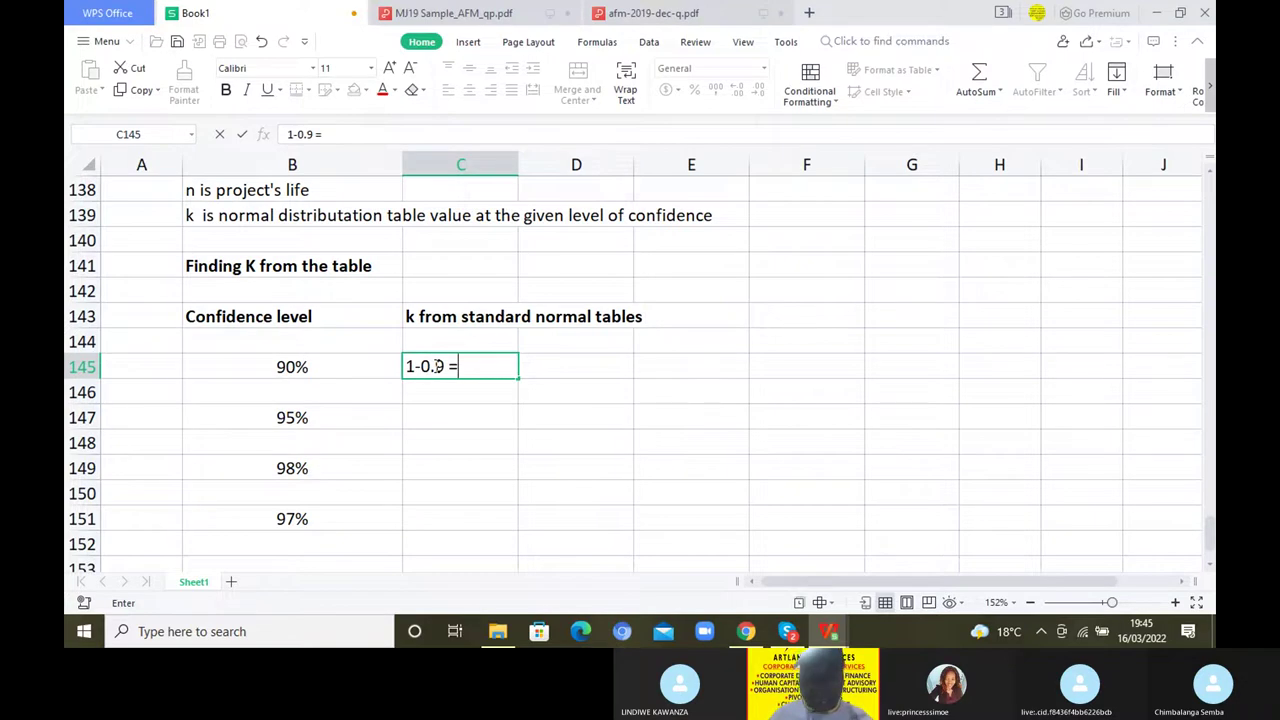
text(0.1)
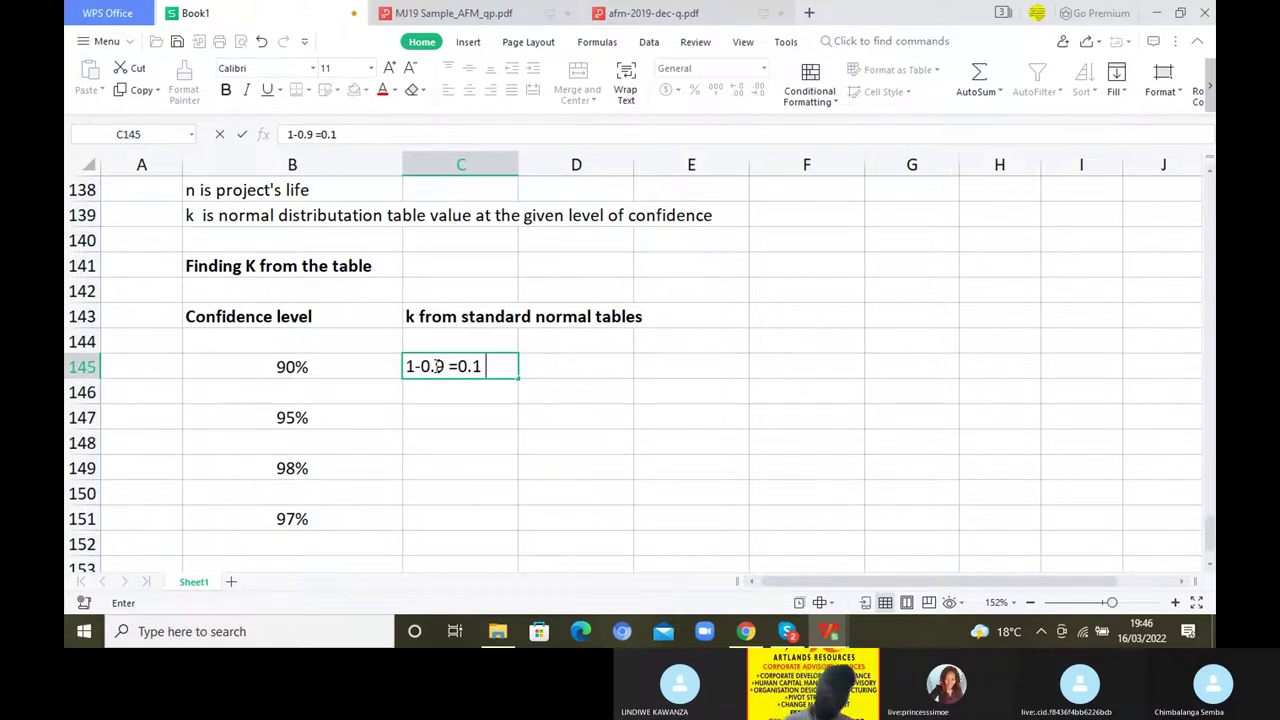
text(then 0.5-0.1 =)
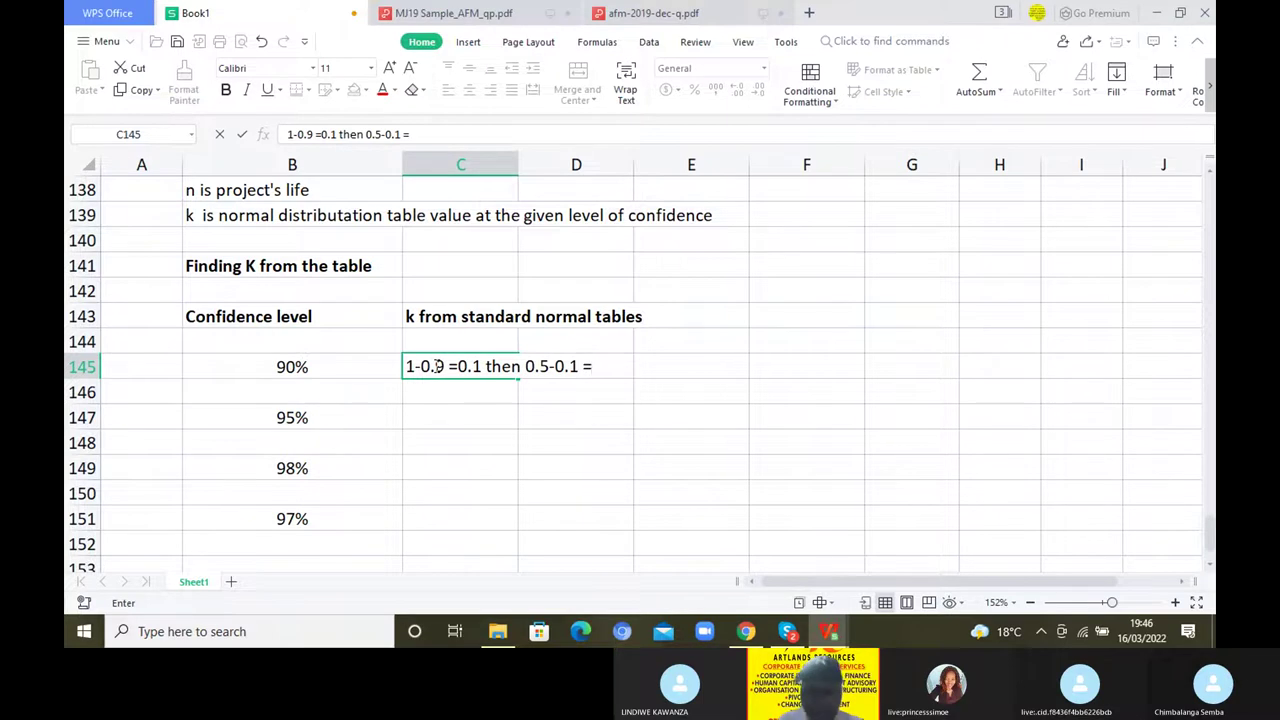
text(0.4)
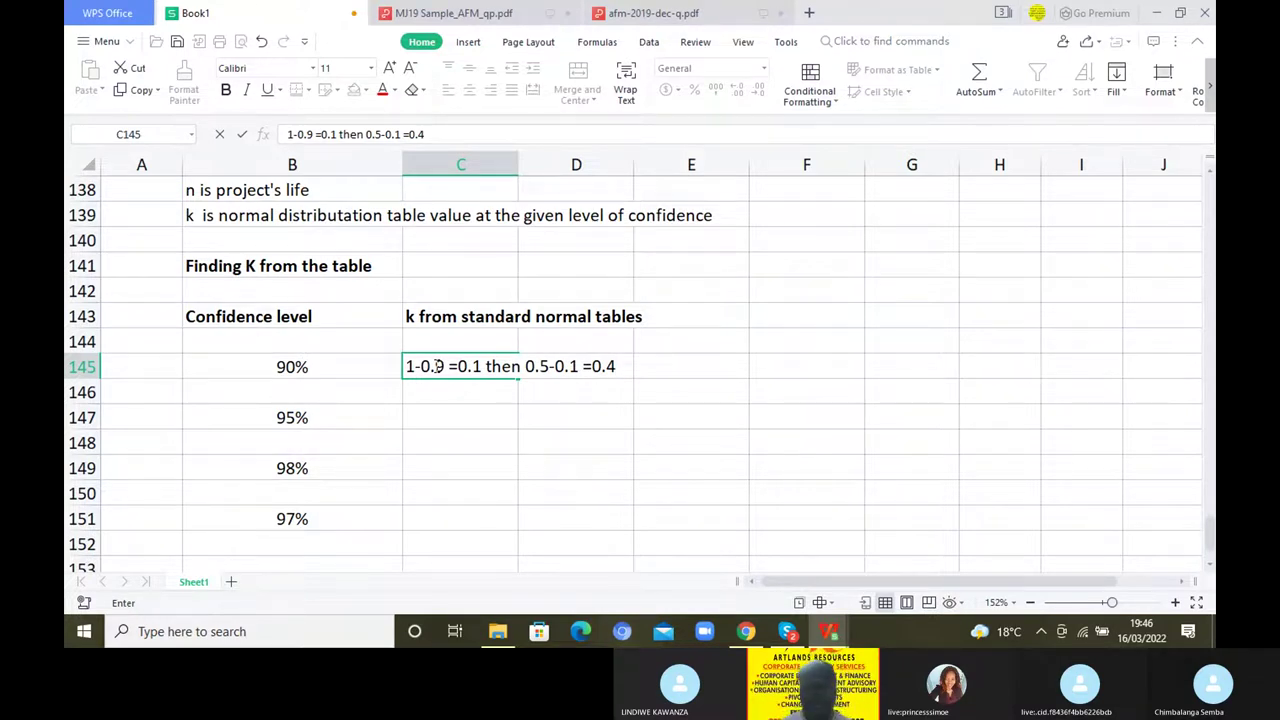
text(,)
Make the 0.5 within the text of cell C145 bold and red
drag(525, 366, 551, 367)
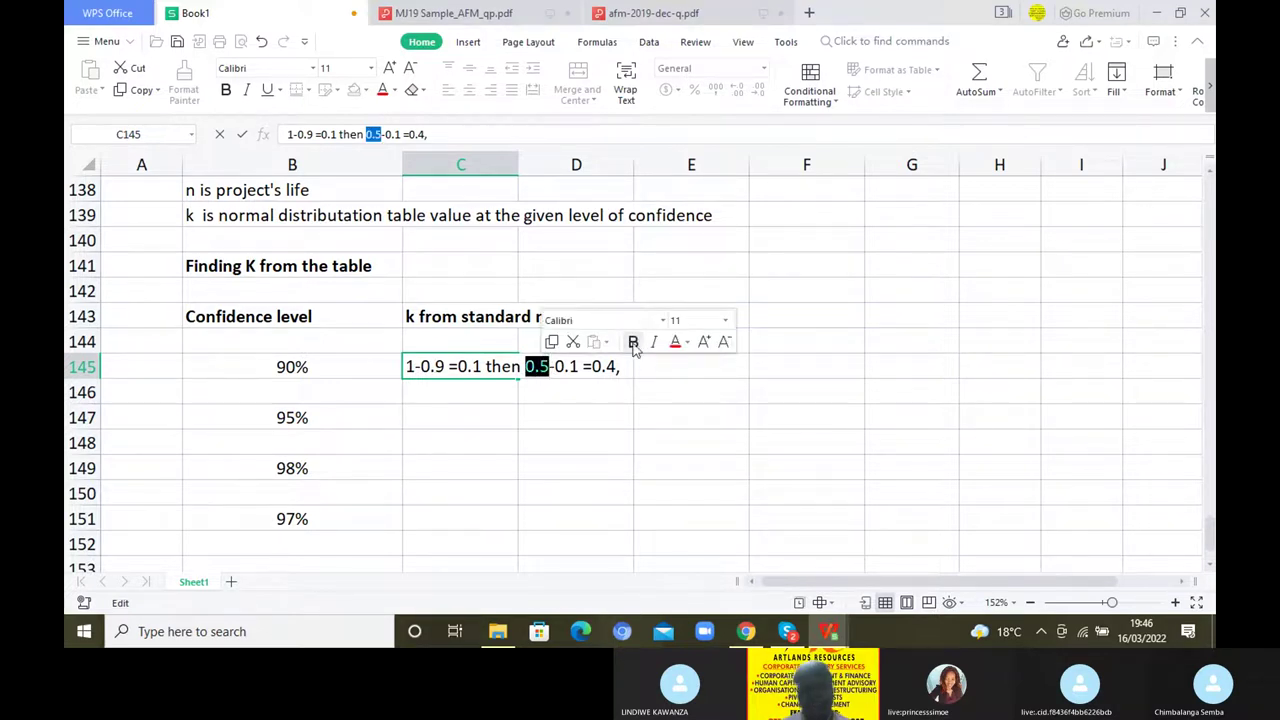
click(675, 342)
click(566, 410)
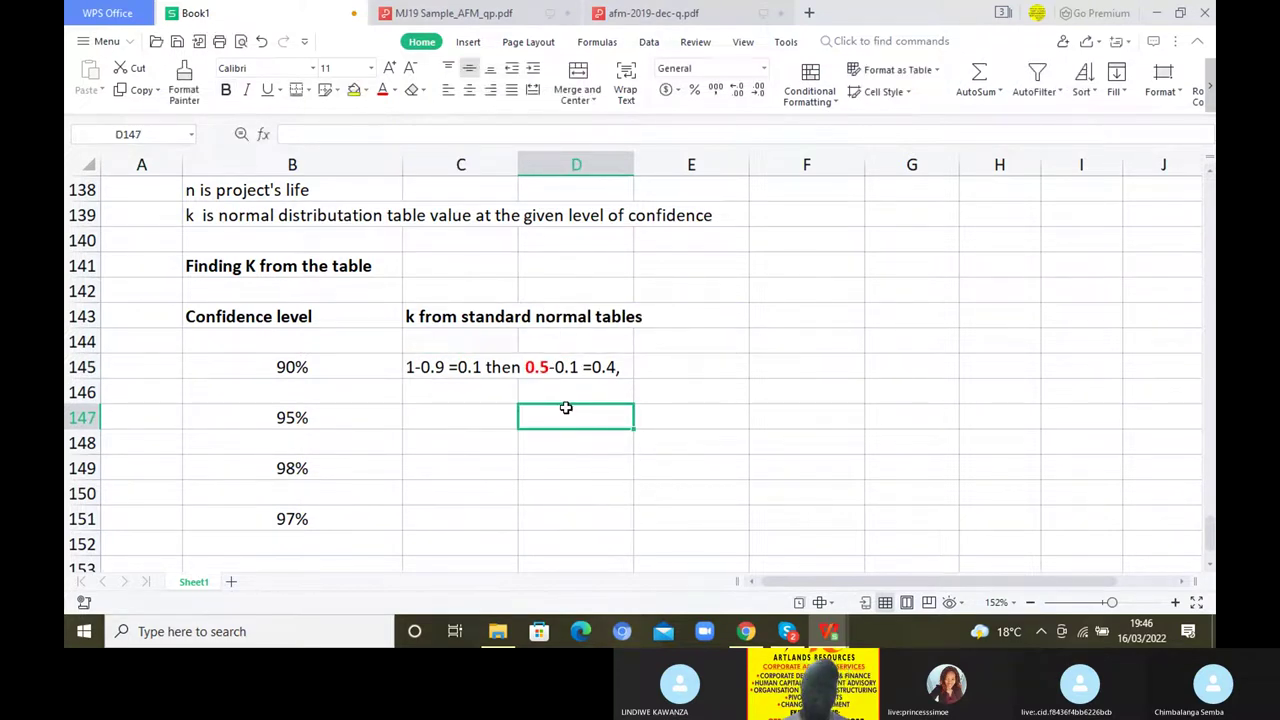
Extend the text in C145 with "from inside the table, the number close to 0.4 is:"
click(424, 367)
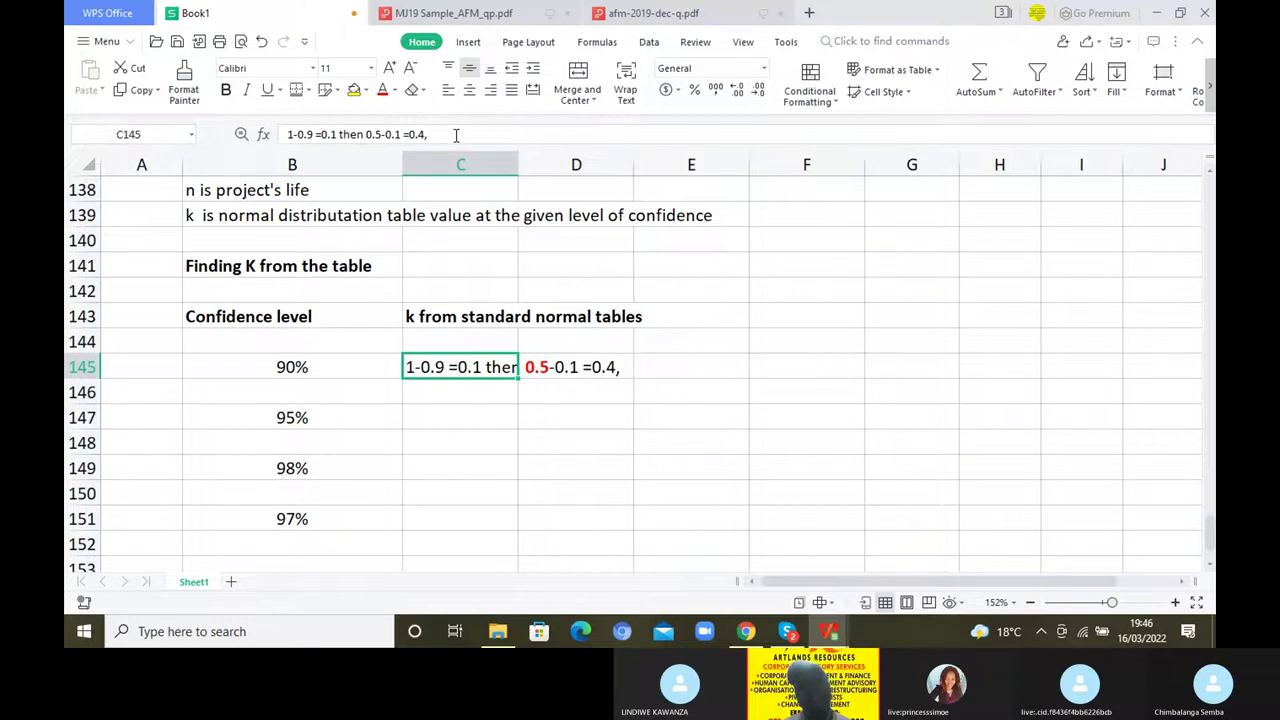
click(455, 134)
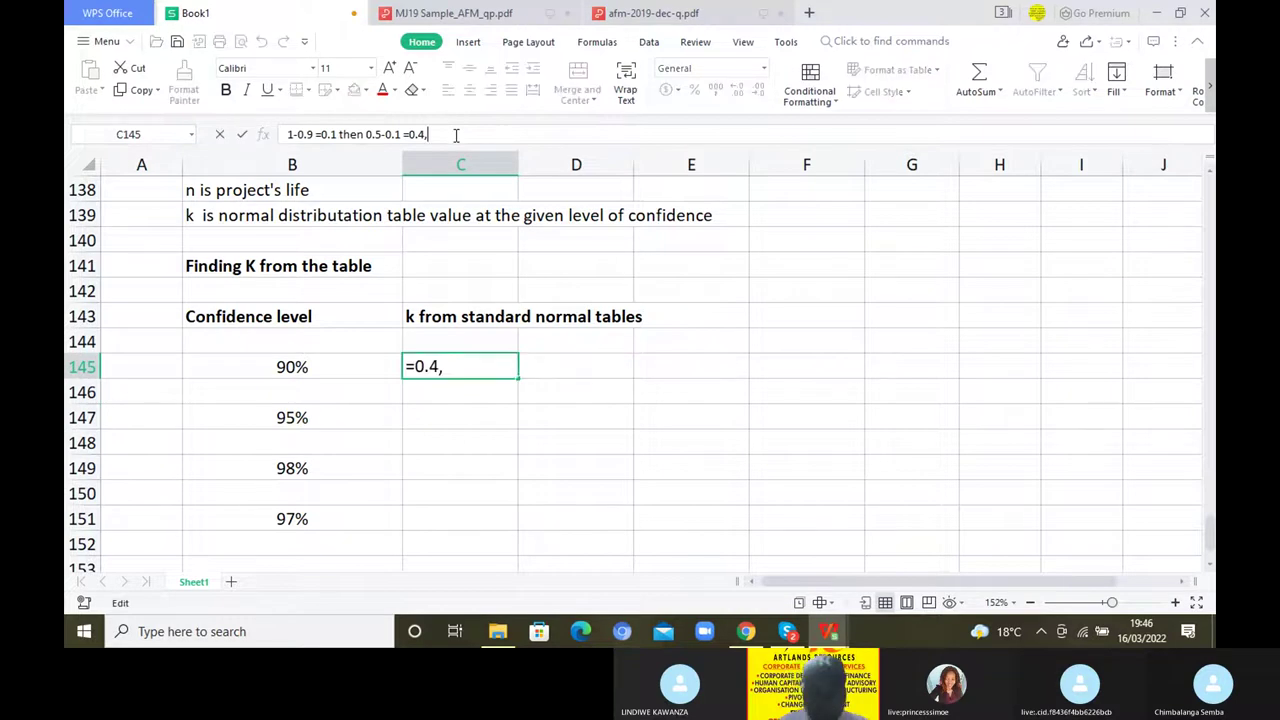
text(from t)
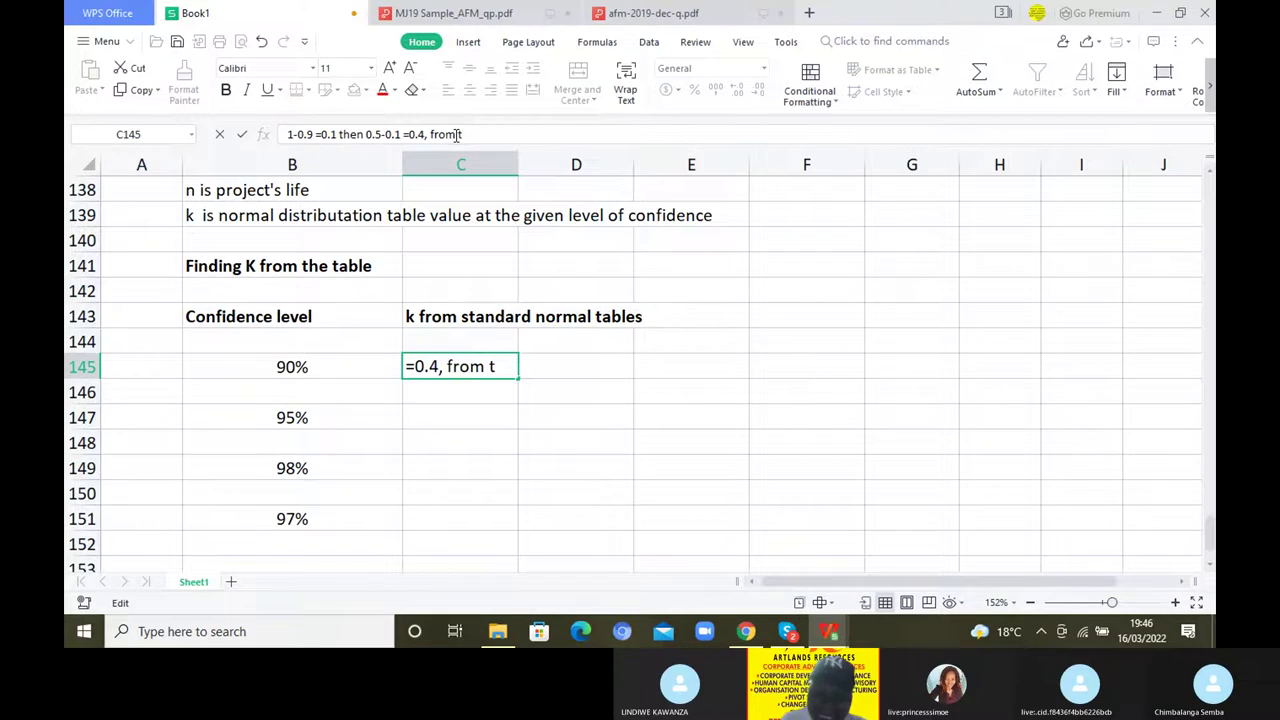
key(BackSpace)
text(insid)
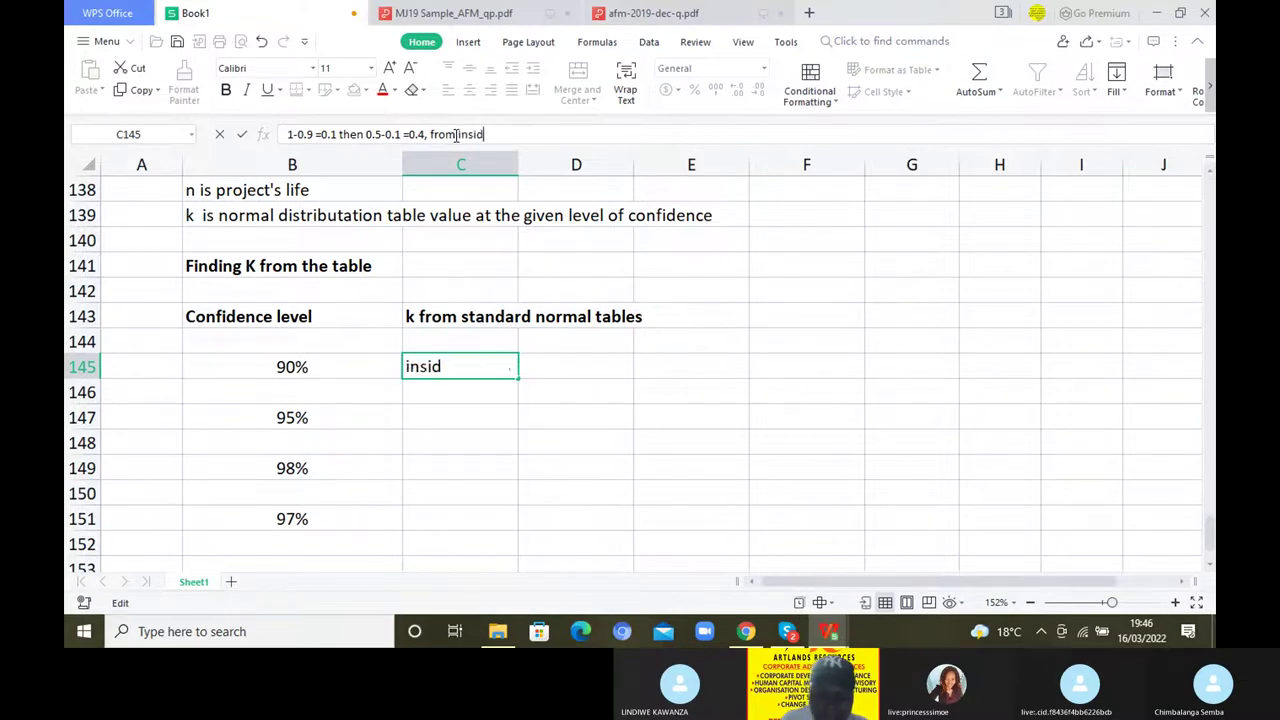
text(e the tab)
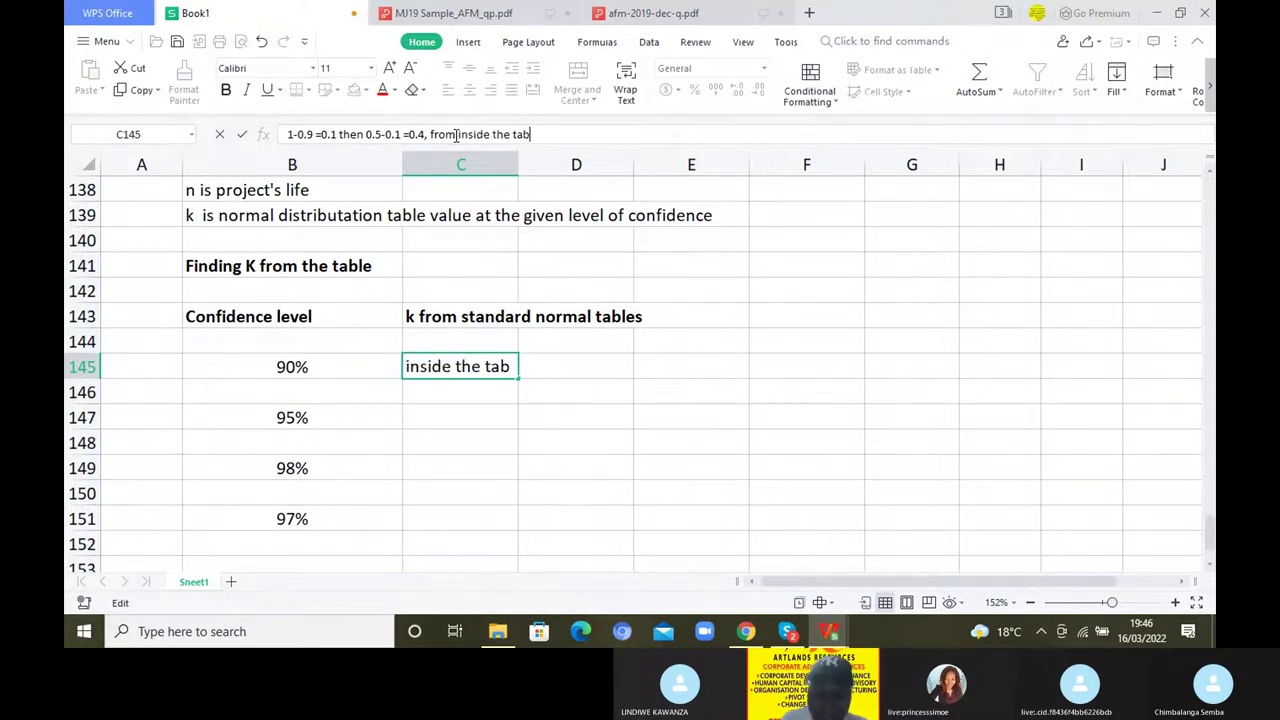
text(le, the n)
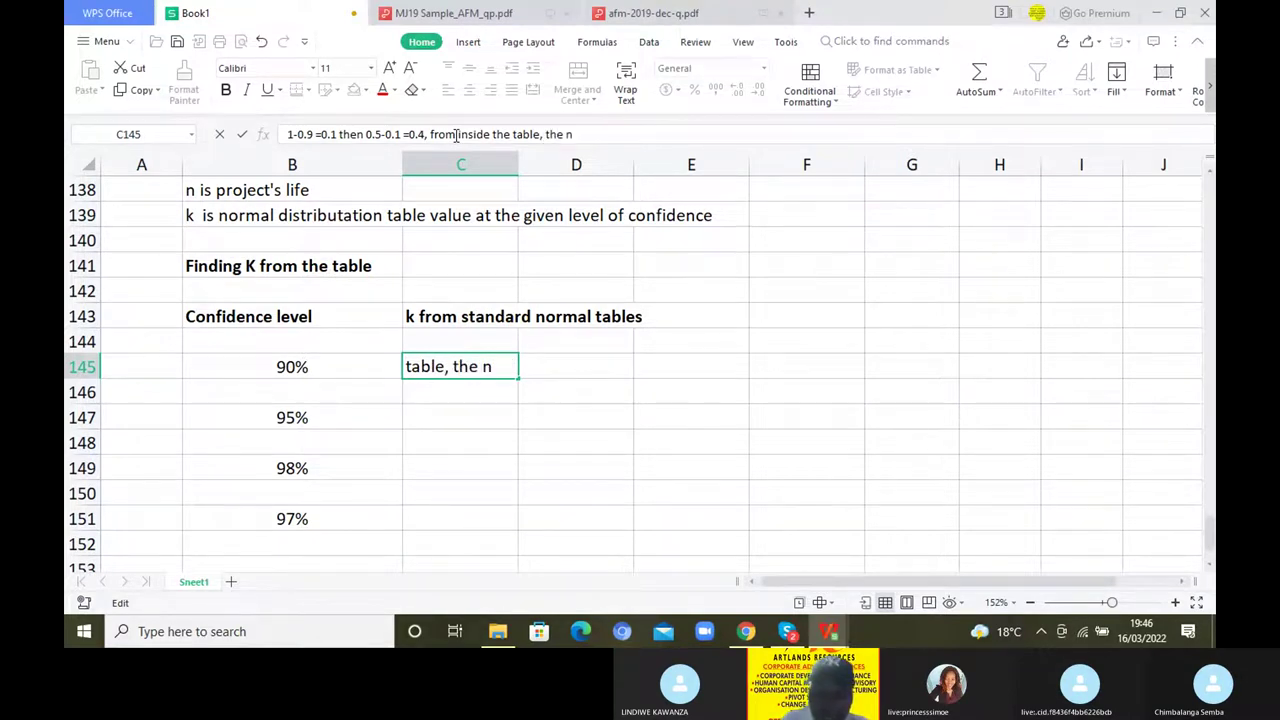
text(umber clos)
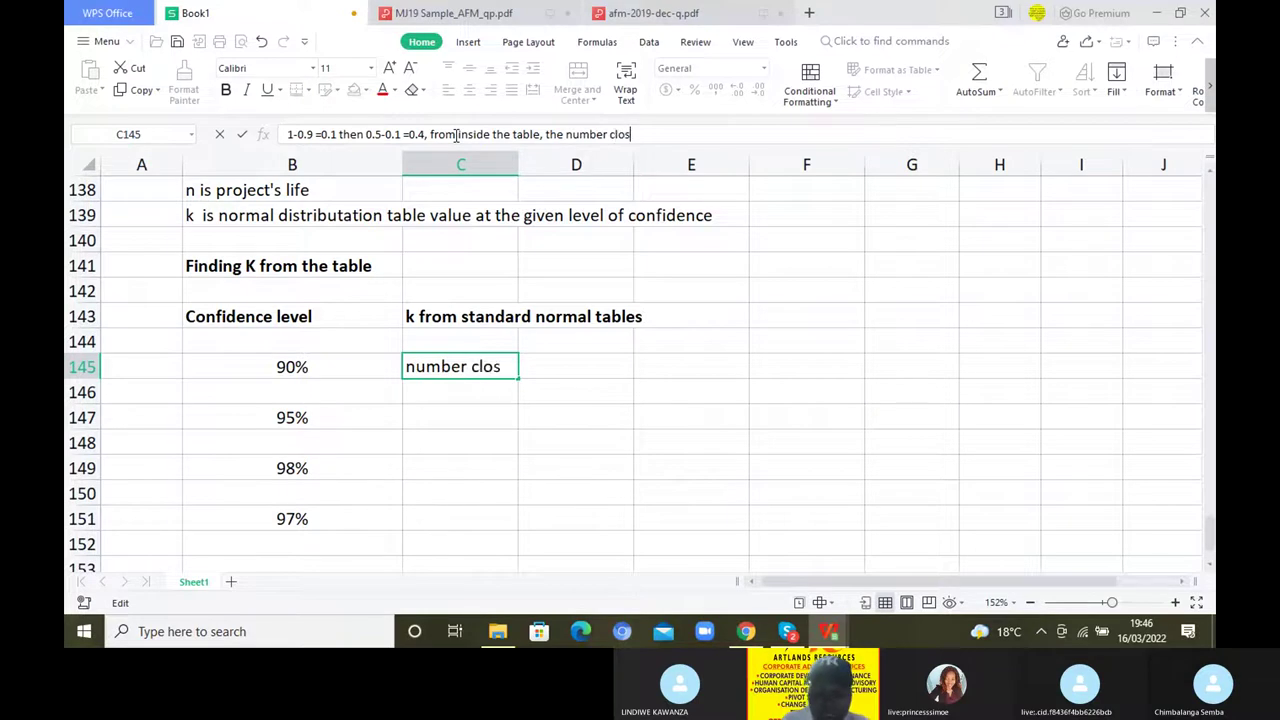
text(e to 0.)
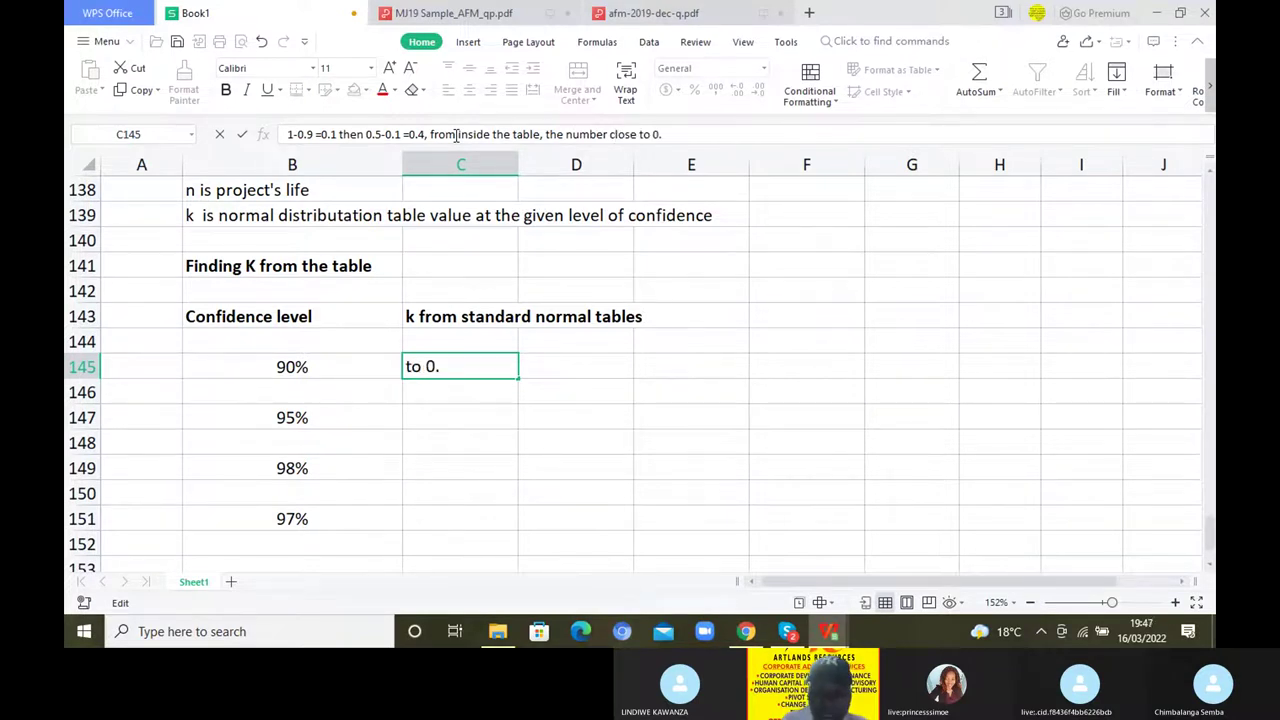
text(4 is)
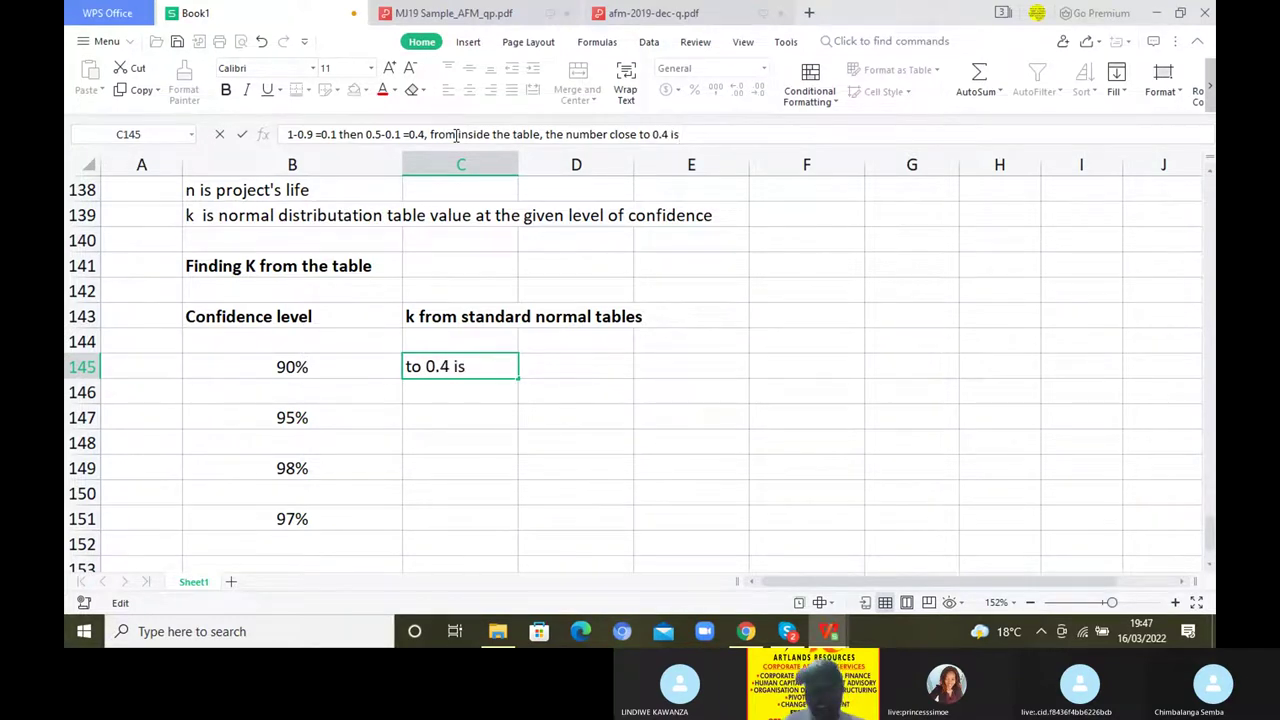
text(:)
key(Return)
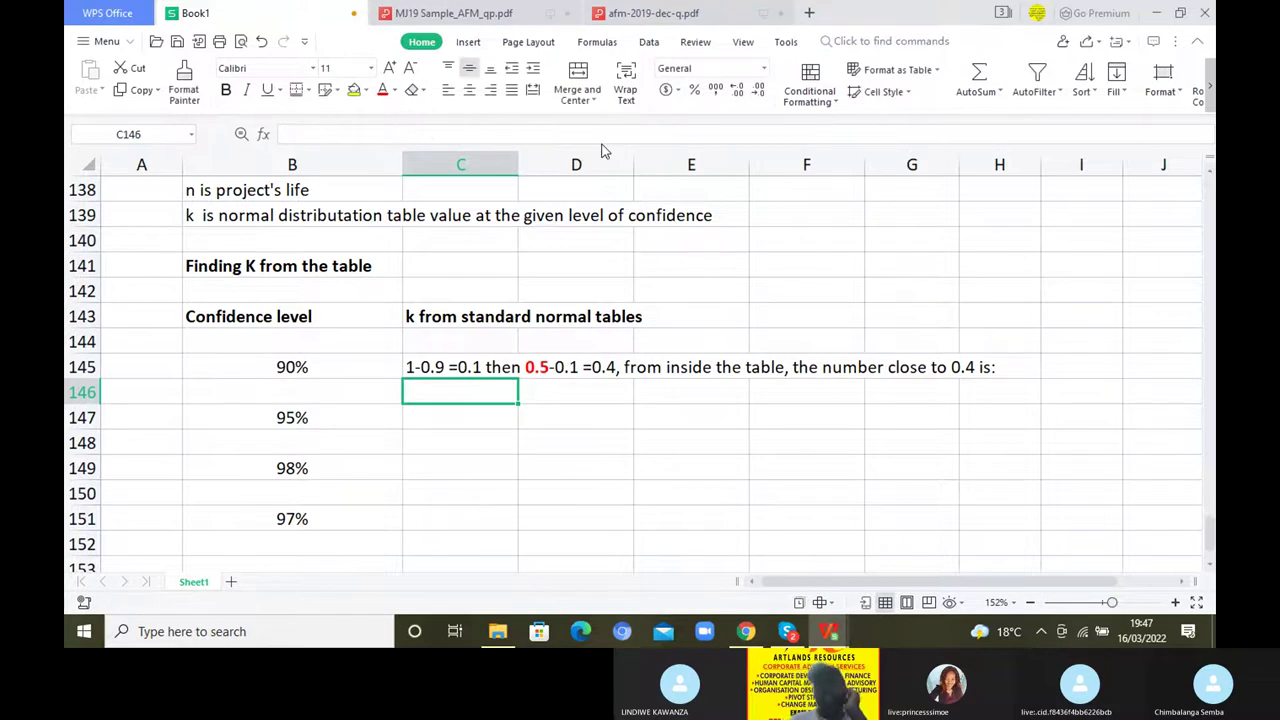
Switch to MJ19 Sample_AFM_qp.pdf and highlight 0.3997 in the 1.2 row of the standard normal distribution table
click(453, 13)
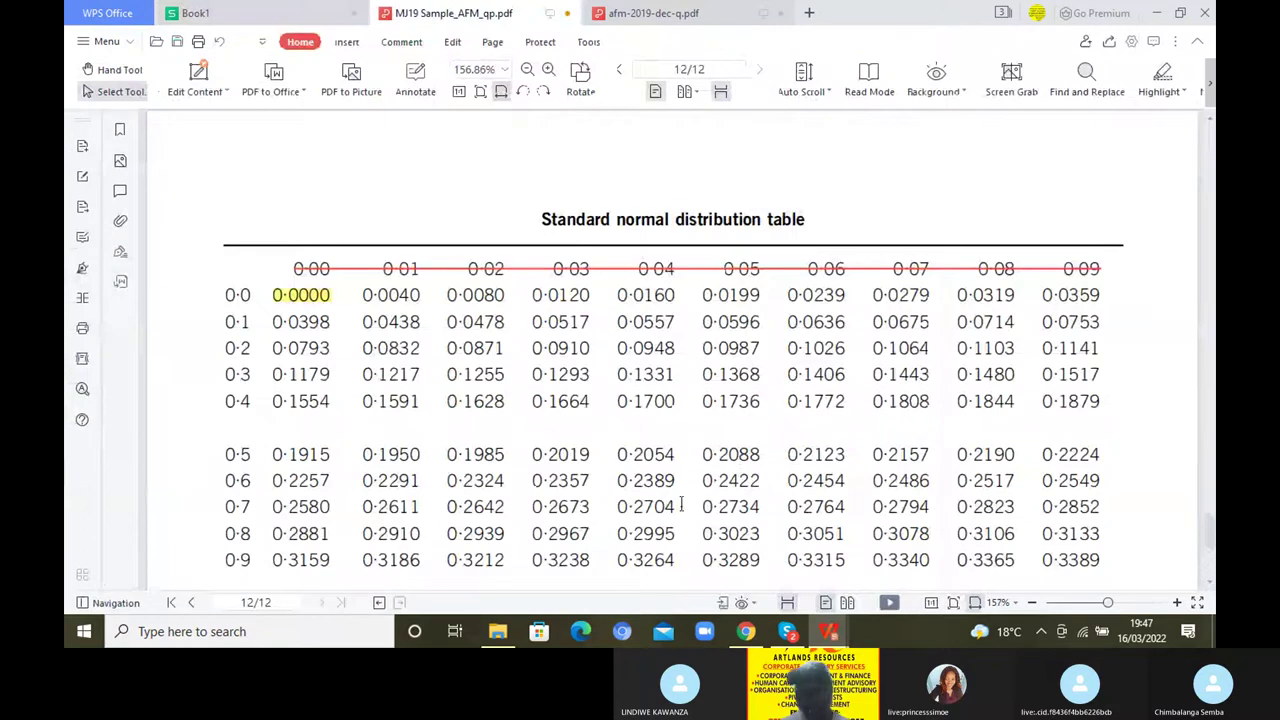
click(1209, 582)
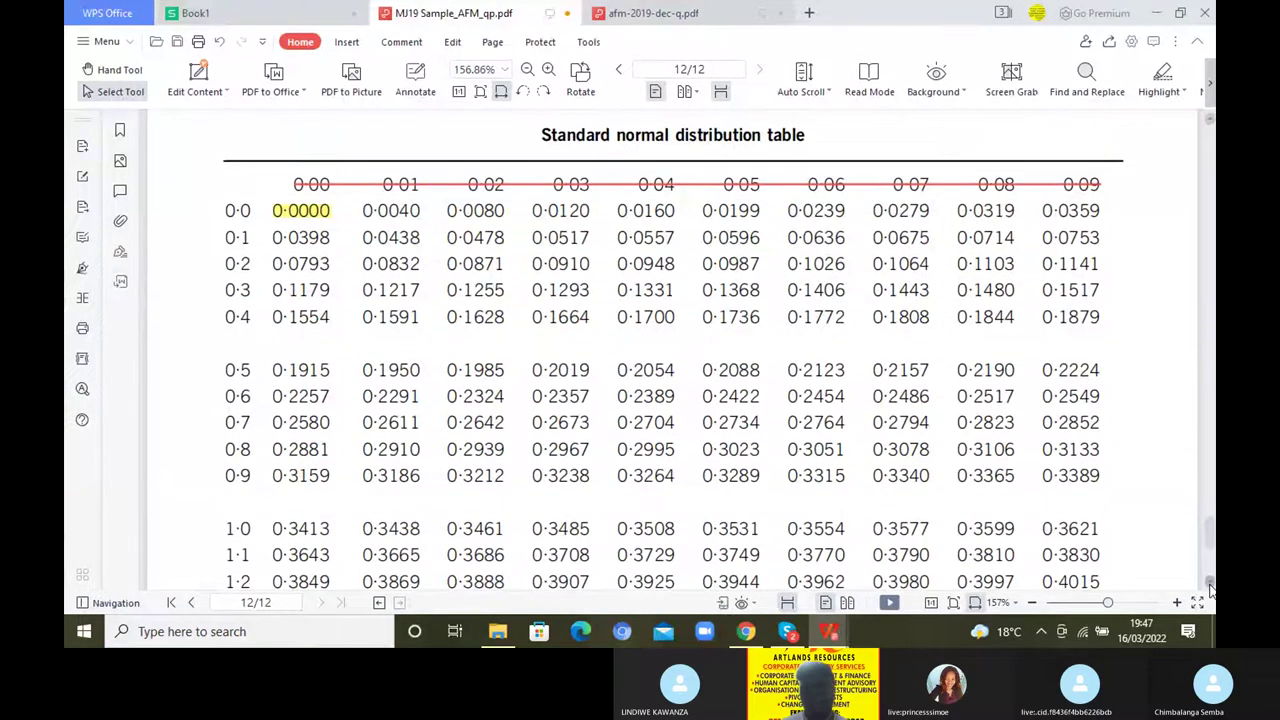
click(1209, 584)
click(1209, 584)
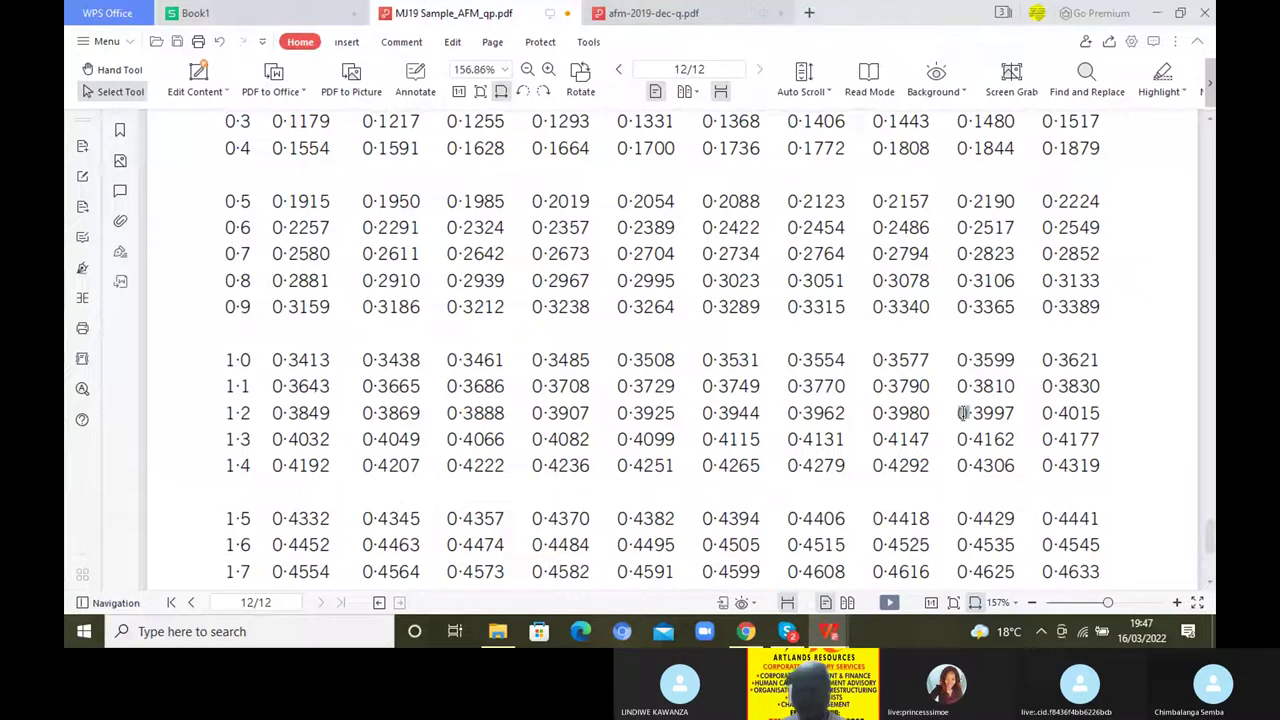
drag(962, 412, 969, 414)
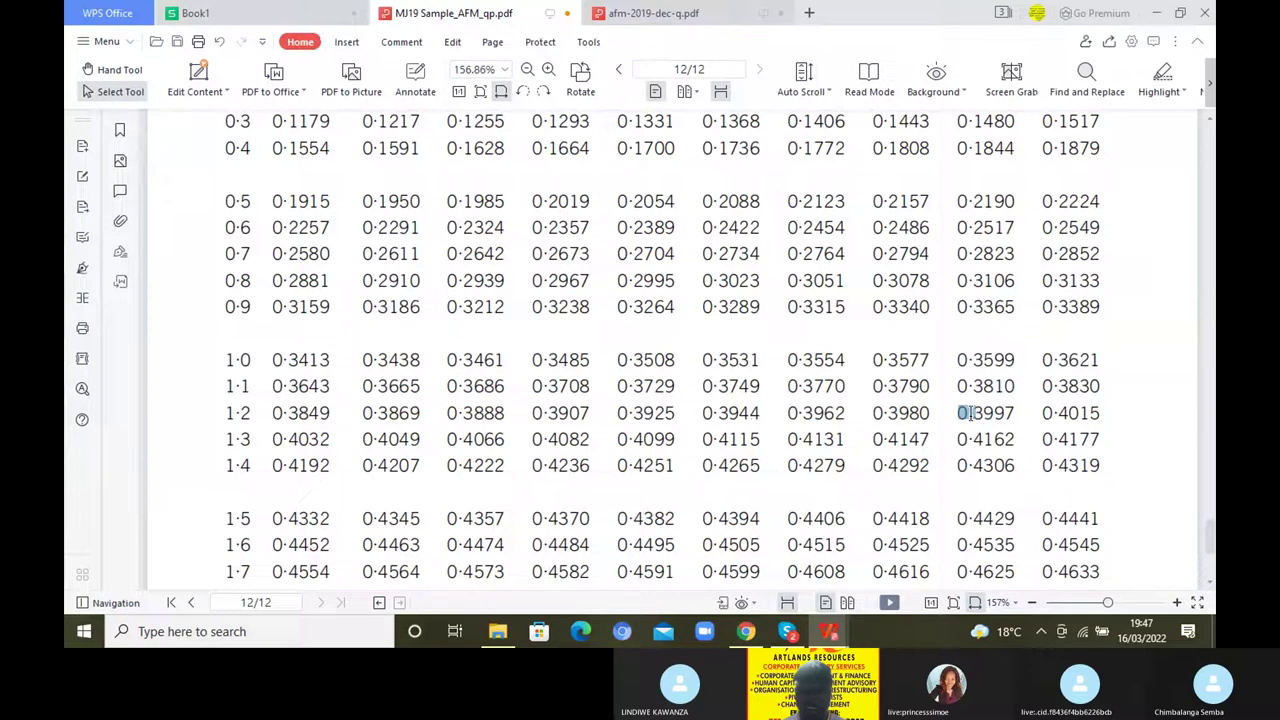
drag(969, 413, 1016, 414)
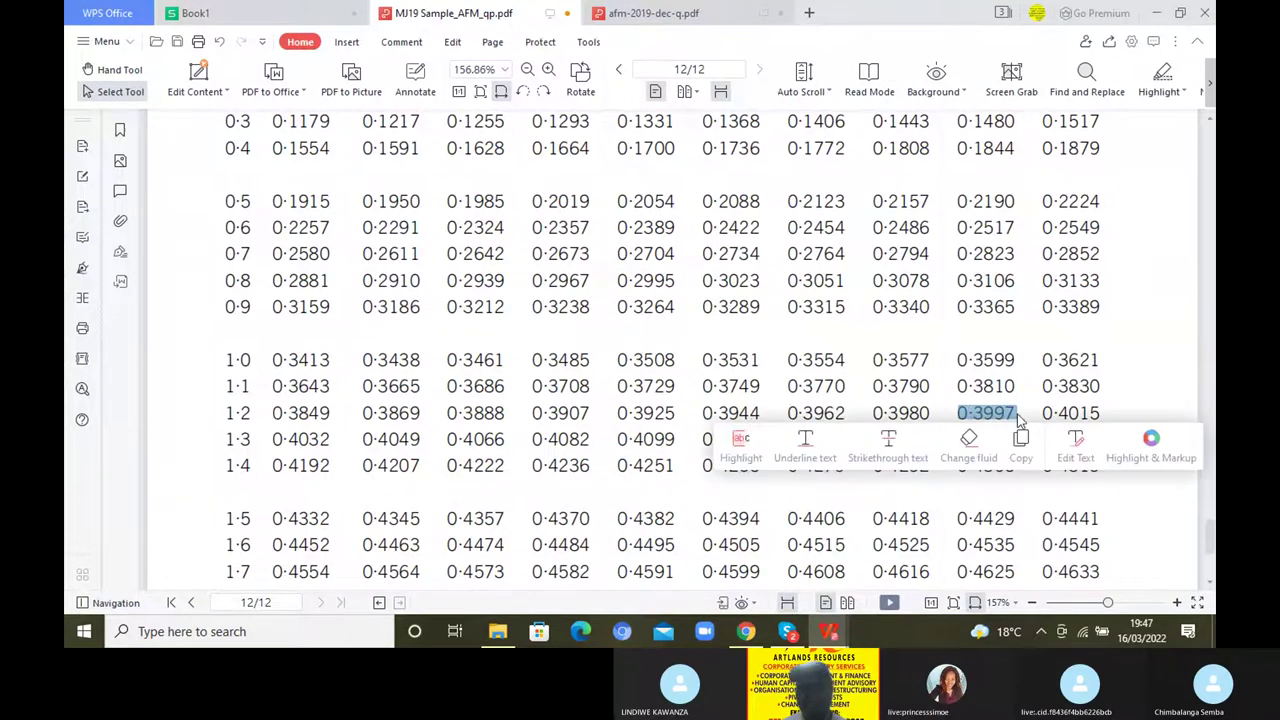
click(741, 444)
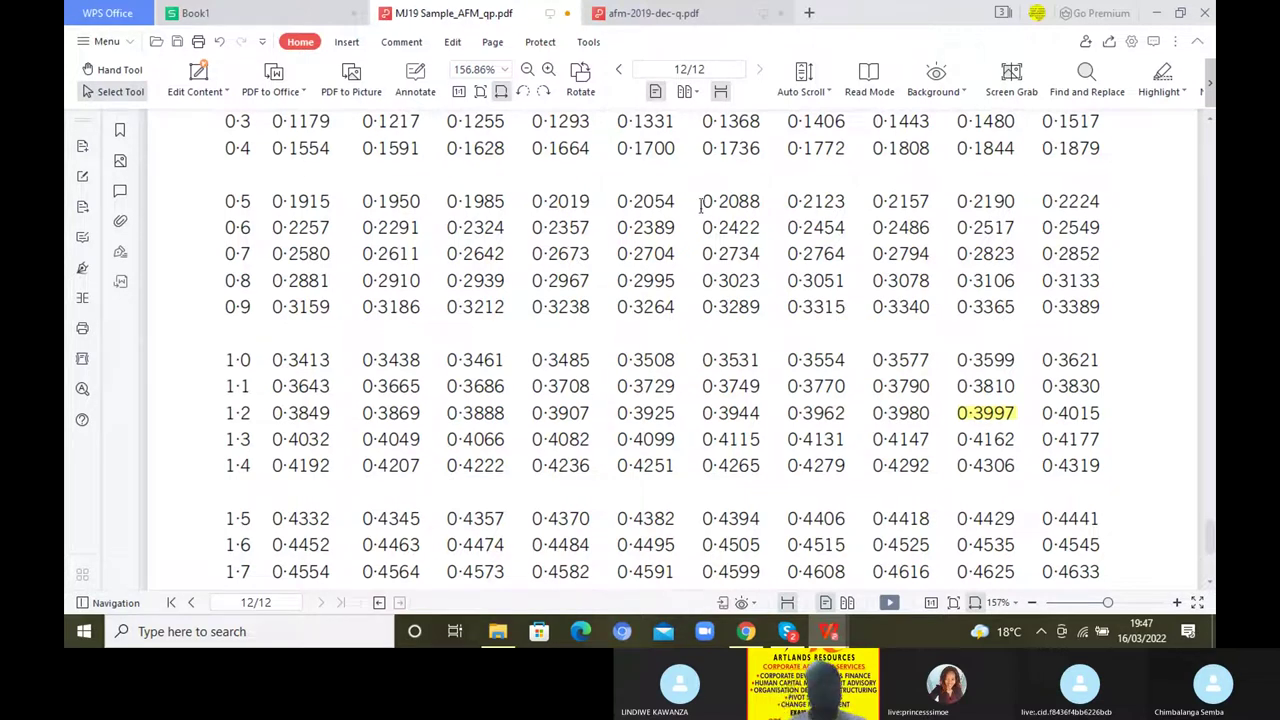
Return to the Book1 spreadsheet and enter "0.3997 which corresponds to the k value of" in C146
click(307, 25)
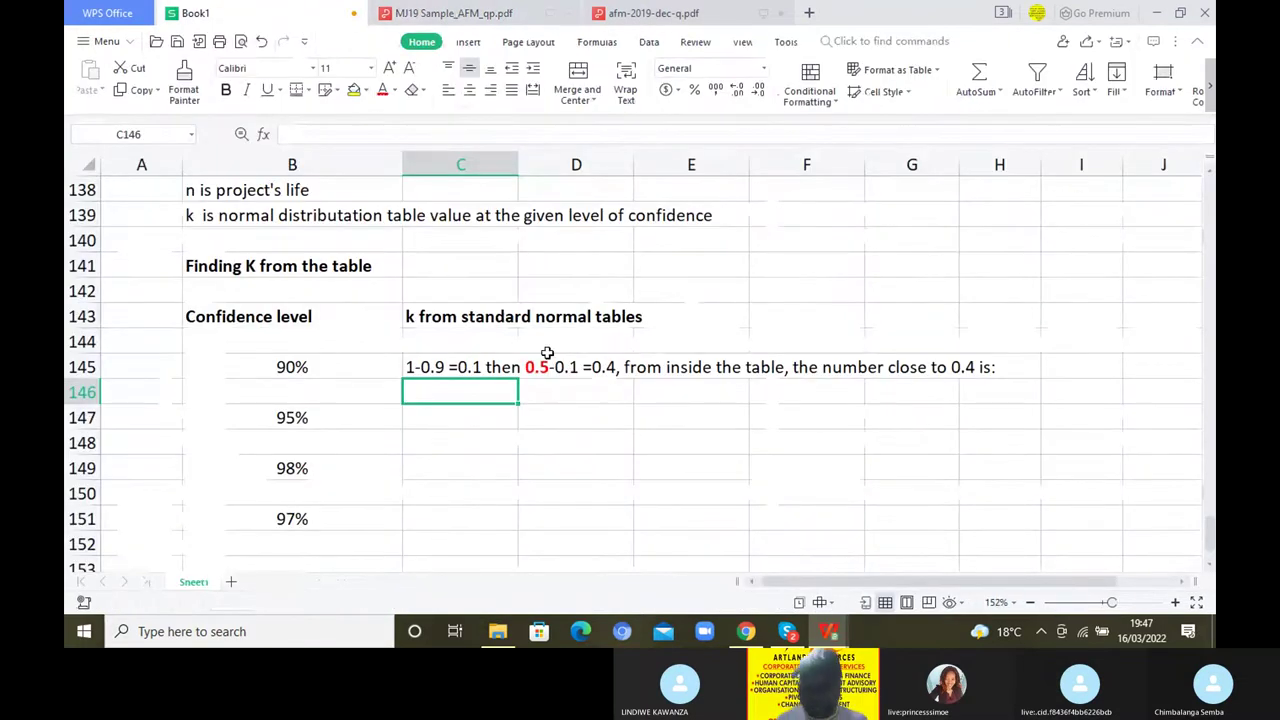
text(0.3997)
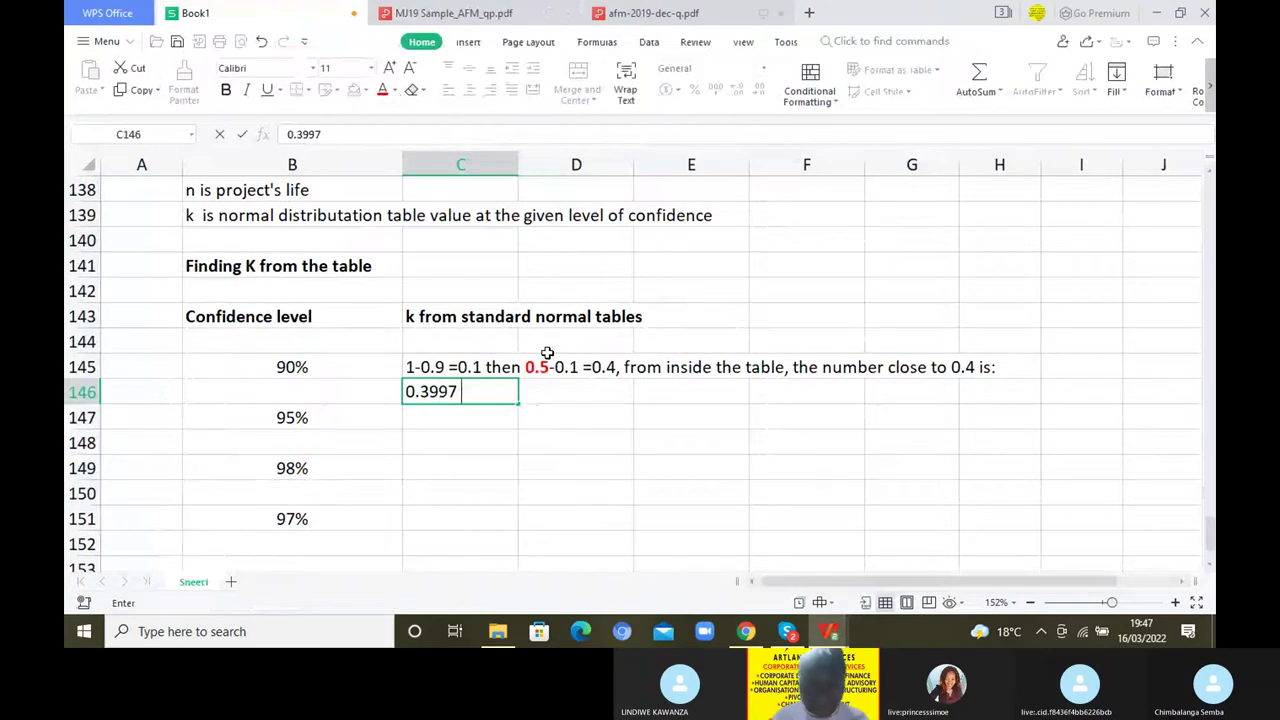
text( whi)
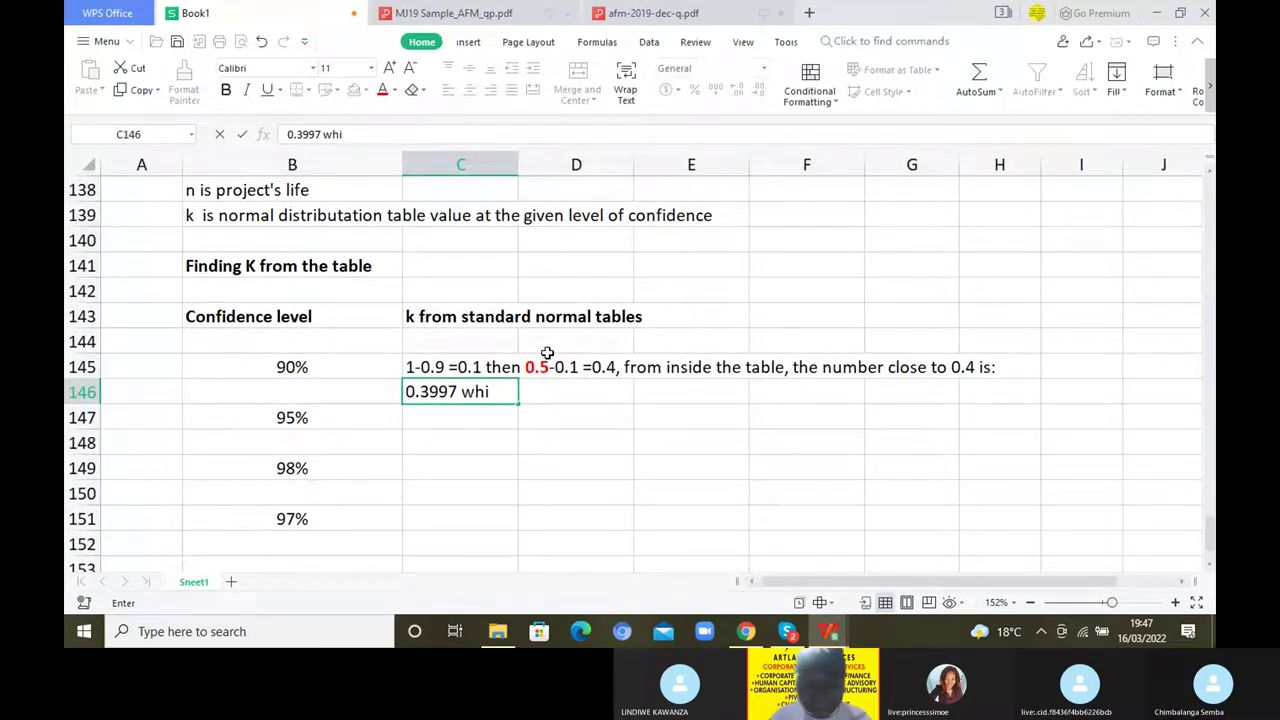
text(ch corres)
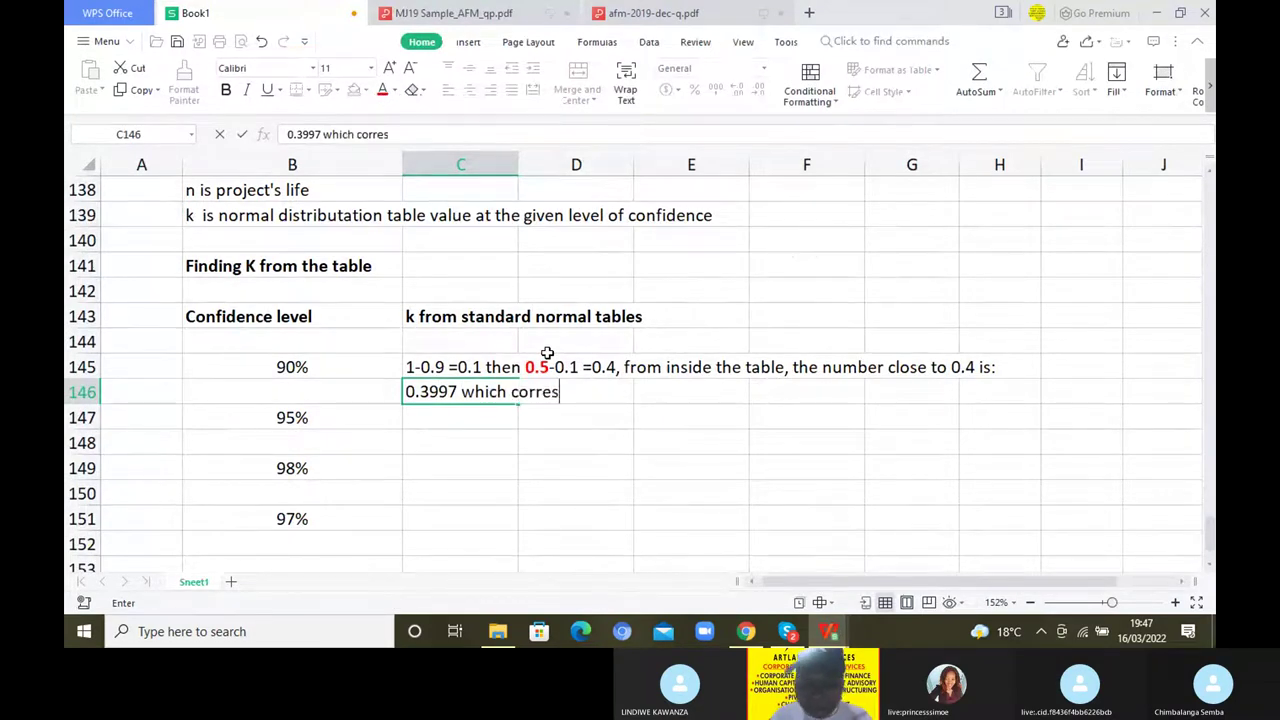
text(ponds)
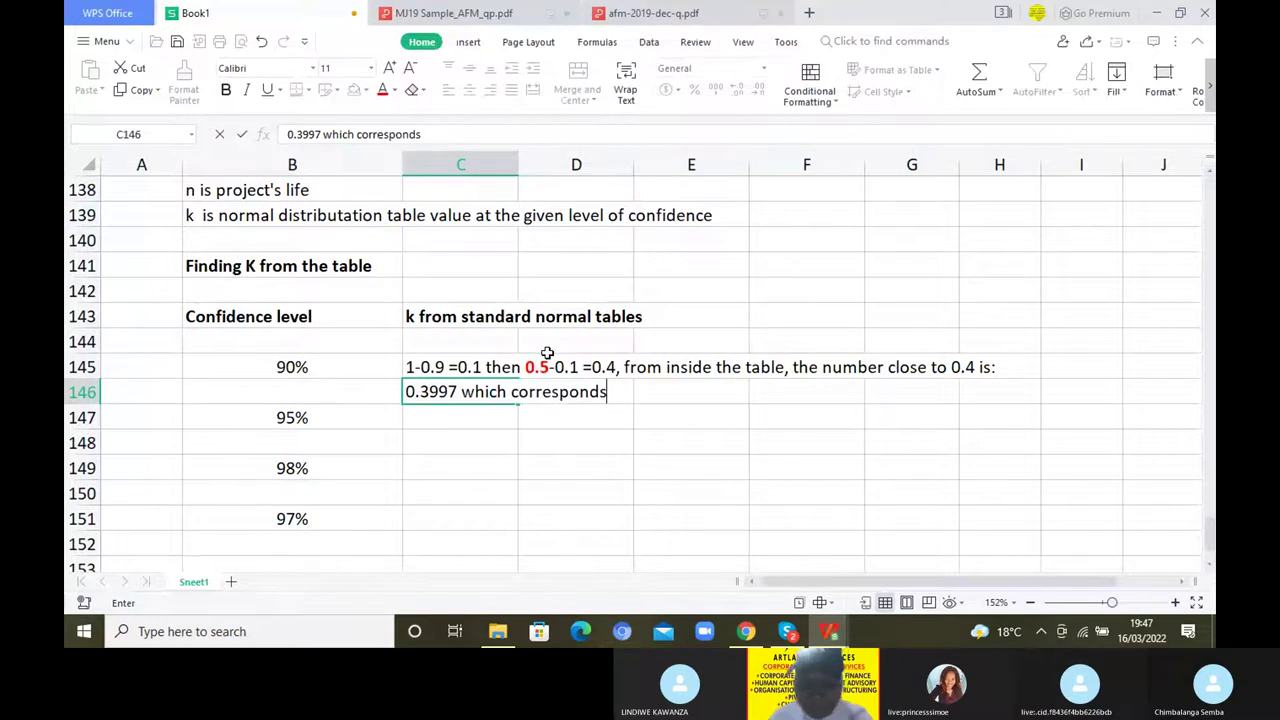
text( to the k)
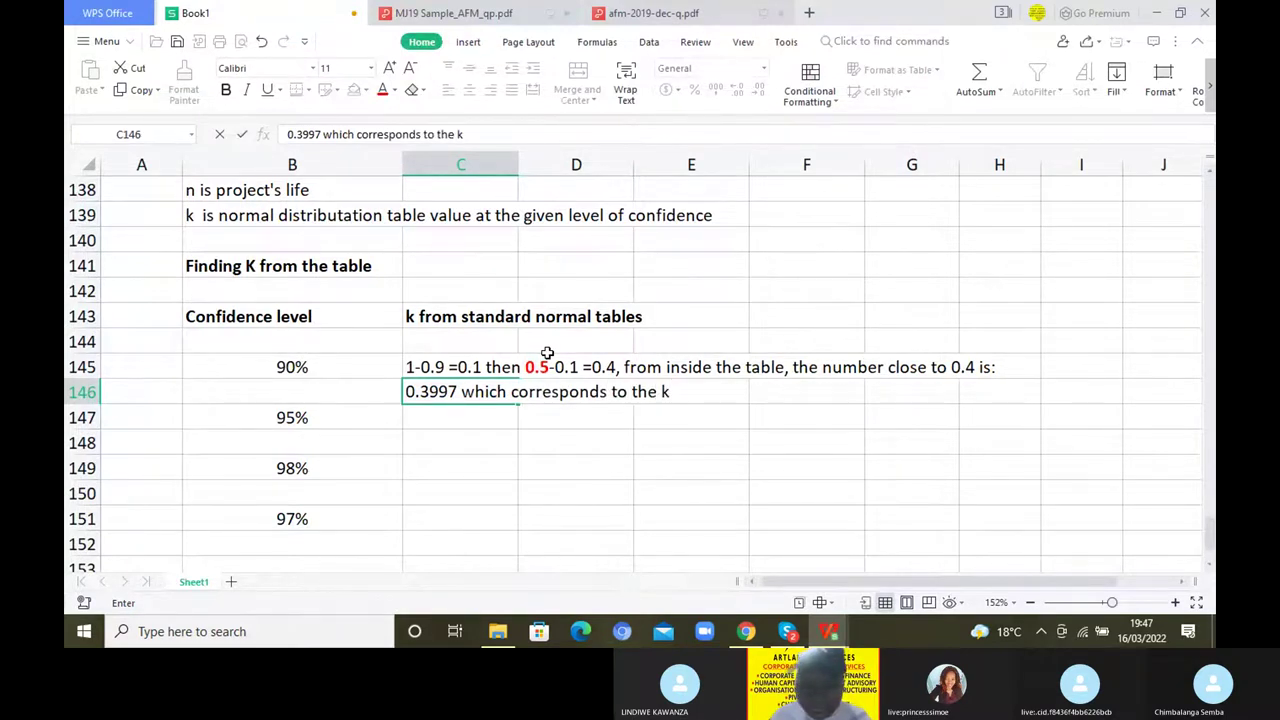
text( value of)
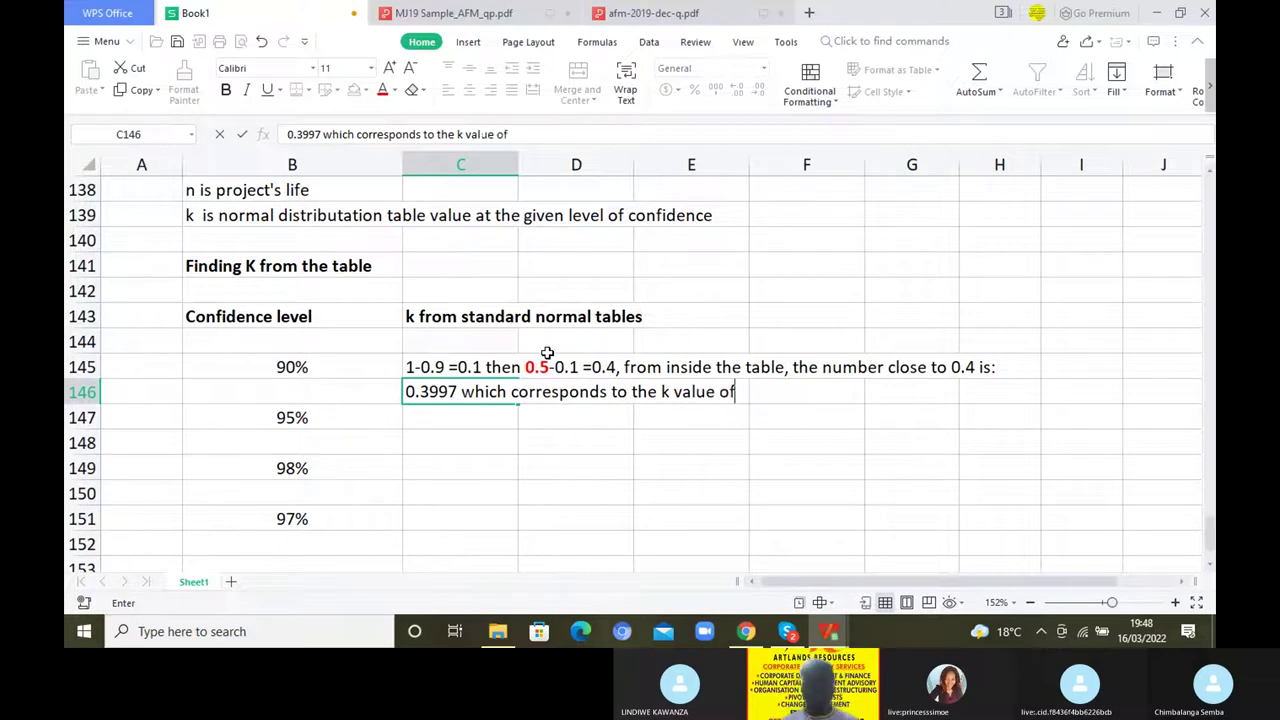
In the MJ19 Sample_AFM_qp.pdf table, highlight 0.3997 again and strike through its 1.2 row label
click(503, 14)
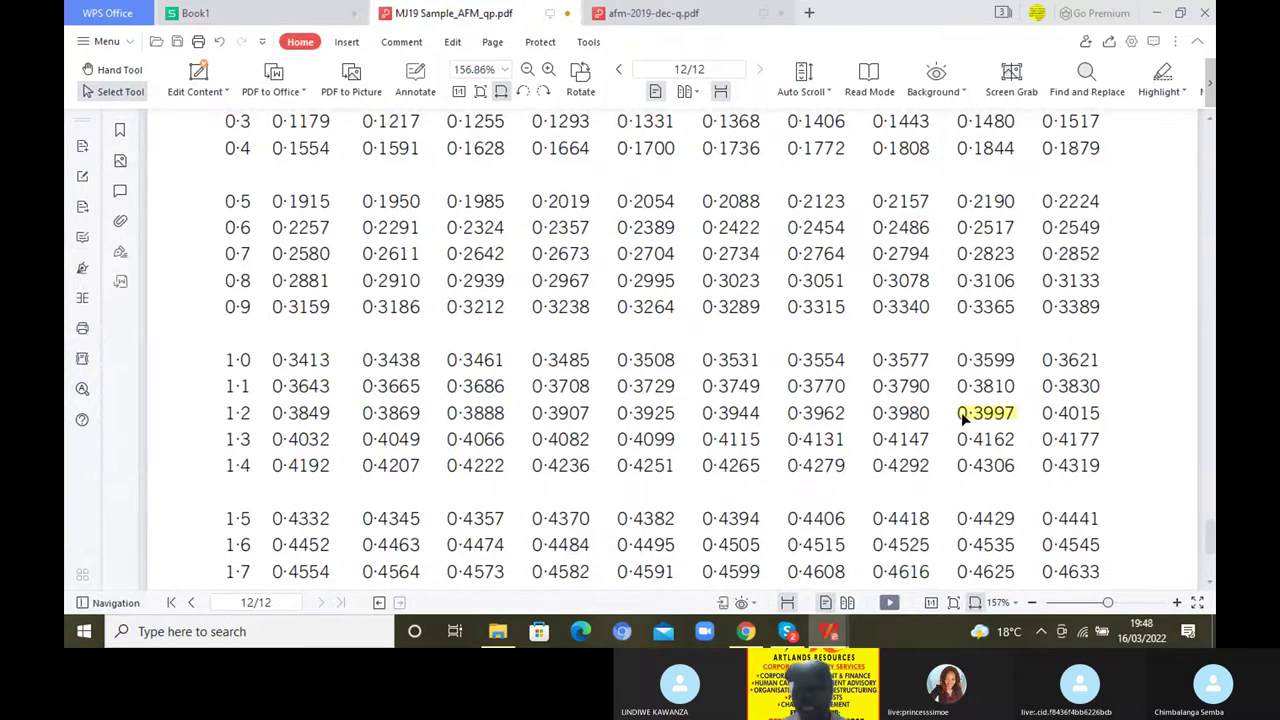
click(981, 418)
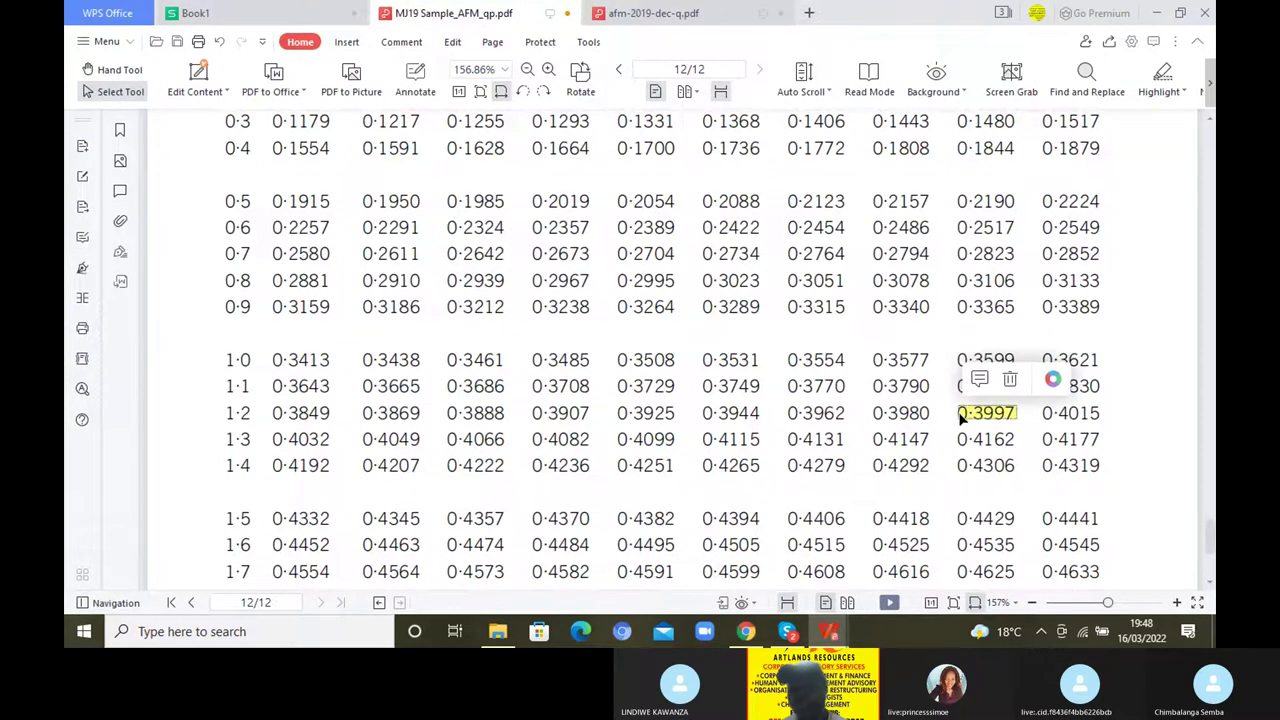
click(1020, 415)
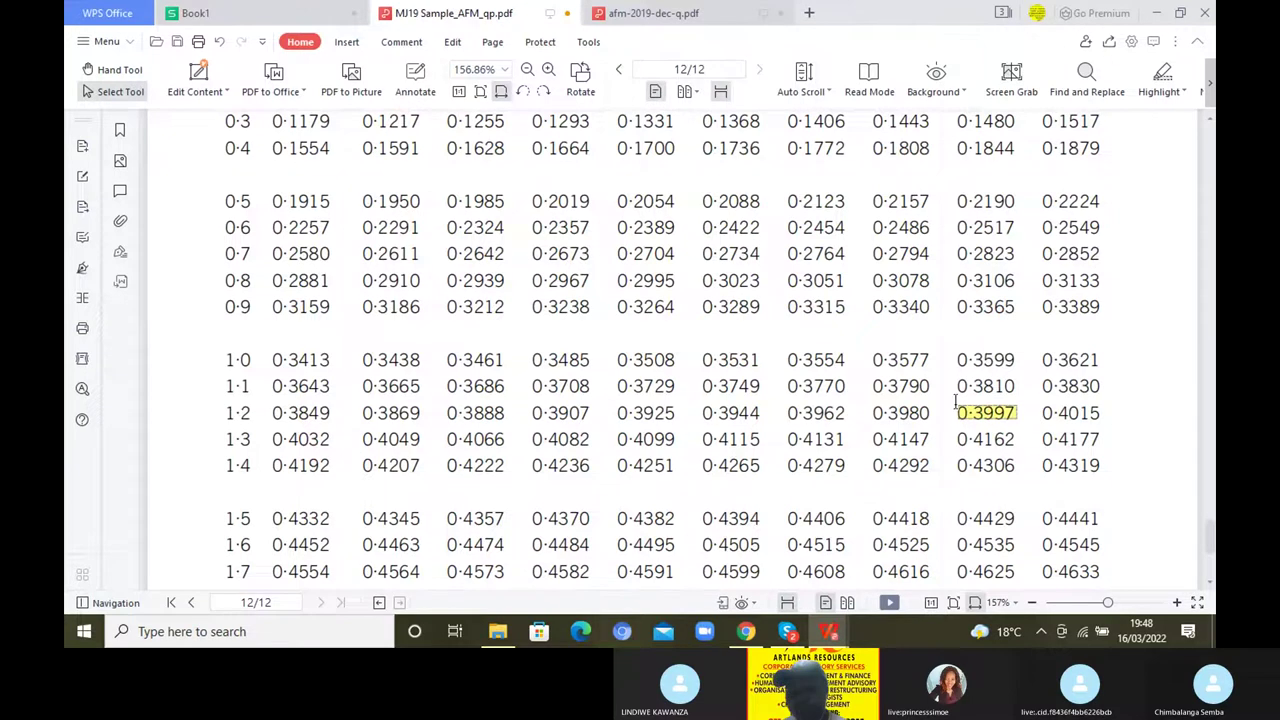
double_click(1010, 413)
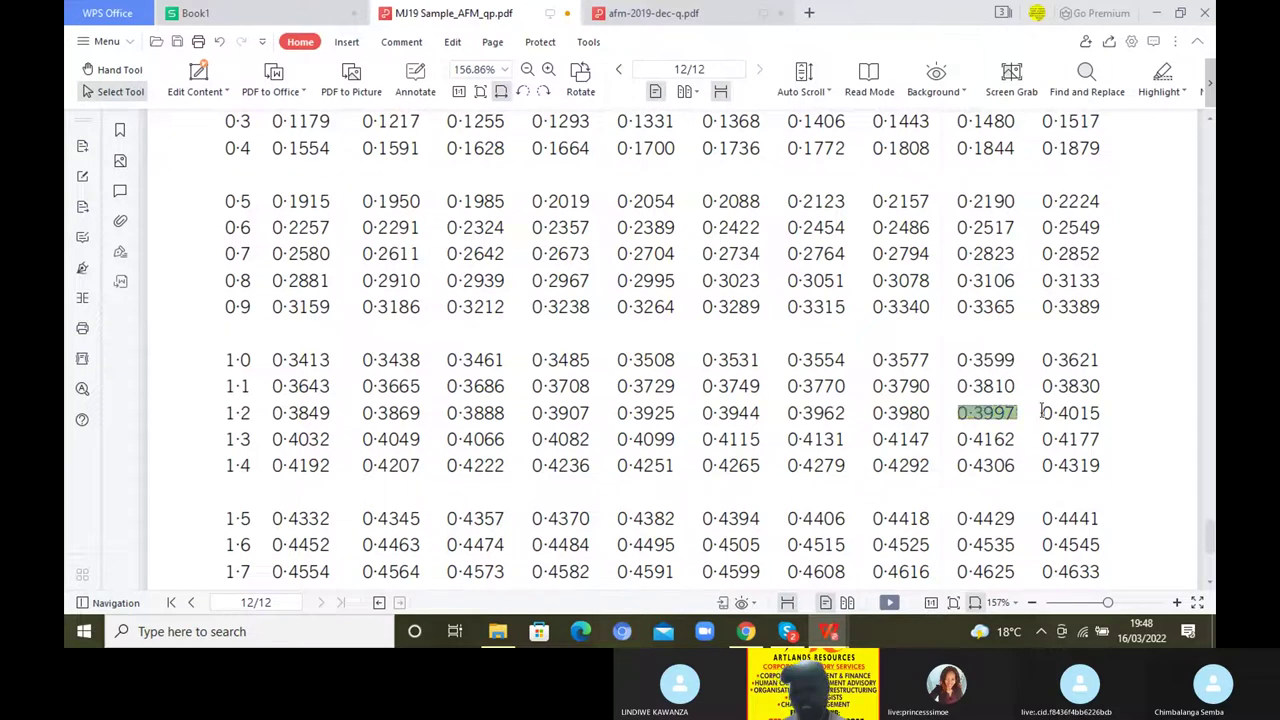
click(740, 372)
double_click(238, 413)
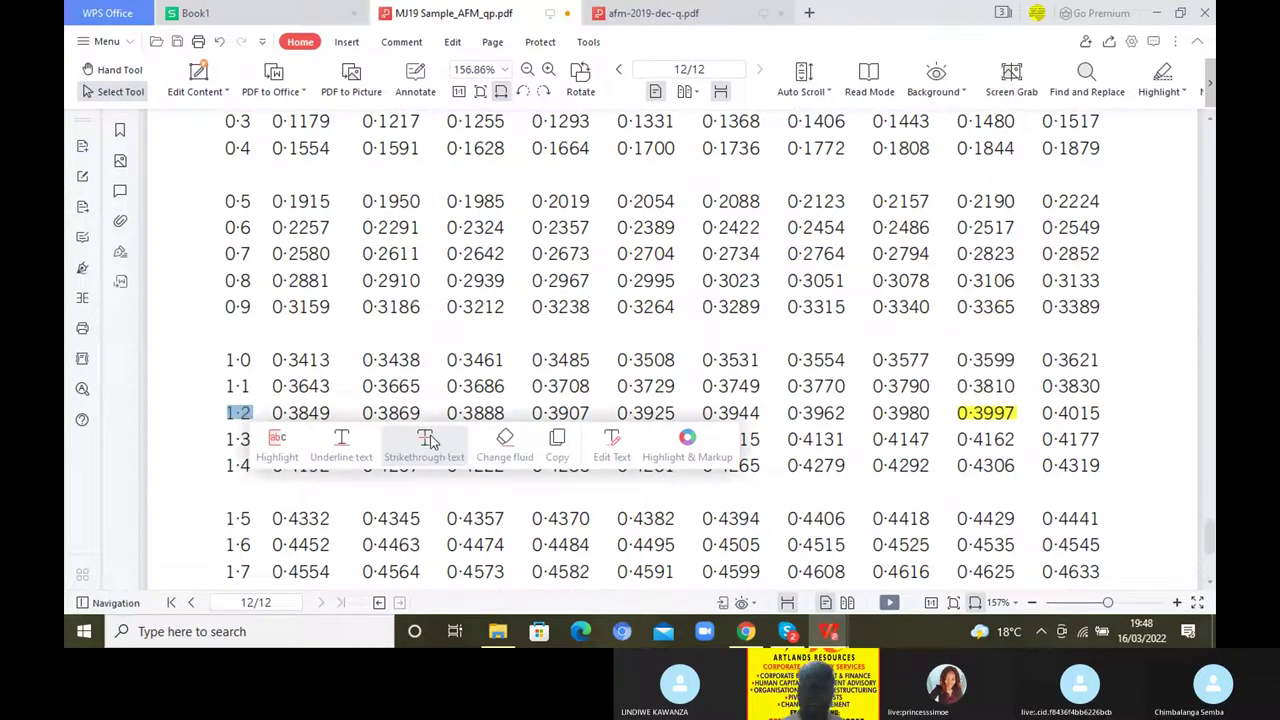
click(428, 441)
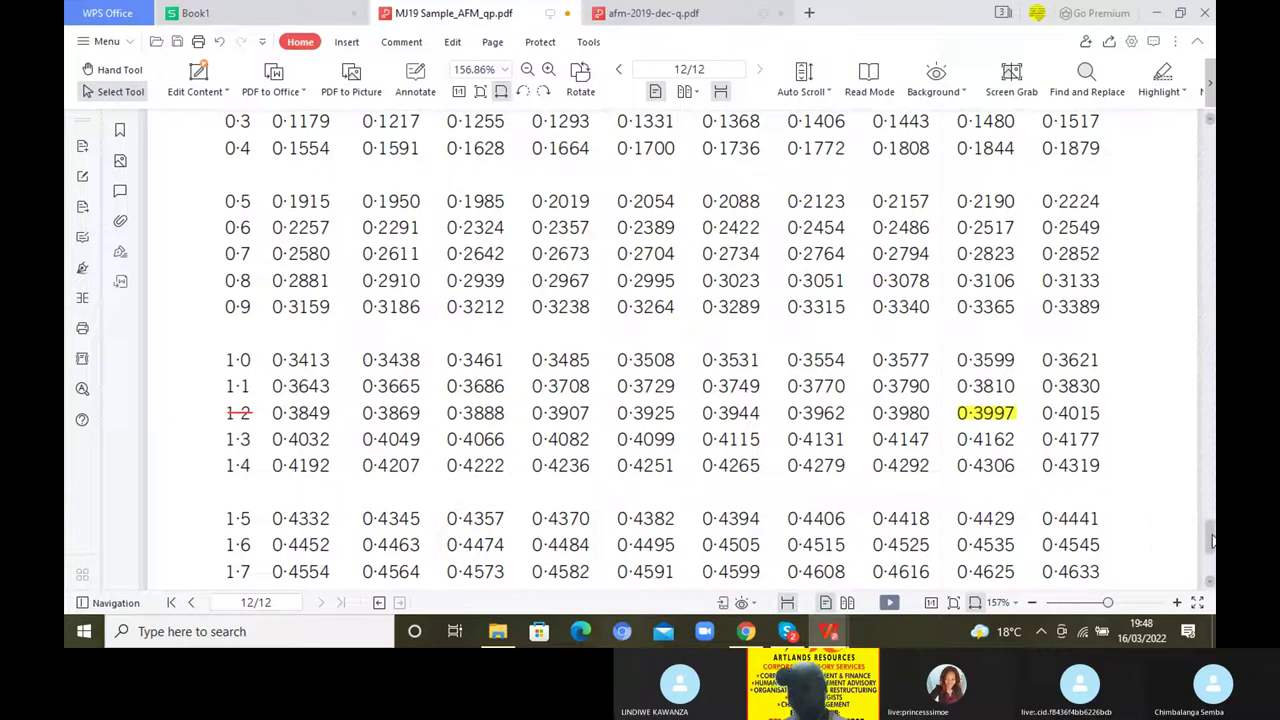
mouse_move(1211, 541)
mouse_down()
mouse_move(1210, 516)
mouse_move(1212, 542)
mouse_up()
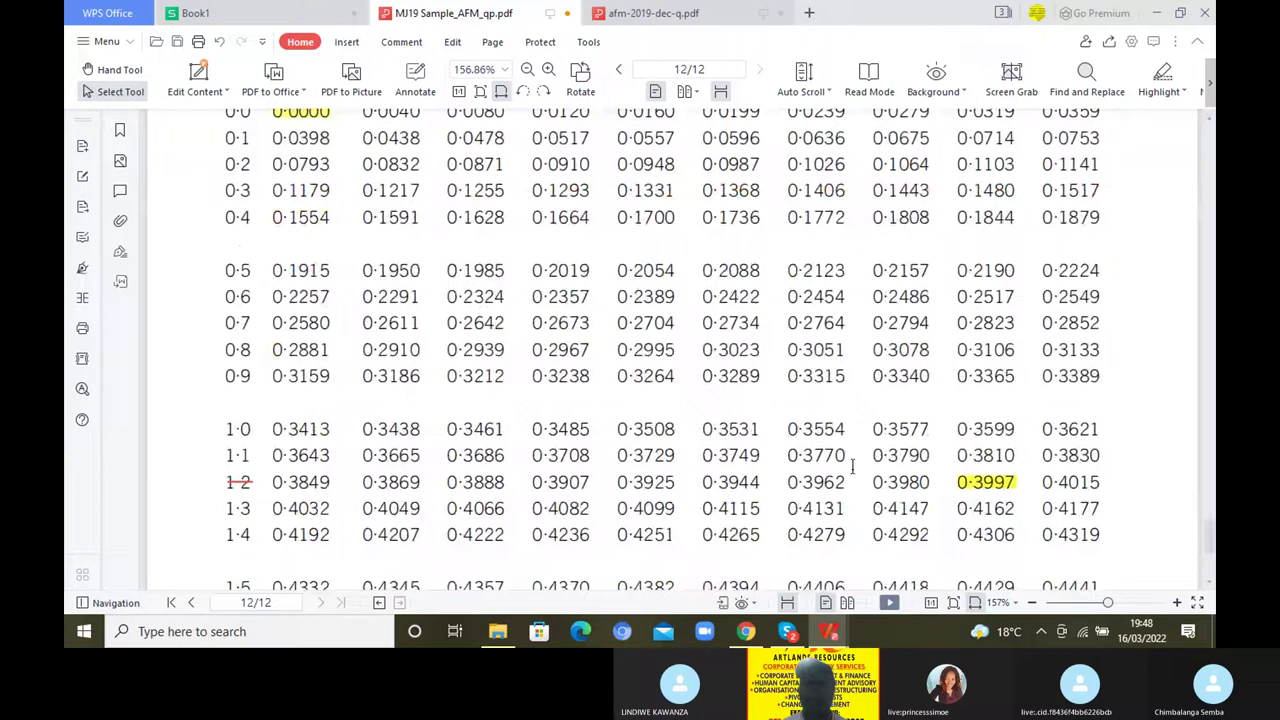
Back in Book1, complete the C146 text with 1.28 and make "k value of 1.28" bold and red
click(275, 16)
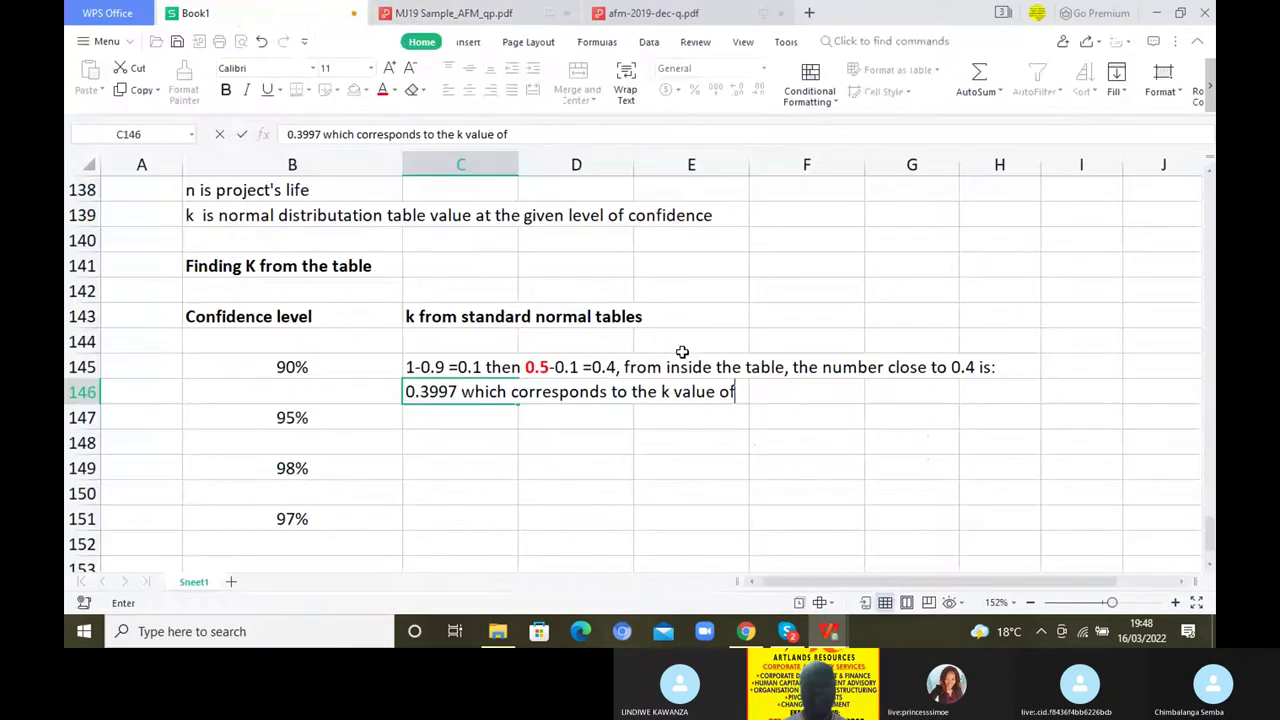
text(1.28)
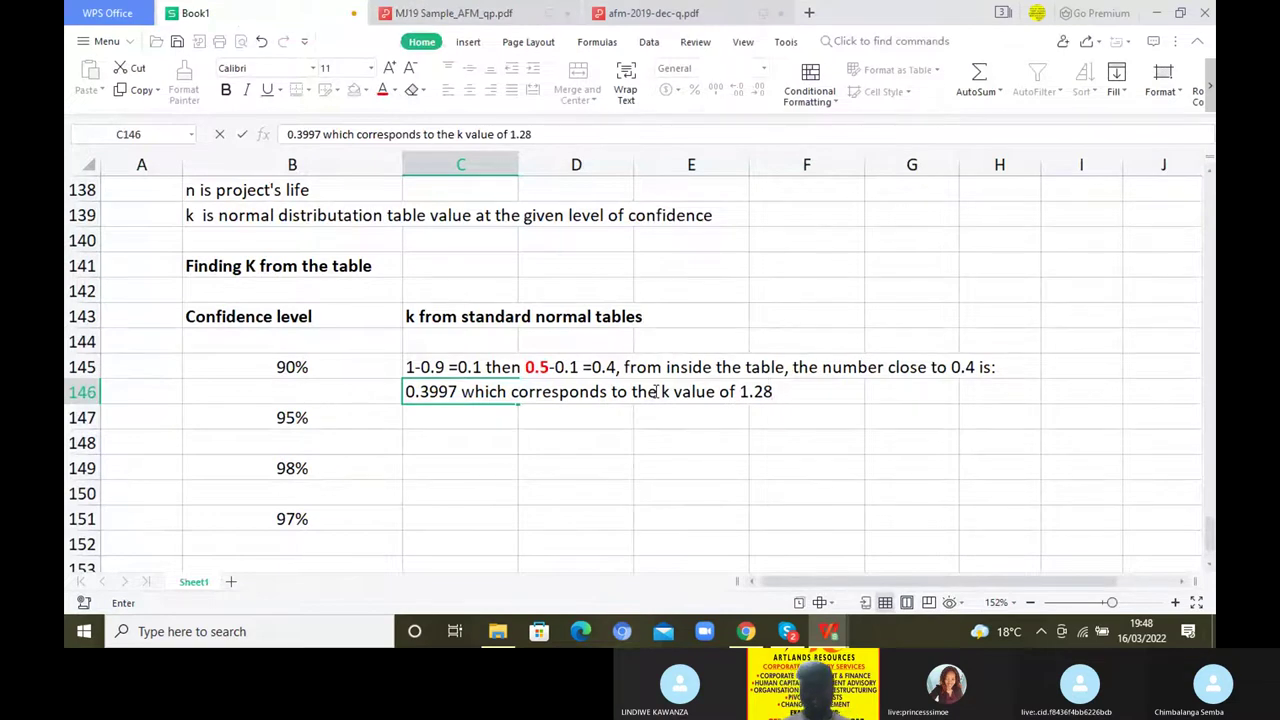
drag(656, 391, 772, 392)
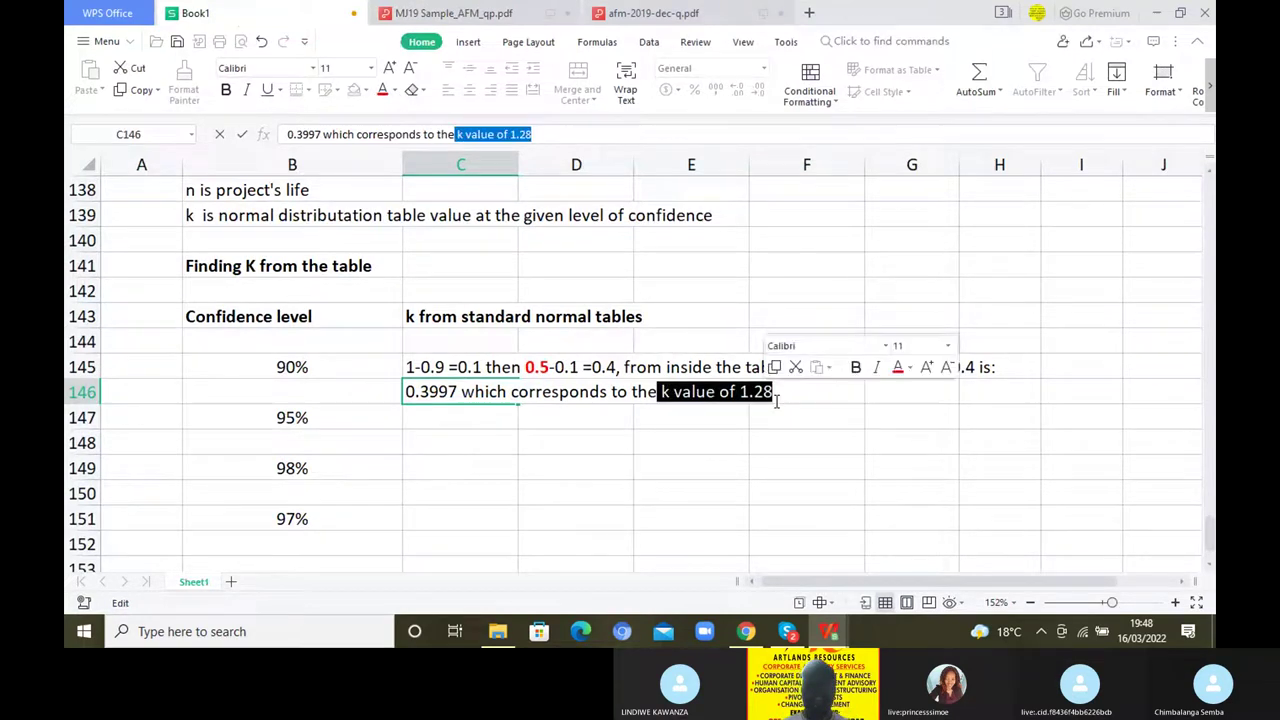
click(226, 90)
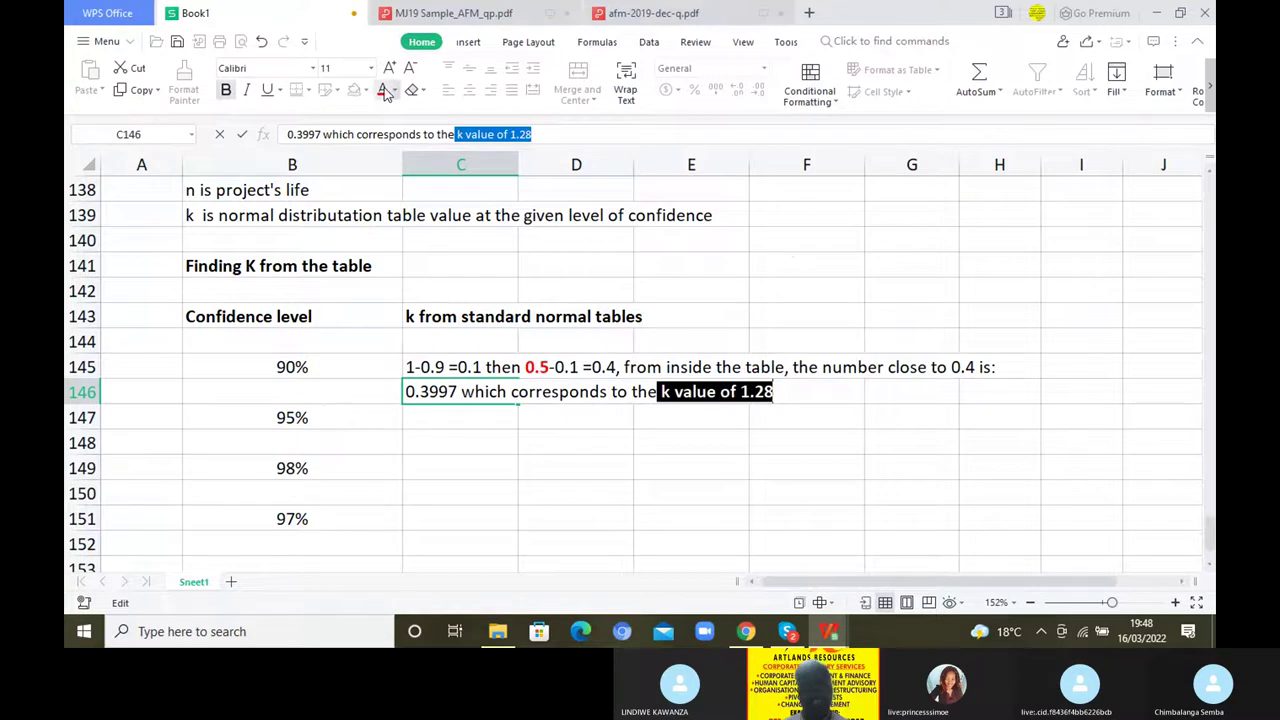
click(384, 90)
click(706, 488)
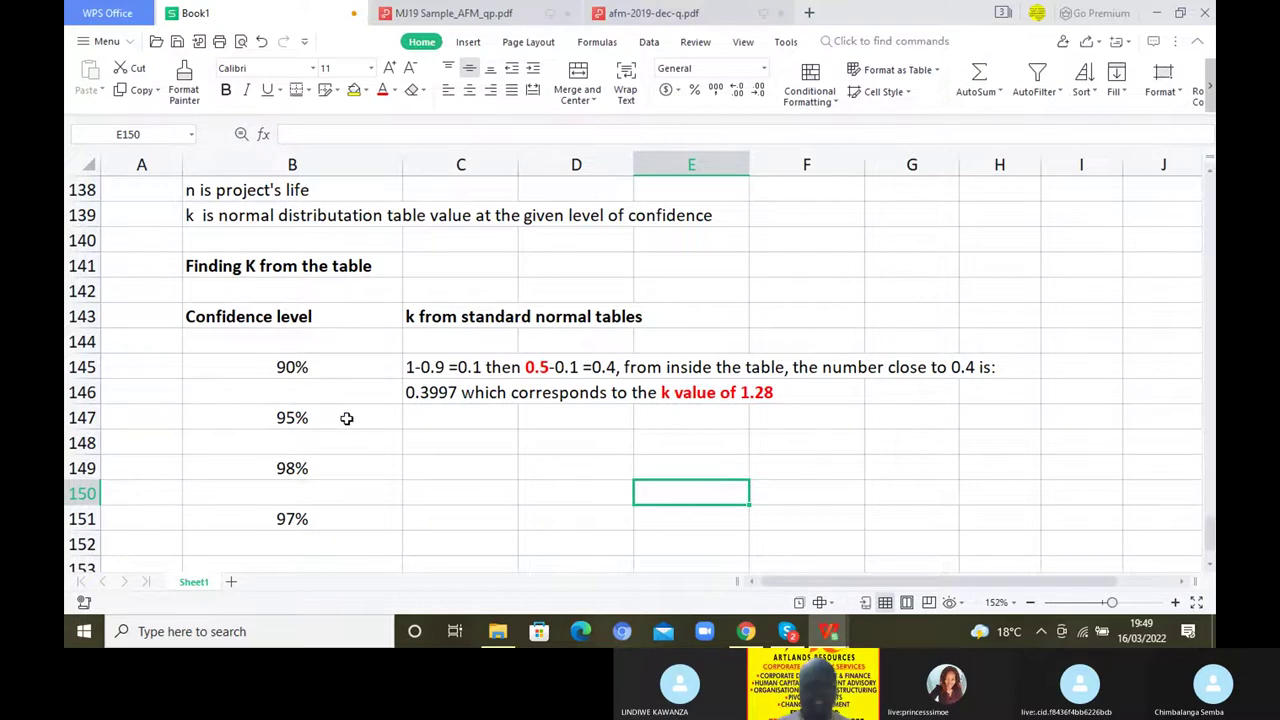
Apply a top and thick bottom border to the 90% confidence level rows, B145:H146
drag(336, 400, 970, 373)
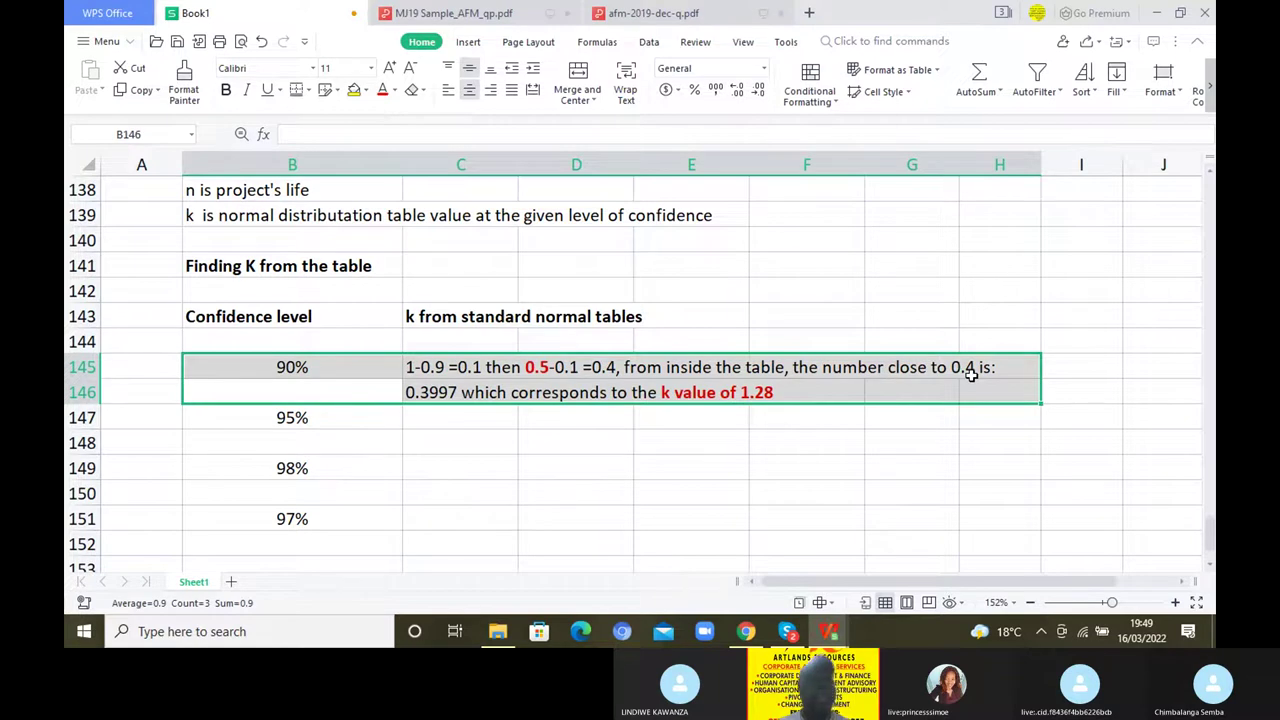
click(309, 90)
click(306, 393)
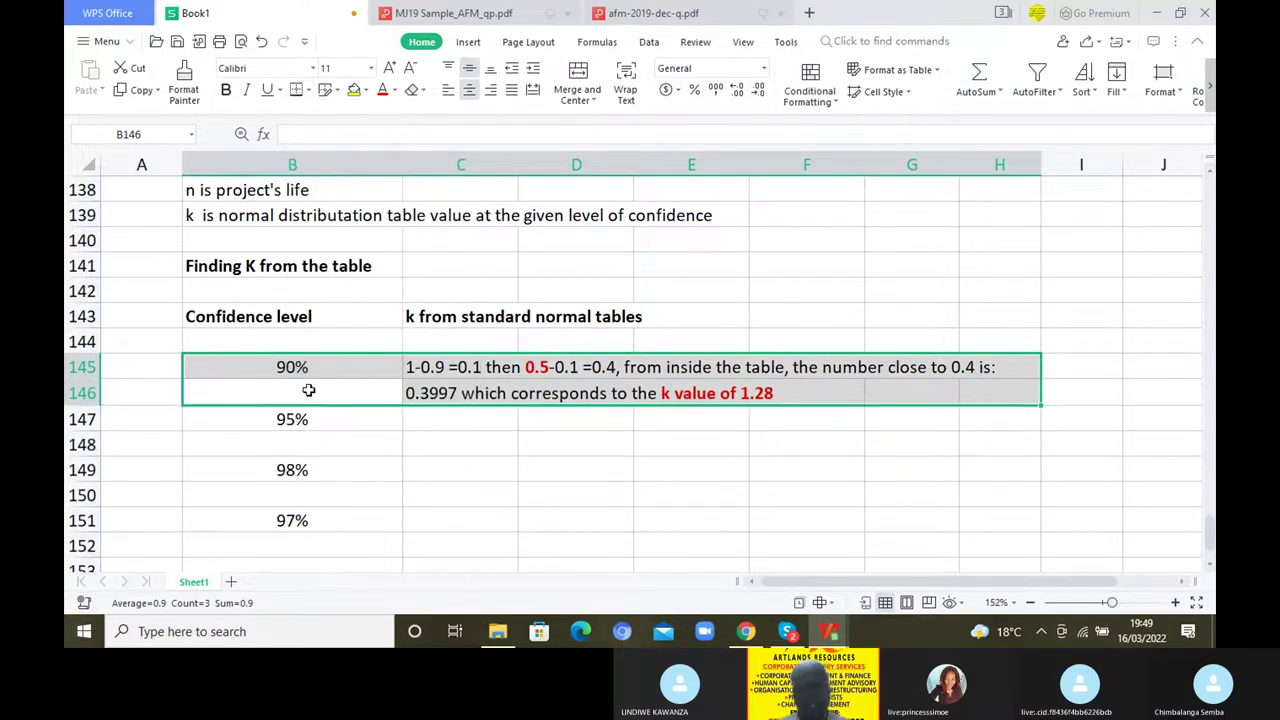
click(558, 495)
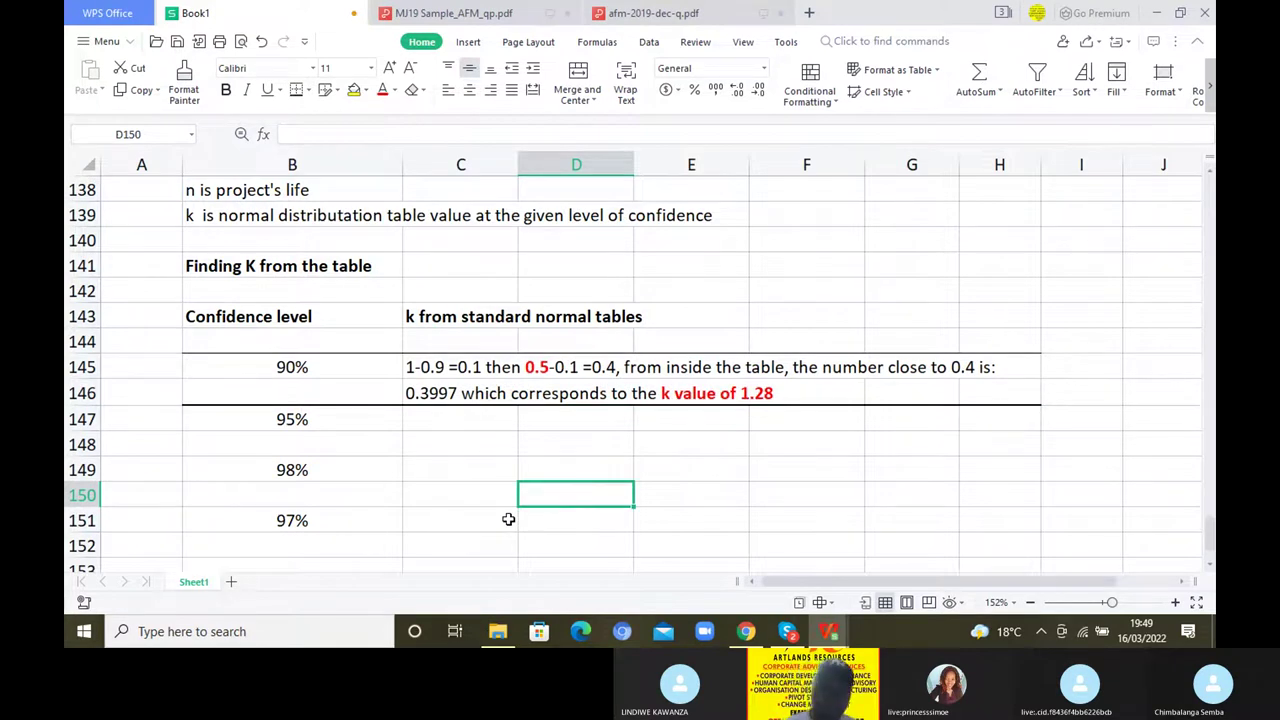
Begin the 95% confidence level note in C147 with "1-0.95=0.05 then 0.5-0.05 =0.45"
click(431, 427)
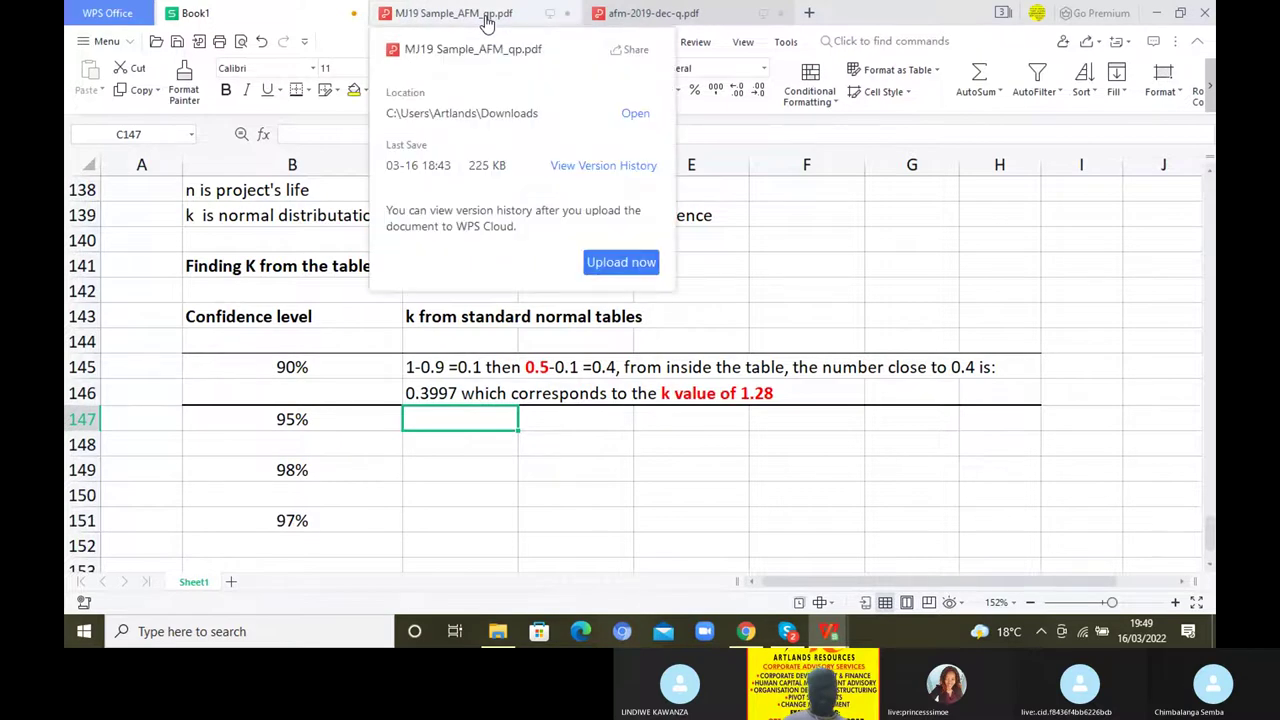
click(481, 18)
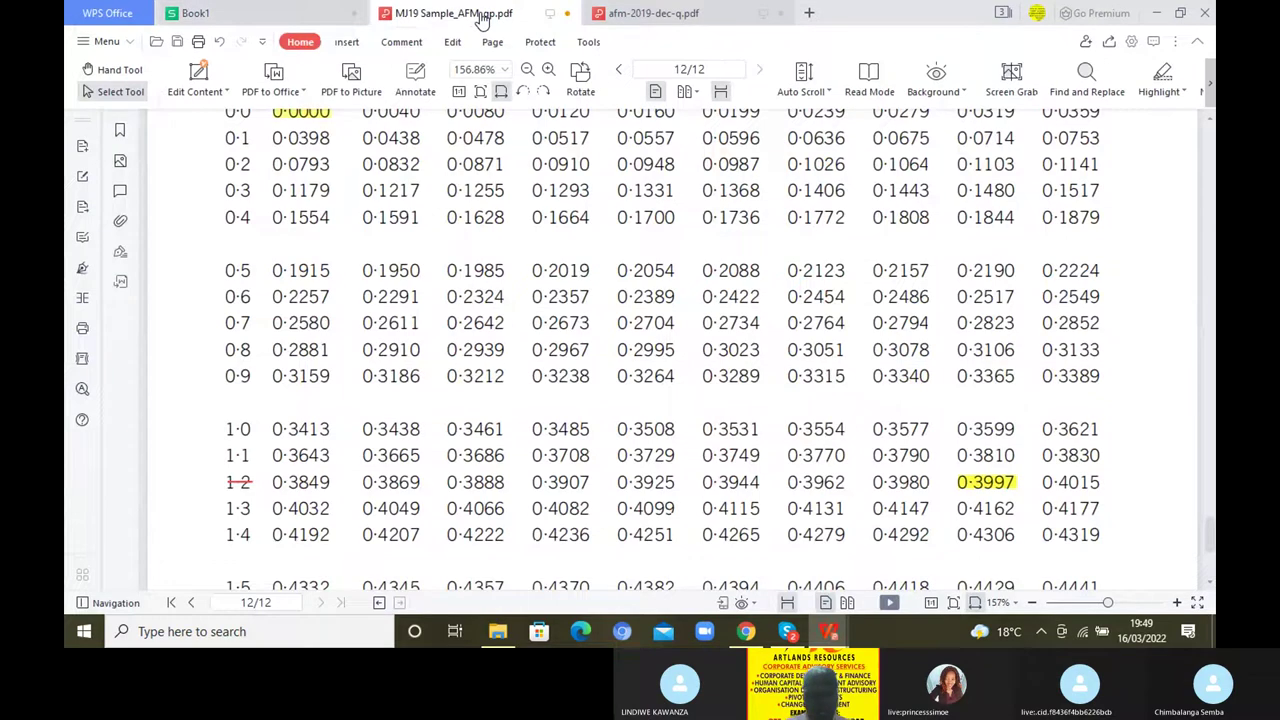
click(268, 19)
text(1-)
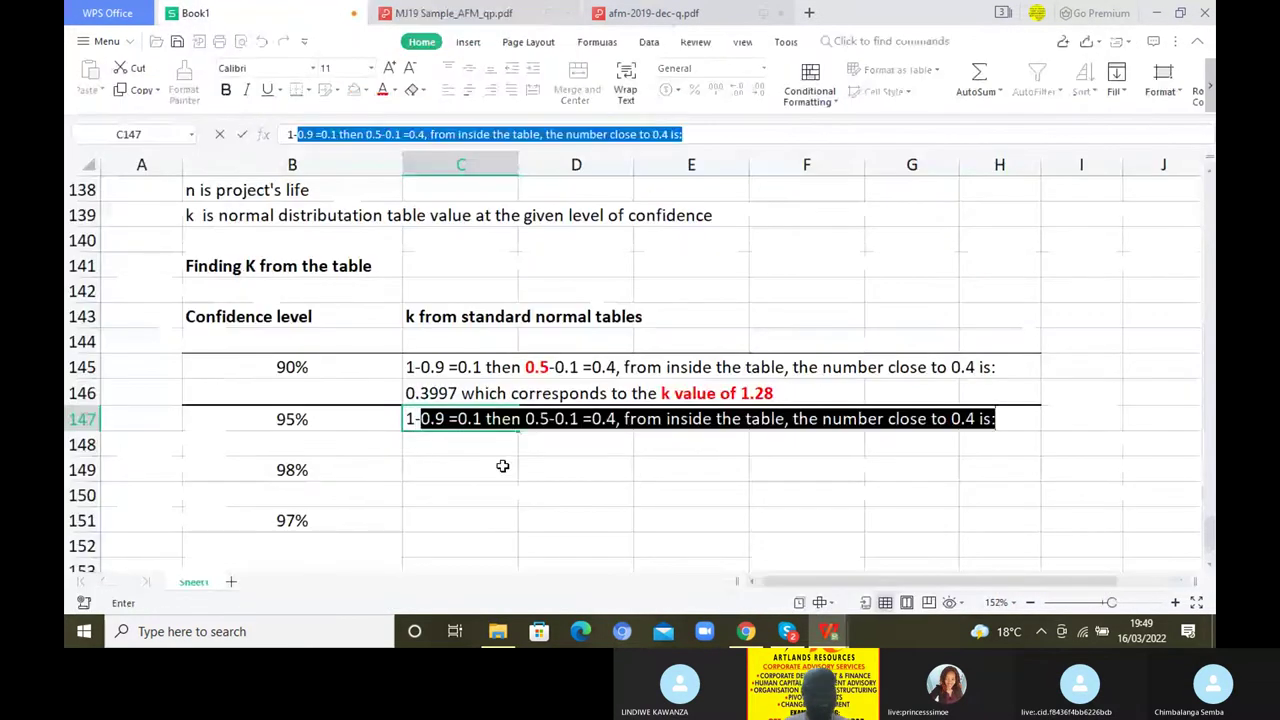
text(0.95)
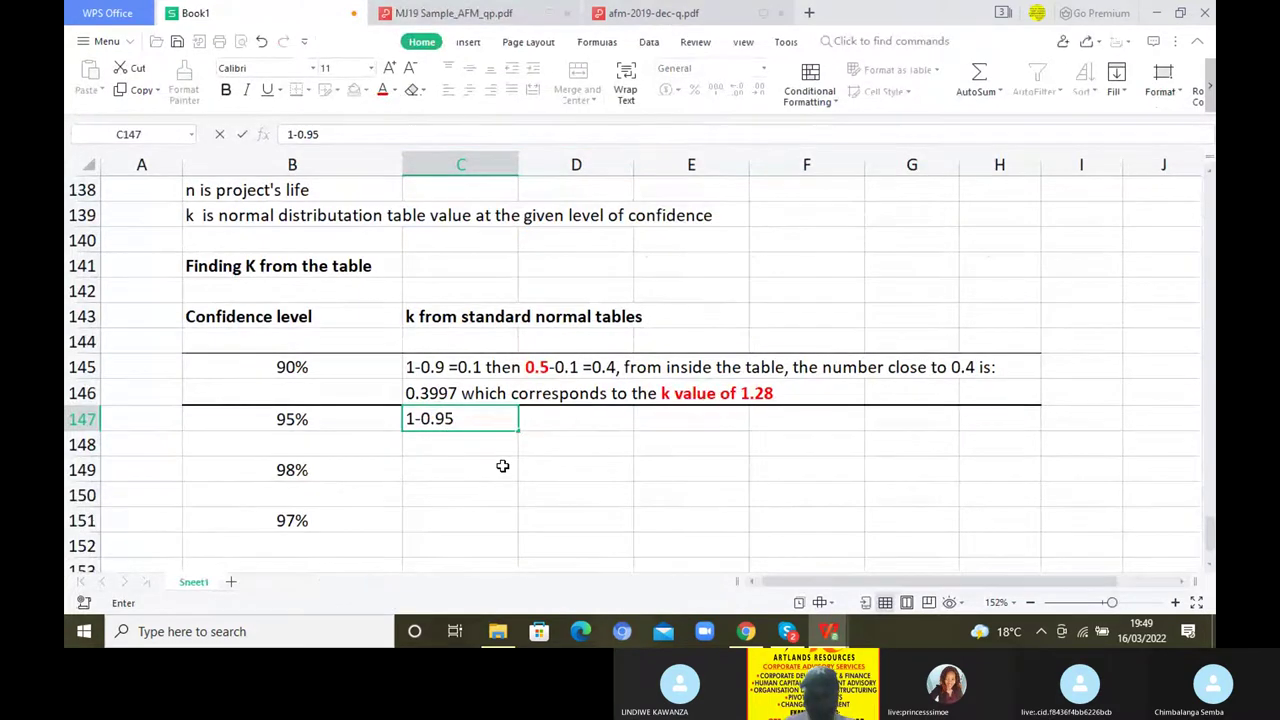
text(=0.)
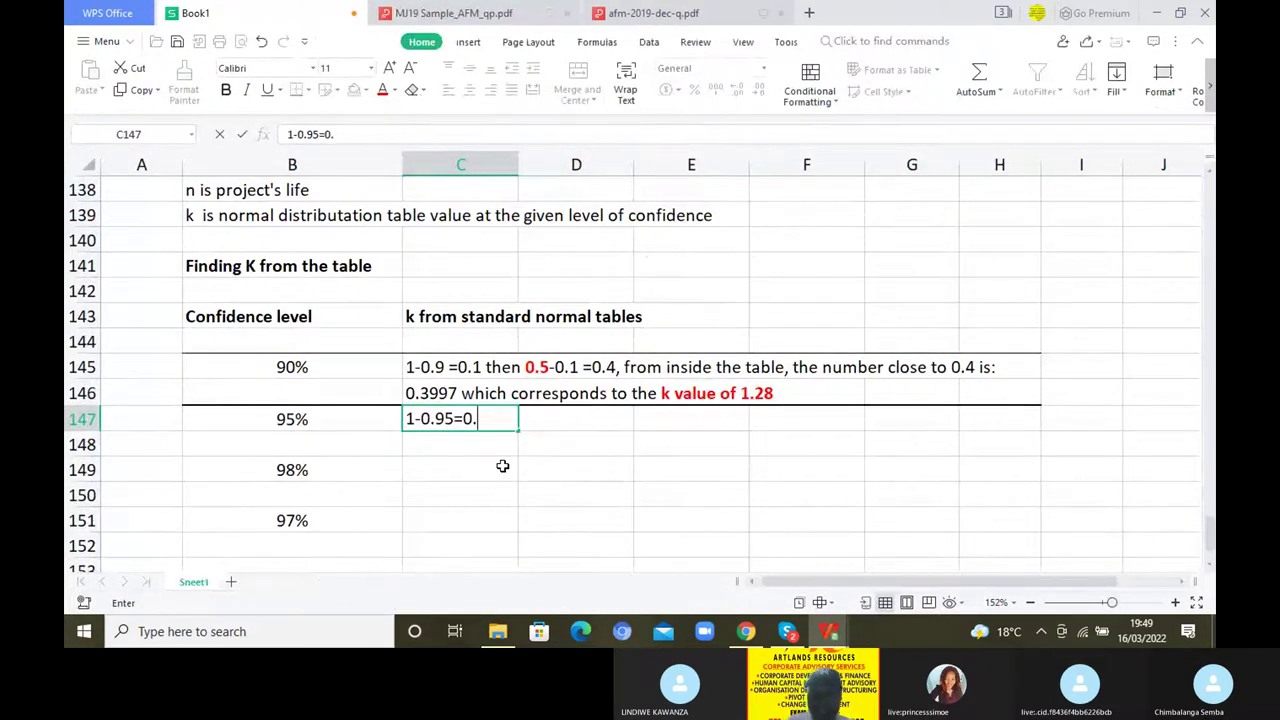
text(05)
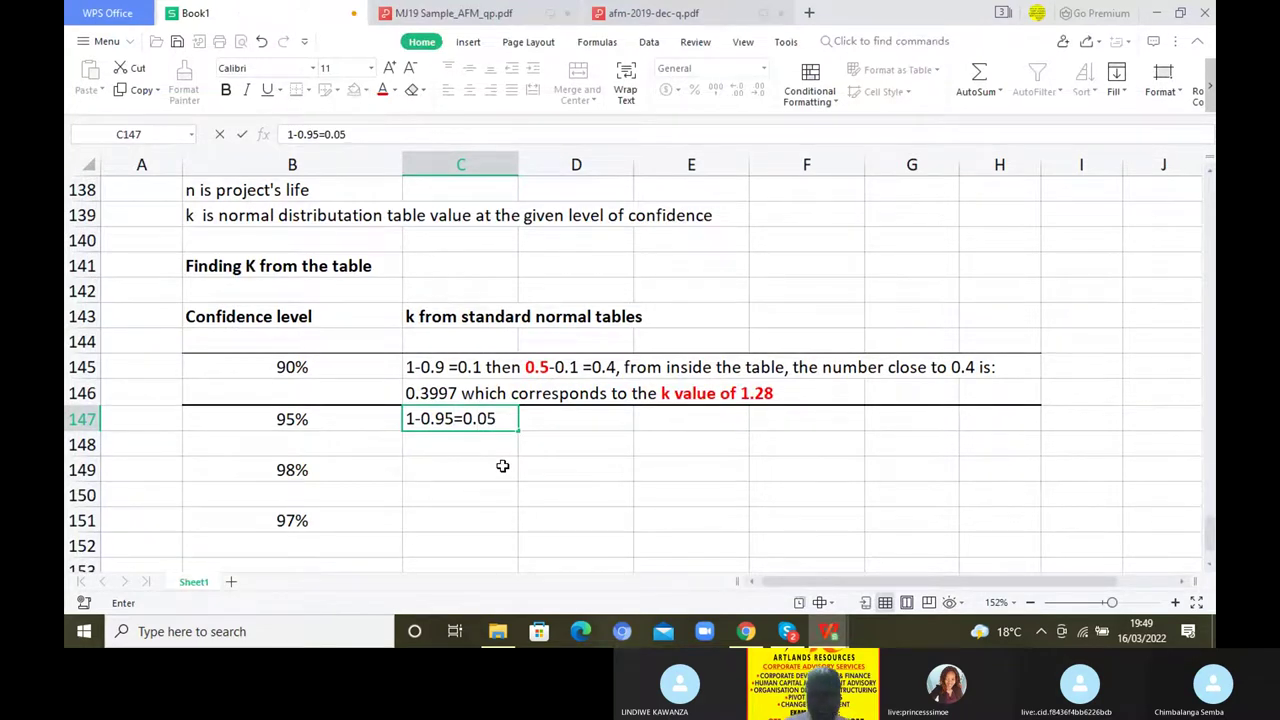
text( then 0.)
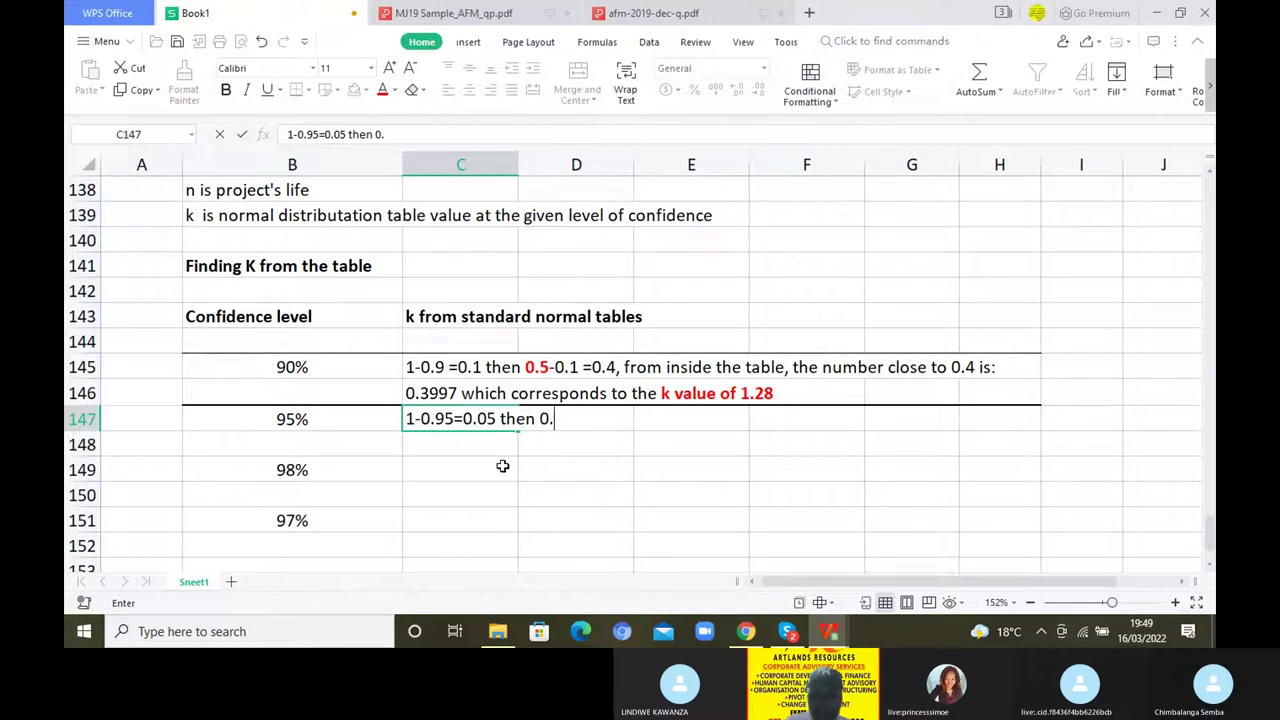
text(5-0.05 =)
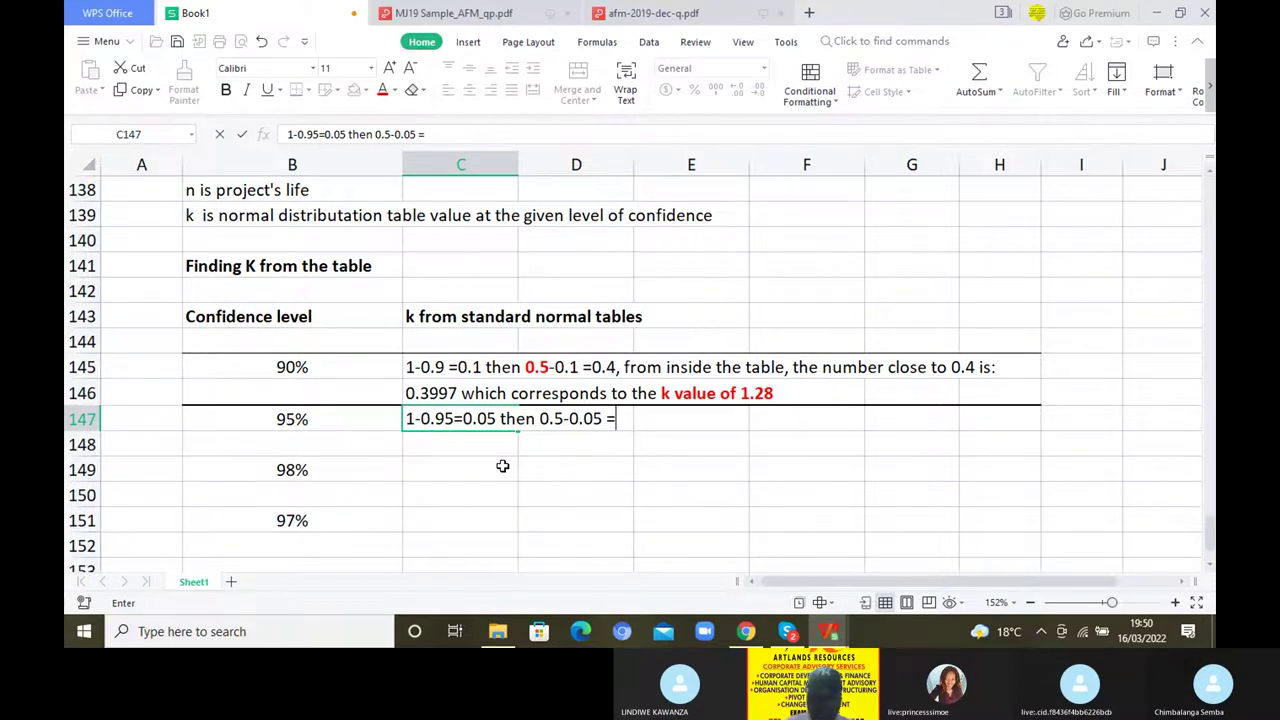
text(0.45)
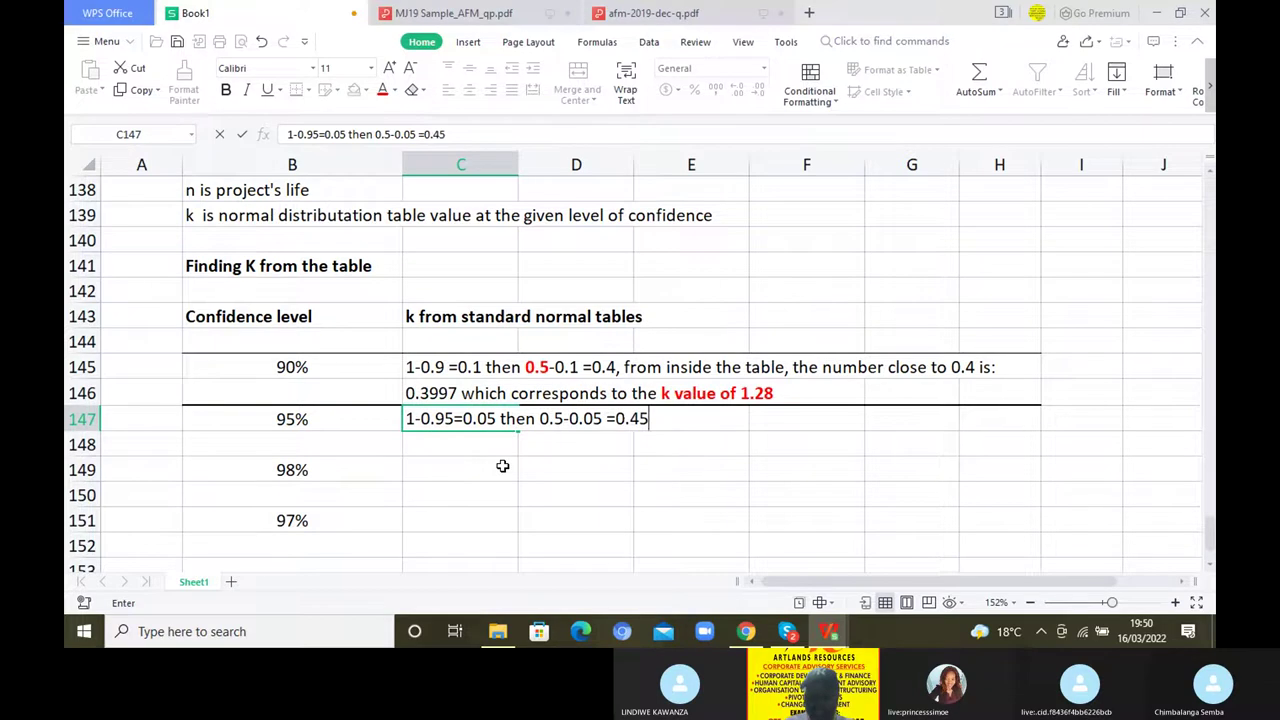
Complete the C147 note with ", from inside the table, the number close to 0.45 is:"
text(, fr)
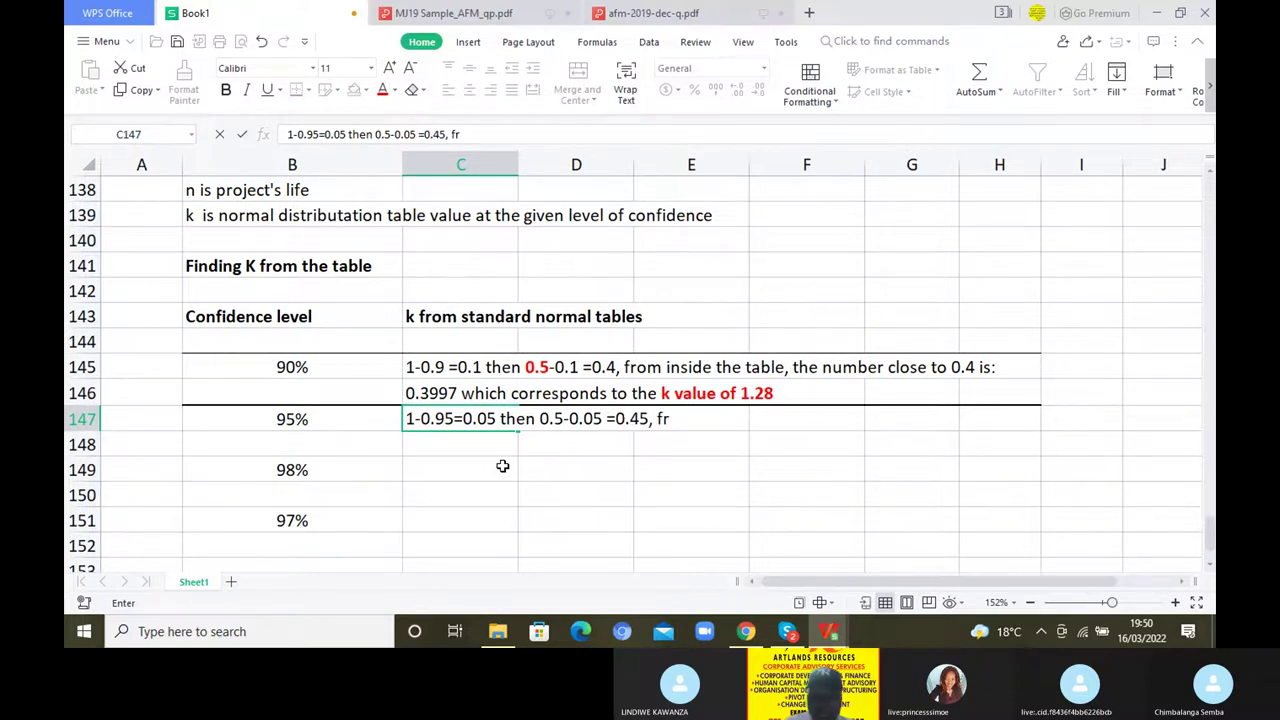
text(om inside th)
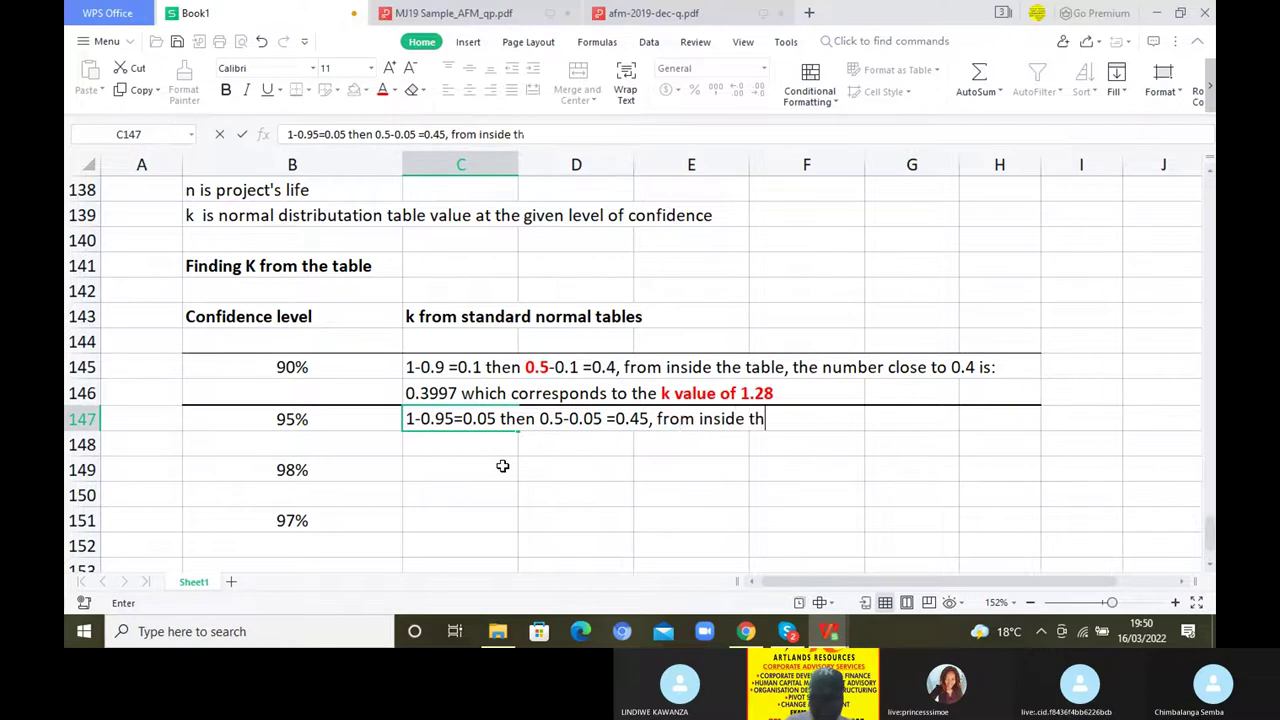
text(e tab)
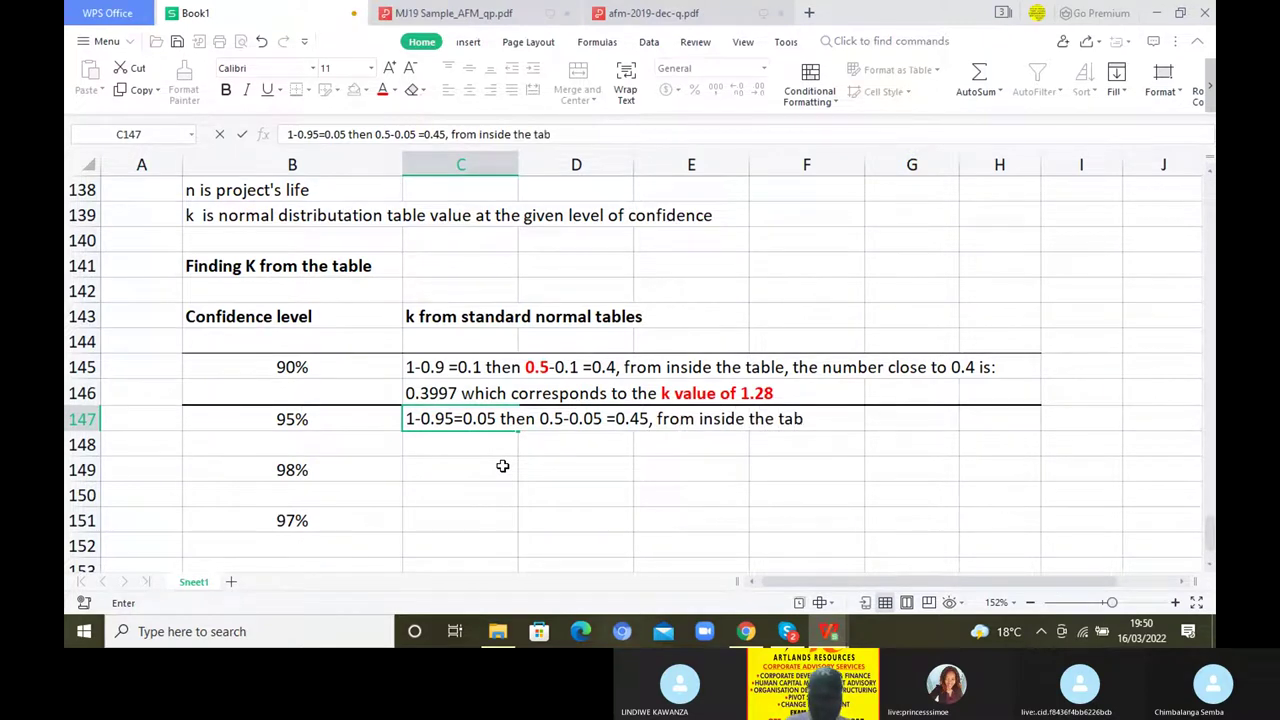
text(le, the number )
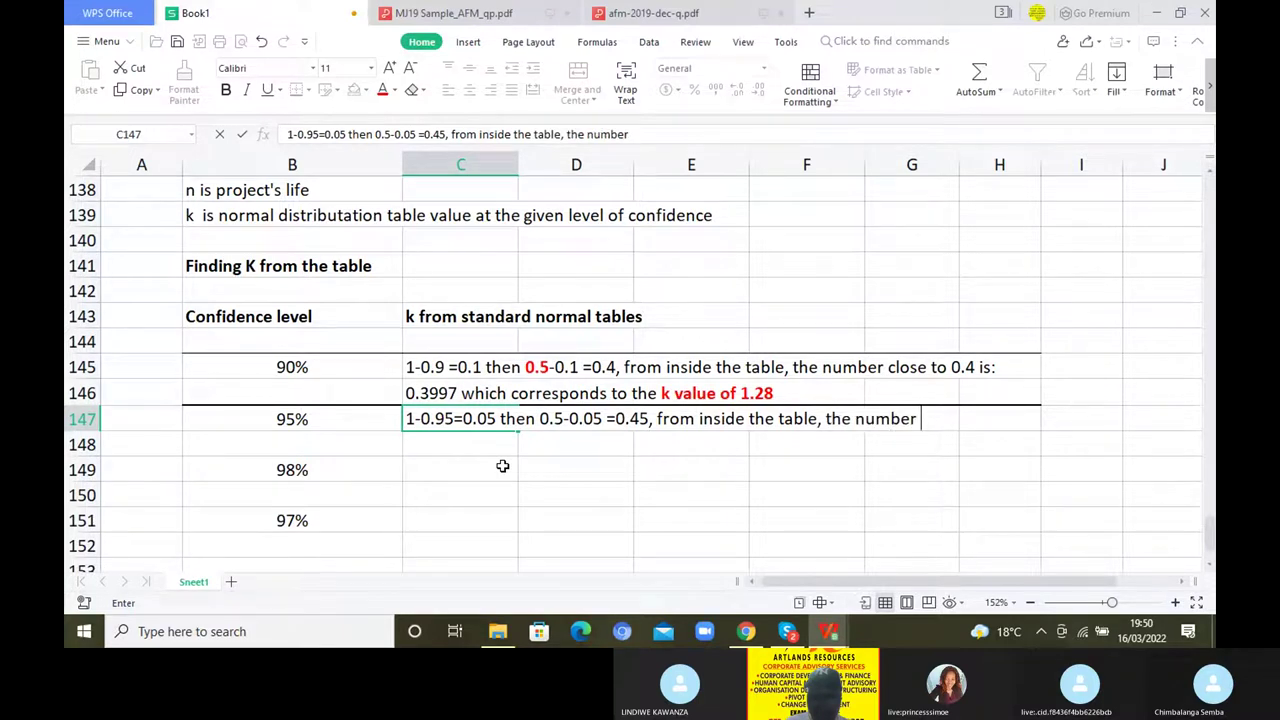
text(close to )
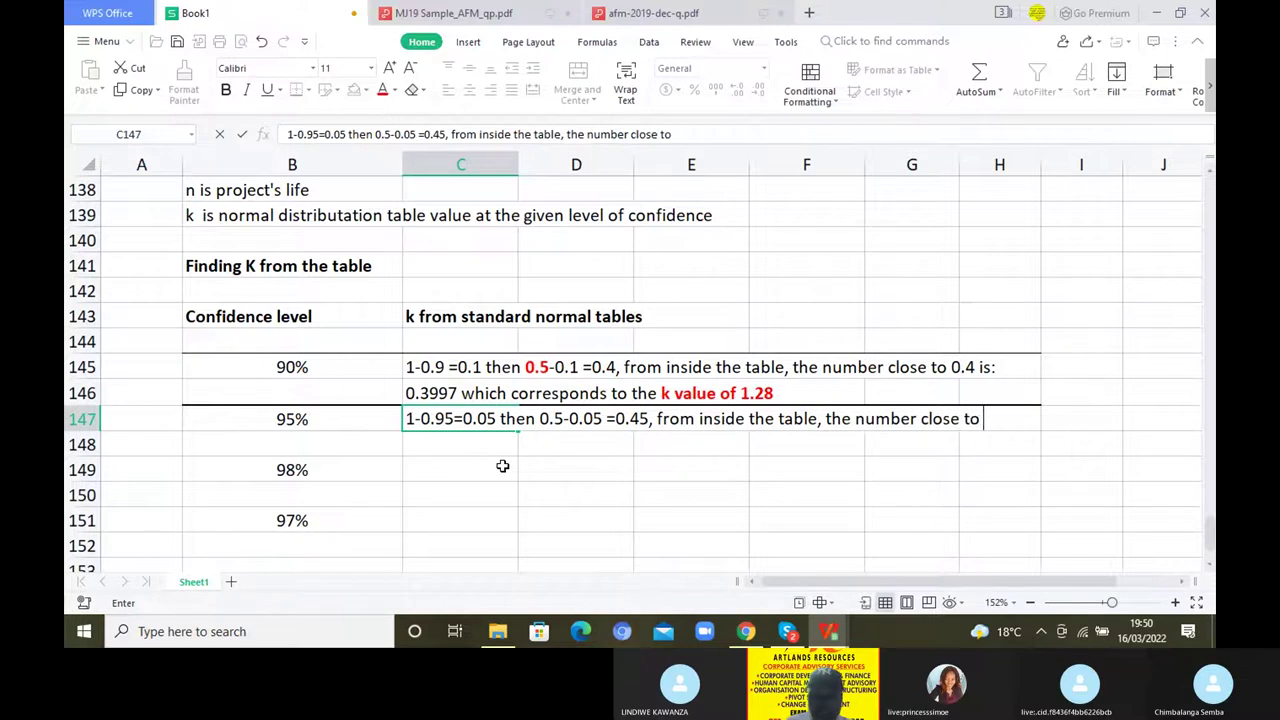
text(0.45 is:)
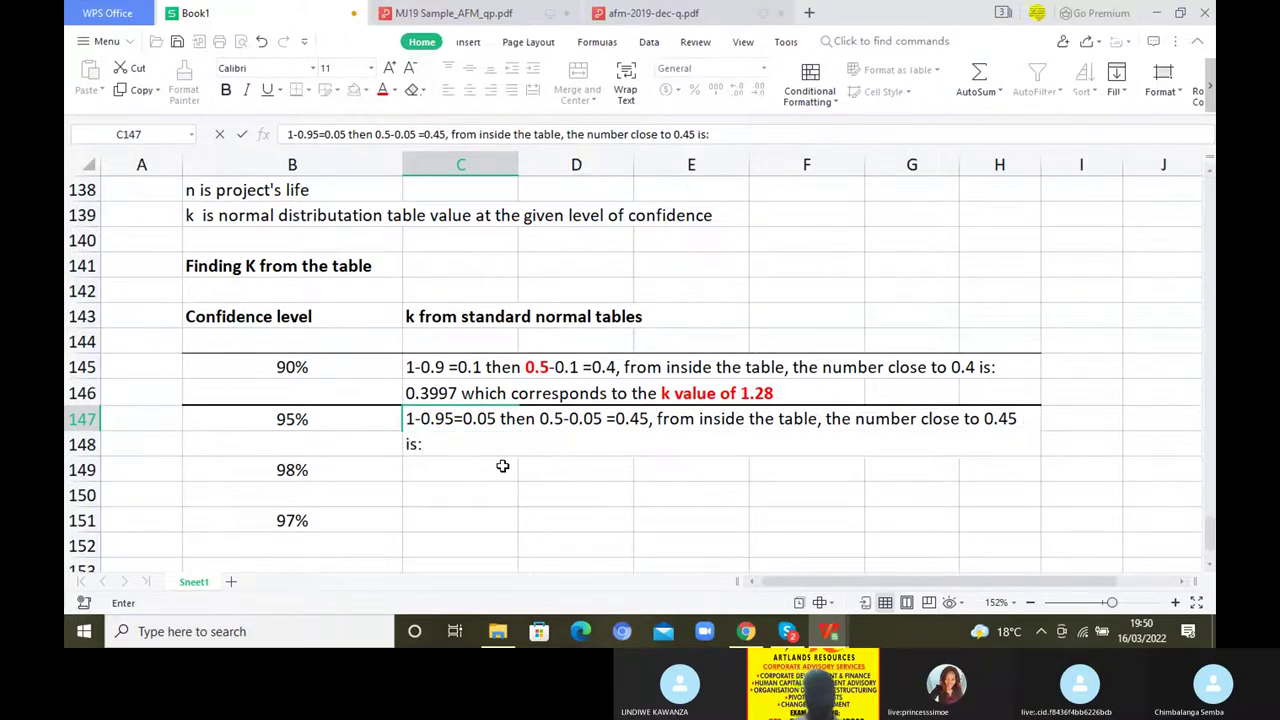
key(Return)
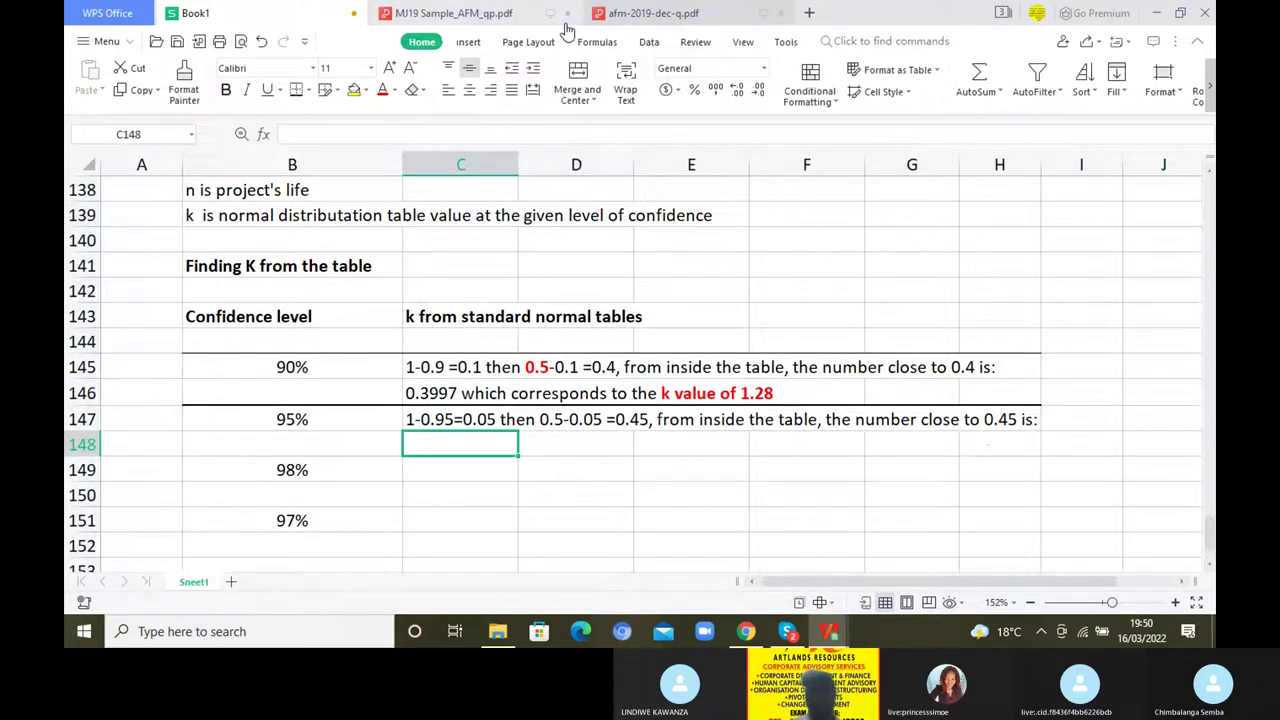
Switch to MJ19 Sample_AFM_qp.pdf and highlight 0.4495 in the 1.6 row of the normal distribution table
click(505, 16)
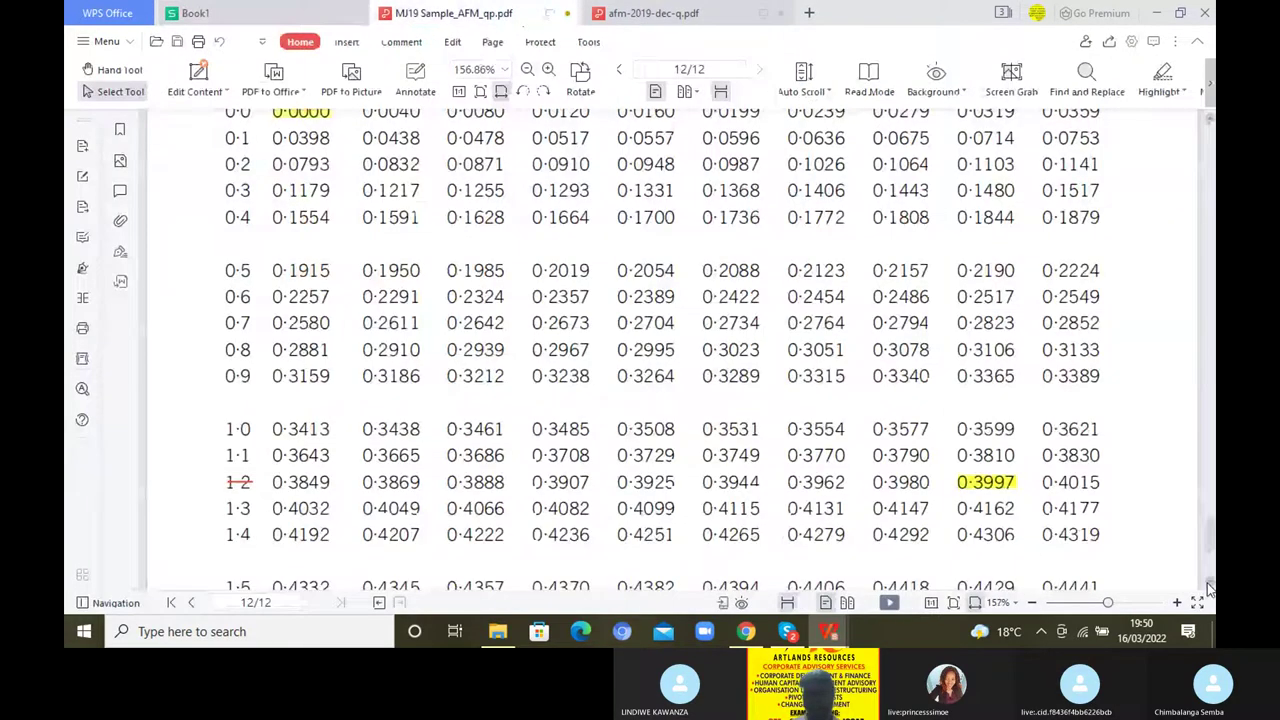
scroll(1208, 590, down, 3)
drag(618, 445, 770, 455)
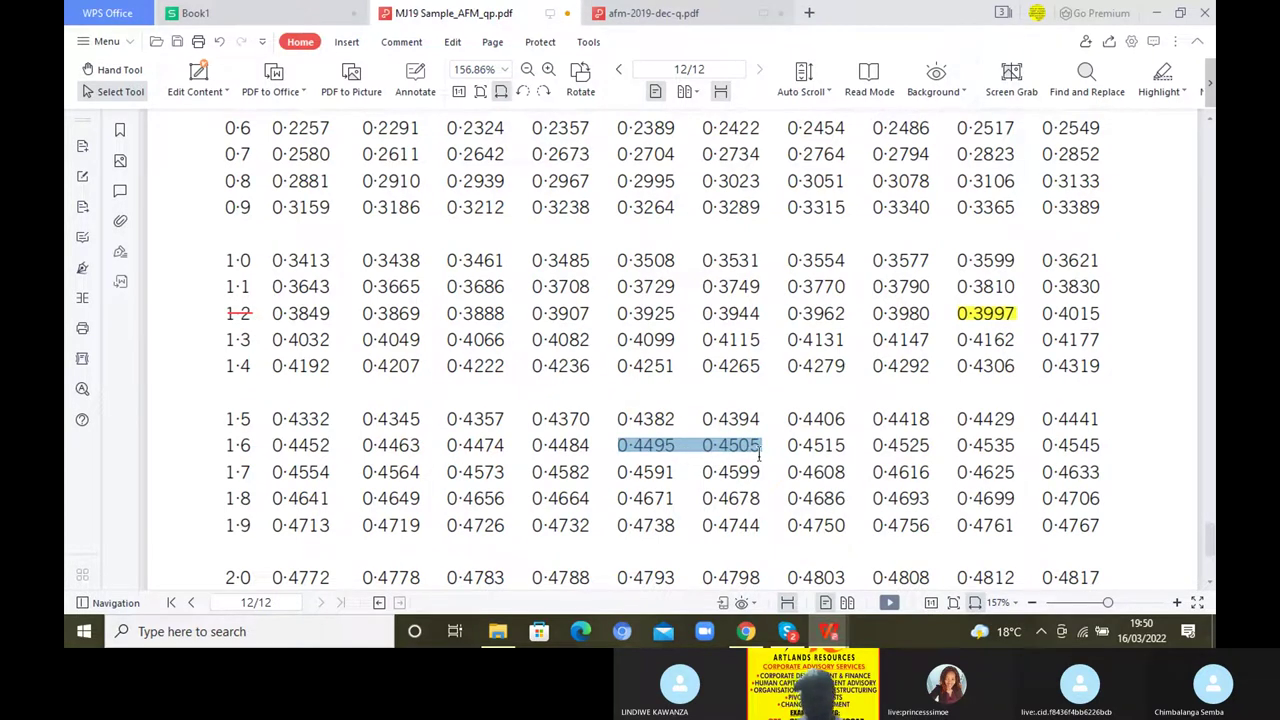
click(660, 455)
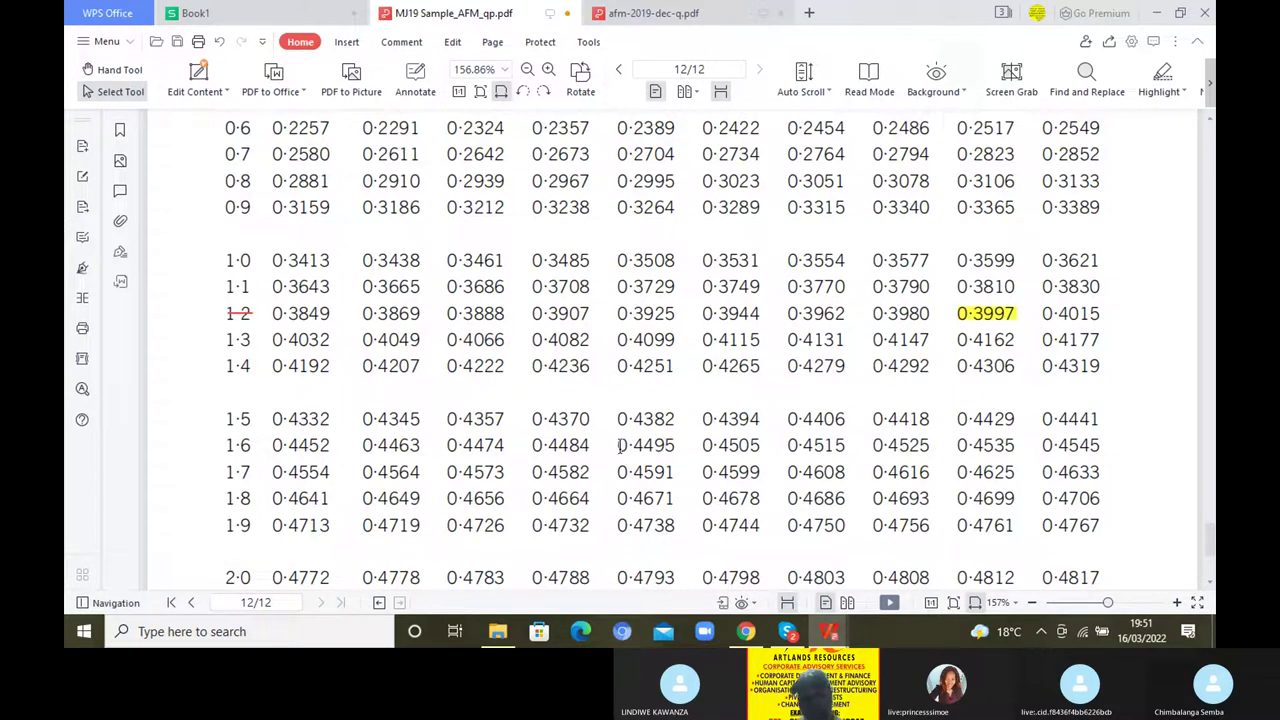
drag(620, 447, 670, 448)
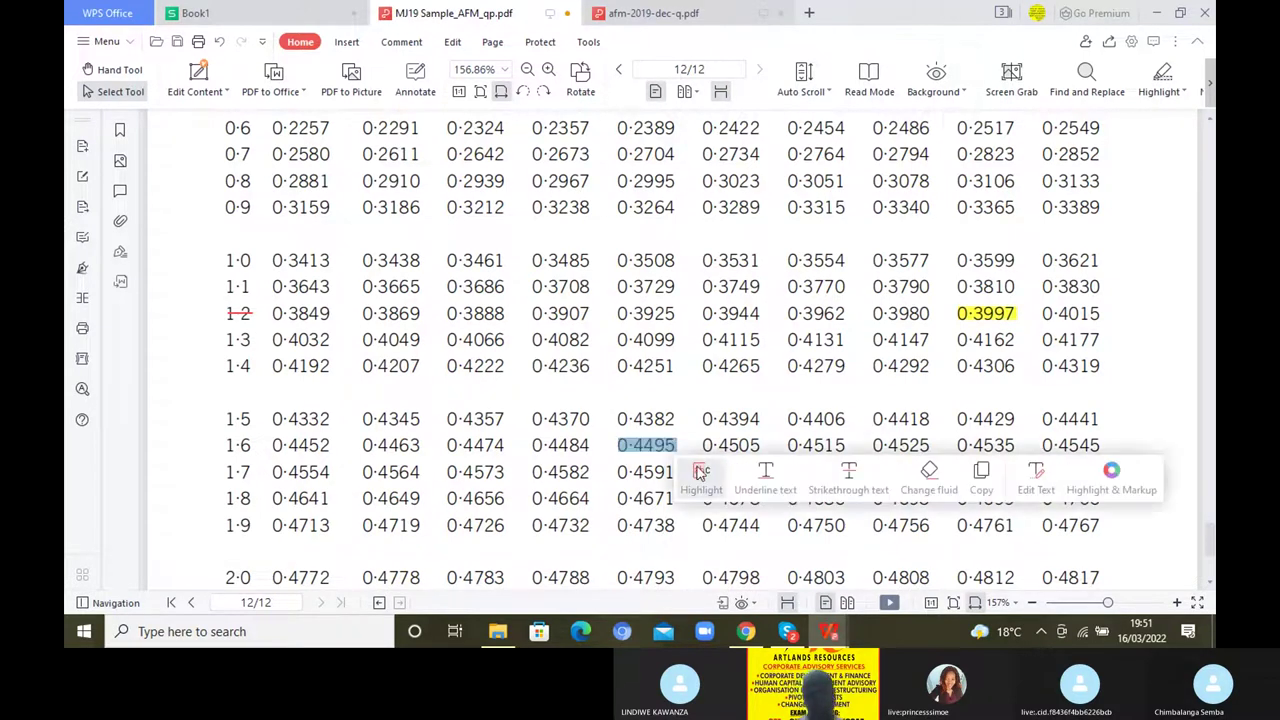
click(700, 472)
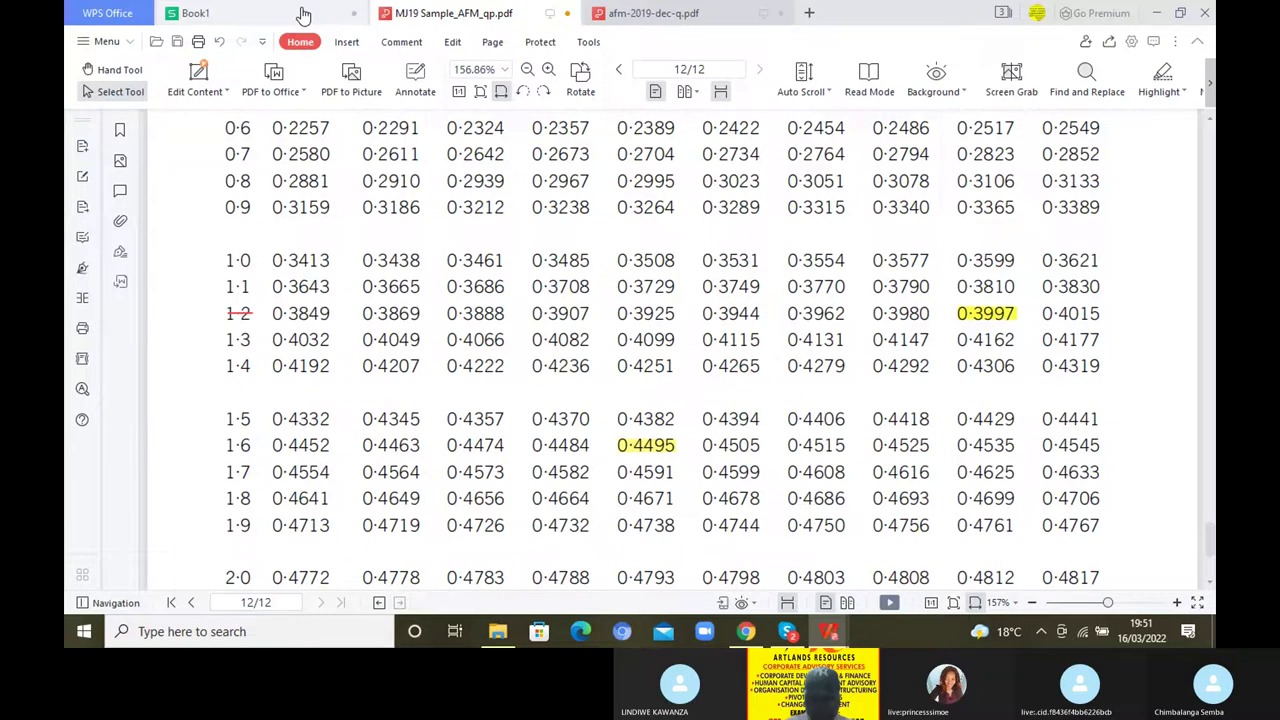
Return to the Book1 spreadsheet and enter "0.4495 wich corresponds to a k value of" in C148
click(304, 14)
text(0)
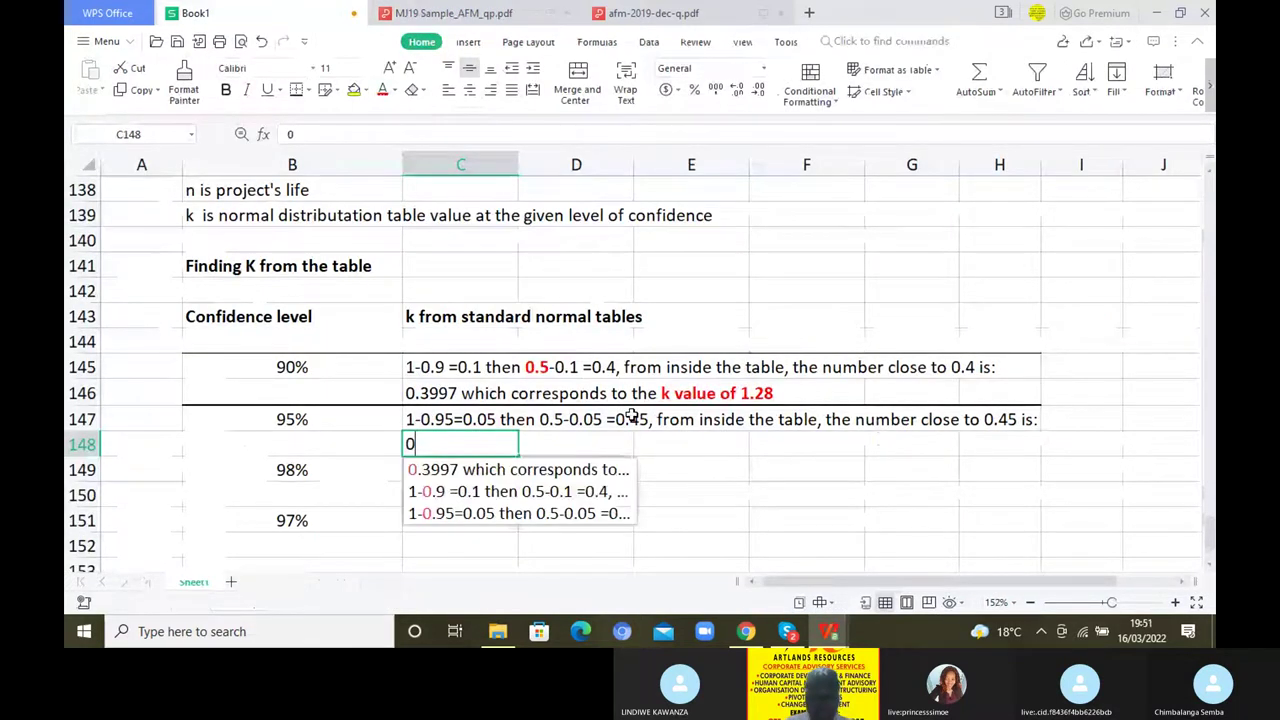
text(.4495 wich co)
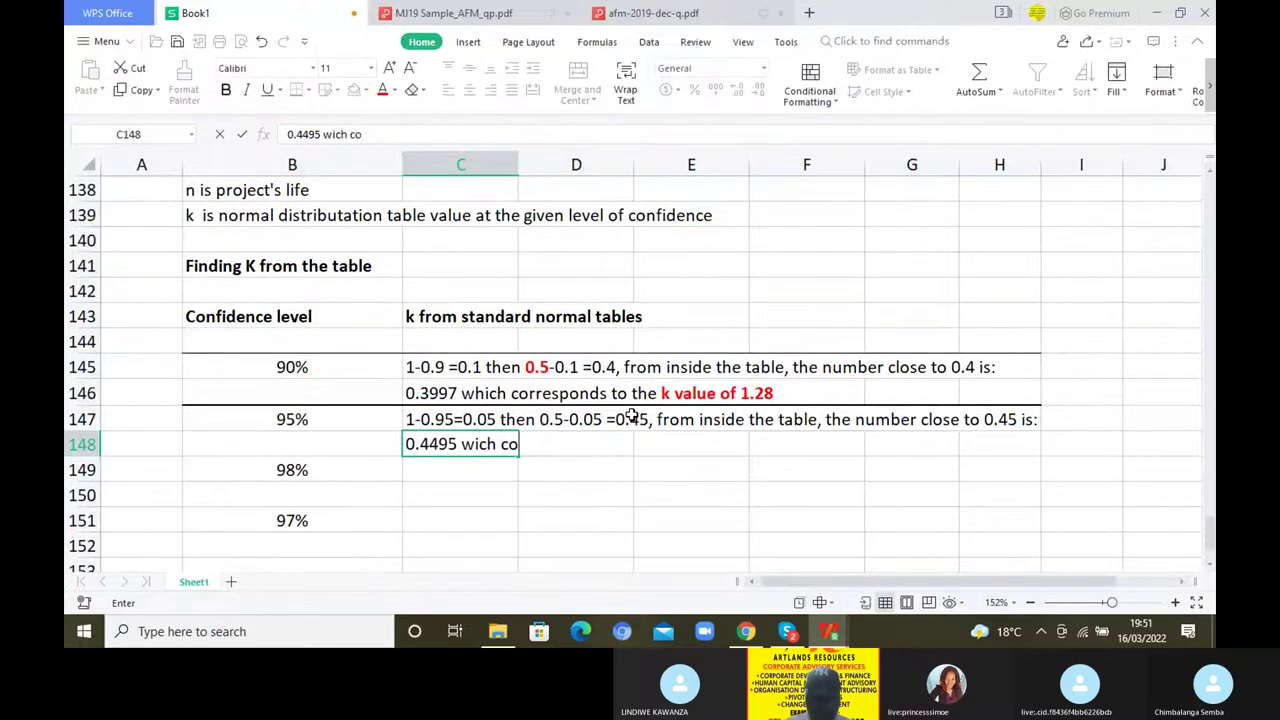
text(rresp)
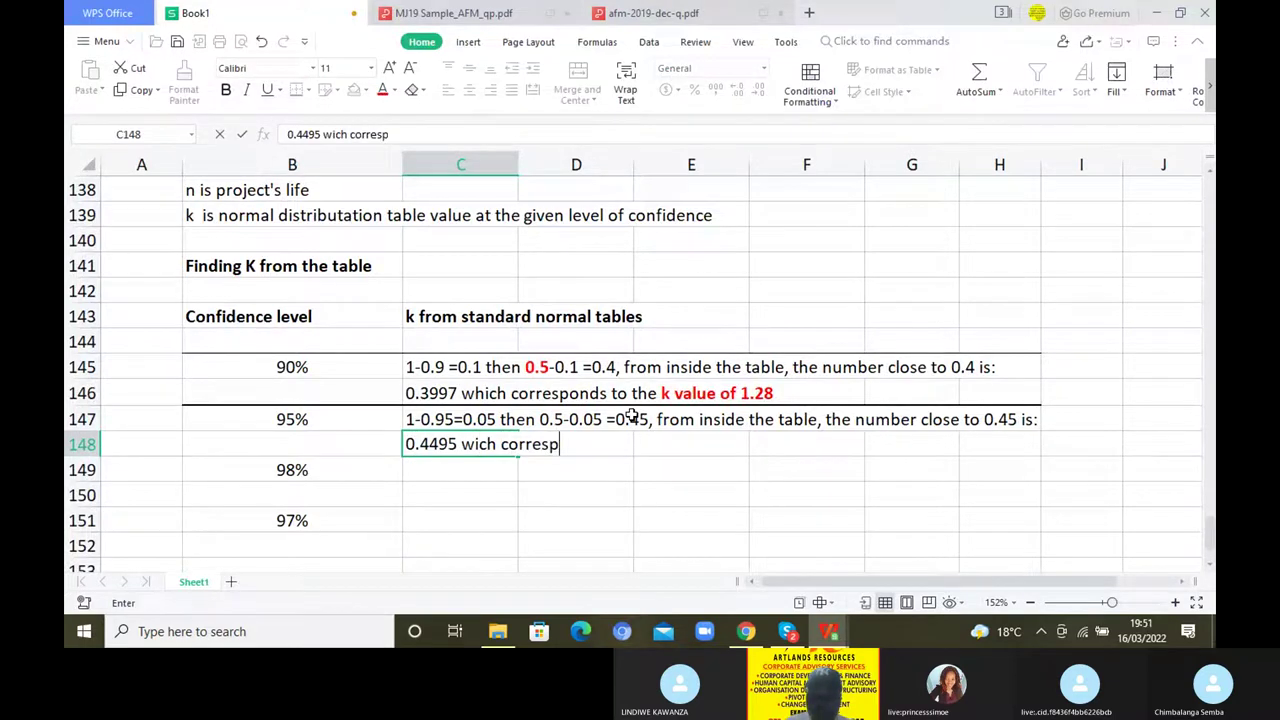
text(onds to a )
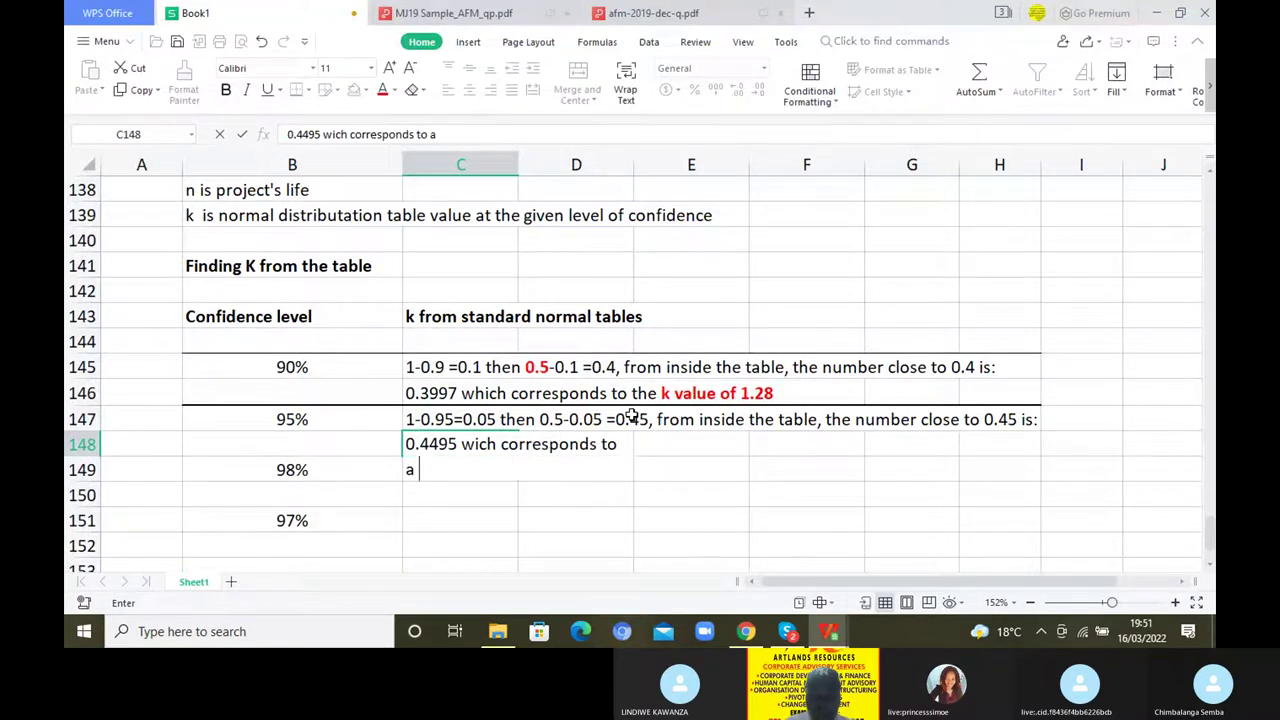
text(k valu)
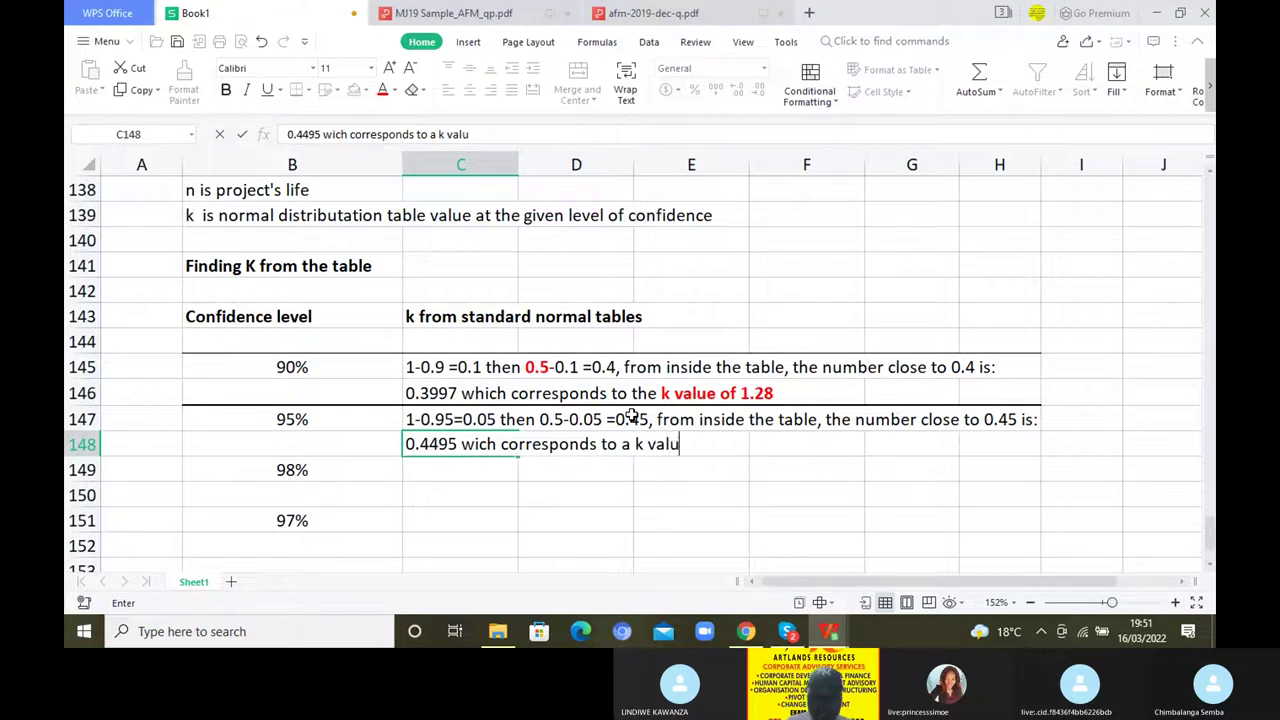
text(e of)
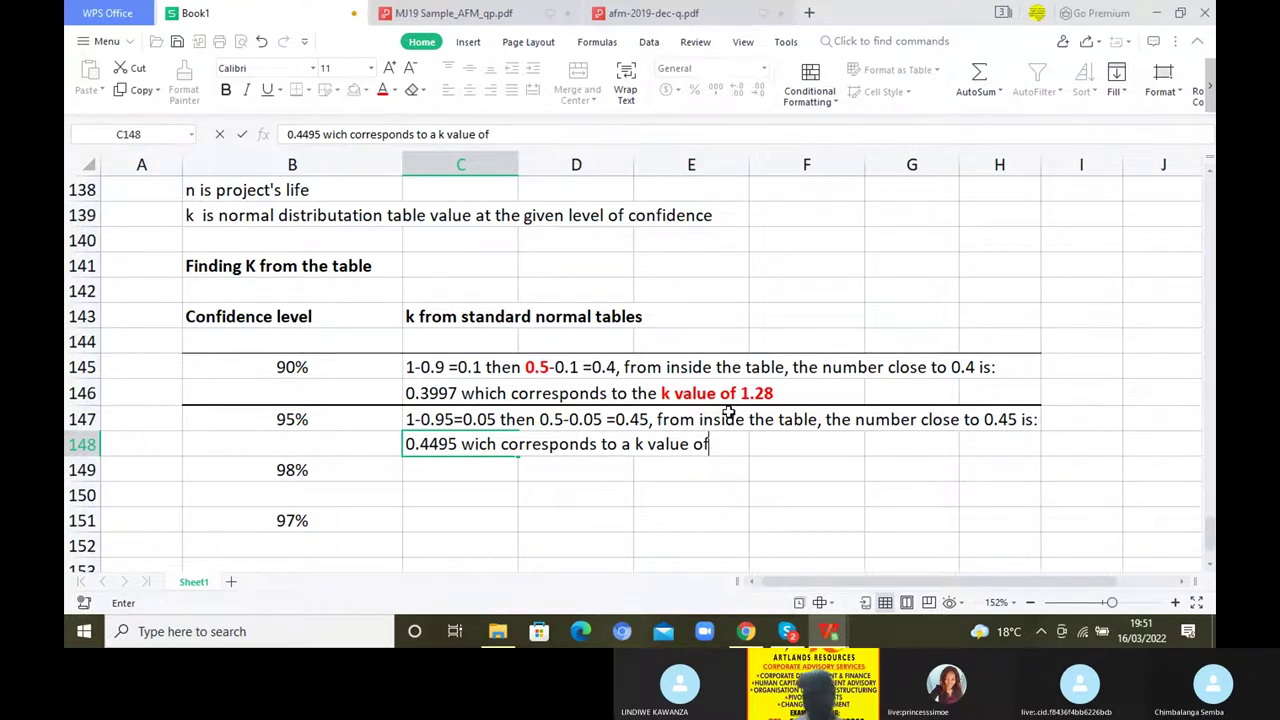
In the MJ19 Sample_AFM_qp.pdf table, also highlight 0.4505, next to 0.4495 in the 1.6 row
key(ctrl+Tab)
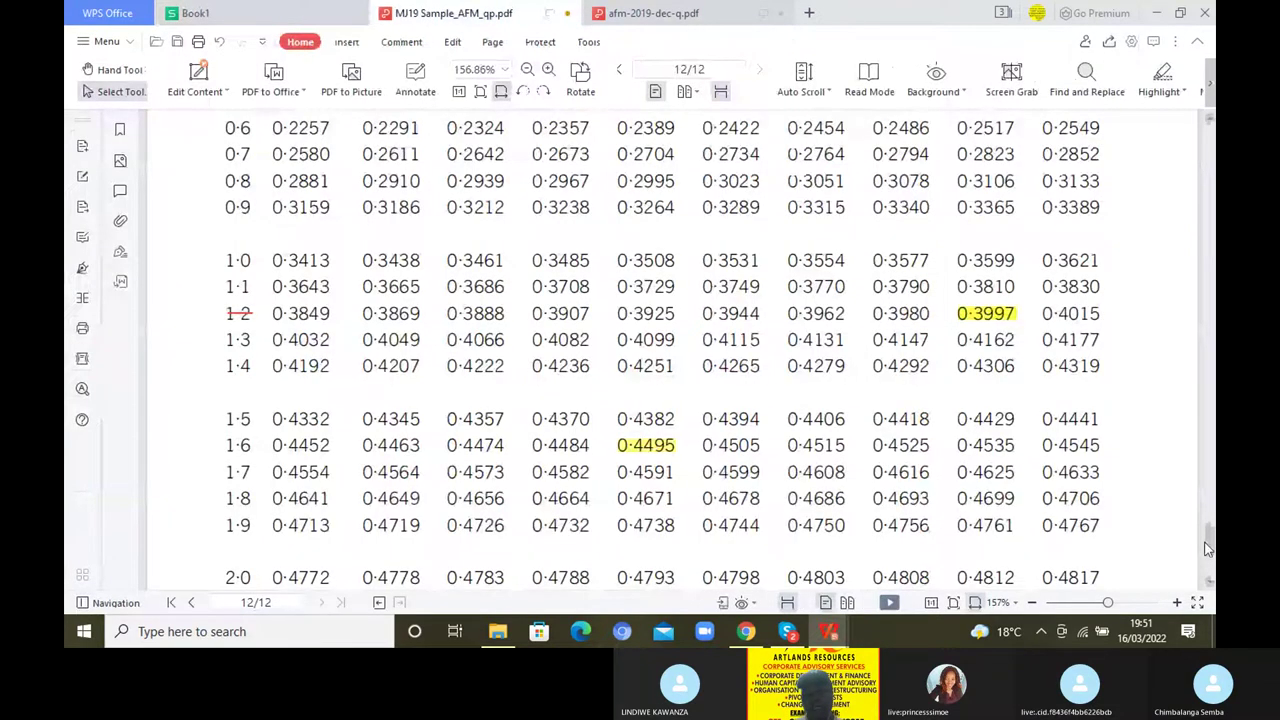
scroll(1208, 548, up, 2)
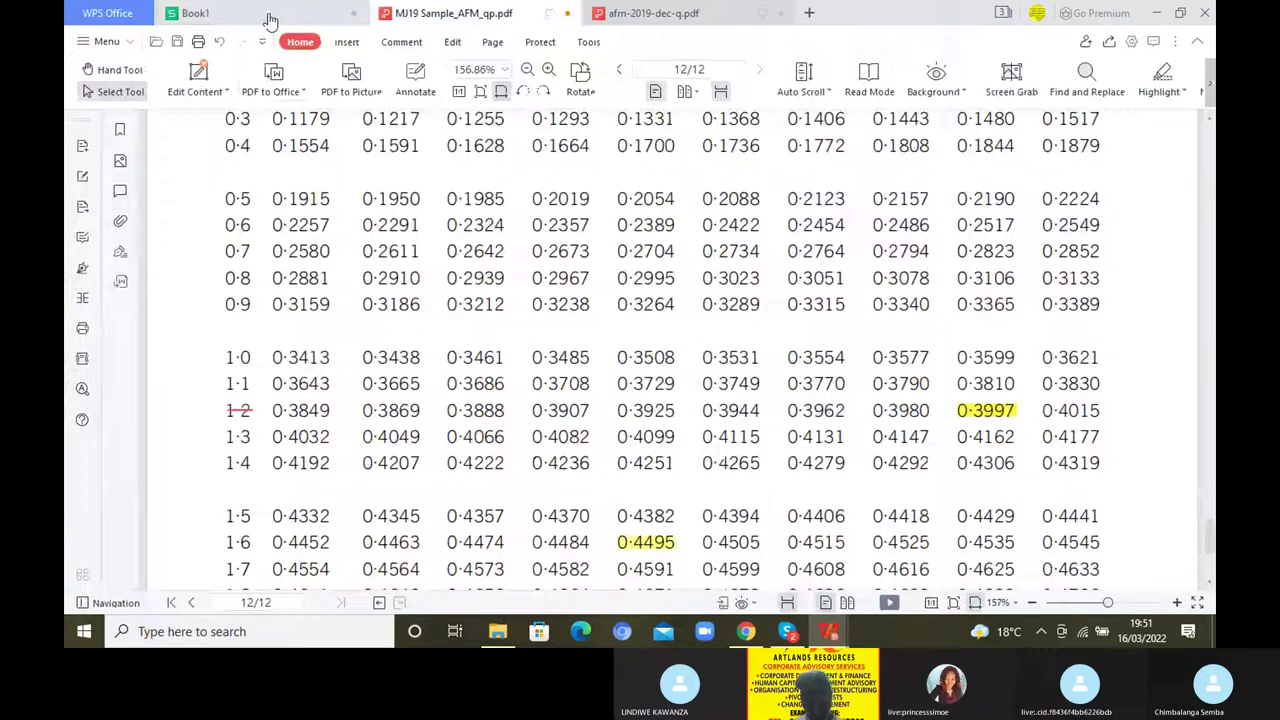
drag(704, 542, 760, 545)
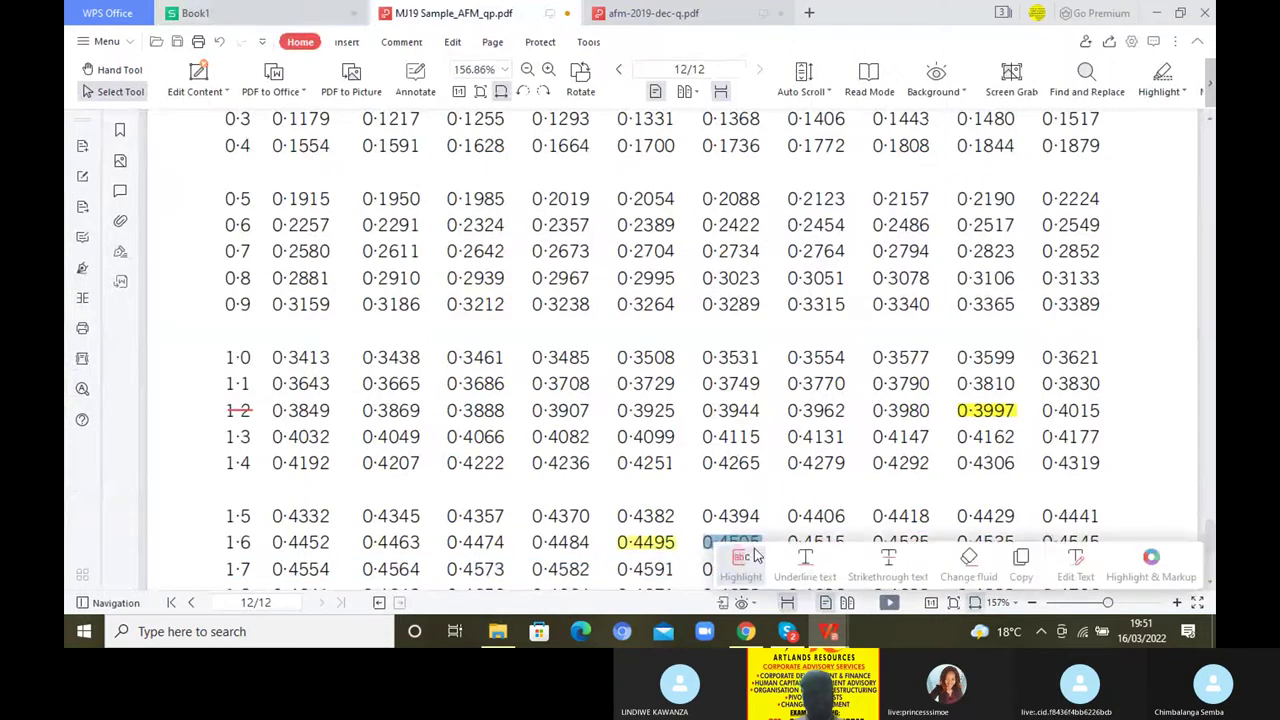
click(755, 556)
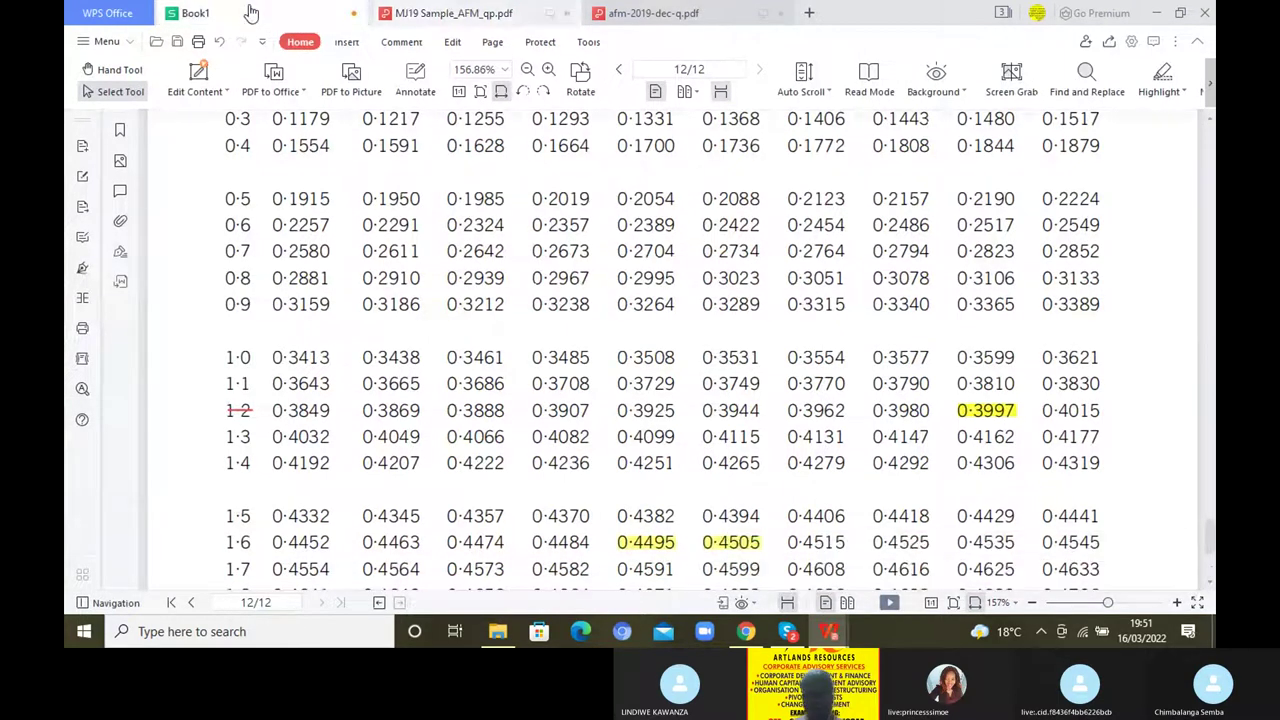
Back in Book1, complete the C148 text with the k value 1.64 and reselect that cell
key(ctrl+Tab)
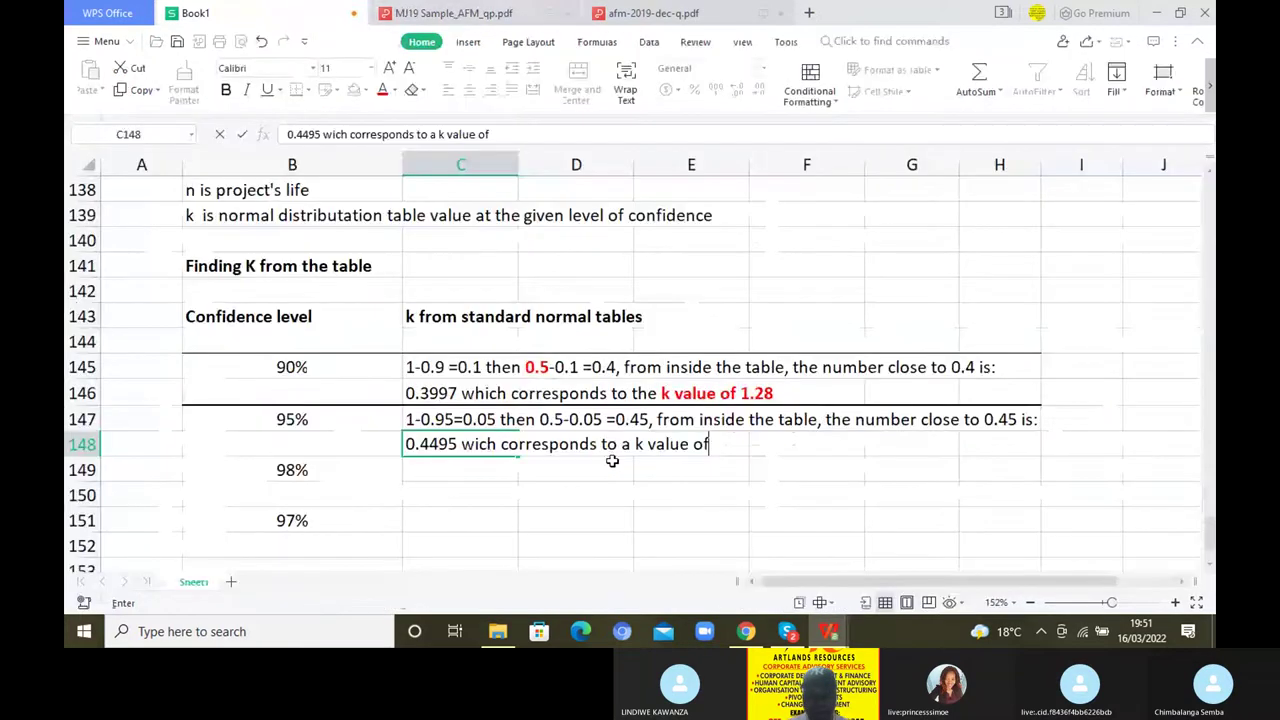
text(1.64)
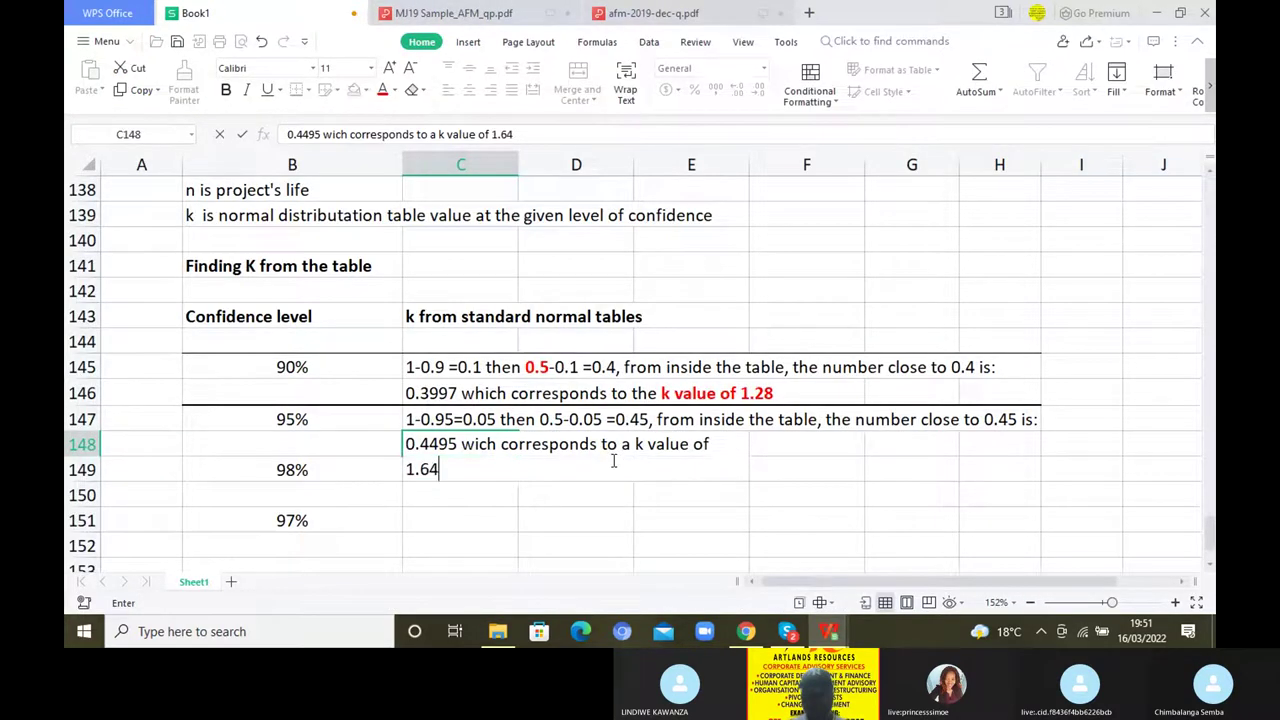
key(Return)
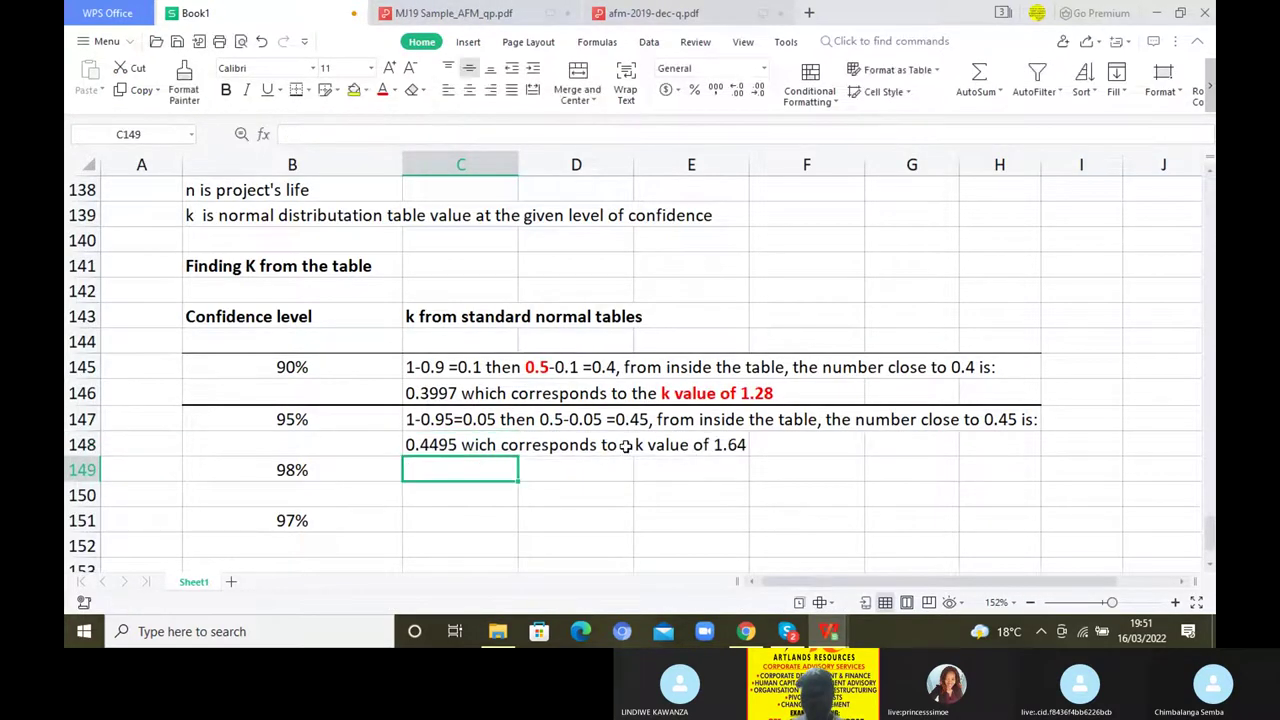
click(431, 450)
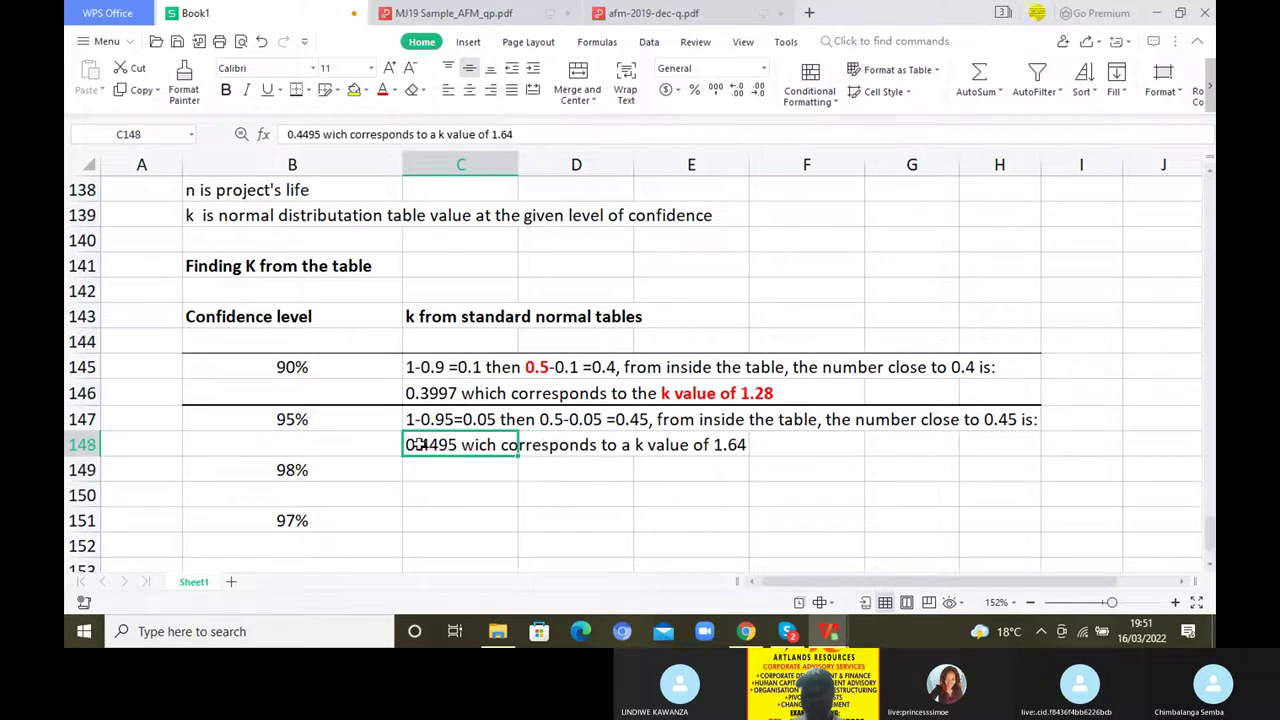
Format the words "k value of 1.64" in C148 as bold and red
click(436, 134)
drag(438, 134, 514, 134)
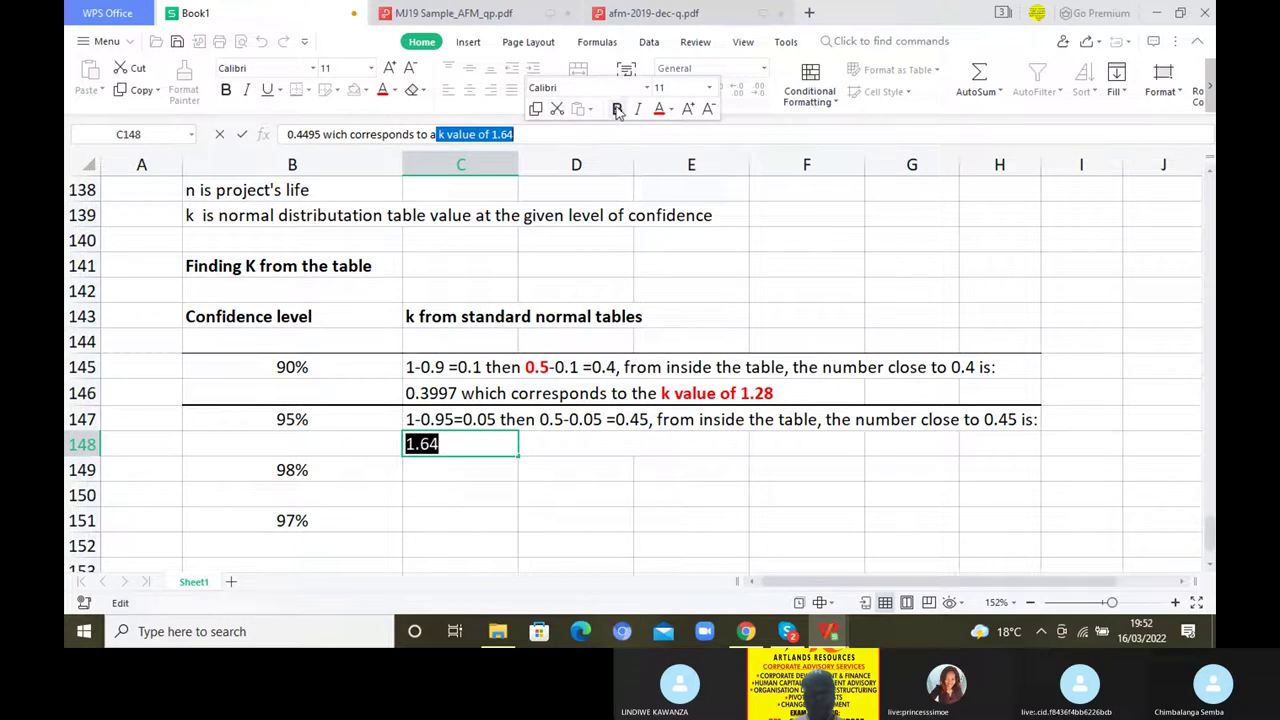
click(618, 110)
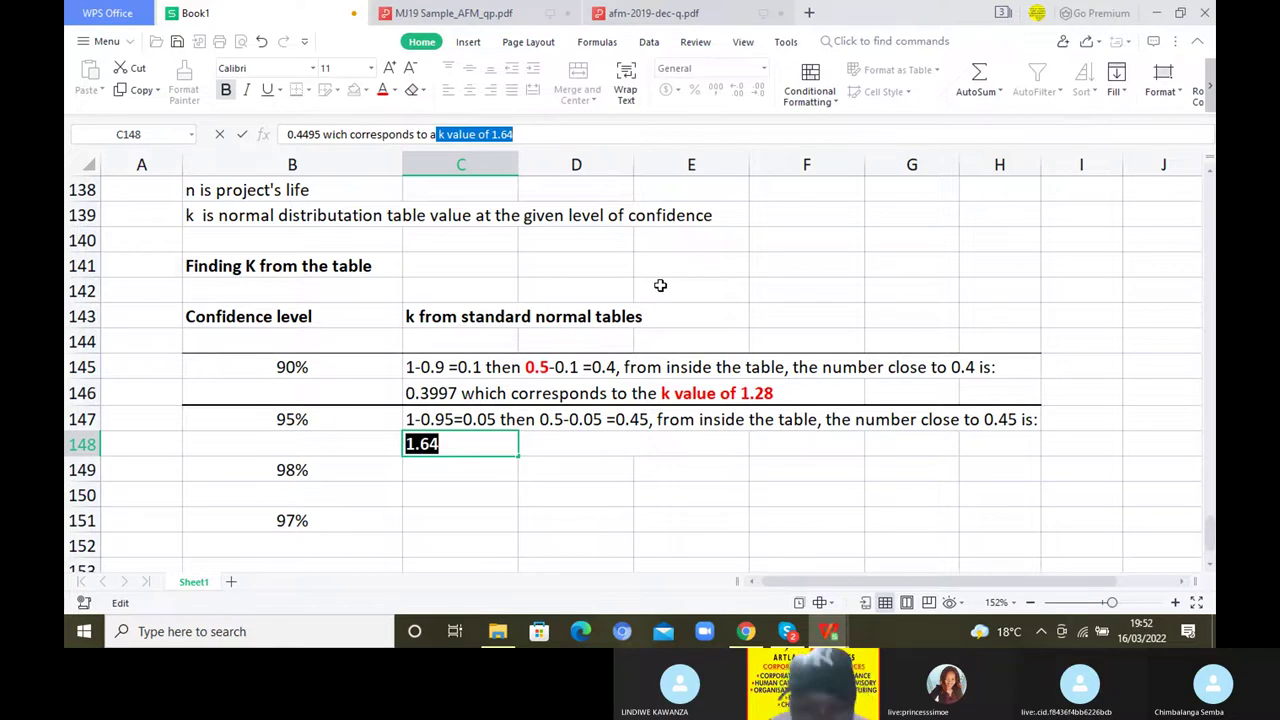
key(Return)
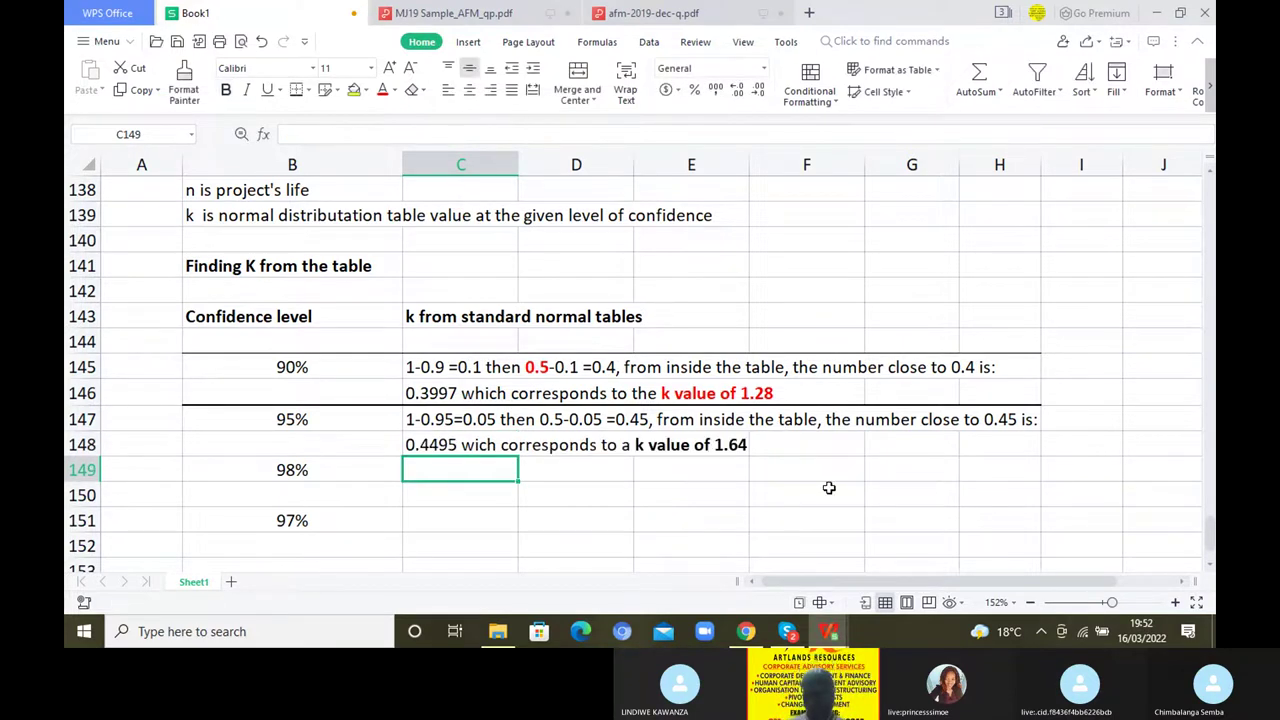
click(436, 443)
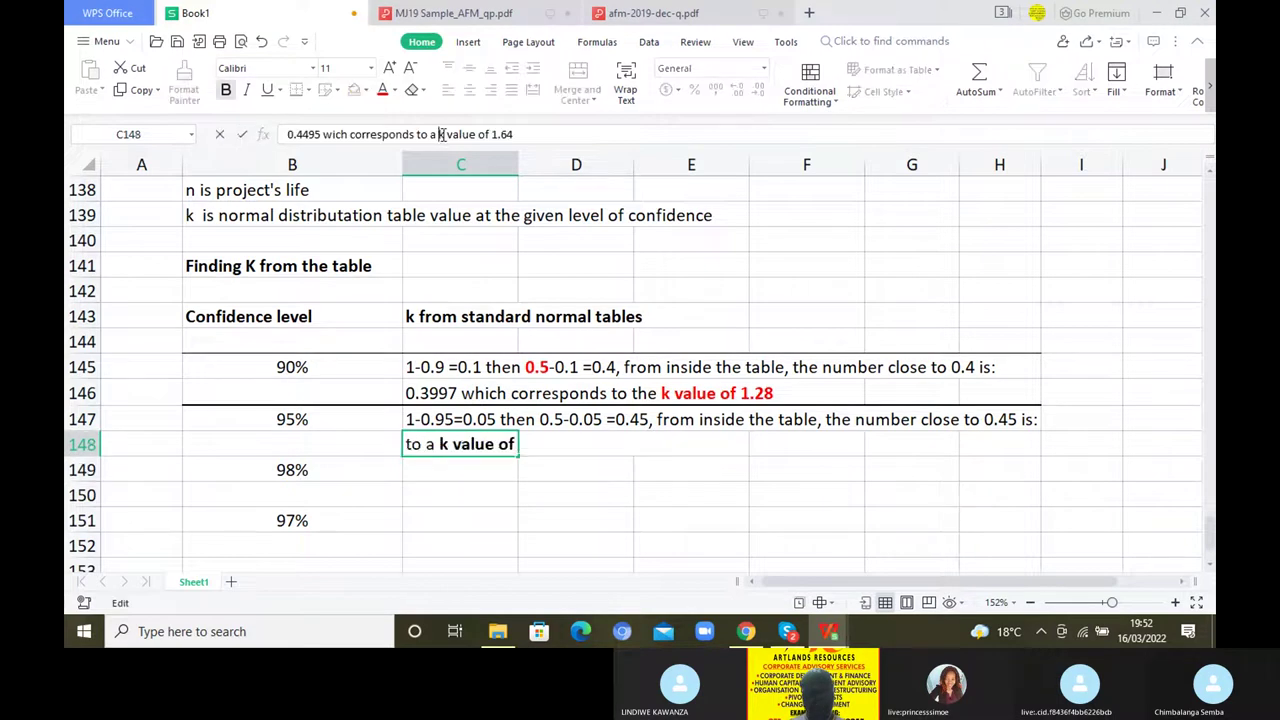
drag(513, 134, 438, 134)
click(382, 89)
click(498, 504)
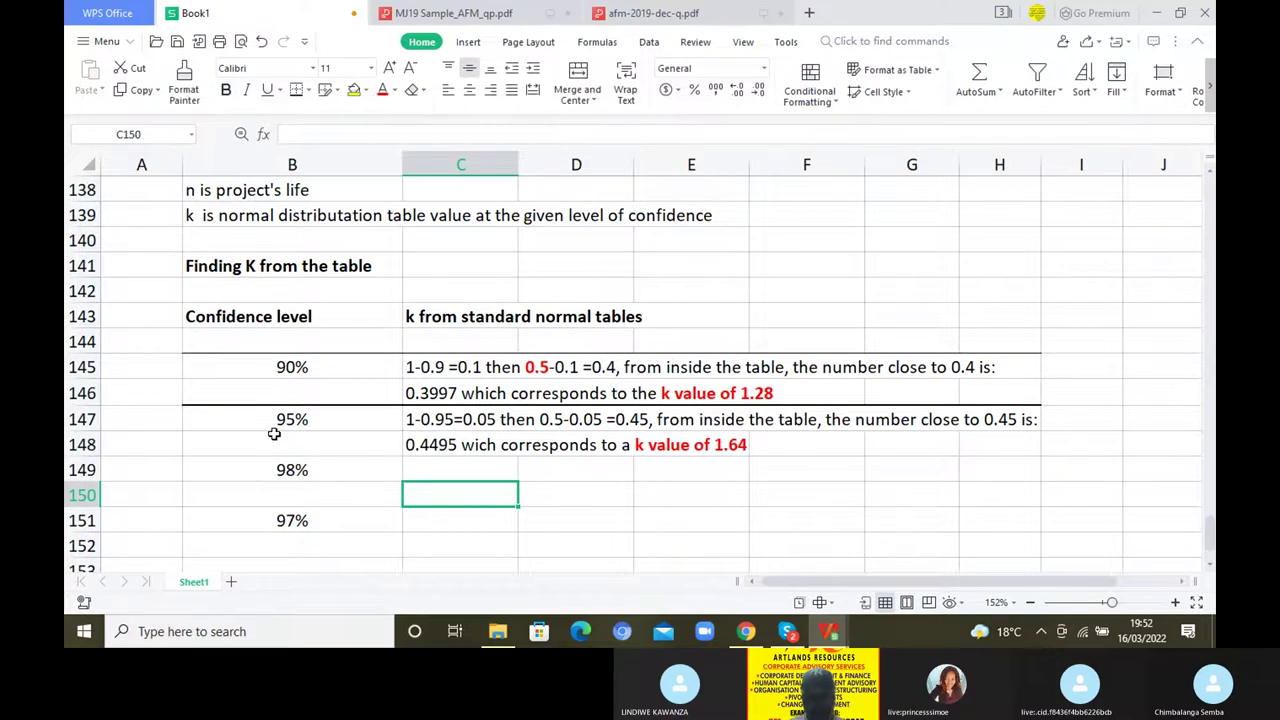
Apply a thick bottom border to B148:H148 beneath the 95% confidence level entry
click(378, 441)
drag(378, 441, 945, 440)
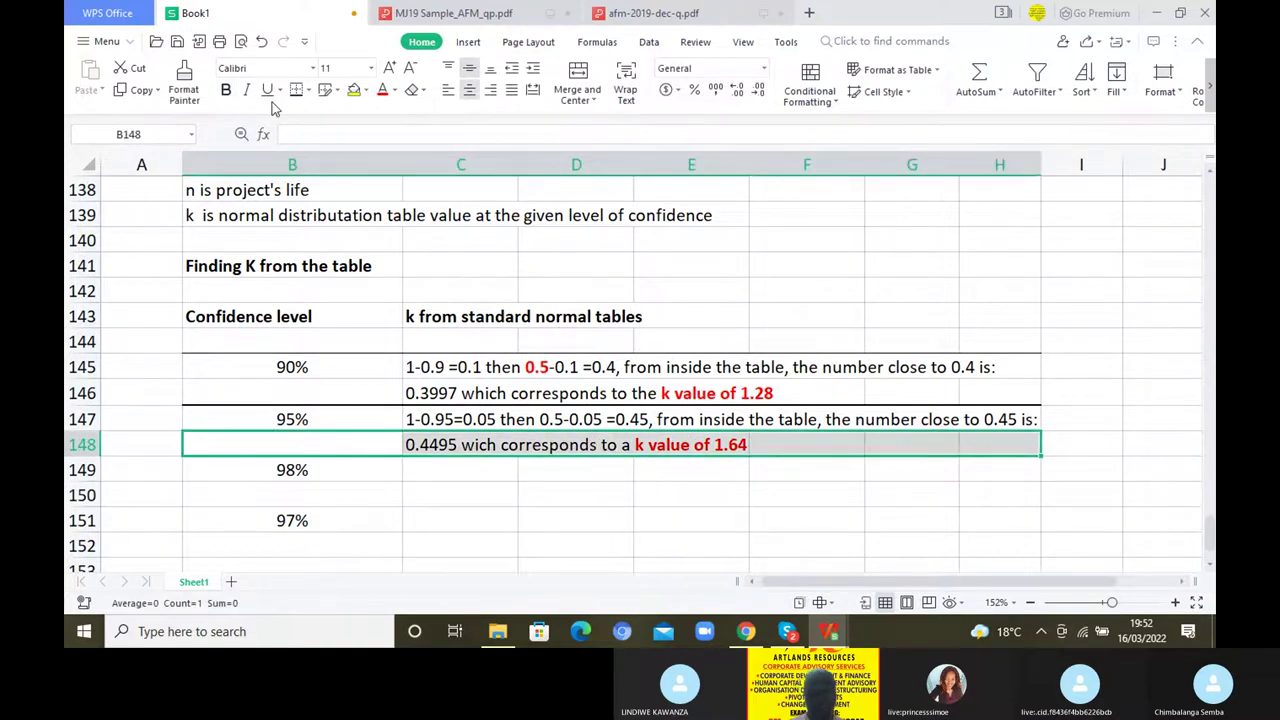
click(308, 90)
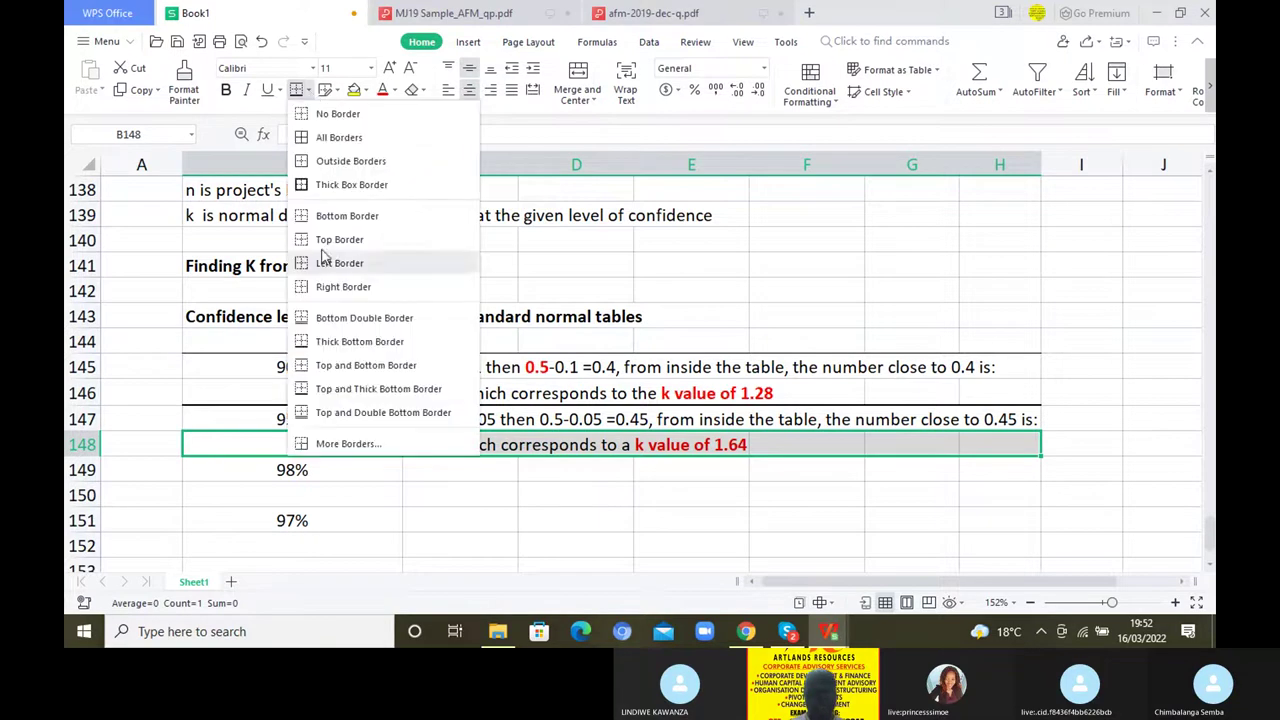
click(310, 343)
click(540, 521)
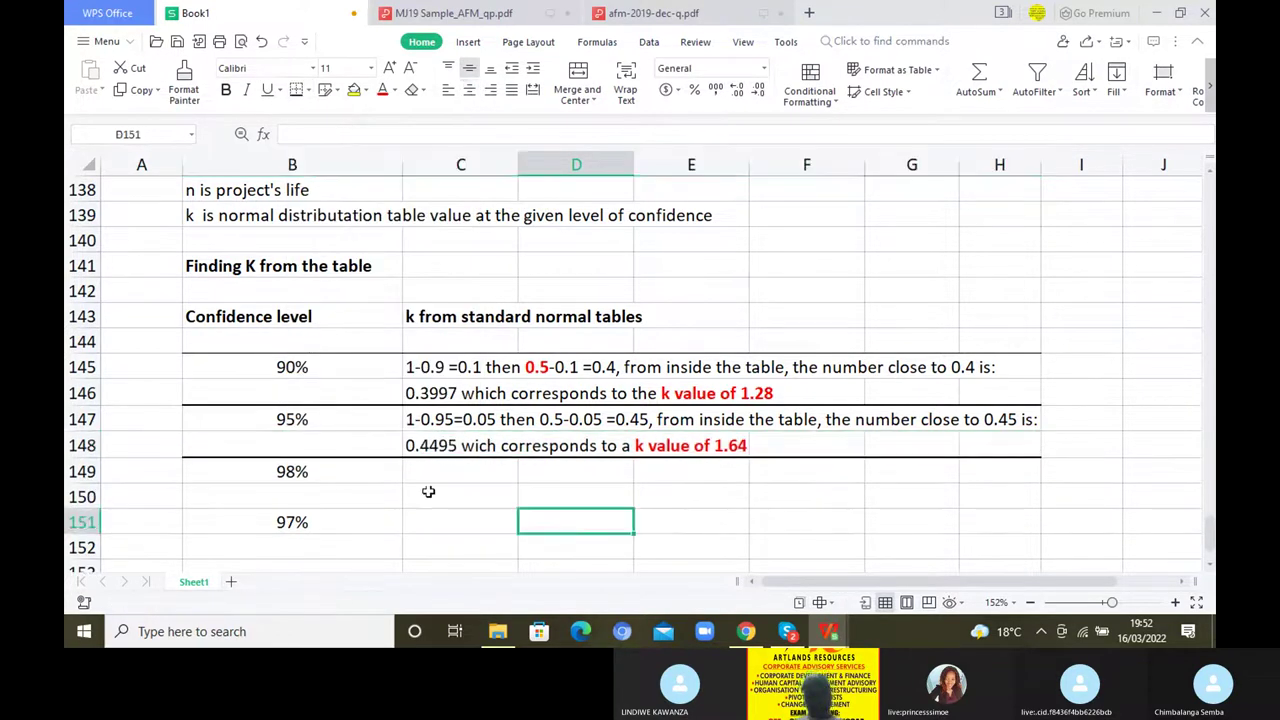
Switch to the Skype call, open its reactions, and return to the Book1 spreadsheet
click(788, 631)
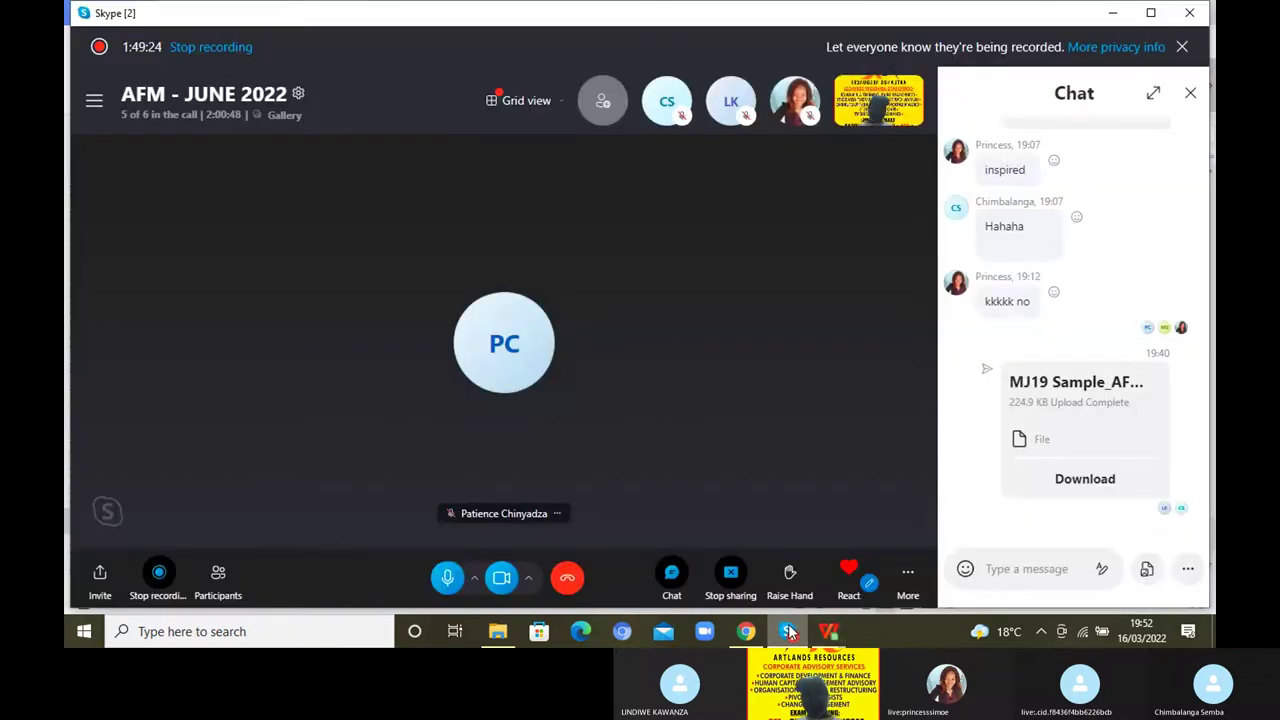
click(848, 580)
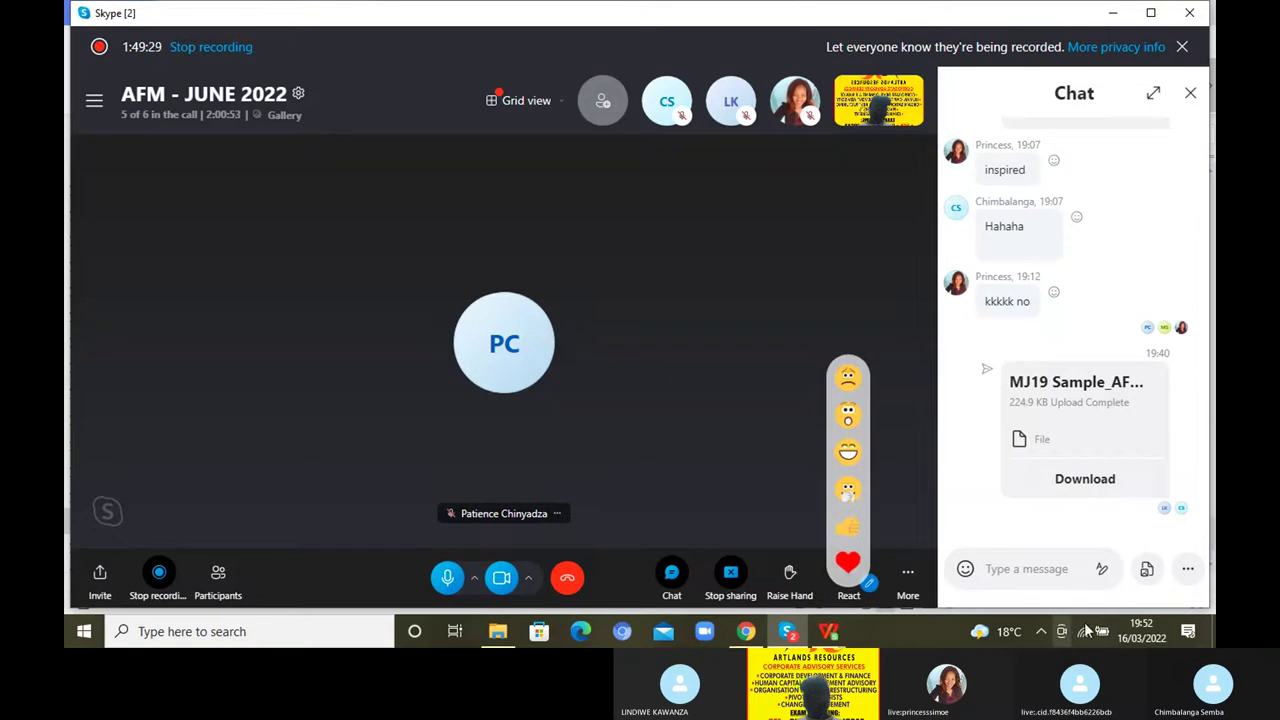
mouse_move(748, 628)
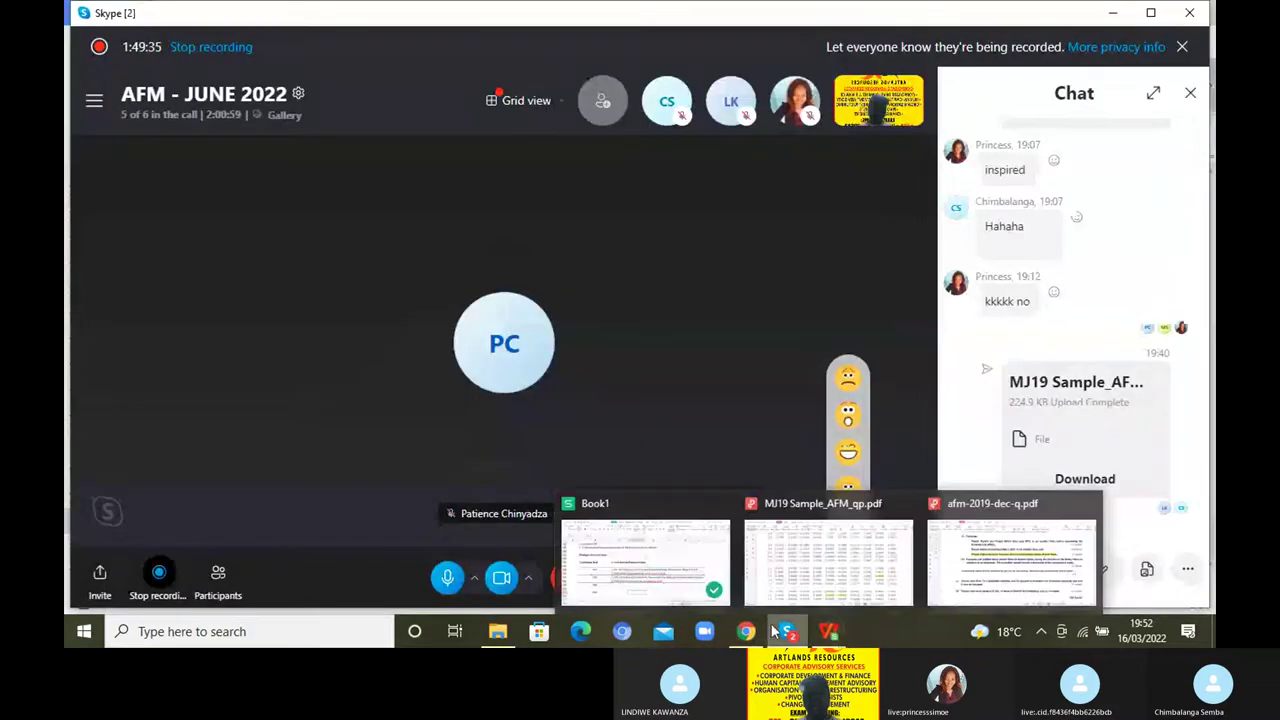
click(668, 571)
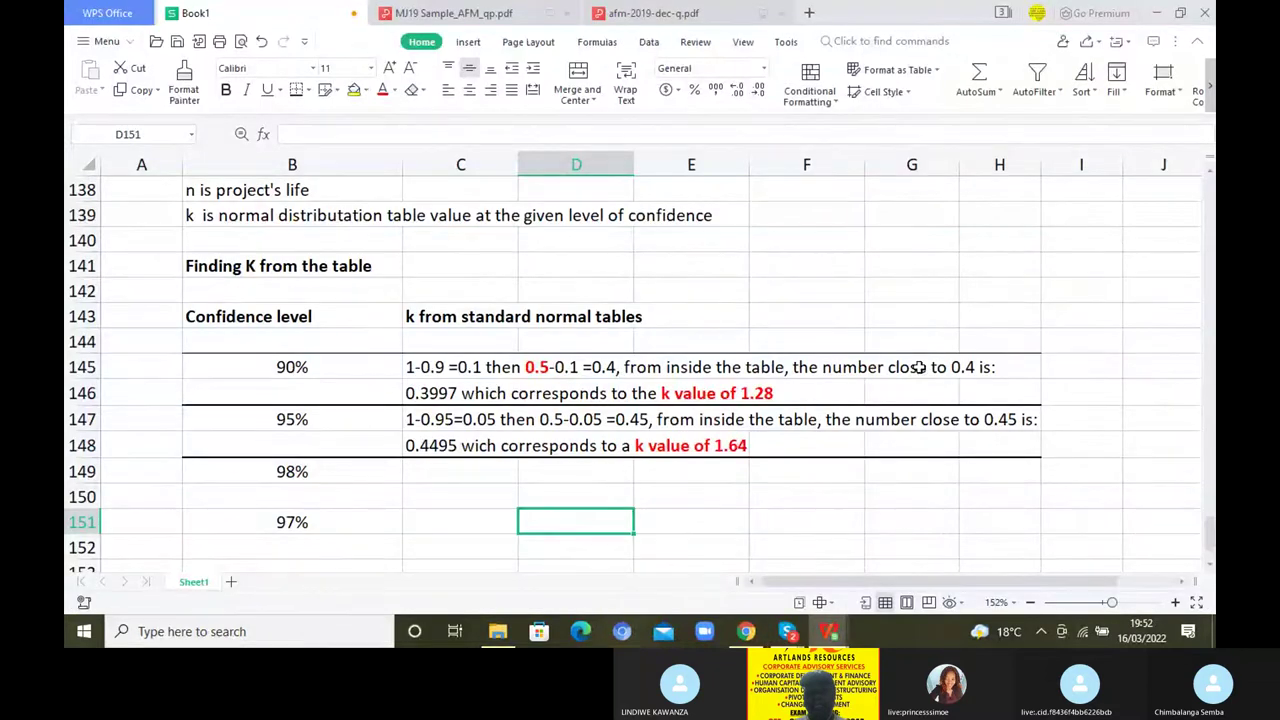
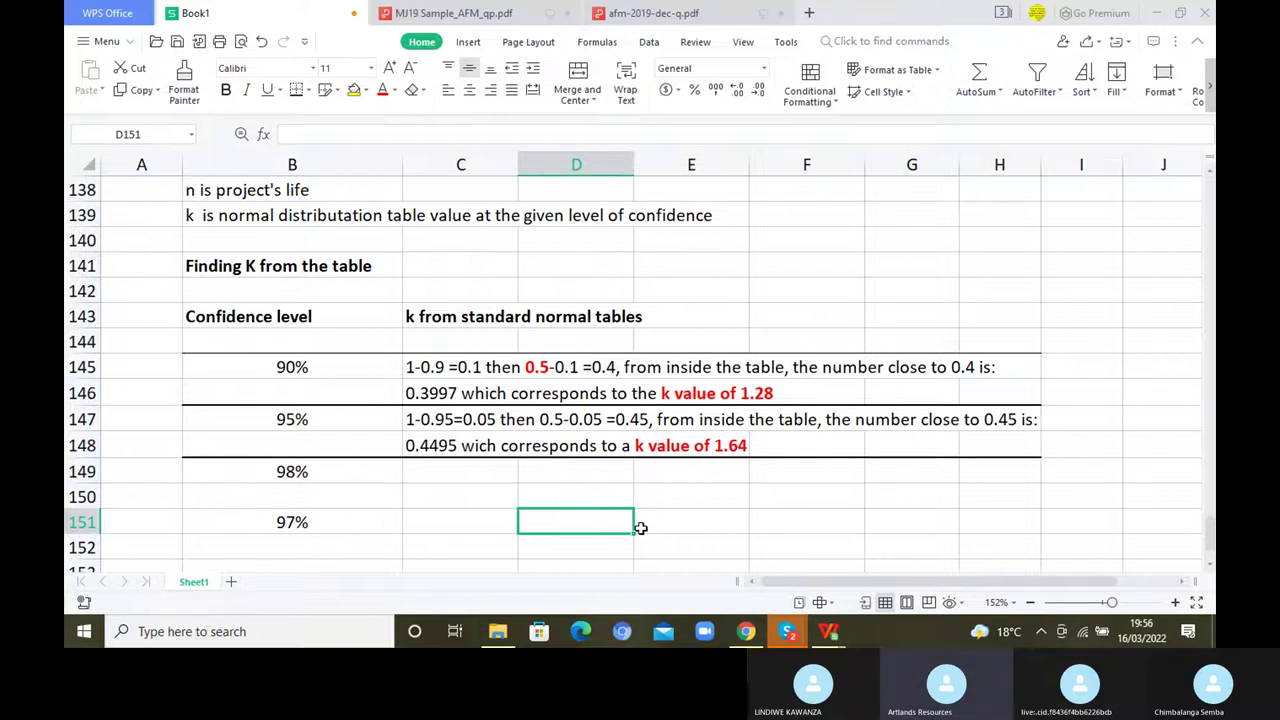
Switch to the Skype call to read the k value answers in the chat, and return to Book1
click(784, 638)
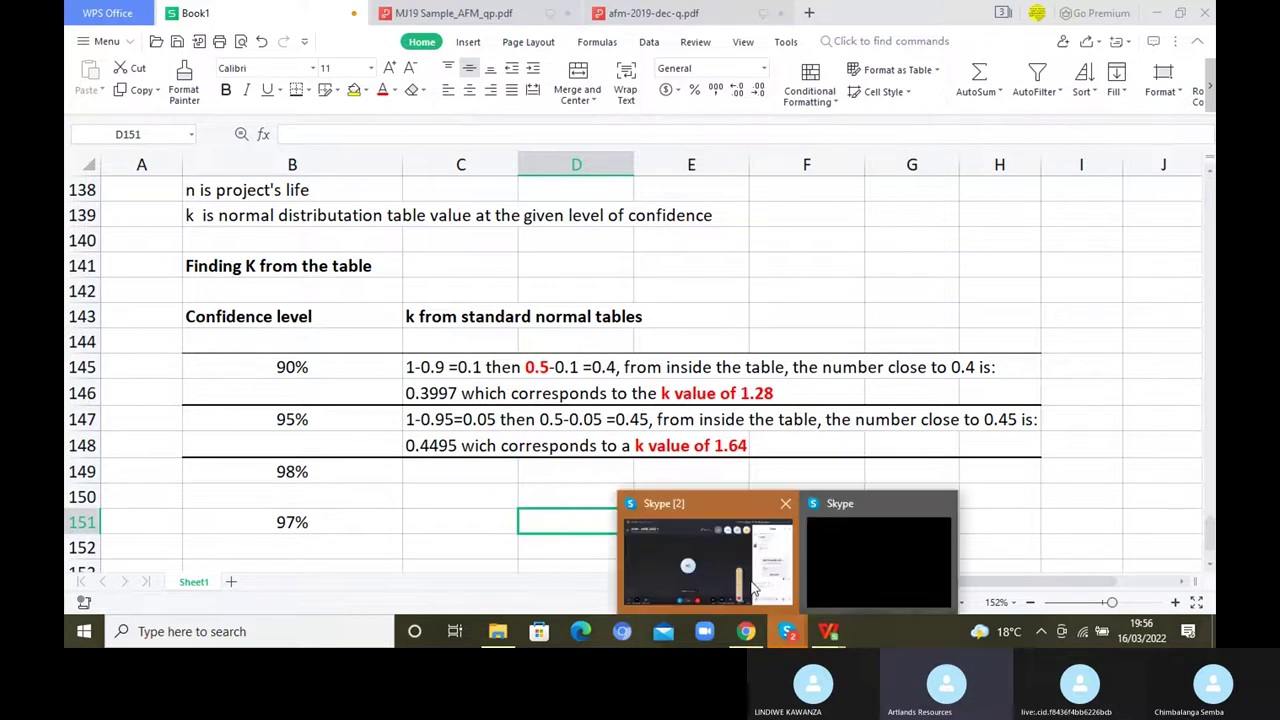
click(754, 588)
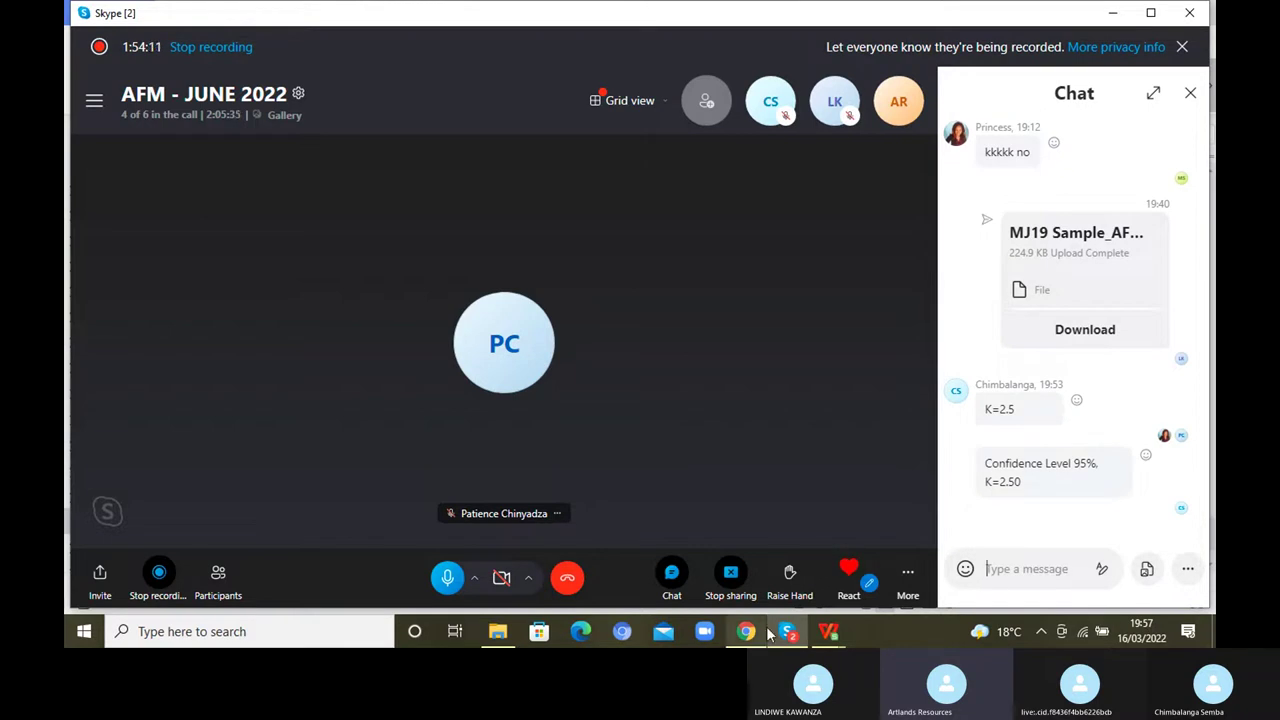
mouse_move(828, 631)
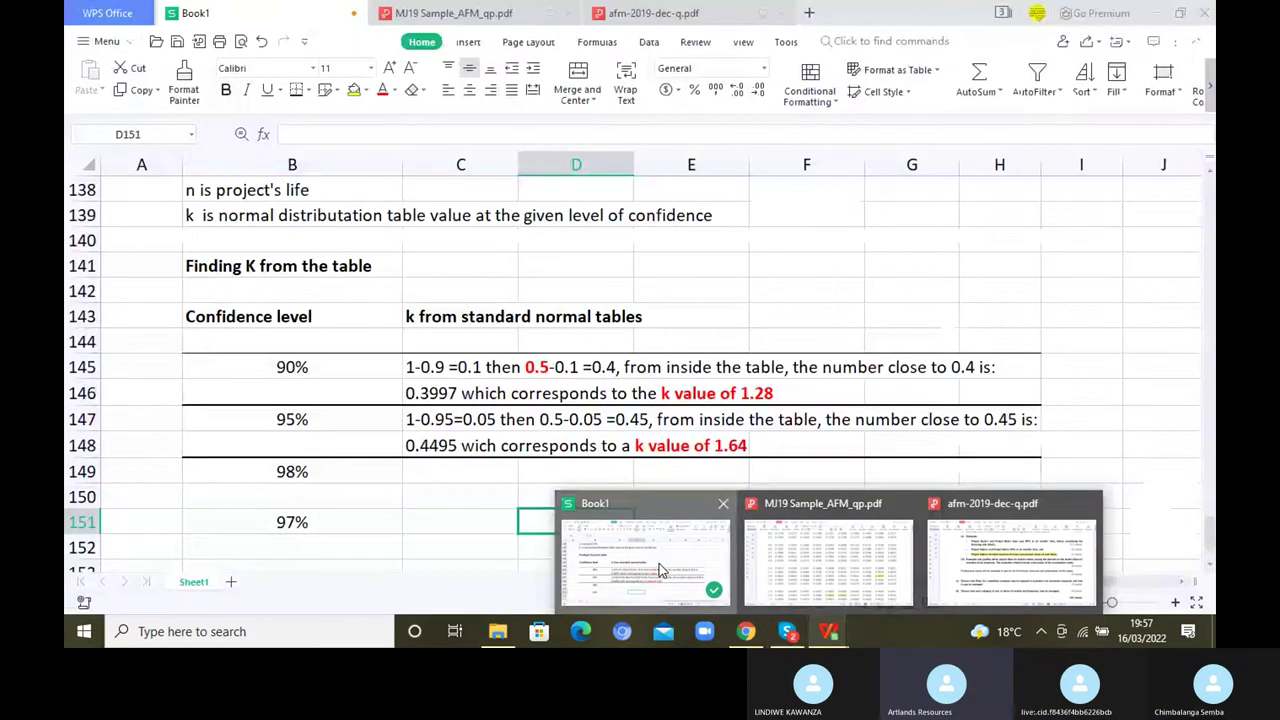
click(660, 570)
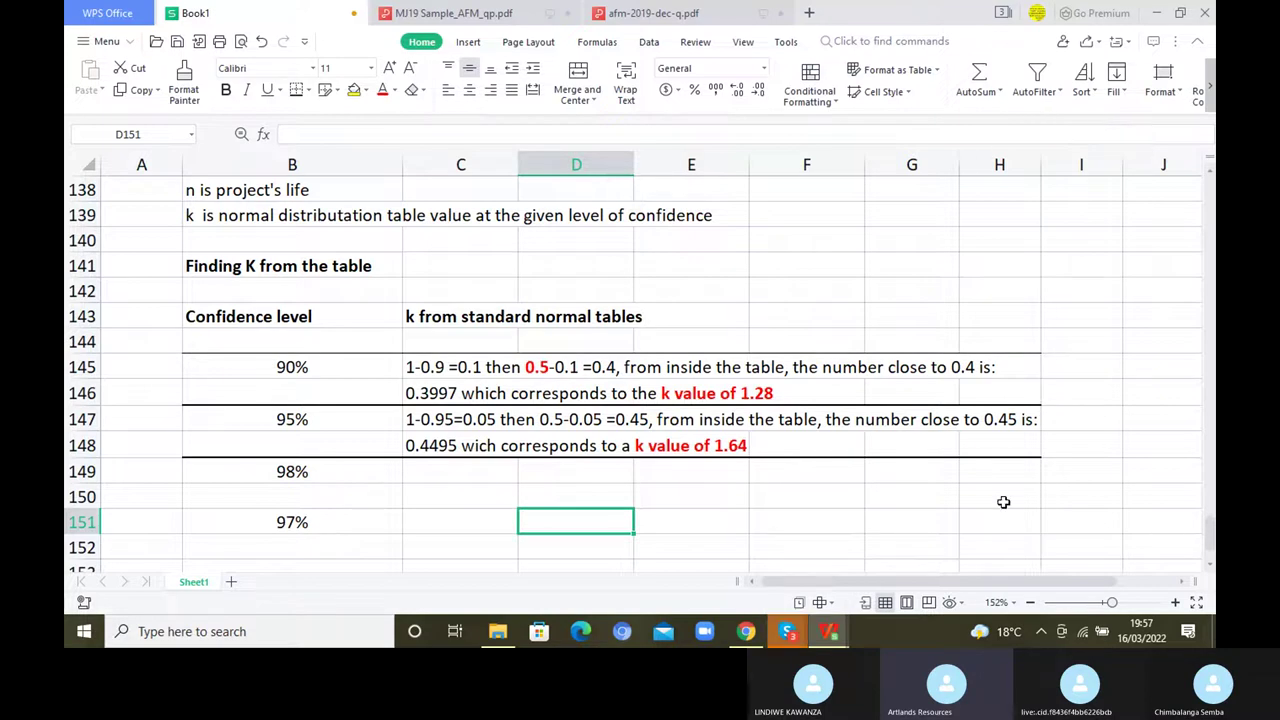
Switch to the Skype call, check the chat answers for 98% and 97%, and turn the camera on
mouse_move(787, 631)
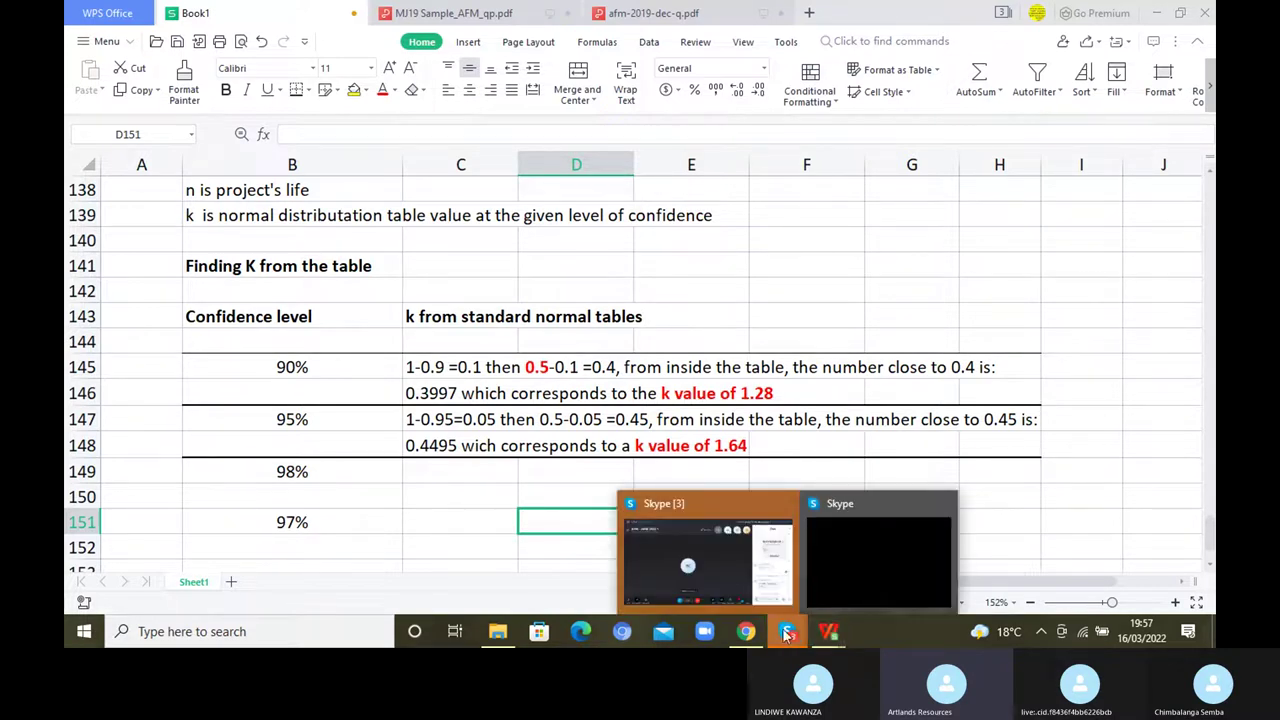
click(726, 574)
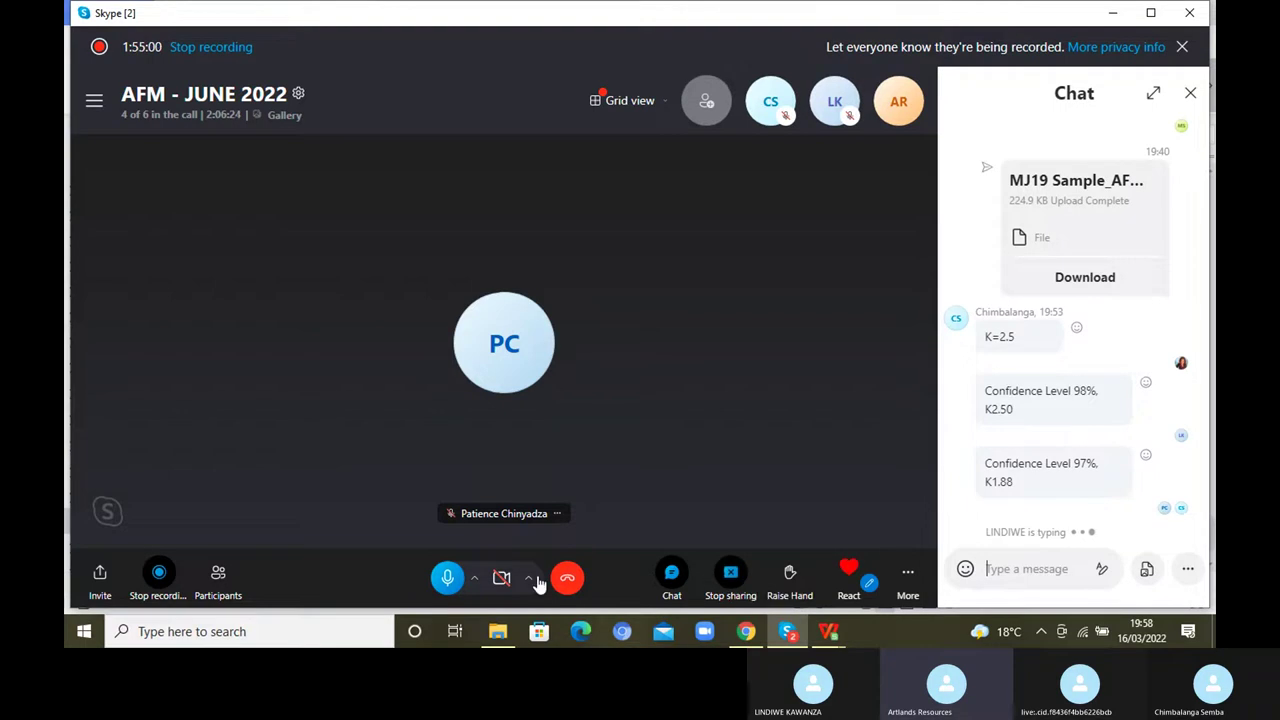
click(502, 580)
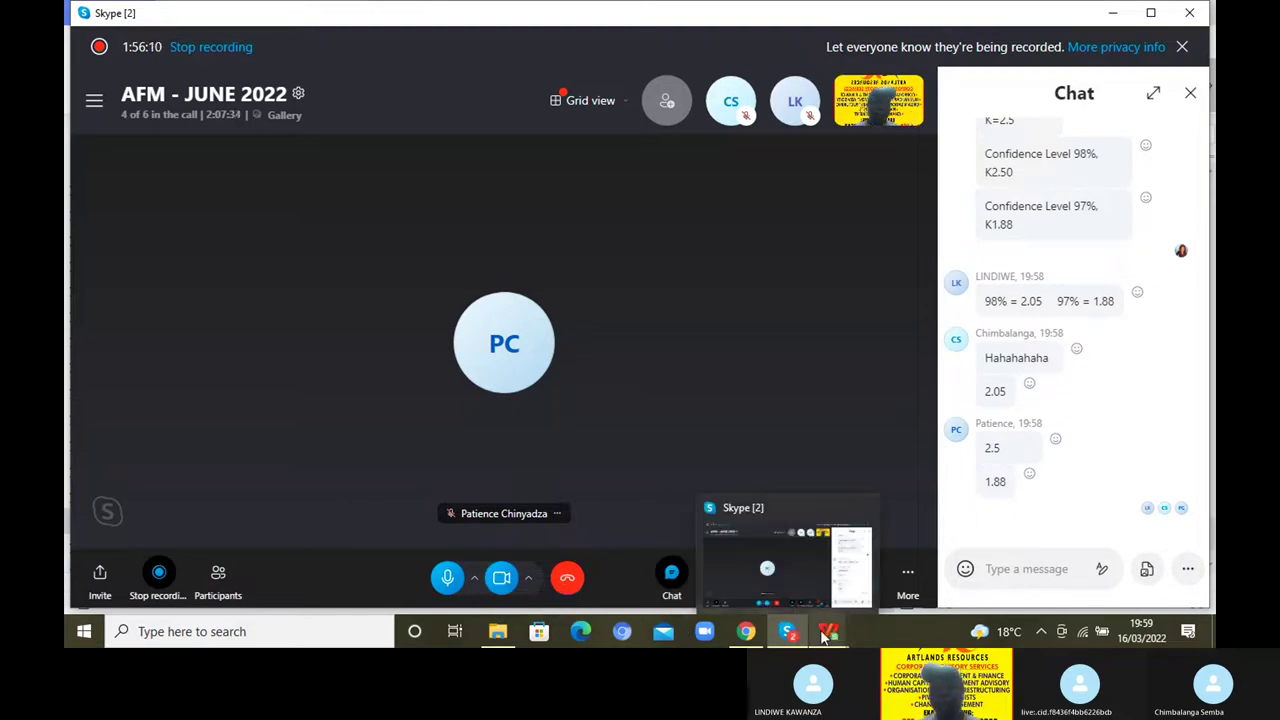
Switch to MJ19 Sample_AFM_qp.pdf and highlight 0.4798 in the 2.0 row of the normal distribution table
mouse_move(826, 634)
mouse_move(790, 588)
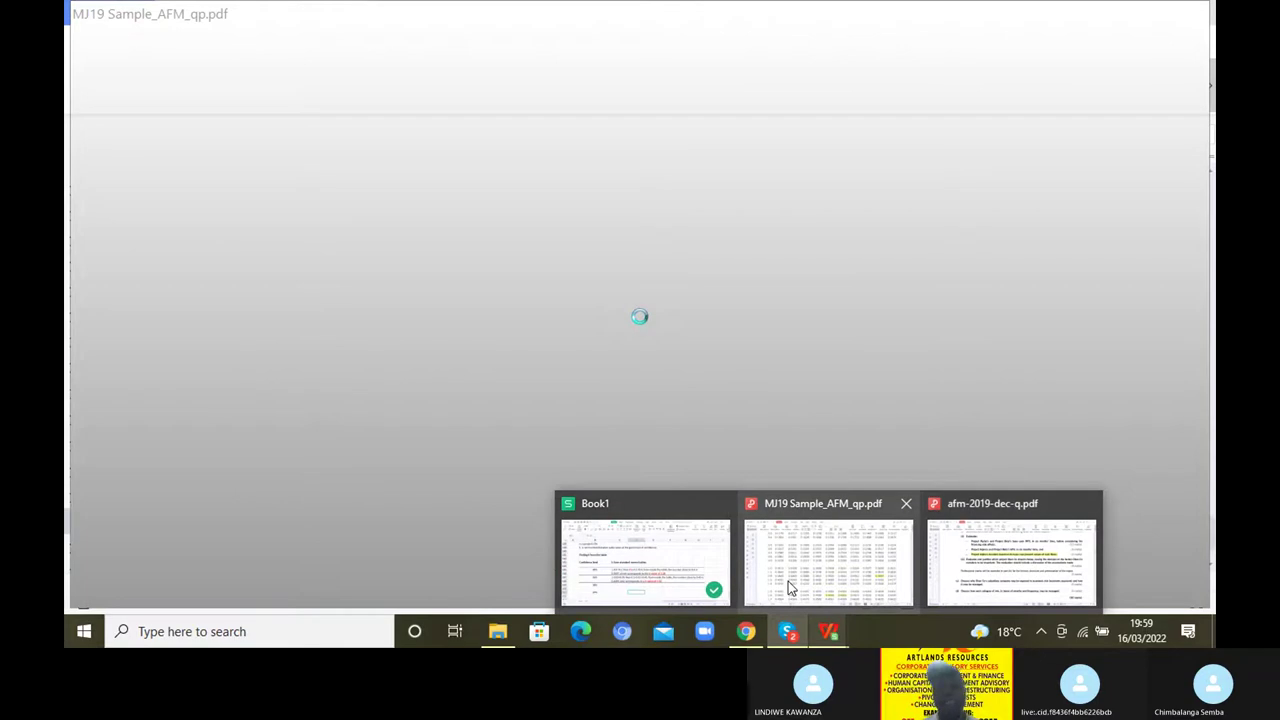
click(788, 581)
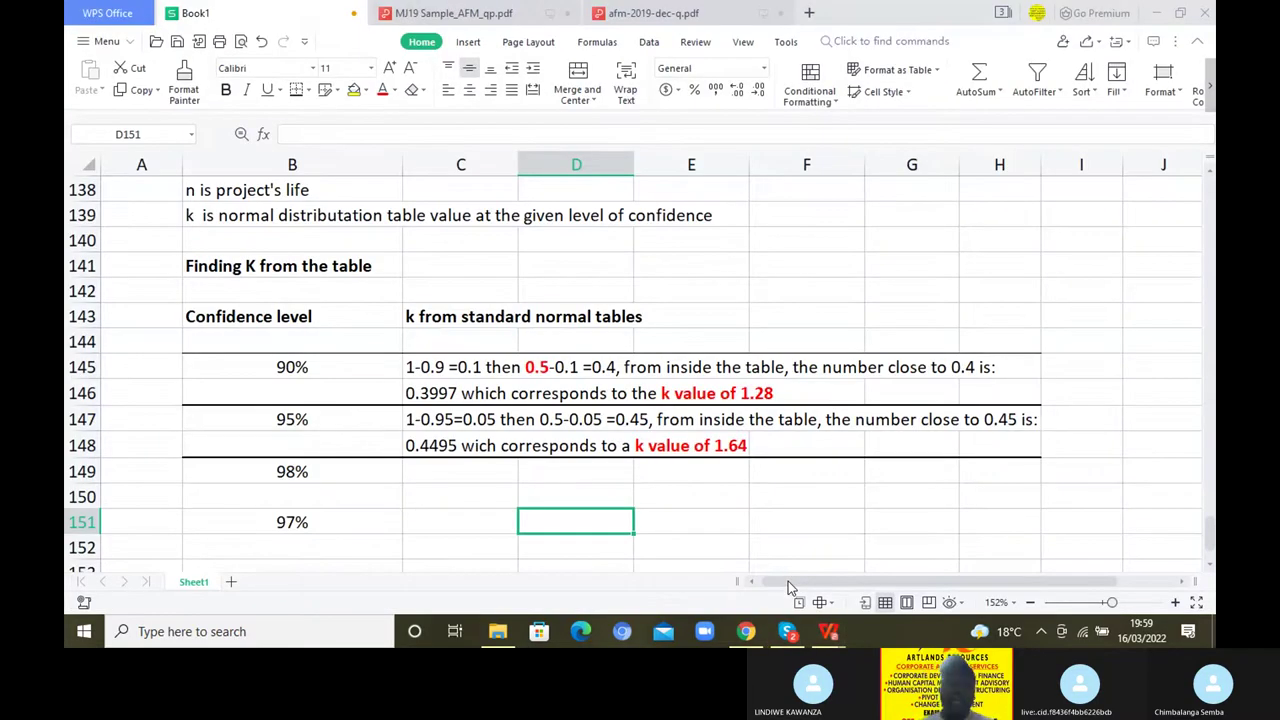
key(ctrl+Tab)
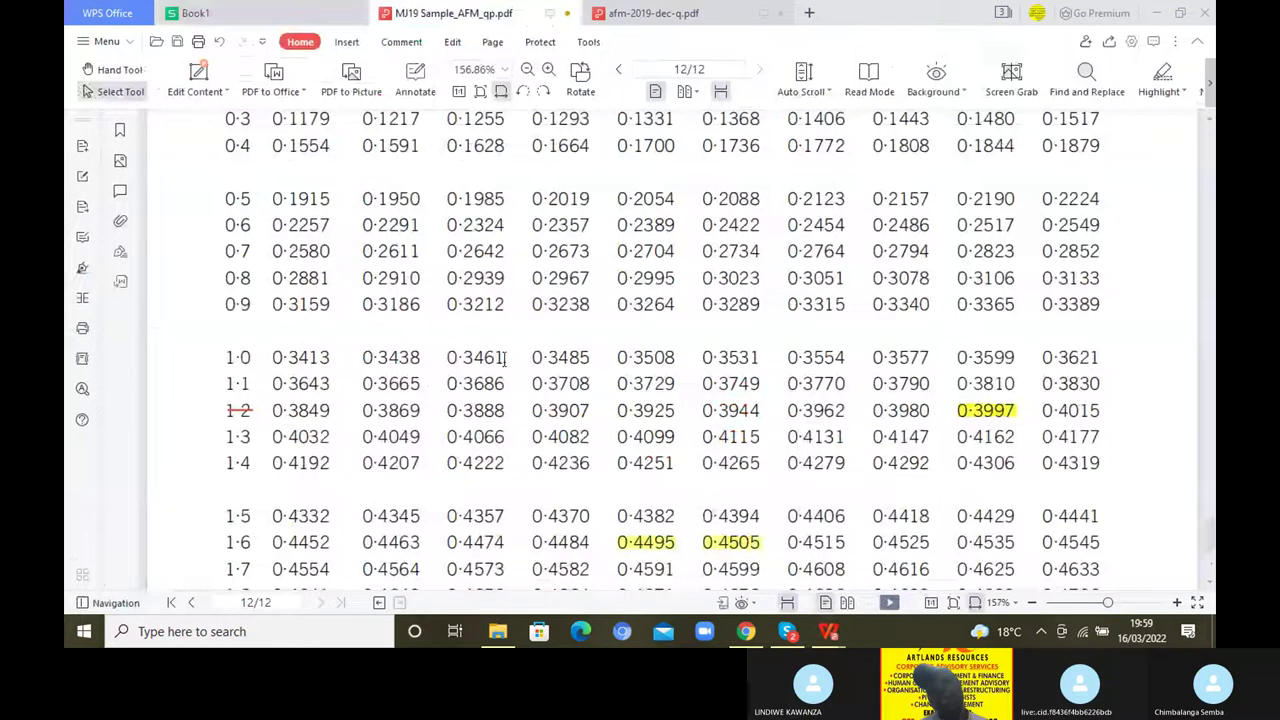
click(1210, 122)
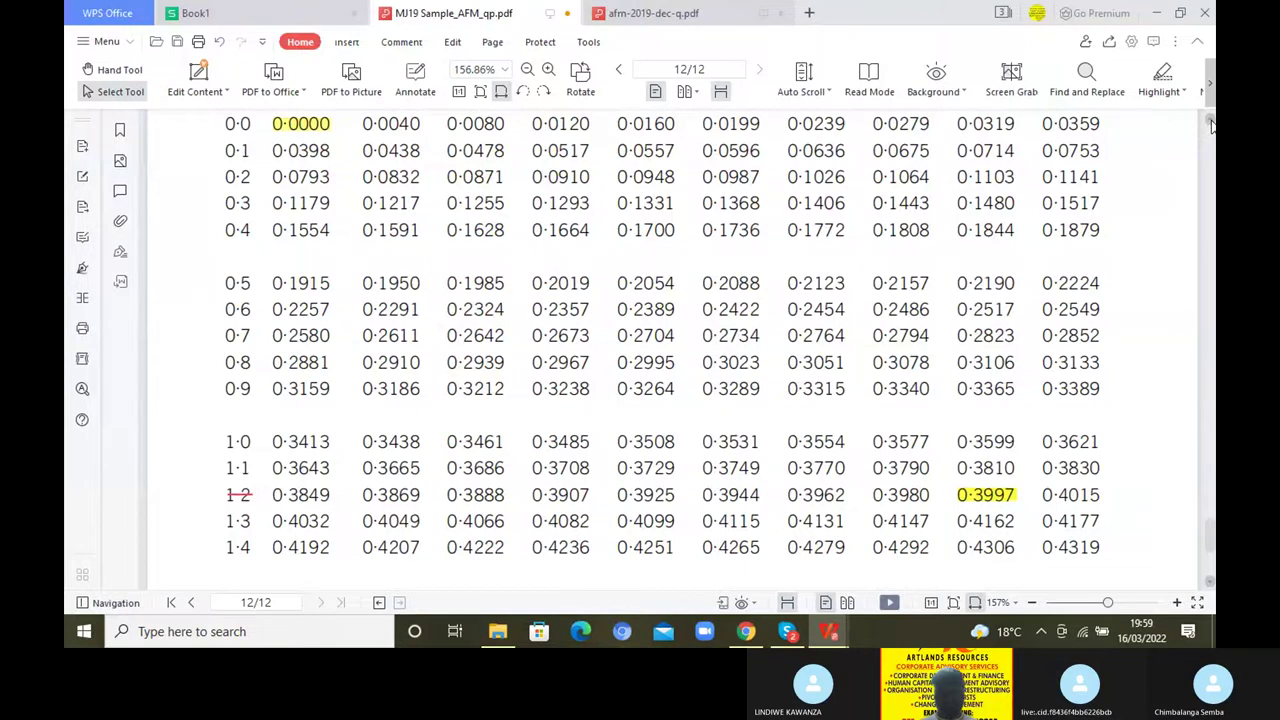
click(1210, 590)
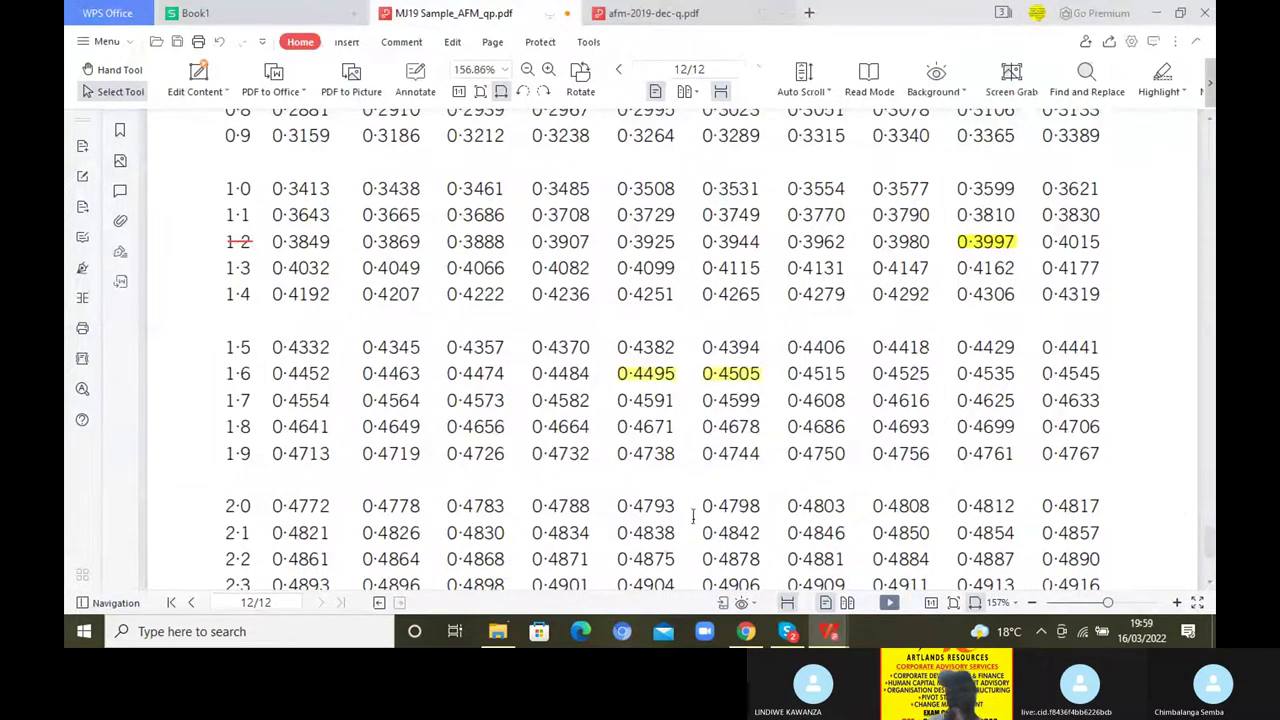
drag(702, 507, 763, 508)
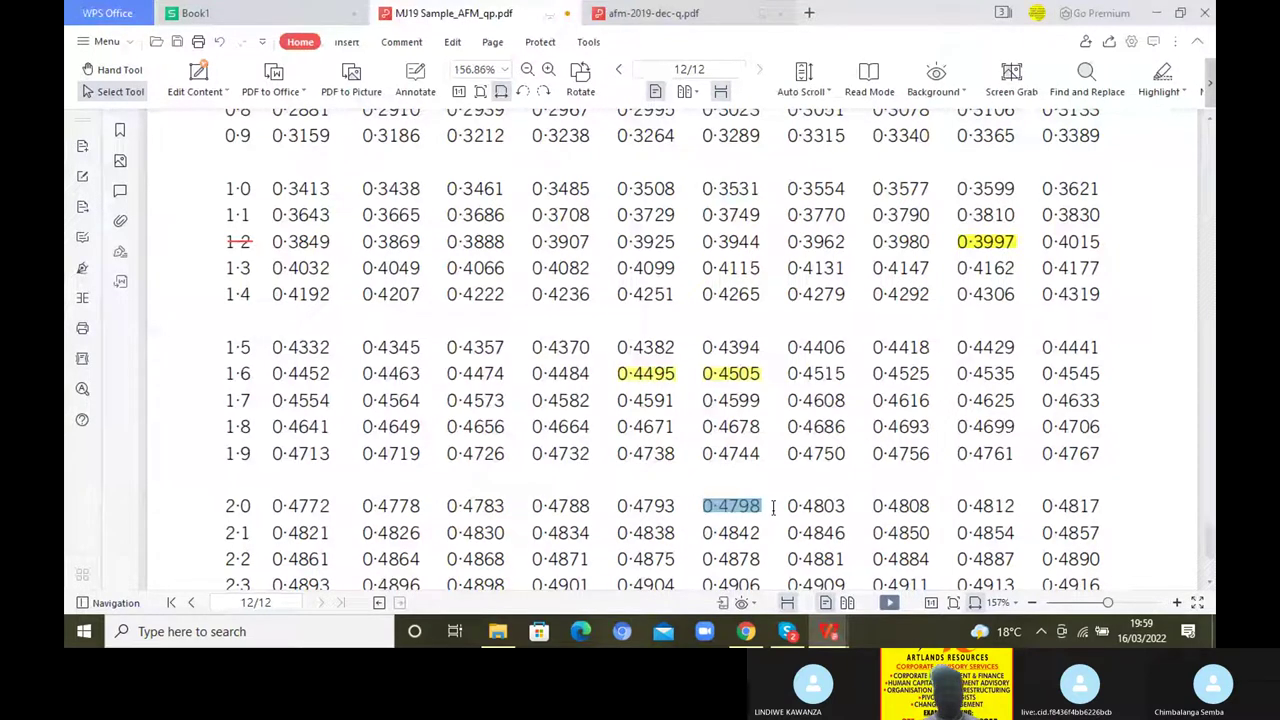
click(738, 538)
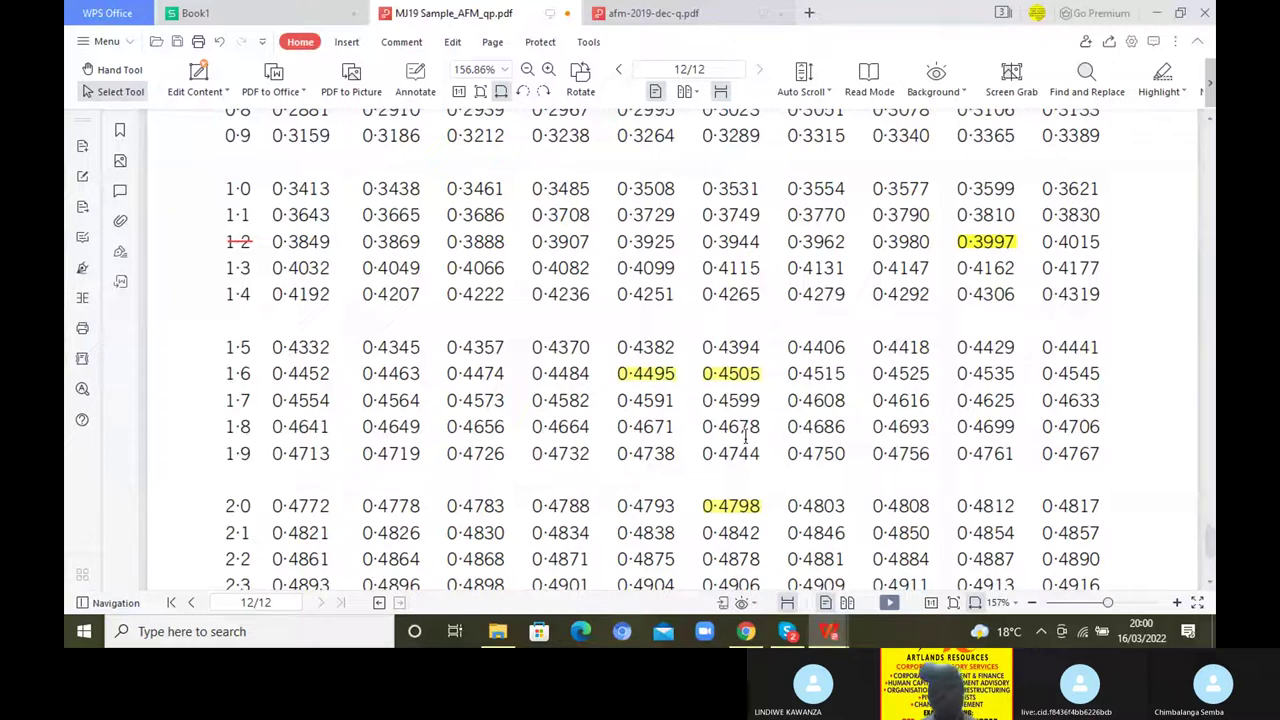
Highlight 0.4699 in the 1.8 row of the normal distribution table
drag(957, 426, 1016, 428)
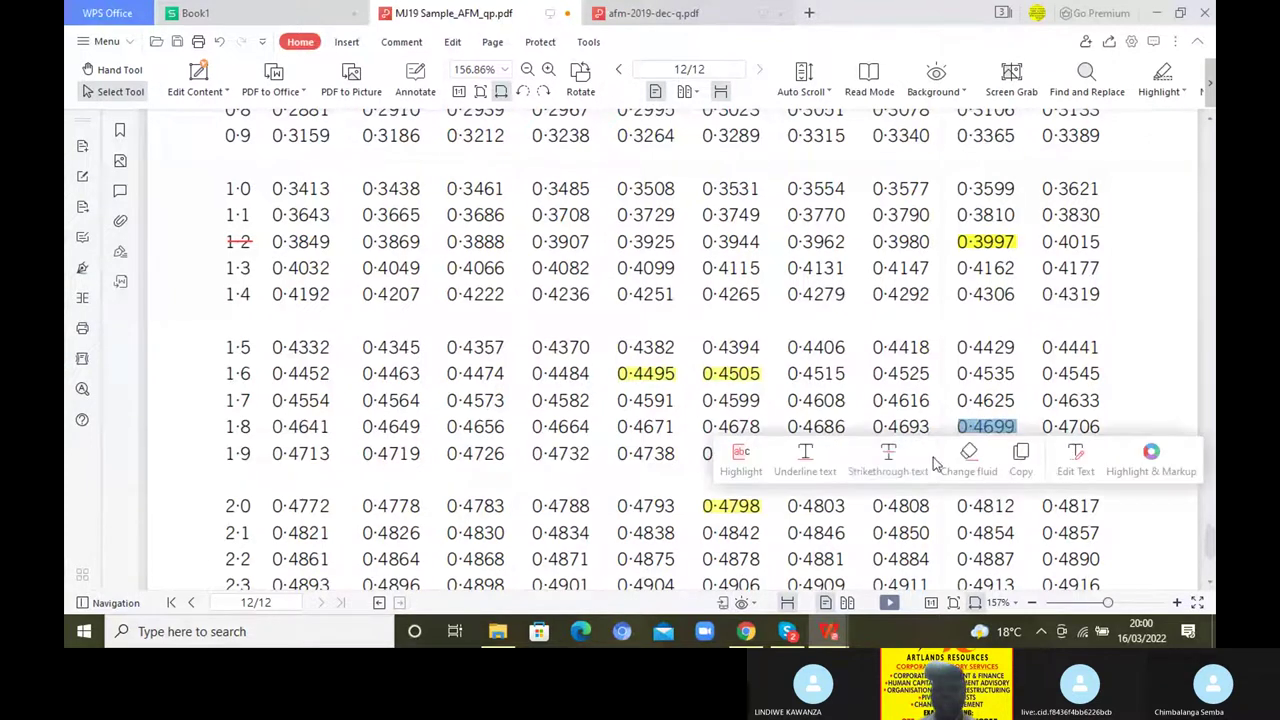
click(742, 462)
drag(760, 456, 320, 456)
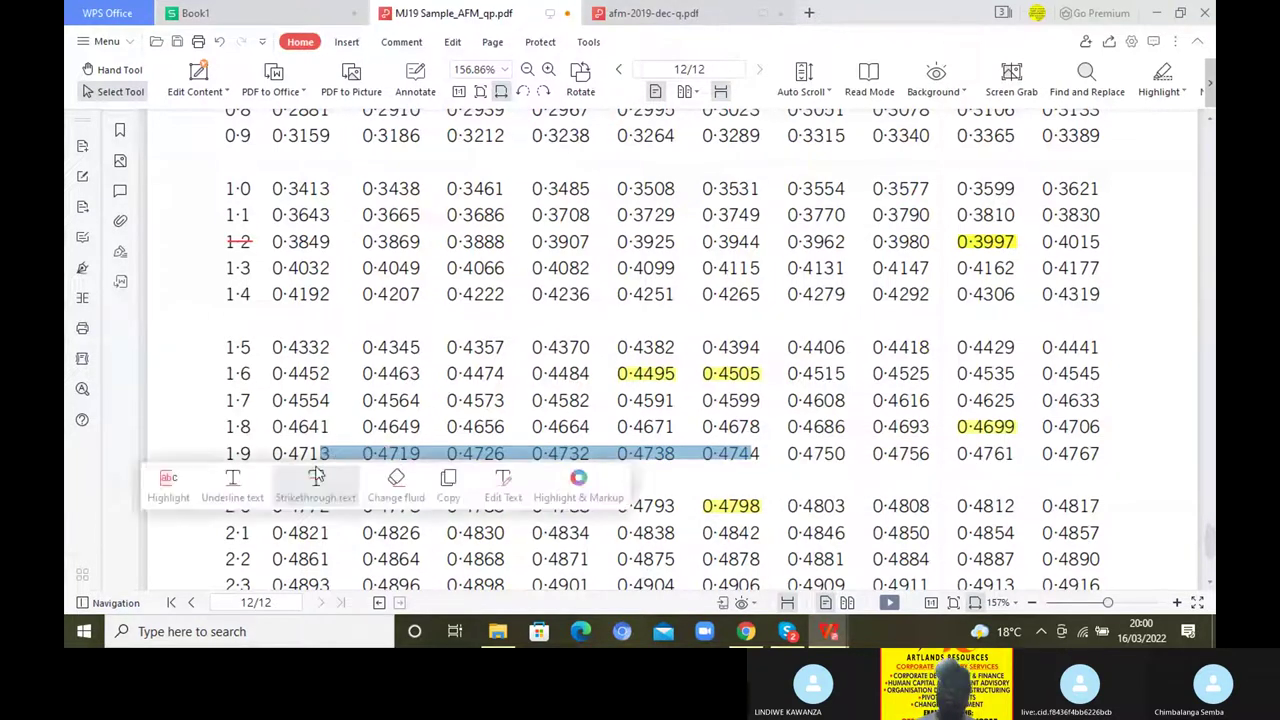
Return to the Book1 spreadsheet and enter the k values 2.05 for 98% in C149 and 1.88 for 97% in C151
click(253, 24)
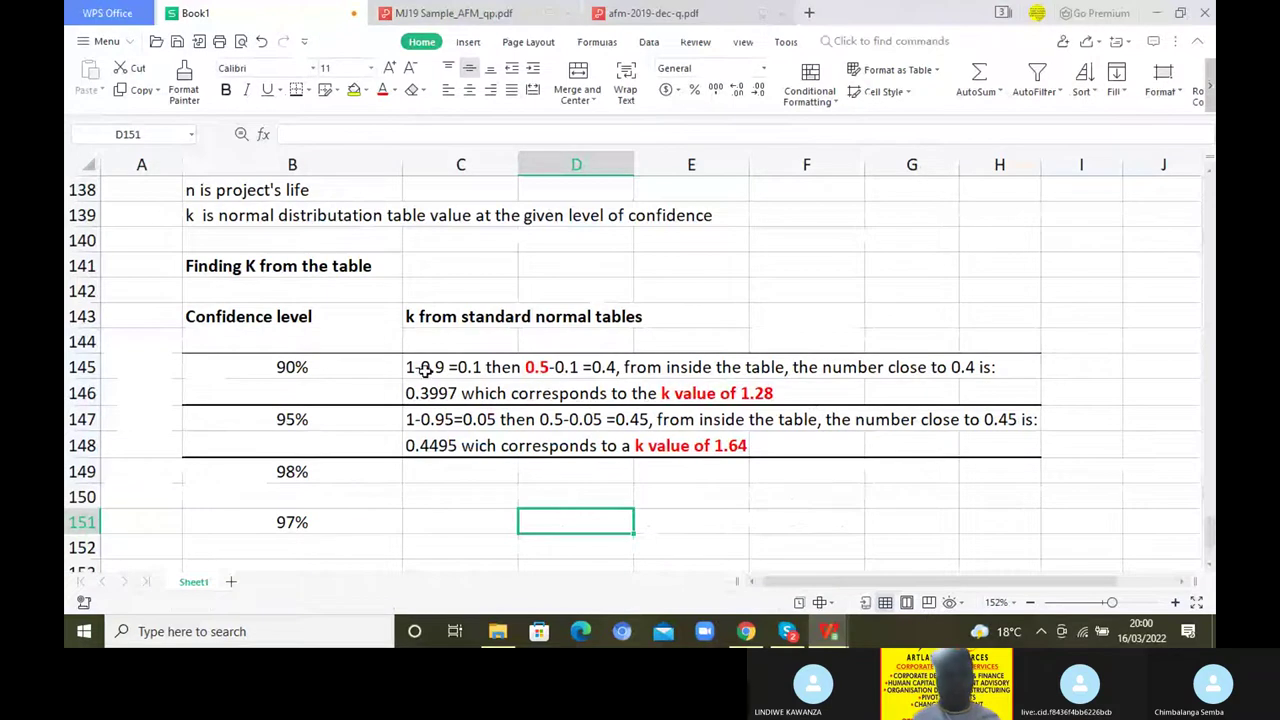
click(456, 476)
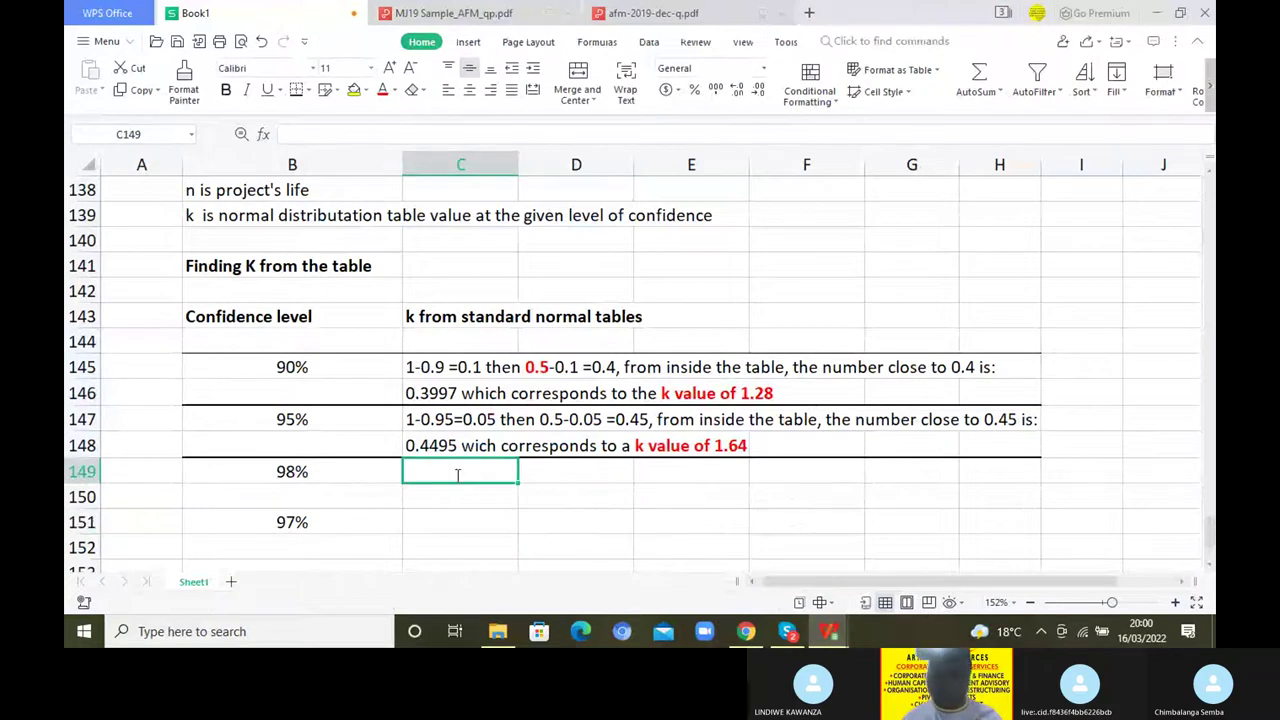
text(2.05)
key(Return)
key(Return)
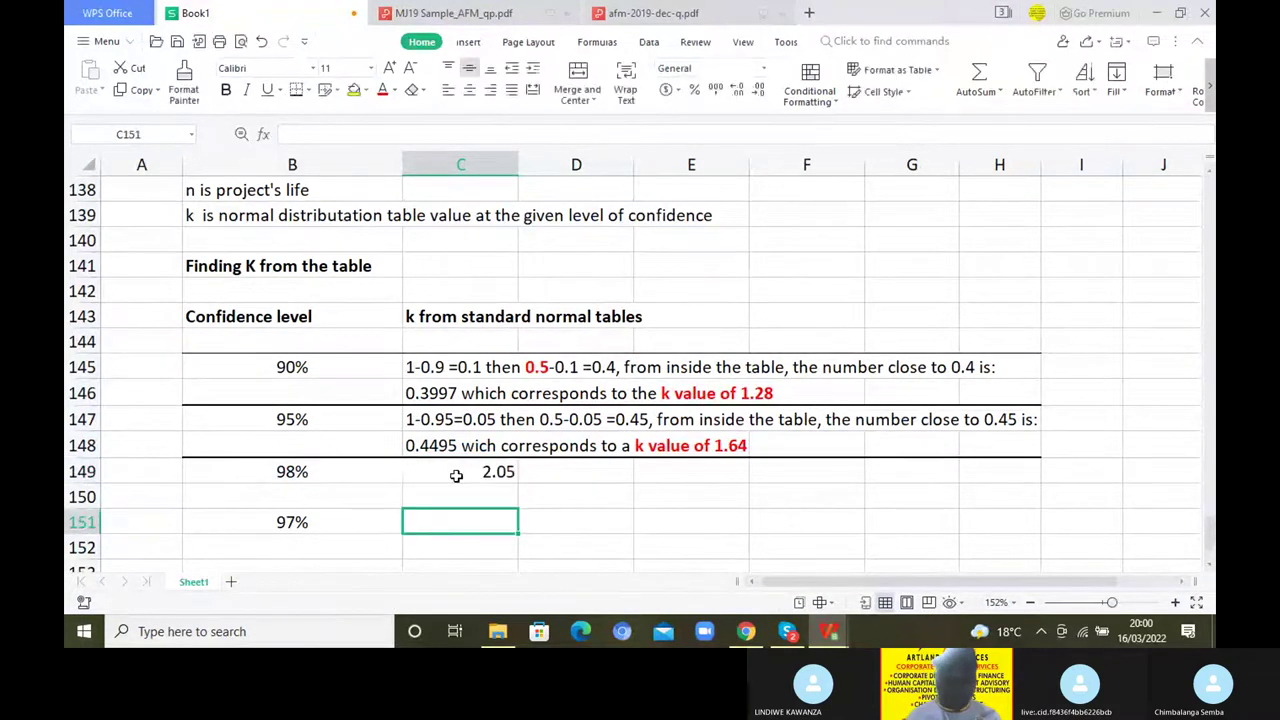
click(477, 472)
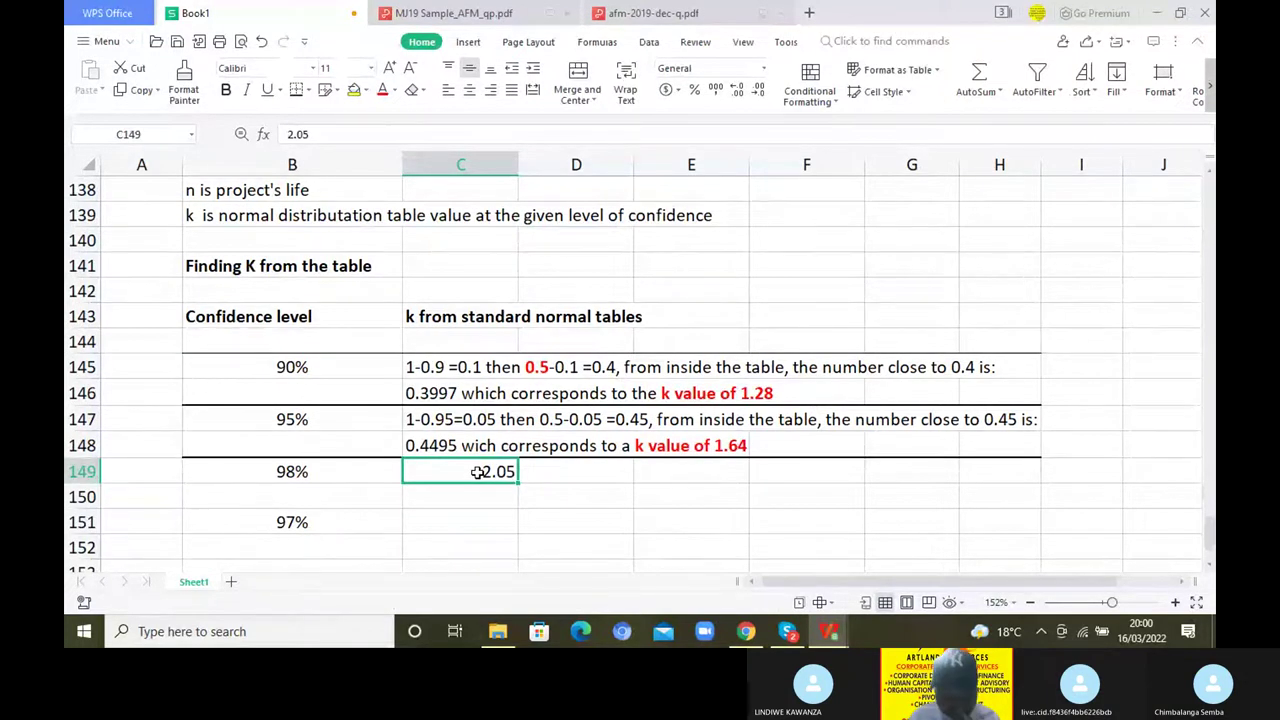
click(485, 522)
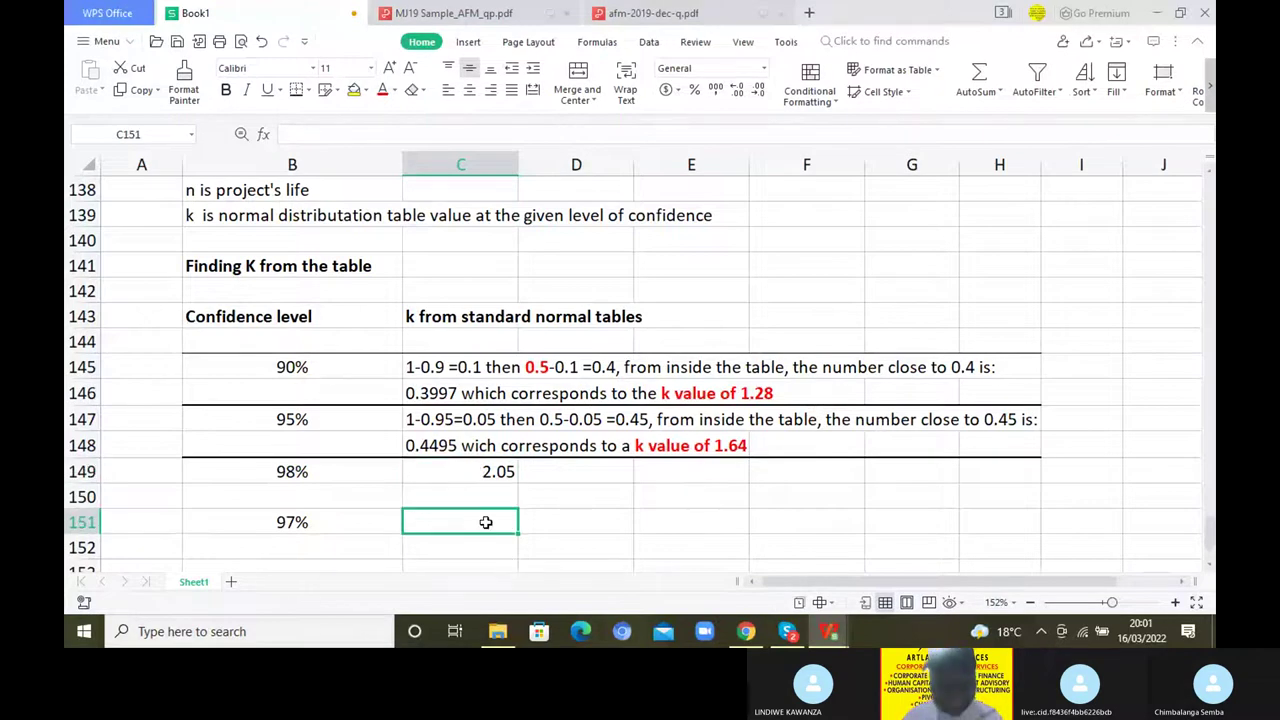
text(1.88)
key(Return)
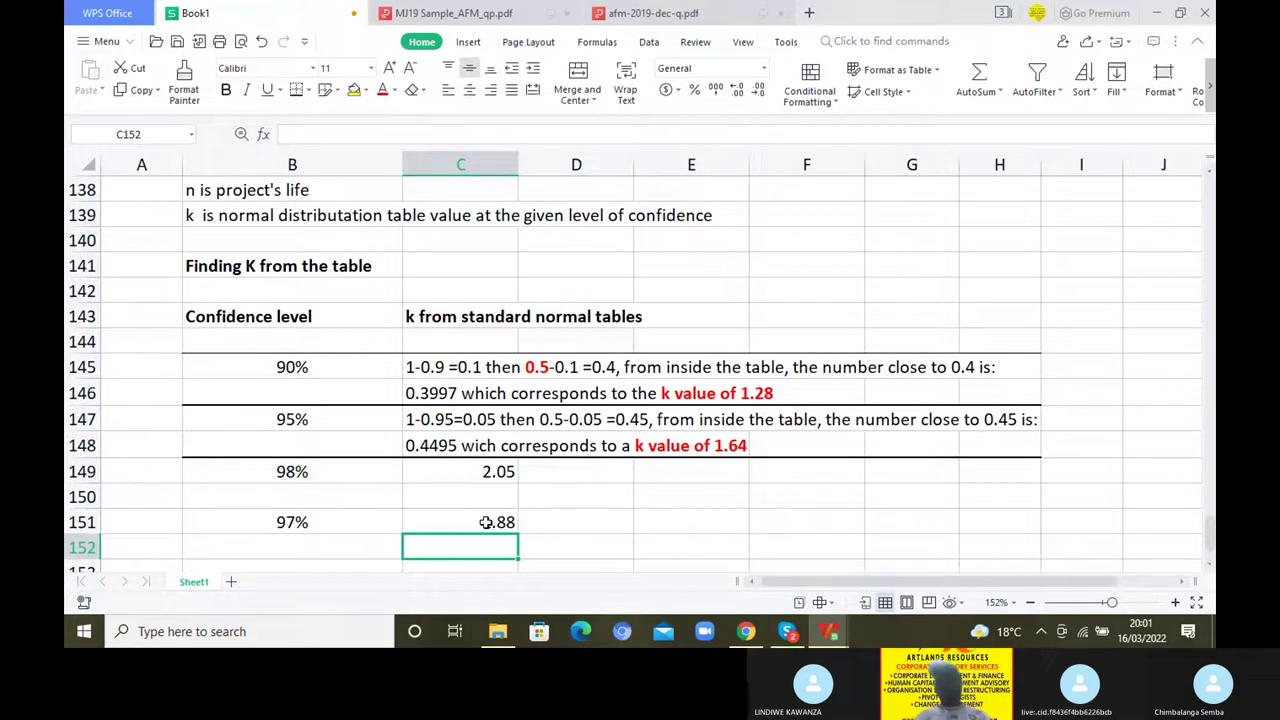
Enter the heading "Investment Appraisal Techniques" in B153, below the k values, and make it bold
click(752, 522)
scroll(1208, 572, down, 2)
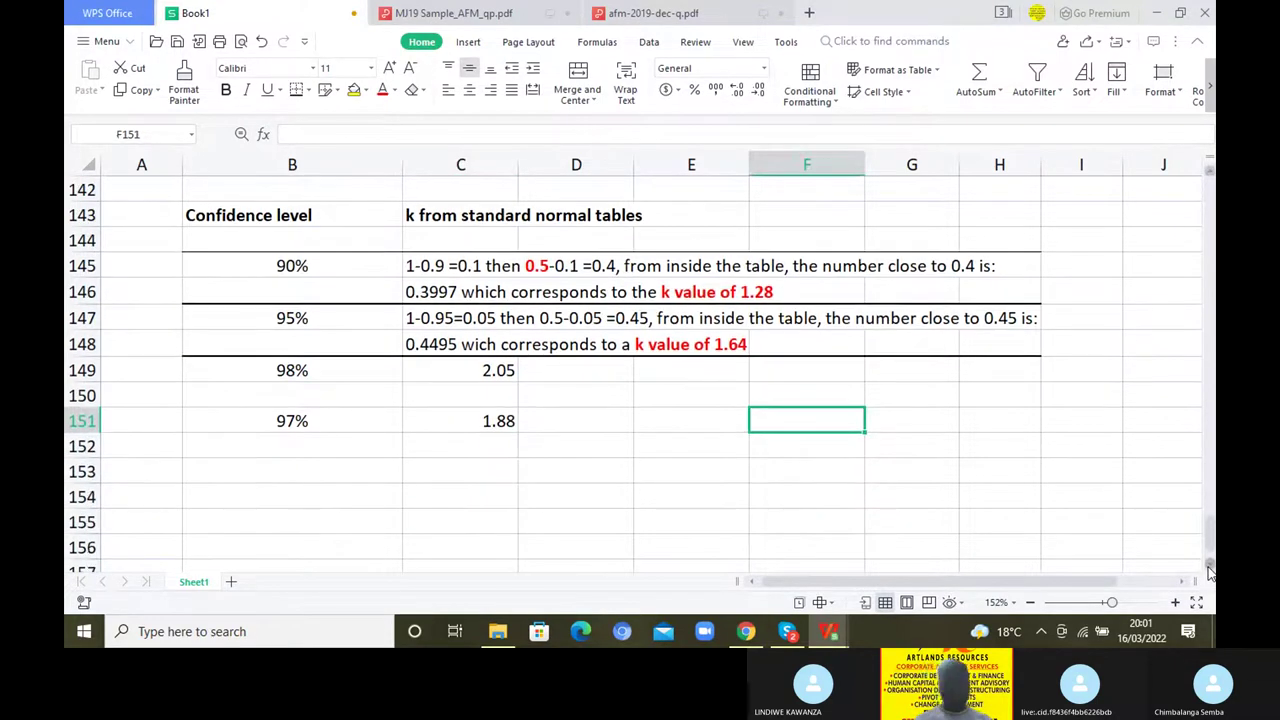
scroll(371, 469, down, 2)
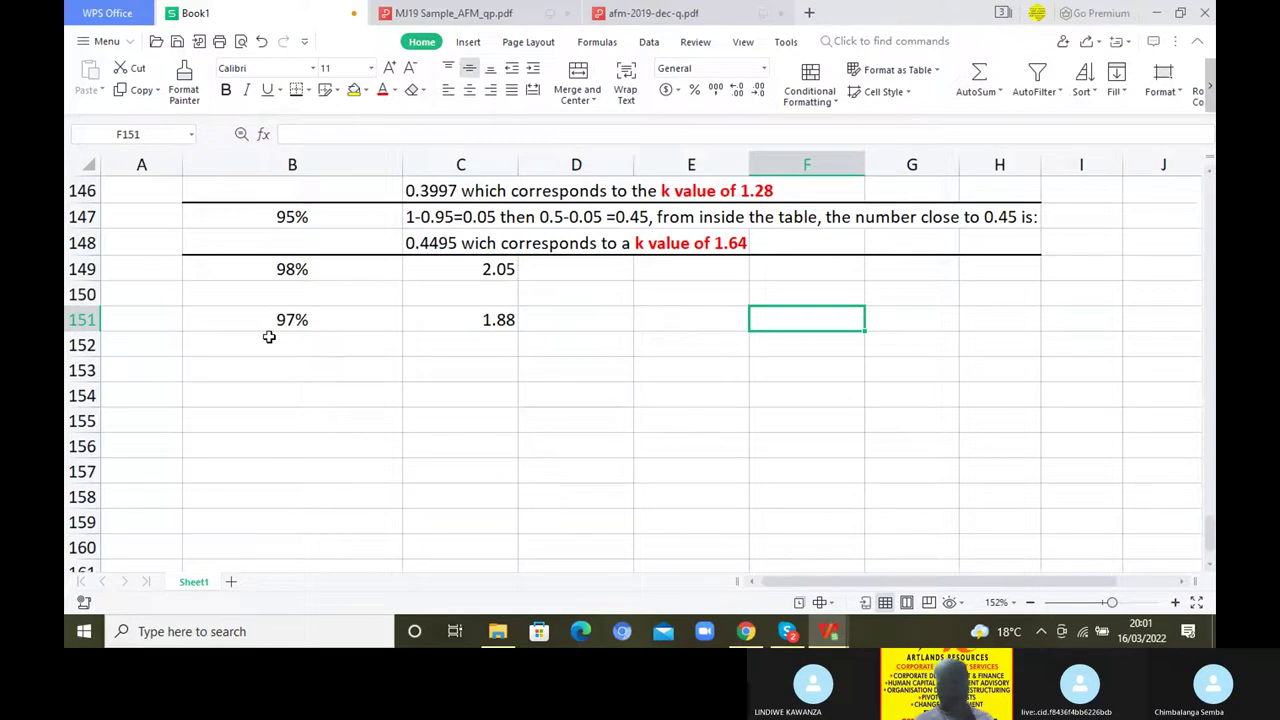
click(292, 370)
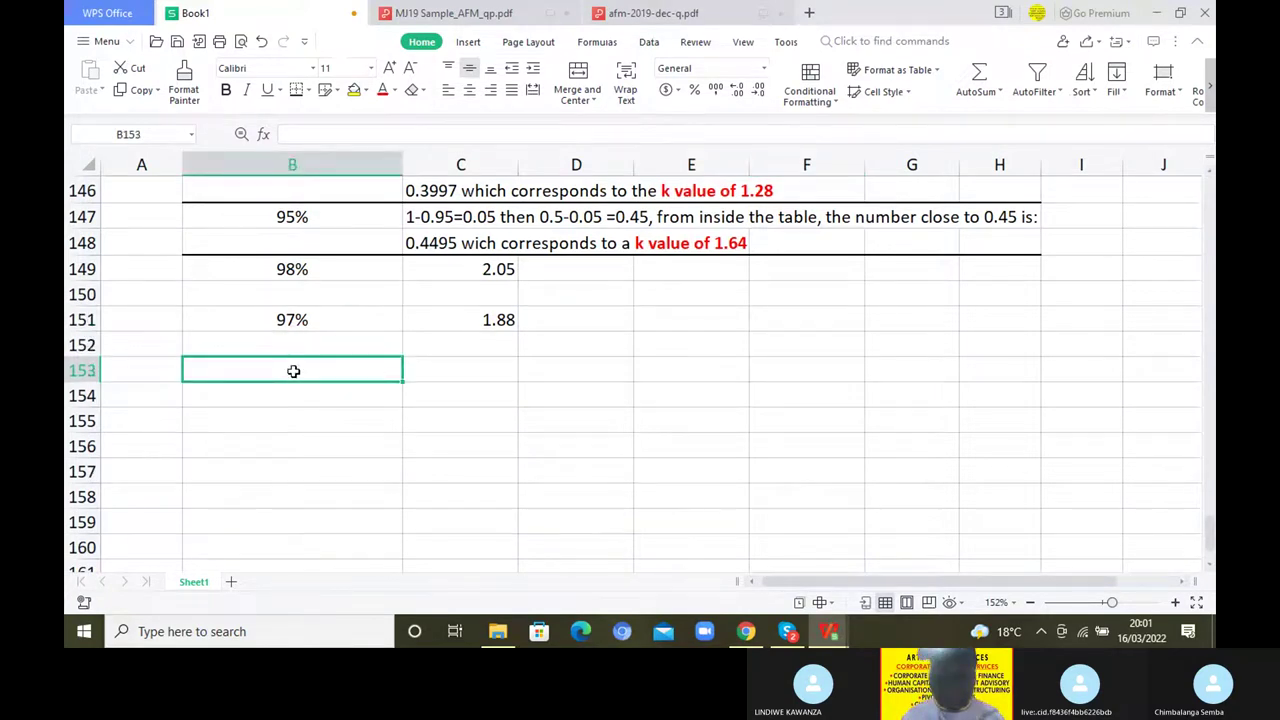
text(In)
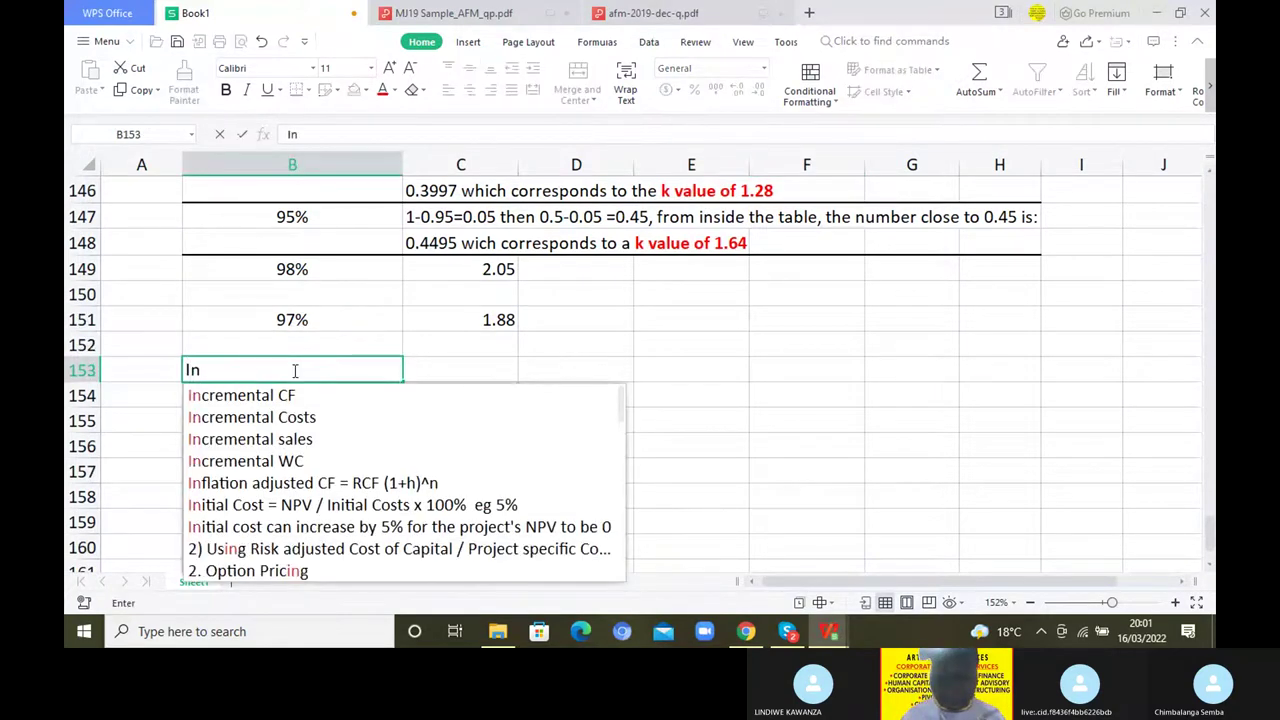
text(veste)
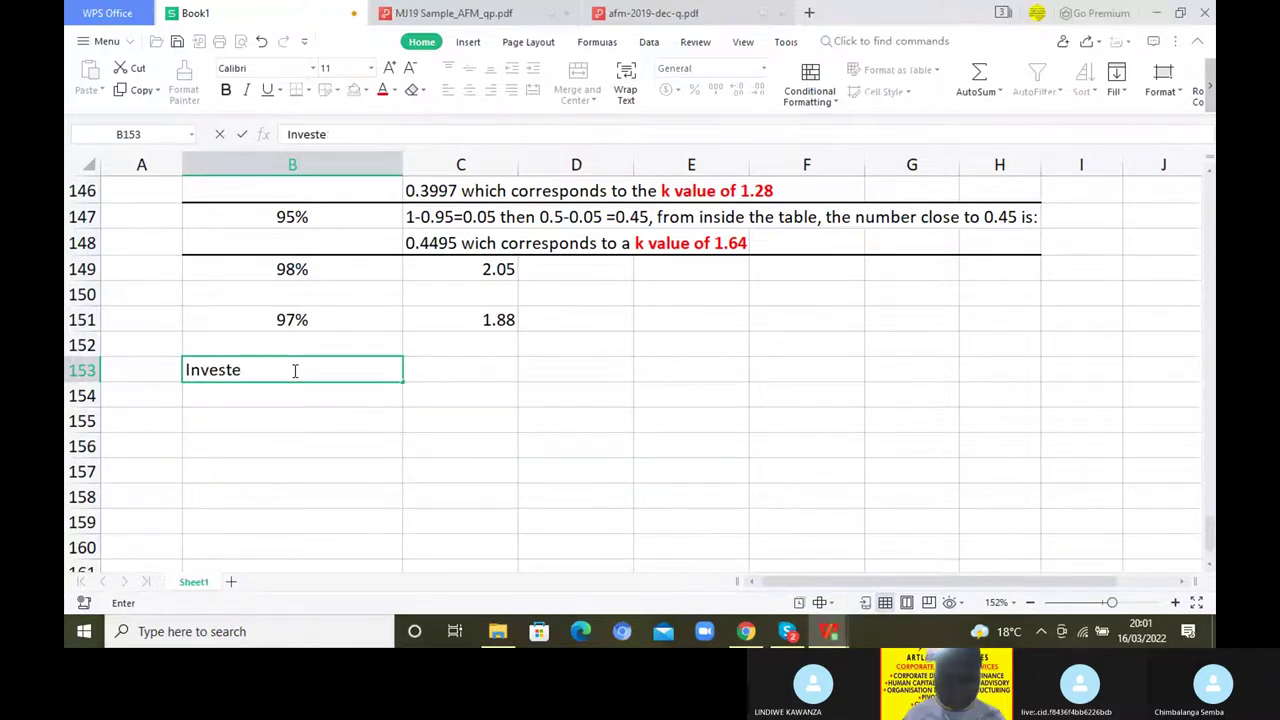
key(BackSpace)
text(ment APP)
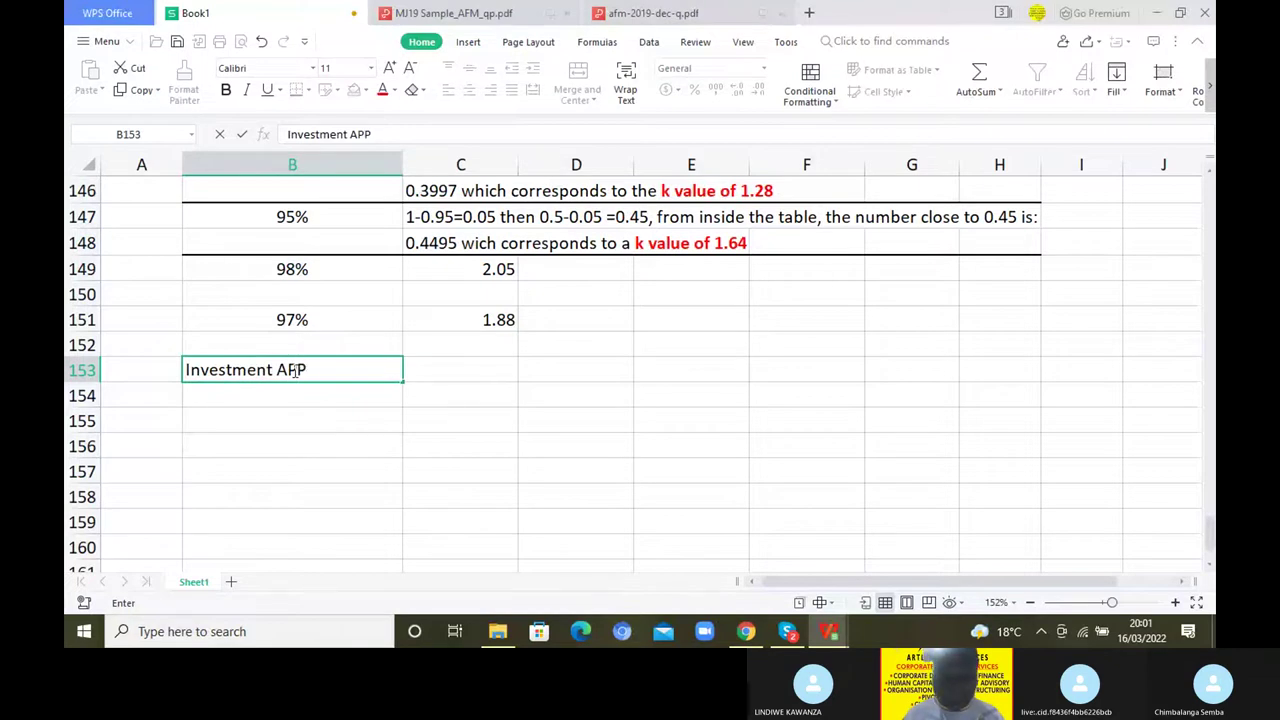
key(BackSpace)
key(BackSpace)
text(ppra)
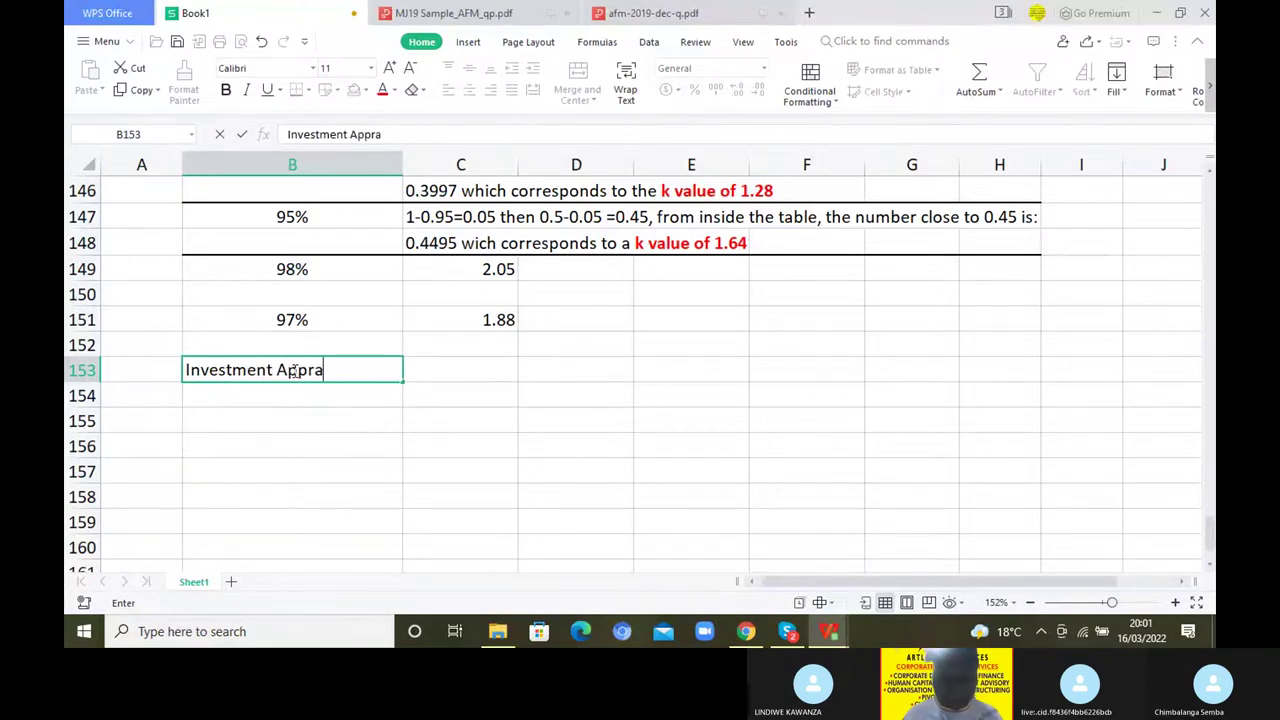
text(isal T)
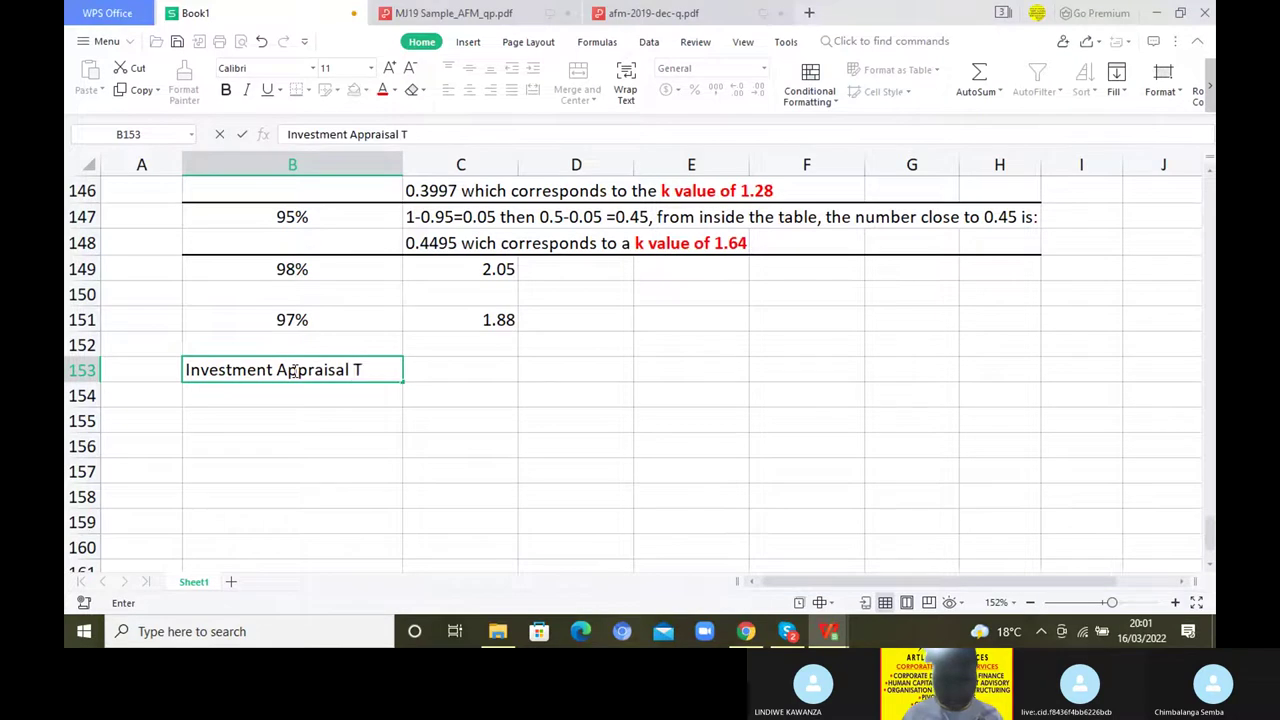
text(echn)
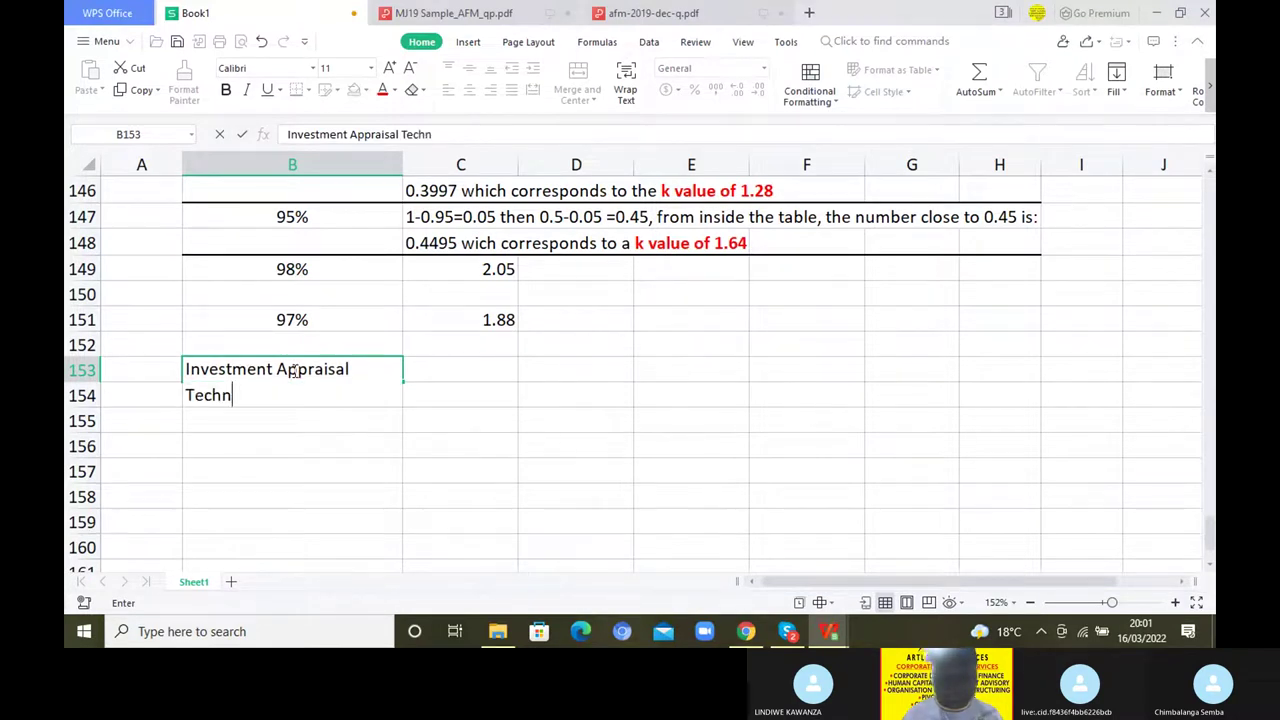
text(i)
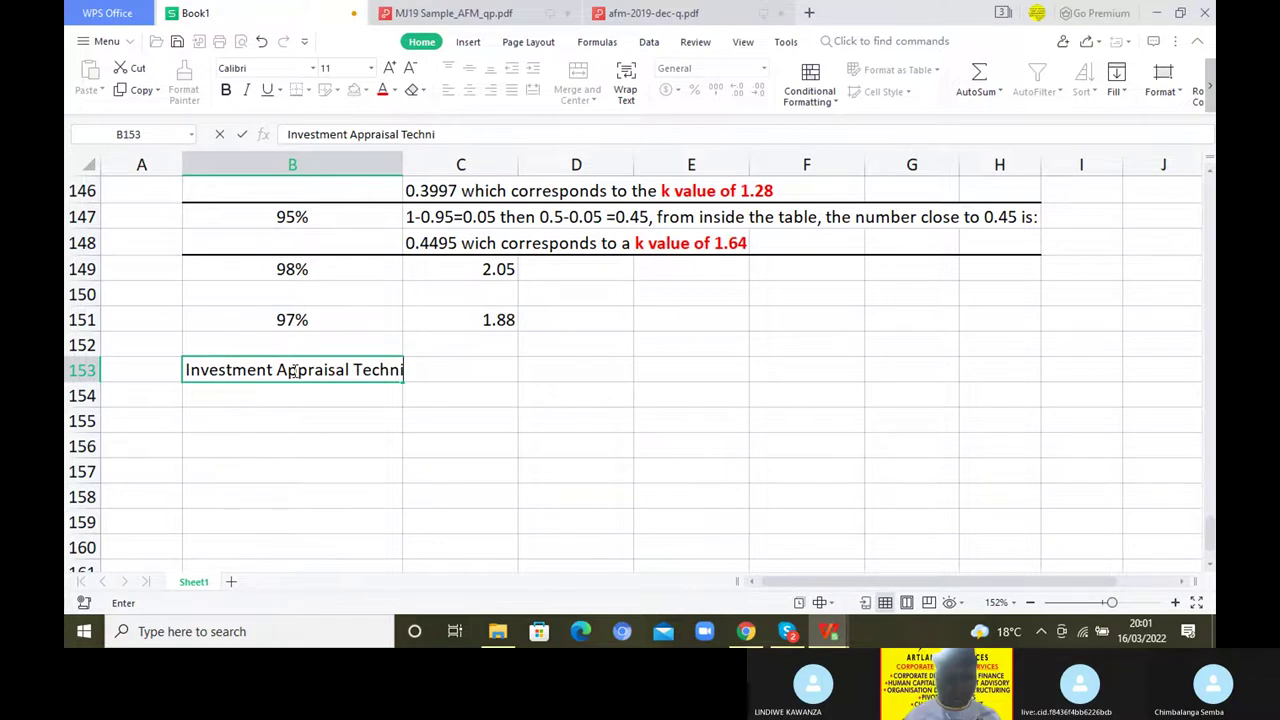
text(ques)
click(242, 134)
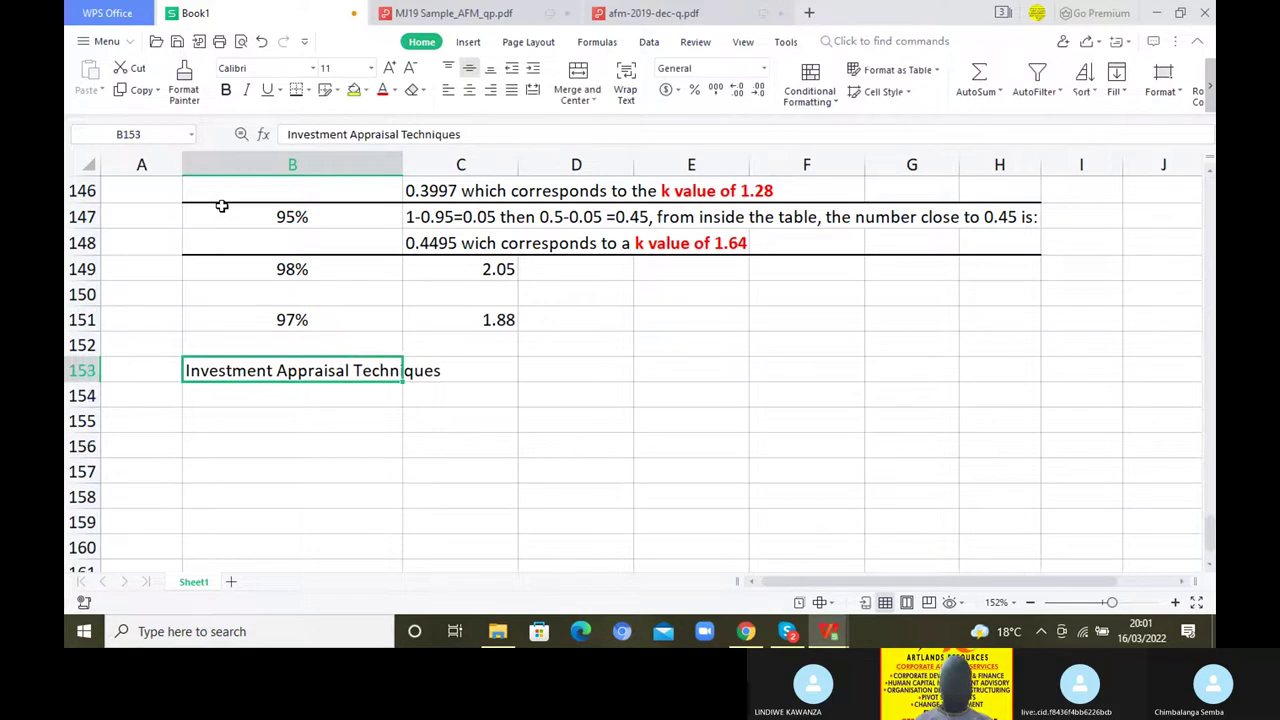
key(ctrl+b)
List the first two techniques under the heading: "1. NPV" in B154 and "2. Internal Rate of Return" in B155
click(246, 396)
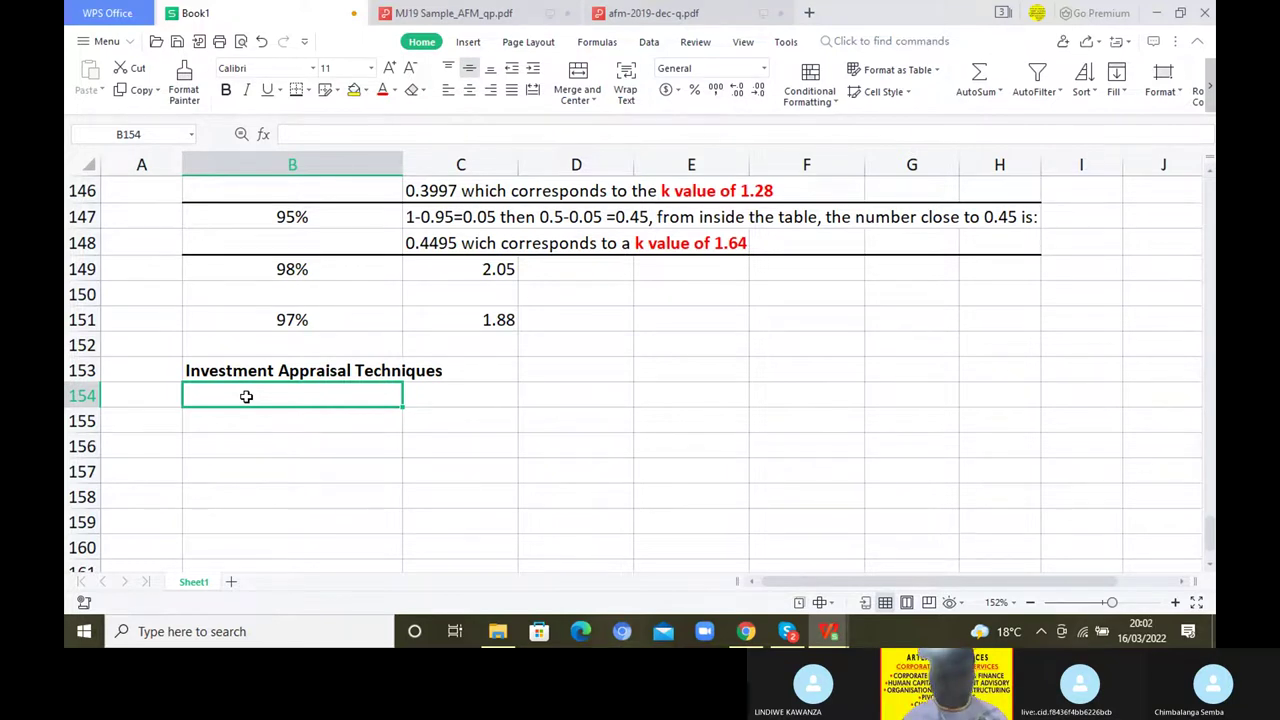
text(1)
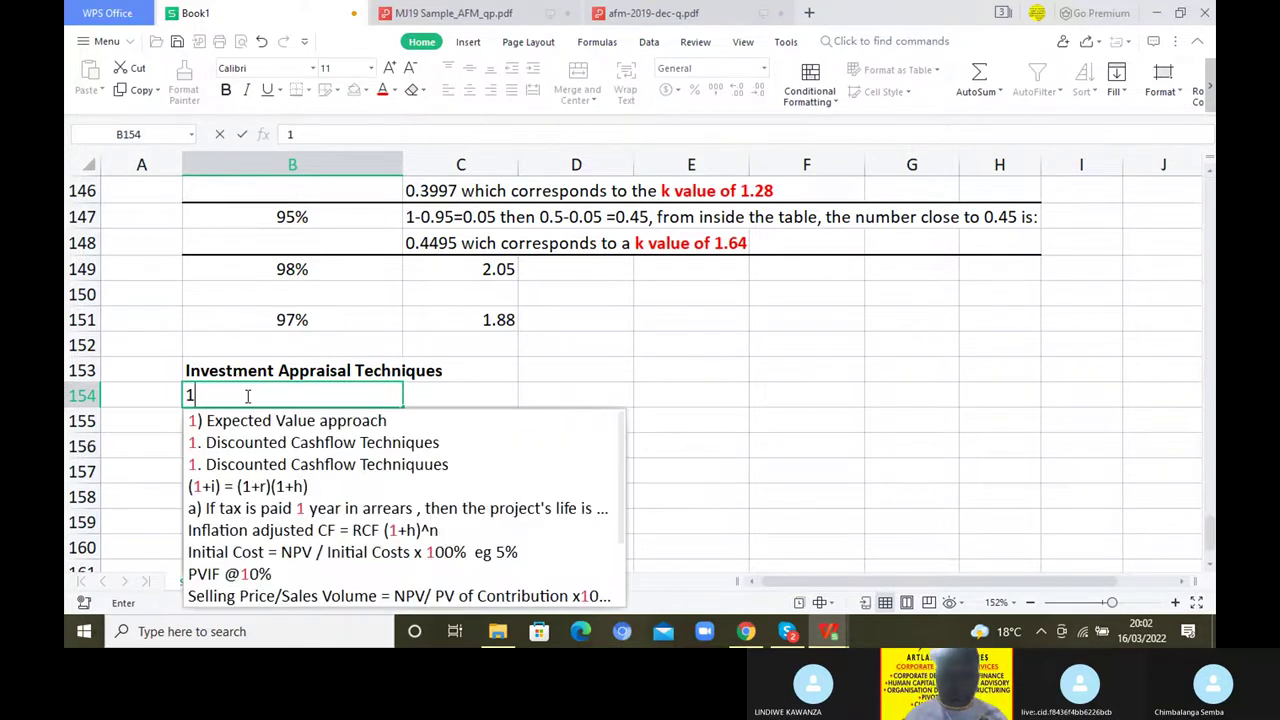
text(. NP)
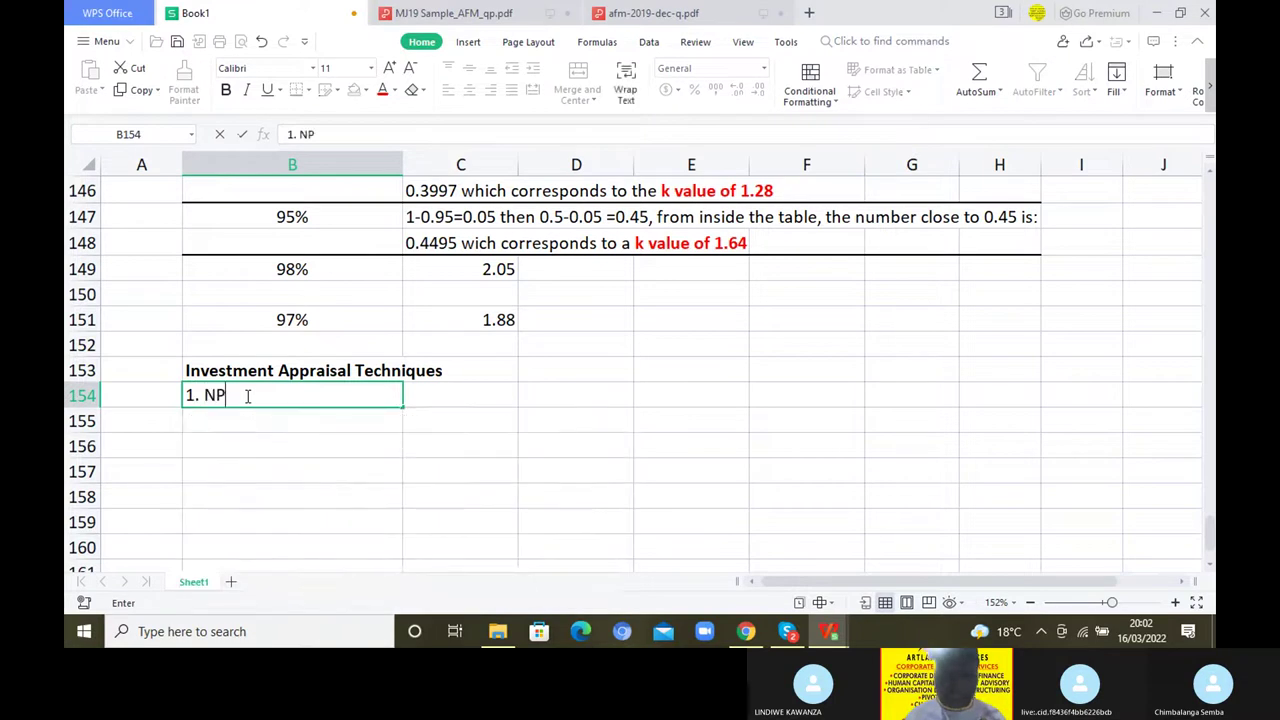
text(V)
key(Return)
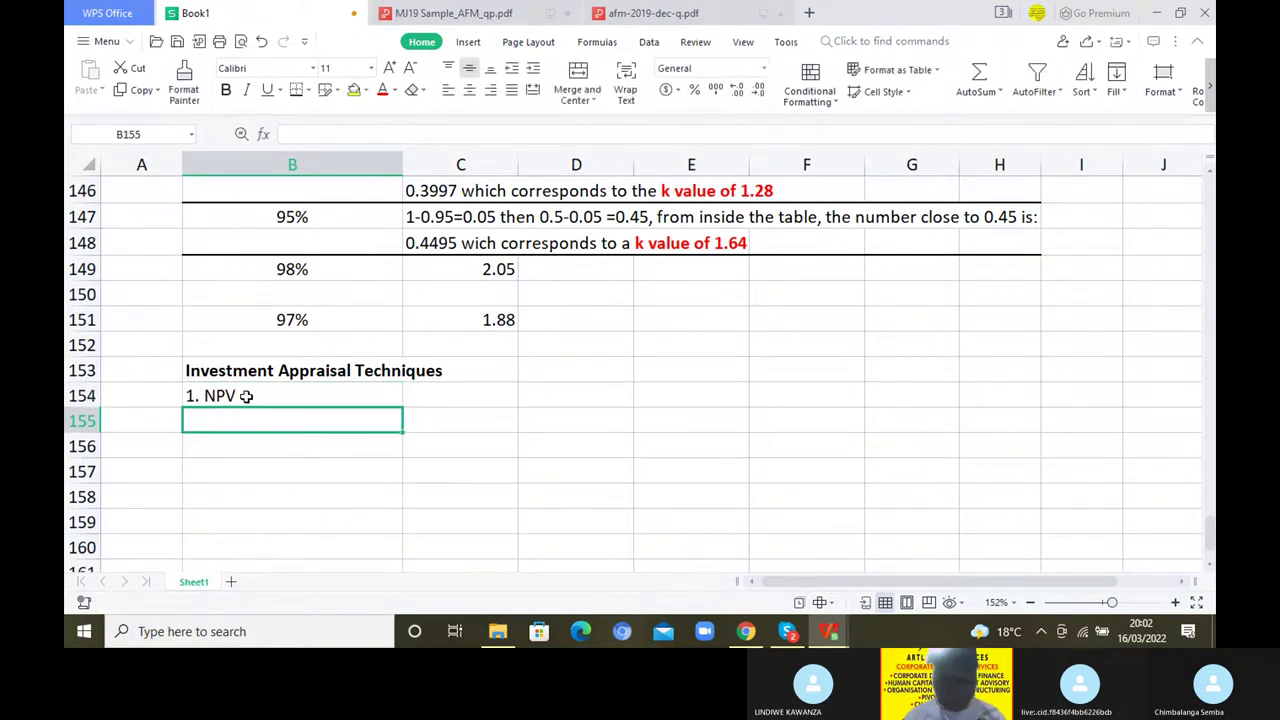
text(2.)
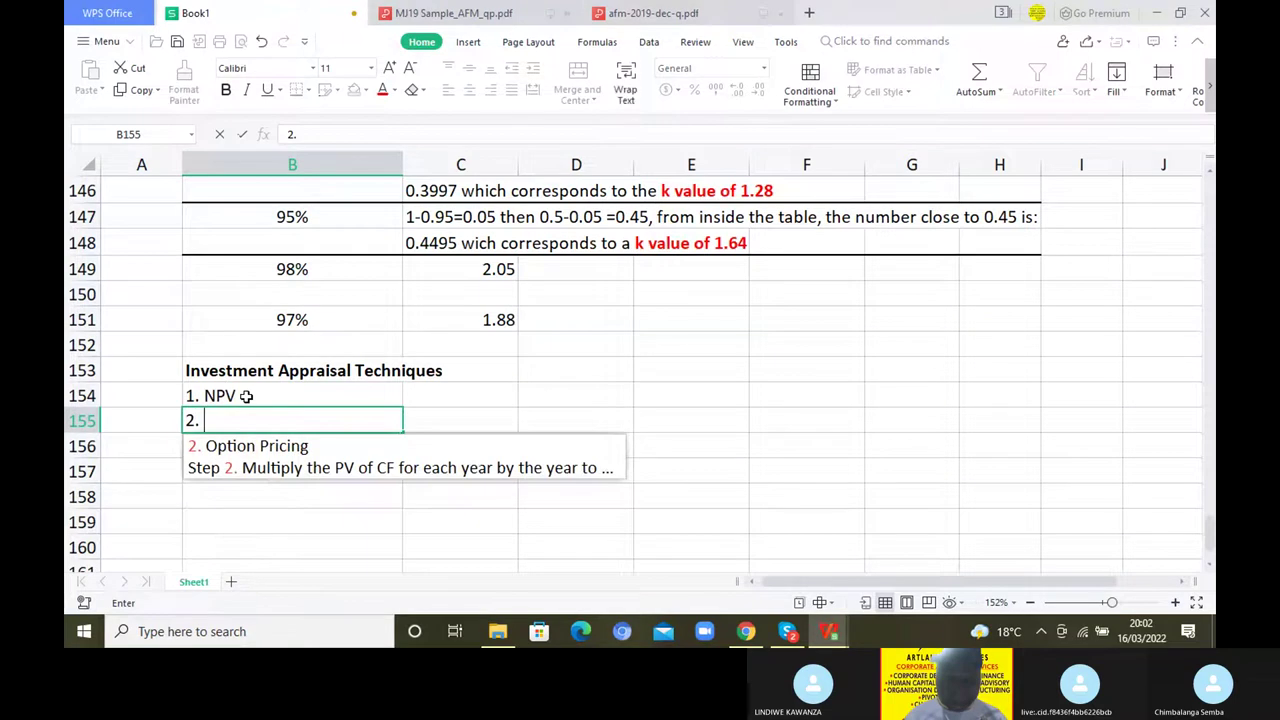
text( I)
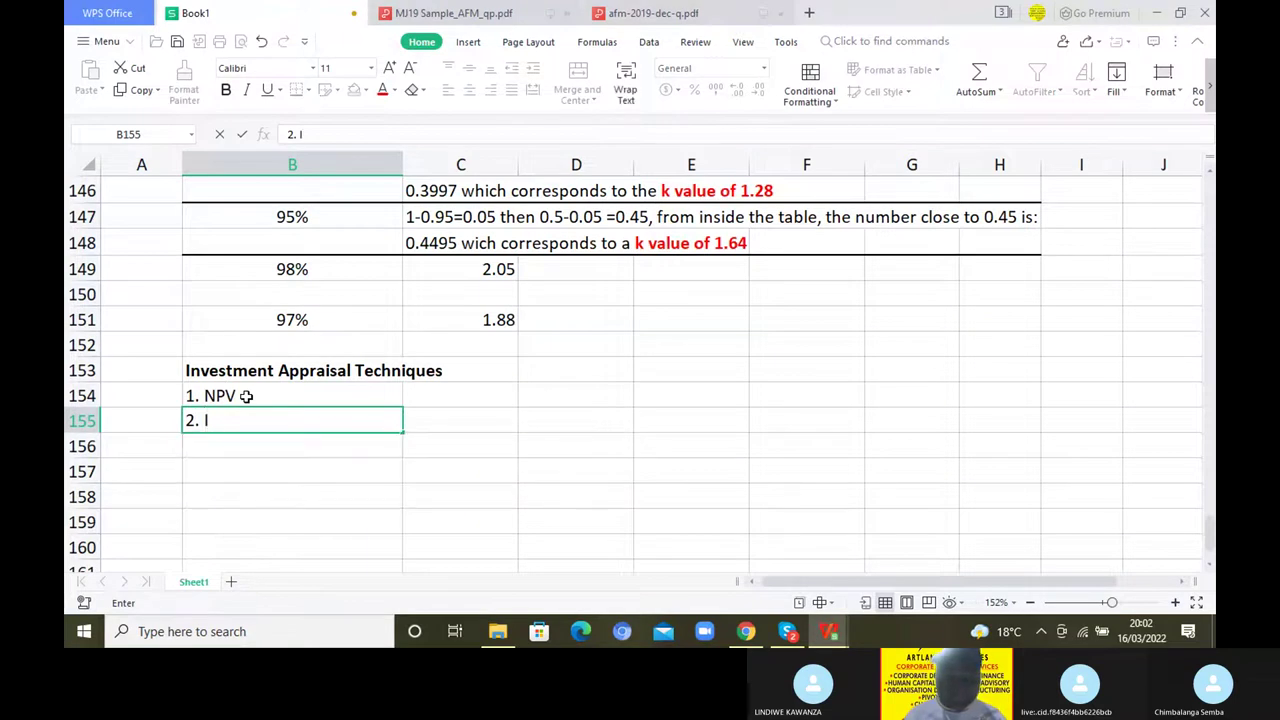
text(nternal Rate of Return)
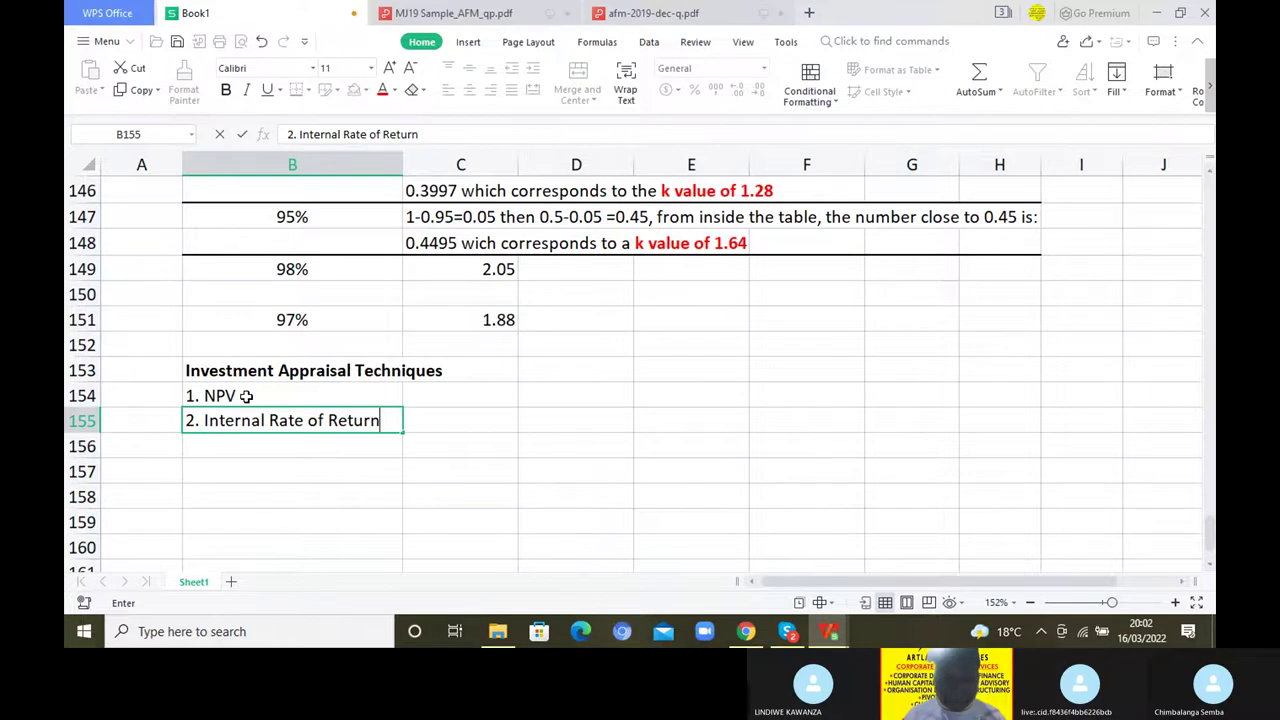
key(Return)
Add the third technique, "3. Modified IRR", in B156
text(M)
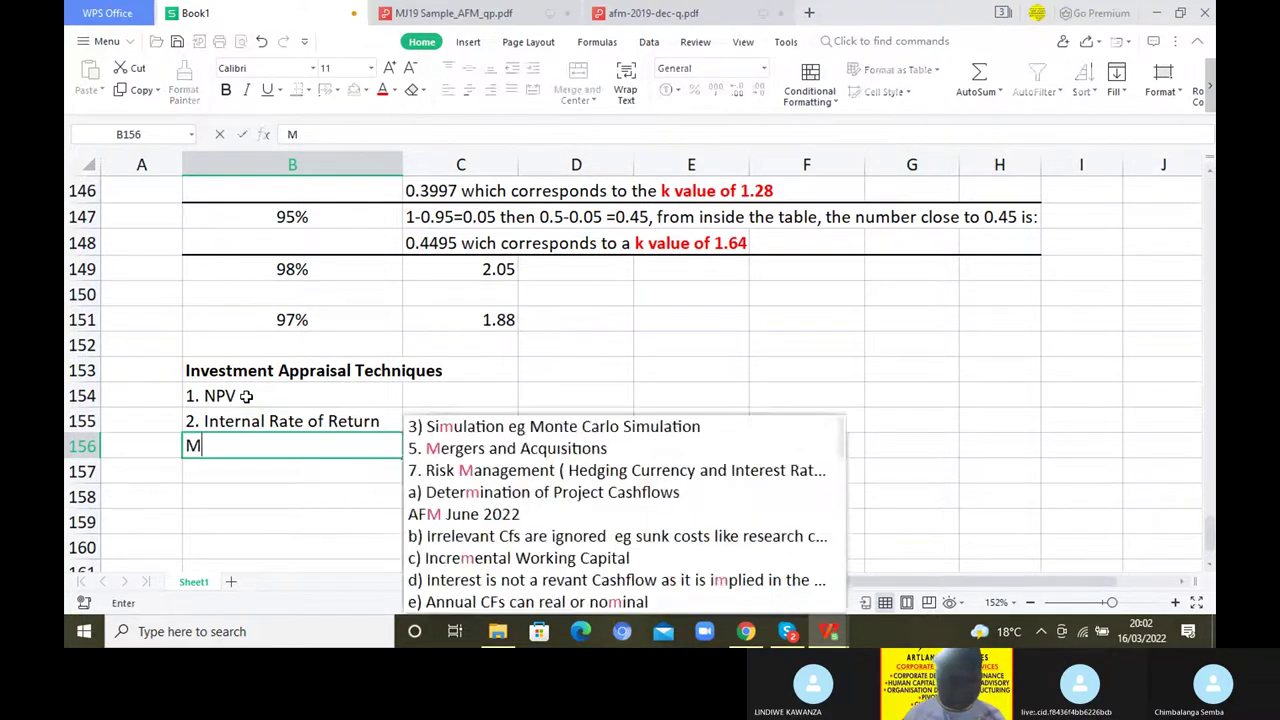
text(odified )
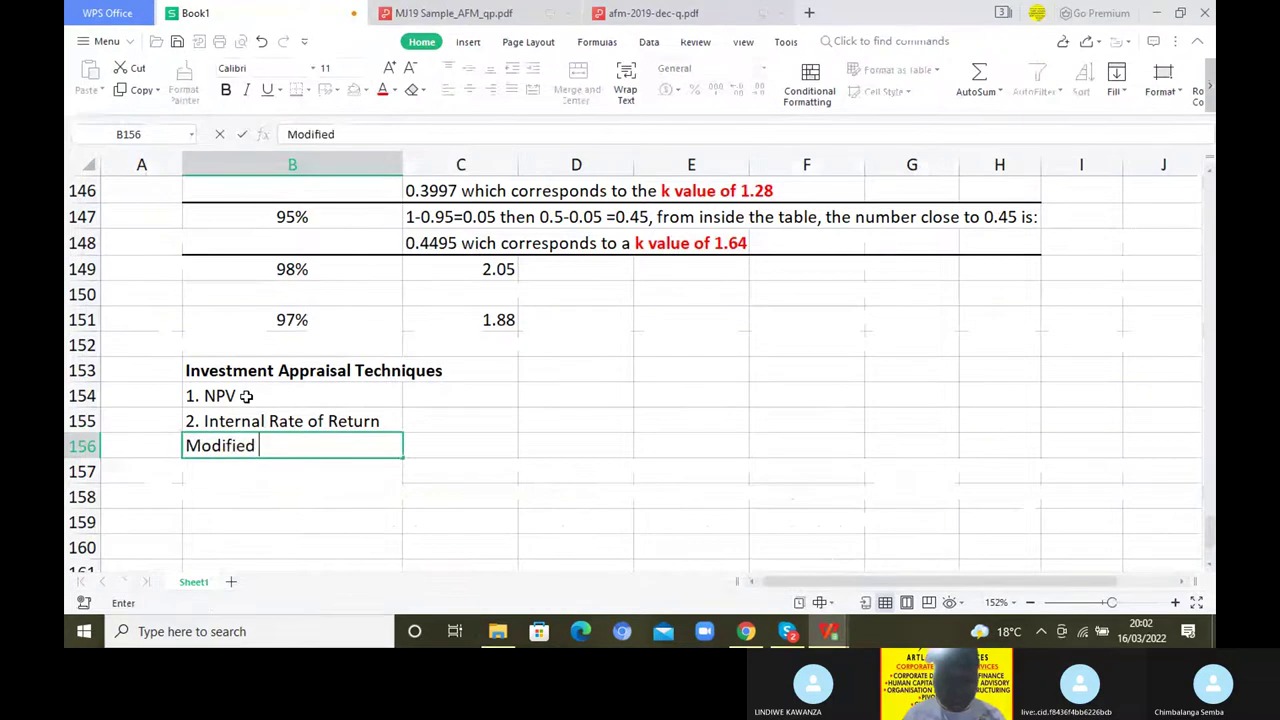
text(IRR)
key(Return)
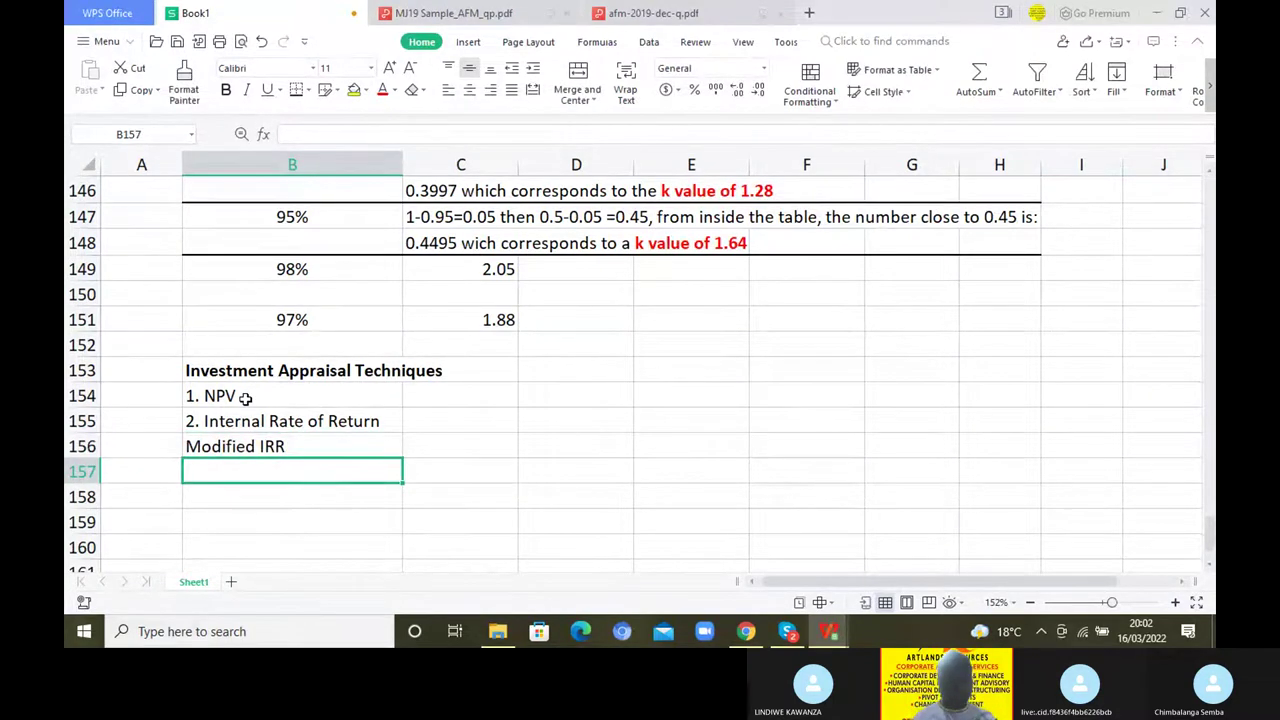
key(Up)
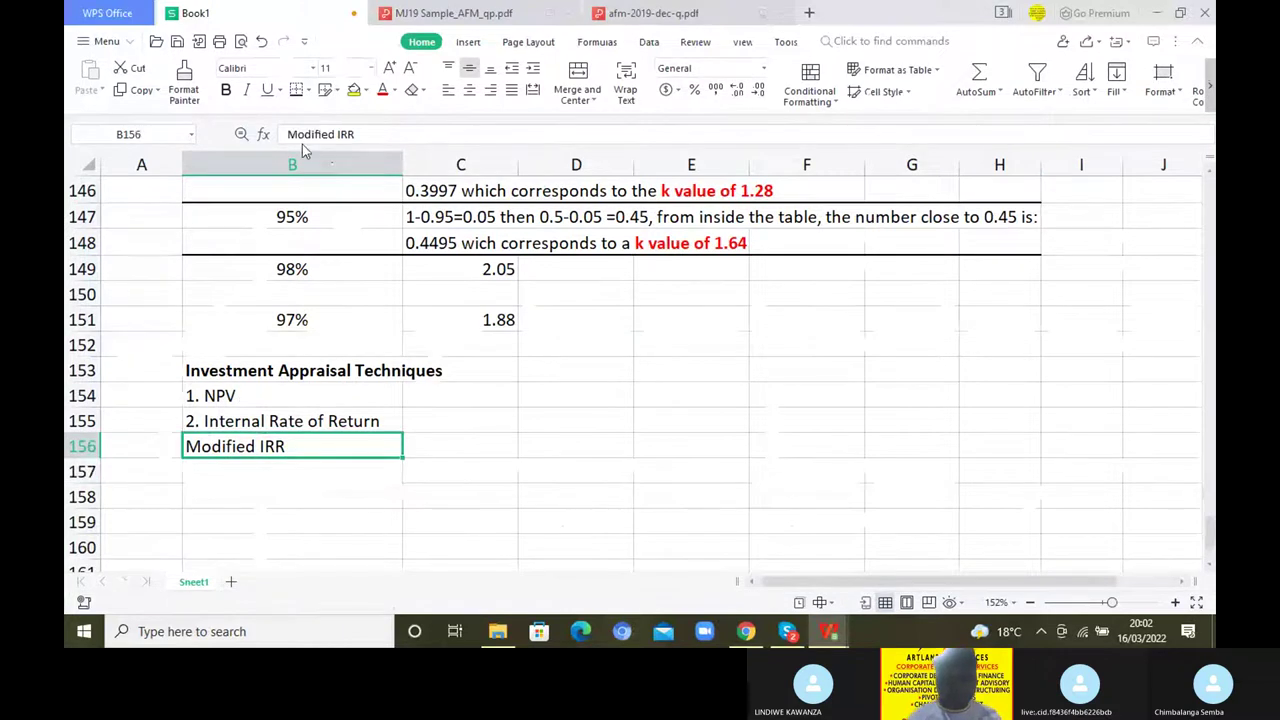
click(289, 134)
text(3.)
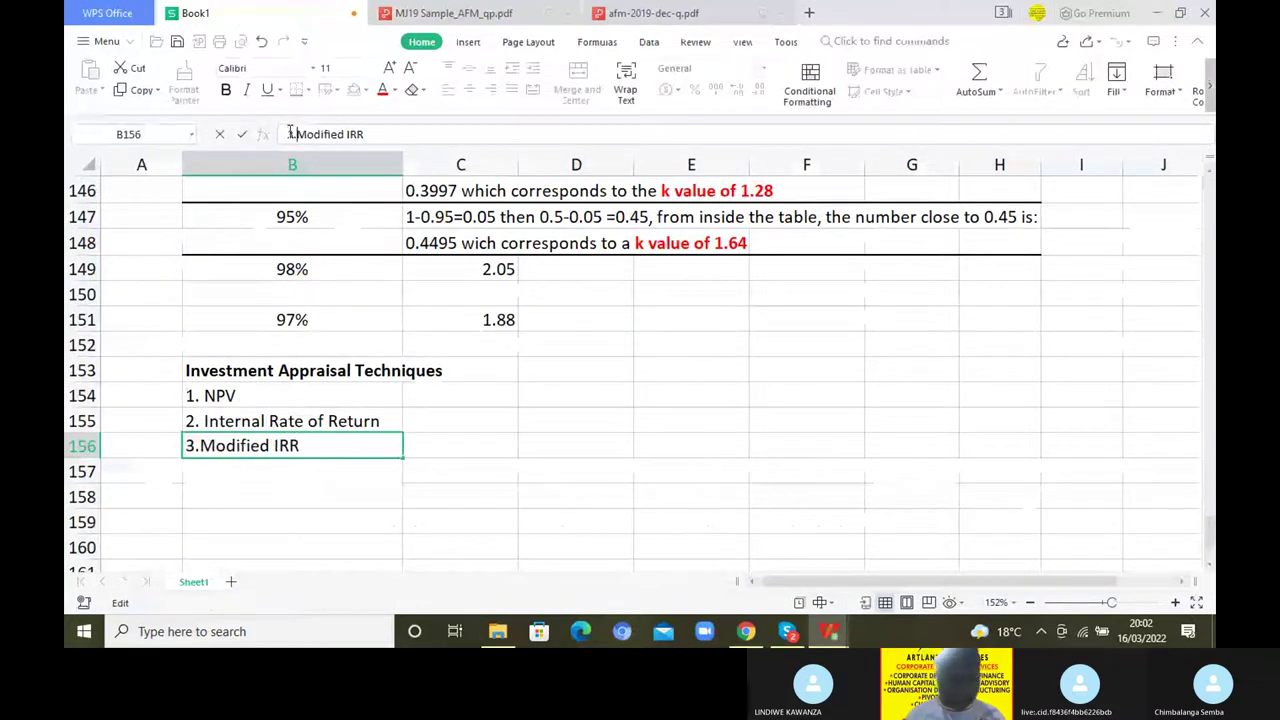
key(Return)
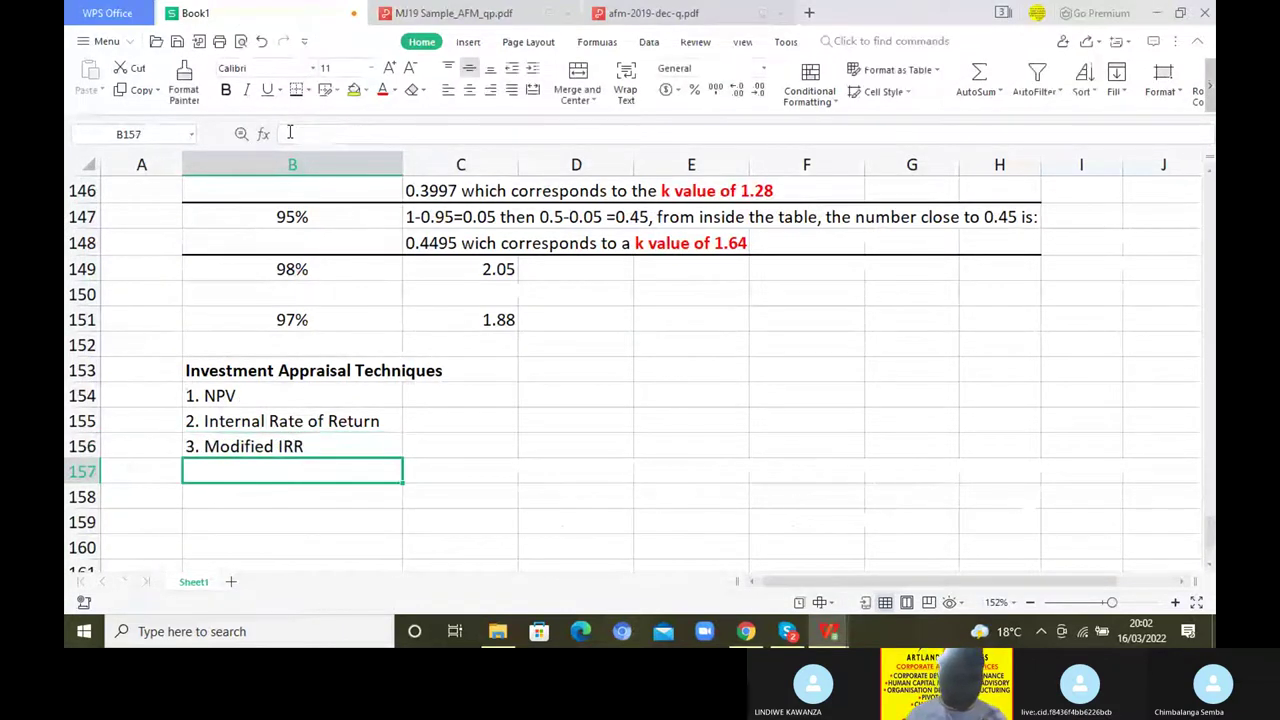
Add the fourth technique, "4. Profitability Index (PI - Capital Rationing)", in B157
text(4)
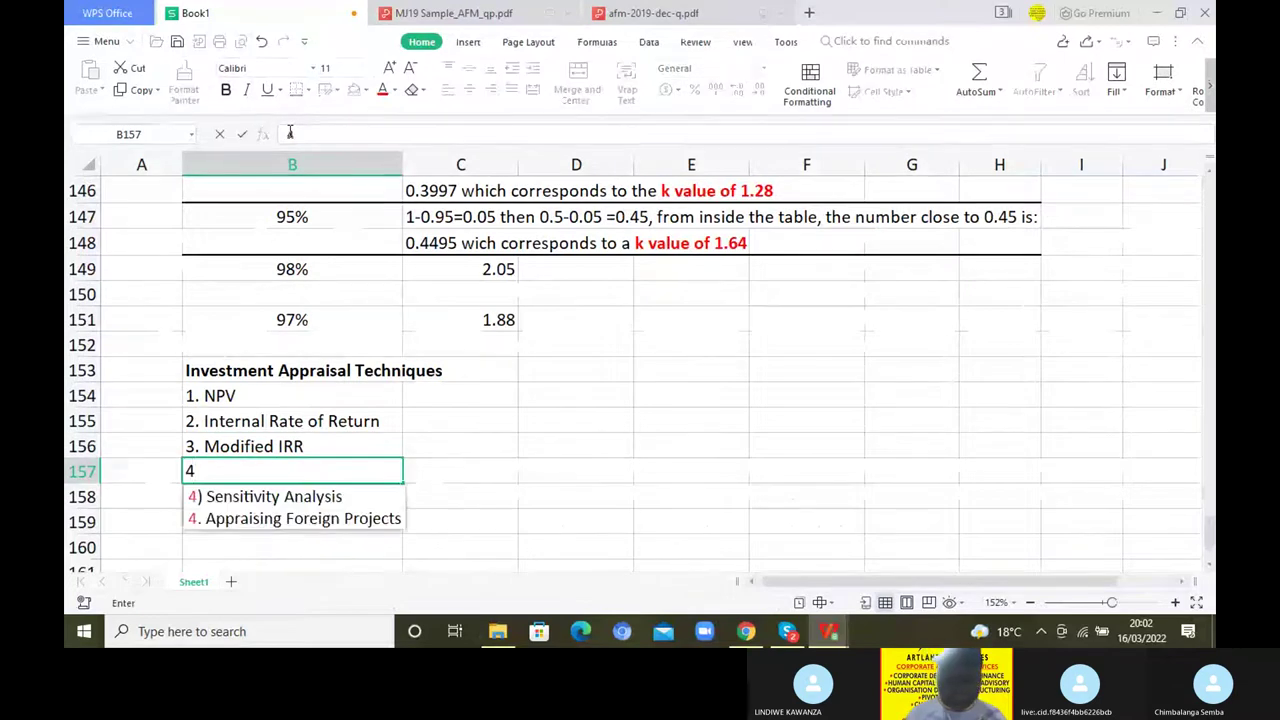
text(. P)
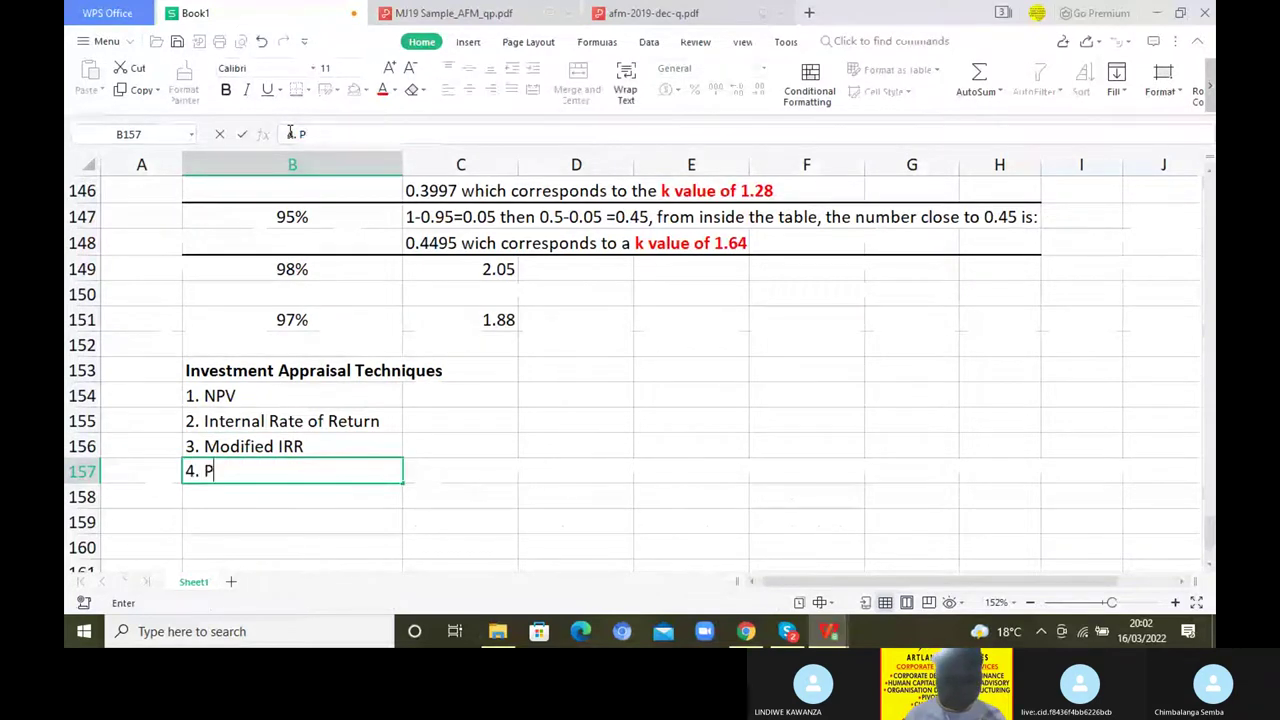
text(rofitability Index)
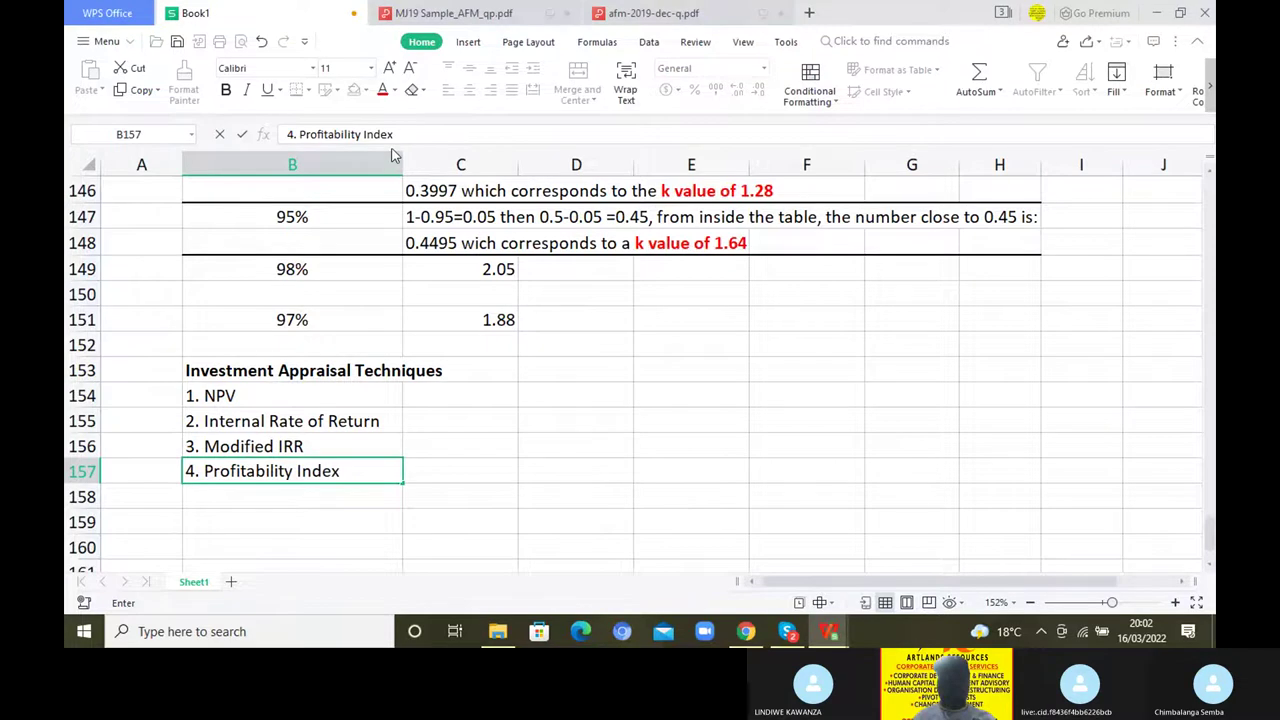
text( (PI)
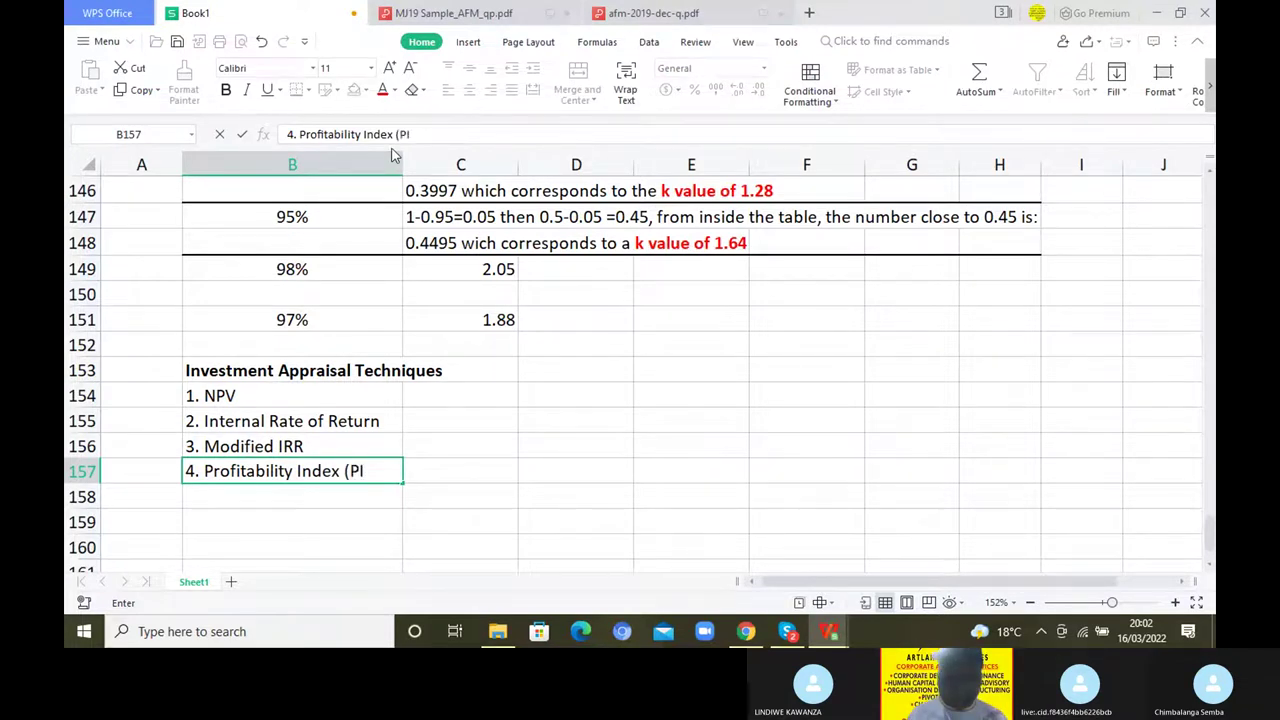
text(0 - C)
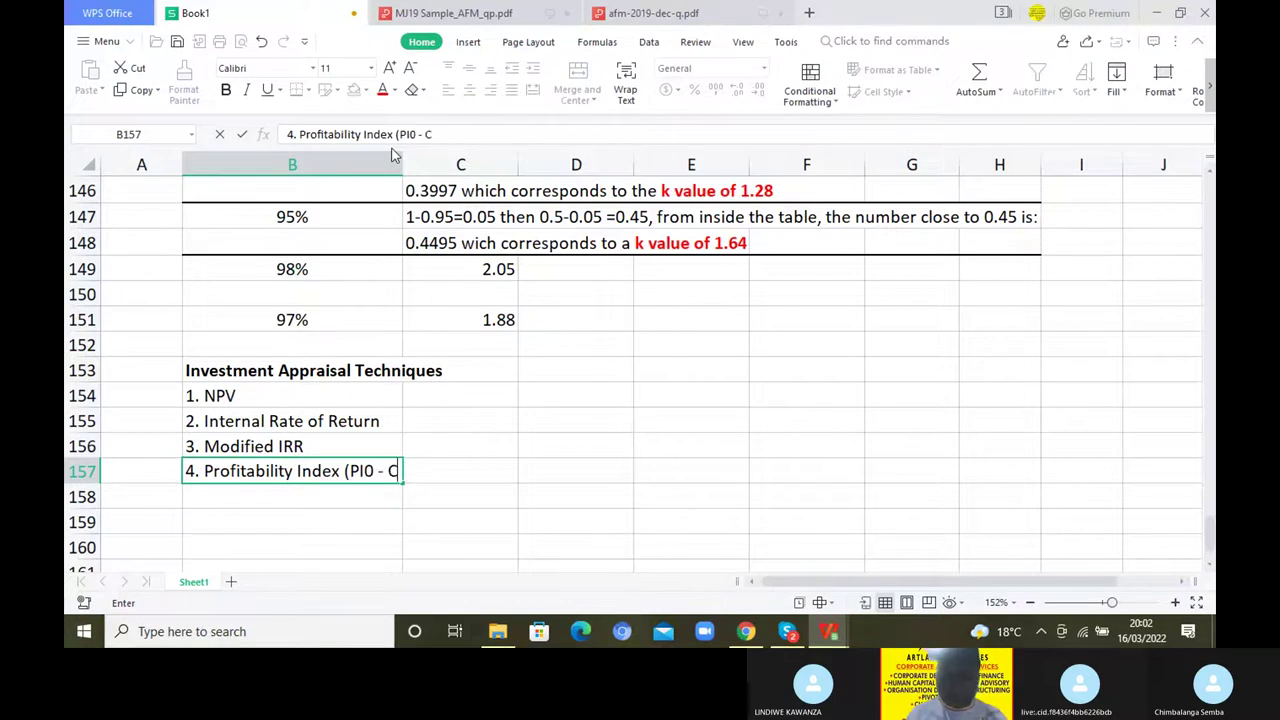
text(apital Ration)
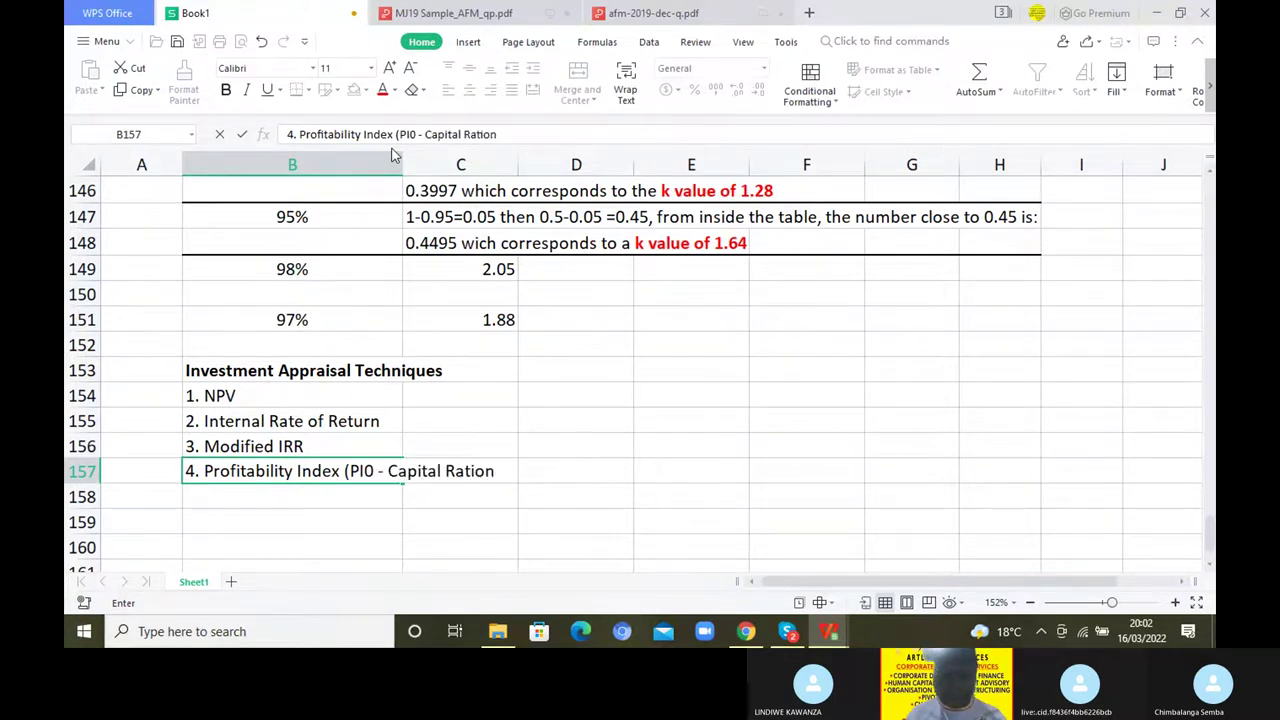
text(ing))
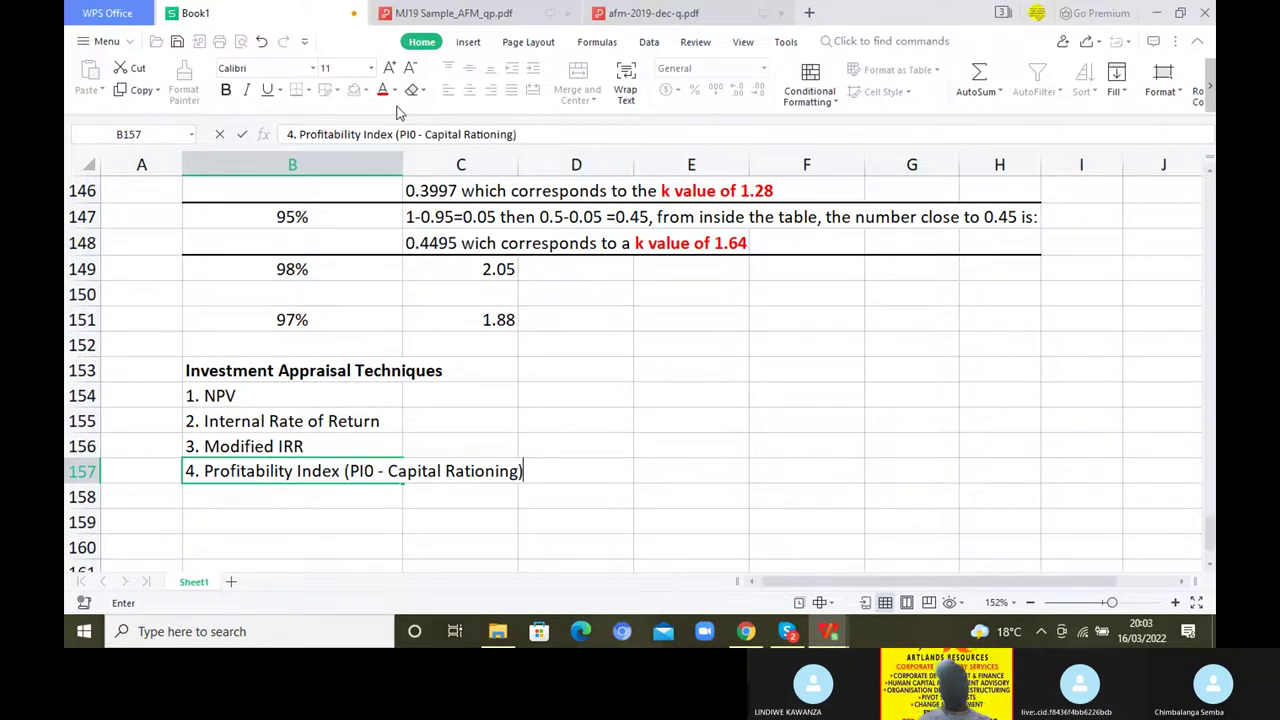
click(418, 135)
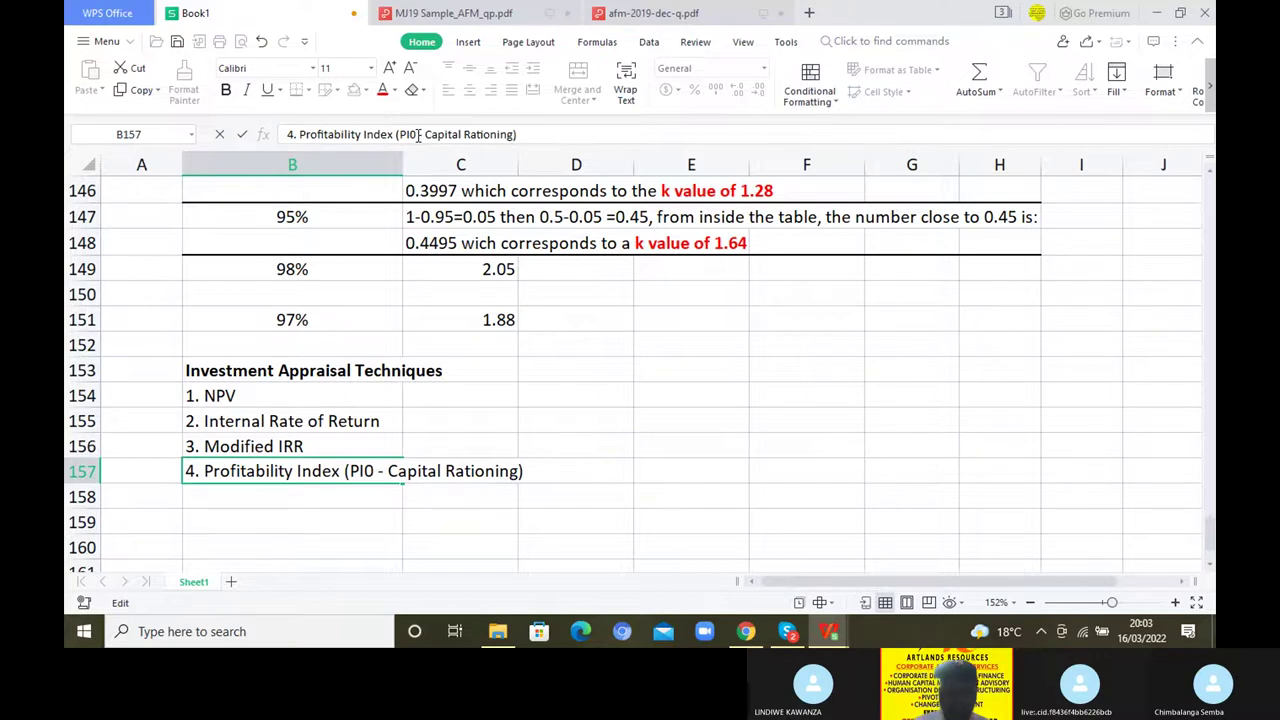
key(BackSpace)
Enter the section heading "1. NPV" in B159 and make it bold
click(296, 520)
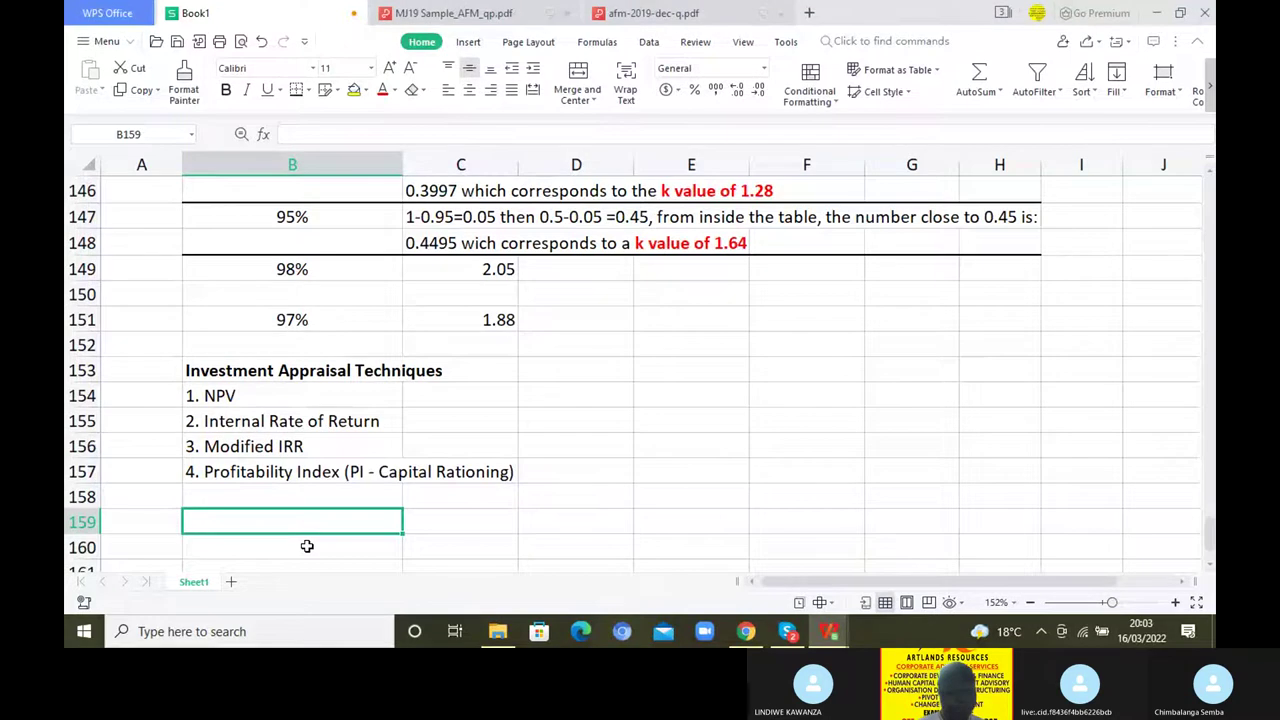
text(NP)
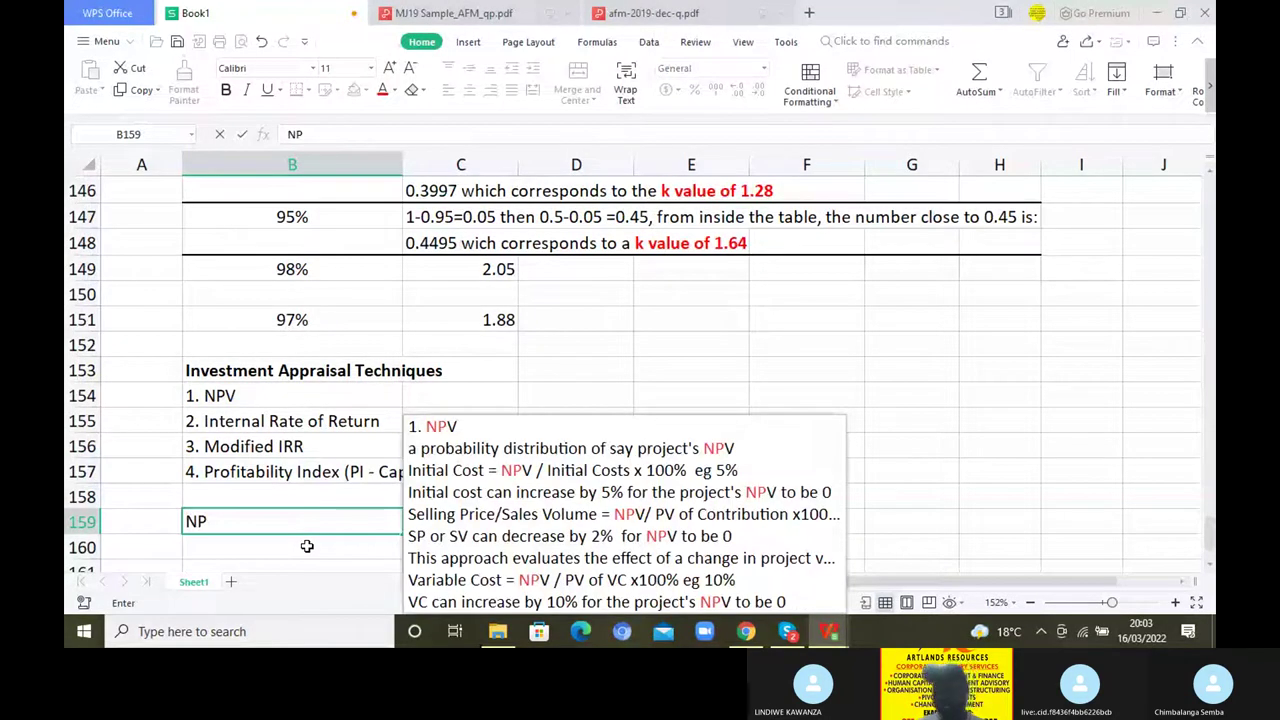
key(Down)
key(Return)
click(226, 90)
scroll(343, 457, down, 1)
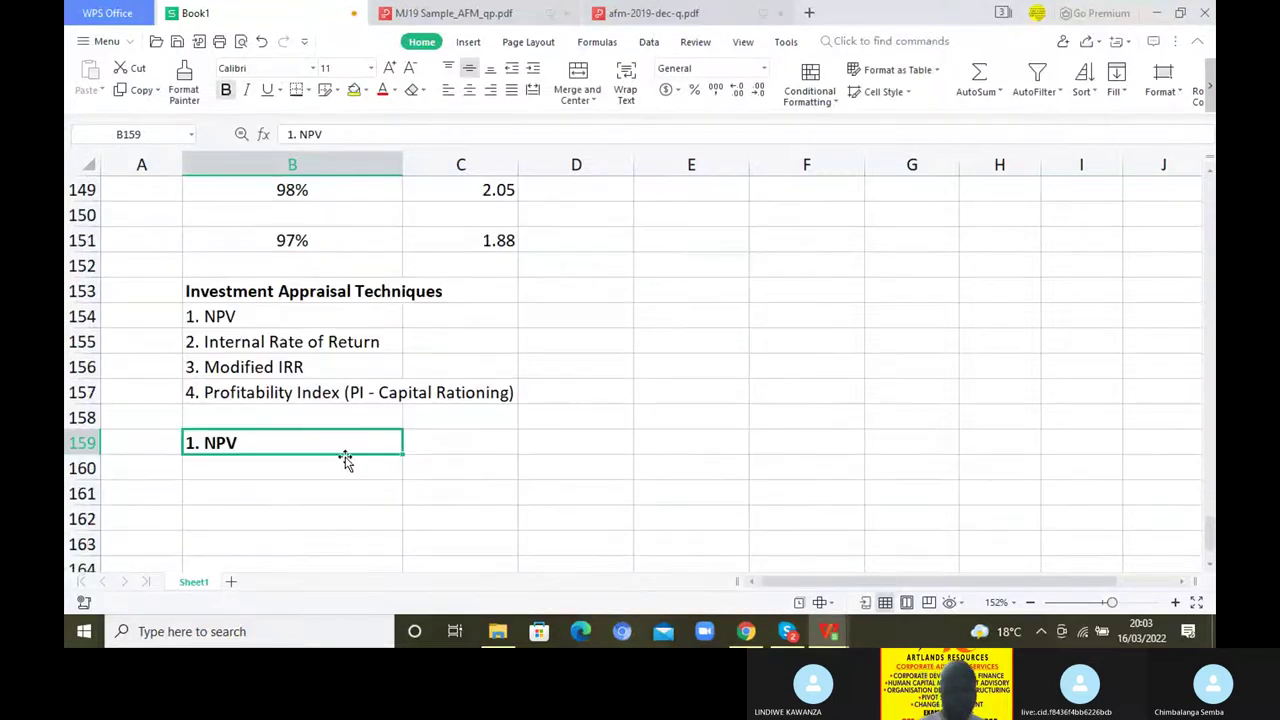
Enter in B160 the note "The most important investment appraisal approach. ( Its decision takes precedence over others)"
click(286, 469)
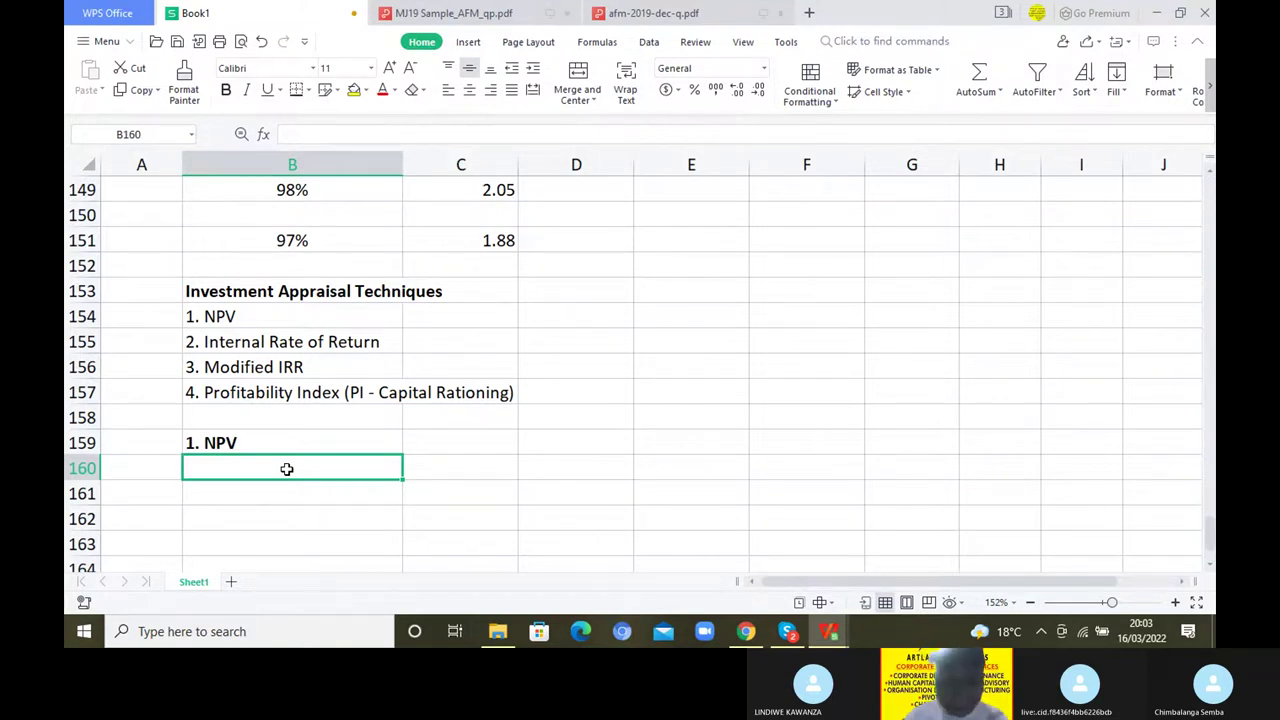
text(The most)
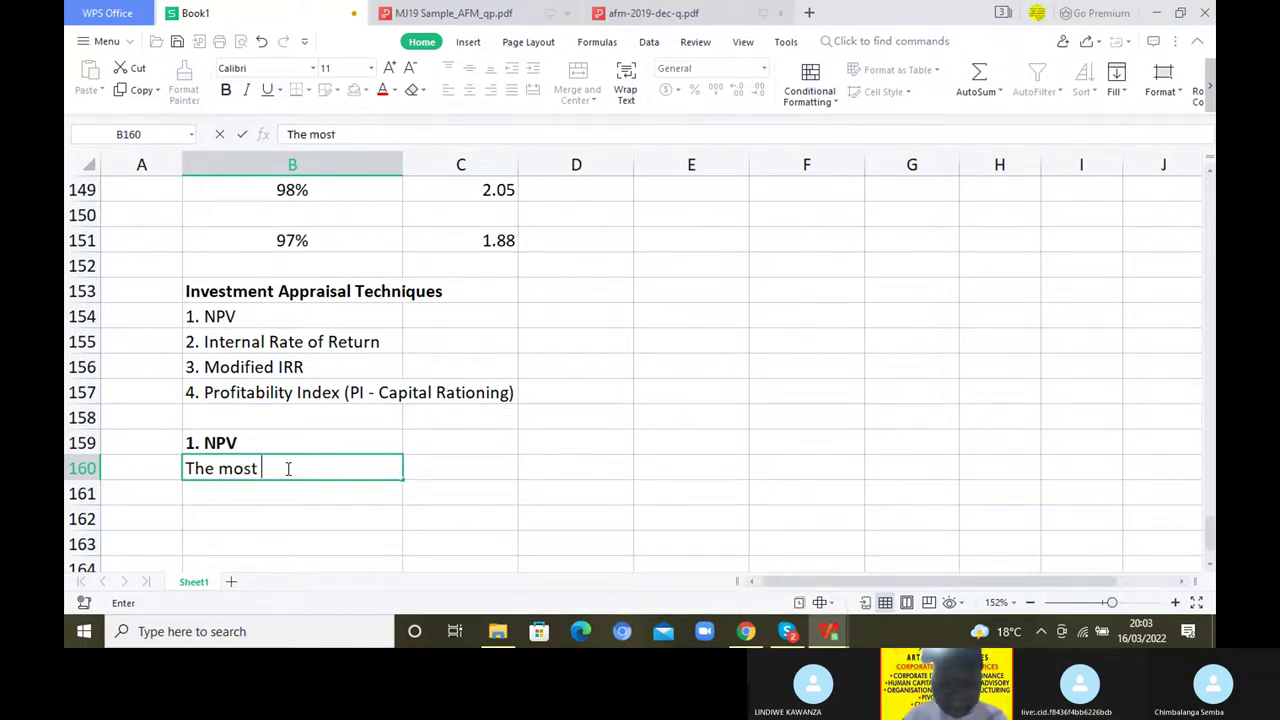
text(important investme)
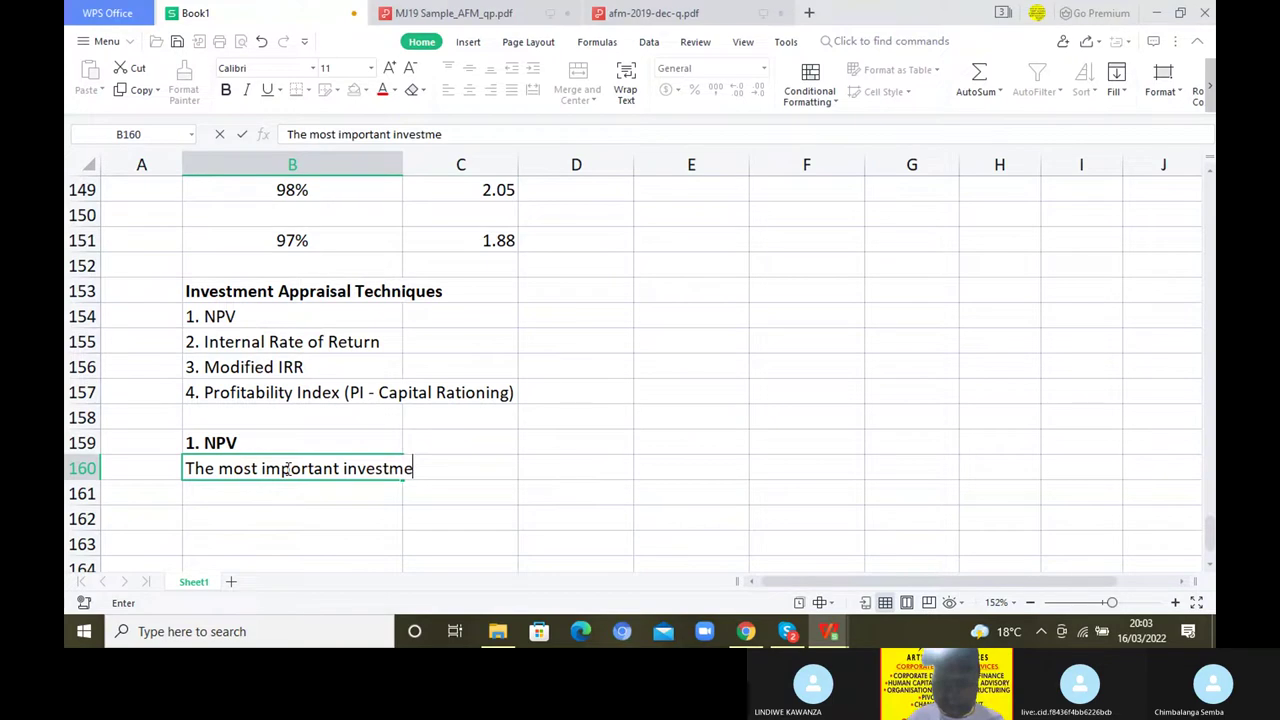
text(nt appraisal approach. ( I)
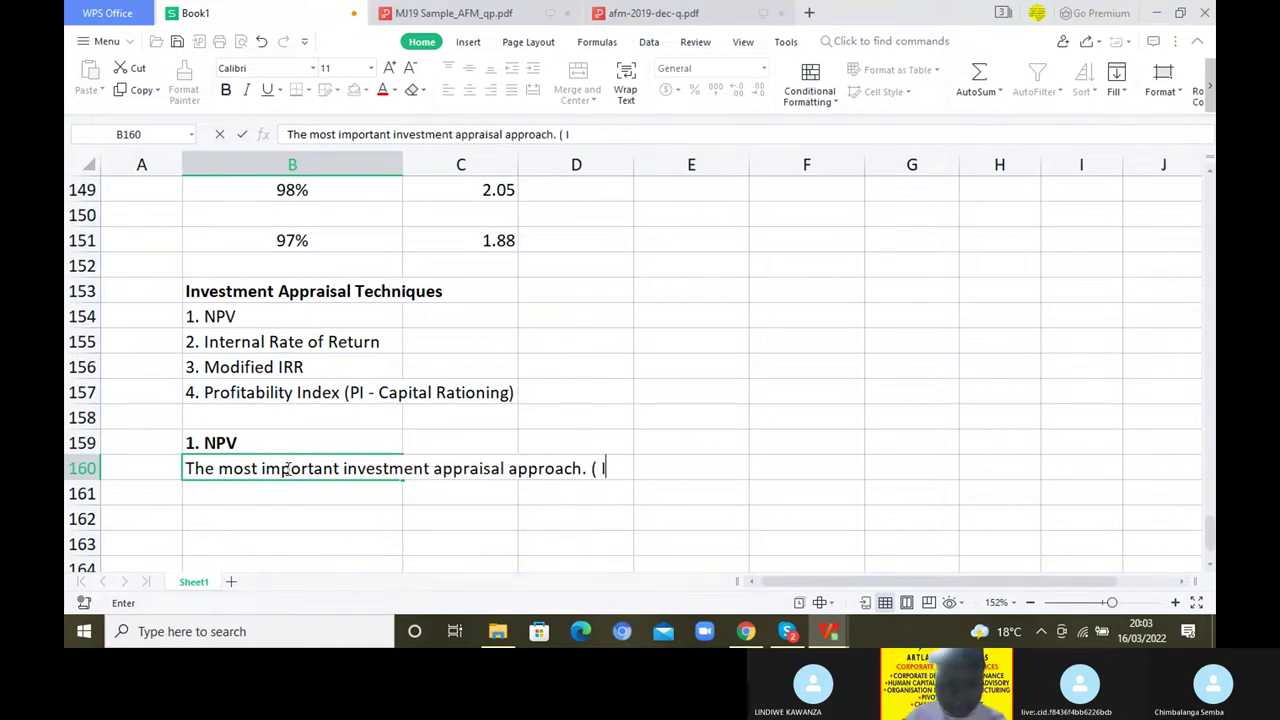
text(ts )
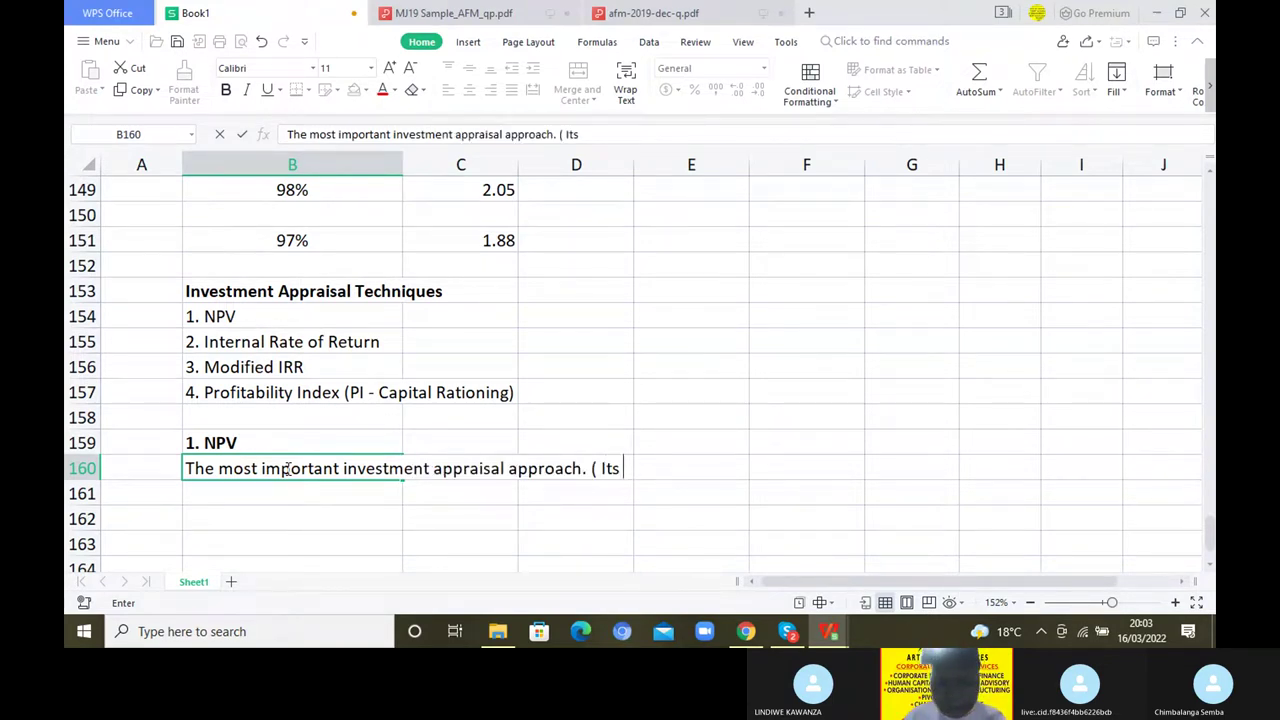
text(decisio)
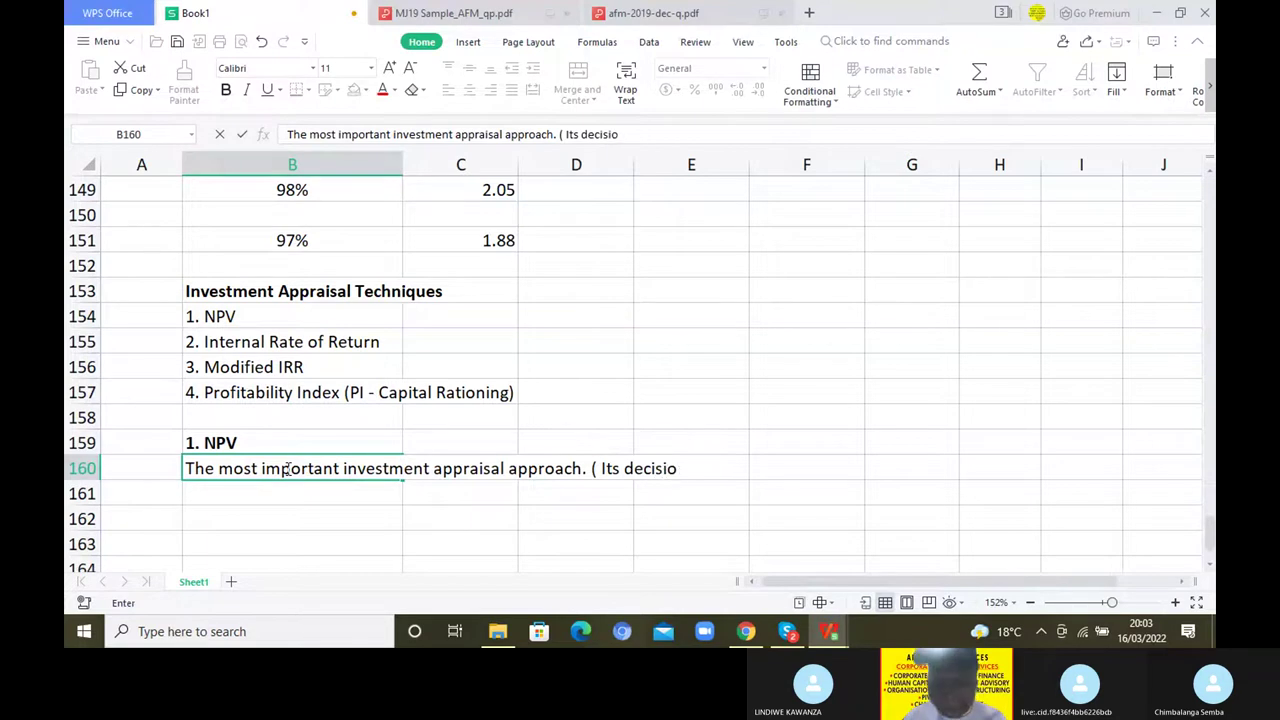
text(n take)
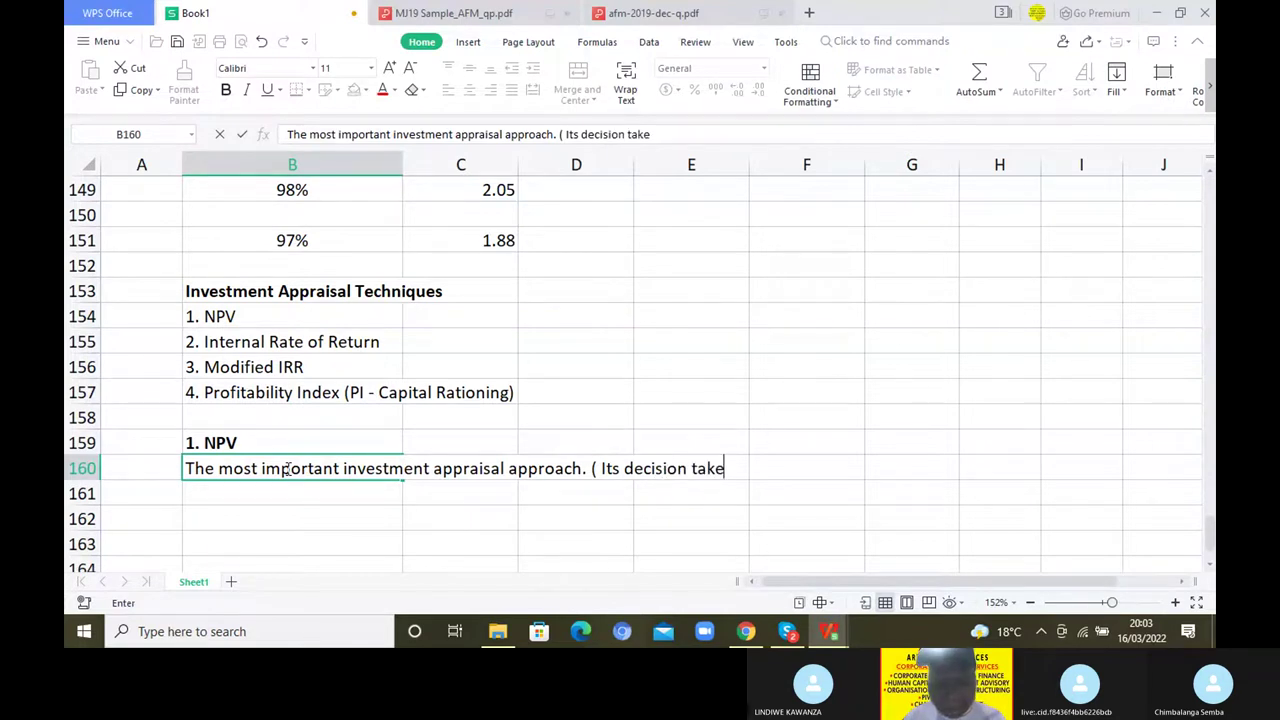
text(s prece)
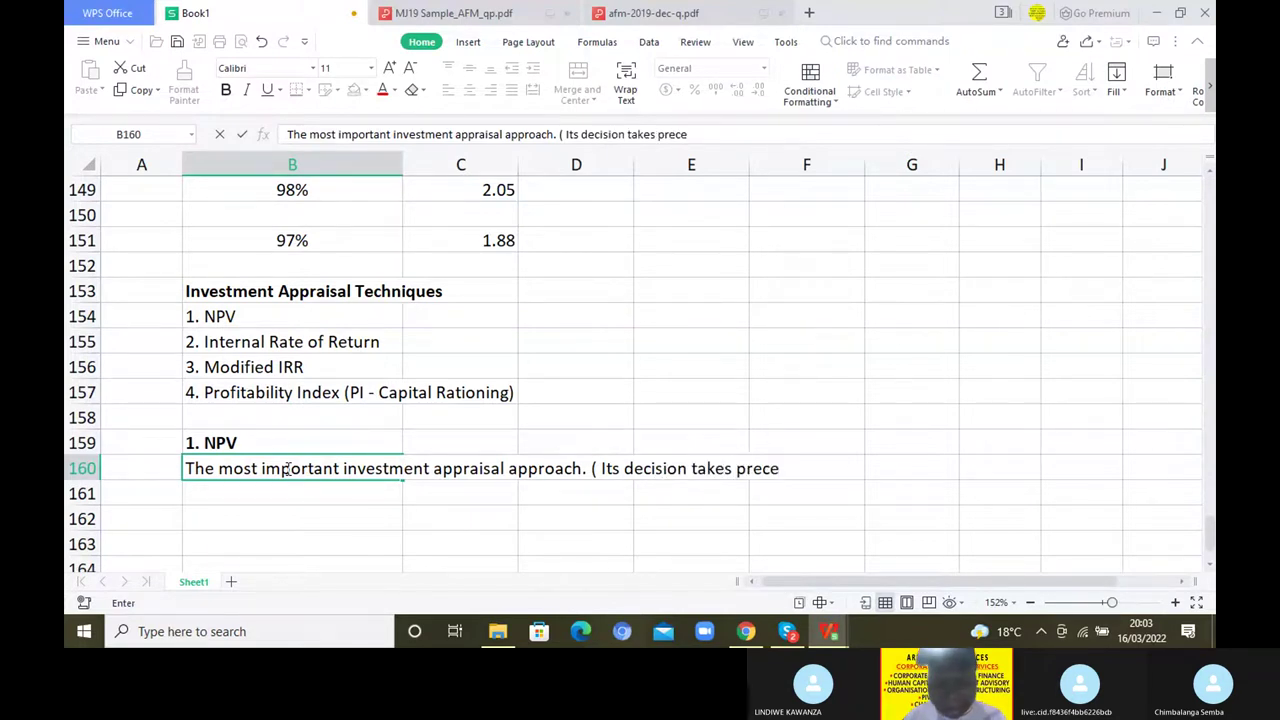
text(dence)
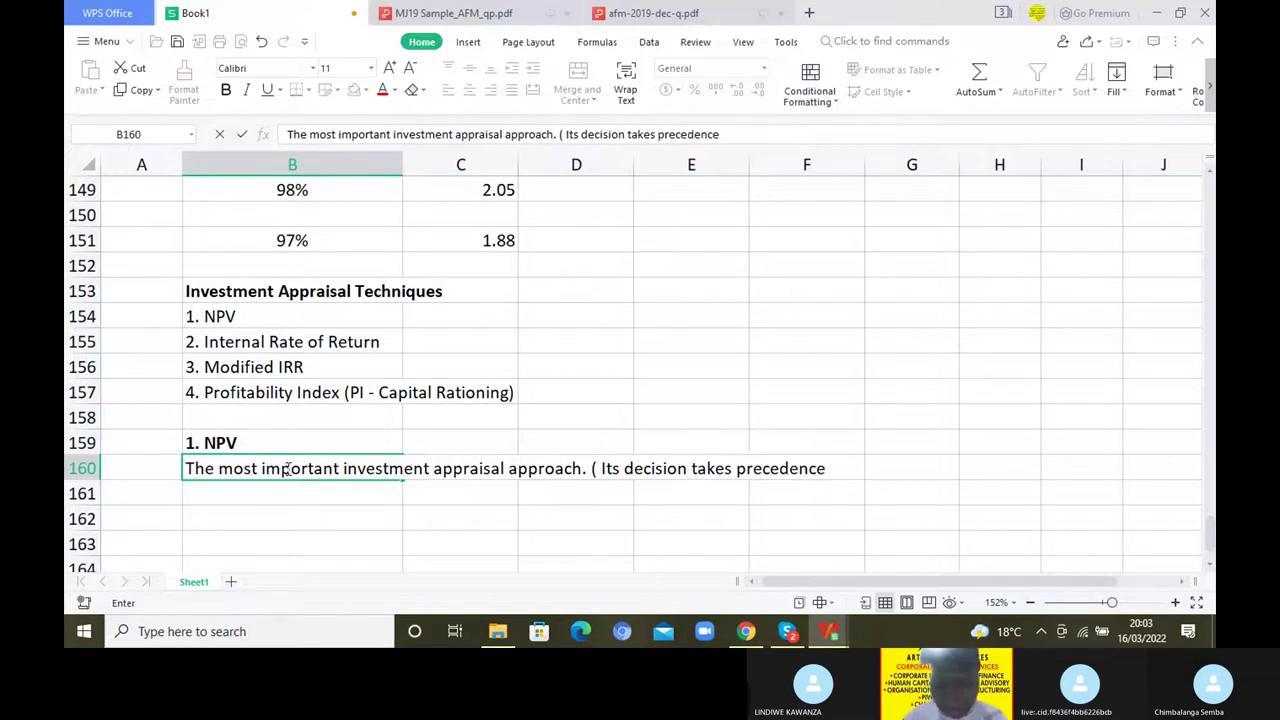
text( over others)
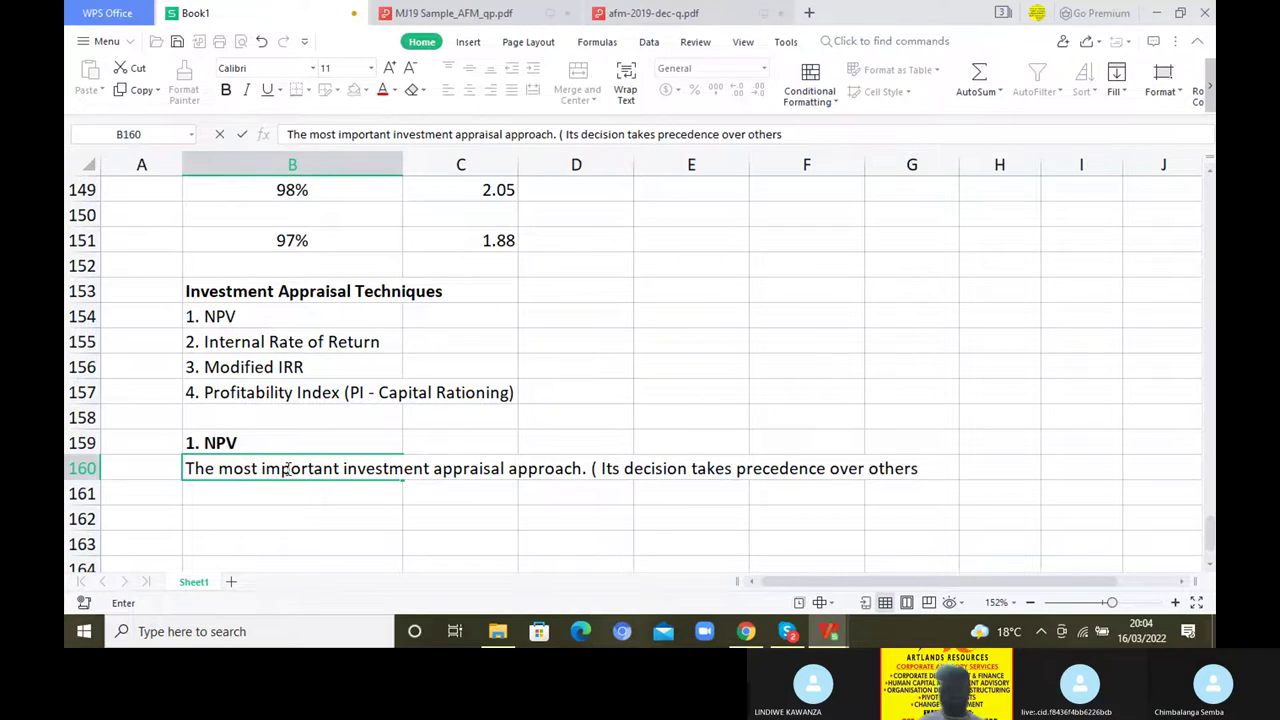
text())
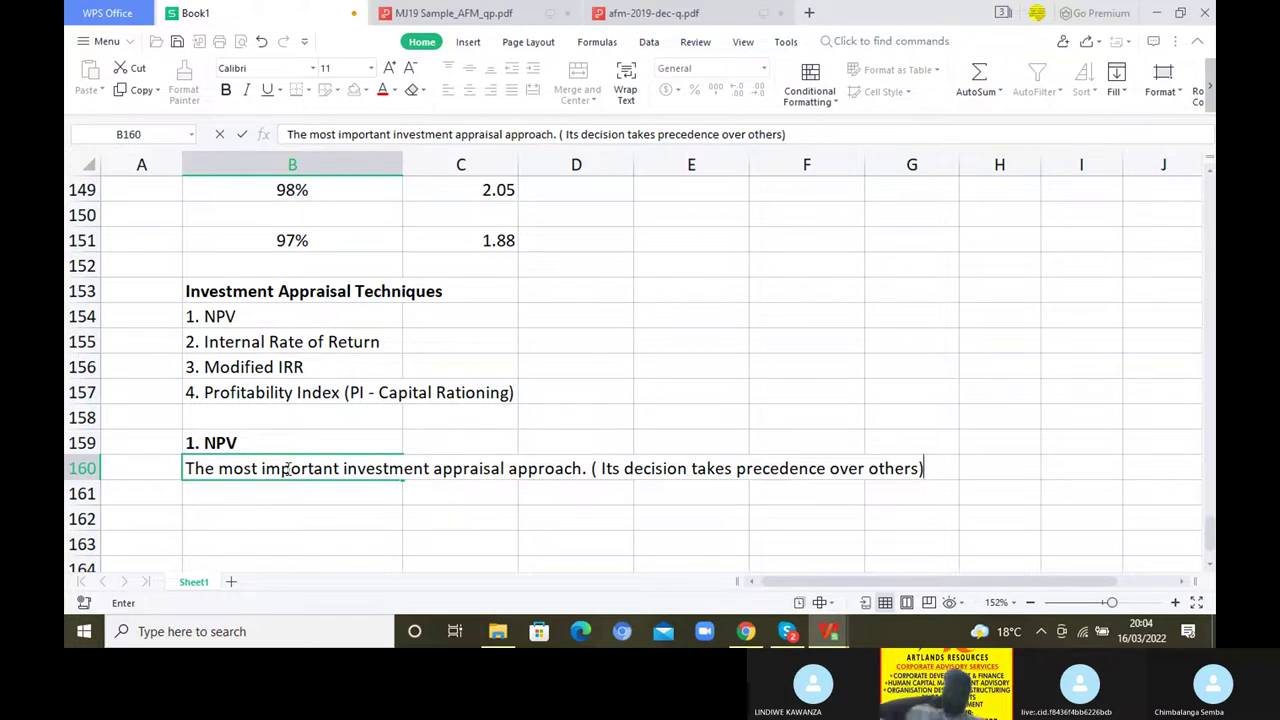
Add the NPV decision rule "Accept project if NPV is positive otherwise reject" in B161
click(228, 490)
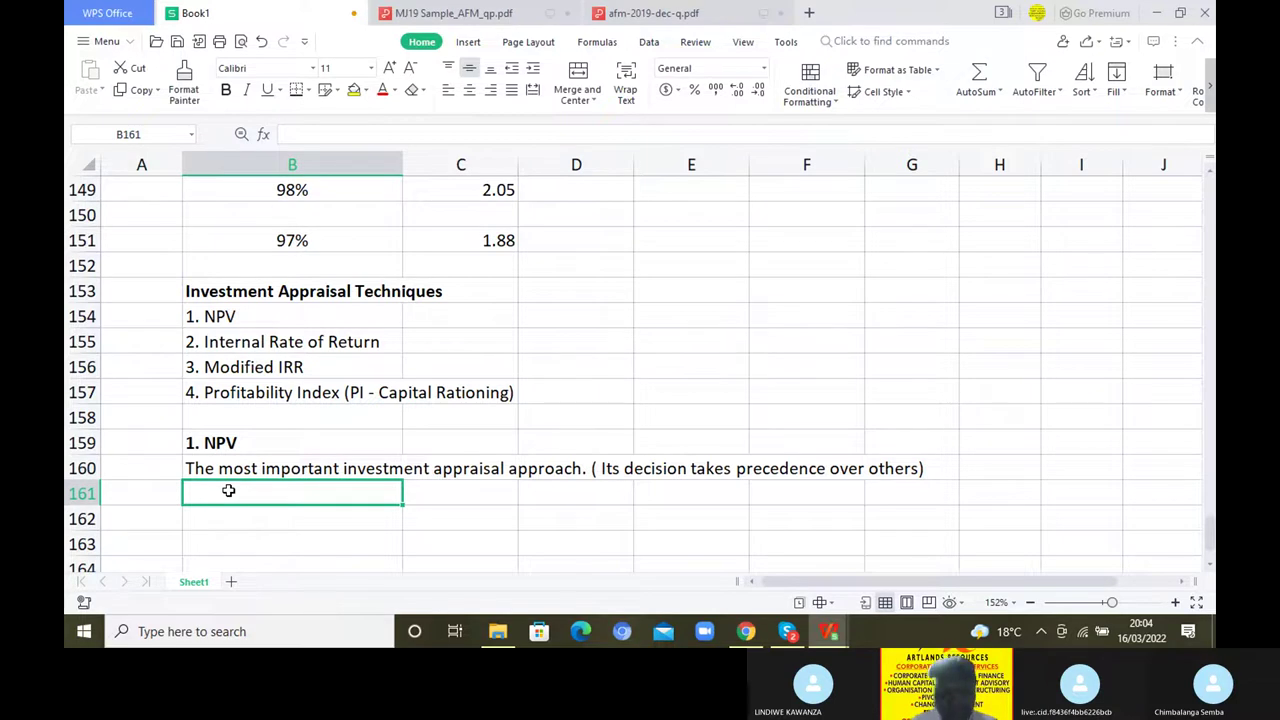
text(Acce)
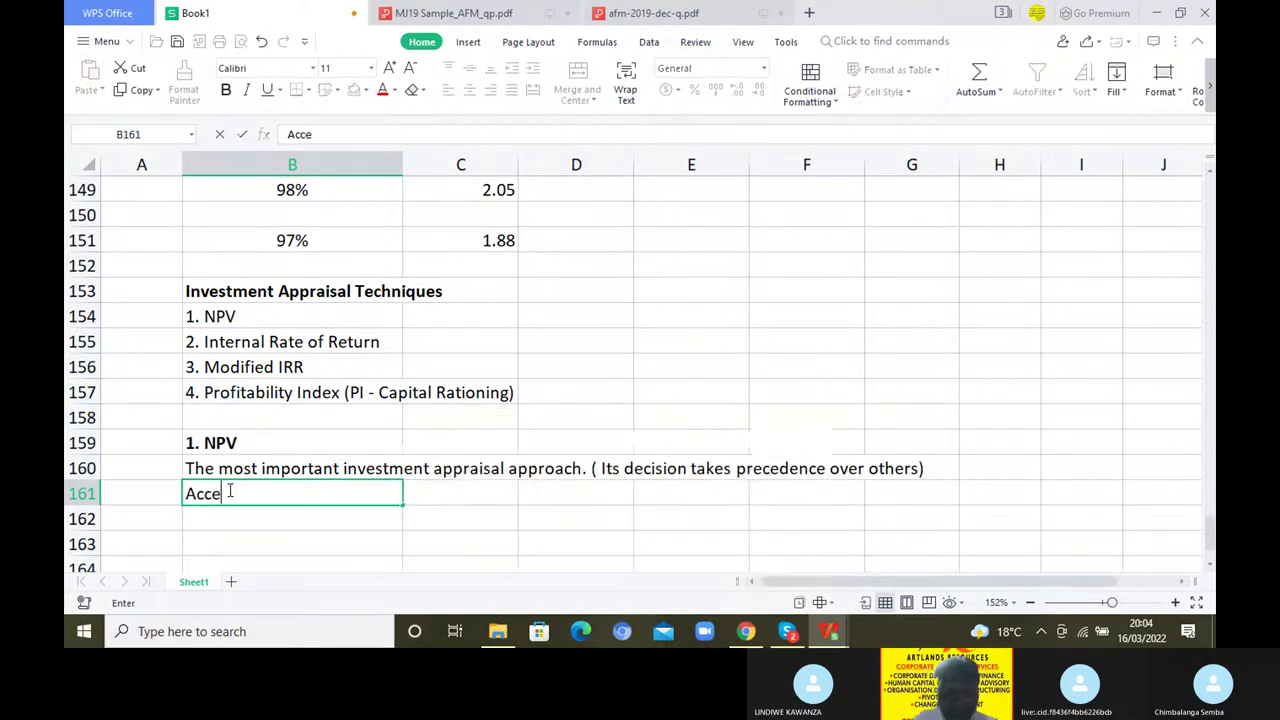
text(pt project if NPV is positi)
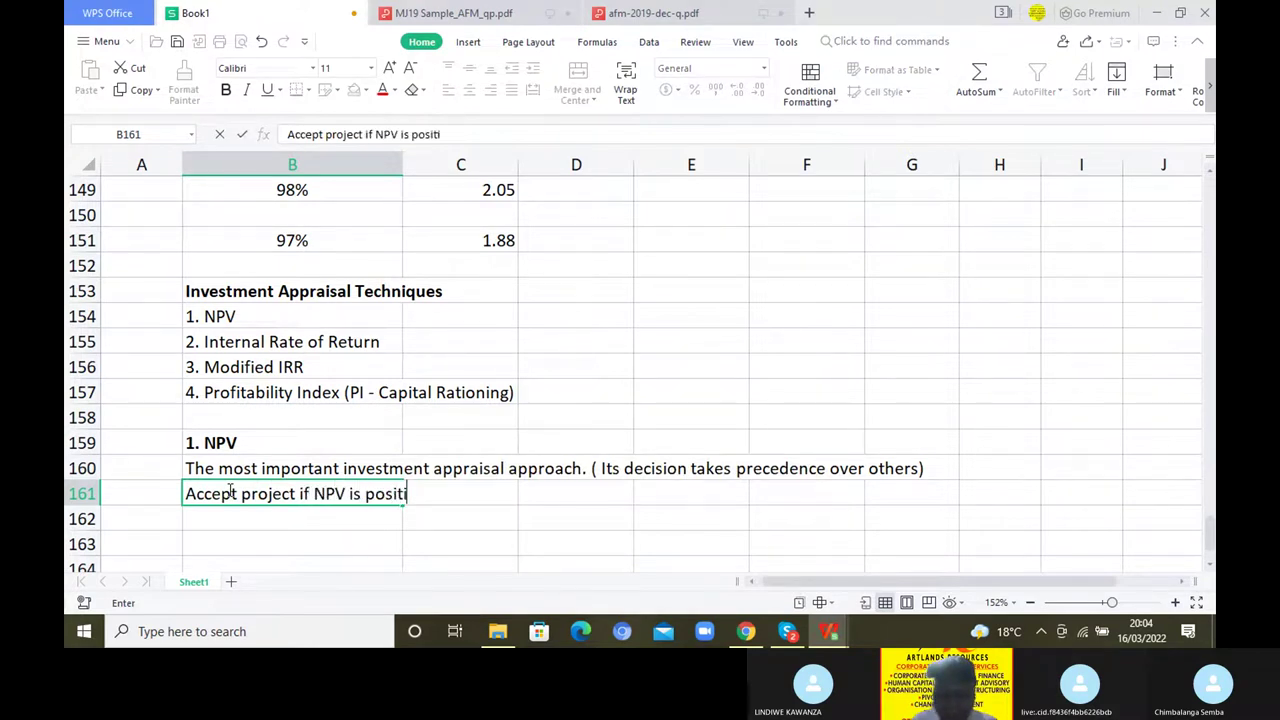
text(ve otherwise reject)
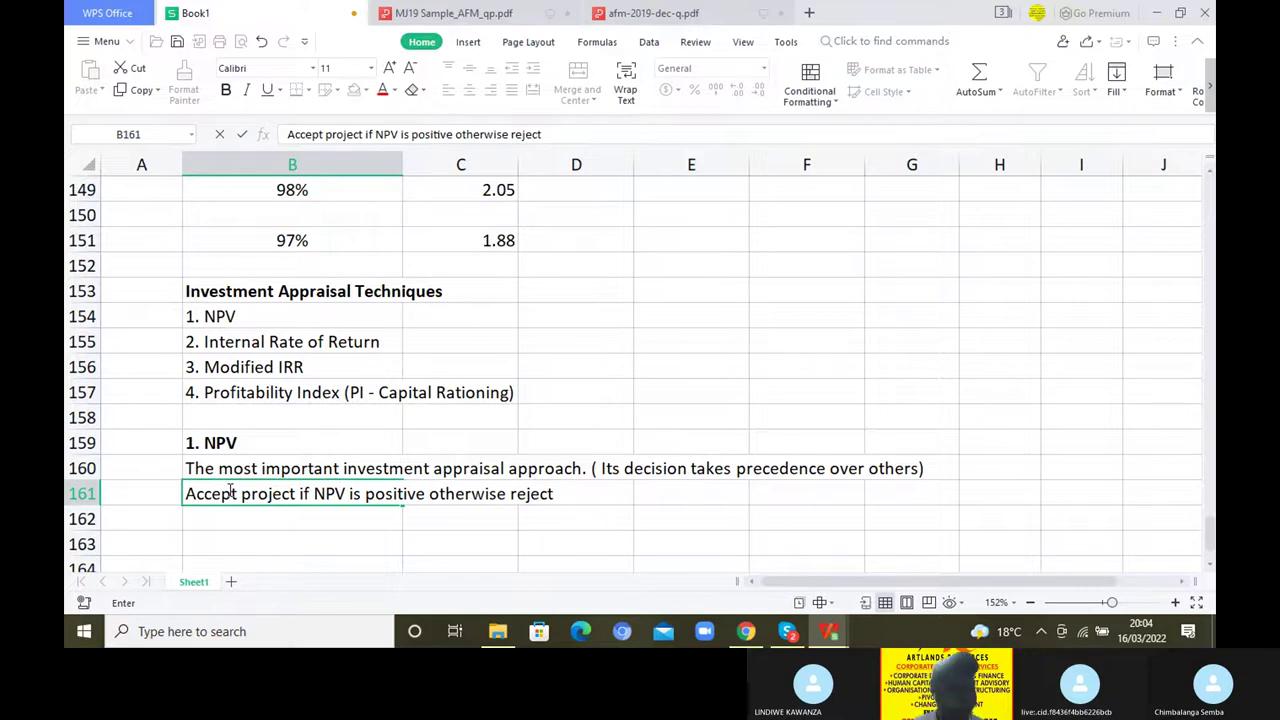
key(Return)
Enter the formula text "NPV = Sum of PVs of NCFs - Initial Outlay" in B163
key(Return)
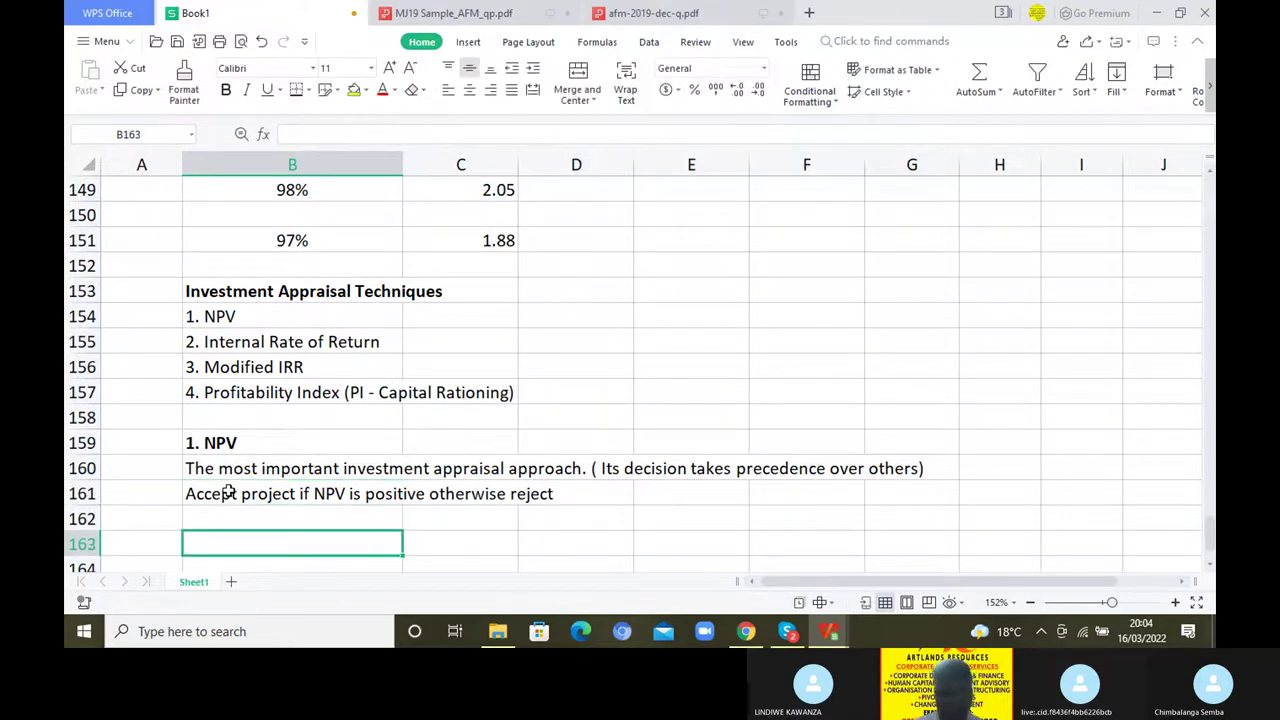
text(NPV =)
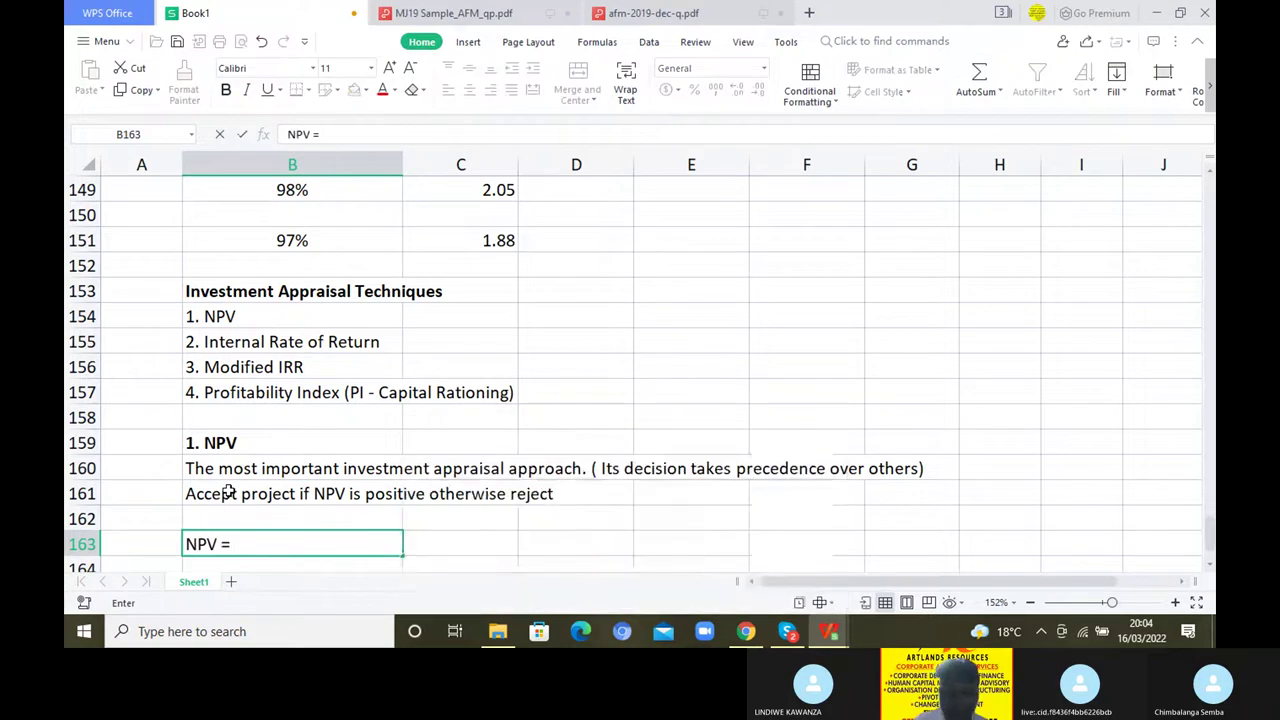
text( Sum of)
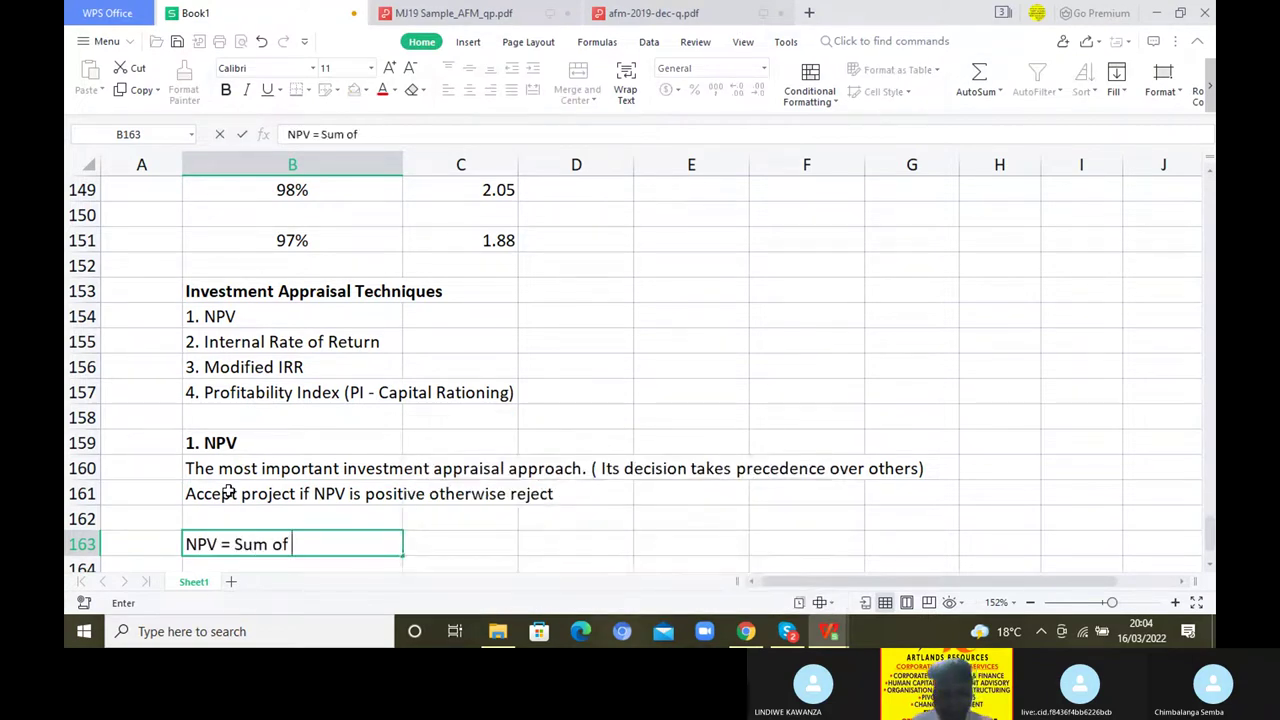
text( PVs)
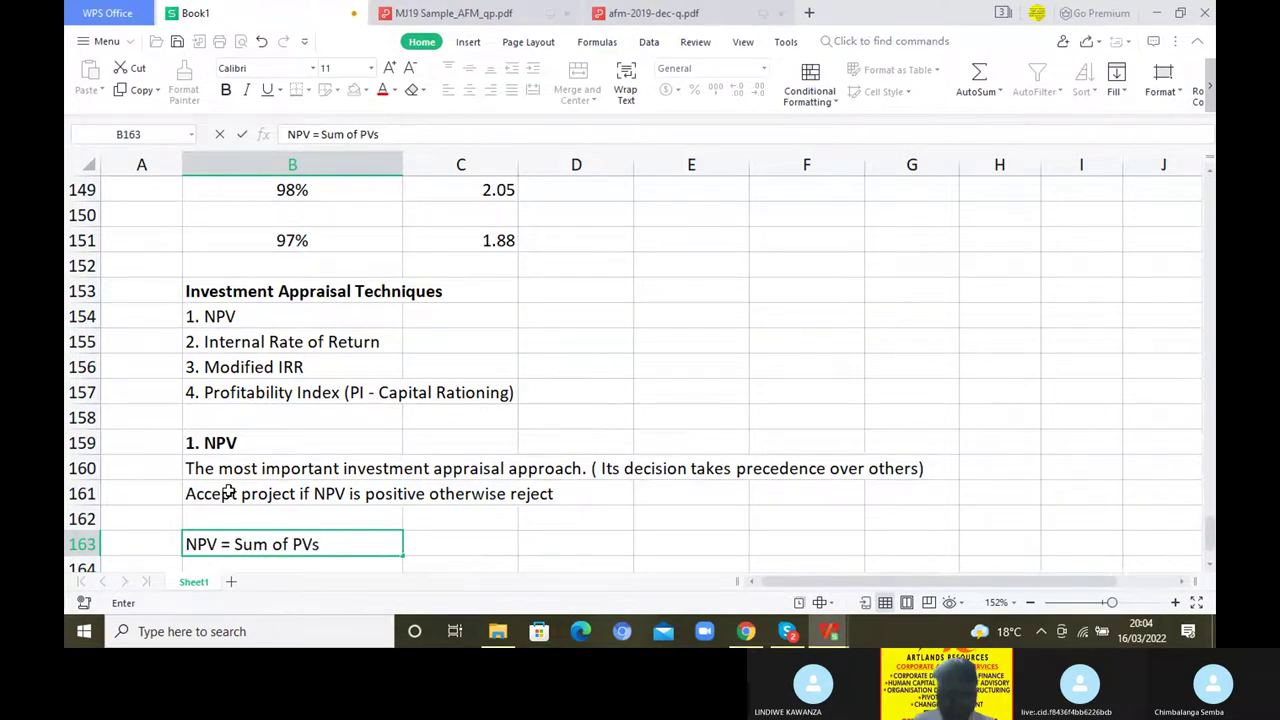
text( of NC)
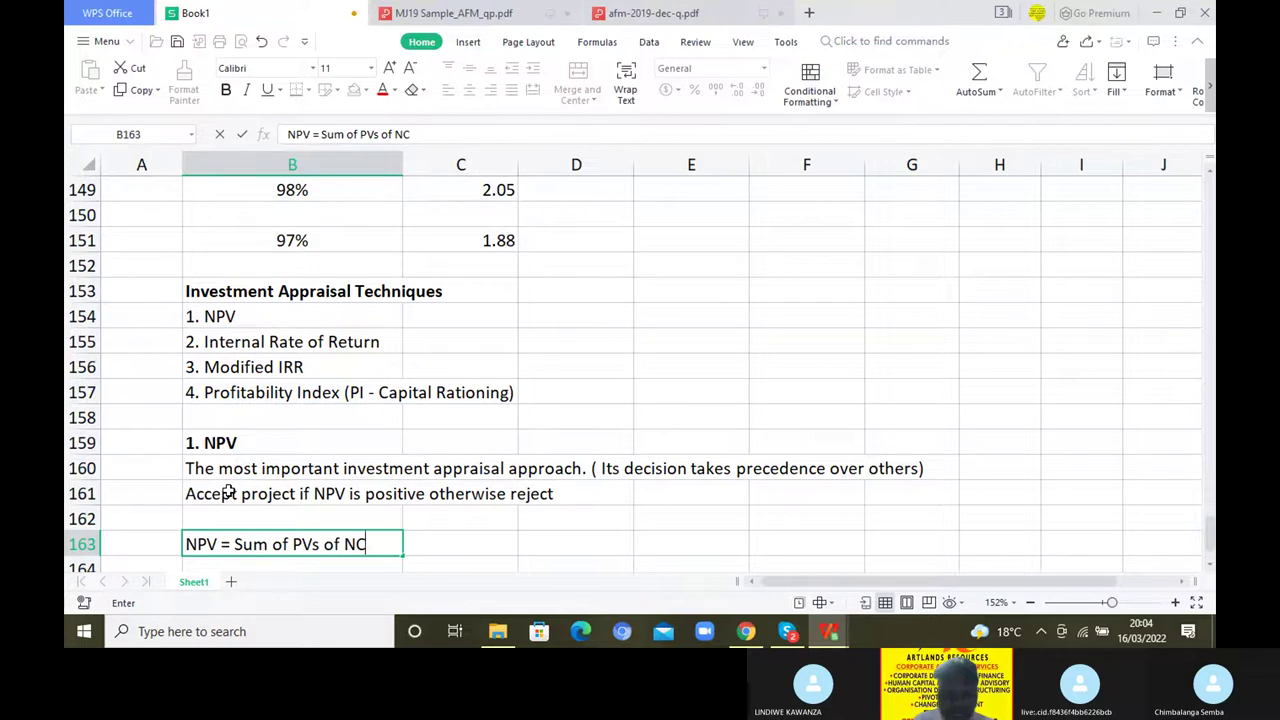
text(Fs)
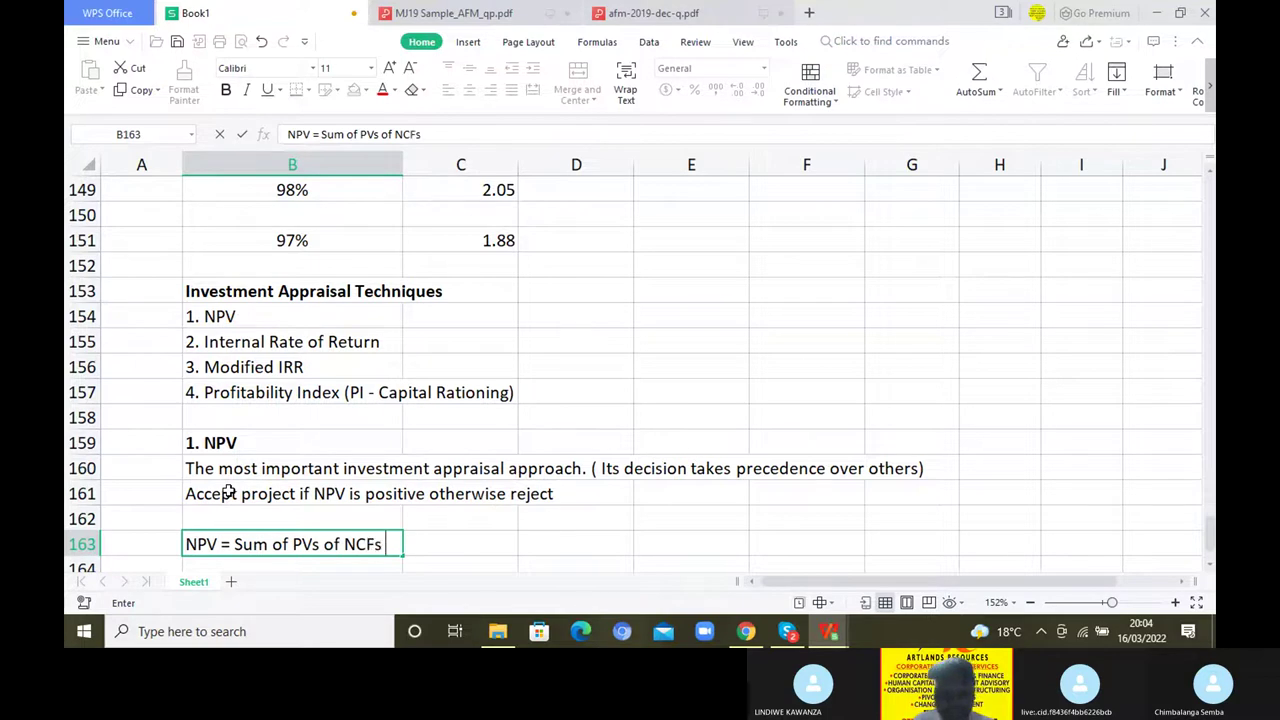
text( - Initi)
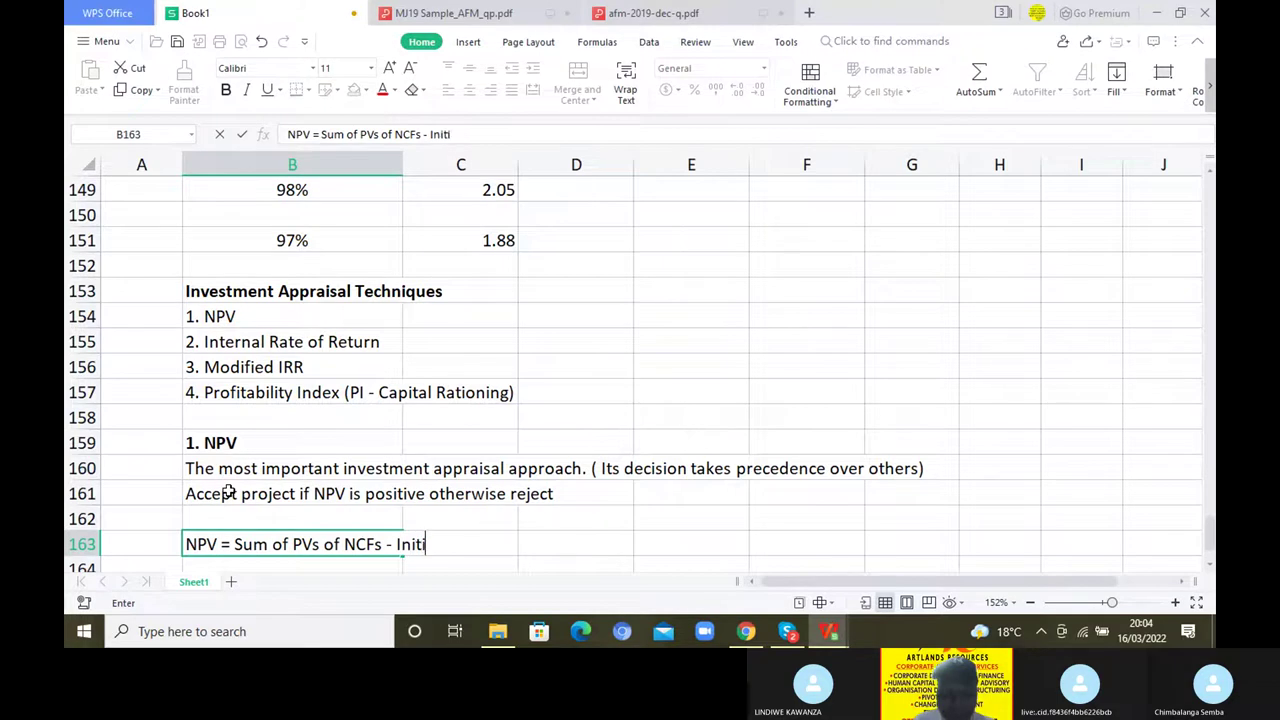
text(al Outl)
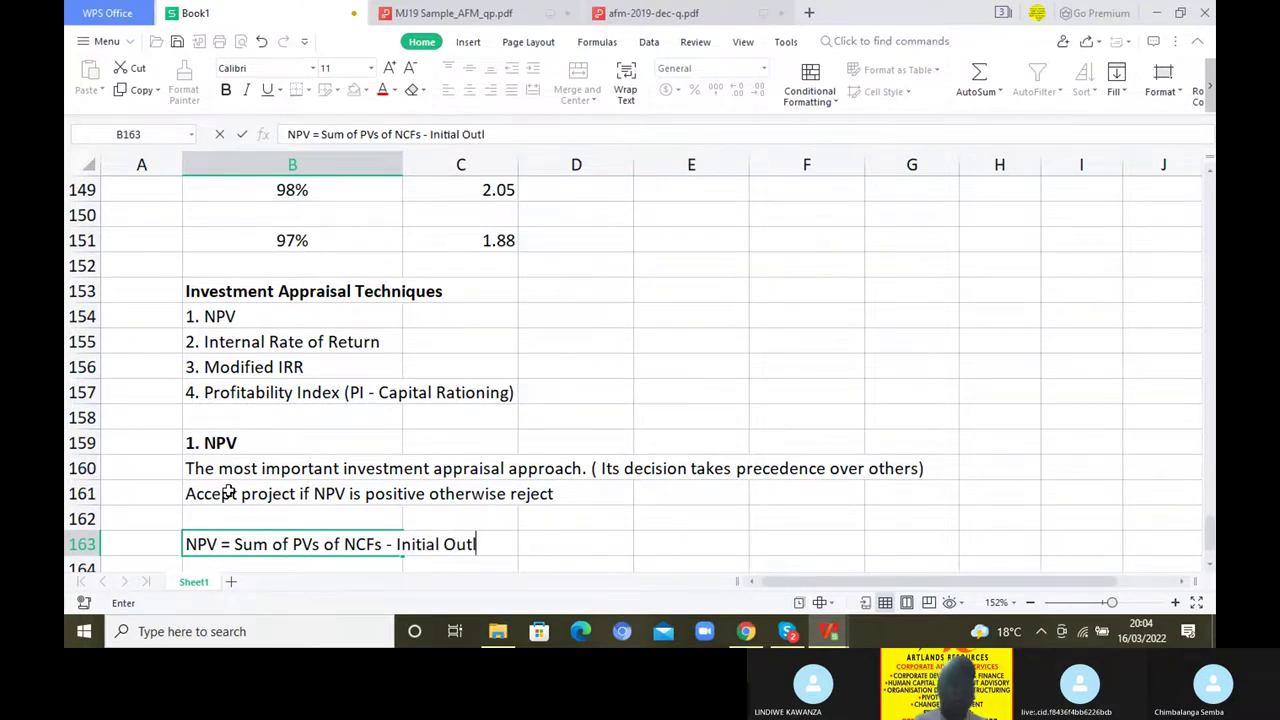
text(ay)
click(523, 551)
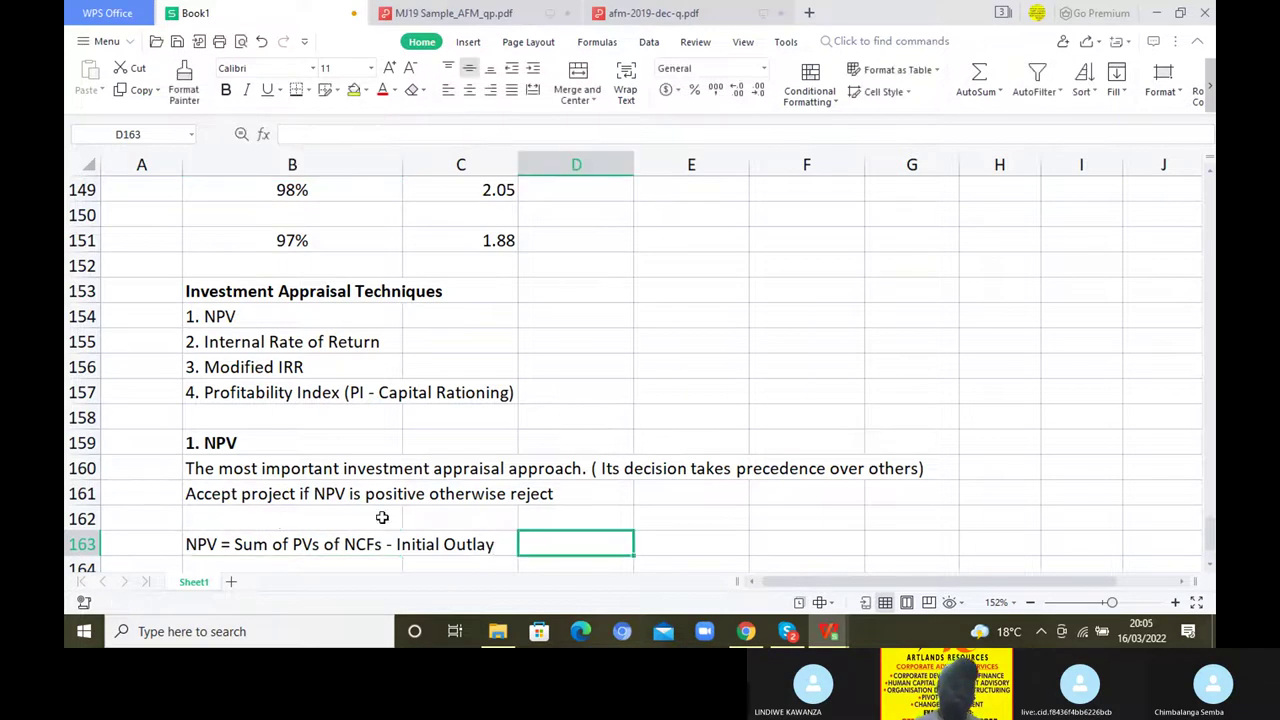
Format the NPV formula text in B163 as bold with a red font
click(242, 545)
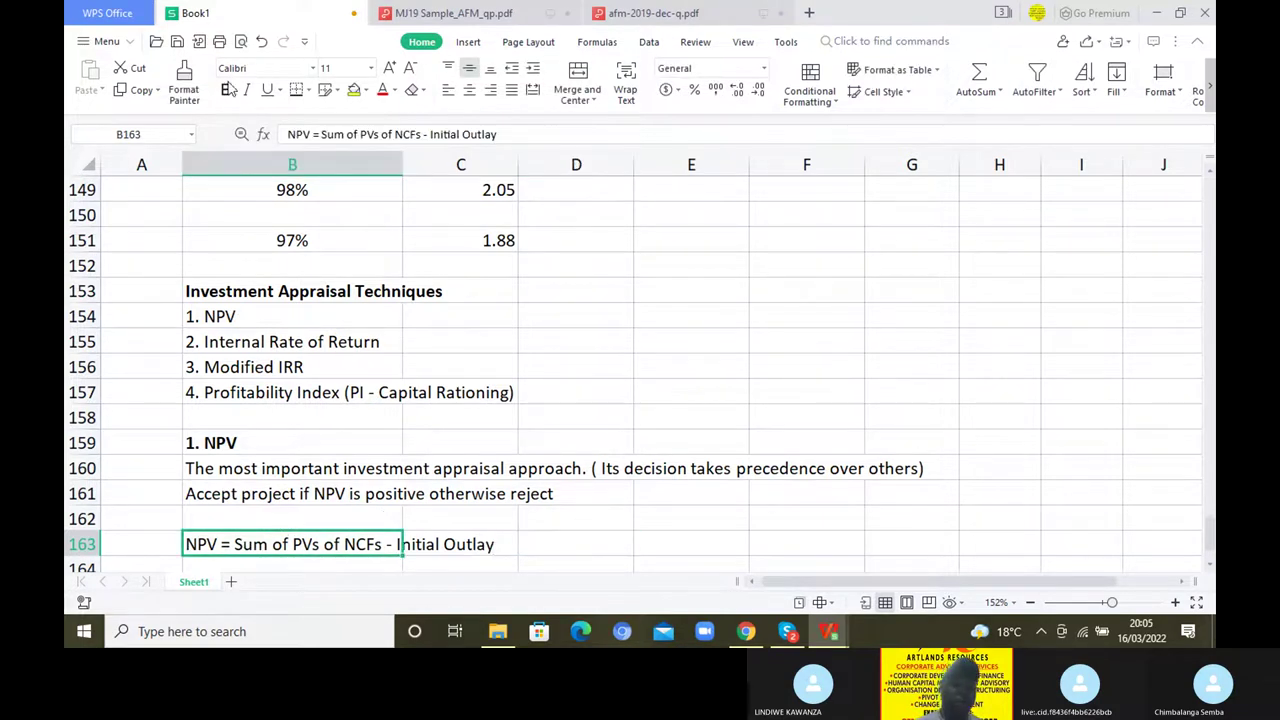
click(226, 89)
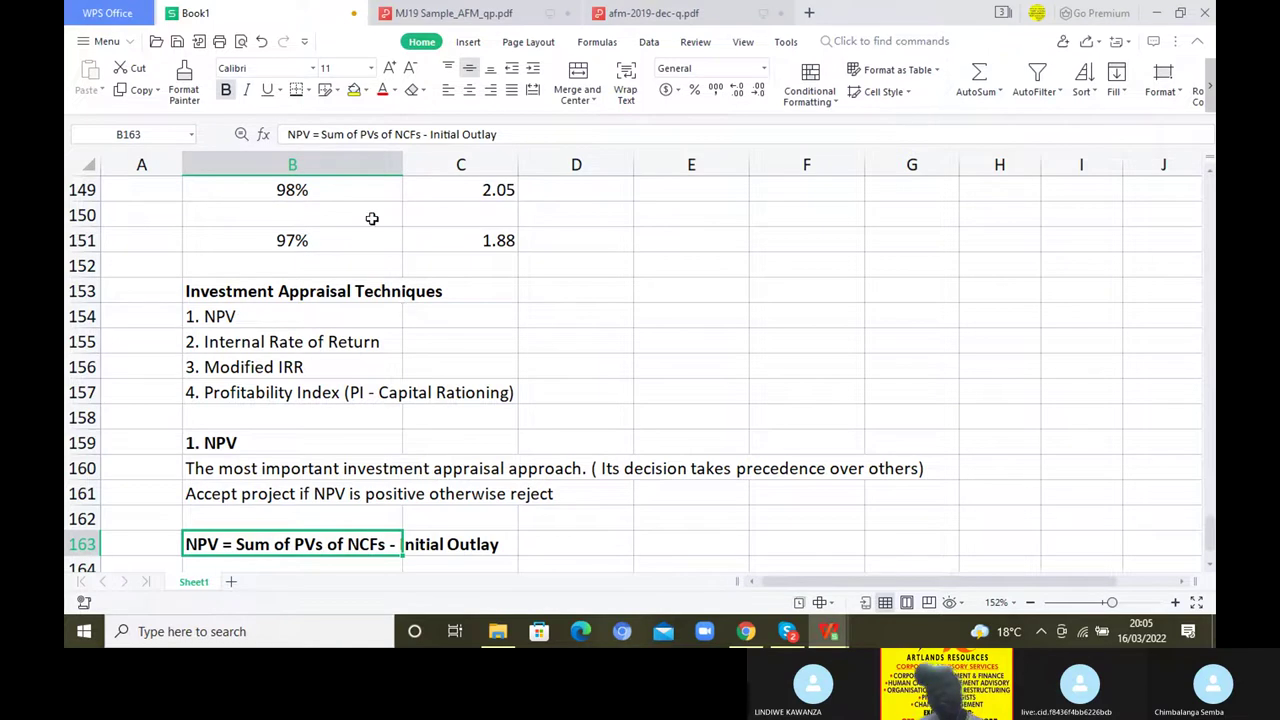
click(384, 93)
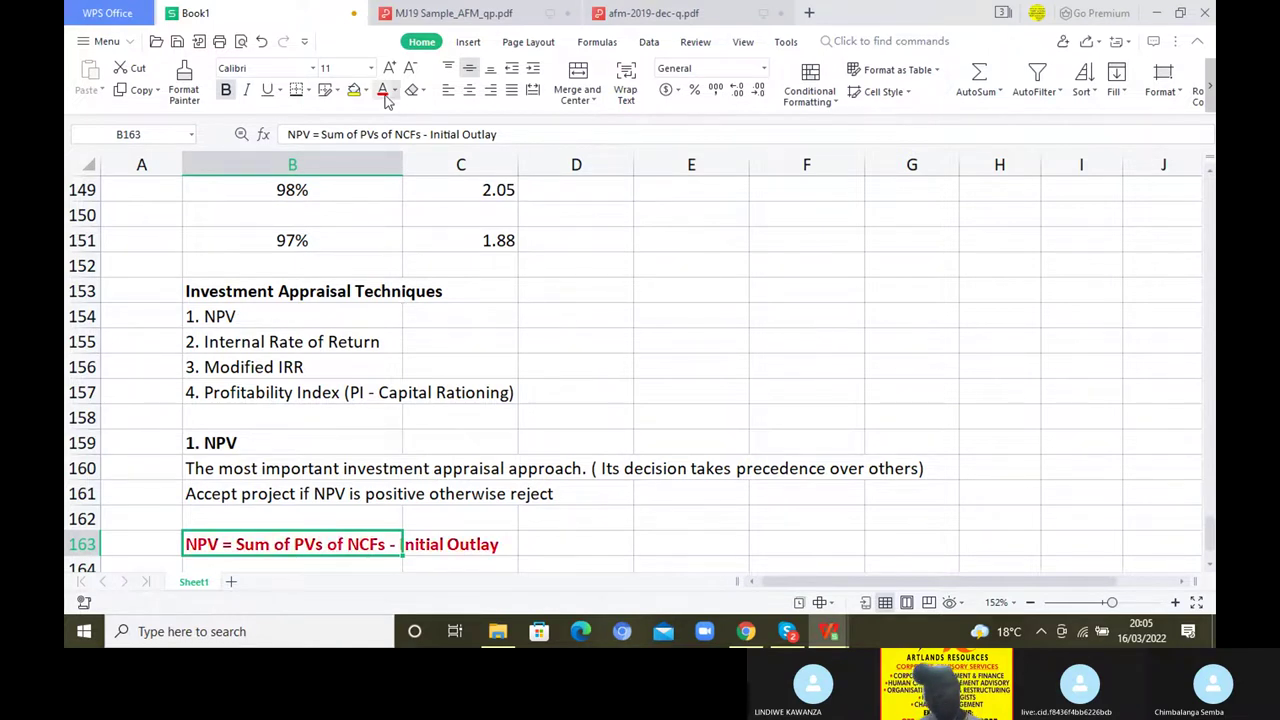
click(545, 540)
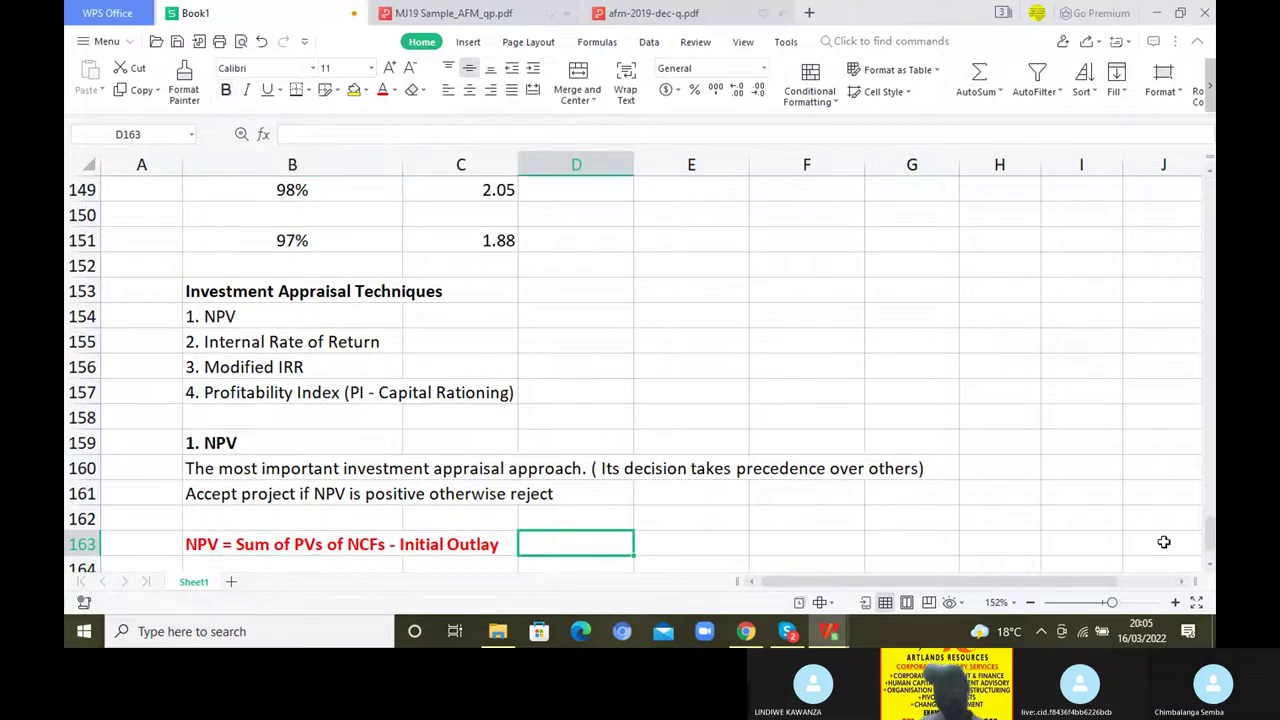
Enter the section heading "2. IRR" in B165 and make it bold
click(1210, 568)
click(1210, 568)
click(1210, 568)
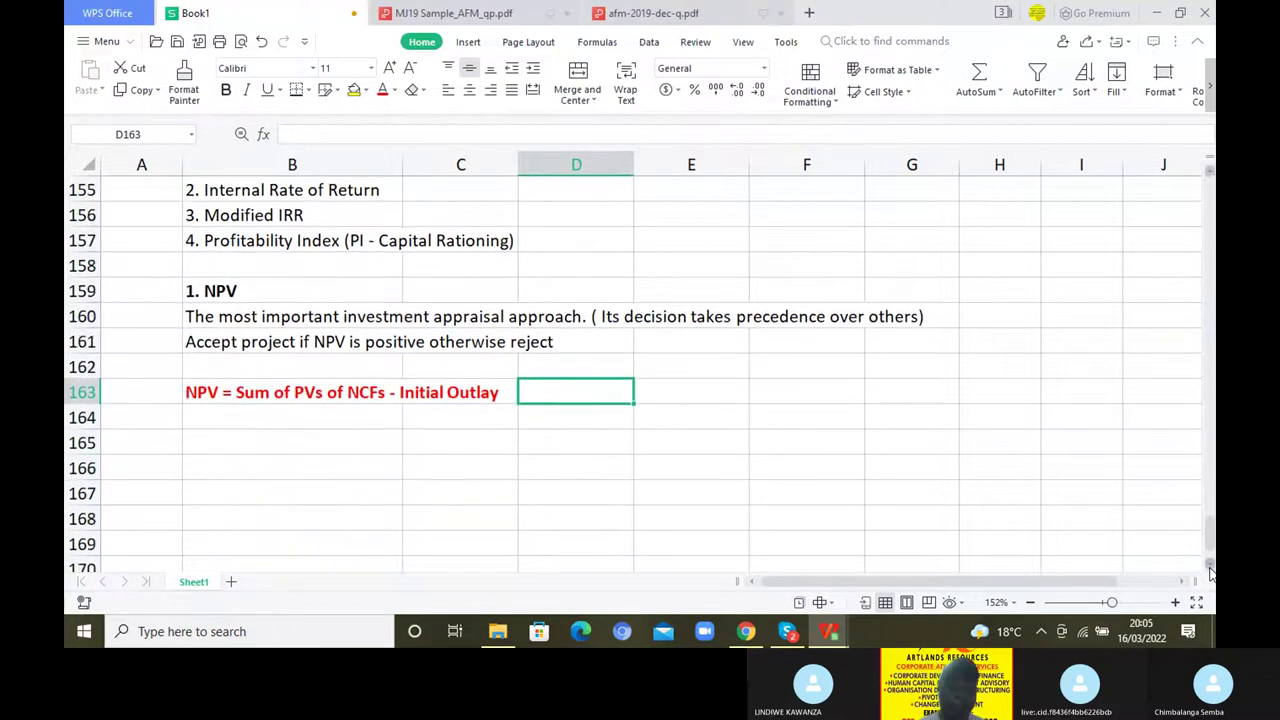
click(253, 453)
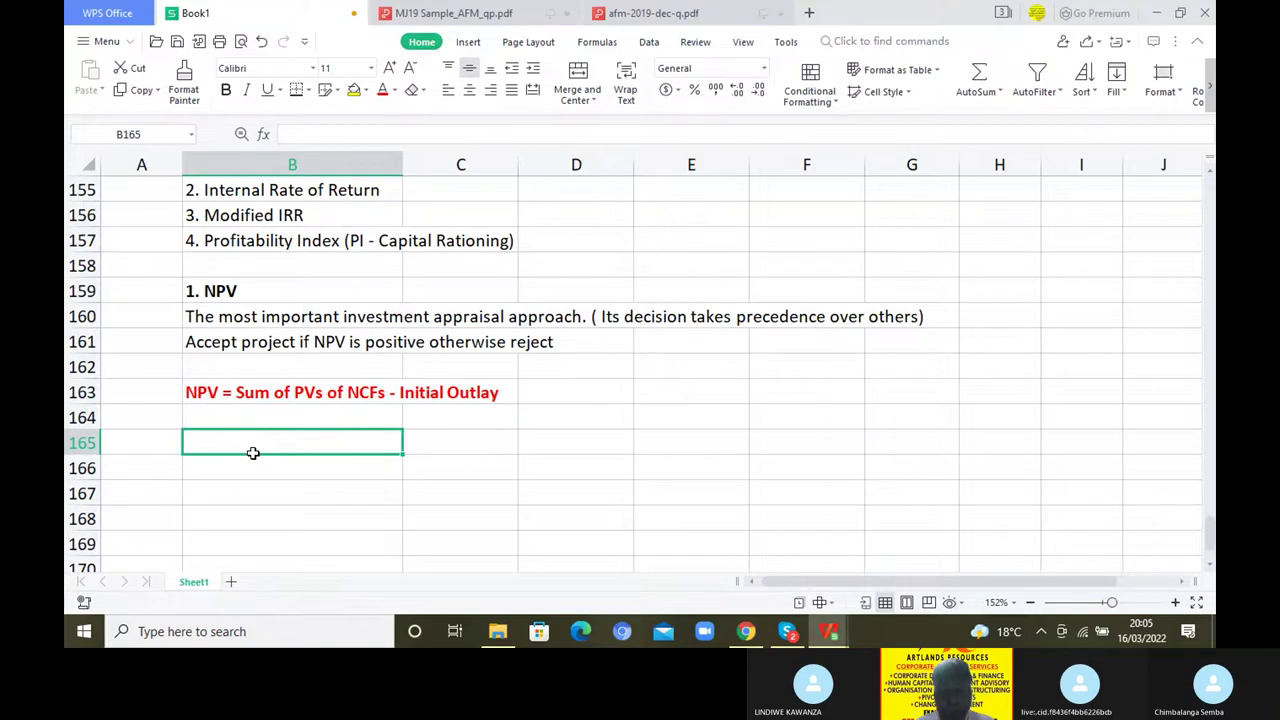
text(2. IRR)
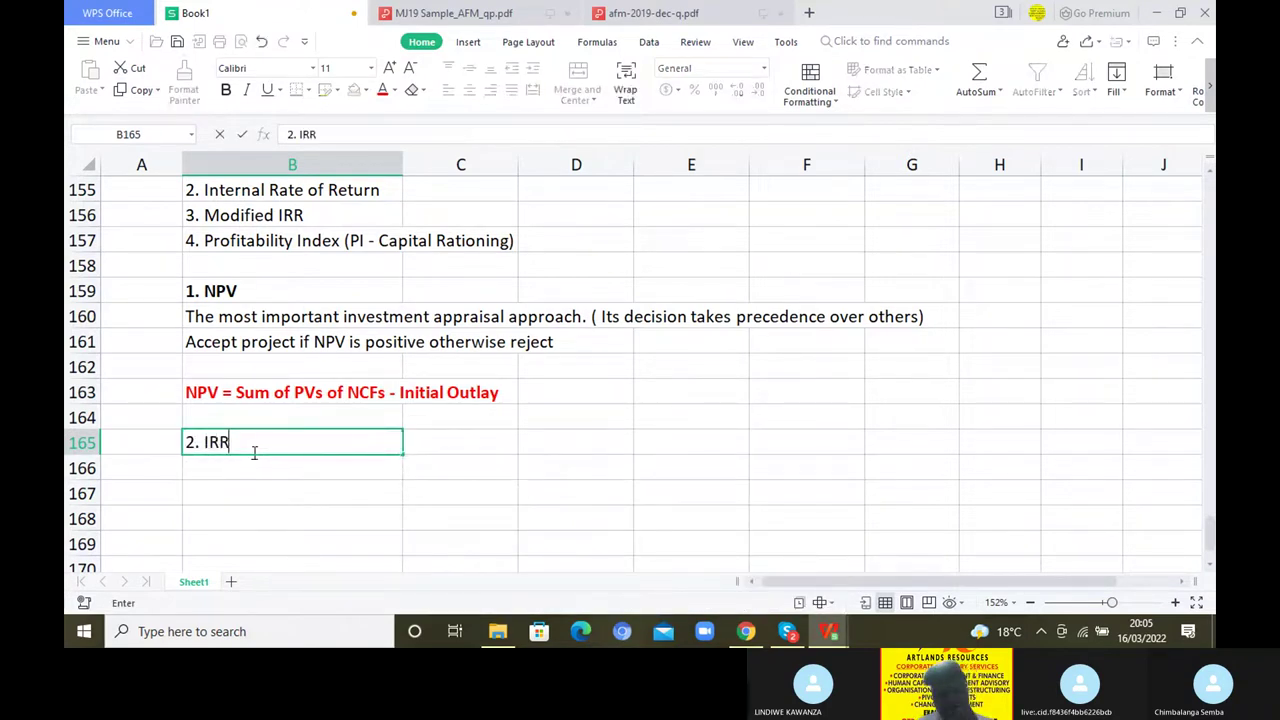
key(Return)
click(228, 443)
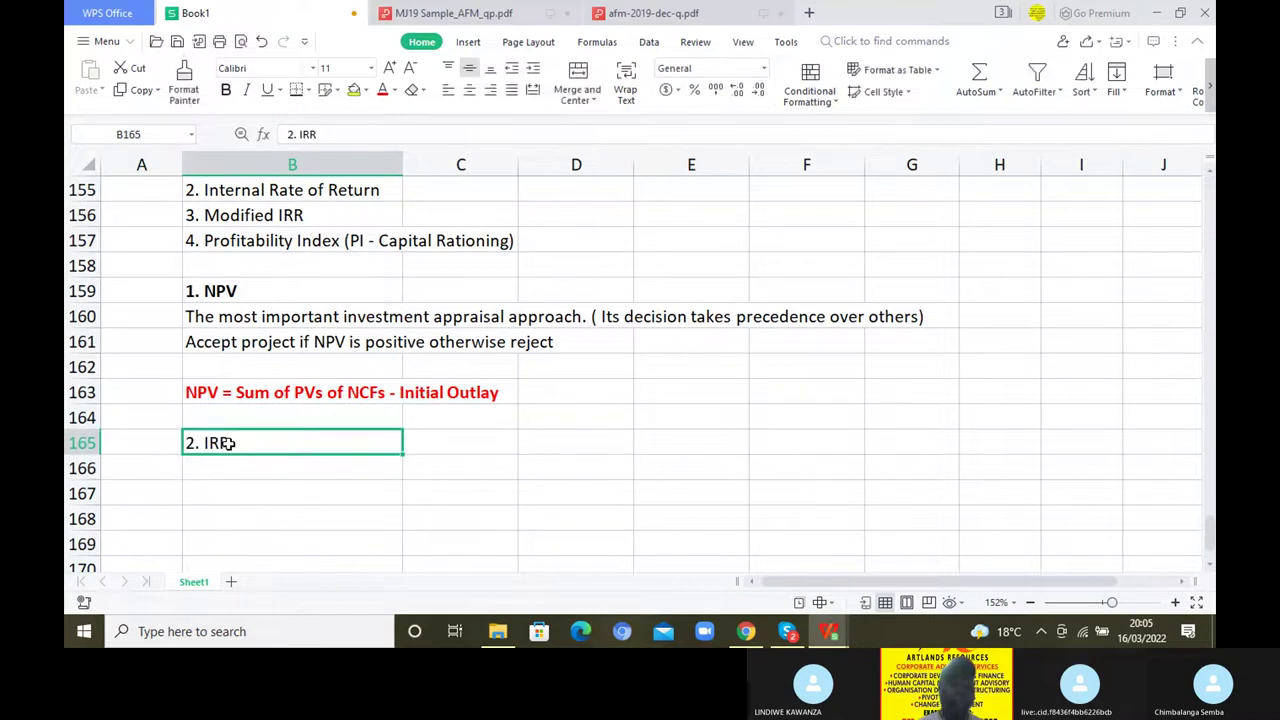
click(226, 89)
Enter the IRR definition and rule "Cost of Capital which gives NPV of 0. Accept project if IRR > Cost of capital" in B166
click(233, 463)
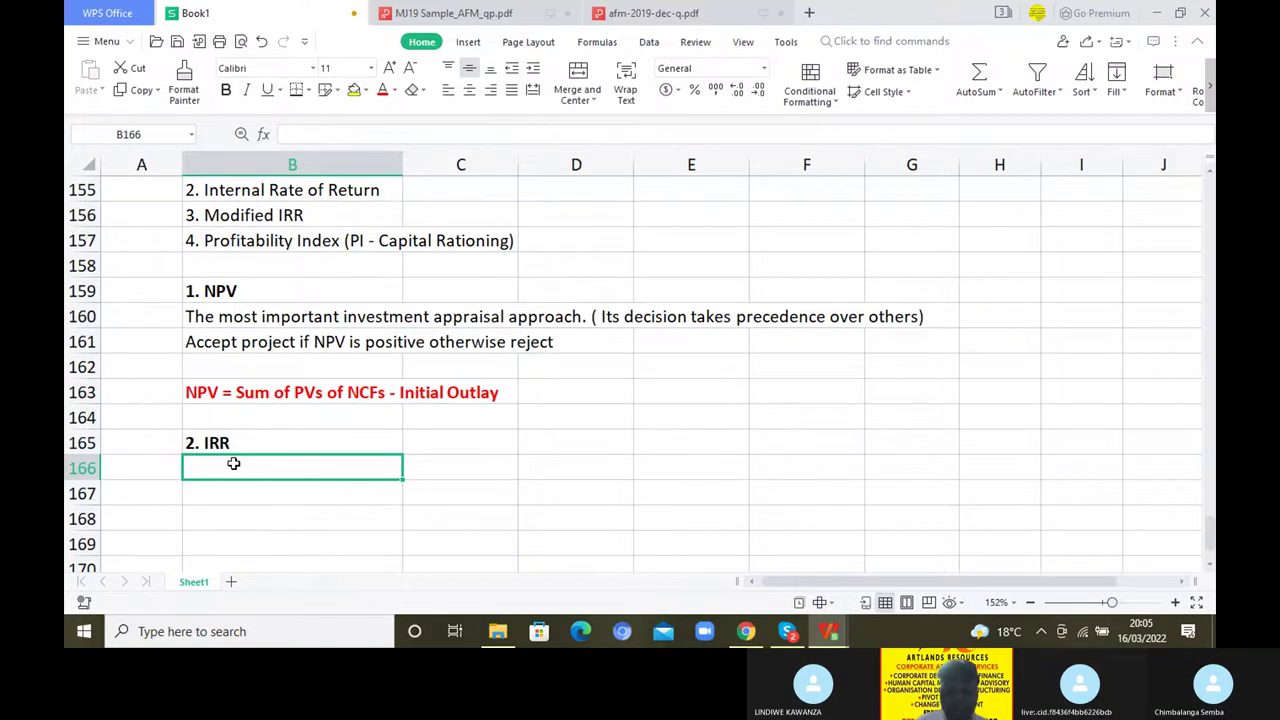
text(cos)
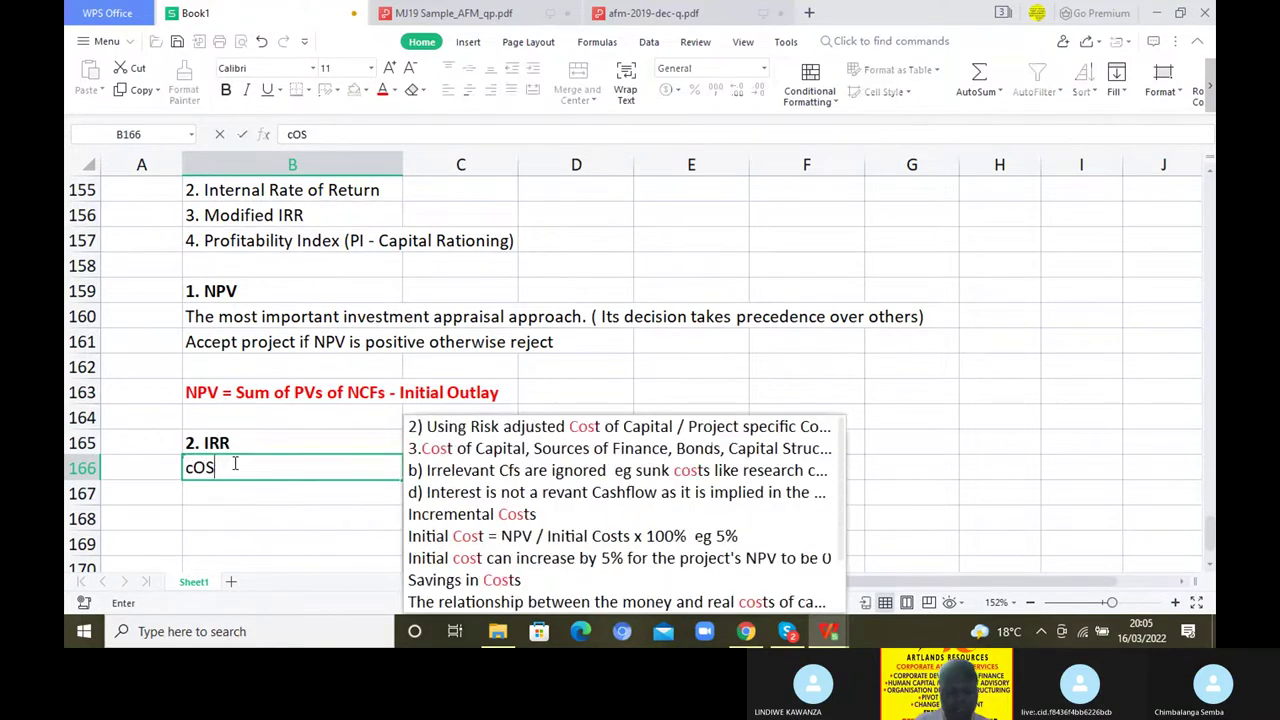
key(BackSpace)
key(BackSpace)
key(BackSpace)
text(Co)
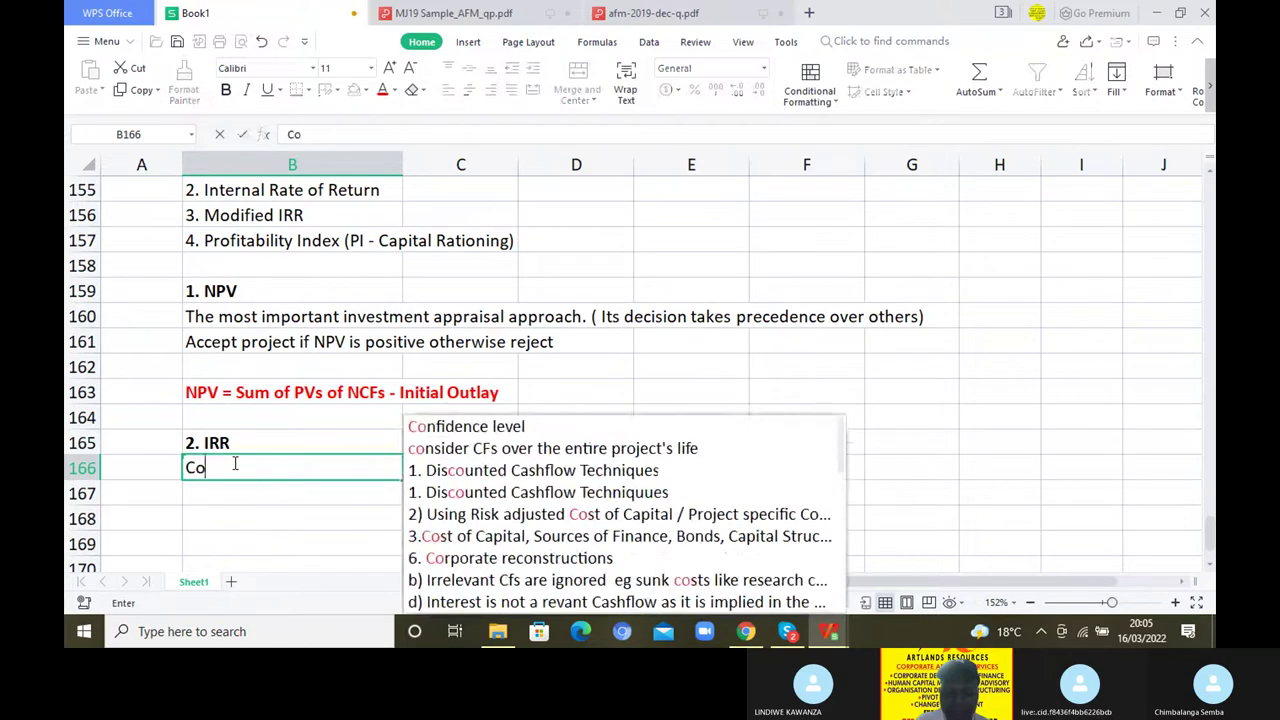
text(st of Capital which gives)
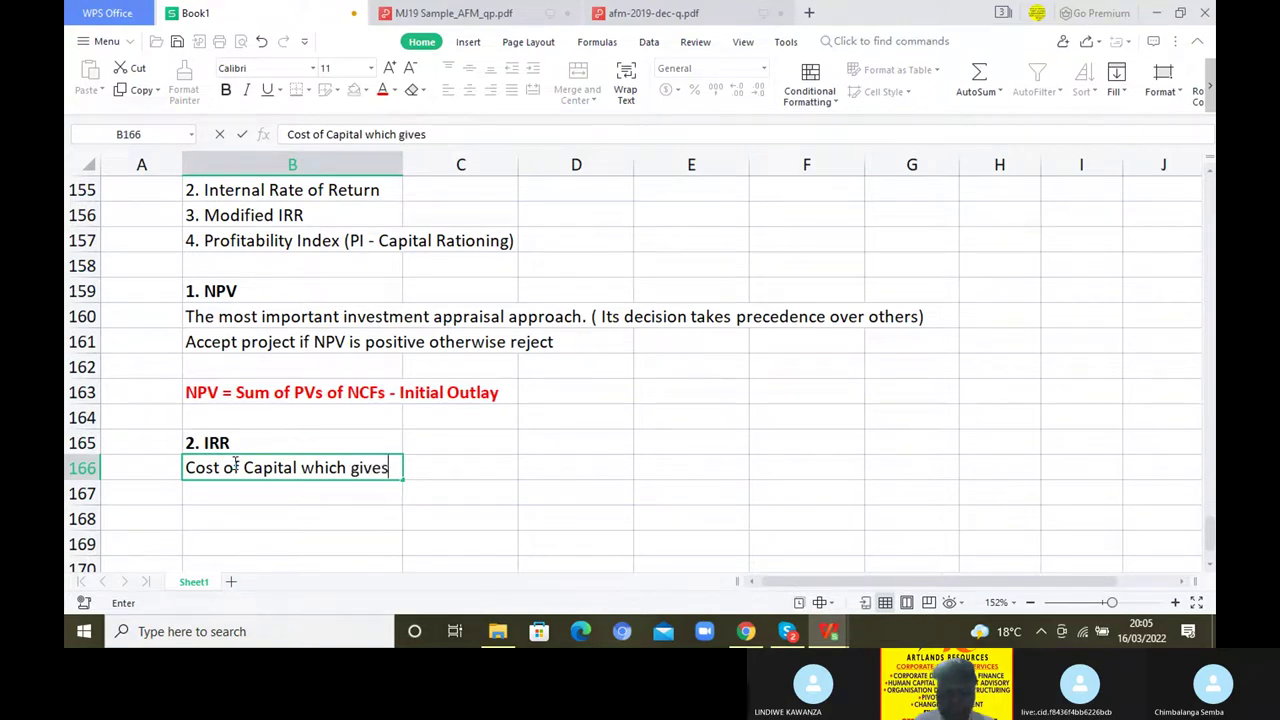
text( NPV of 0)
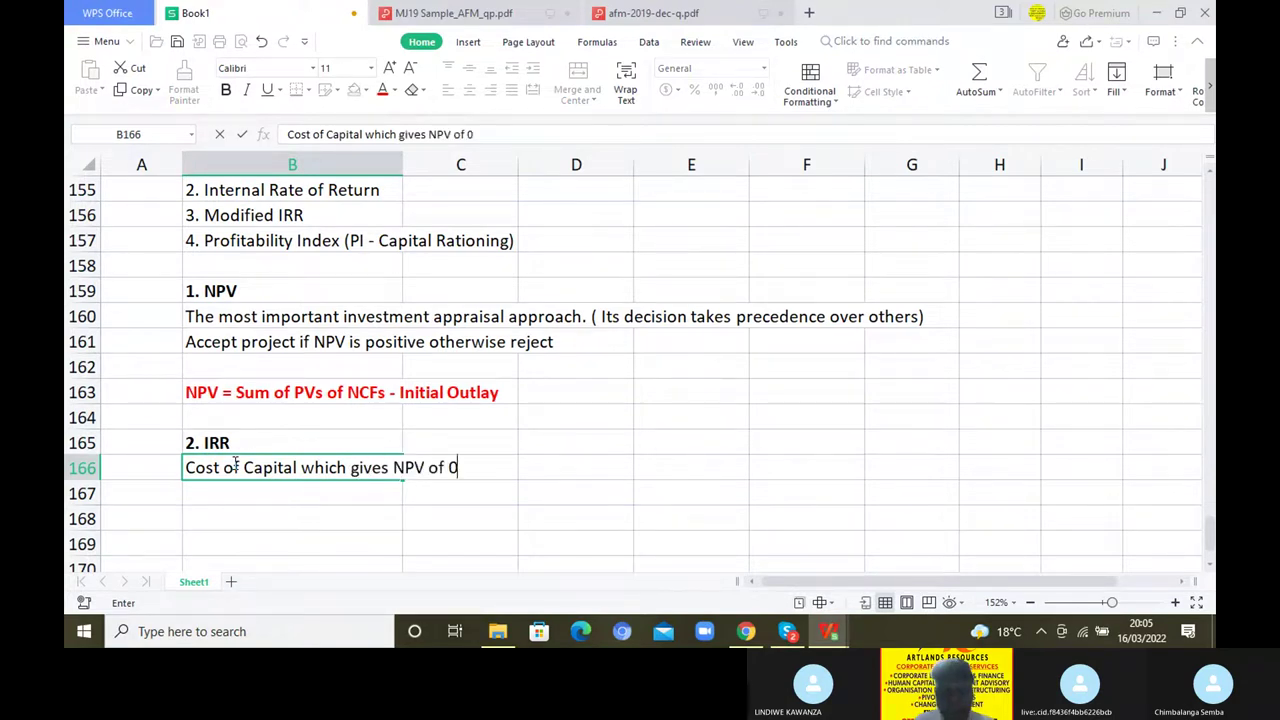
text(. Accept project if IRR >)
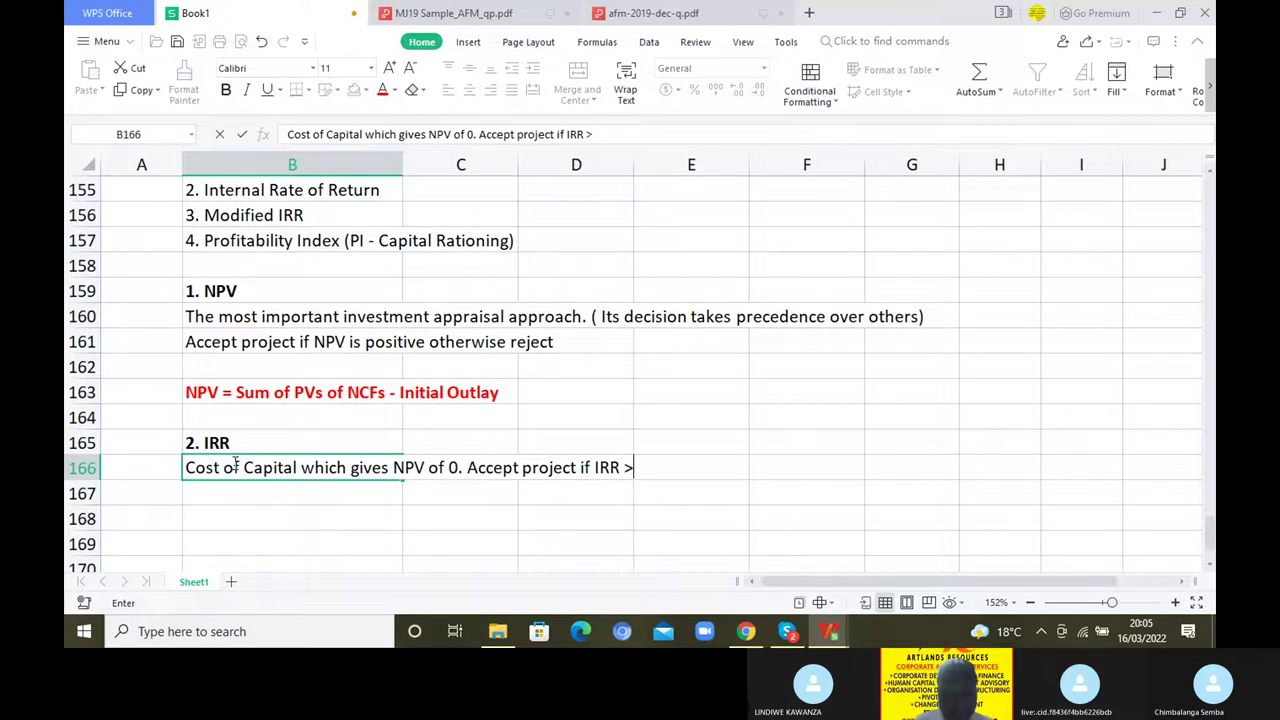
text( Cost o)
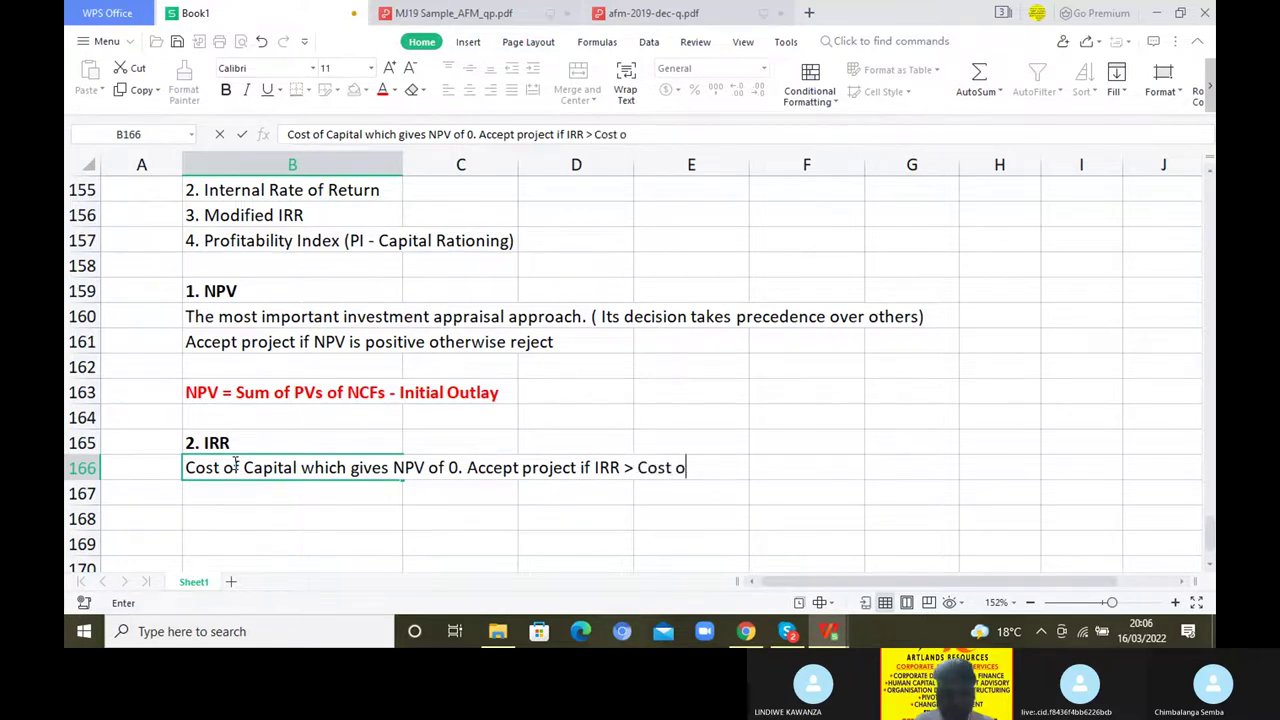
text(f ca)
key(BackSpace)
text(ca)
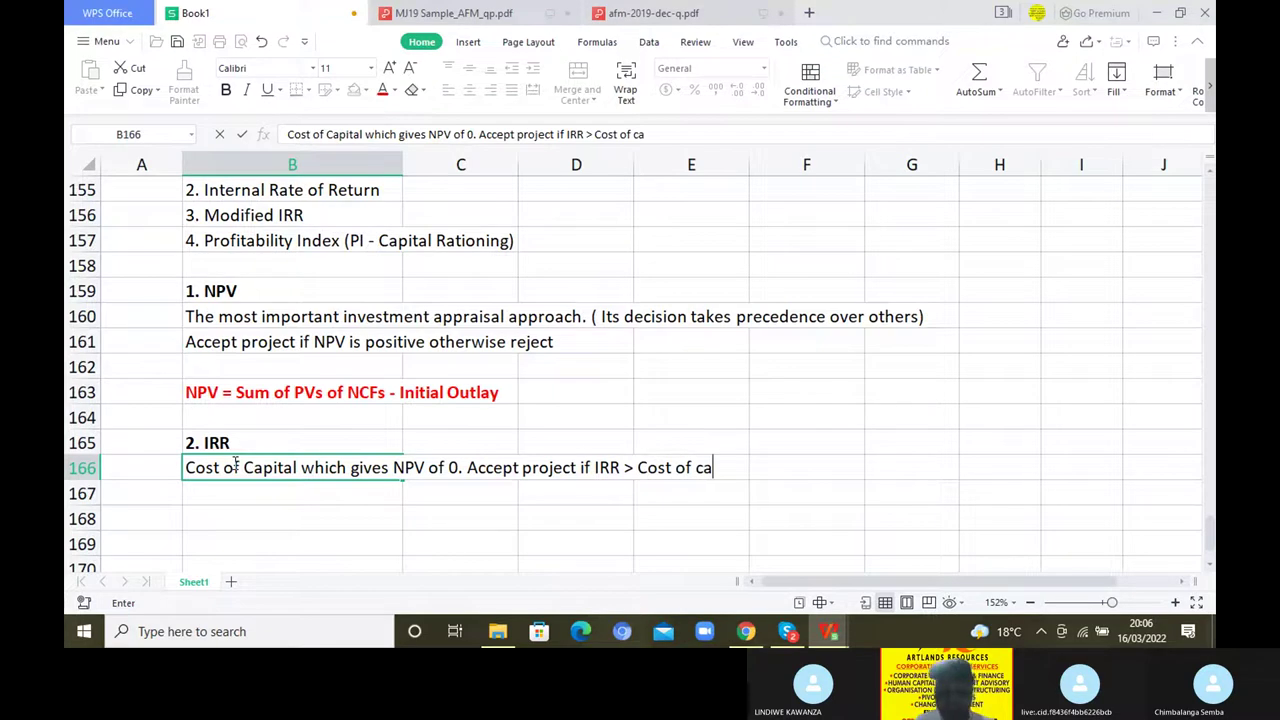
text(pital)
key(Return)
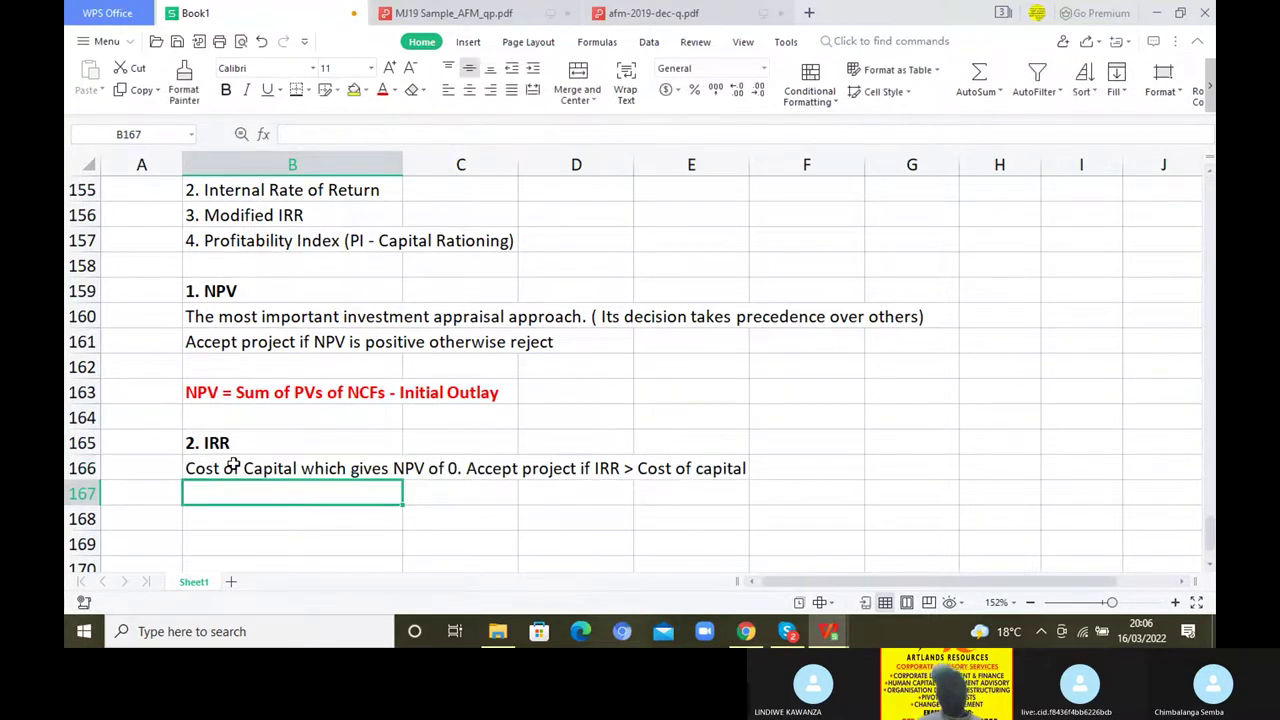
Add the example line "IRR =13% ,,, cOST OF CAPITAL =10%" in B168
click(372, 520)
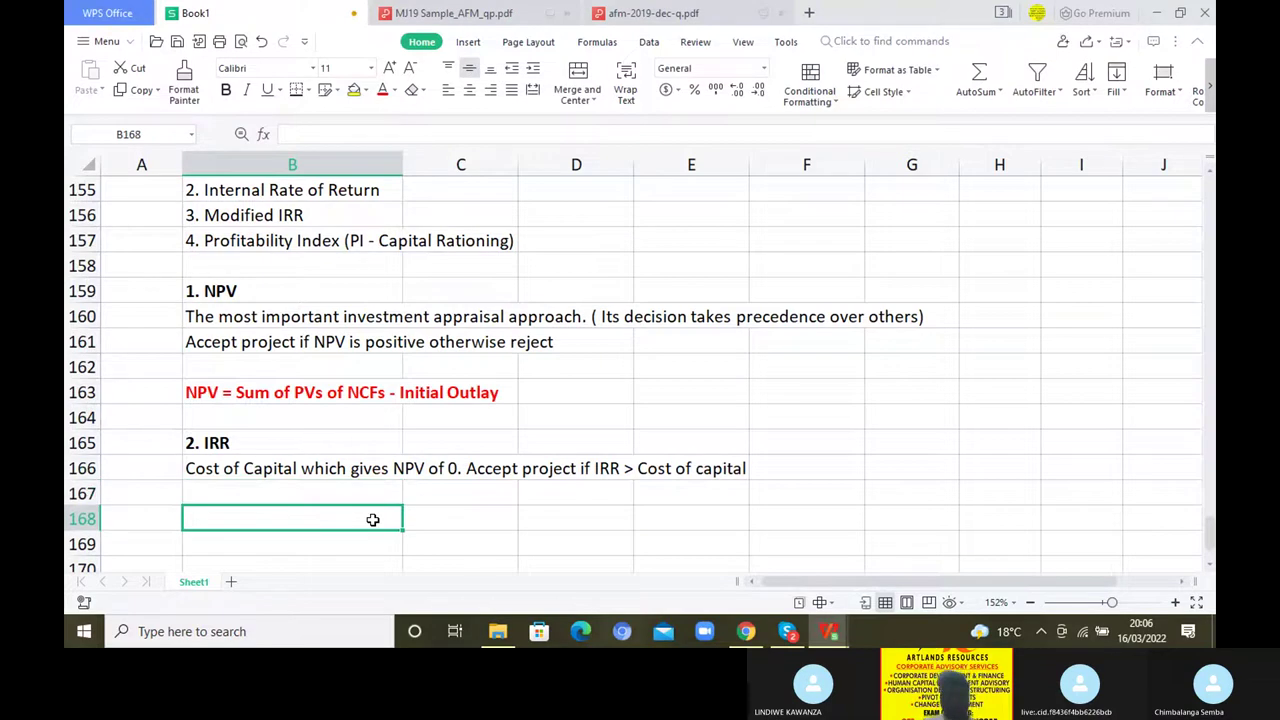
text(I)
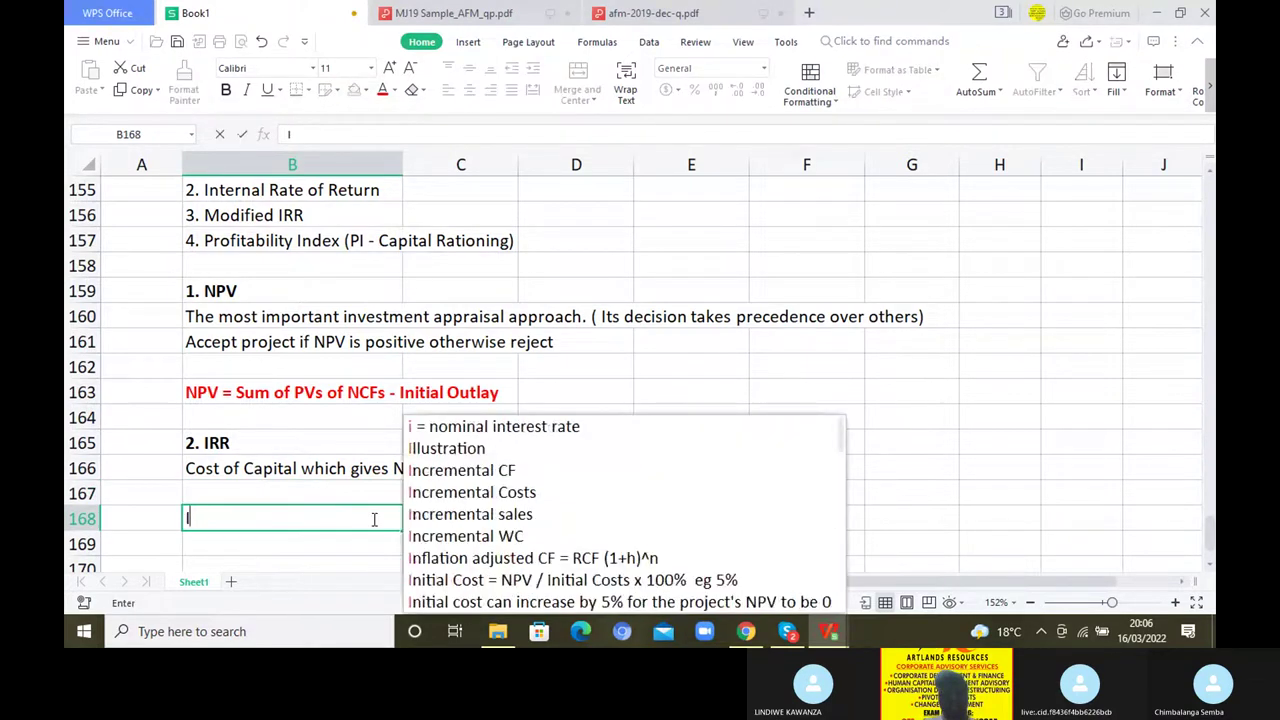
text(RR =13)
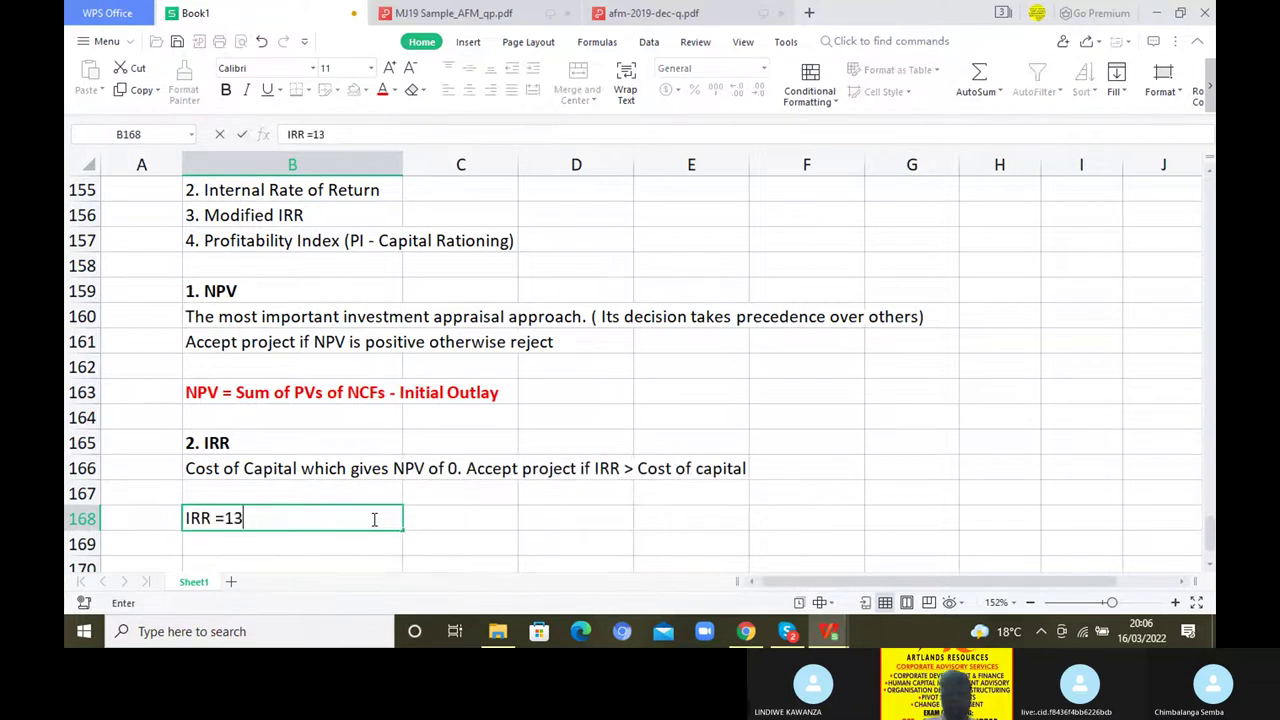
text(%  ,,, c)
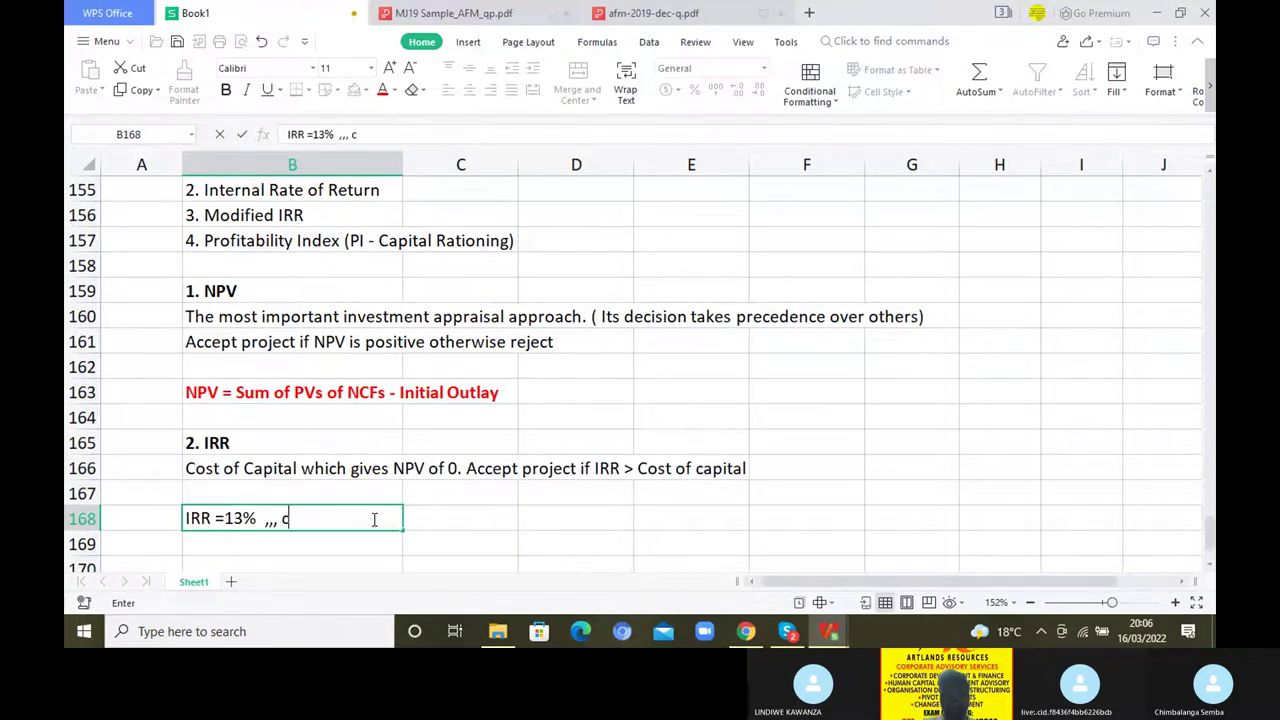
text(OST OF )
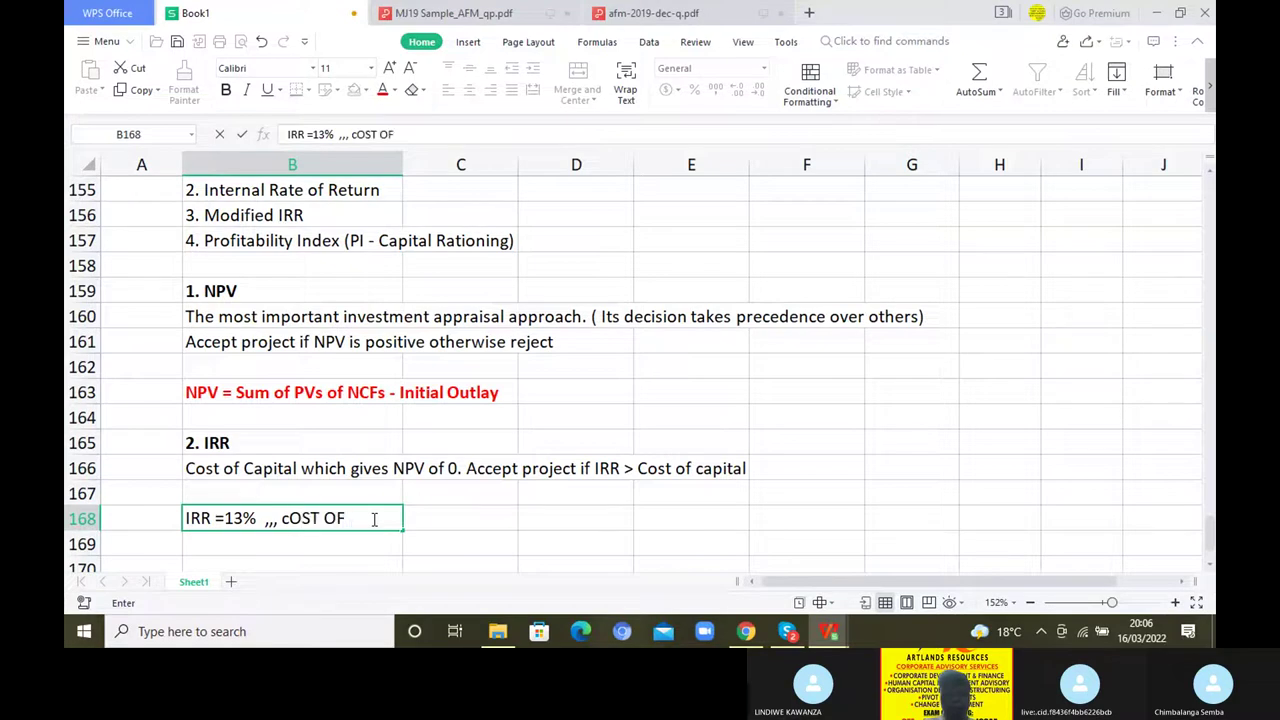
text(CAPITAL =10%)
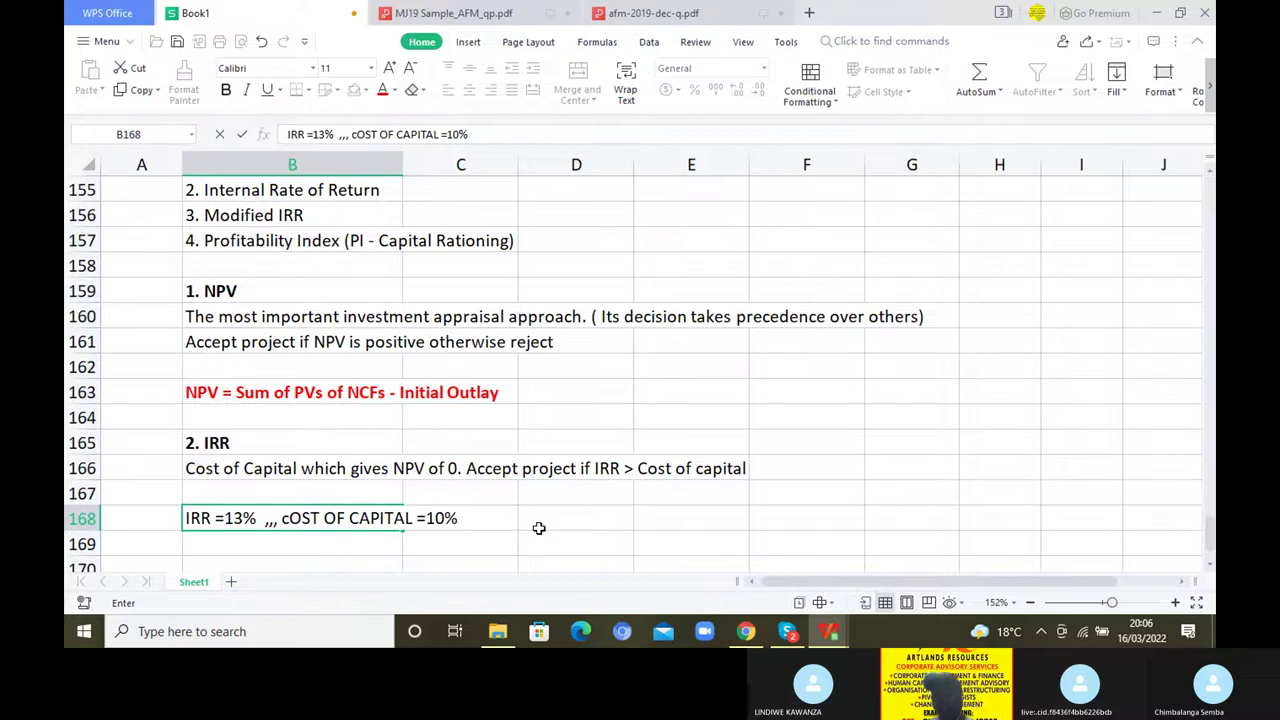
click(605, 500)
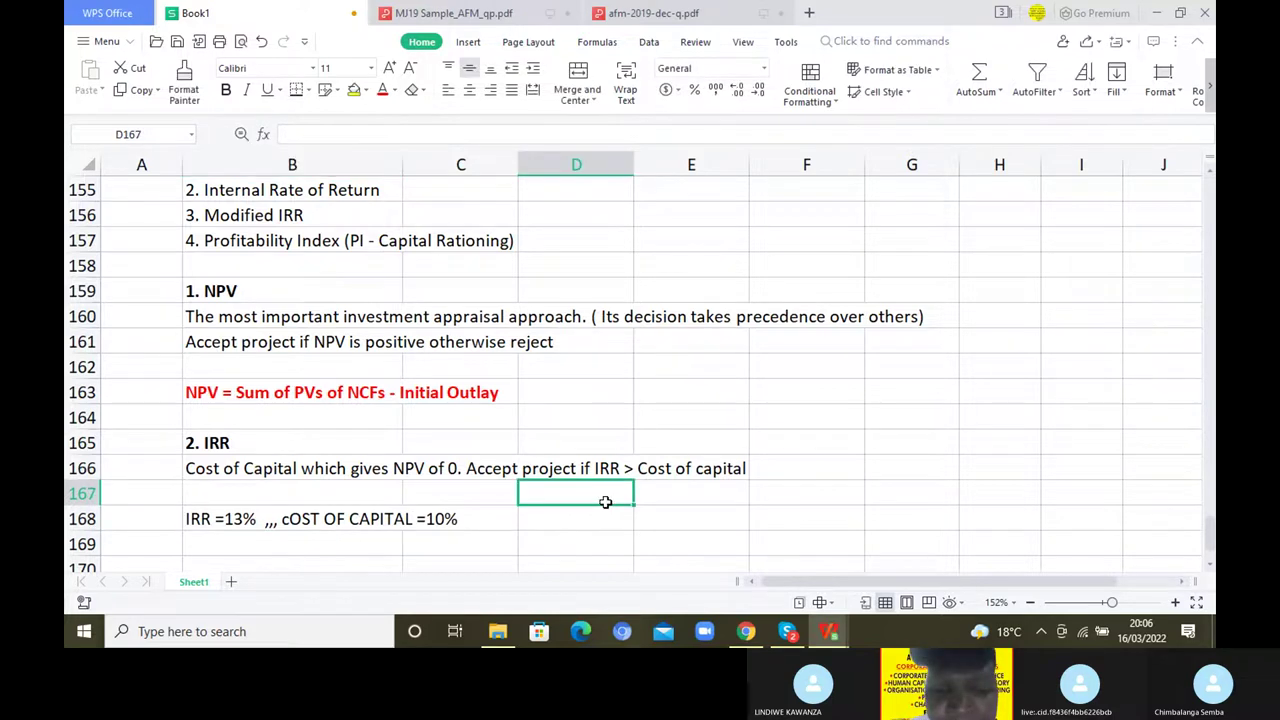